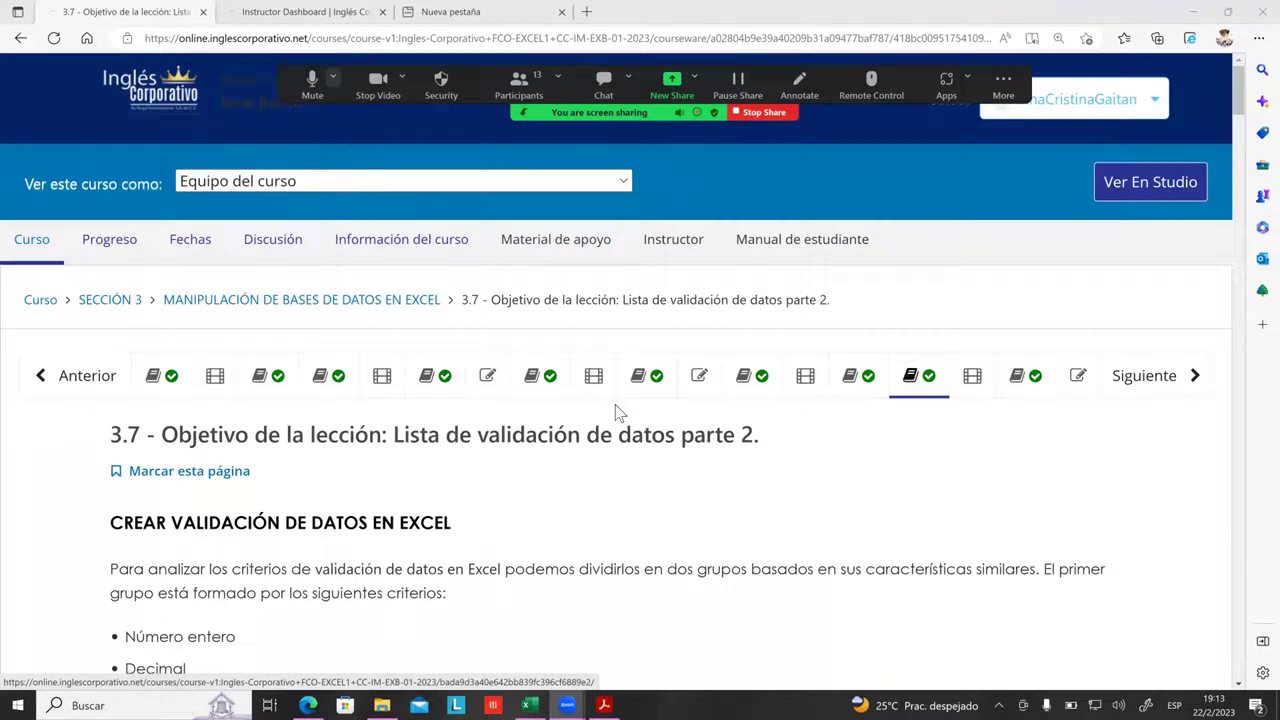
Step: Scroll down to the criteria list: Número entero, Decimal, Fecha, Hora, Longitud de texto
scroll(616, 411, "down", 1)
scroll(569, 371, "down", 1)
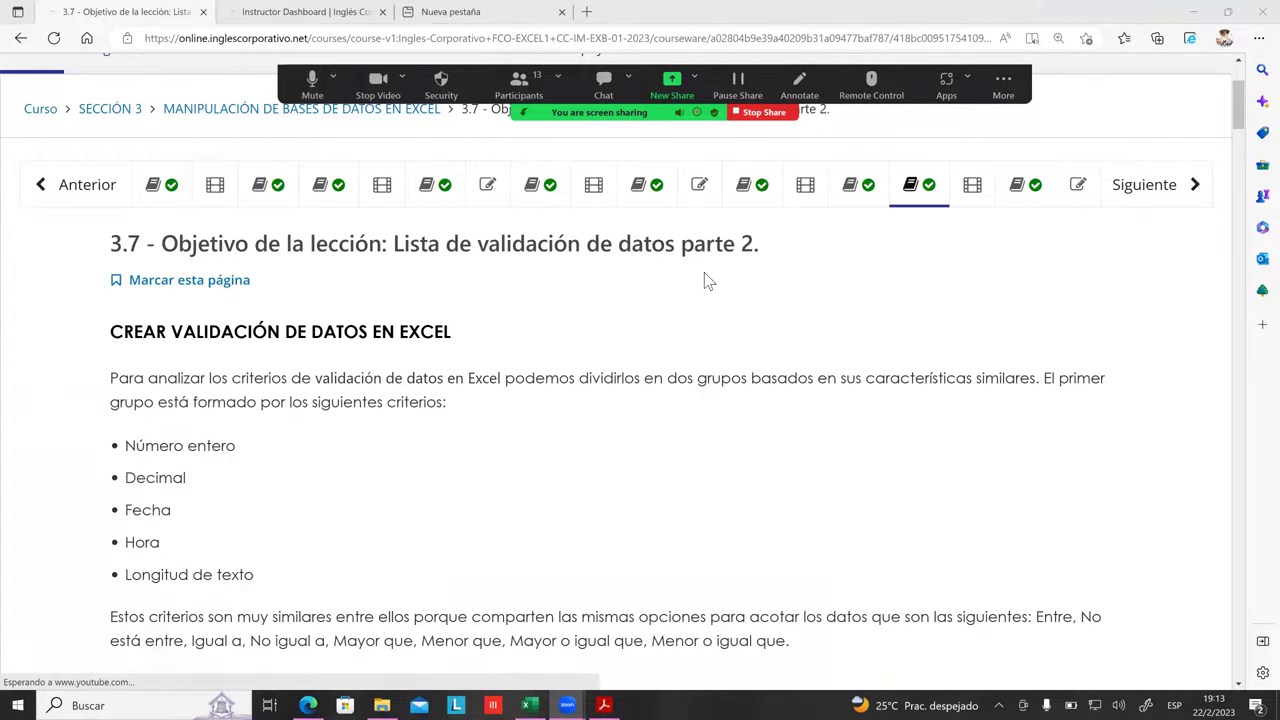
scroll(595, 282, "down", 2)
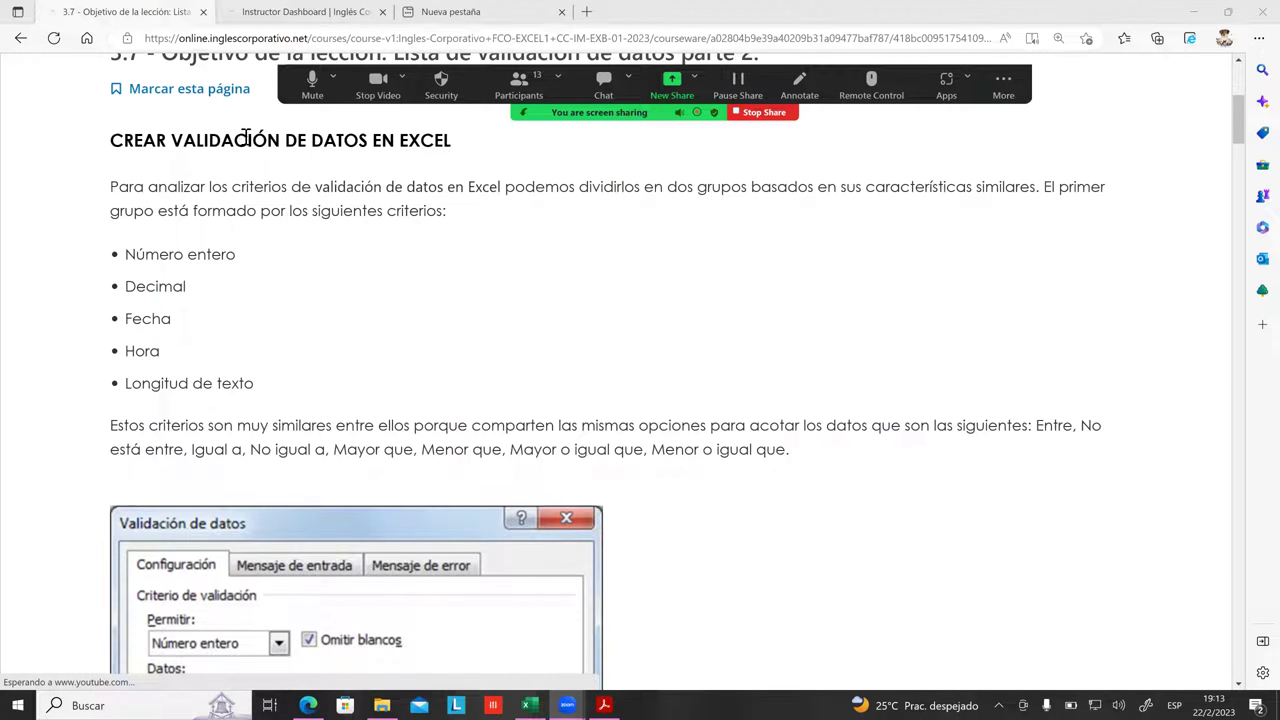
scroll(380, 162, "up", 2)
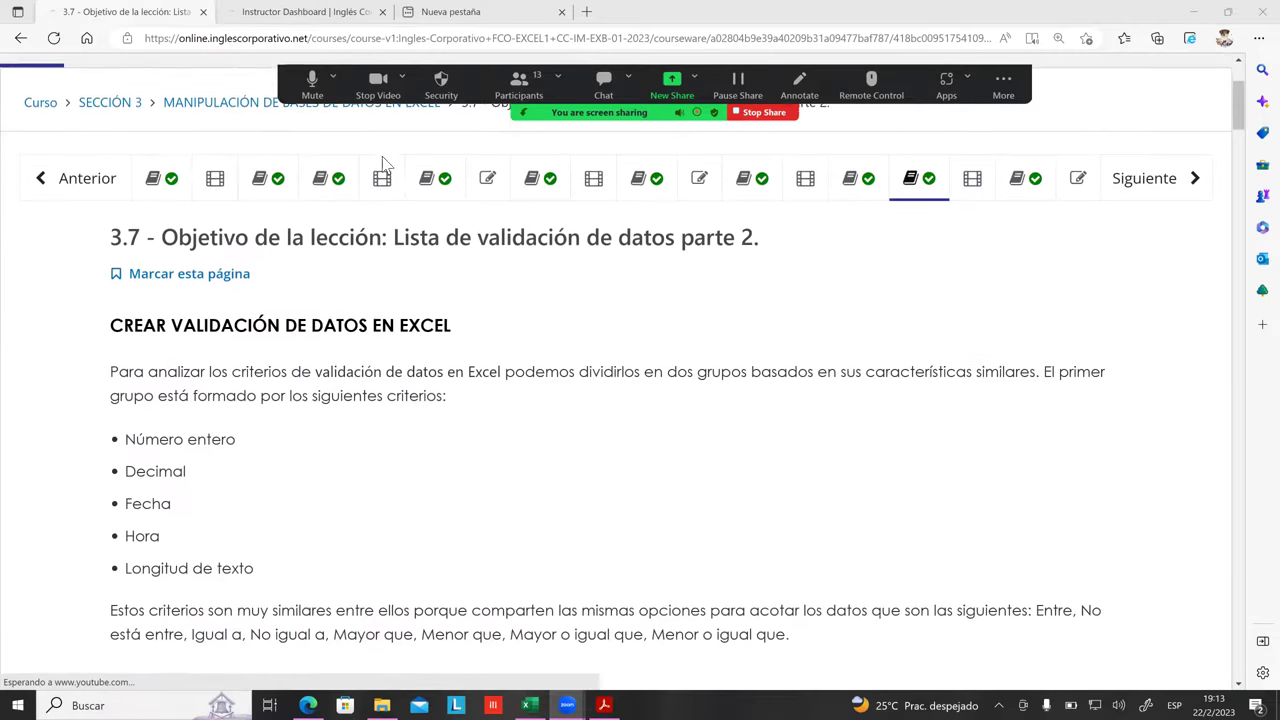
scroll(329, 243, "down", 1)
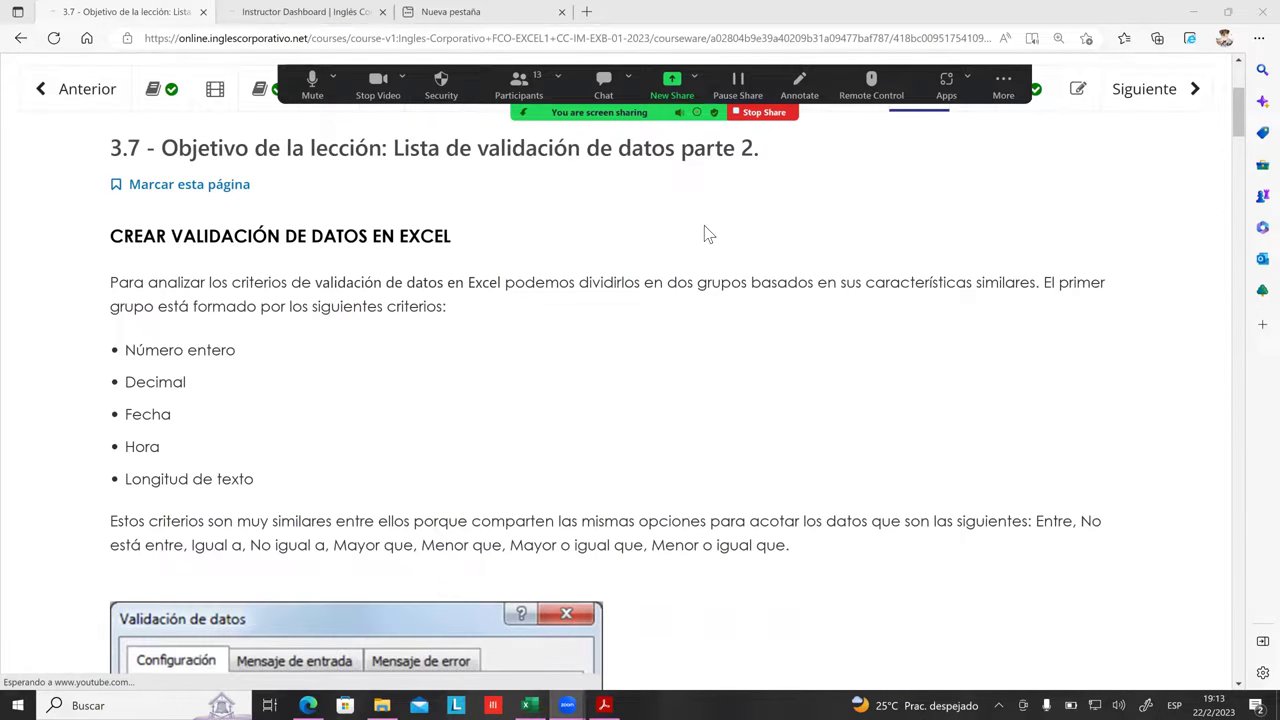
scroll(400, 250, "down", 2)
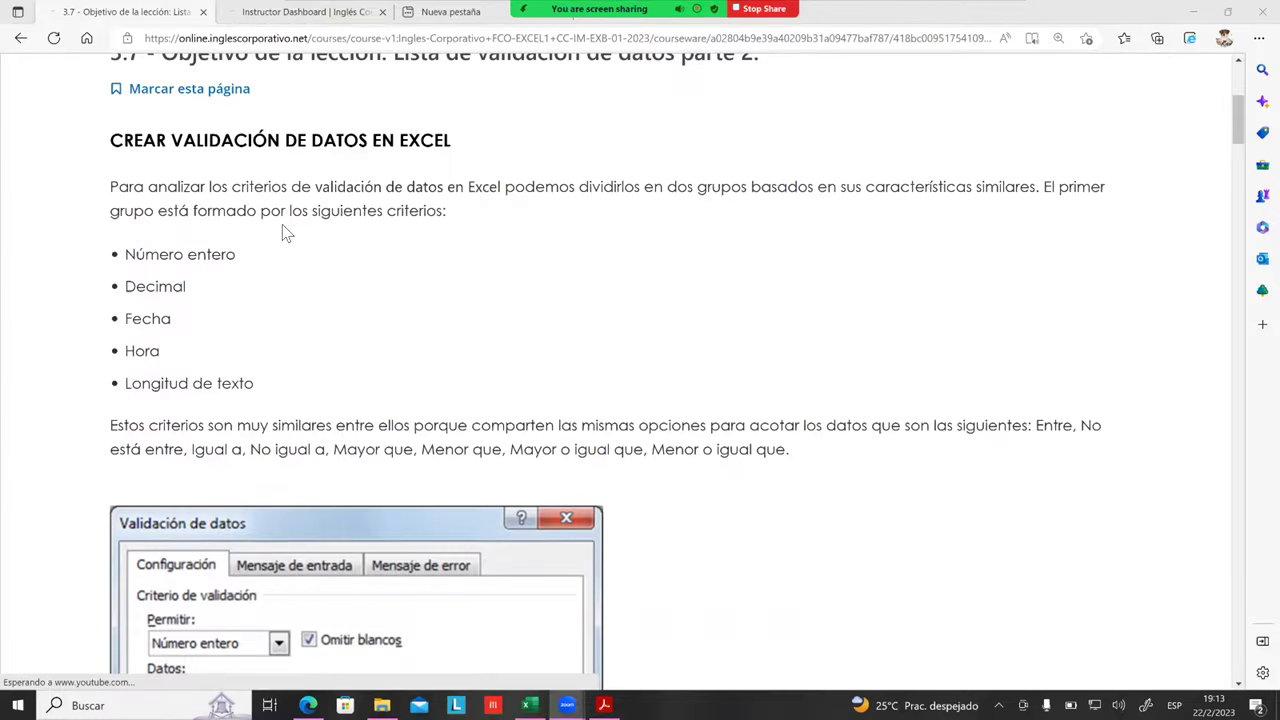
Step: Highlight the Número entero, Decimal and Longitud de texto criteria in the lesson
scroll(490, 258, "down", 2)
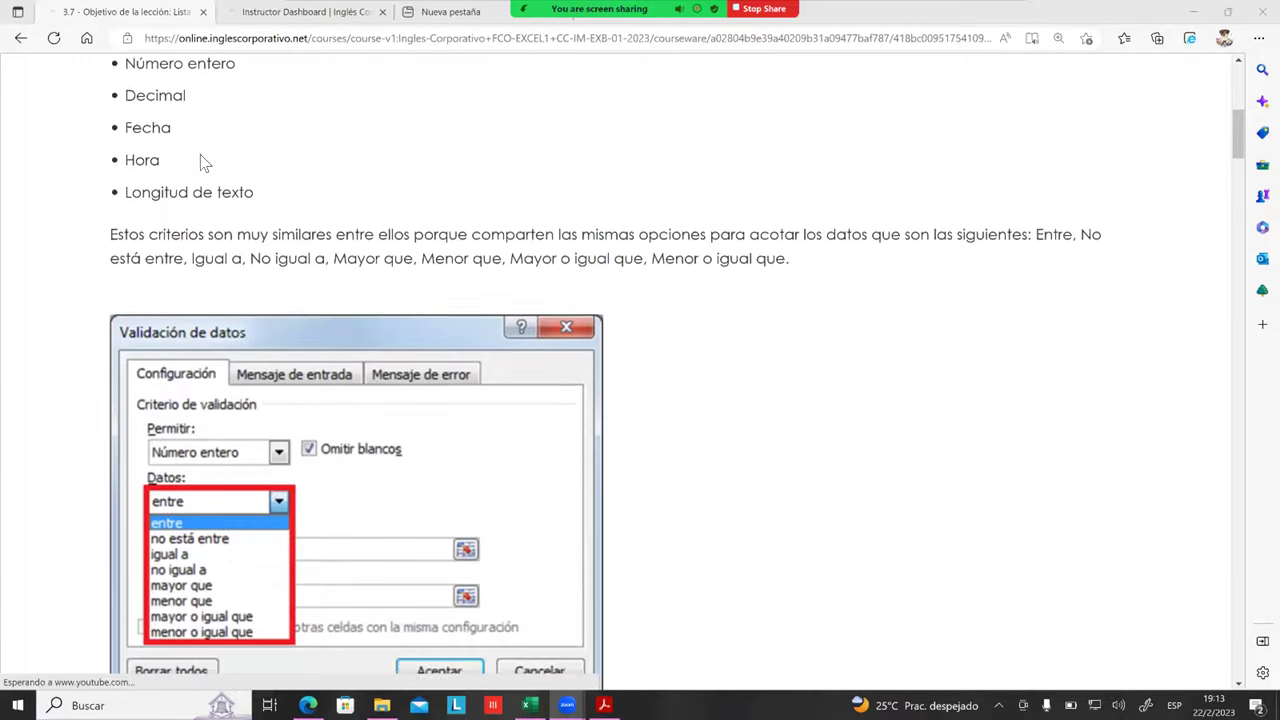
scroll(165, 156, "up", 1)
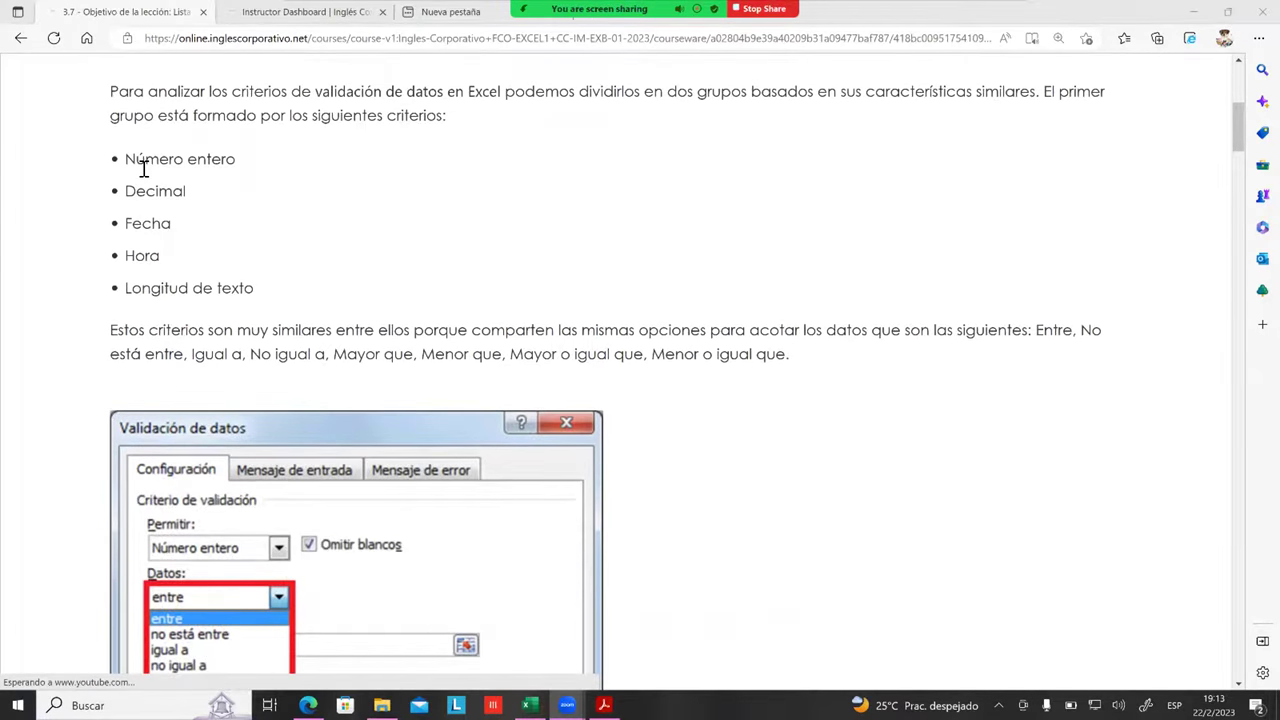
left_click_drag(145, 162, 186, 194)
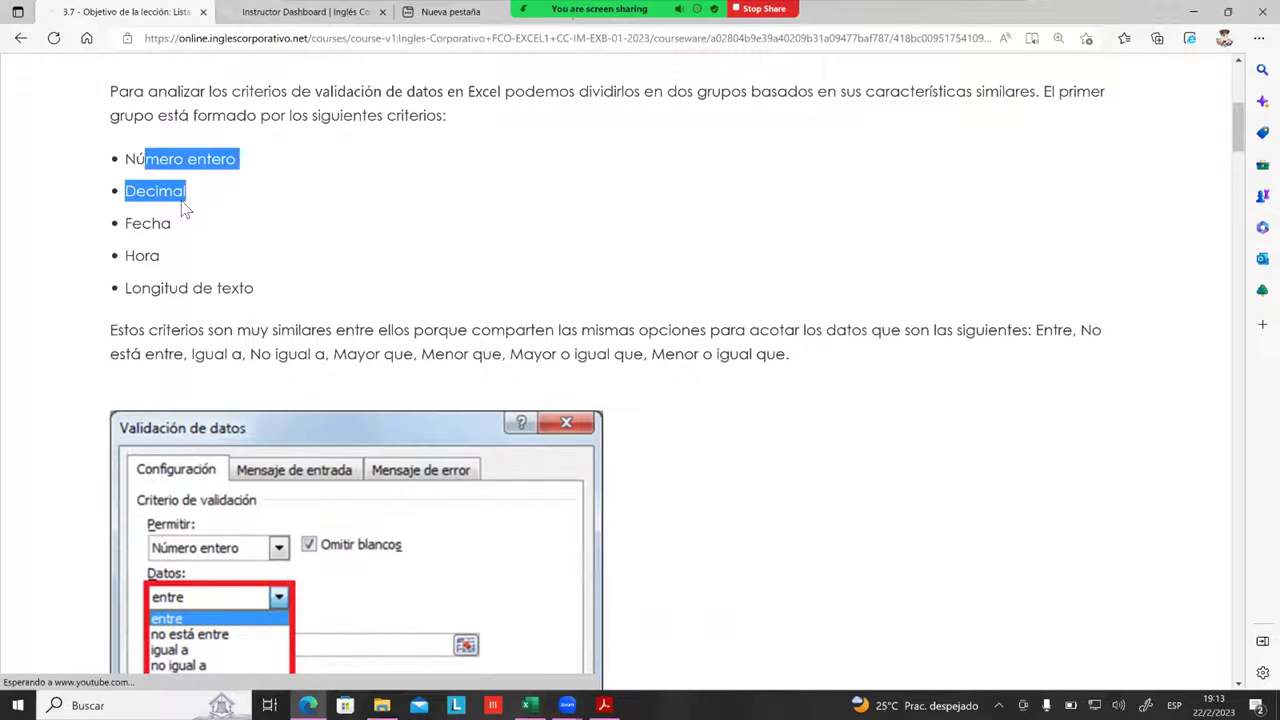
left_click(154, 243)
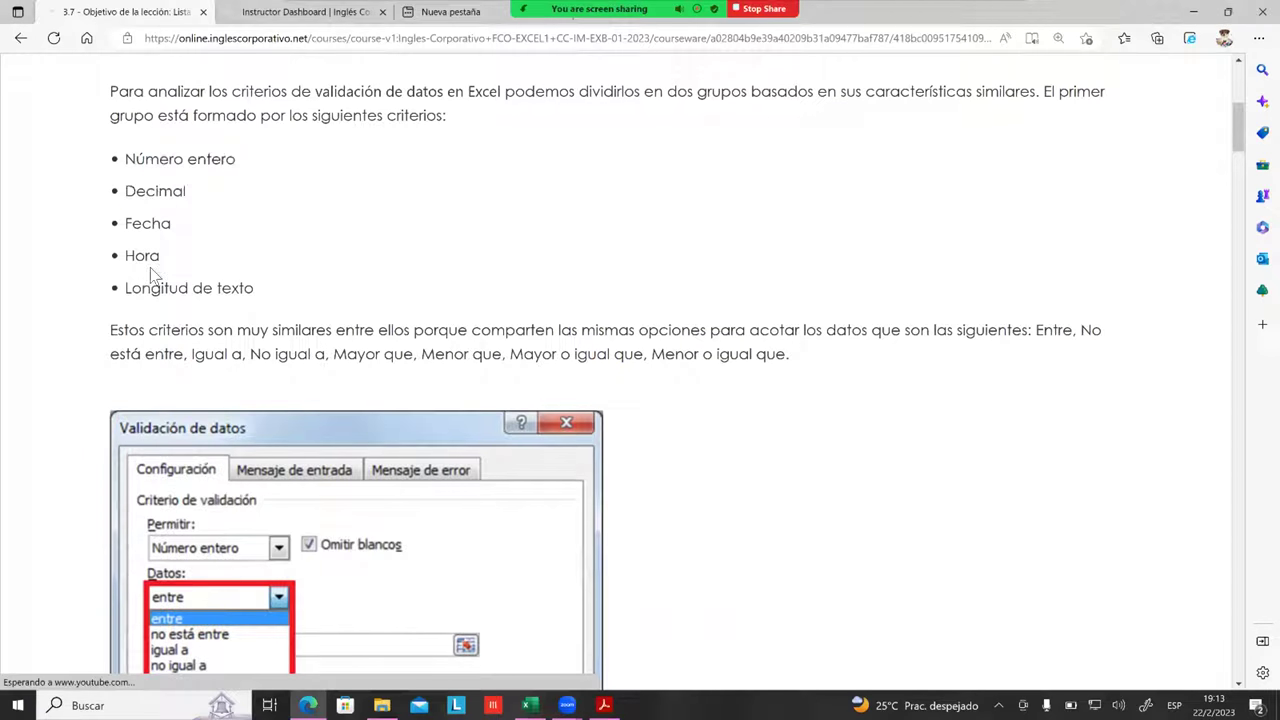
left_click_drag(151, 289, 254, 293)
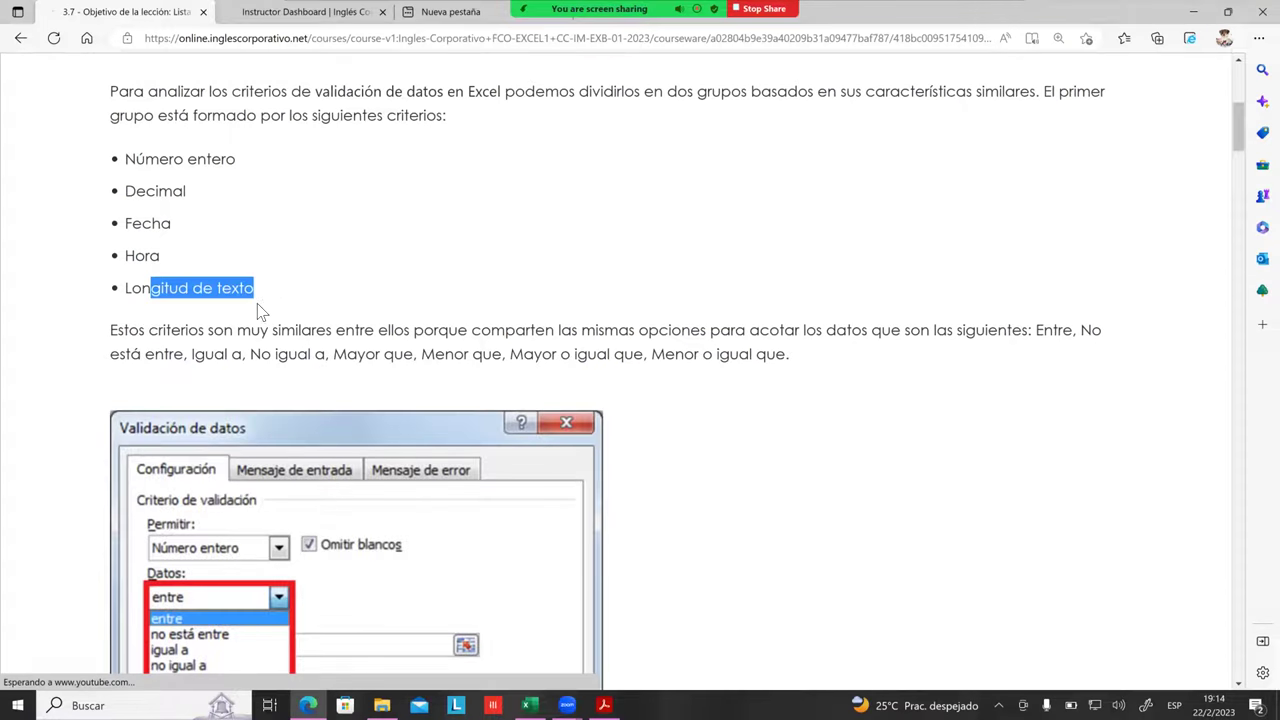
scroll(206, 304, "down", 1)
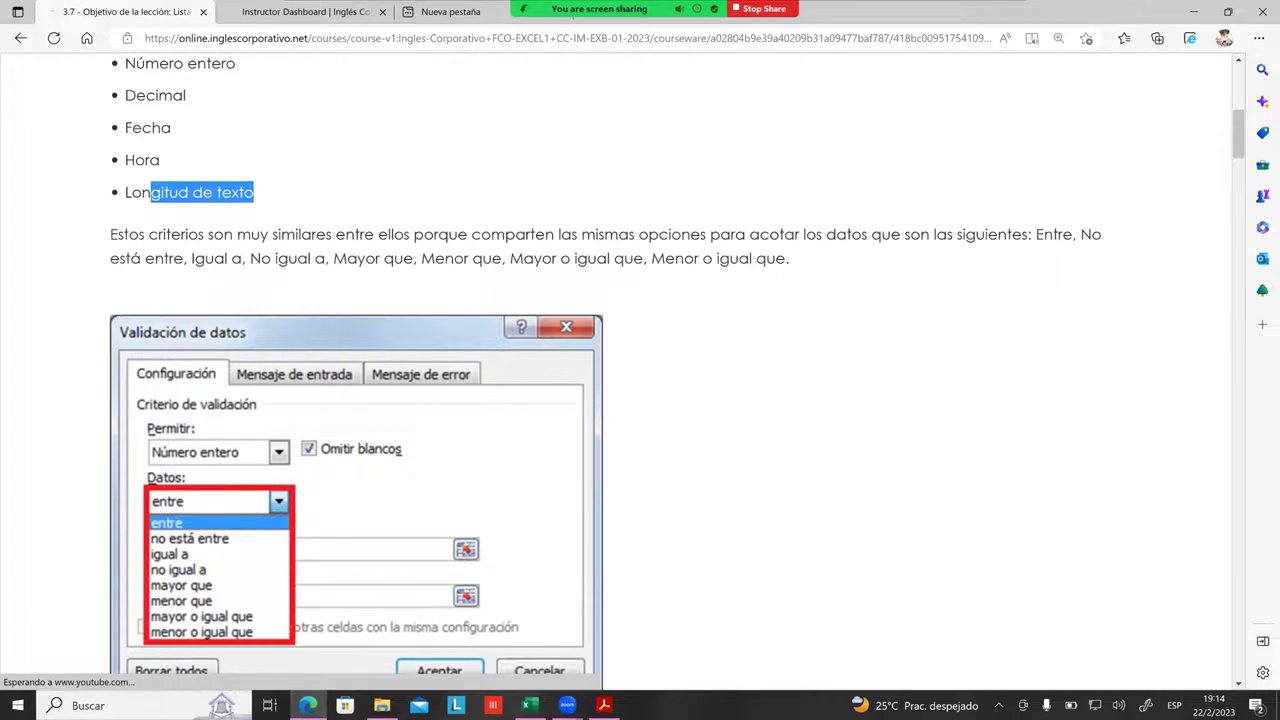
Step: Highlight the comparison options Entre, No está entre, Igual a, No igual a, then the whole list
left_click_drag(1033, 236, 1073, 236)
left_click_drag(187, 258, 110, 258)
left_click(205, 262)
left_click_drag(205, 262, 549, 282)
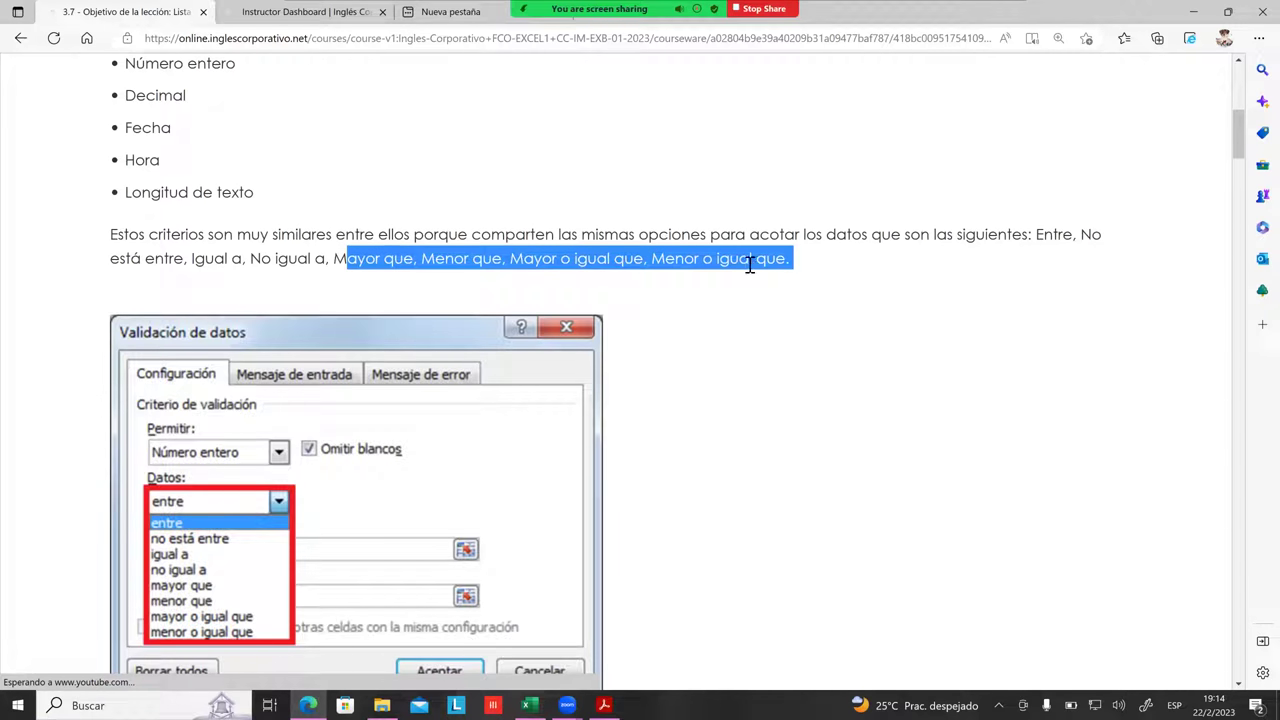
left_click(790, 259)
left_click_drag(790, 259, 1036, 234)
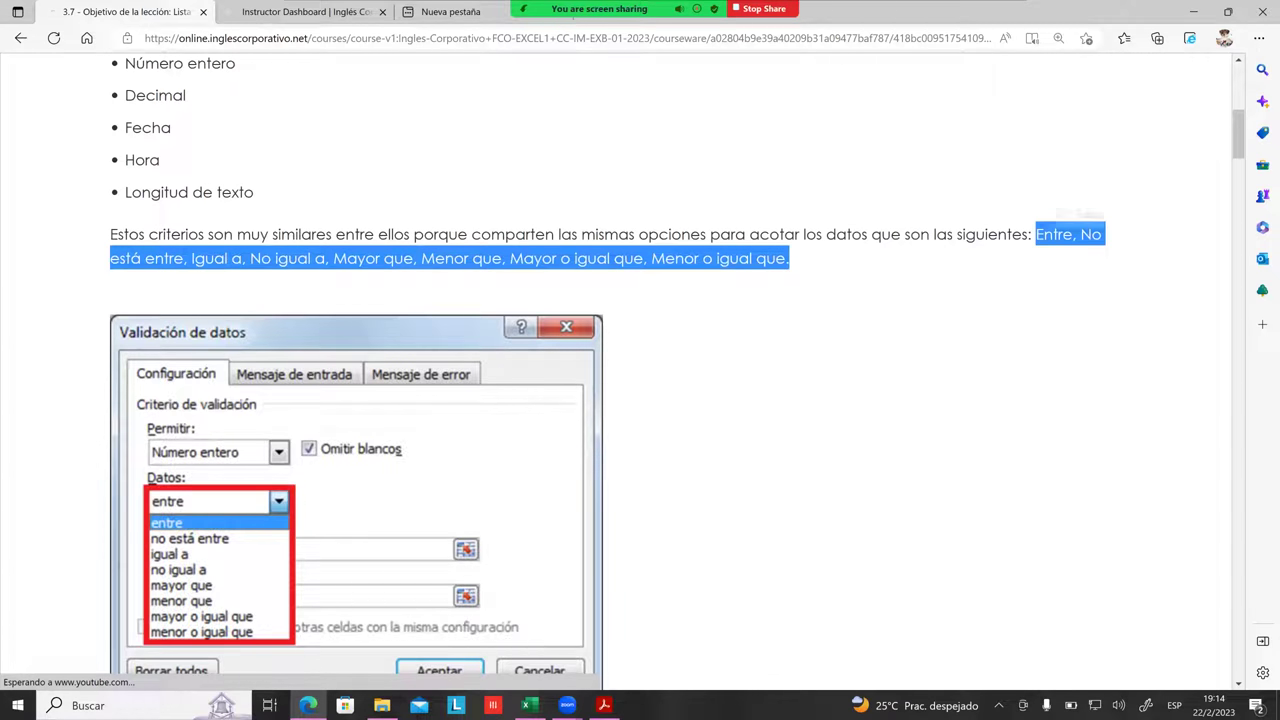
left_click(641, 260)
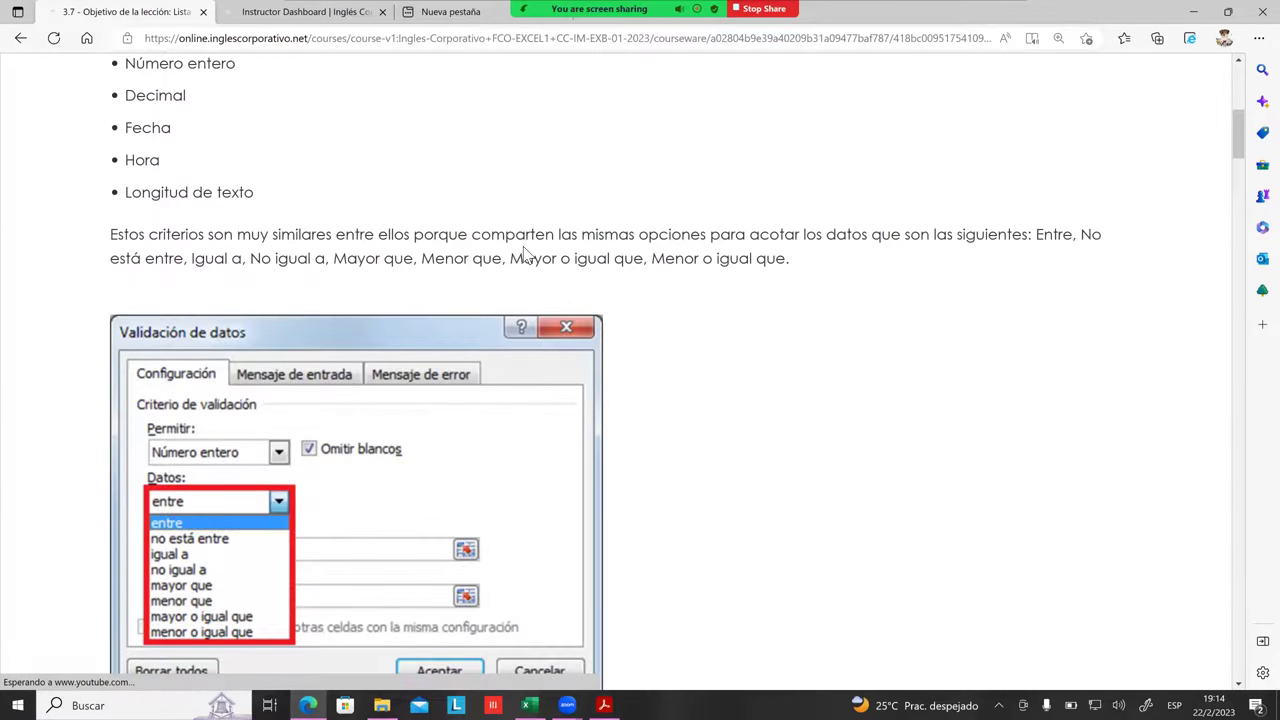
Step: Highlight Número entero again along with its Entre and No está entre options
scroll(523, 257, "up", 1)
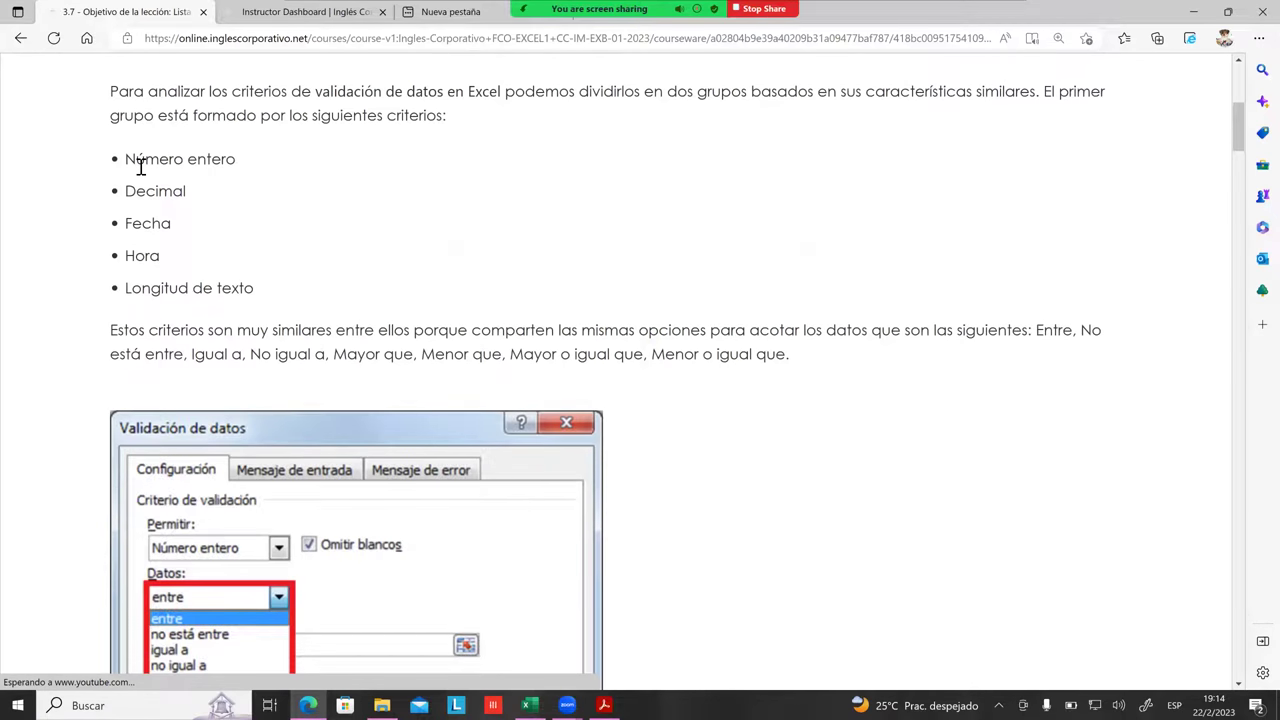
left_click_drag(137, 160, 240, 159)
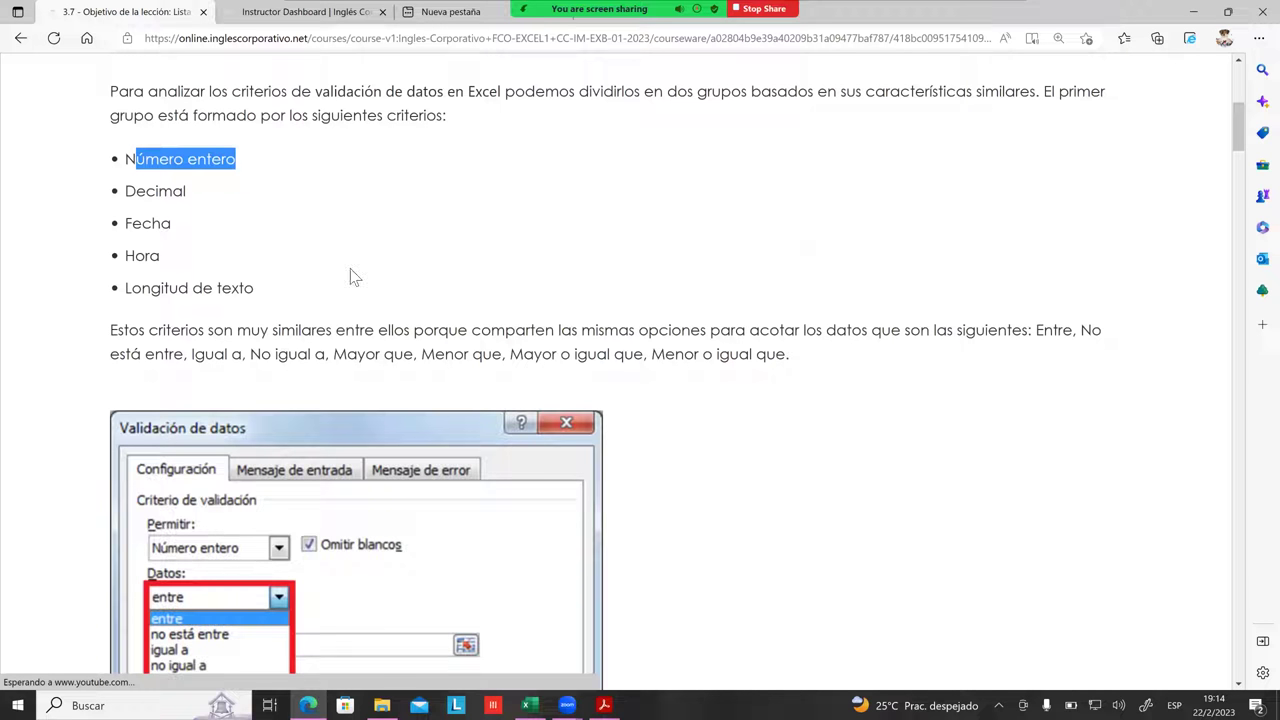
left_click_drag(1034, 330, 1073, 330)
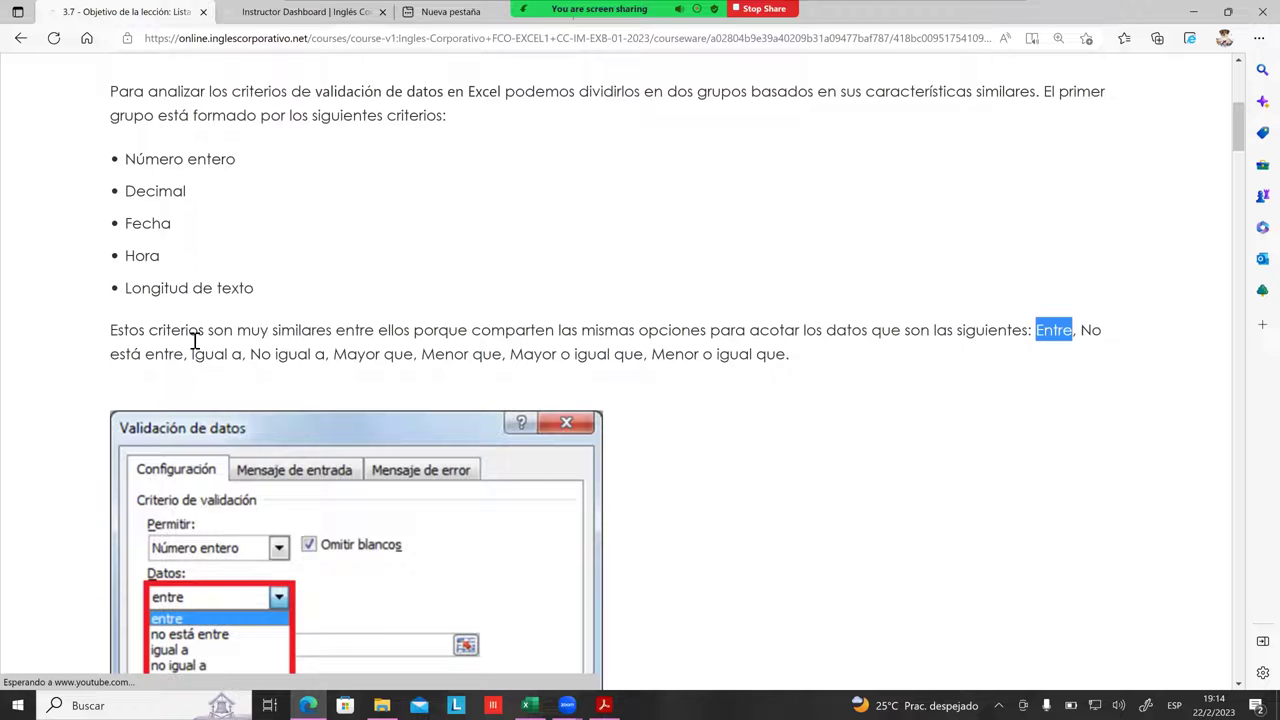
left_click_drag(126, 357, 168, 365)
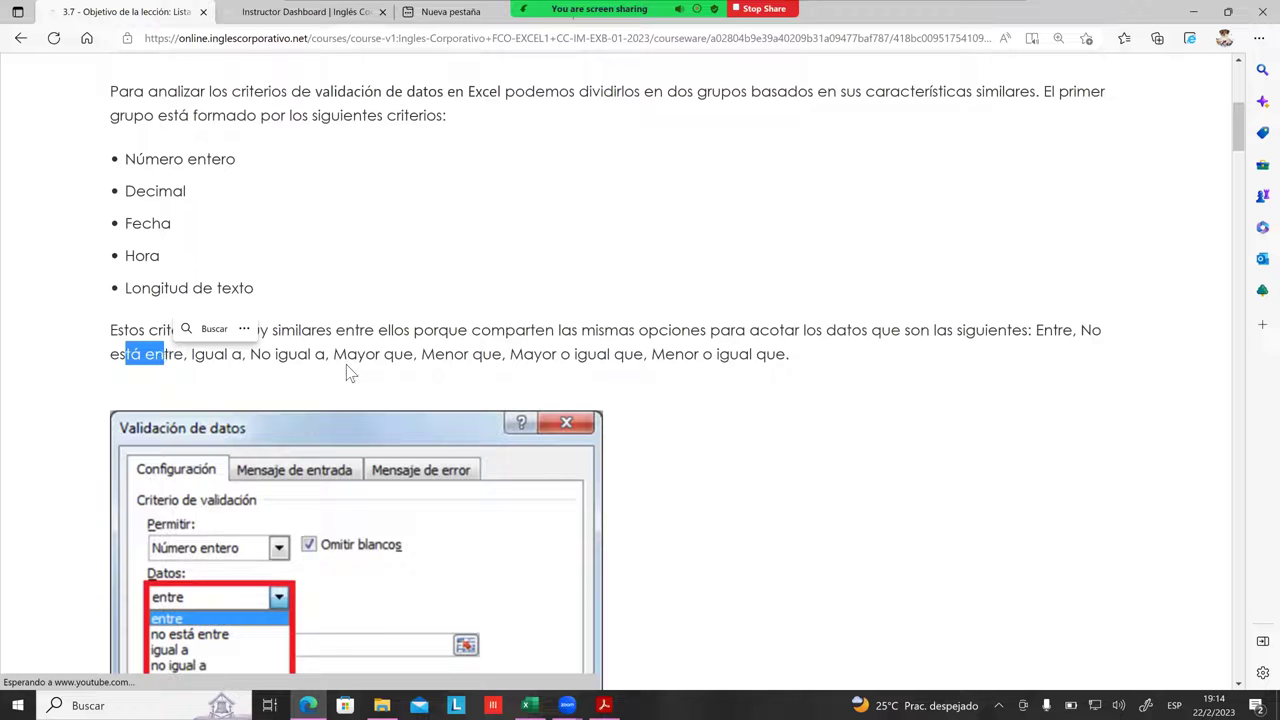
left_click_drag(1033, 331, 1074, 331)
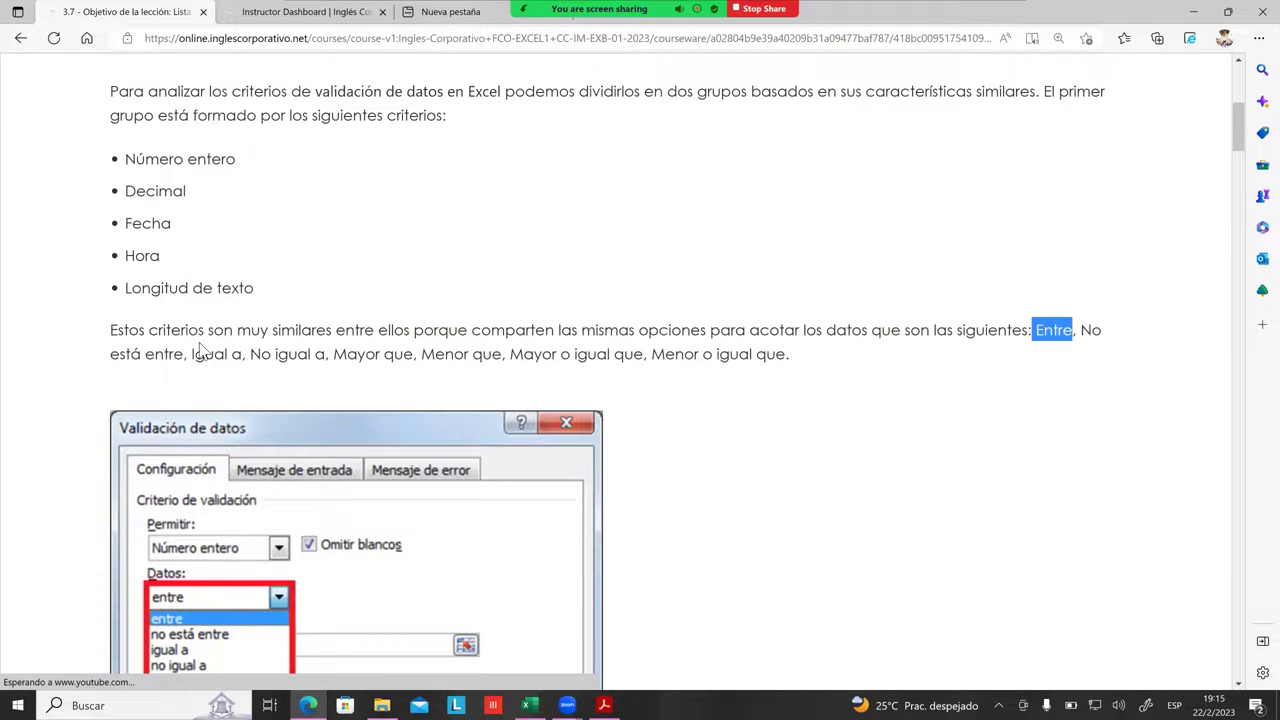
Step: Highlight Igual a, Mayor o igual que, Menor o igual que and Menor que, ending at Figura 1
scroll(251, 317, "down", 1)
left_click_drag(205, 258, 237, 236)
left_click(245, 260)
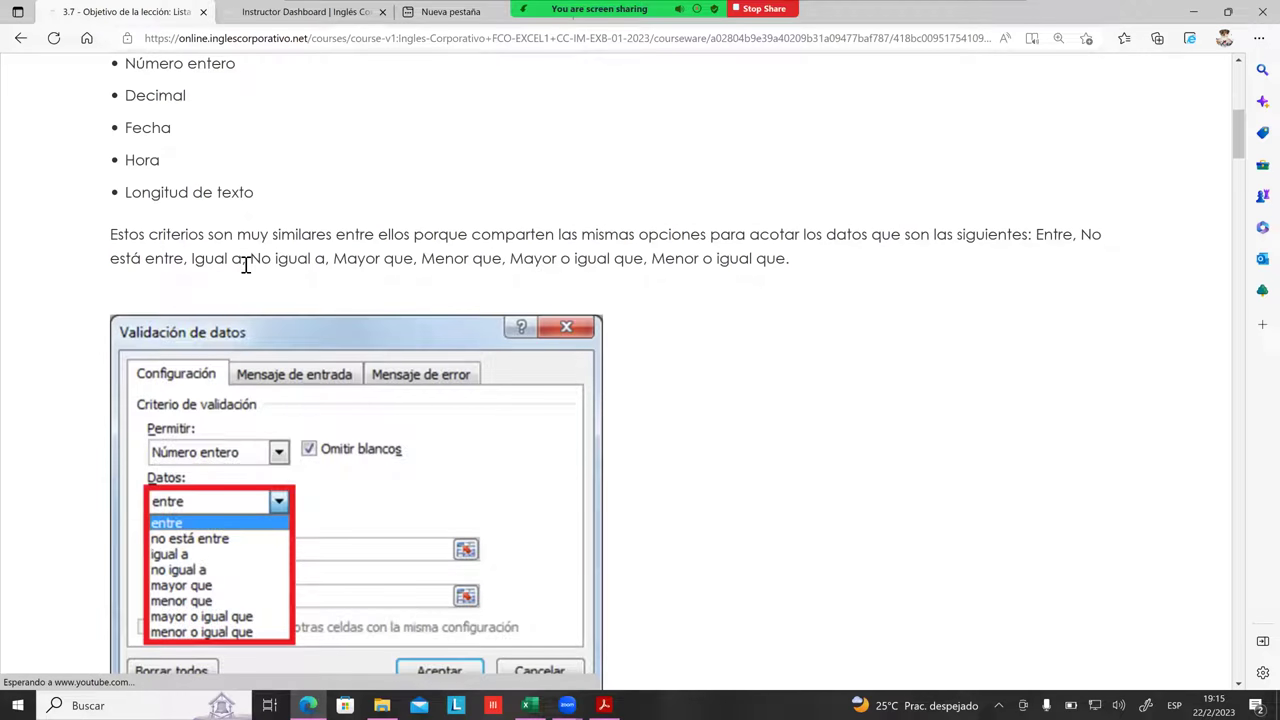
left_click_drag(238, 264, 211, 266)
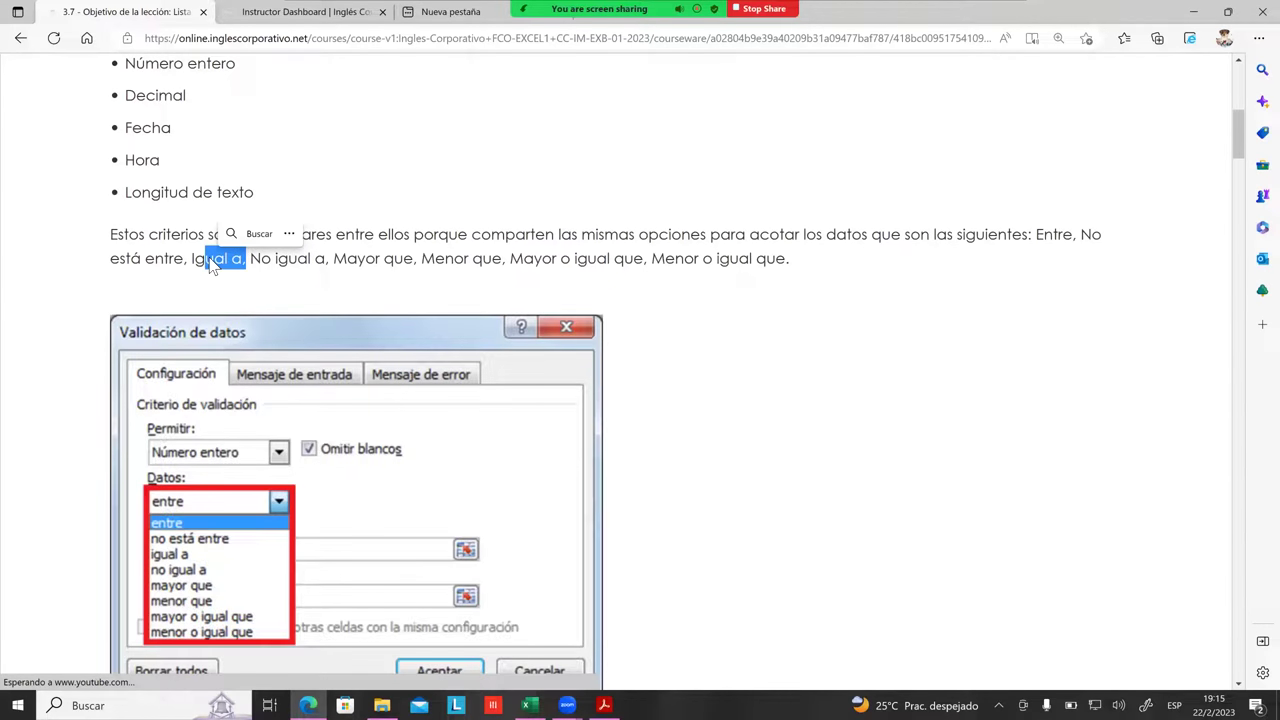
left_click(275, 260)
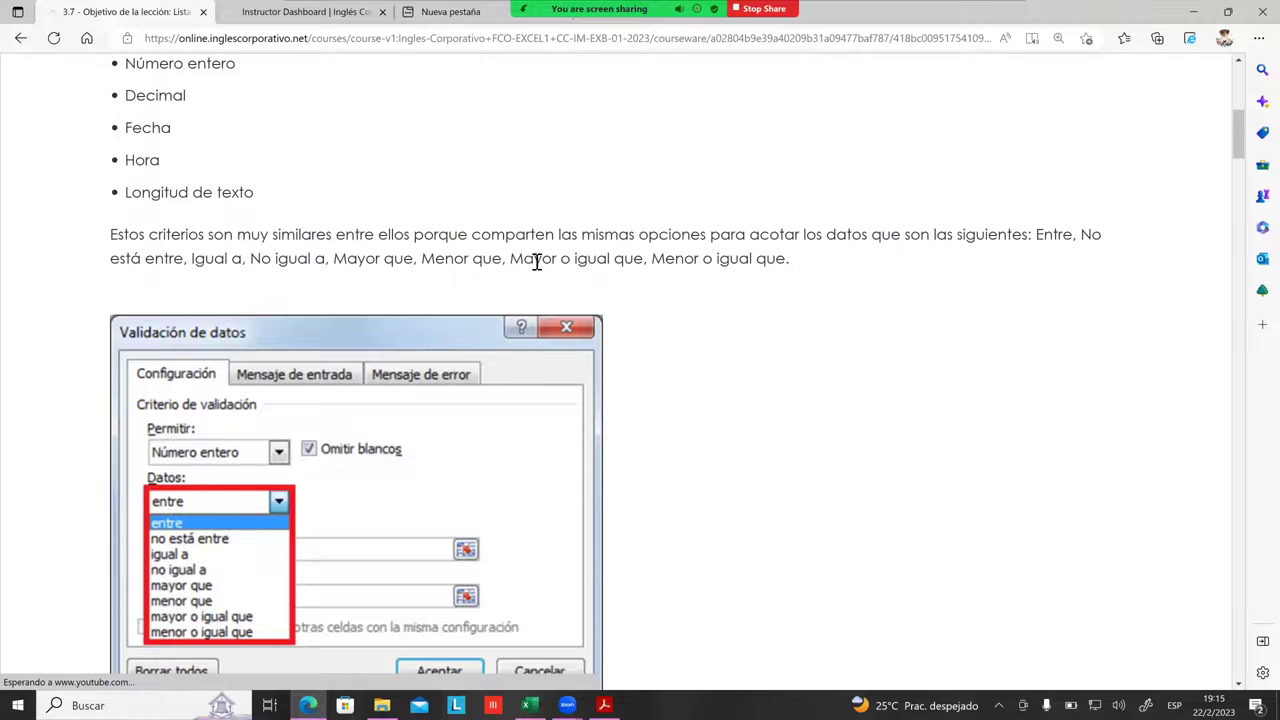
left_click_drag(543, 258, 630, 265)
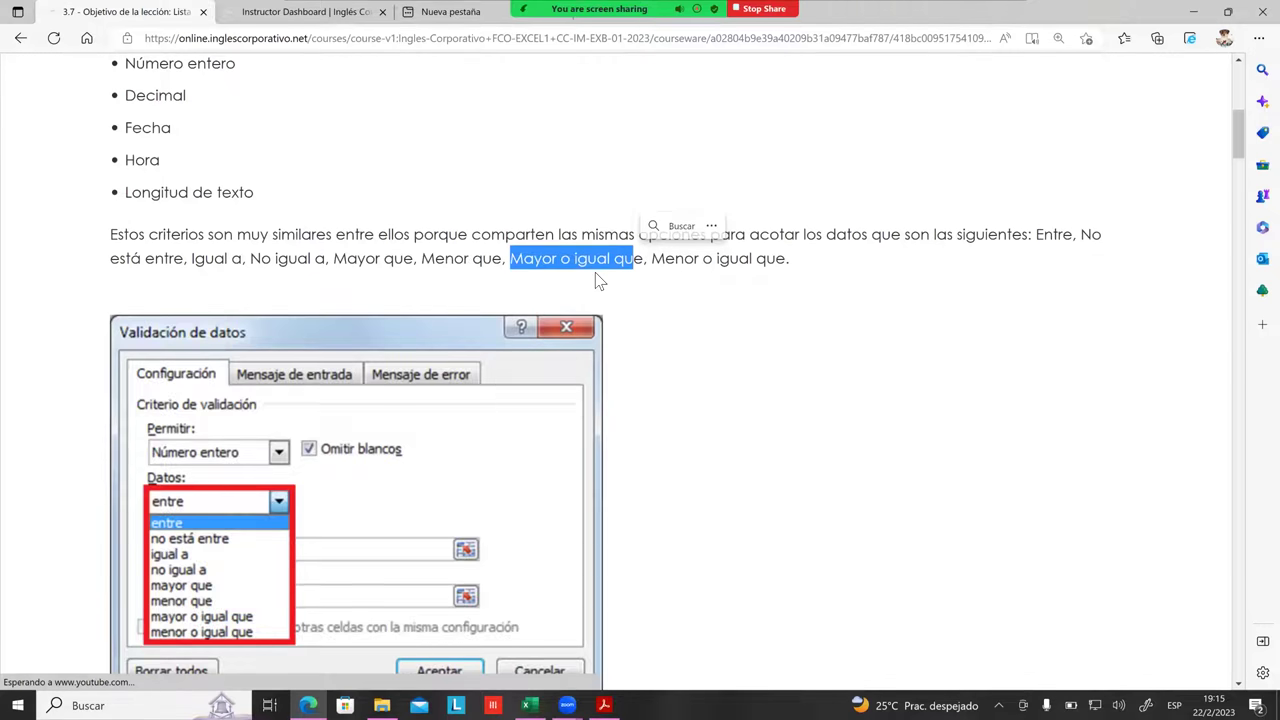
left_click(597, 282)
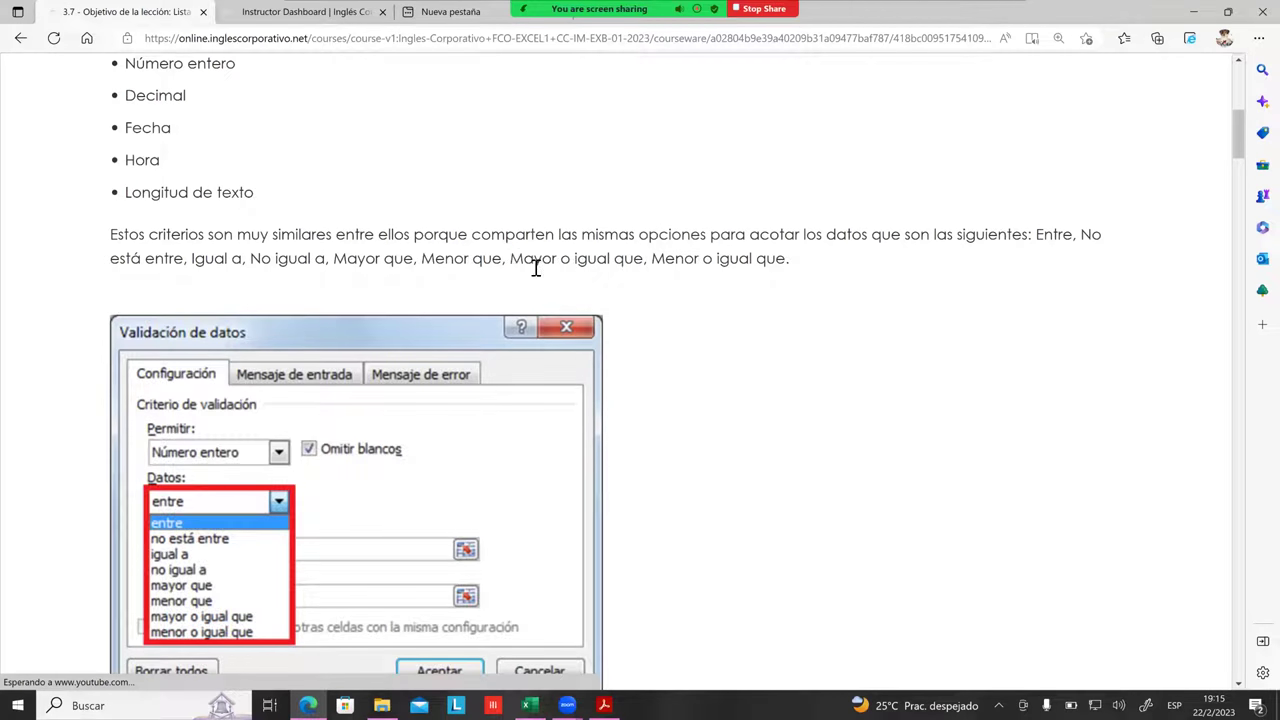
left_click_drag(651, 262, 771, 268)
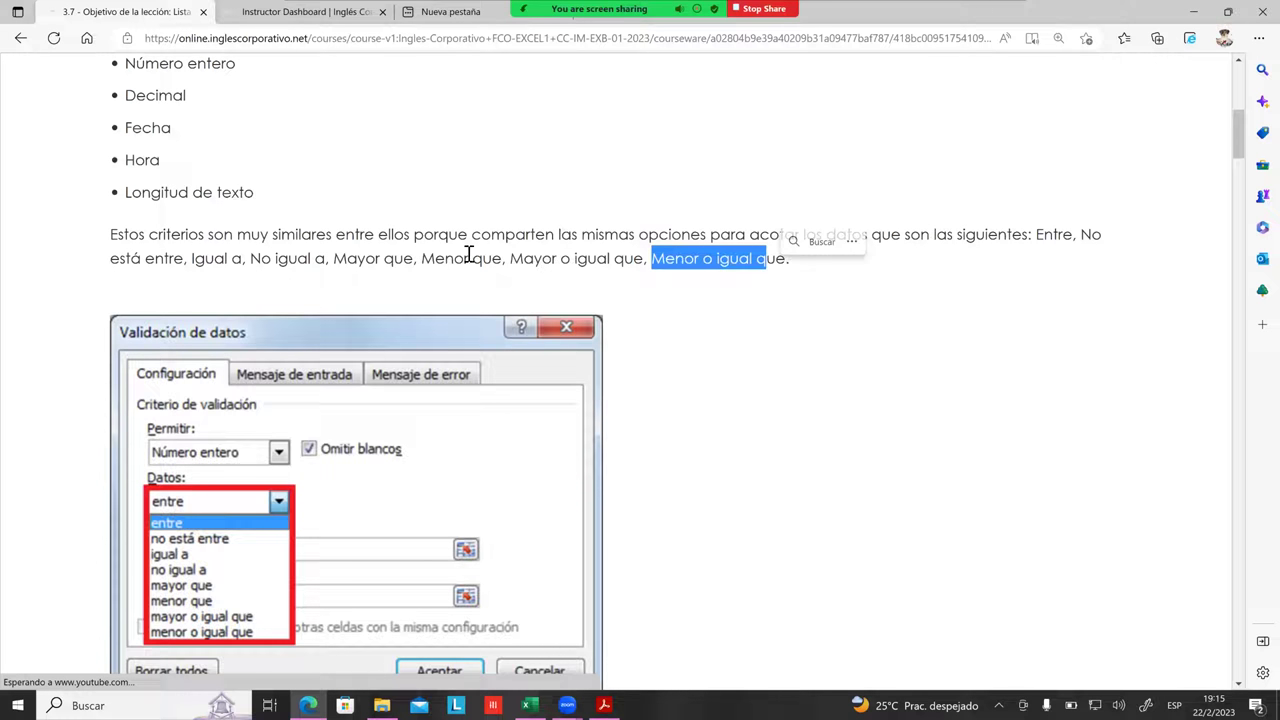
left_click_drag(422, 262, 506, 268)
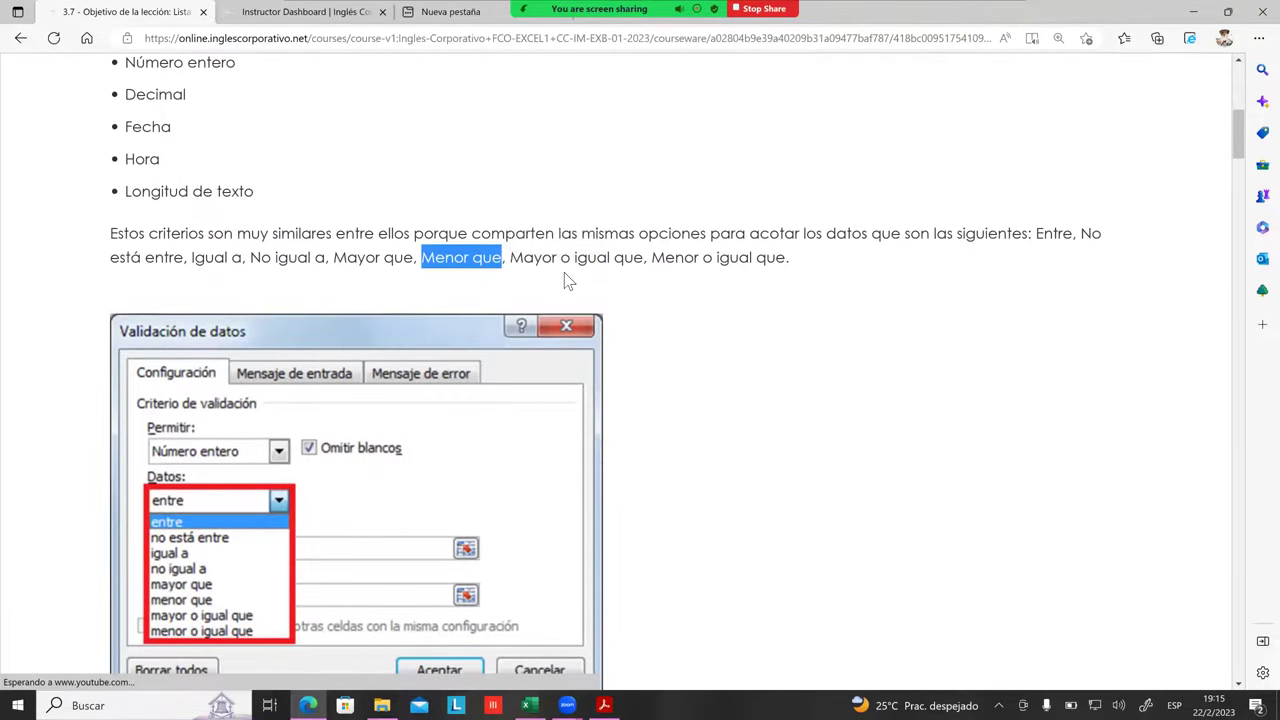
scroll(568, 281, "down", 3)
scroll(588, 255, "up", 1)
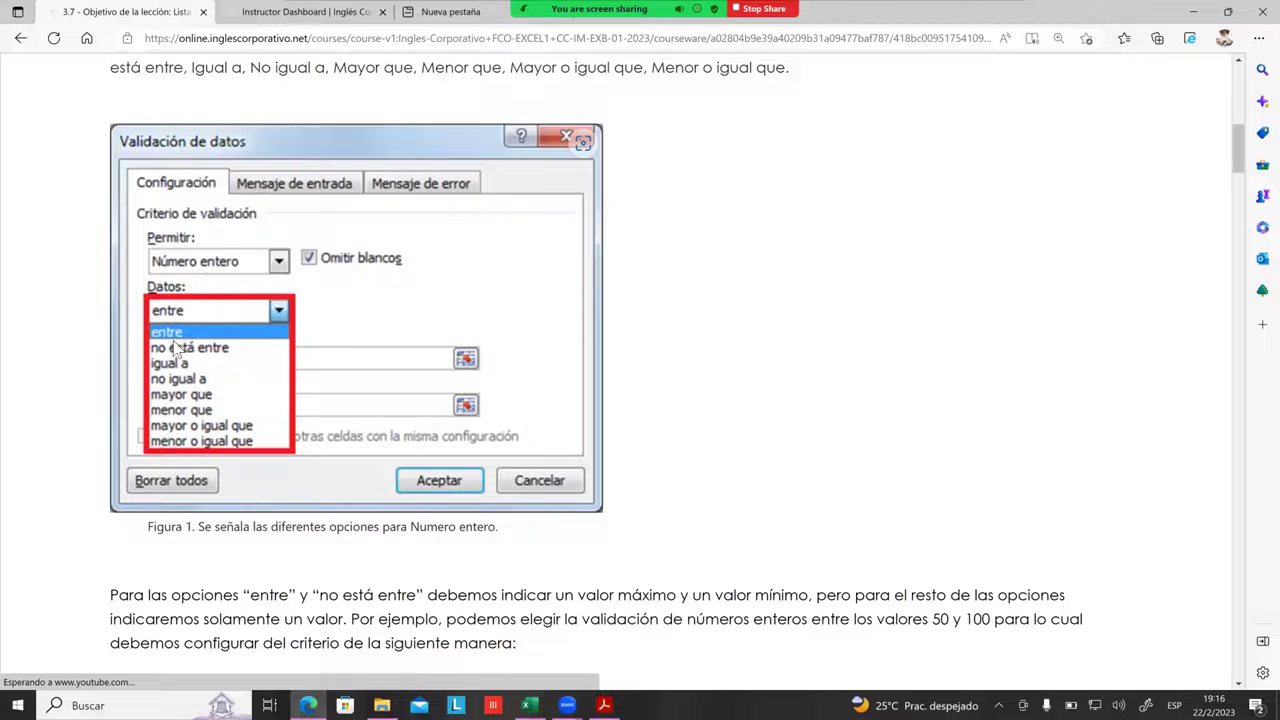
Step: Scroll down to Figura 2, a Número entero validation between Mínimo 50 and Máximo 100
scroll(170, 335, "down", 1)
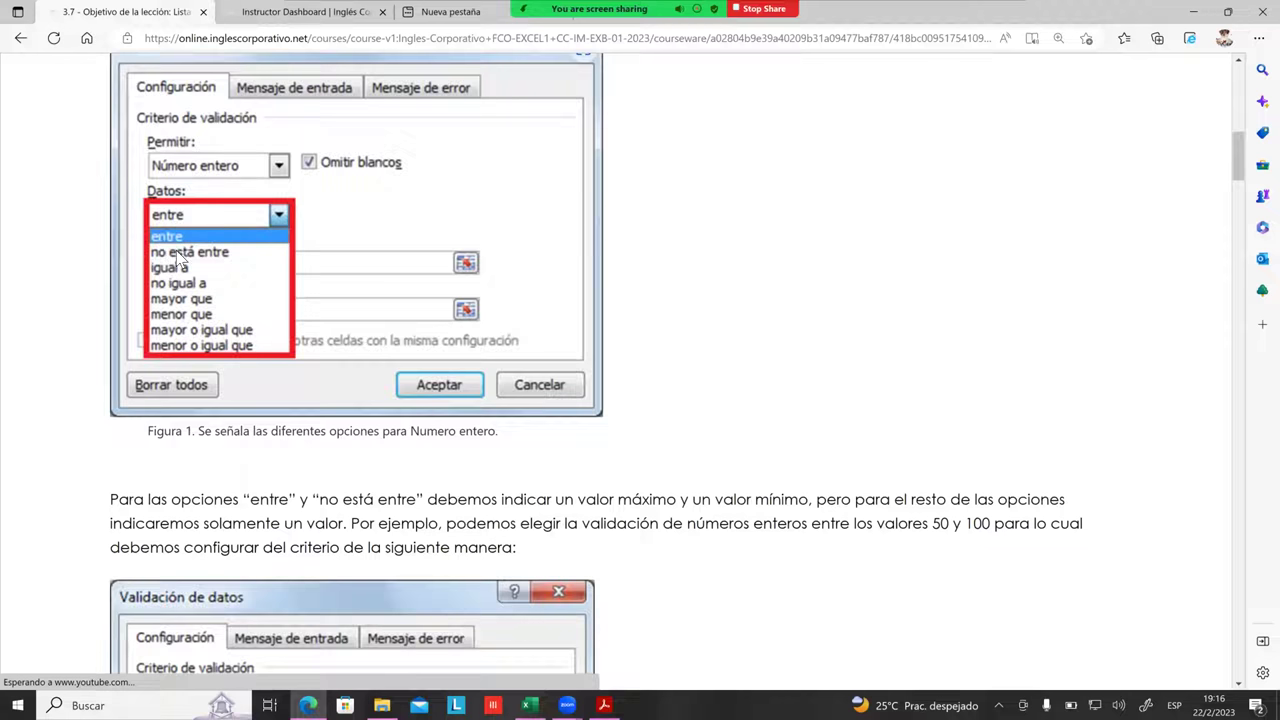
scroll(447, 200, "up", 1)
scroll(447, 200, "up", 3)
left_click_drag(489, 234, 770, 280)
scroll(743, 277, "down", 4)
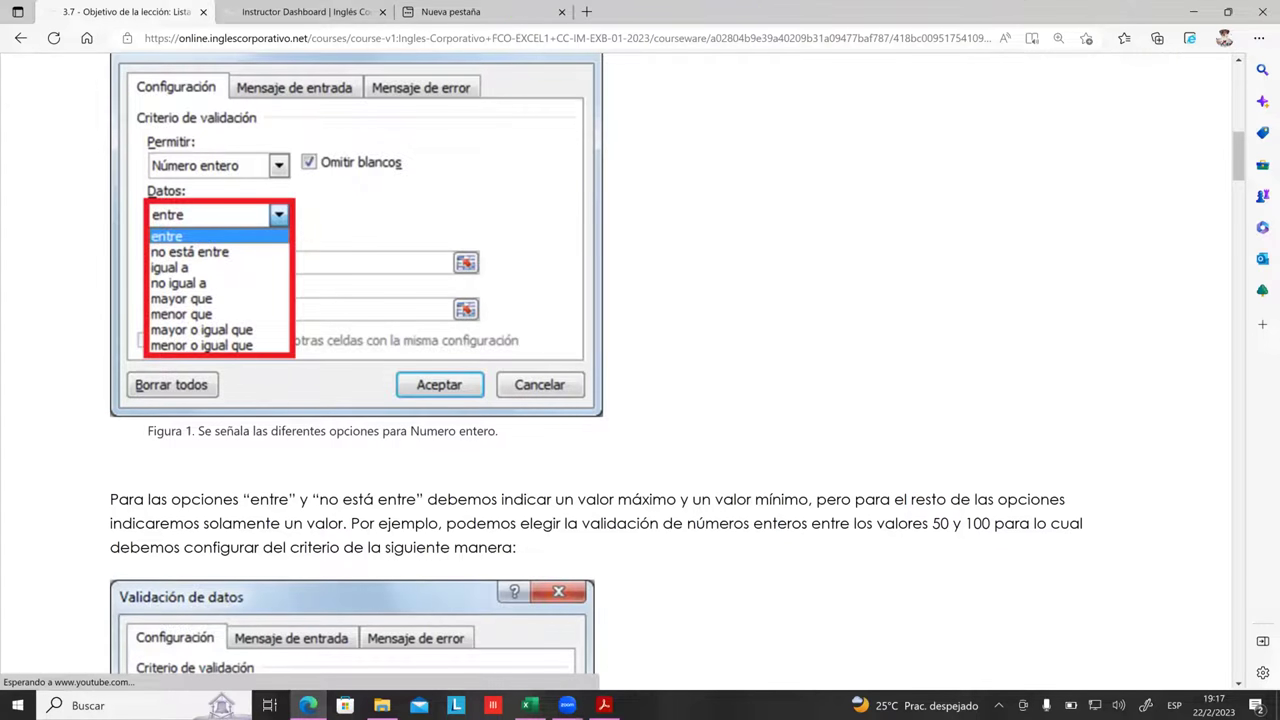
scroll(816, 417, "down", 4)
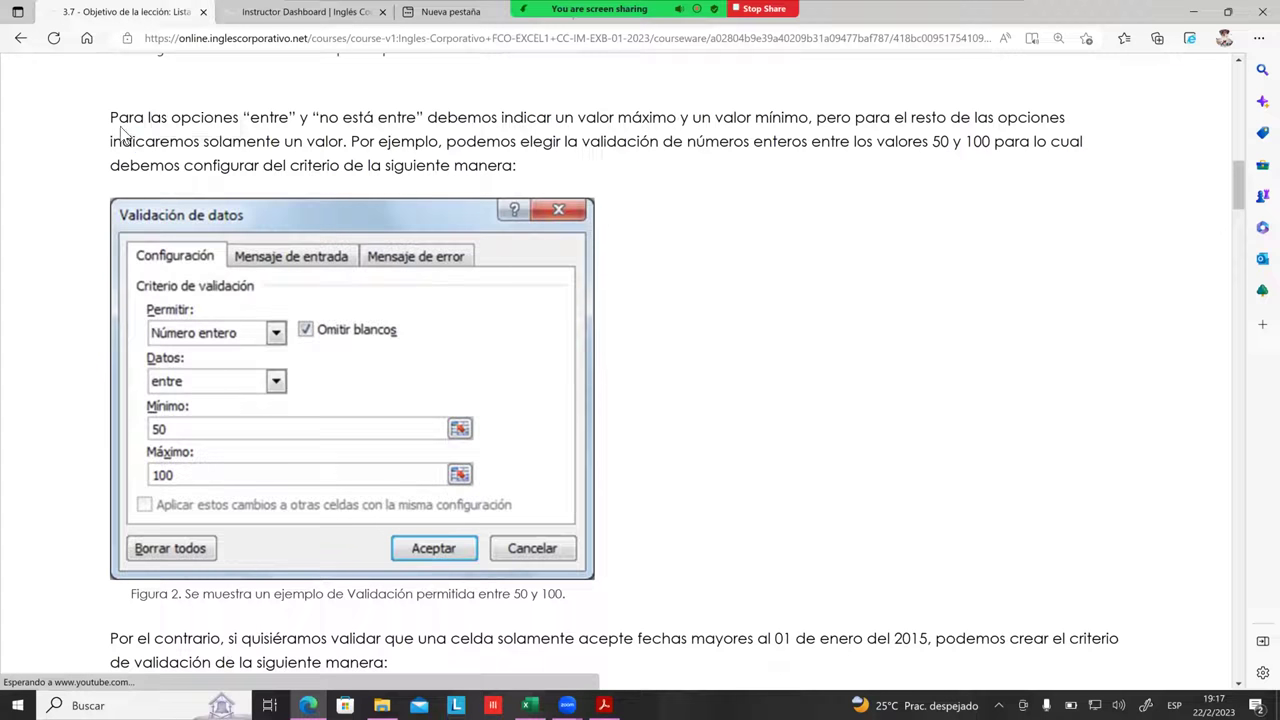
Step: Highlight the maximum/minimum explanation and the whole-numbers-between-50-and-100 example
left_click_drag(108, 118, 397, 122)
left_click(258, 122)
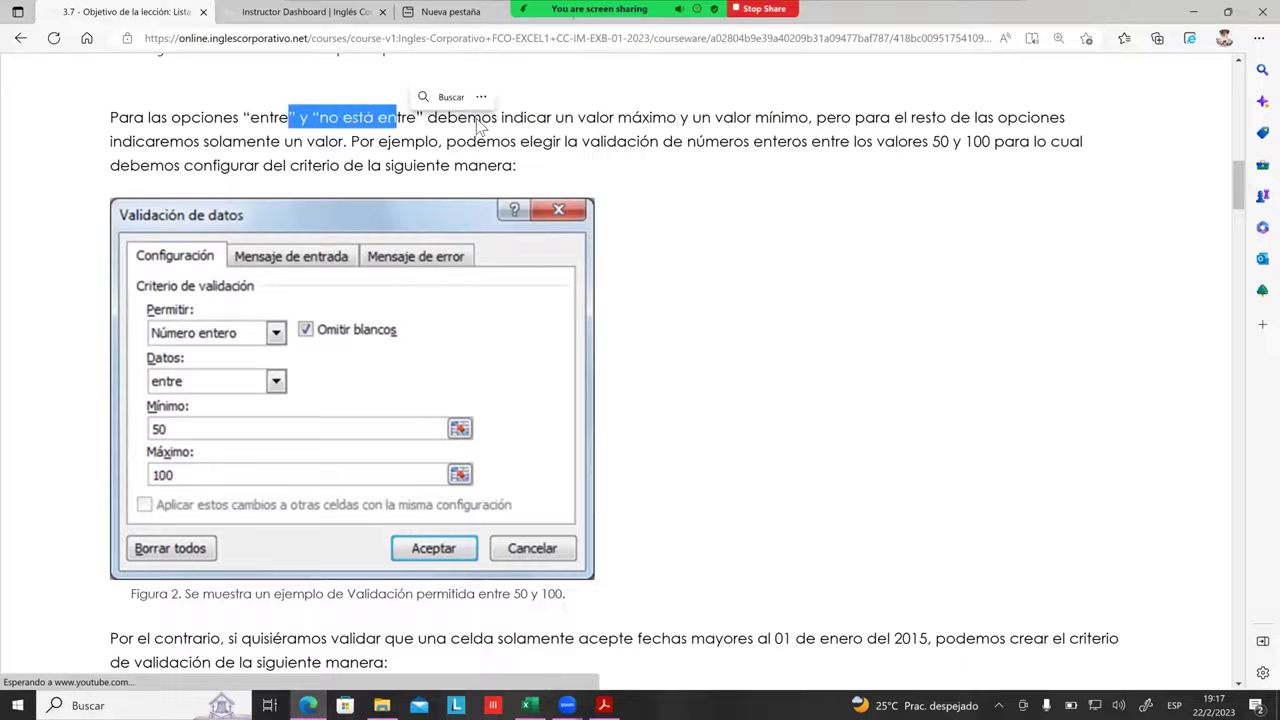
left_click_drag(563, 120, 683, 141)
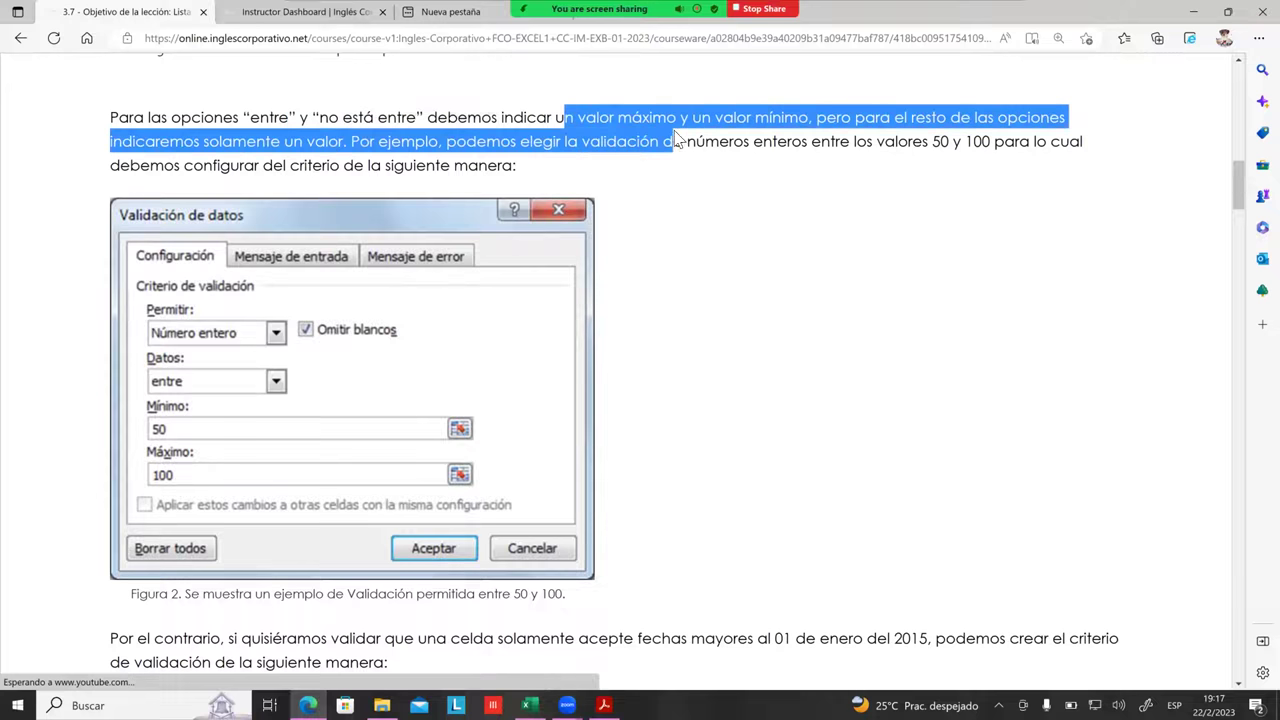
left_click(773, 125)
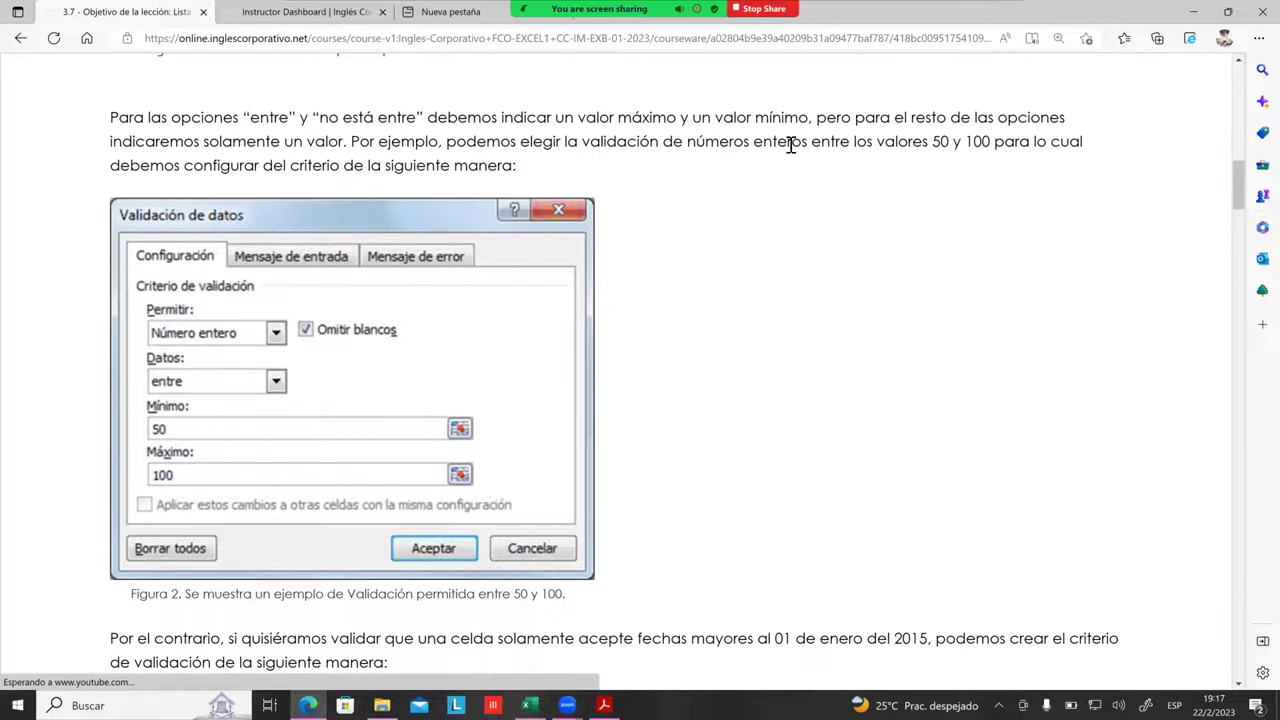
left_click_drag(821, 141, 516, 166)
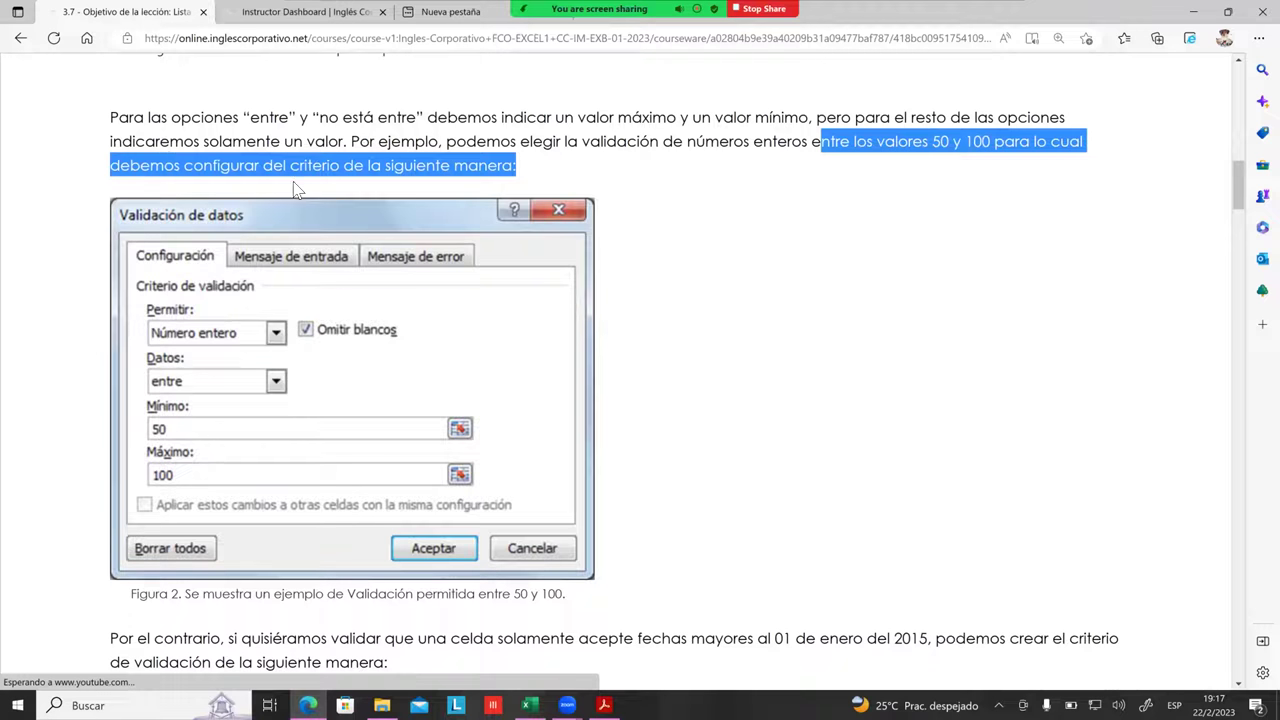
Step: Scroll through the date validation example, then switch to lista de validacion.xlsx in Excel
scroll(440, 450, "down", 1)
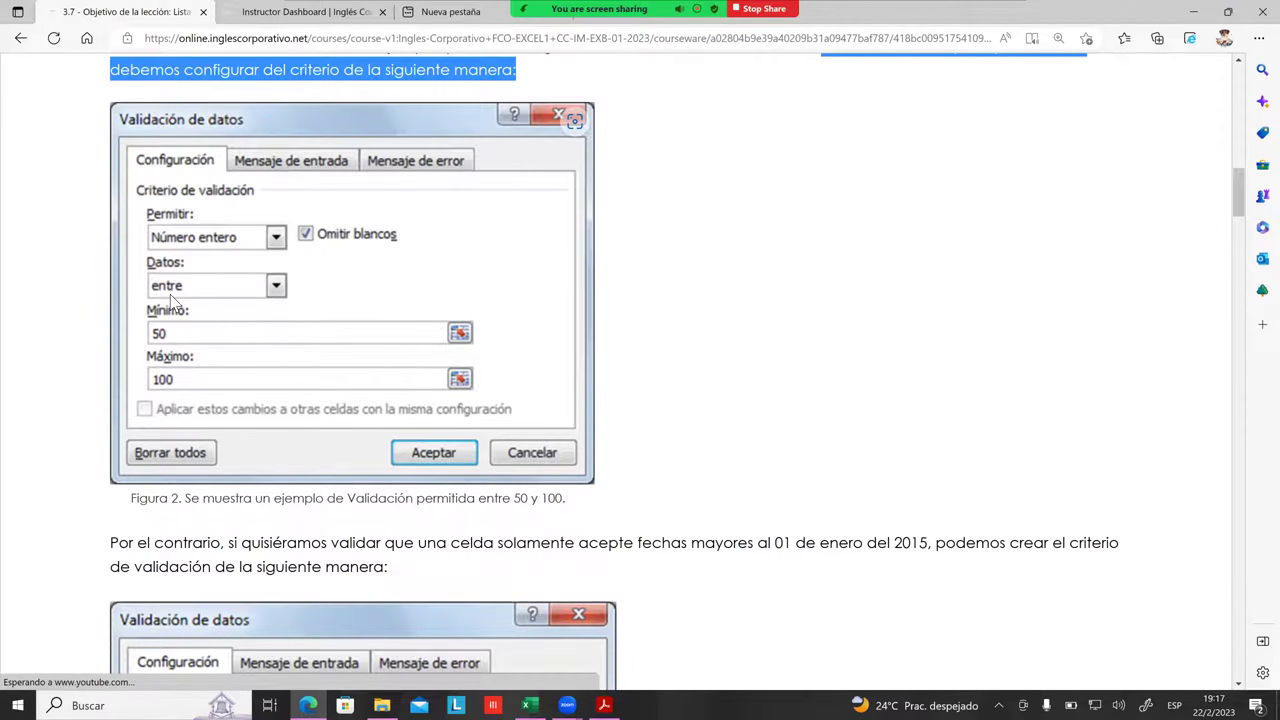
scroll(171, 300, "down", 1)
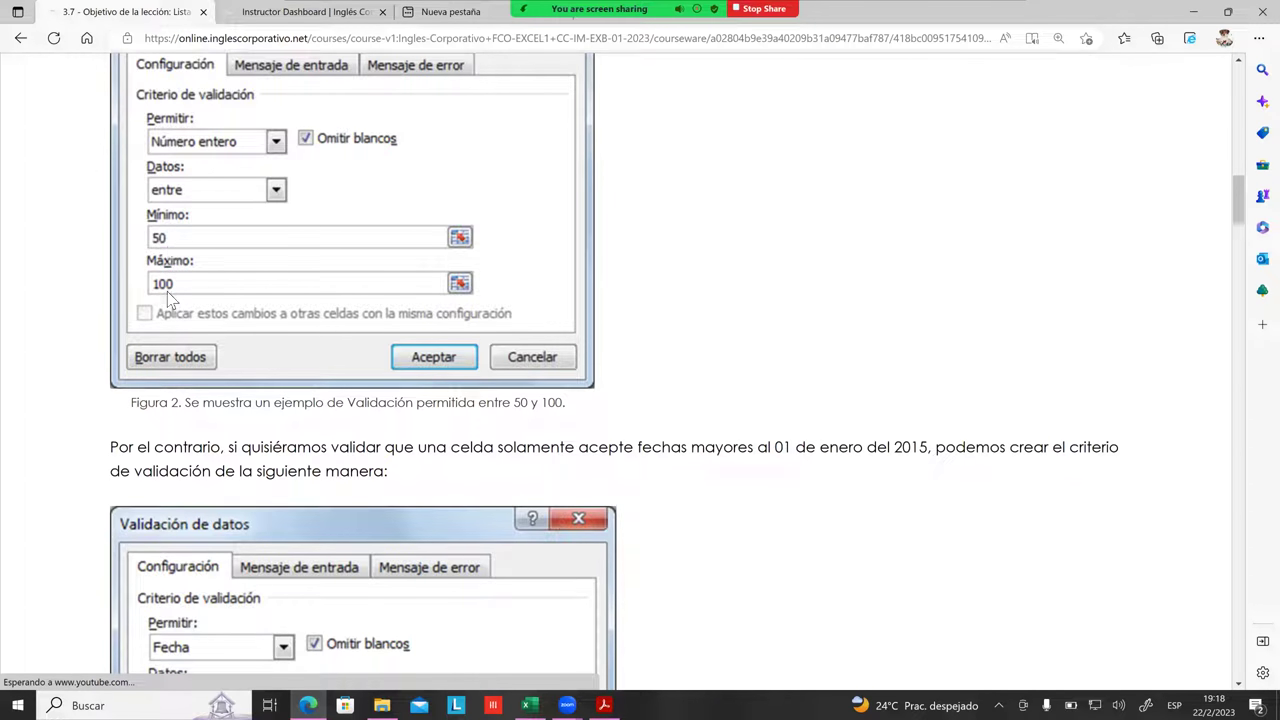
scroll(280, 290, "down", 4)
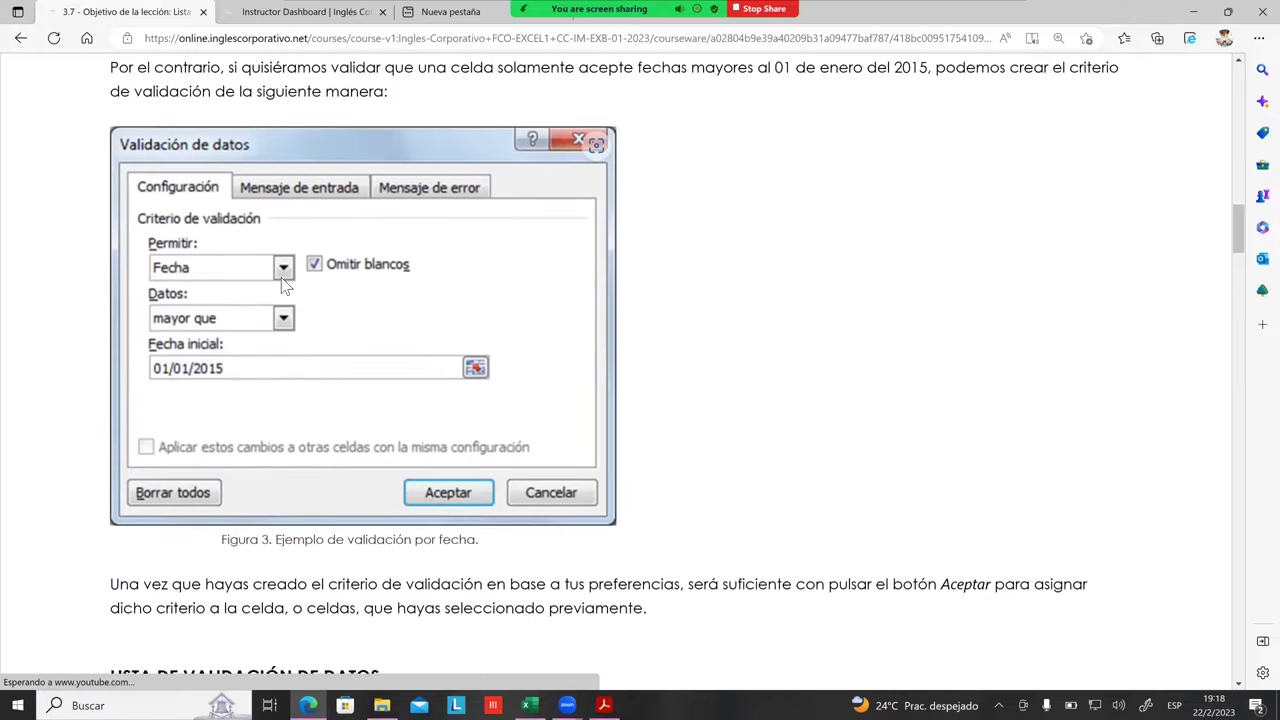
scroll(283, 280, "up", 1)
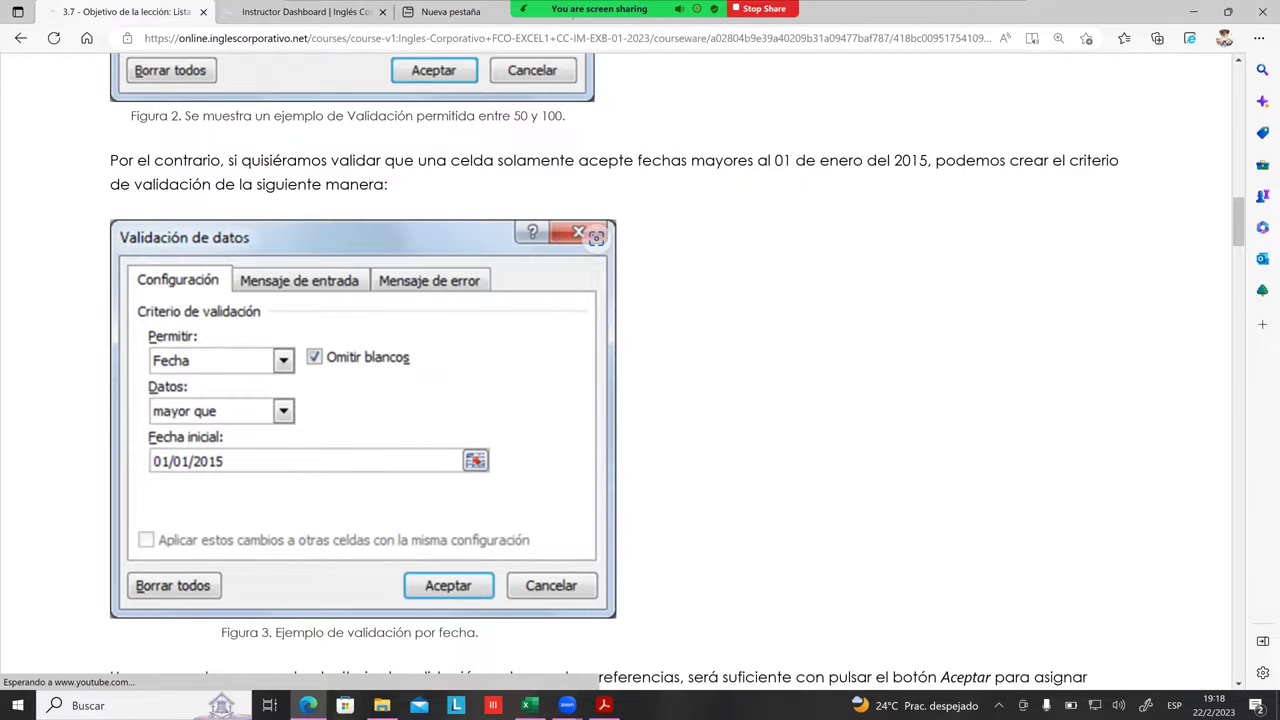
key("alt+Tab")
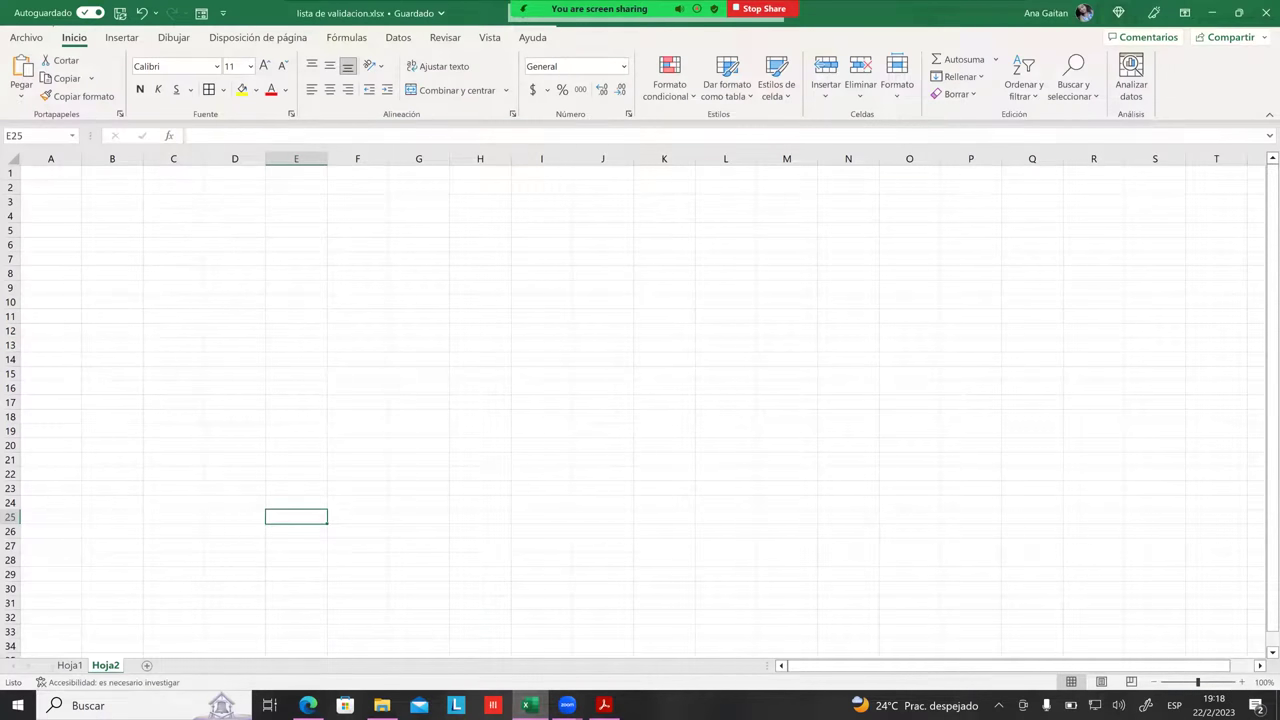
Step: Enter 'Nombre Completo' in B3 and widen column B to fit it
left_click(312, 389)
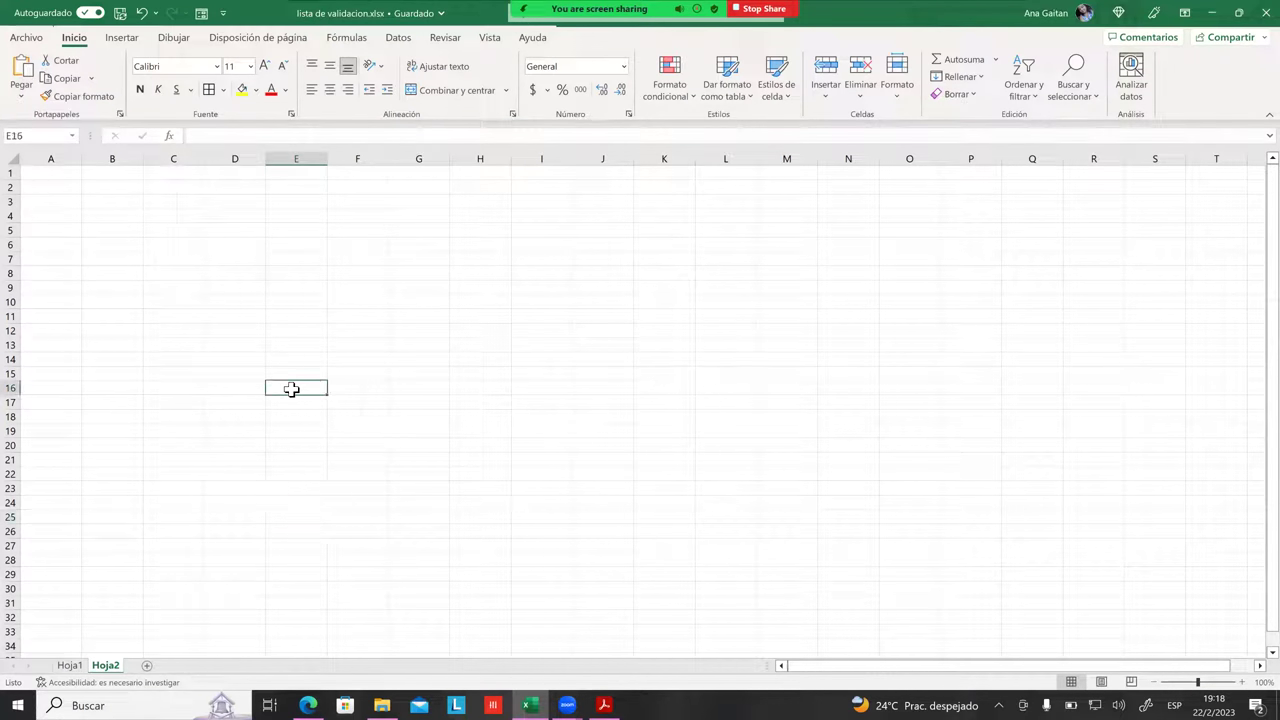
scroll(337, 405, "up", 2, "ctrl")
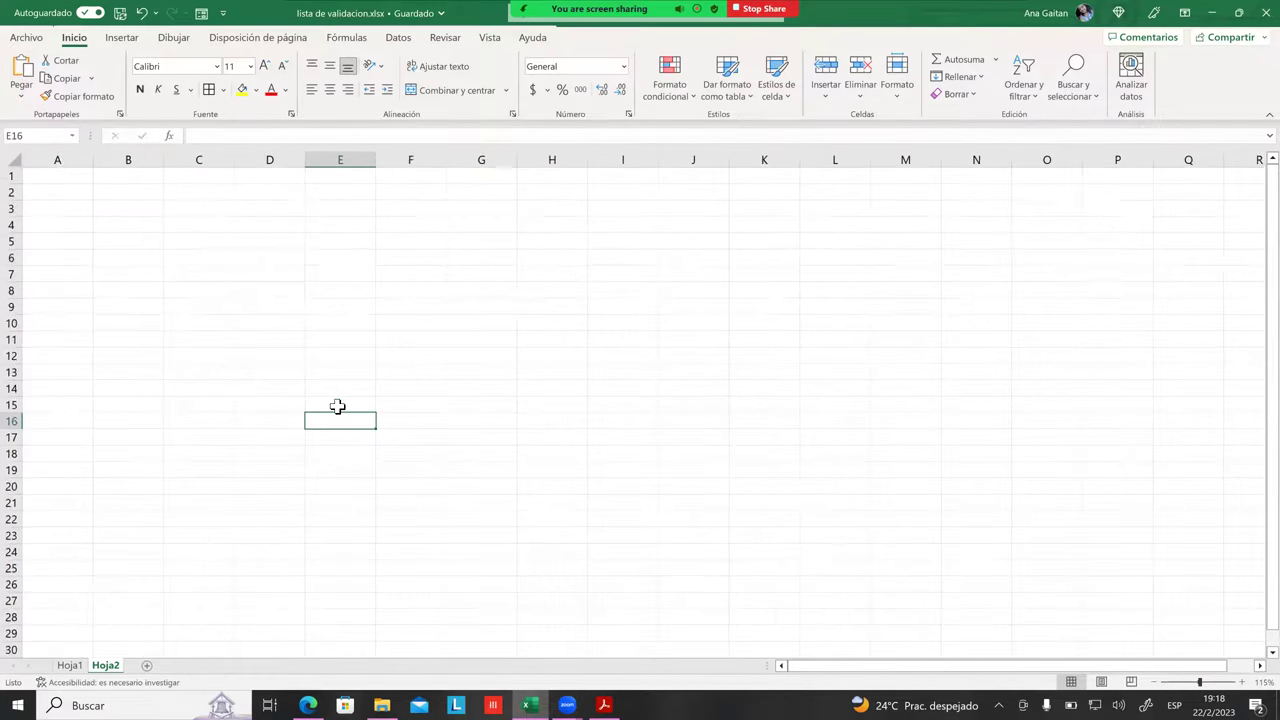
scroll(337, 405, "up", 5, "ctrl")
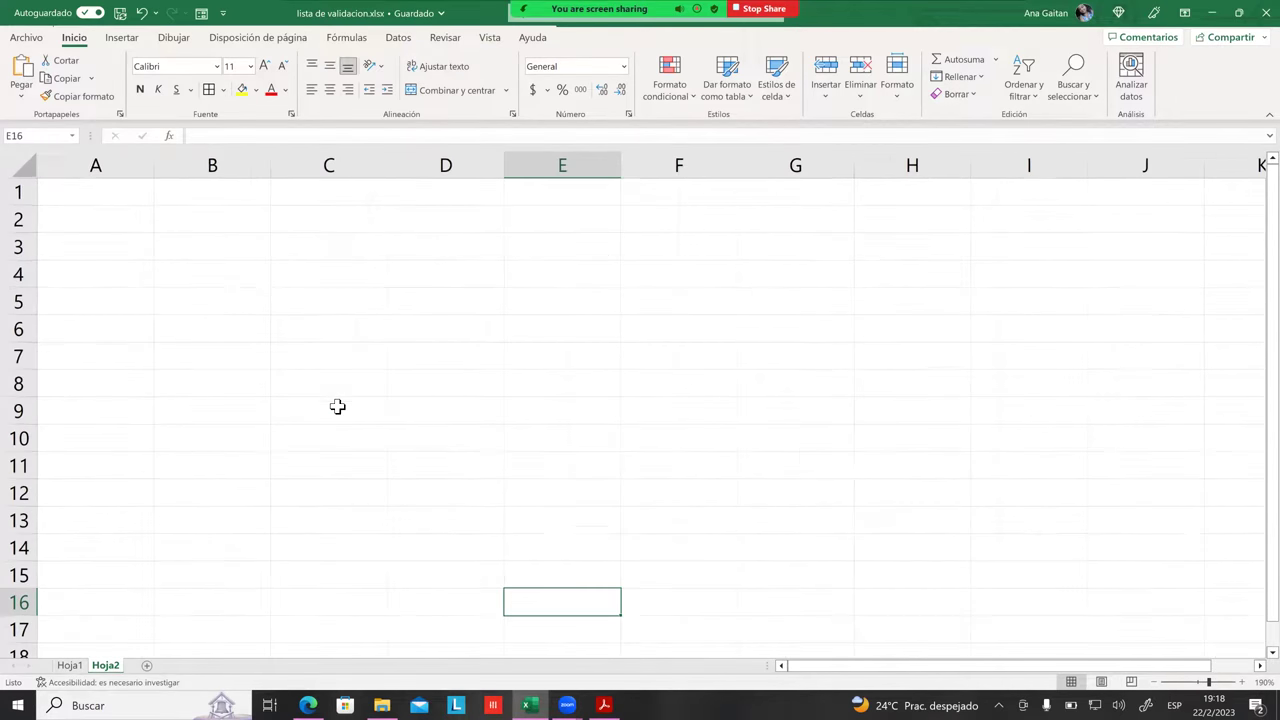
scroll(348, 430, "up", 1, "ctrl")
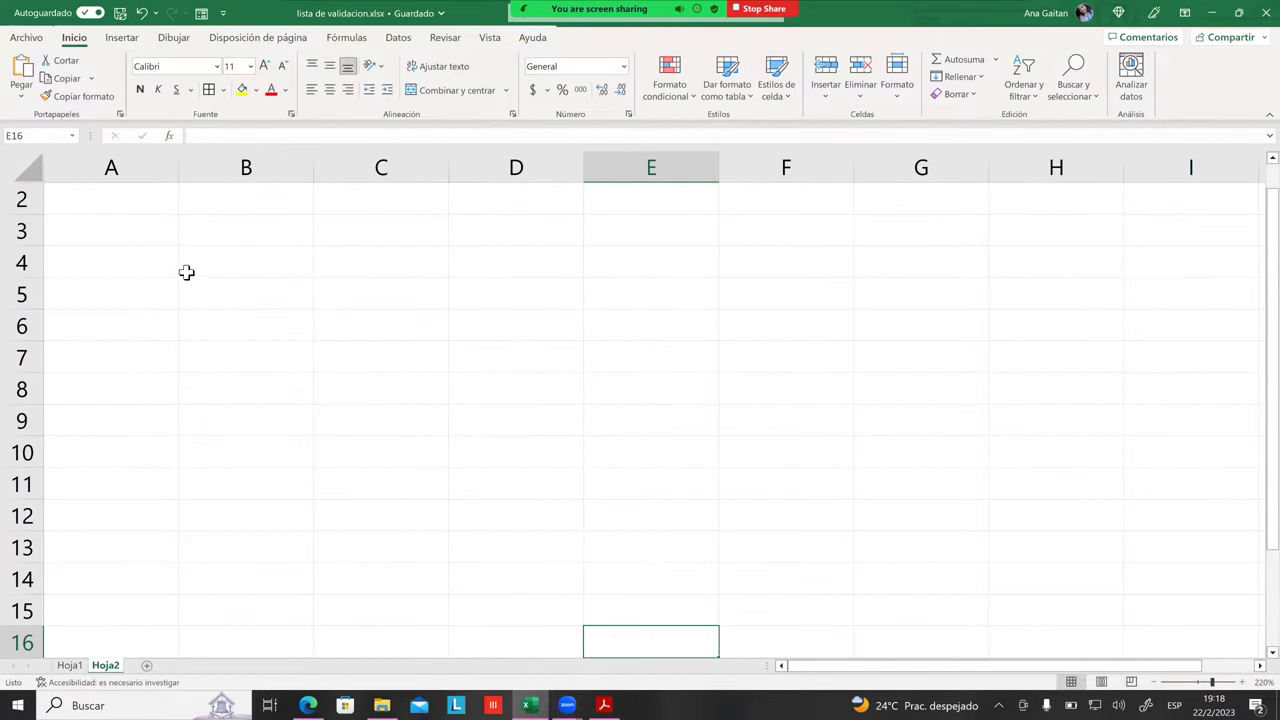
left_click_drag(181, 238, 176, 237)
left_click(186, 235)
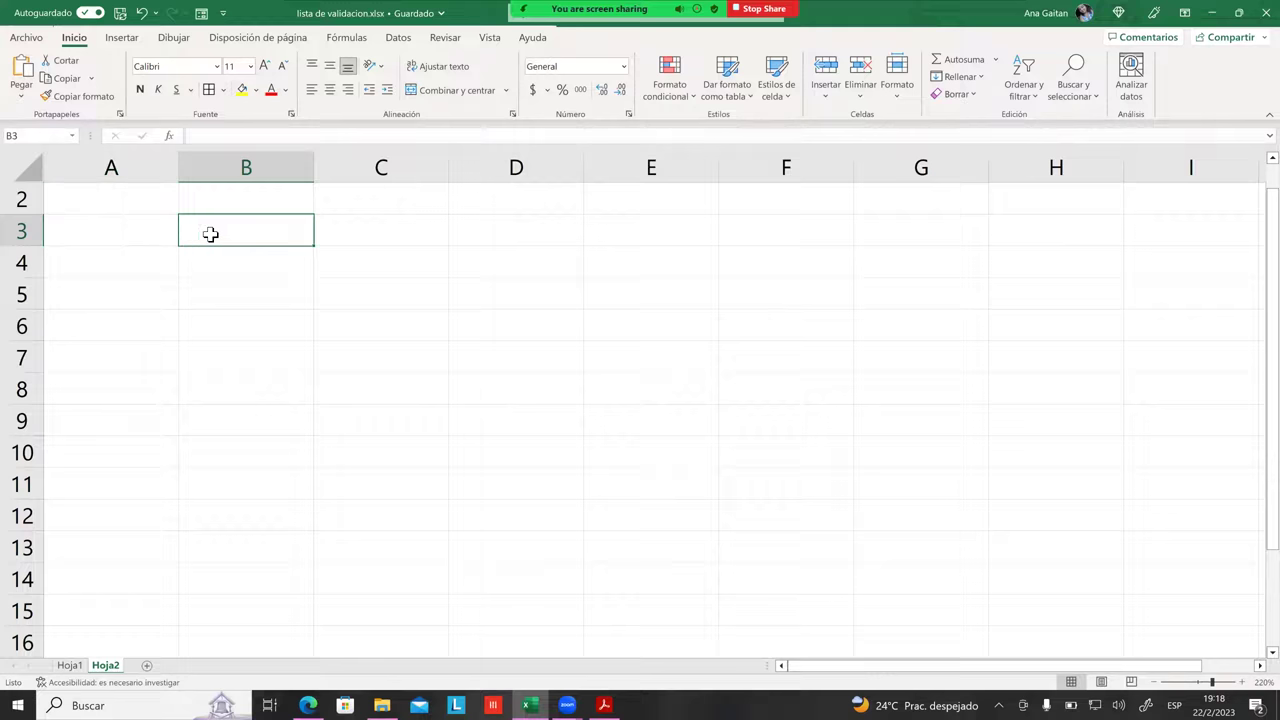
left_click(366, 268)
left_click(238, 231)
type("Da")
key("Escape")
type("Nombre")
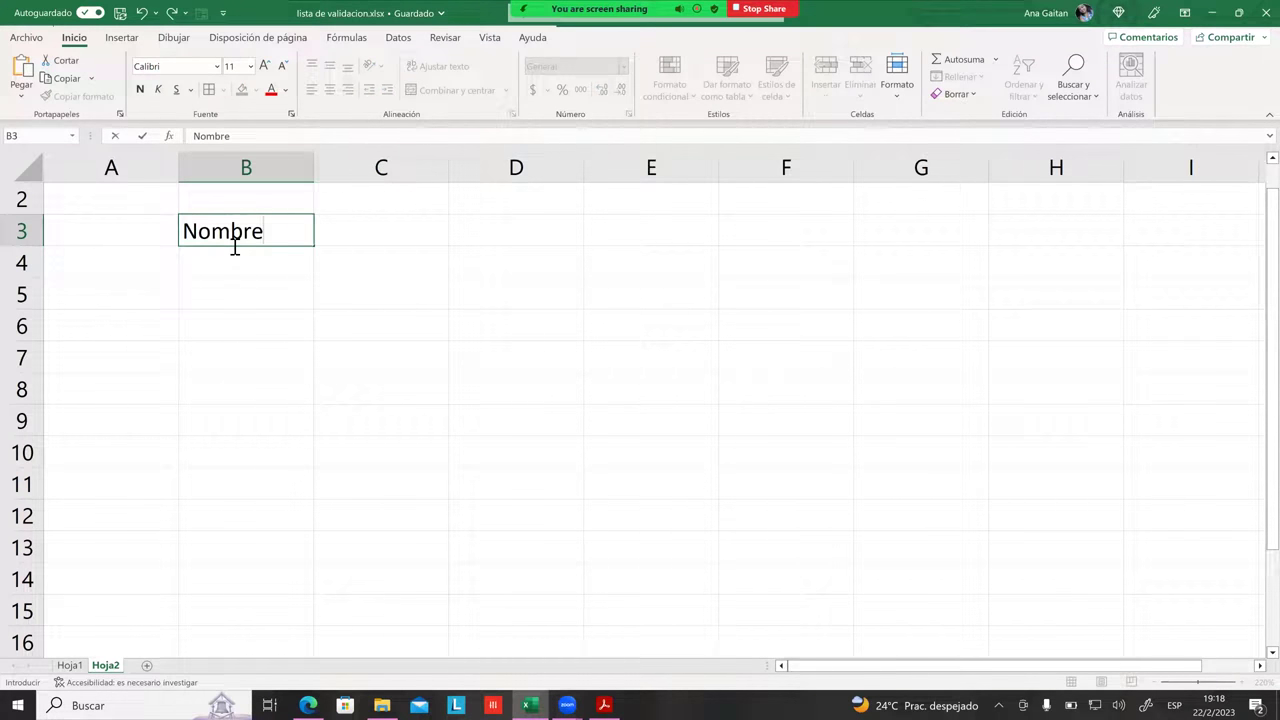
type(" Completo")
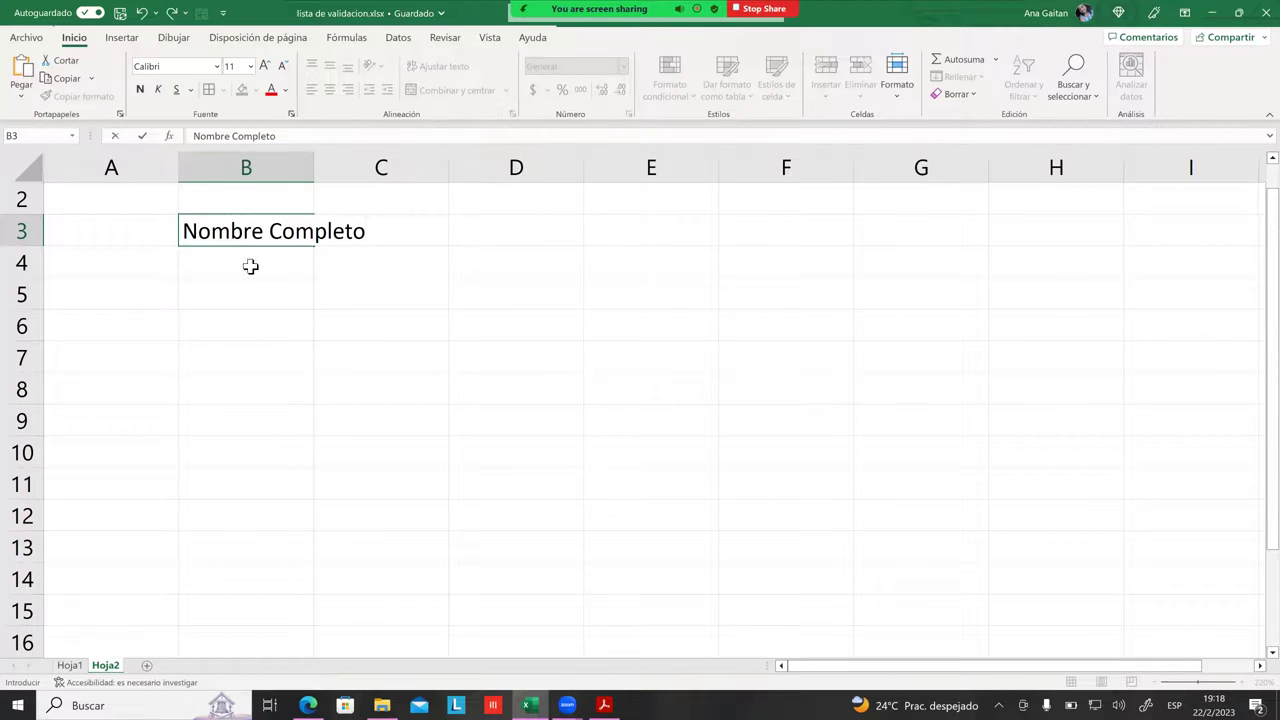
left_click(251, 266)
left_click_drag(314, 171, 520, 240)
Step: Enter the header 'Edad' in C3
left_click(564, 242)
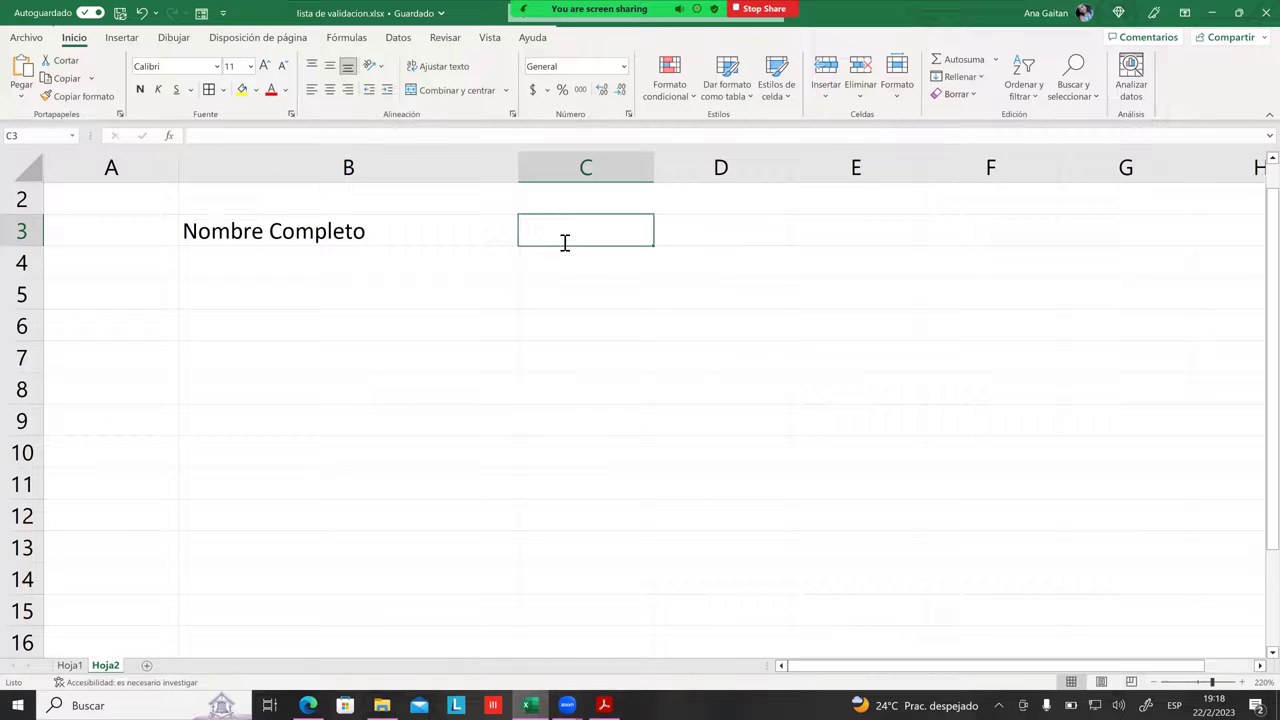
type("Edad")
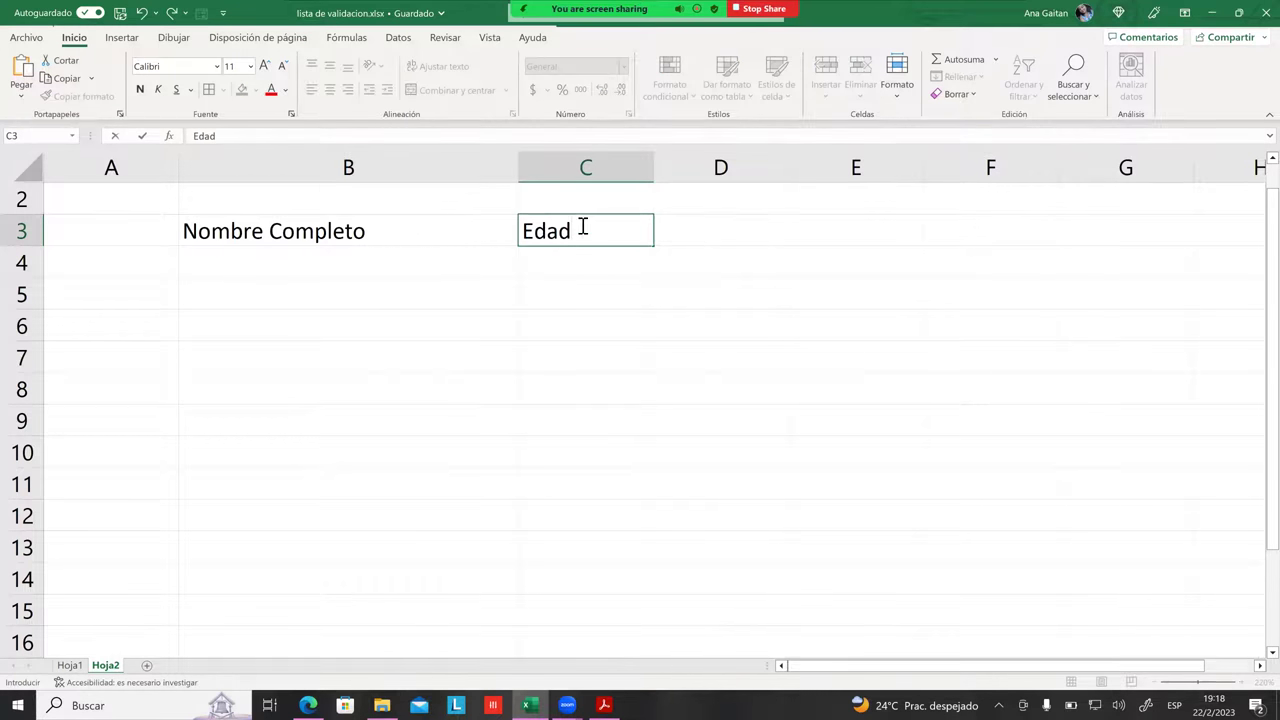
left_click(628, 237)
left_click(721, 245)
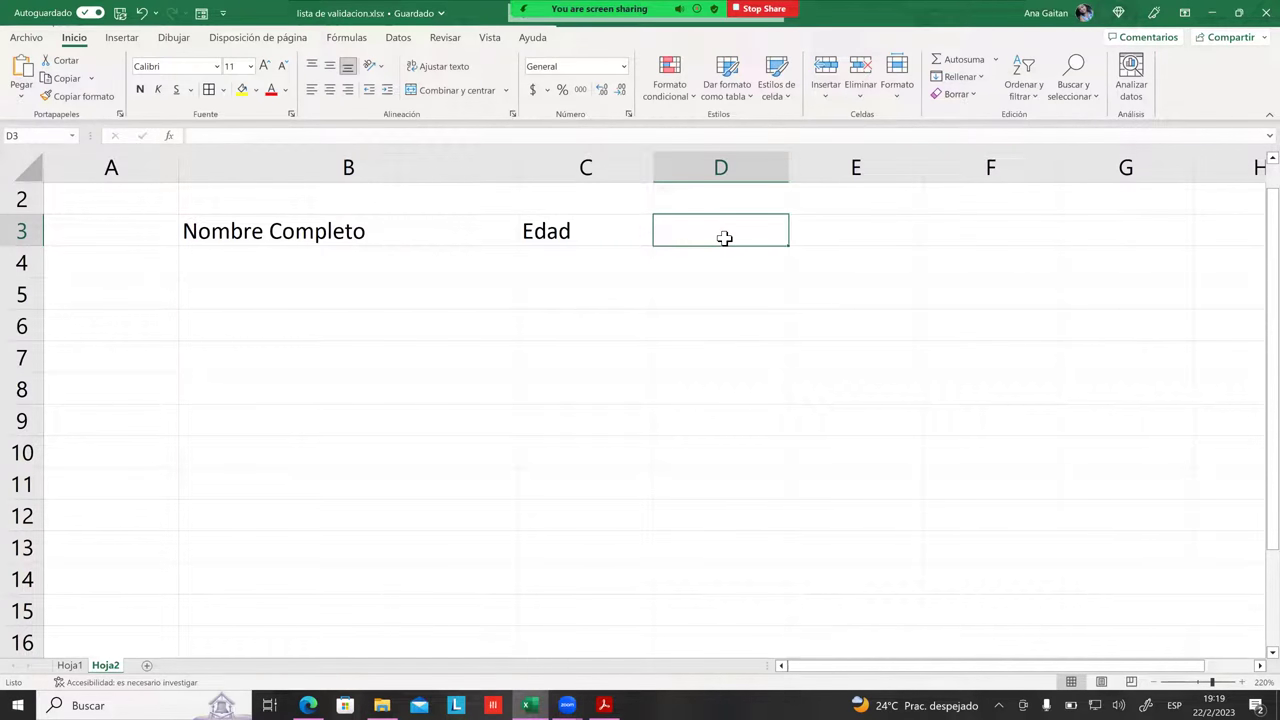
Step: Enter 'Documento de Identidad' in D3 and wrap it onto two lines
type("D")
key("BackSpace")
type("Doc")
key("BackSpace")
type("cumento")
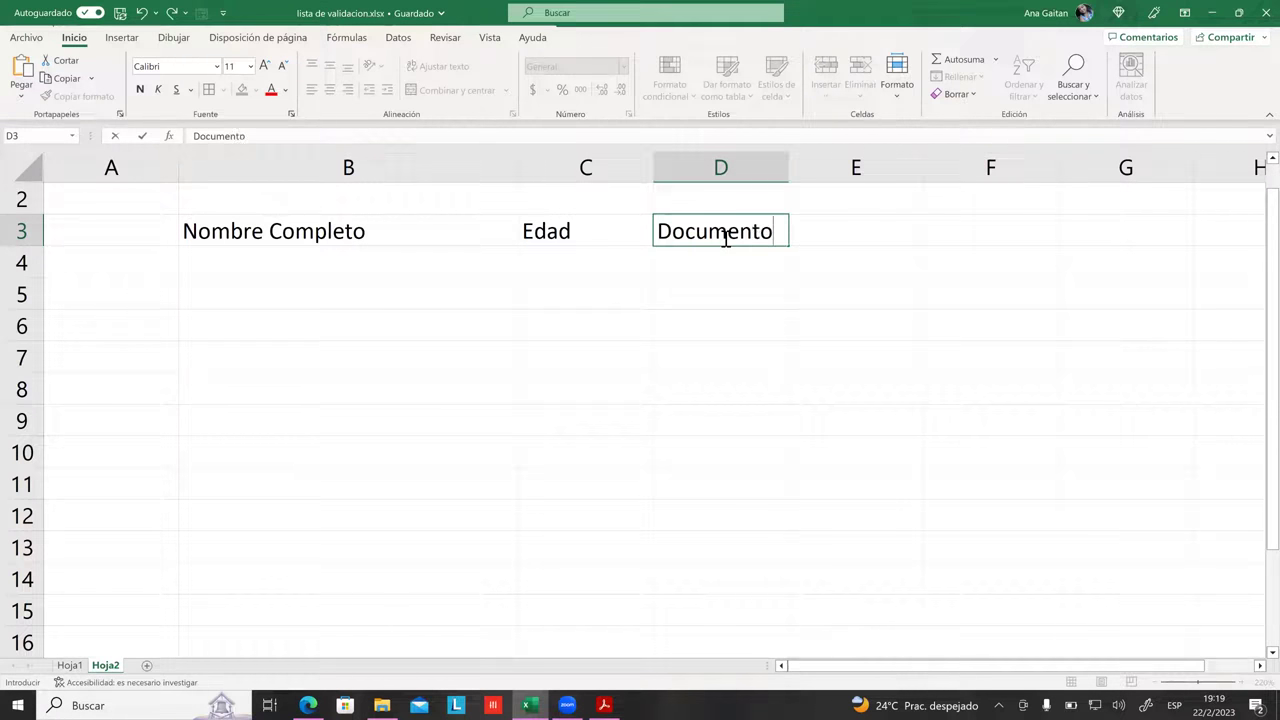
type(" de Idented")
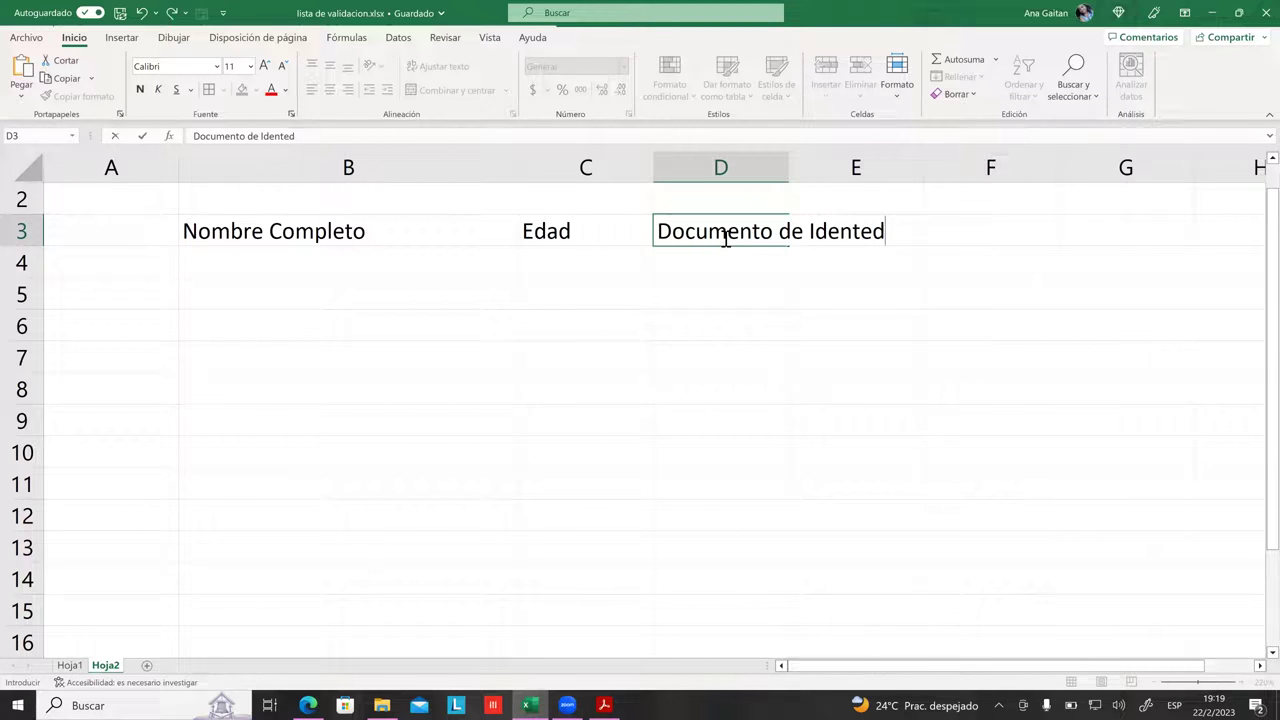
key("BackSpace")
key("BackSpace")
type("idad")
left_click(855, 388)
left_click(789, 168)
left_click(734, 243)
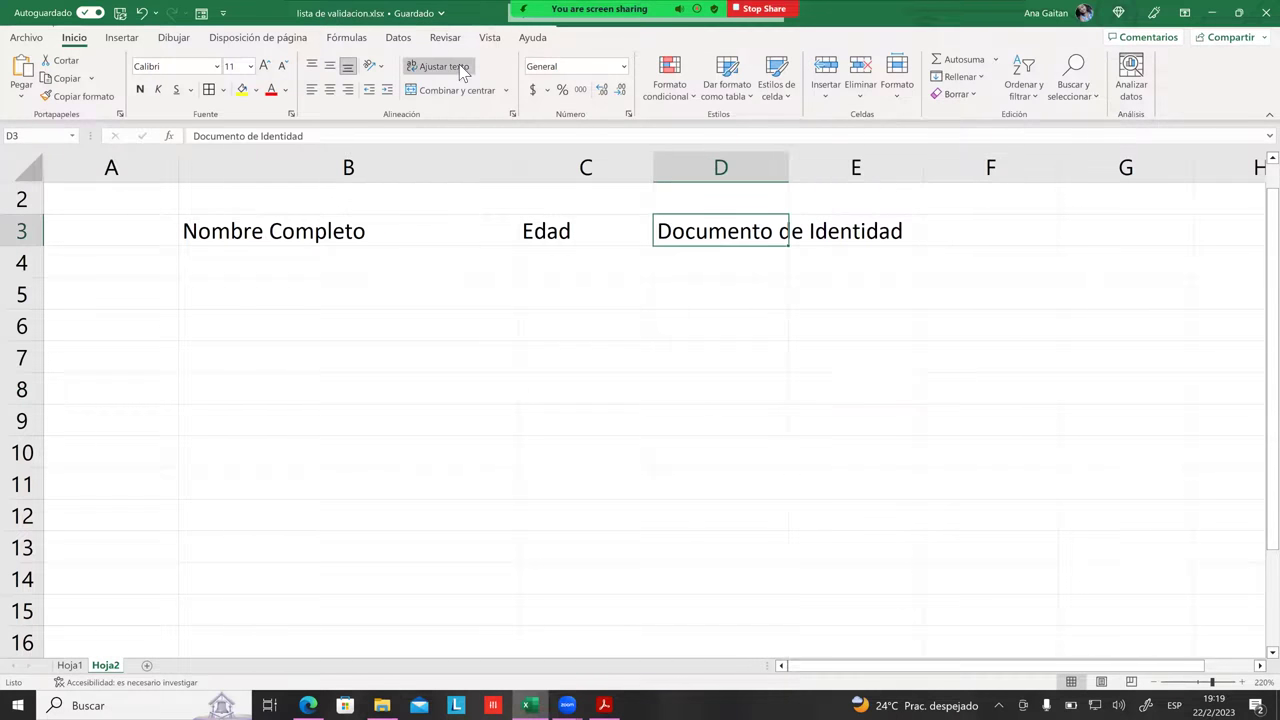
left_click(440, 66)
Step: Enter 'Fecha de nacimiento' in E3 and wrap it onto two lines
left_click(612, 270)
left_click(750, 250)
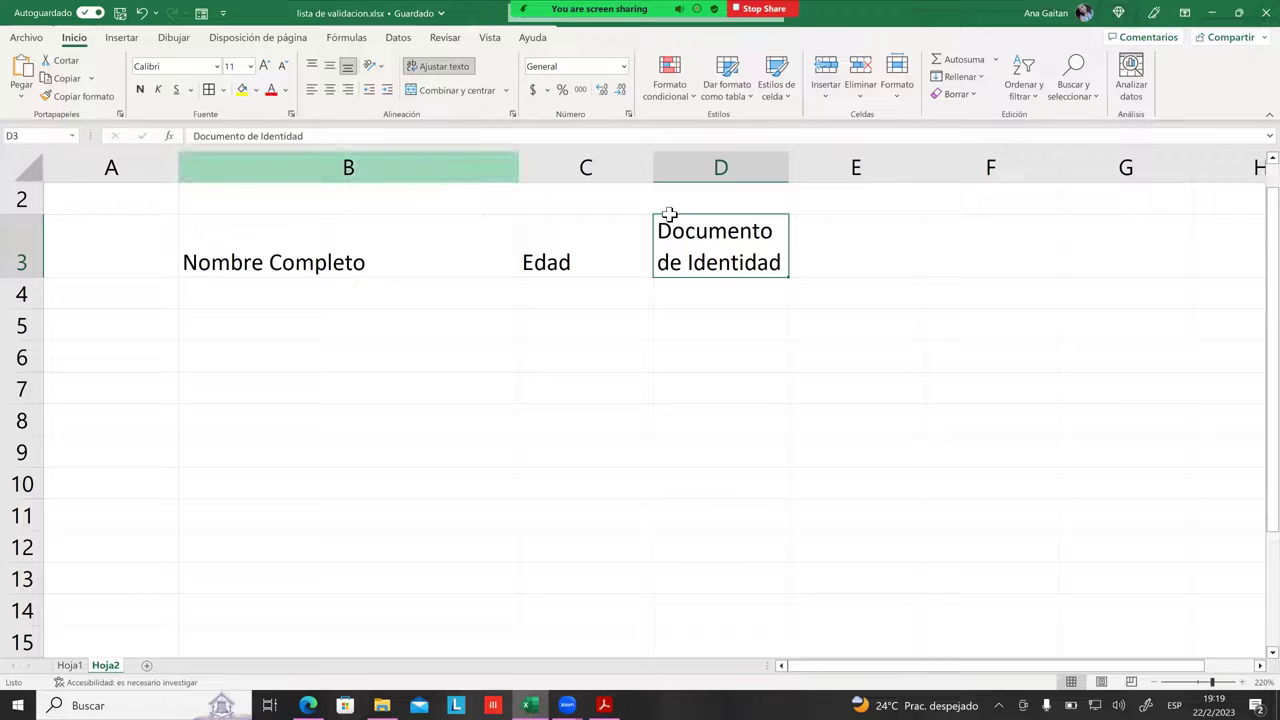
left_click(345, 262)
left_click(620, 272)
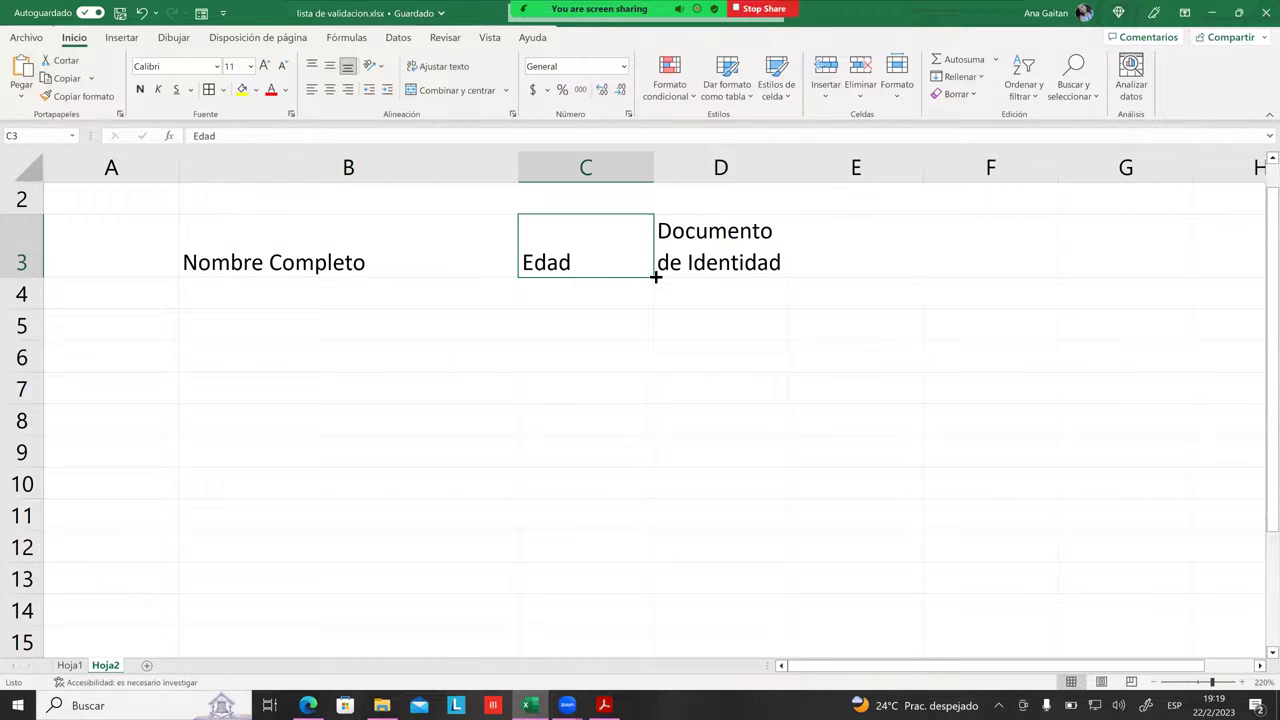
left_click(730, 270)
left_click(839, 253)
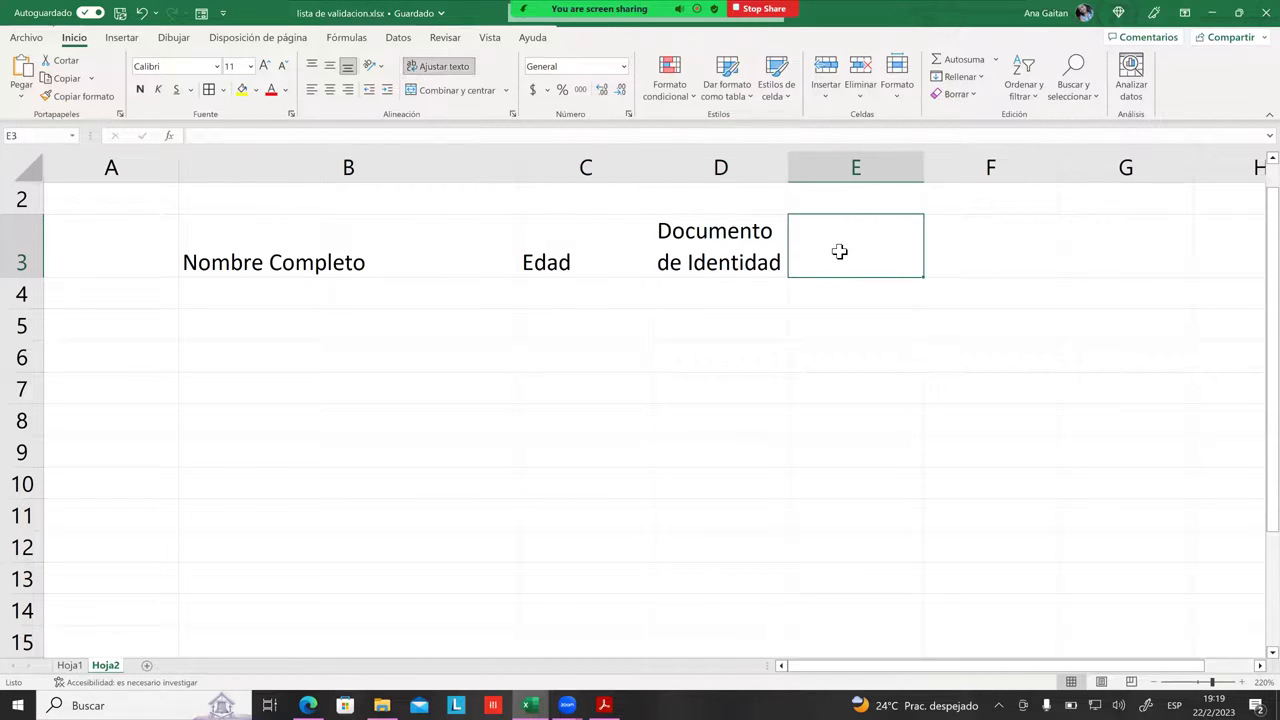
type("FEc")
key("BackSpace")
key("BackSpace")
type("echa ")
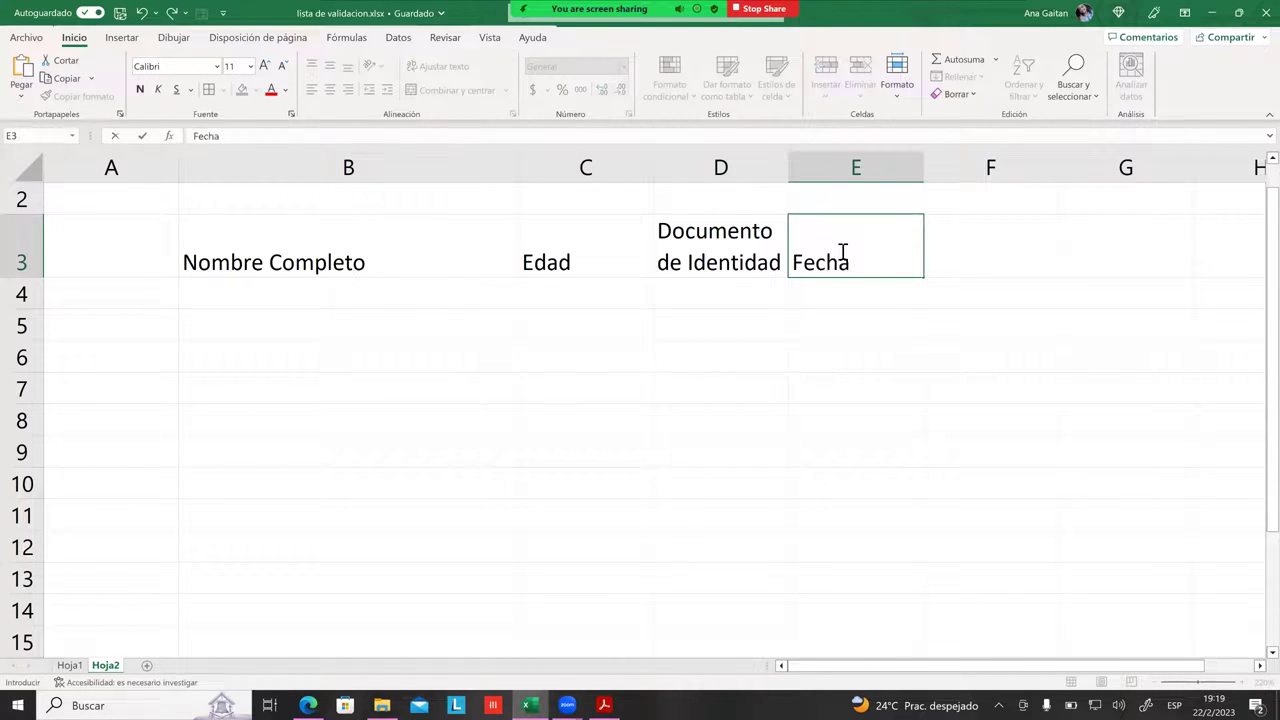
type("de nacimiento")
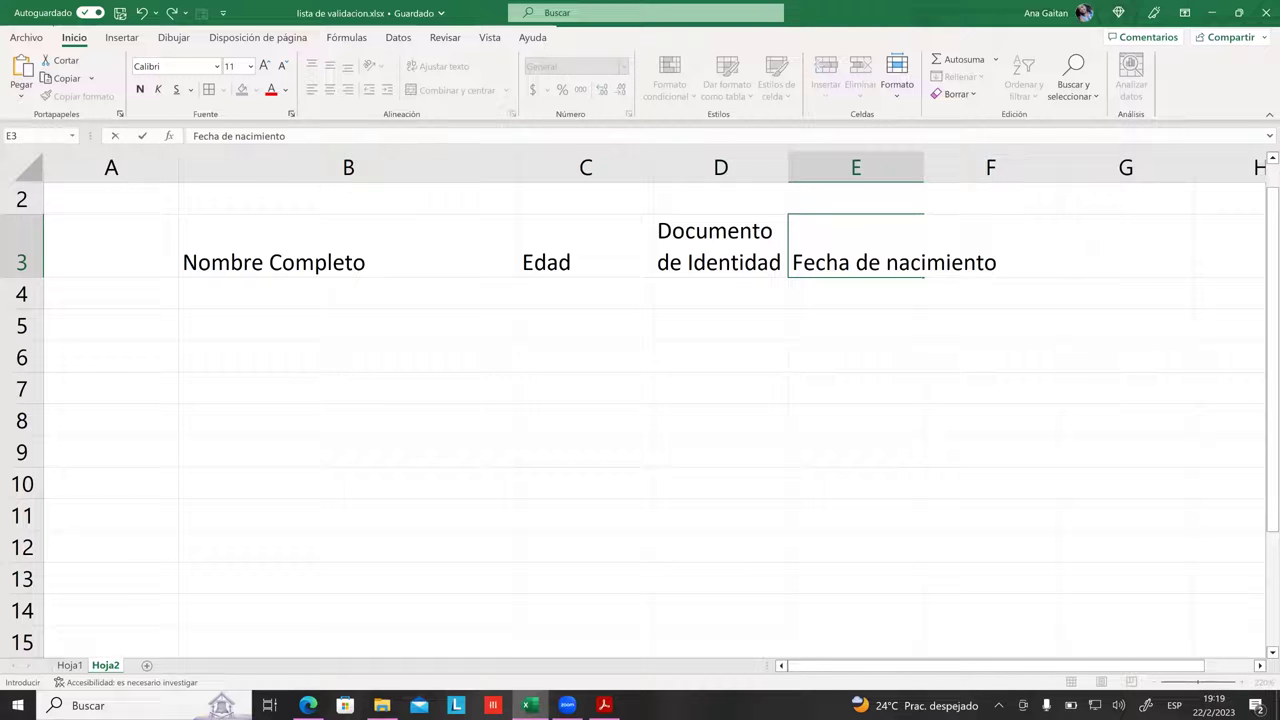
left_click(855, 357)
left_click(855, 262)
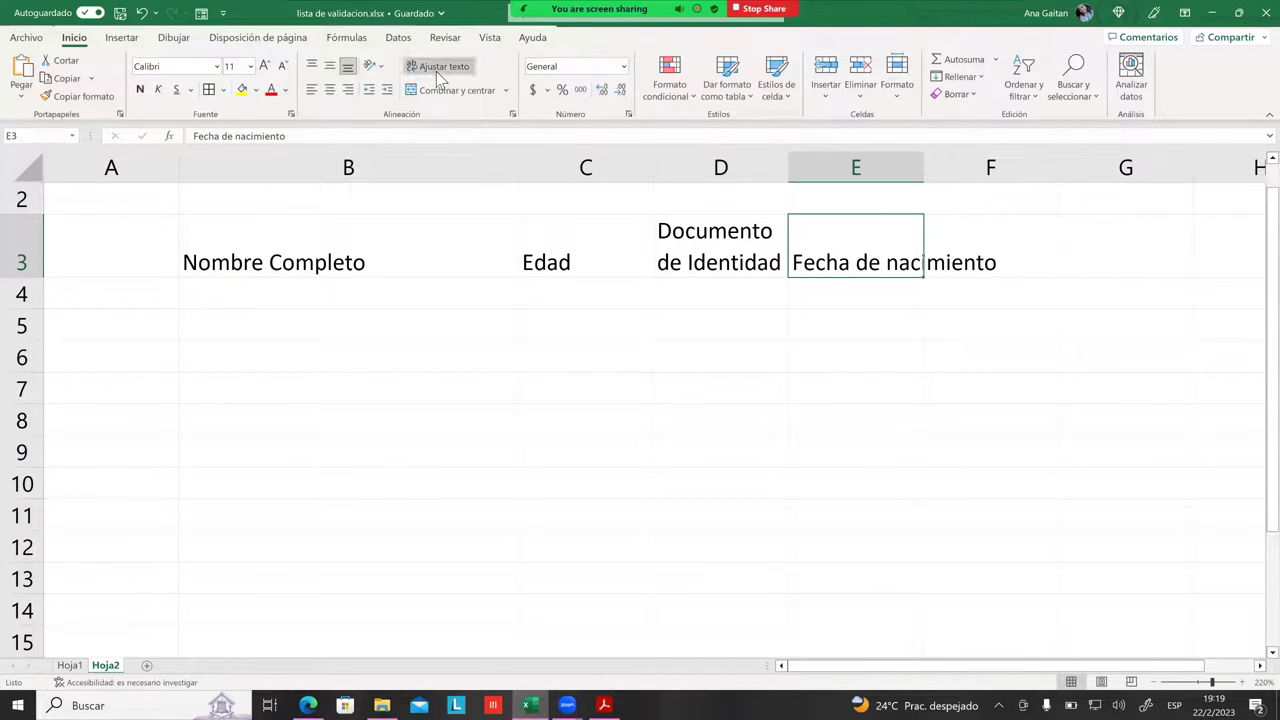
left_click(437, 68)
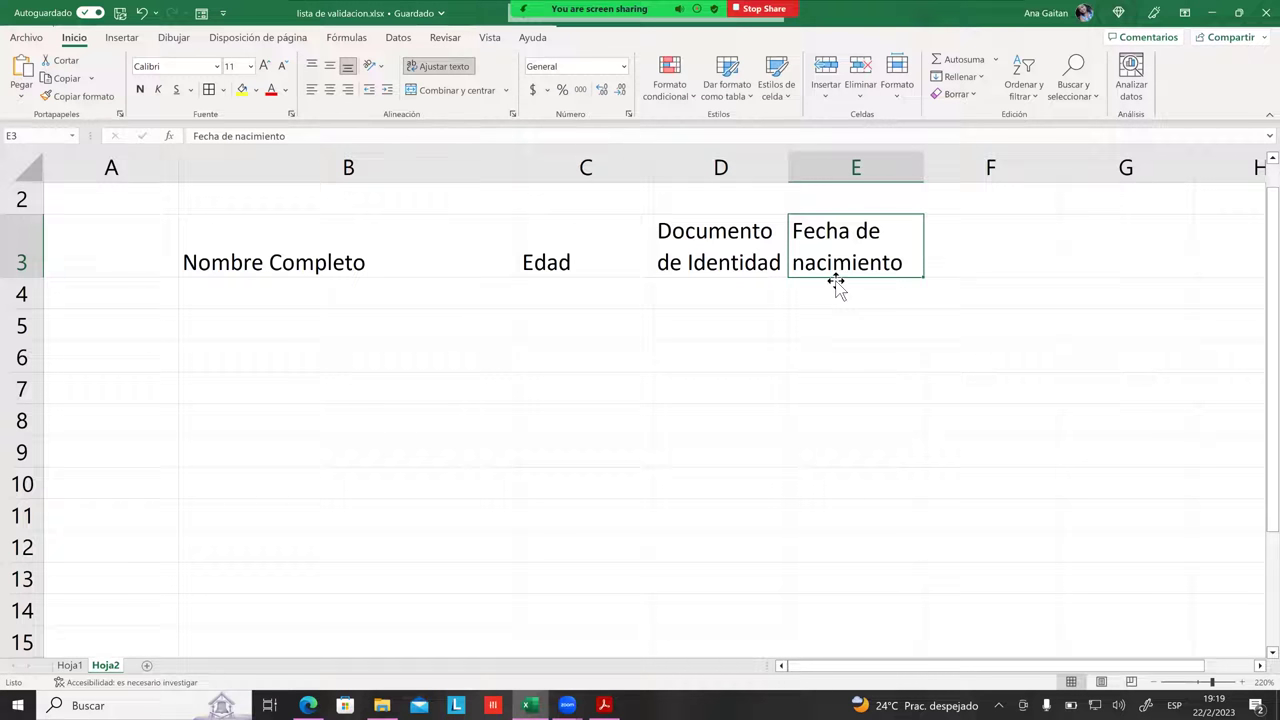
Step: Enter 'Numero telefonico' in F3 and apply Ajustar texto to it
key("Right")
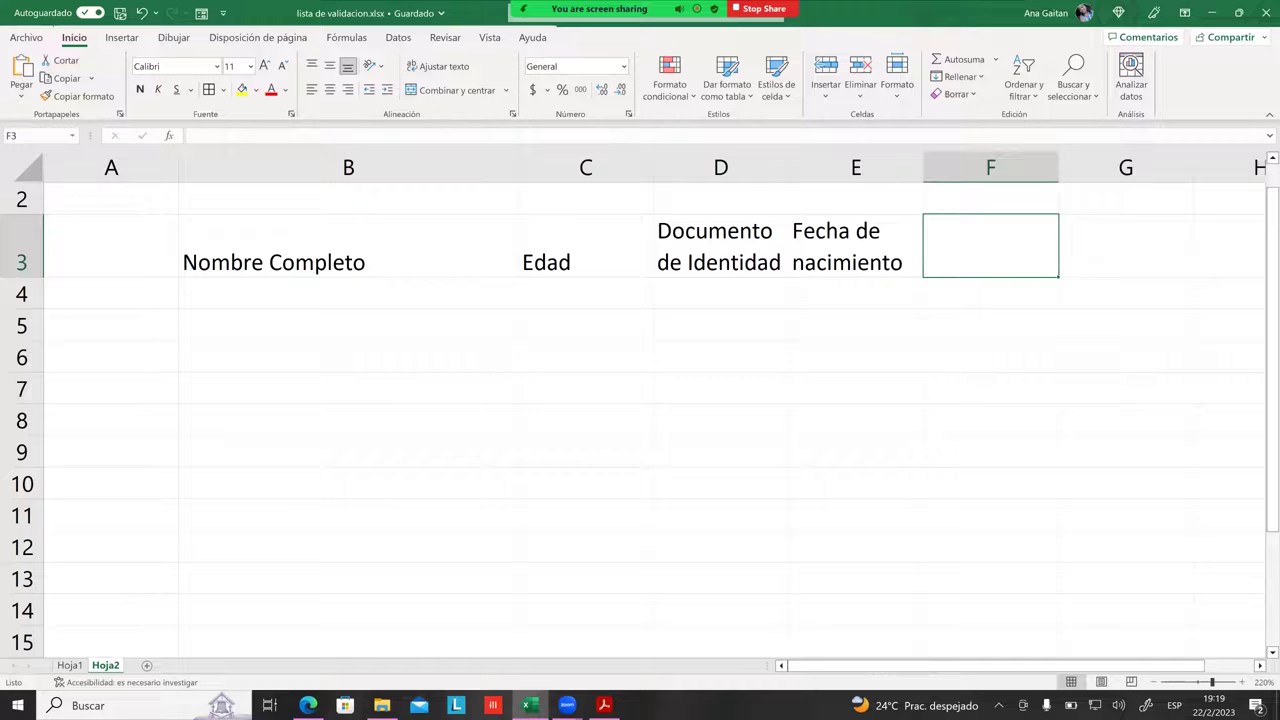
type("Numero")
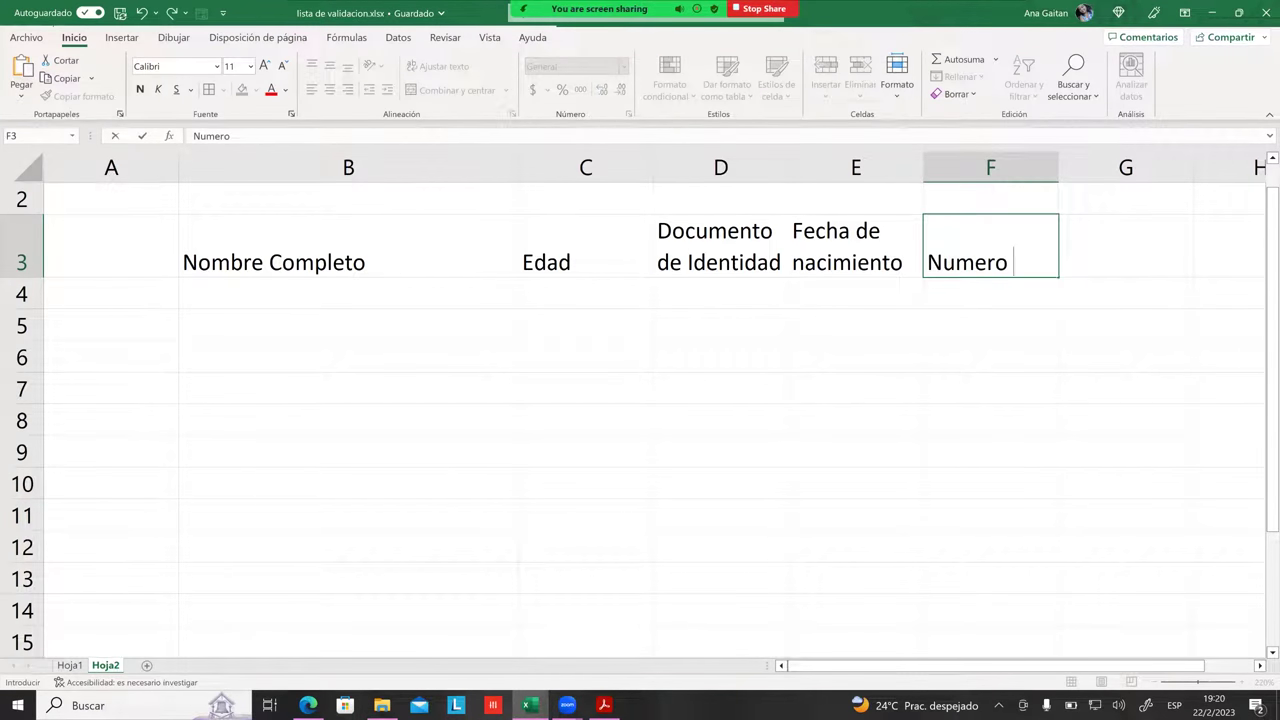
type(" telefonico")
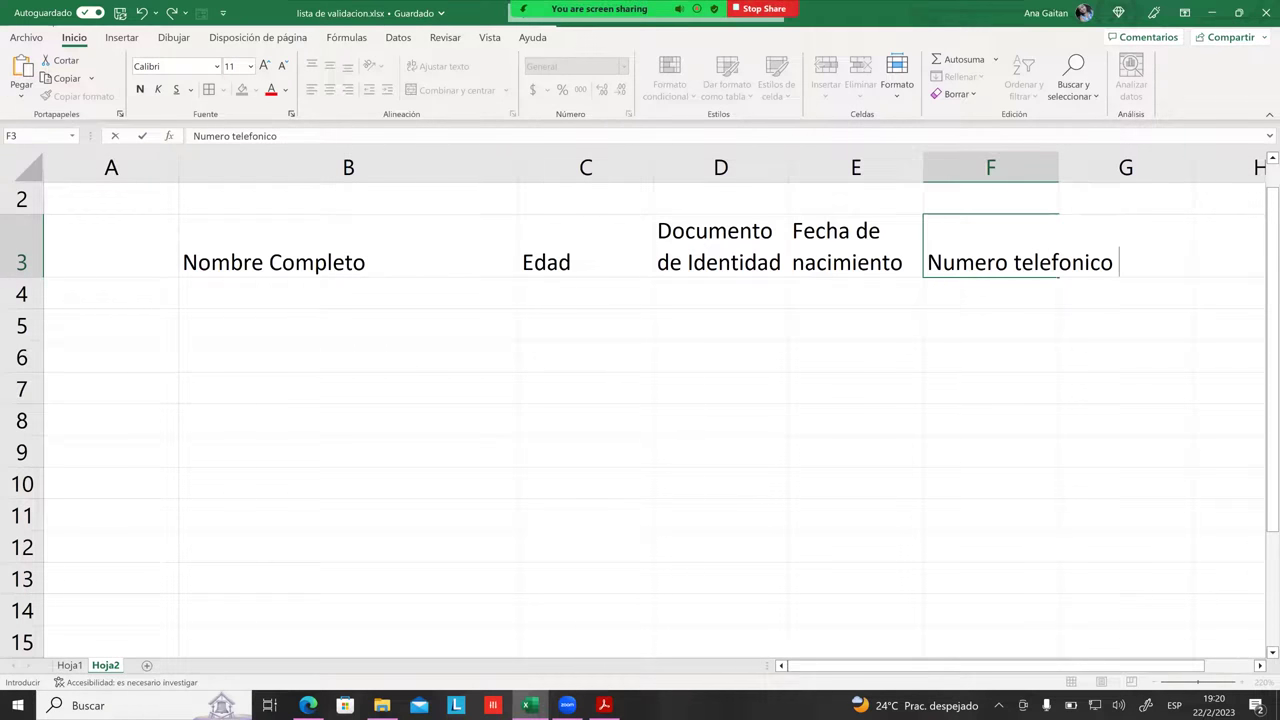
key("ctrl+Return")
left_click(430, 66)
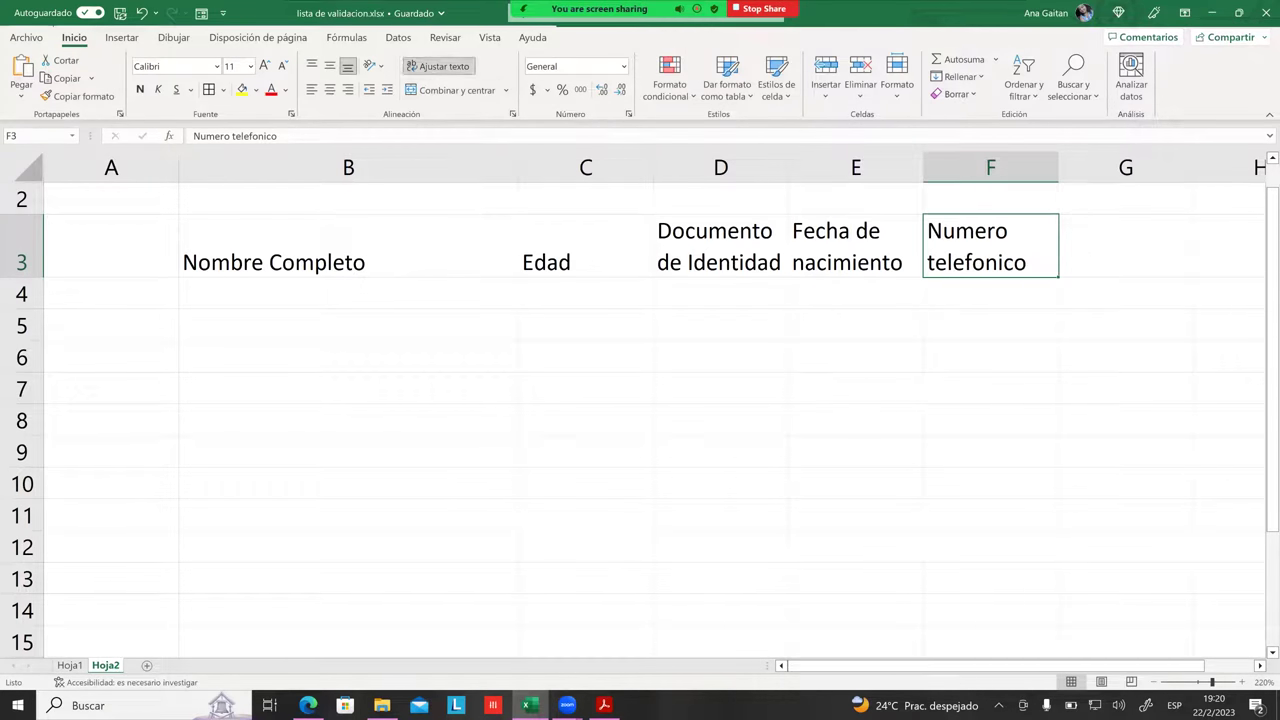
key("Down")
key("Down")
key("Left")
left_click(493, 293)
Step: Apply All Borders to B3:F13 and fill the header row B3:F3 light blue
left_click_drag(274, 251, 990, 578)
left_click(209, 91)
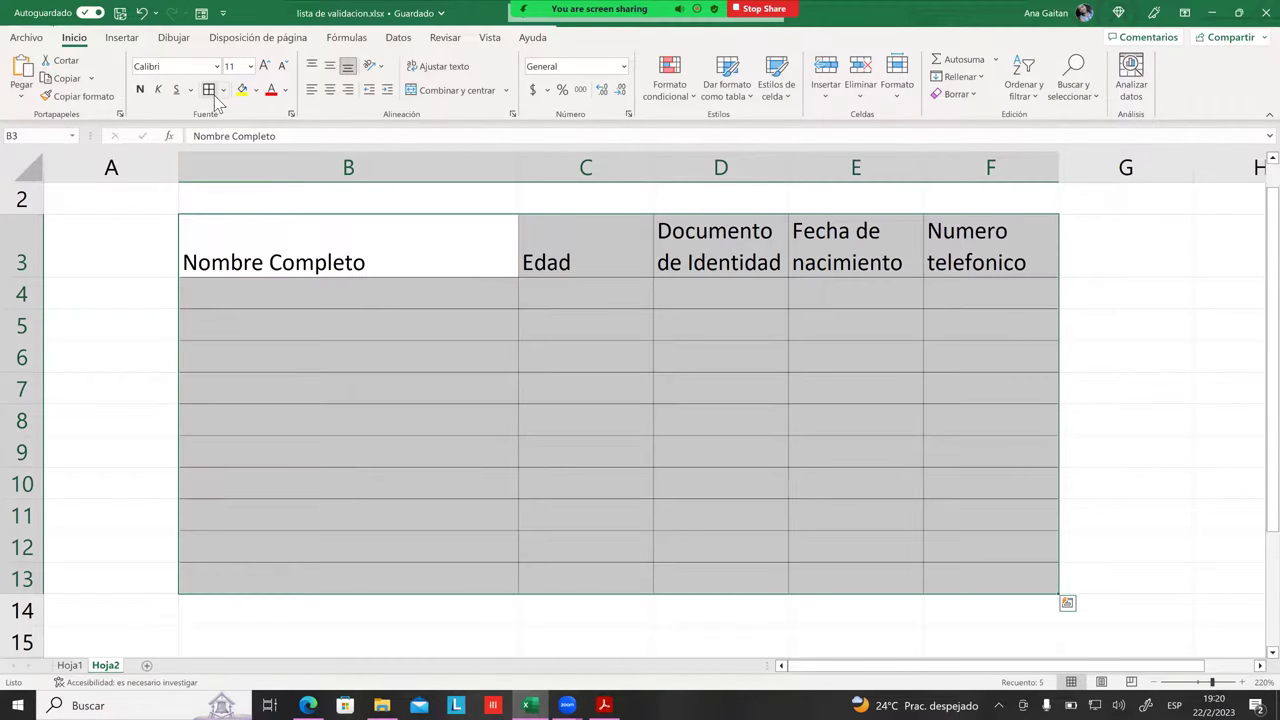
left_click(300, 326)
left_click_drag(306, 260, 990, 262)
left_click(242, 90)
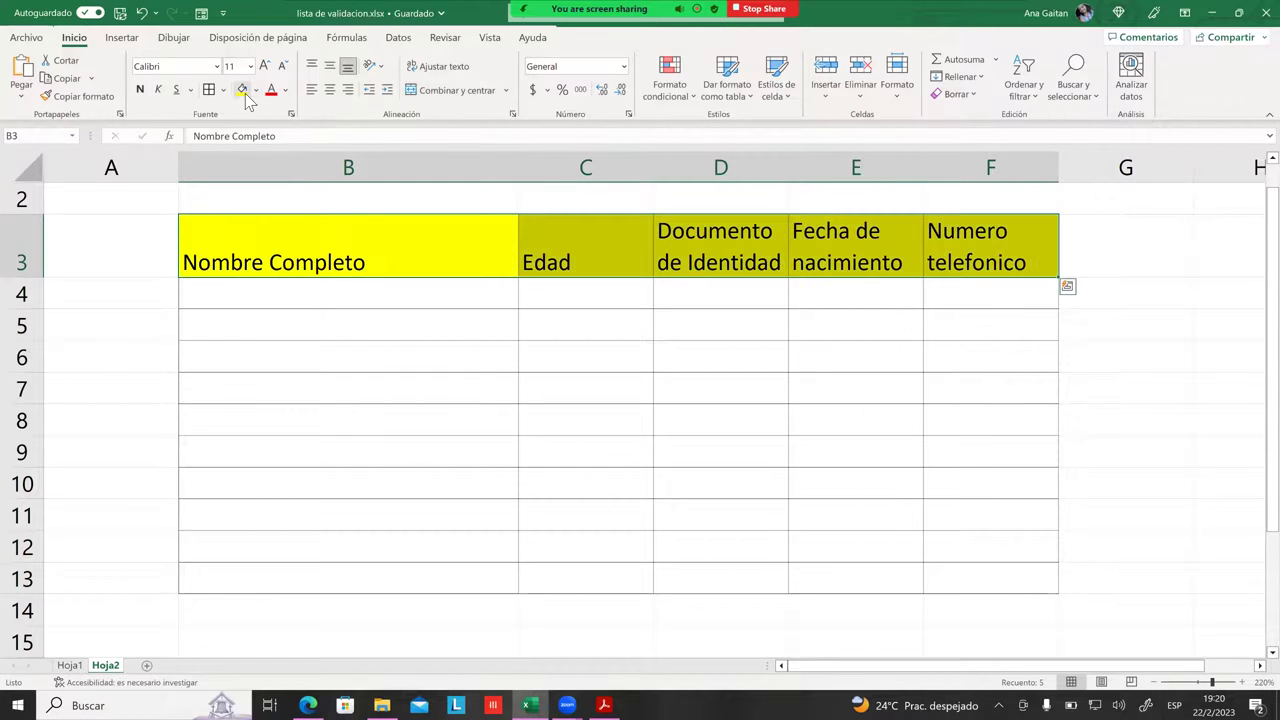
left_click(257, 90)
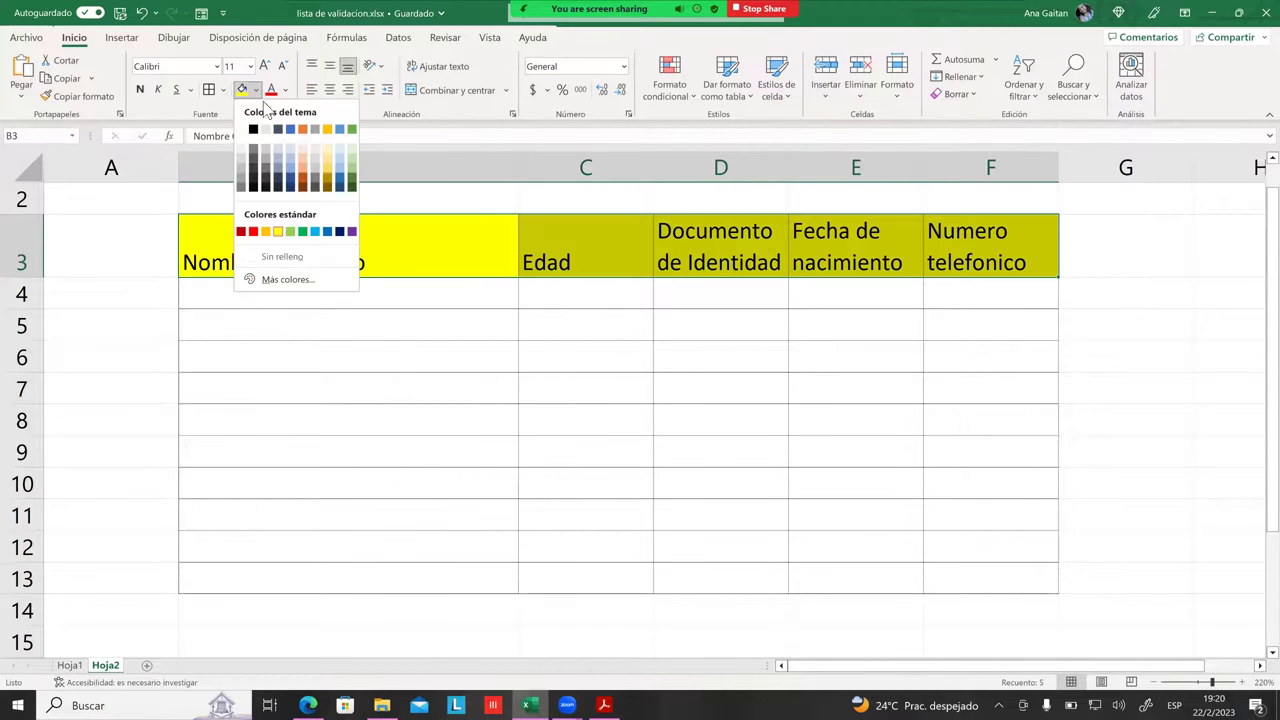
left_click(343, 152)
left_click(470, 338)
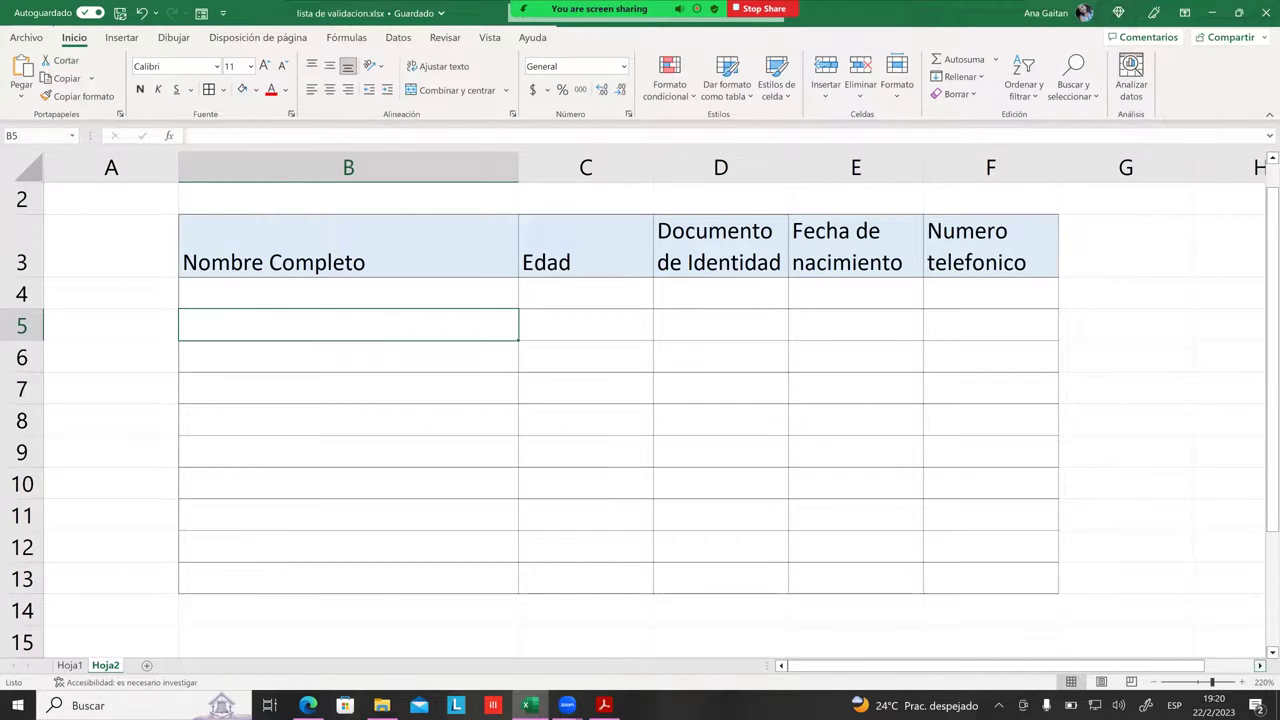
left_click(1260, 665)
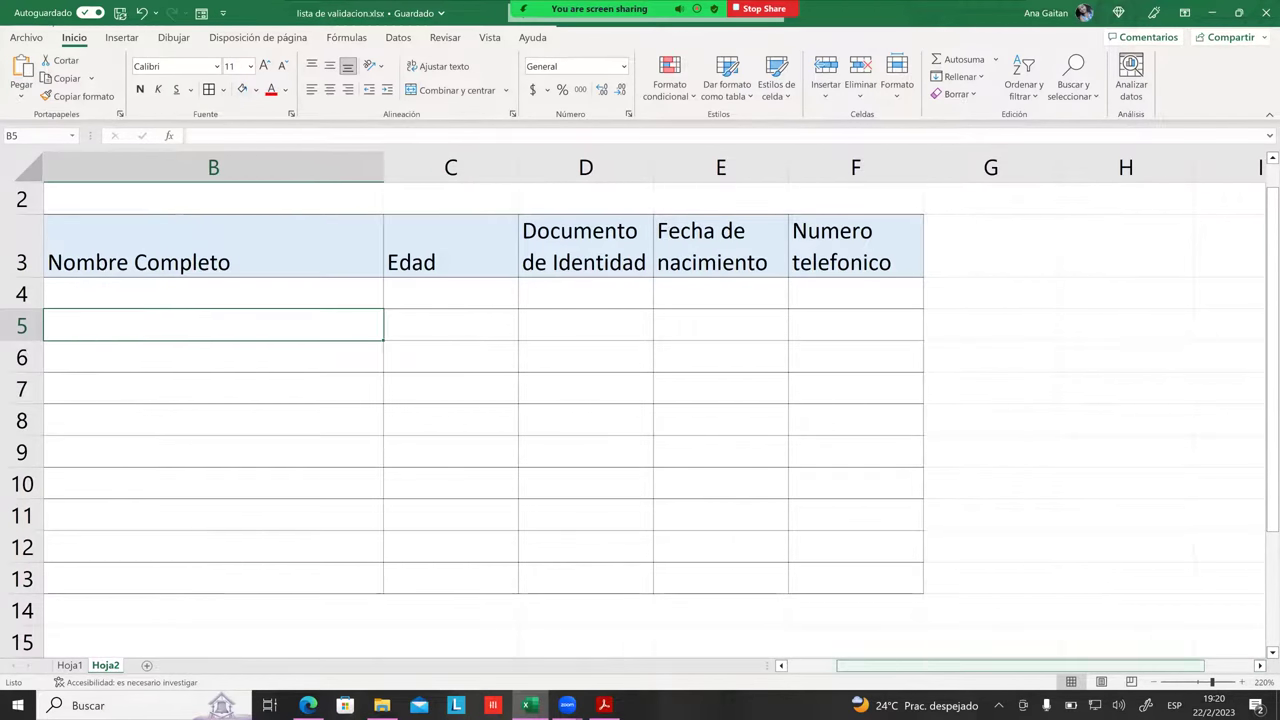
scroll(811, 444, "right", 1)
scroll(811, 444, "left", 3)
left_click(1072, 546)
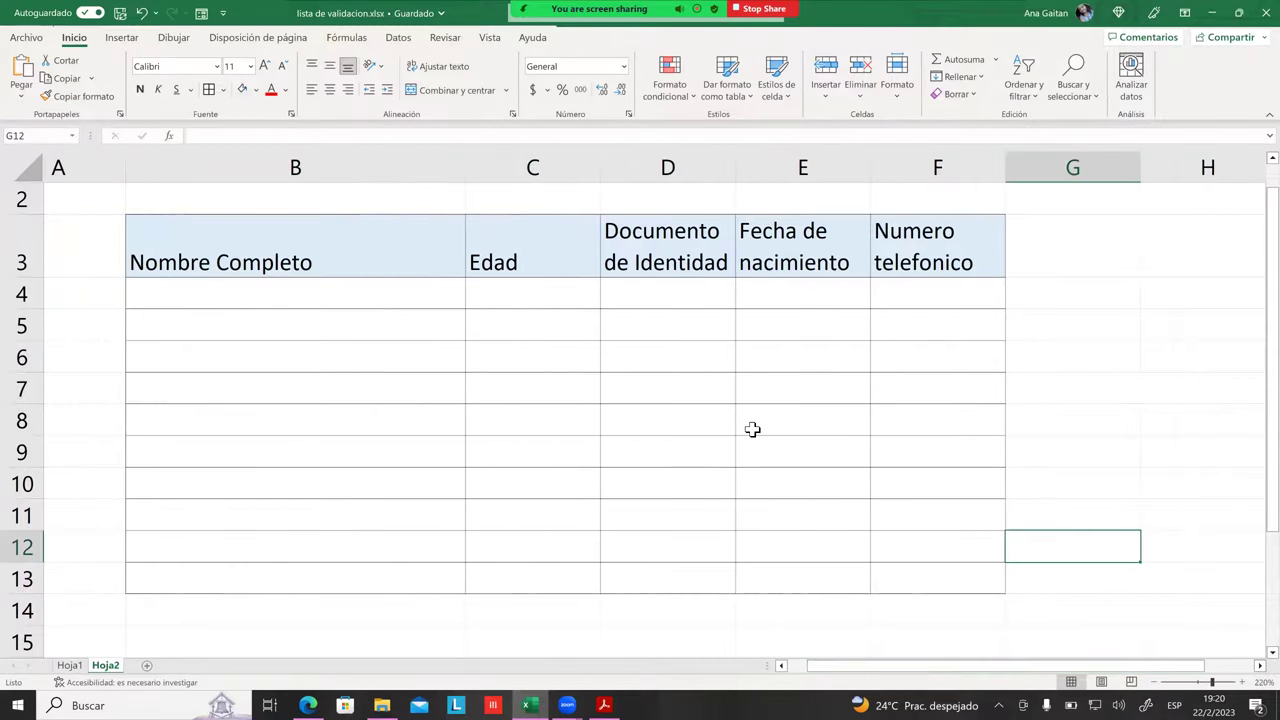
scroll(751, 428, "up", 1)
left_click_drag(915, 665, 869, 665)
left_click(655, 500)
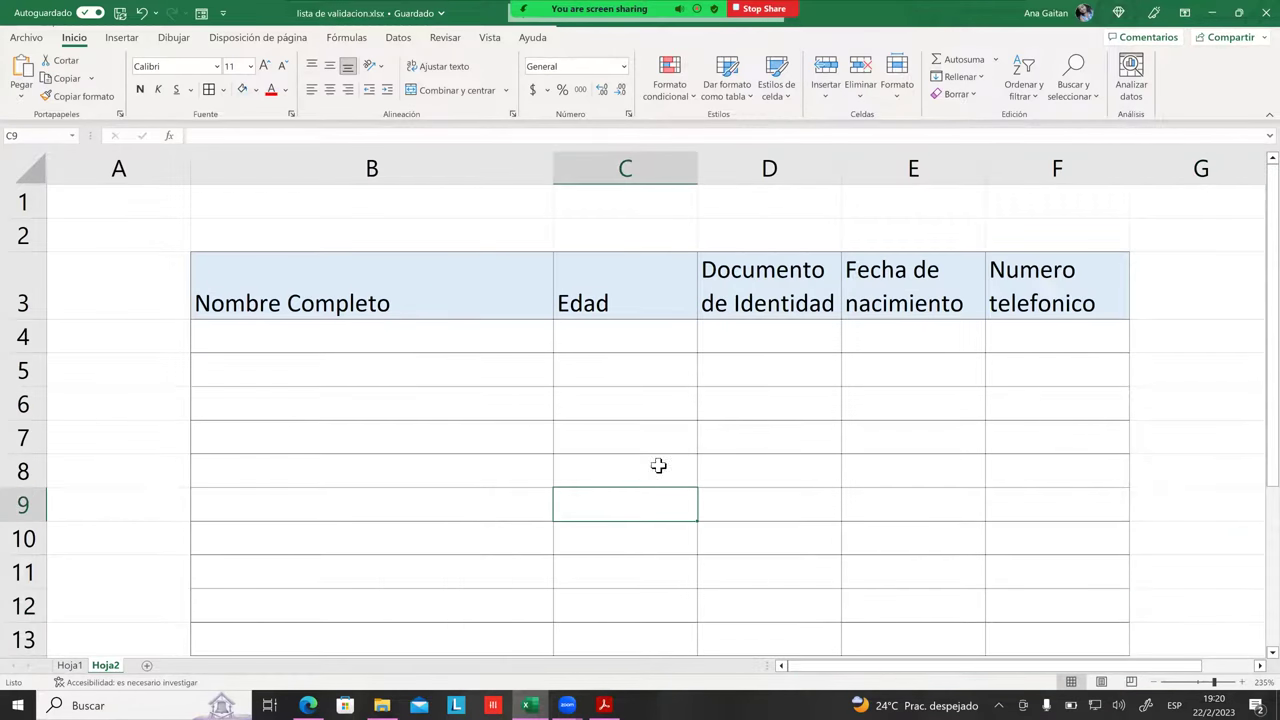
scroll(497, 448, "down", 1)
scroll(493, 356, "up", 1)
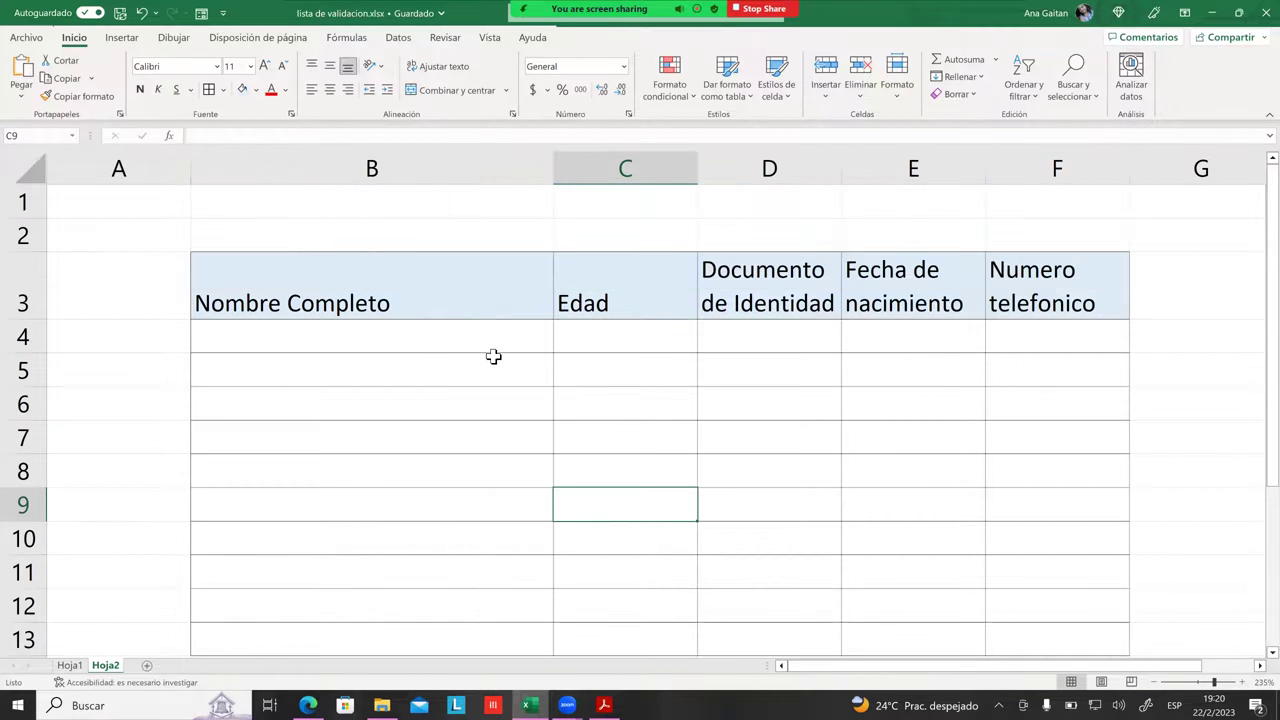
left_click(494, 362)
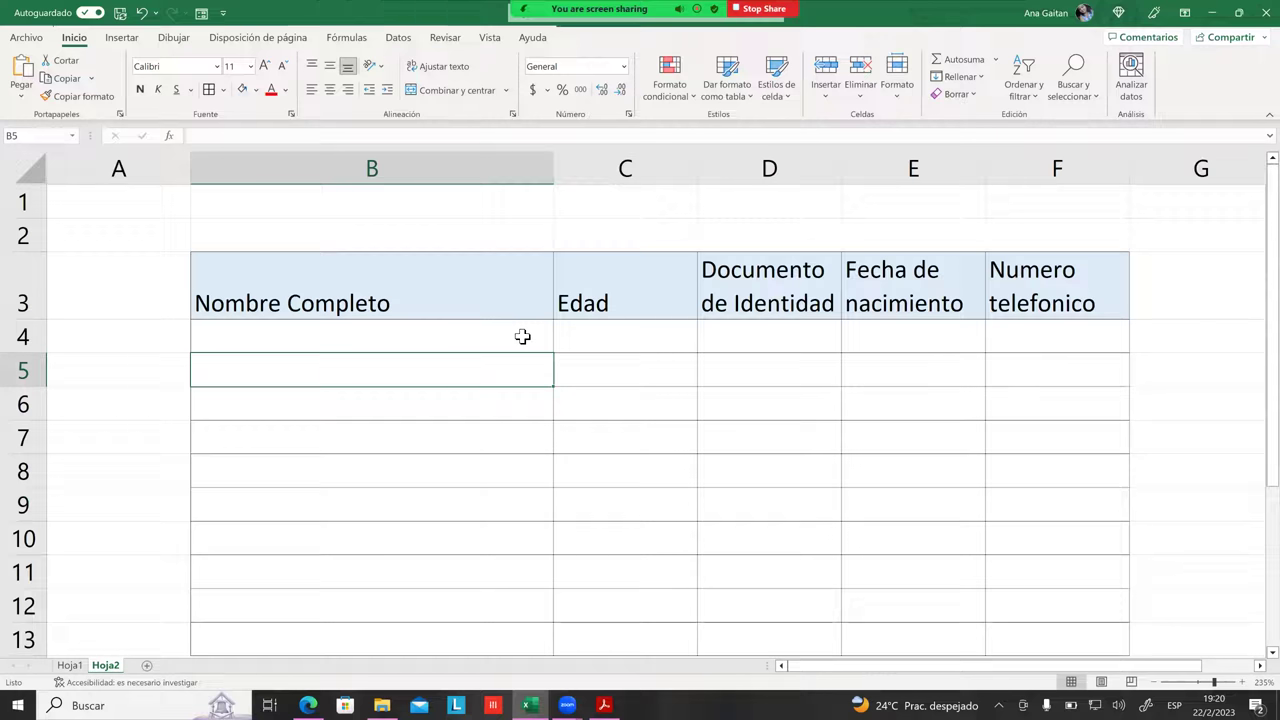
scroll(335, 247, "down", 1)
scroll(318, 240, "up", 1)
left_click_drag(302, 272, 1139, 650)
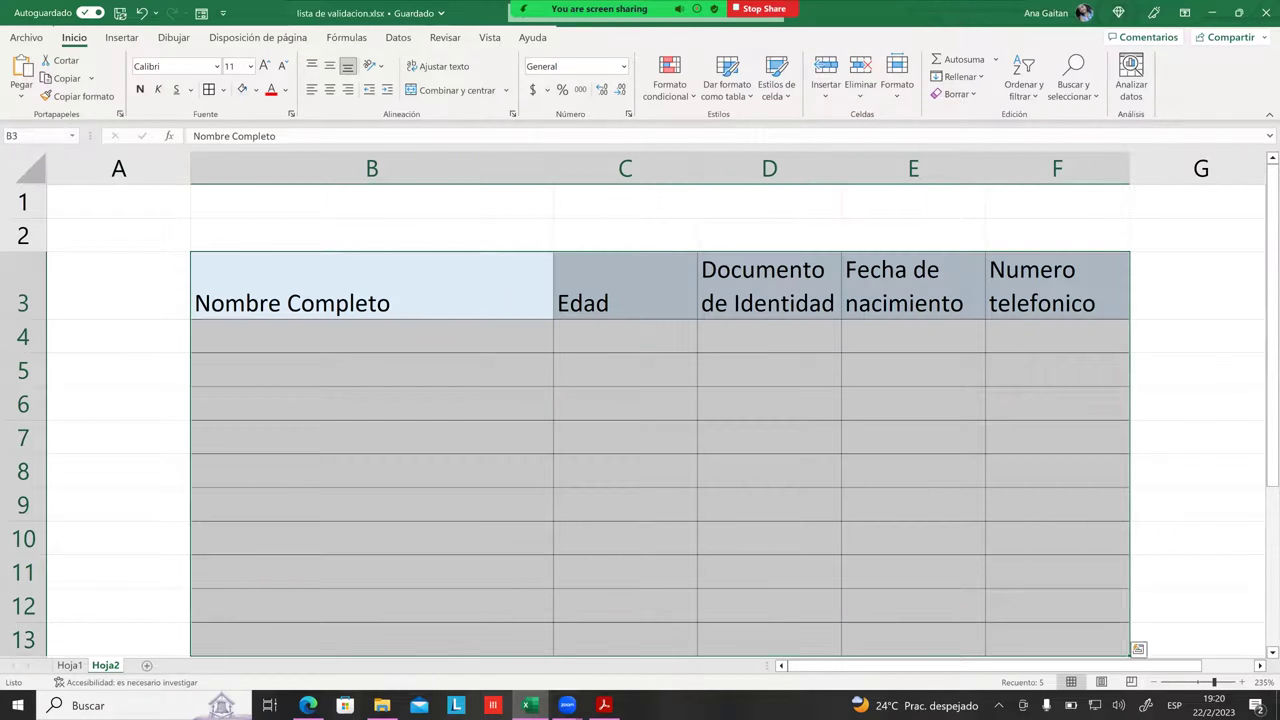
left_click(388, 303)
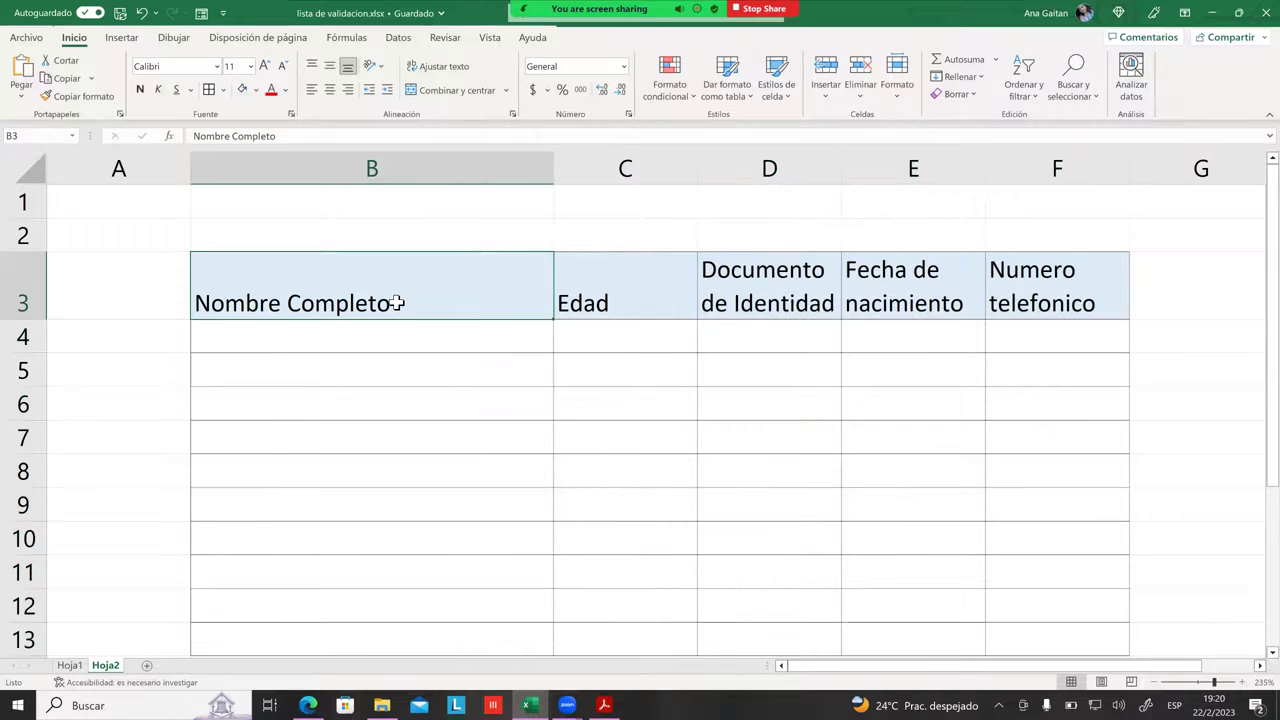
left_click(748, 314)
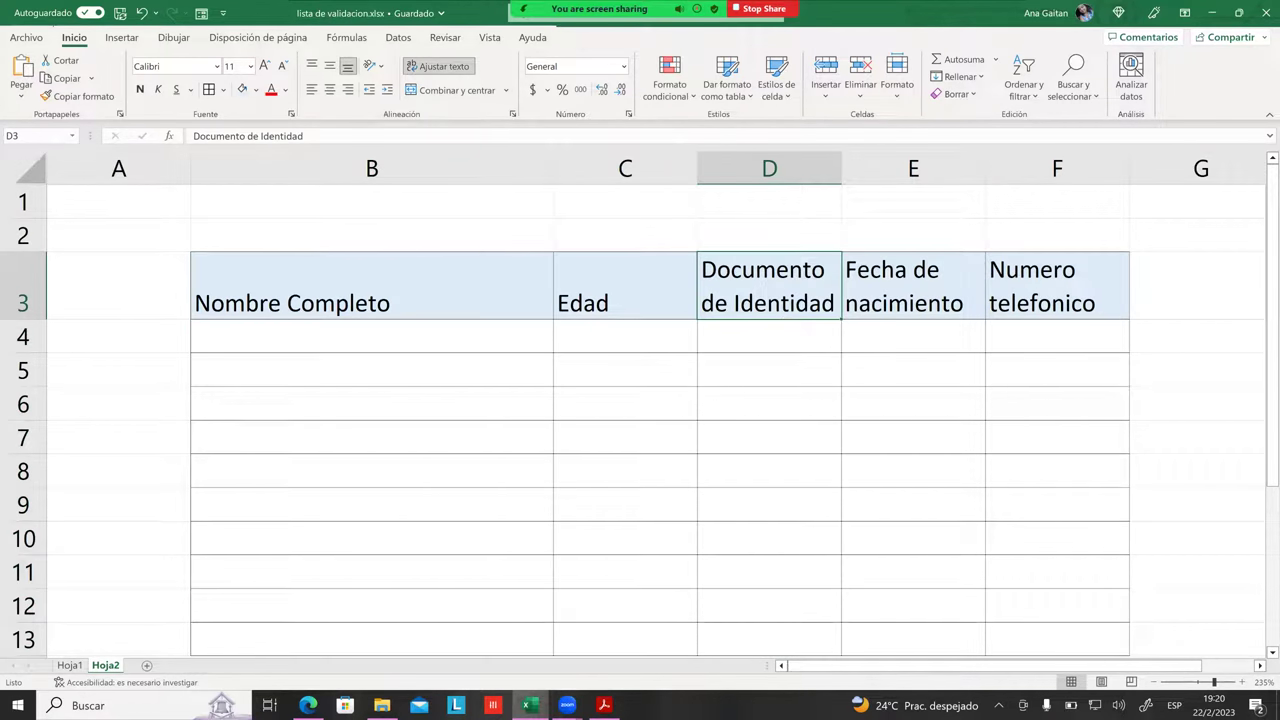
key("Right")
left_click(1057, 286)
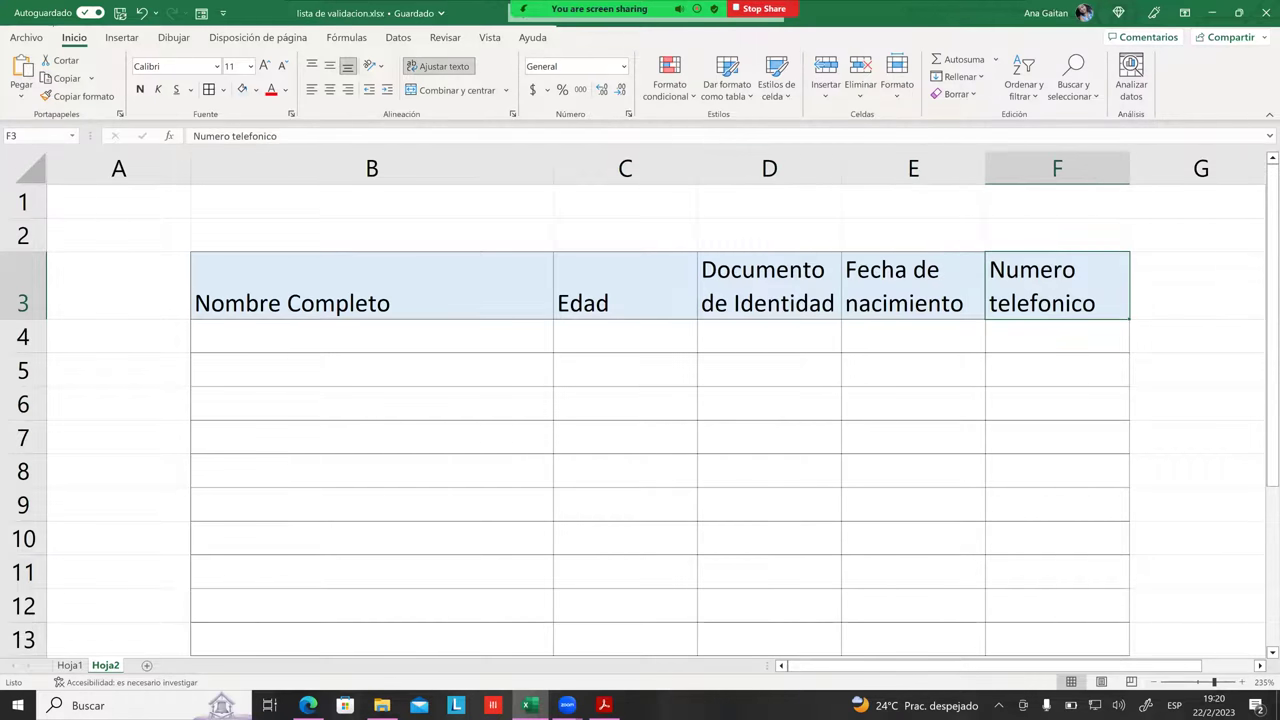
left_click(913, 403)
scroll(703, 380, "down", 1)
scroll(690, 376, "up", 1)
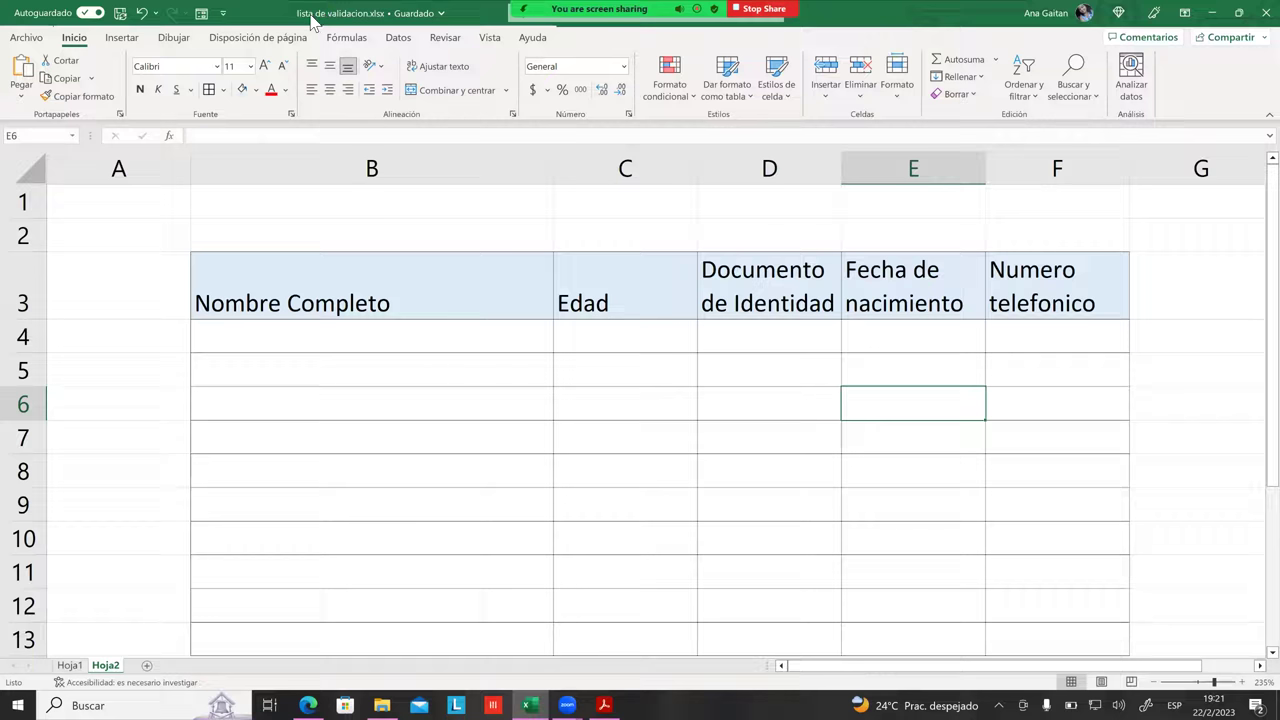
mouse_move(310, 18)
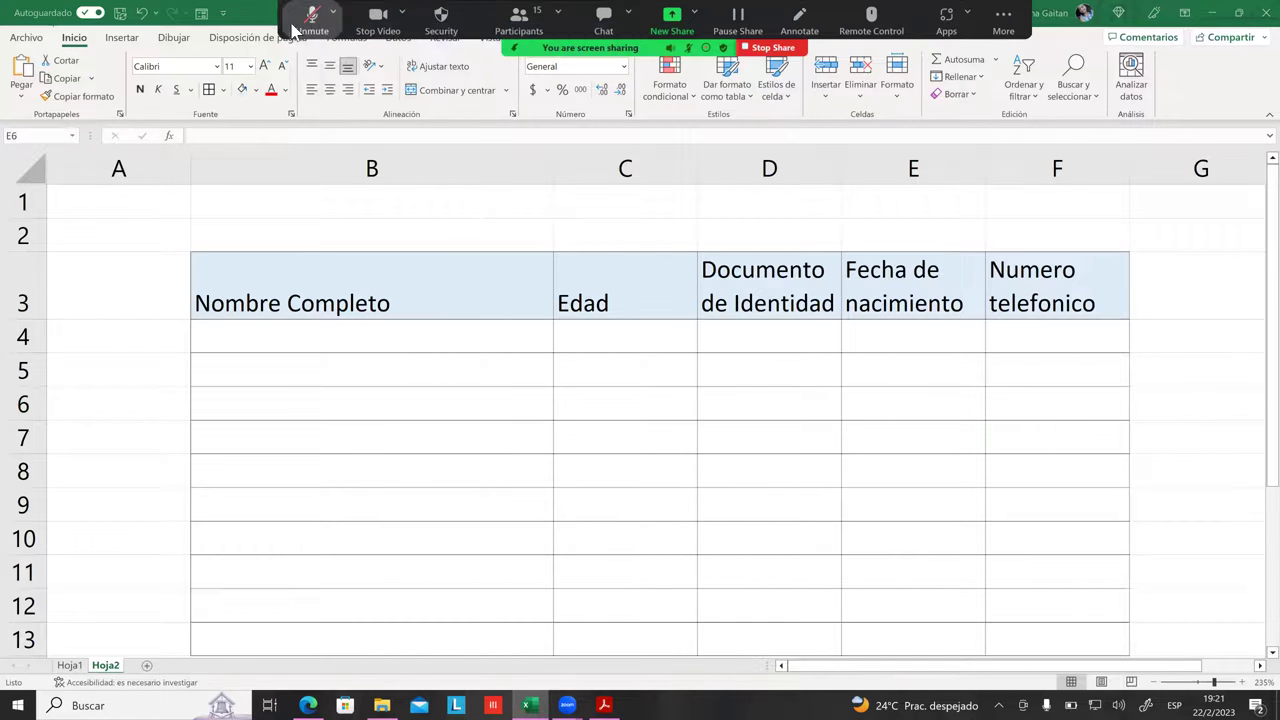
scroll(446, 331, "down", 1)
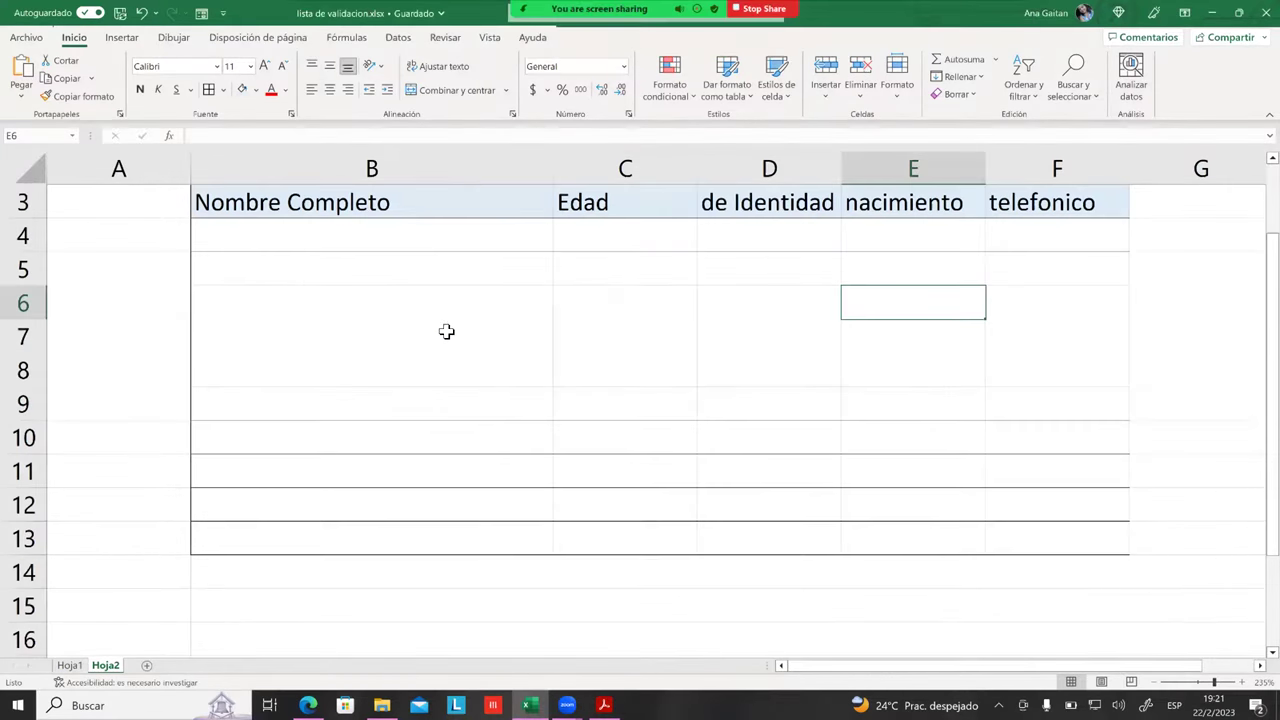
left_click(446, 331)
left_click(425, 239)
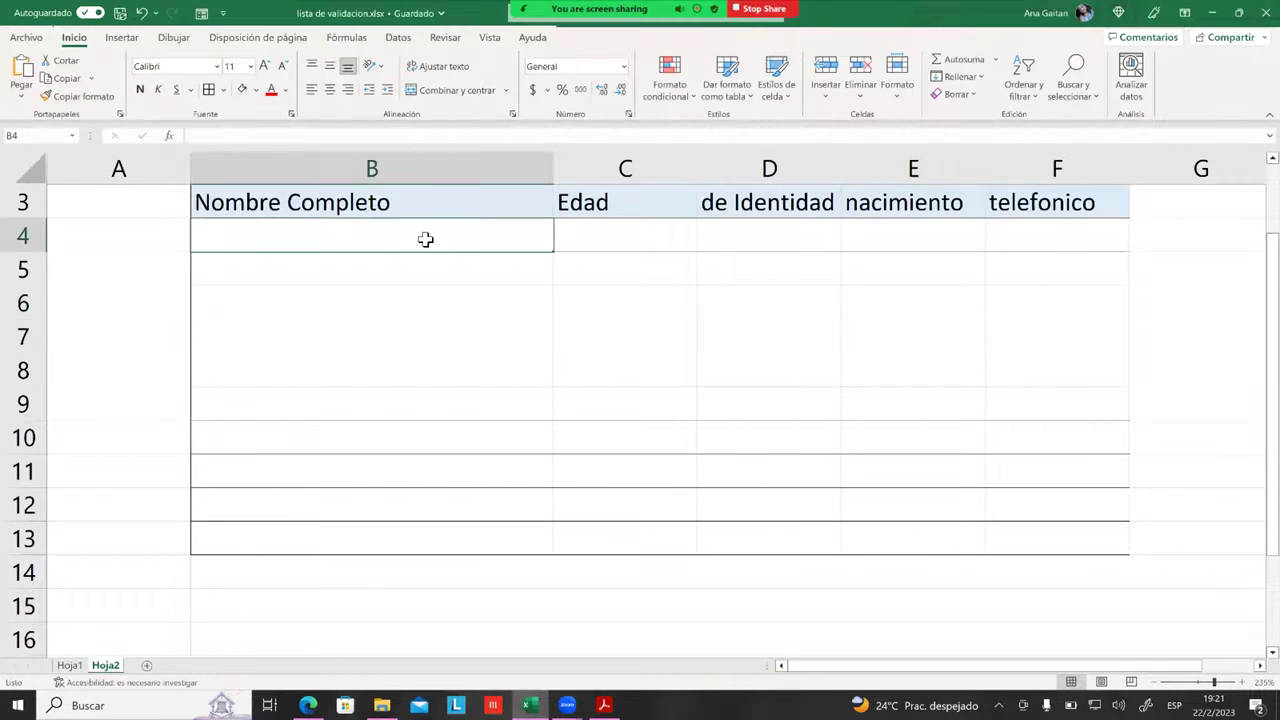
Step: Select the name entry cells B4:B13 and switch to the Datos tab
left_click_drag(425, 240, 420, 538)
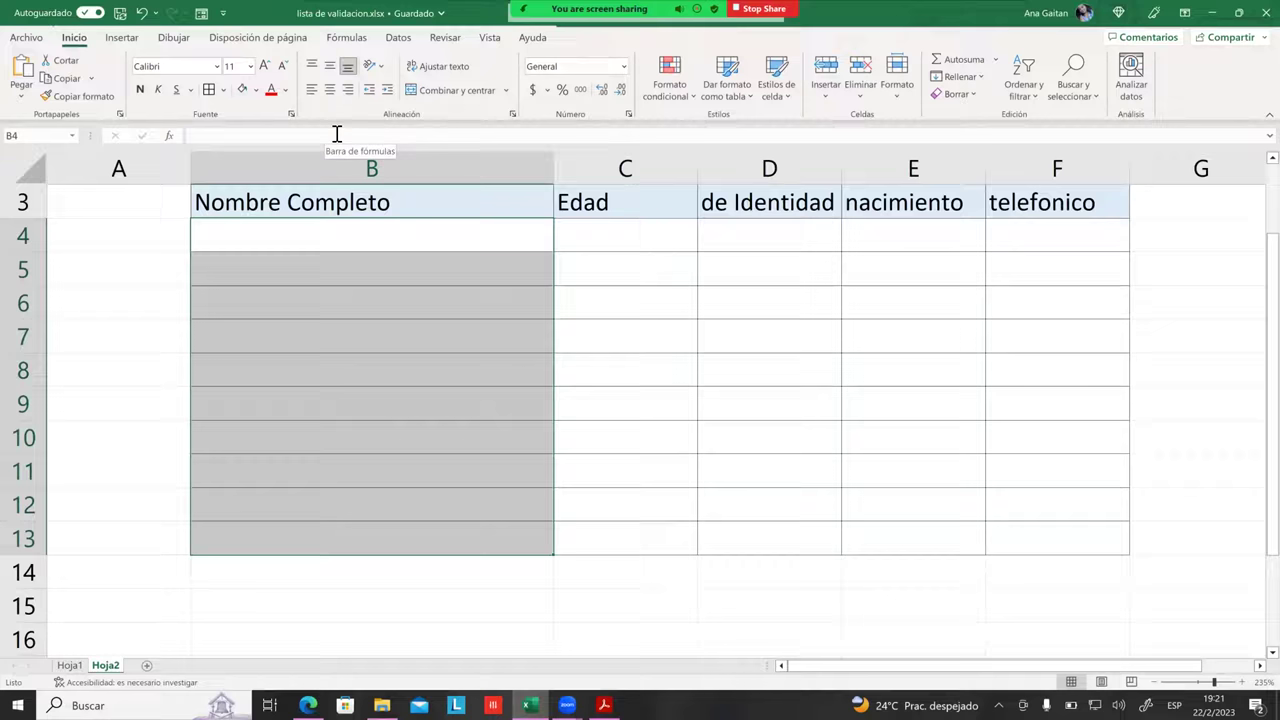
left_click(394, 40)
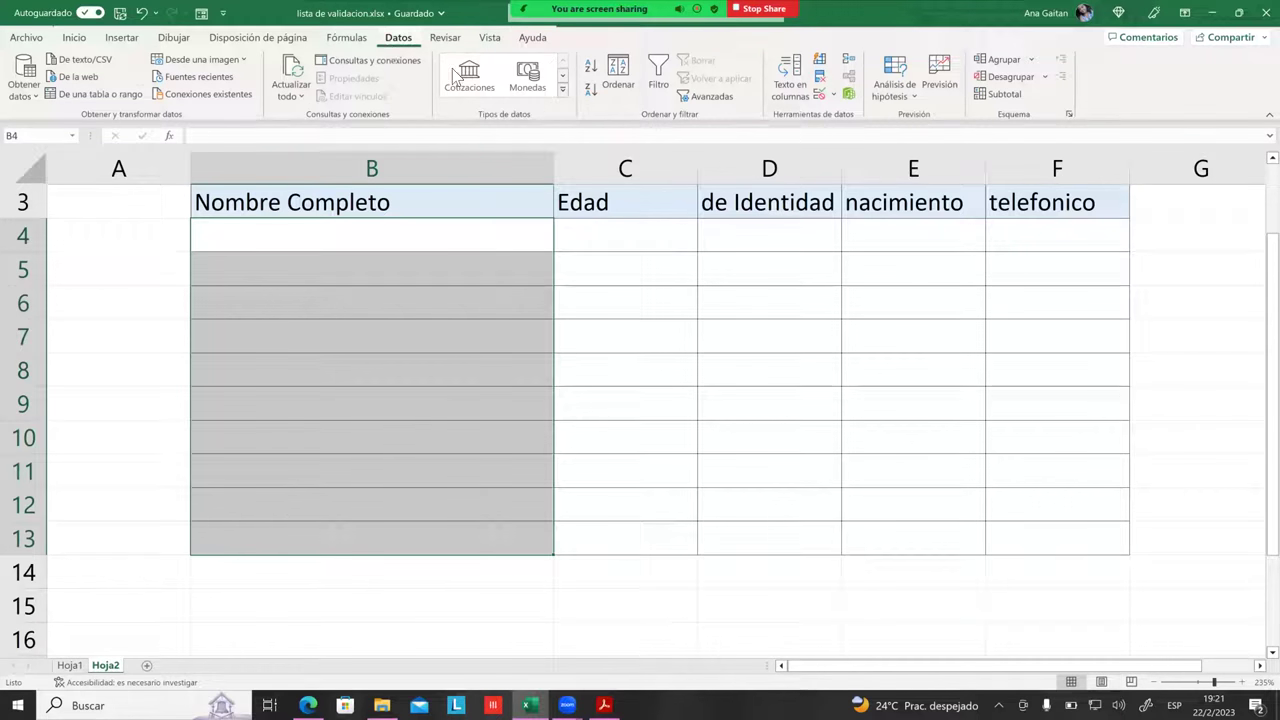
Step: Open Validación de datos for B4:B13, move the dialog aside and expand the Permitir list
left_click(819, 96)
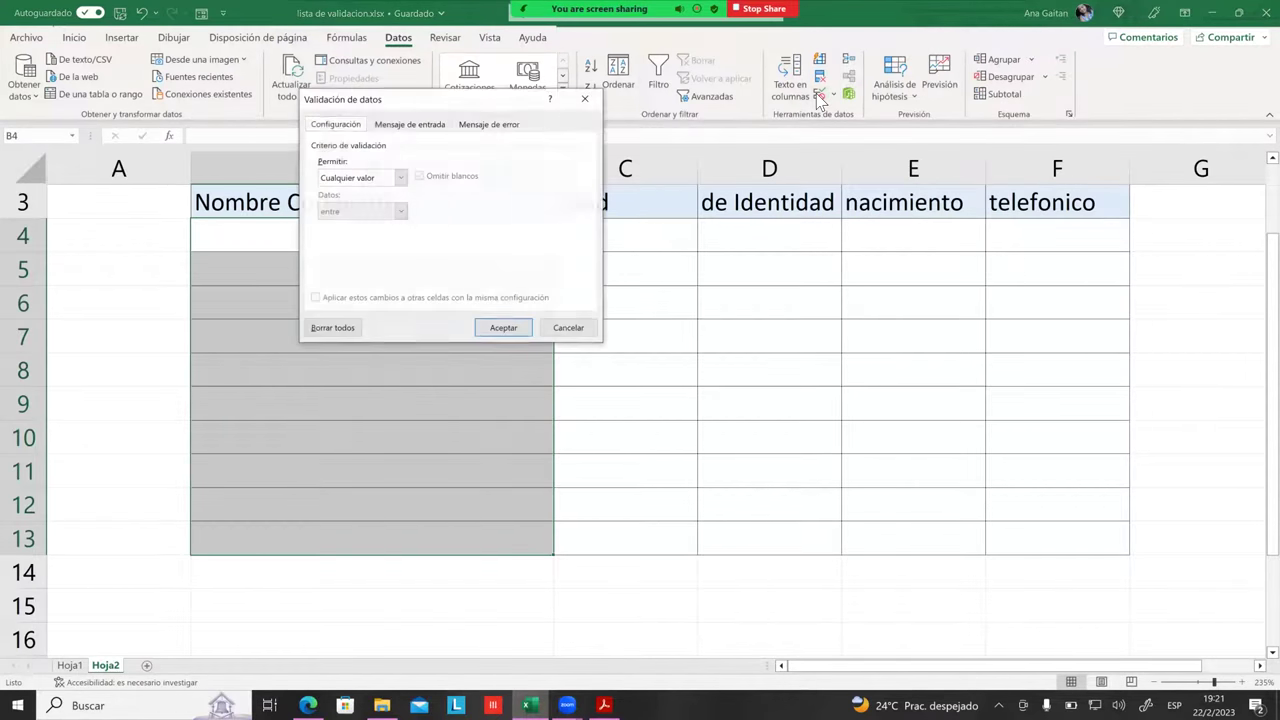
left_click_drag(500, 95, 831, 171)
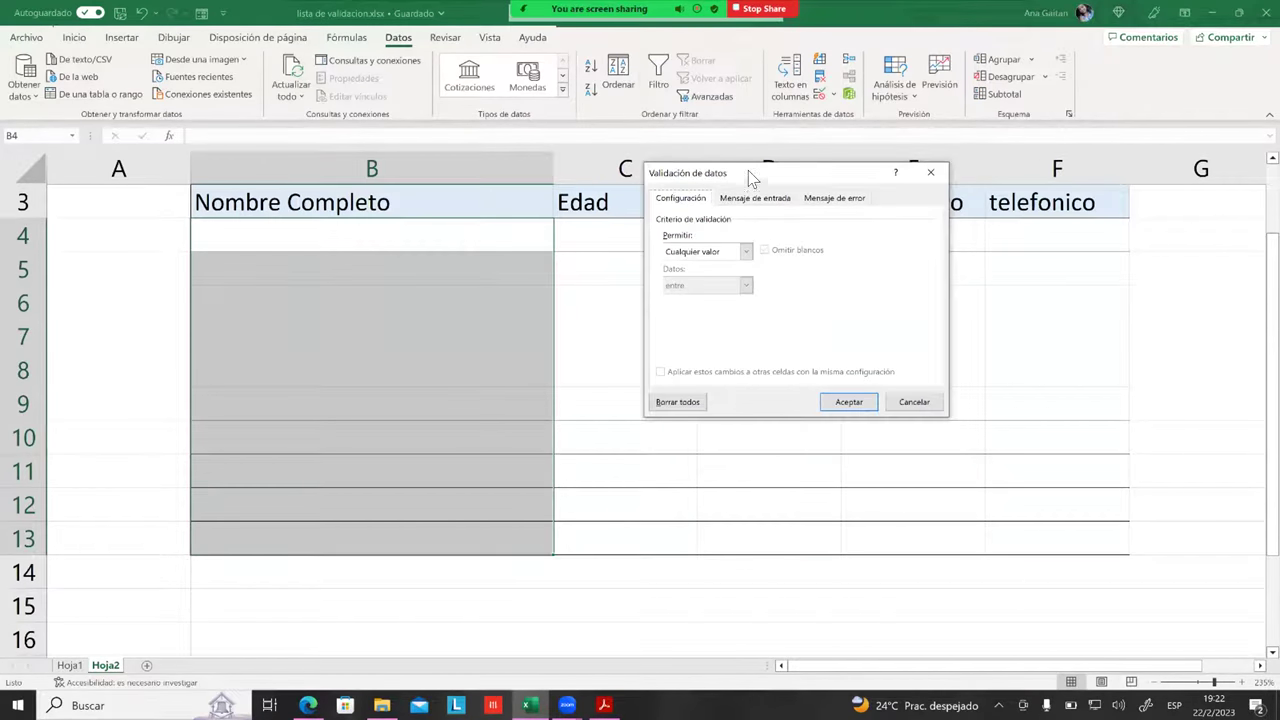
left_click_drag(748, 172, 735, 144)
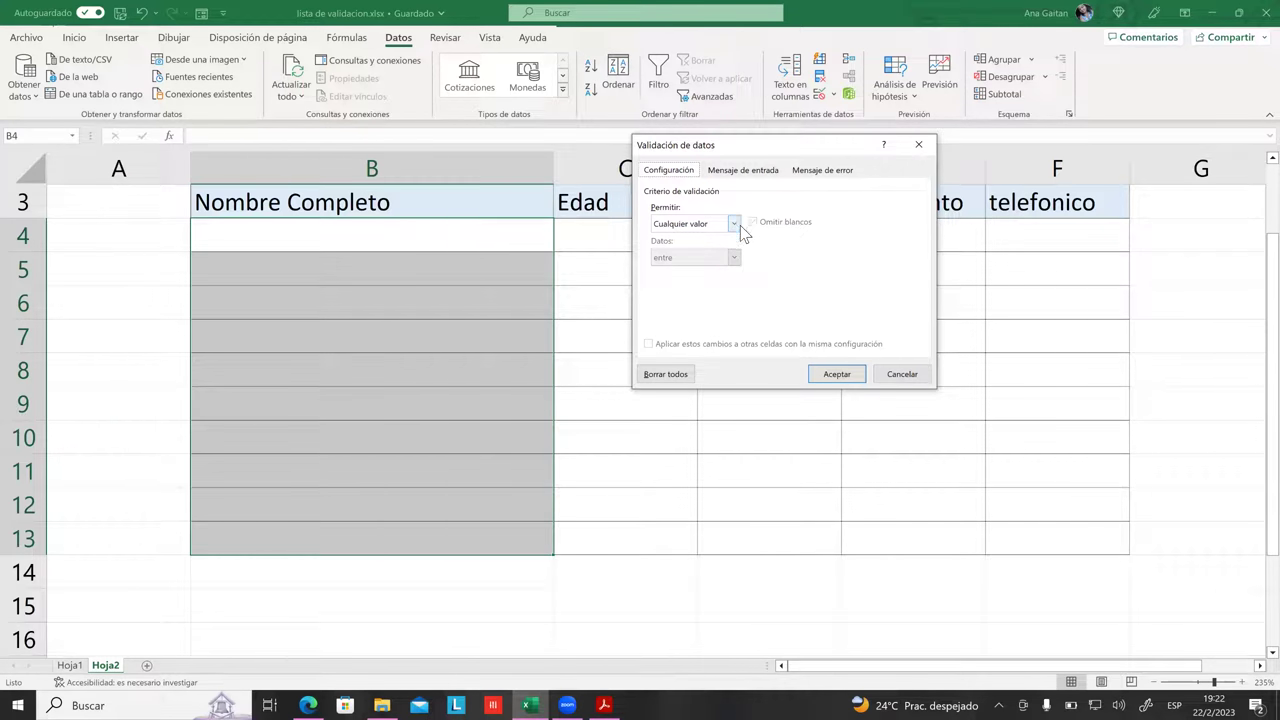
left_click(739, 224)
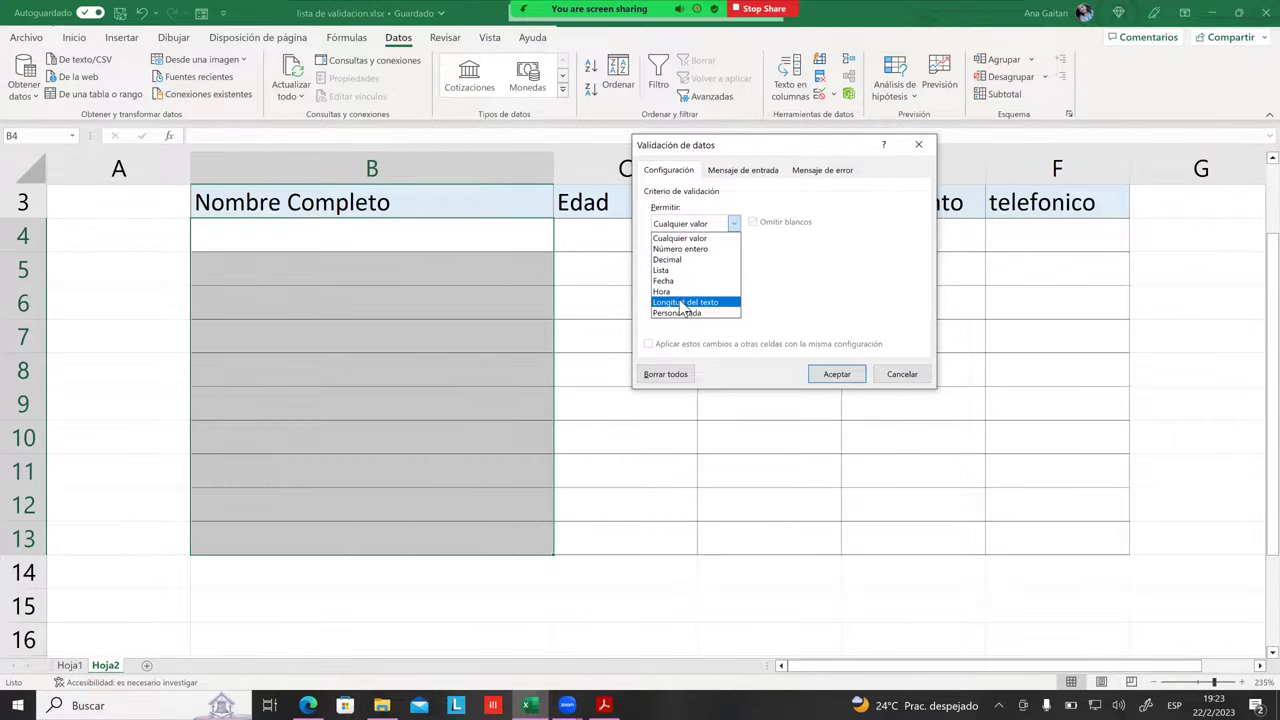
Step: Allow Longitud del texto entre, with a minimum length of 1
left_click(681, 302)
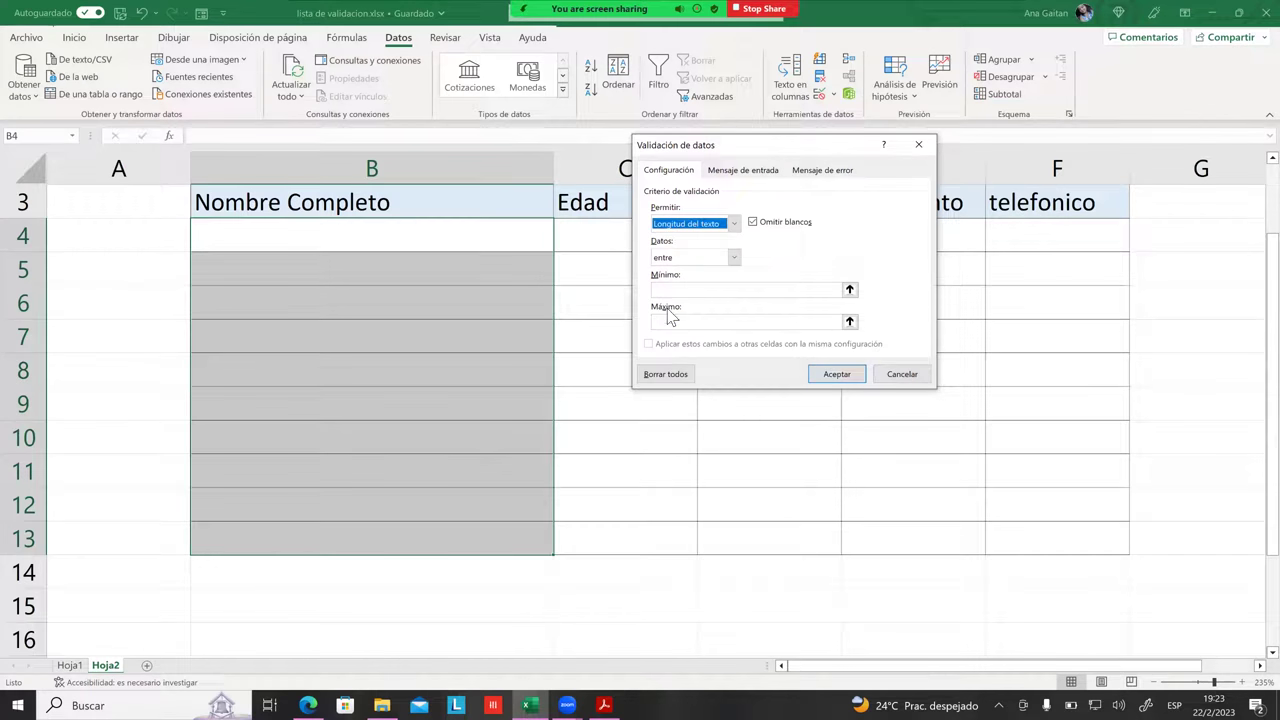
left_click(734, 258)
left_click(736, 260)
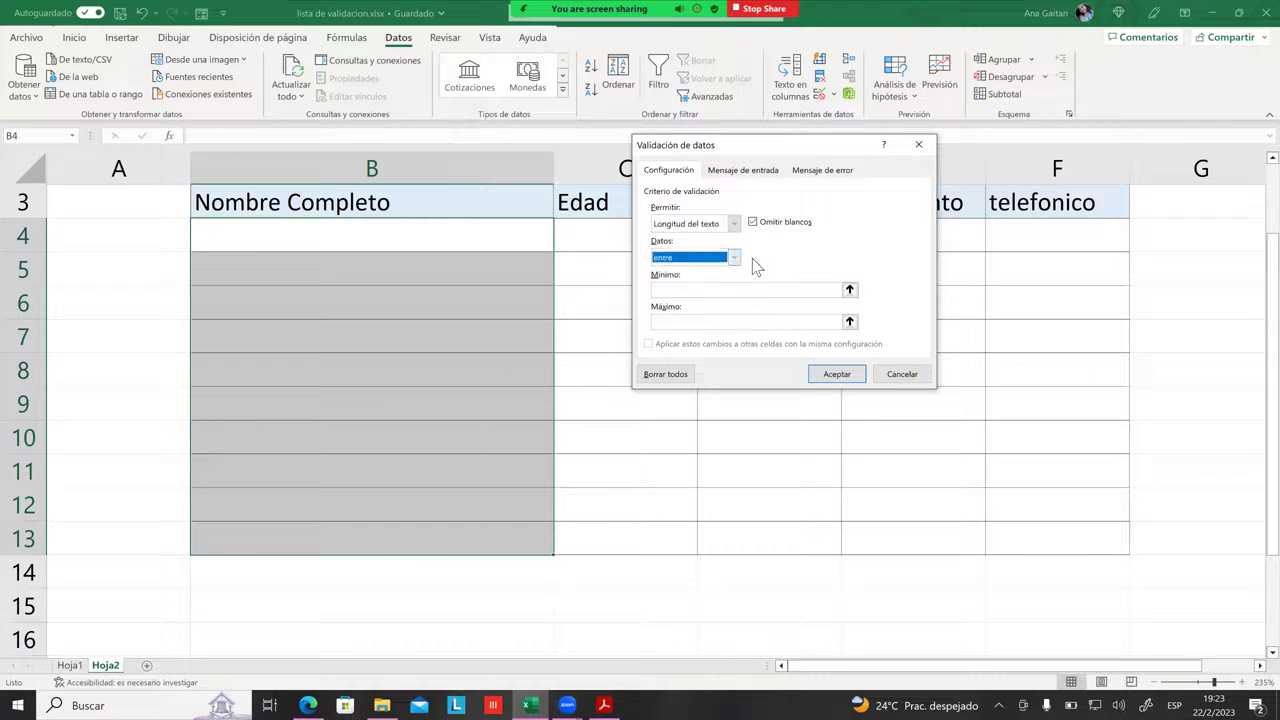
left_click(699, 289)
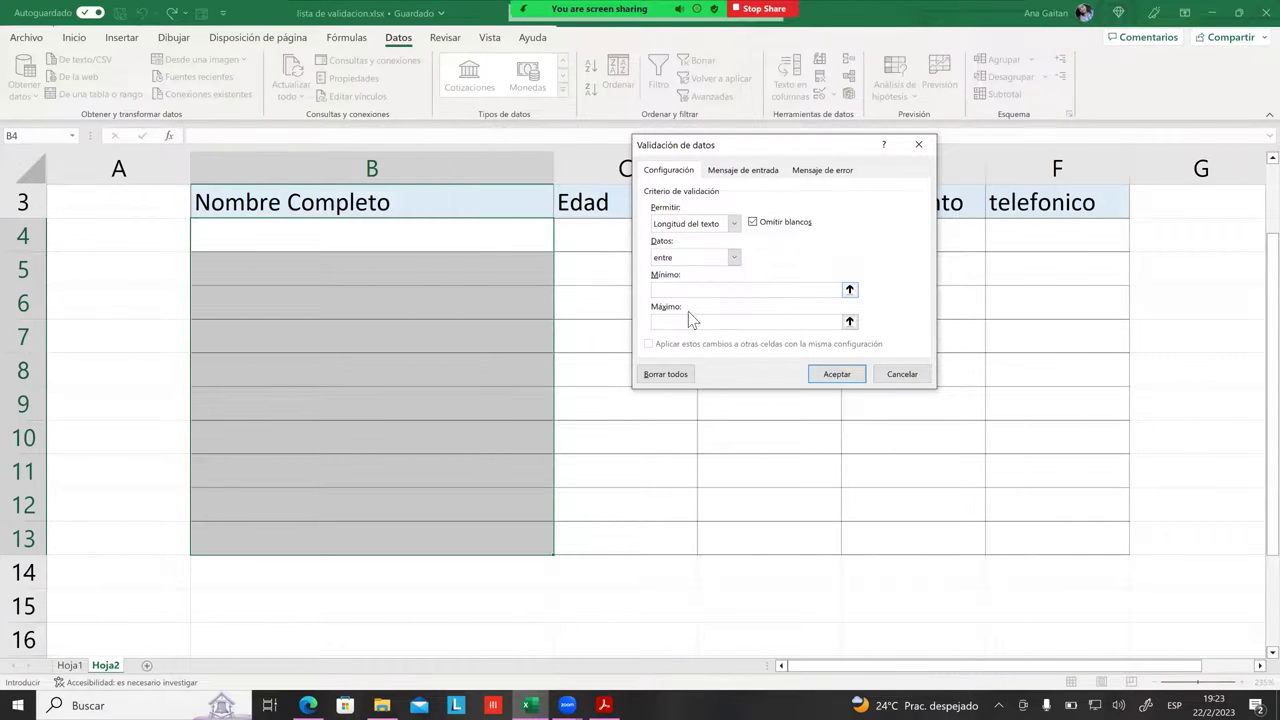
left_click(692, 323)
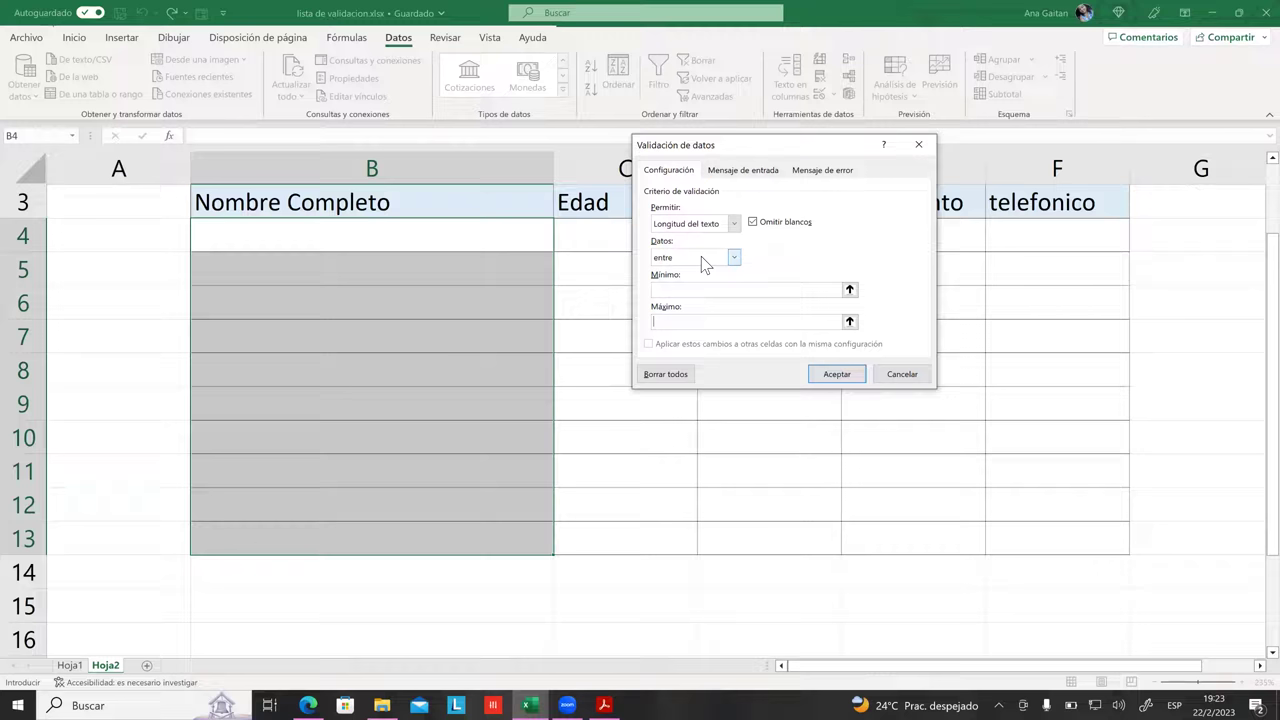
left_click(672, 289)
type("1")
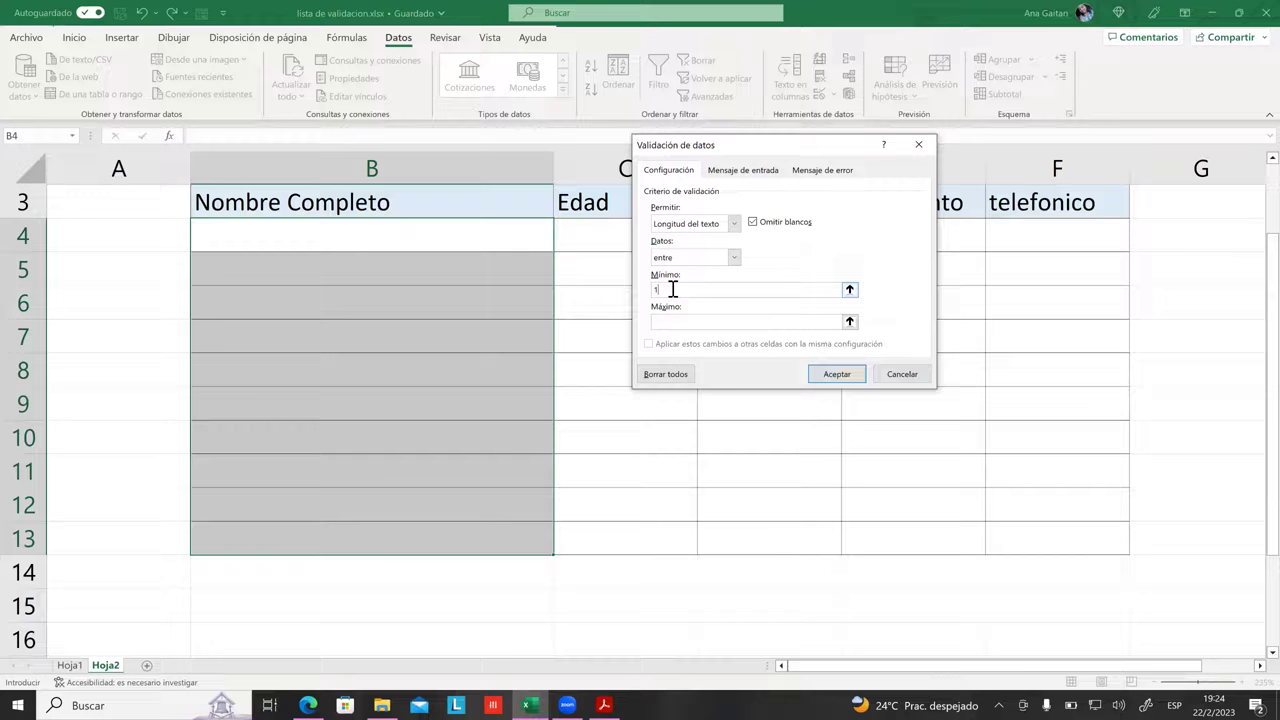
left_click(697, 330)
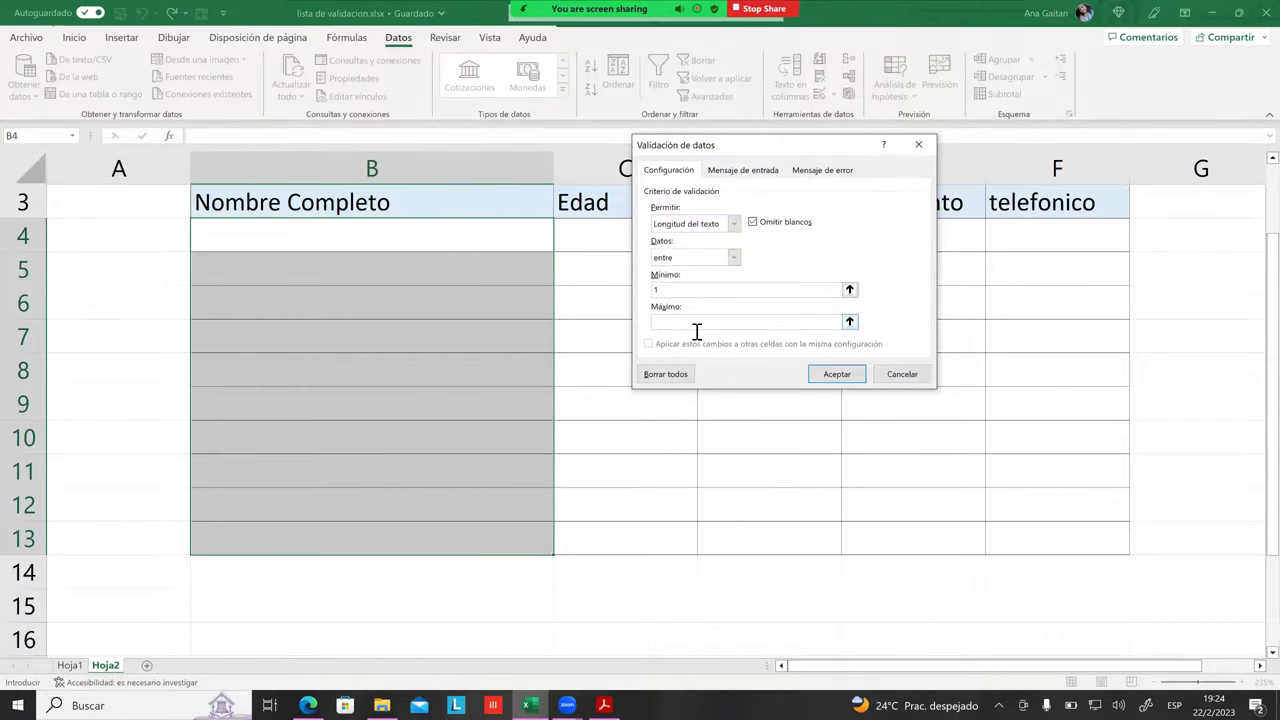
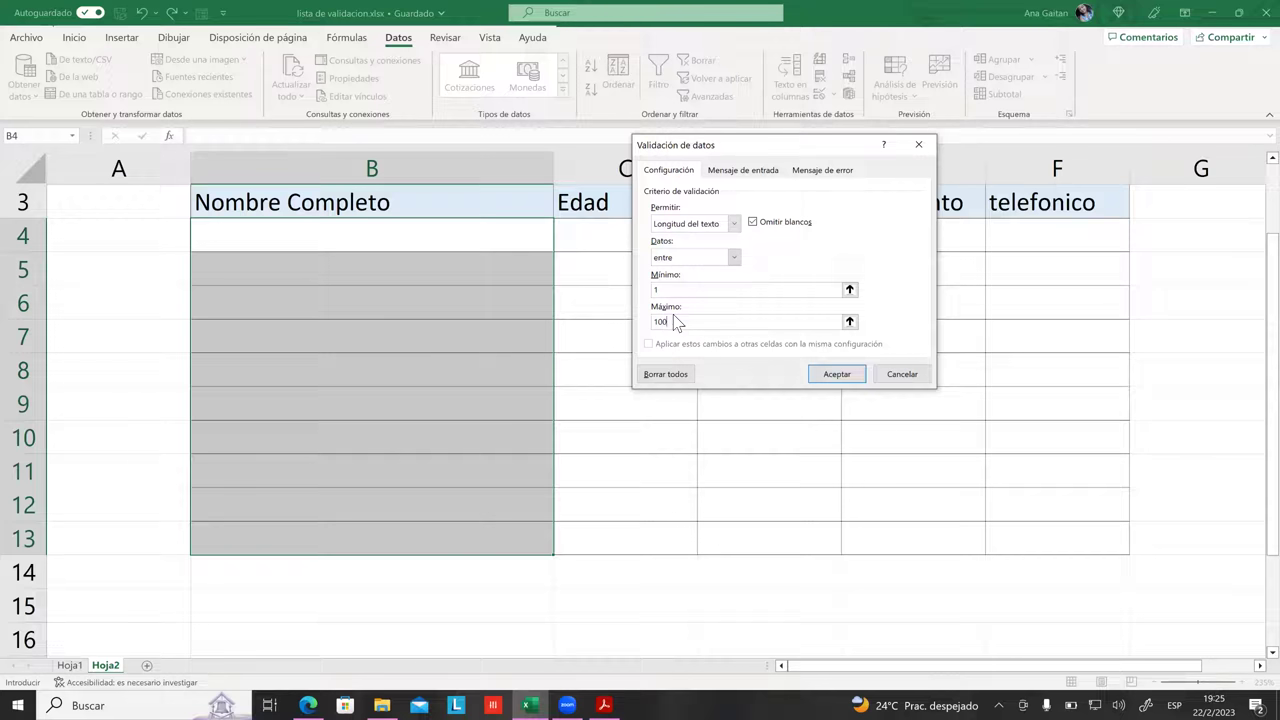
Step: Replace the maximum length 100 with 60 and apply the 1–60 character rule to B4:B13
key("BackSpace")
key("BackSpace")
key("BackSpace")
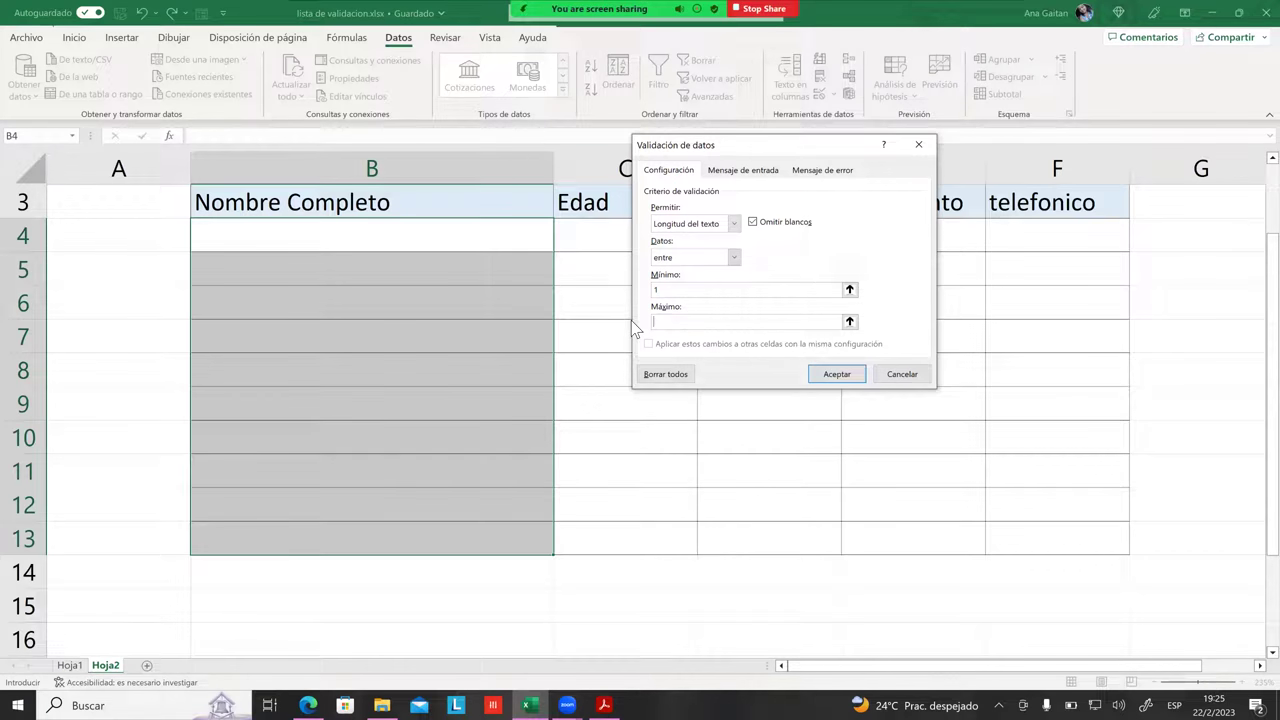
type("60")
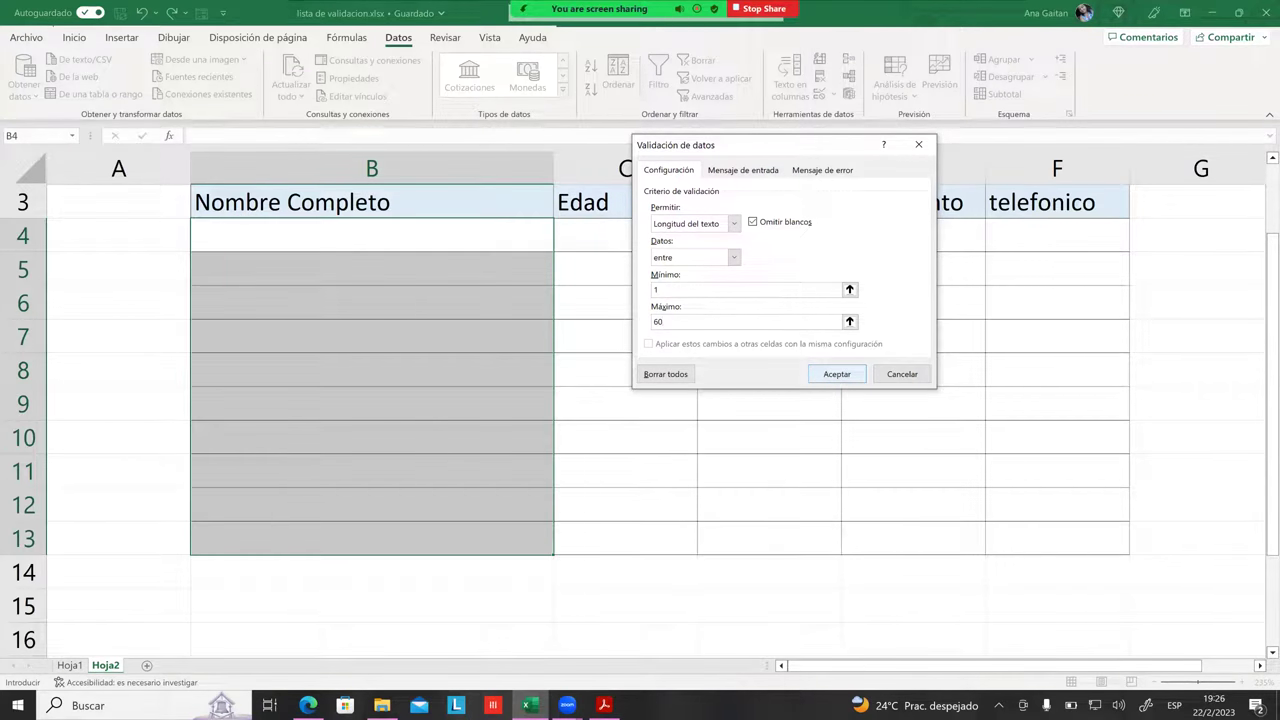
left_click(837, 374)
Step: Enter a sample full name in B4 under Nombre Completo, correcting a typo
left_click(591, 374)
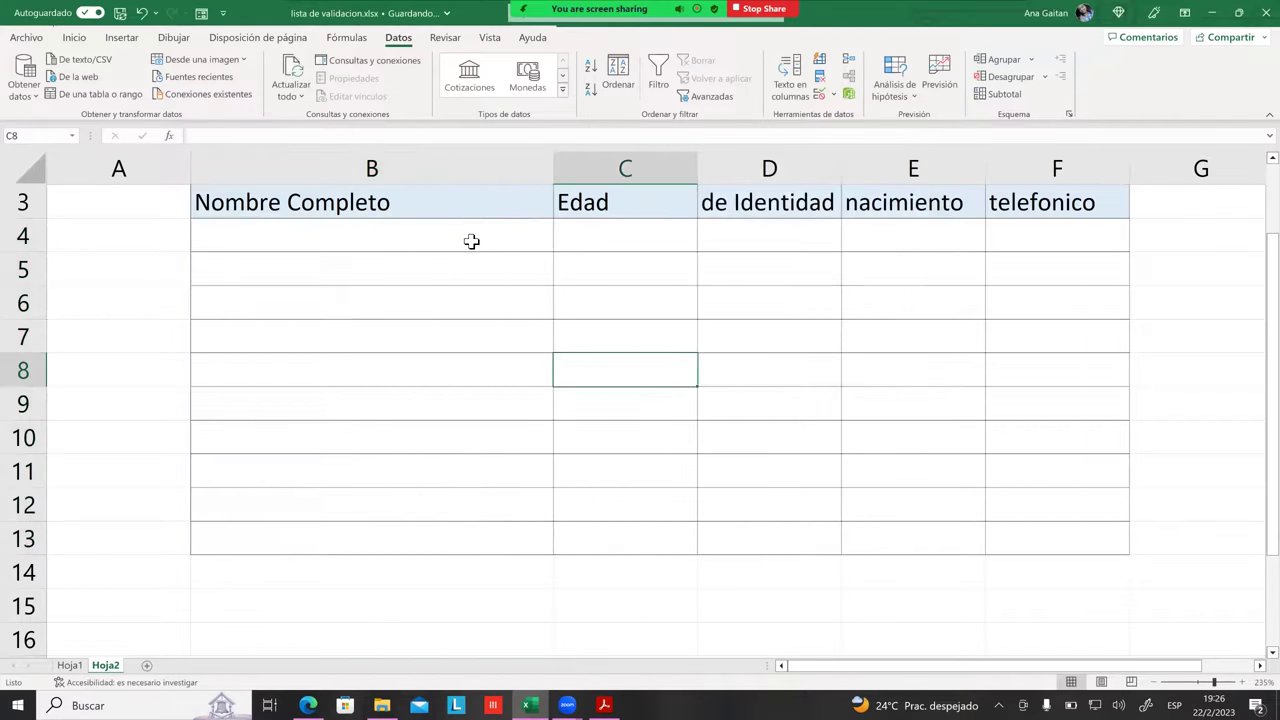
left_click(471, 240)
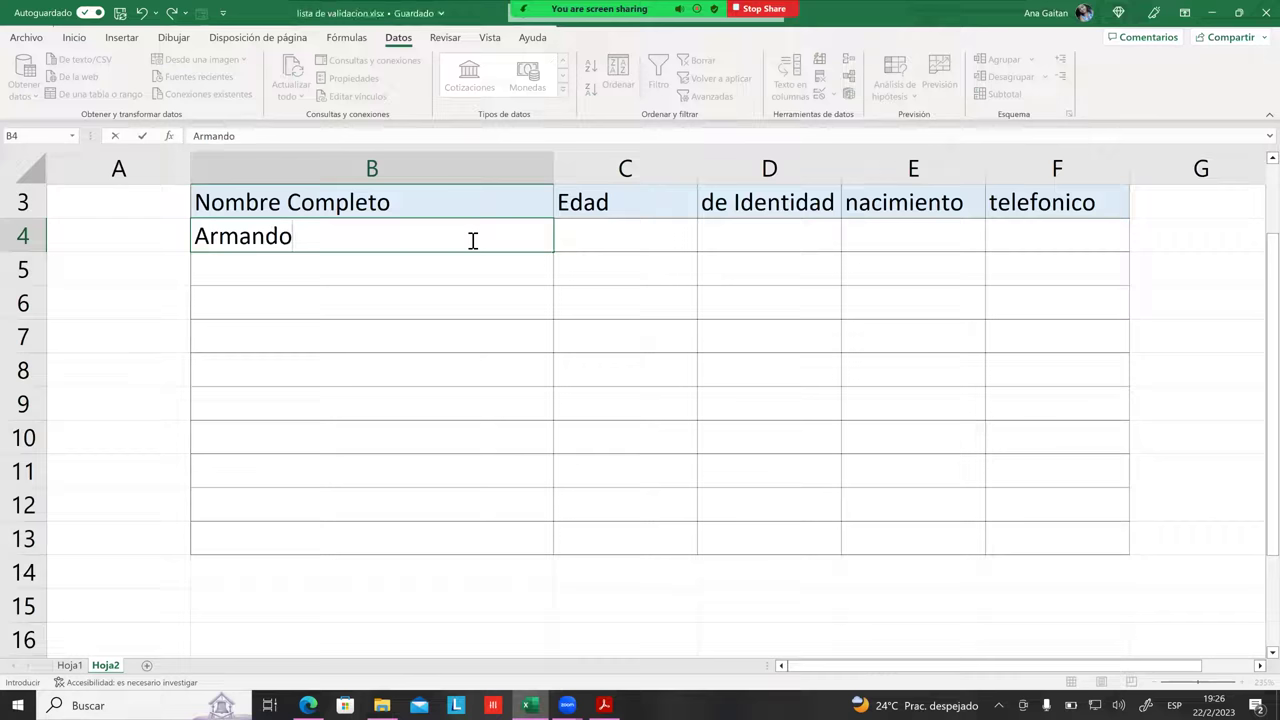
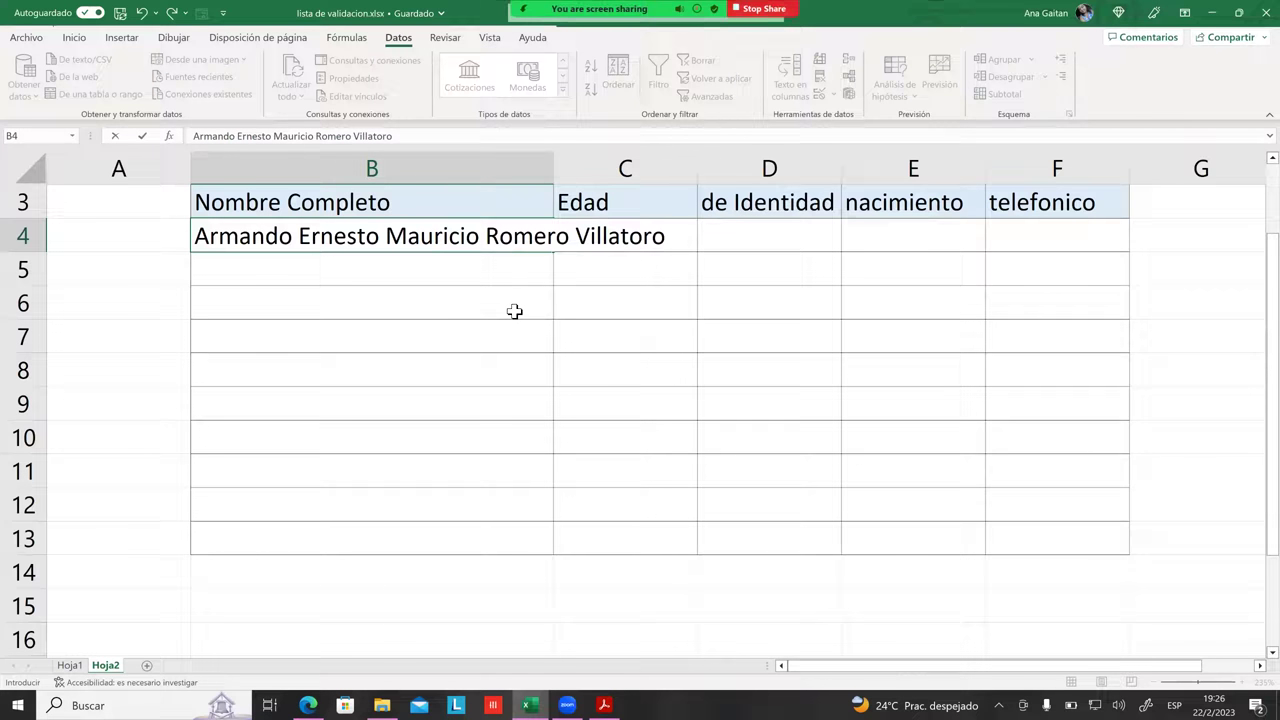
key("Return")
Step: Widen column B so the full name in B4 fits
left_click(527, 248)
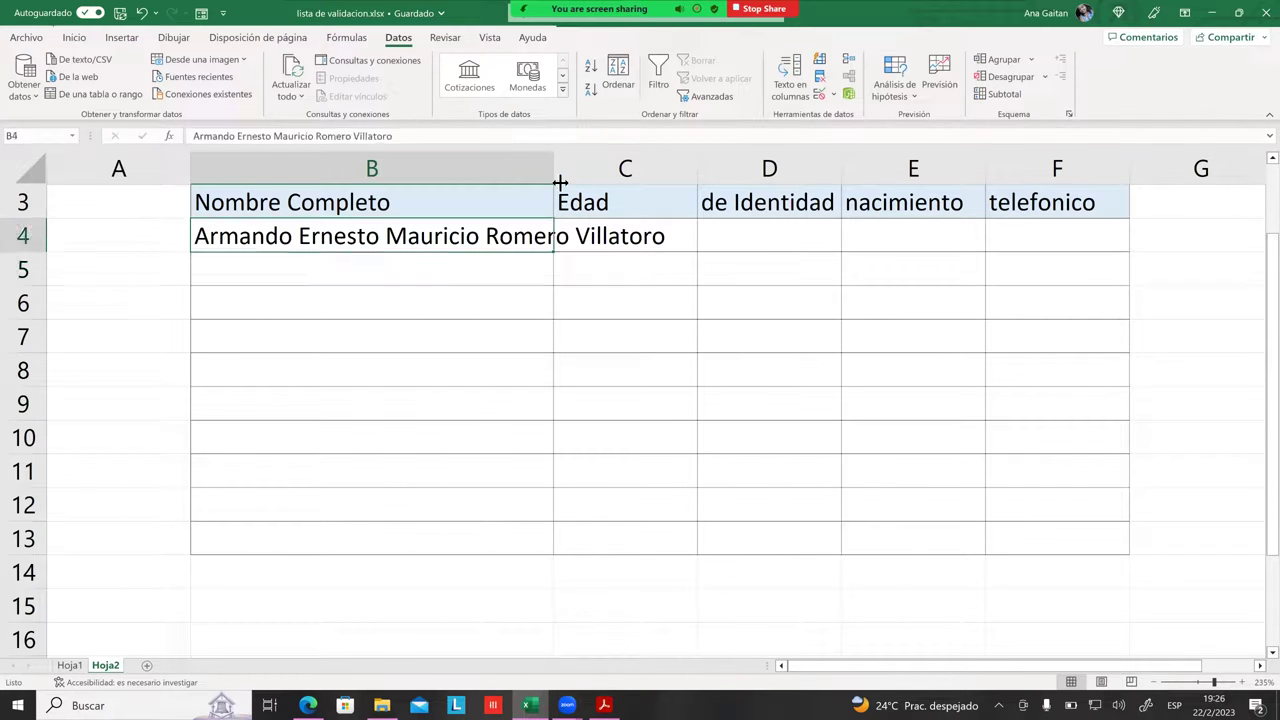
left_click_drag(560, 172, 686, 186)
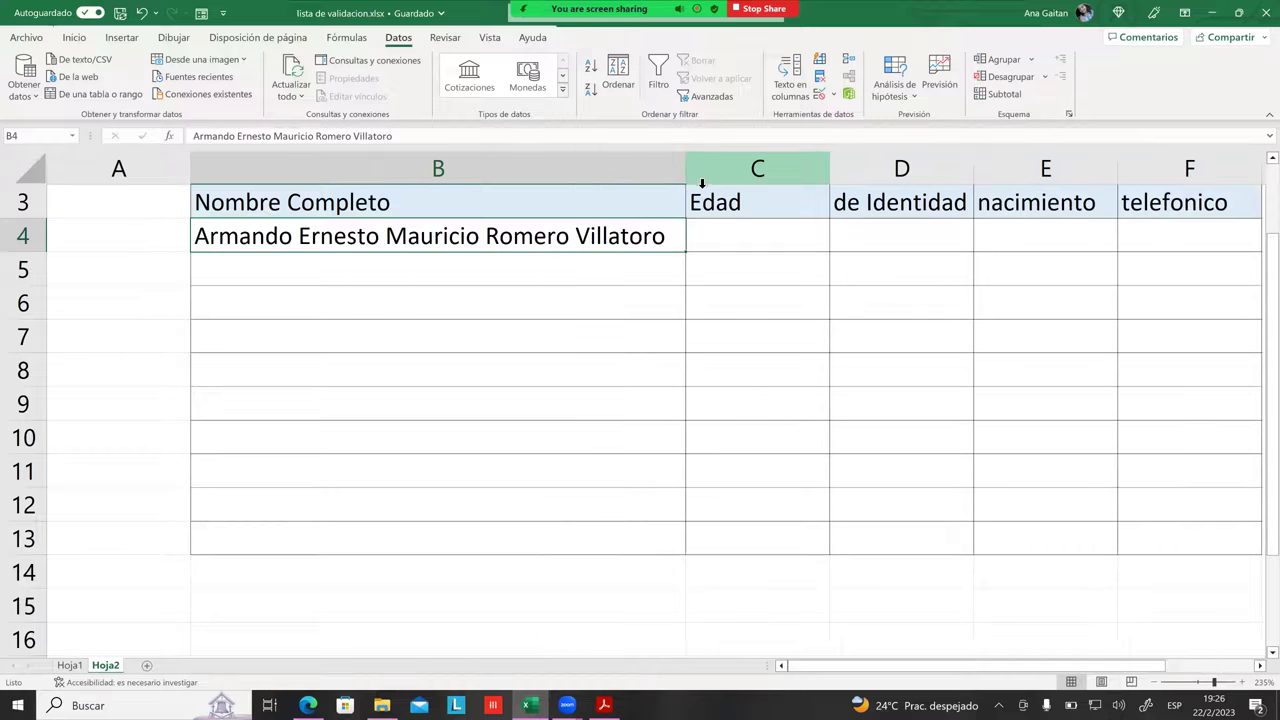
left_click(660, 260)
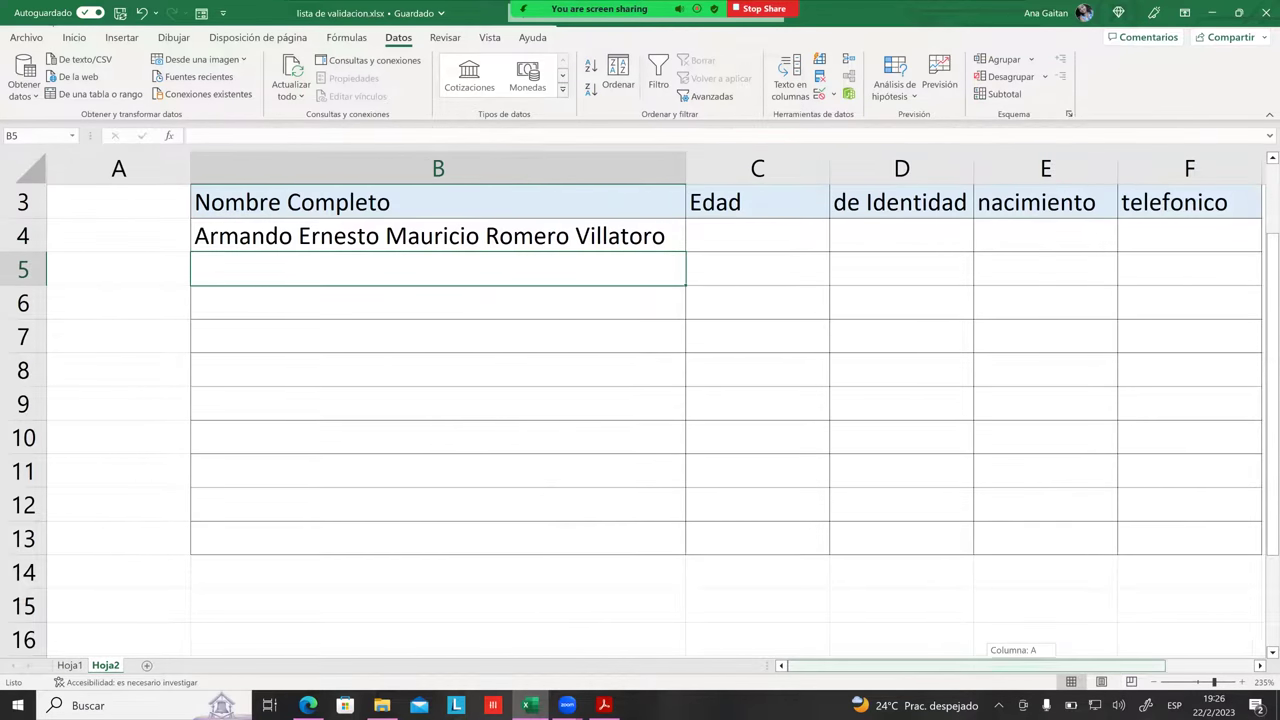
scroll(640, 400, "right", 2)
left_click(289, 311)
left_click(255, 279)
left_click(257, 297)
double_click(281, 275)
type("higigisj")
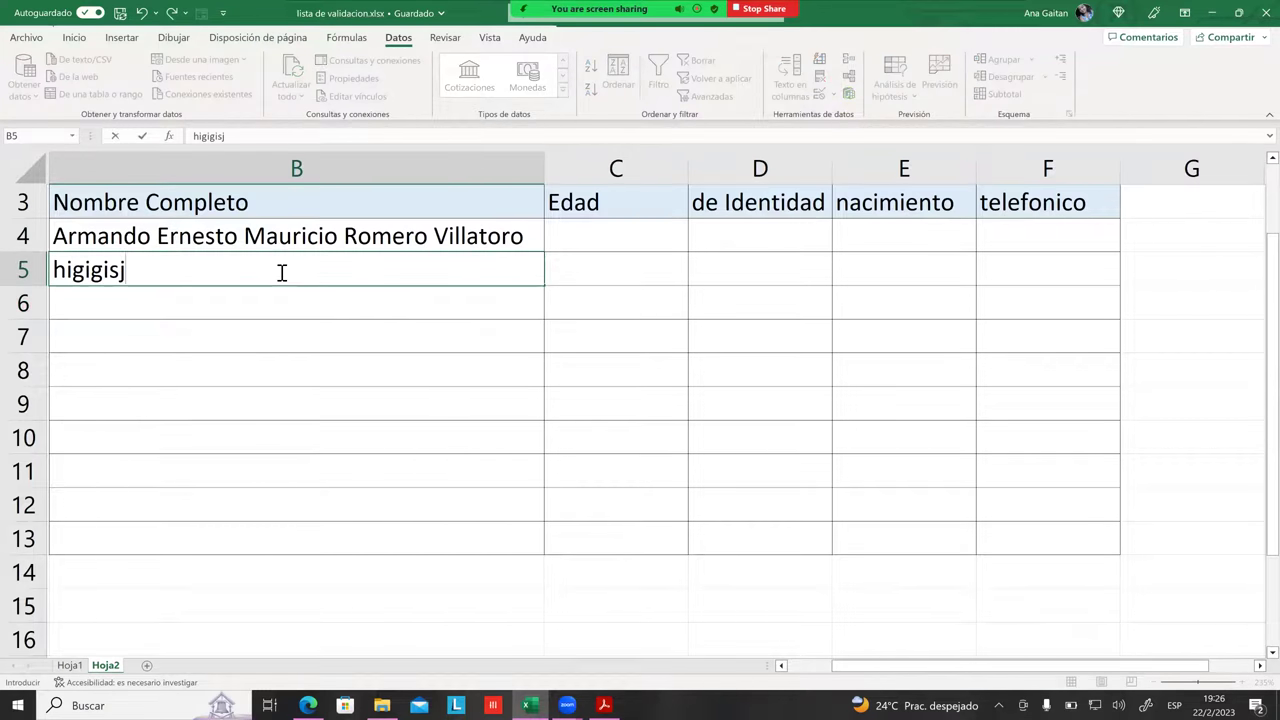
type("gbjahbjhdghkuhiuhihoijoñijoljoñ")
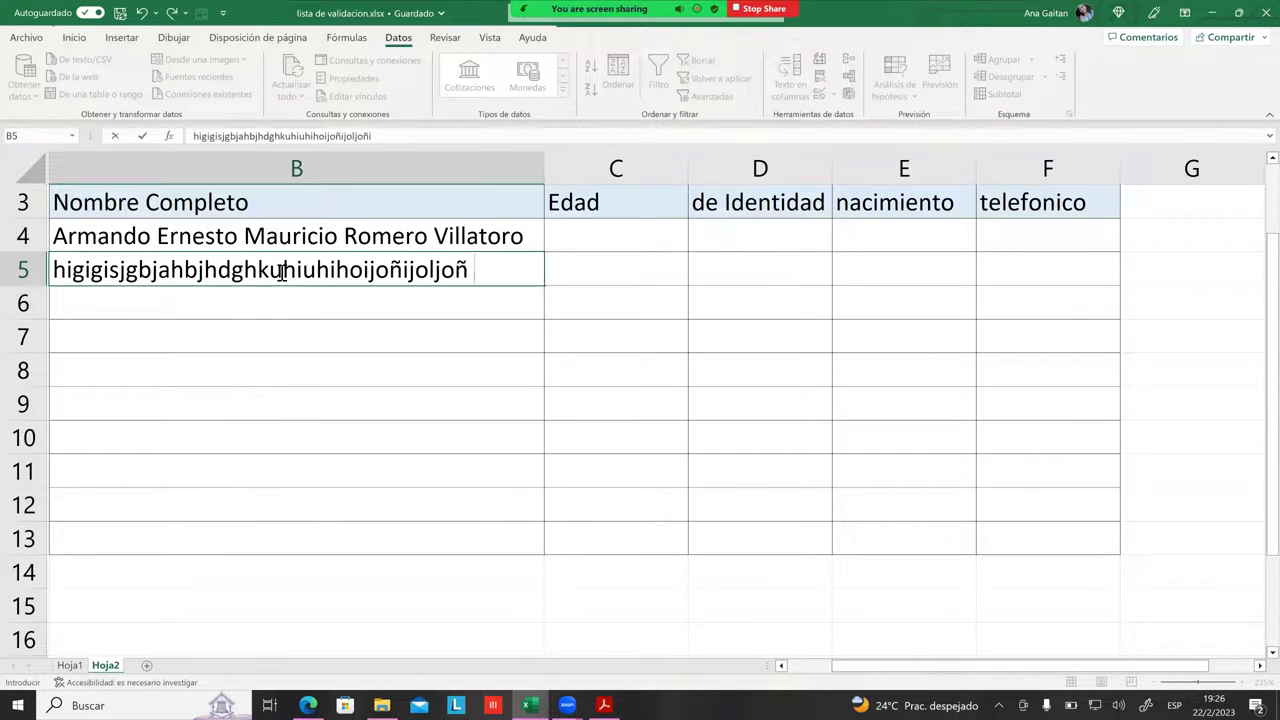
type("ijoñihliuhilugglјhgljhjlhgbjgvkgfvkhgfkuh")
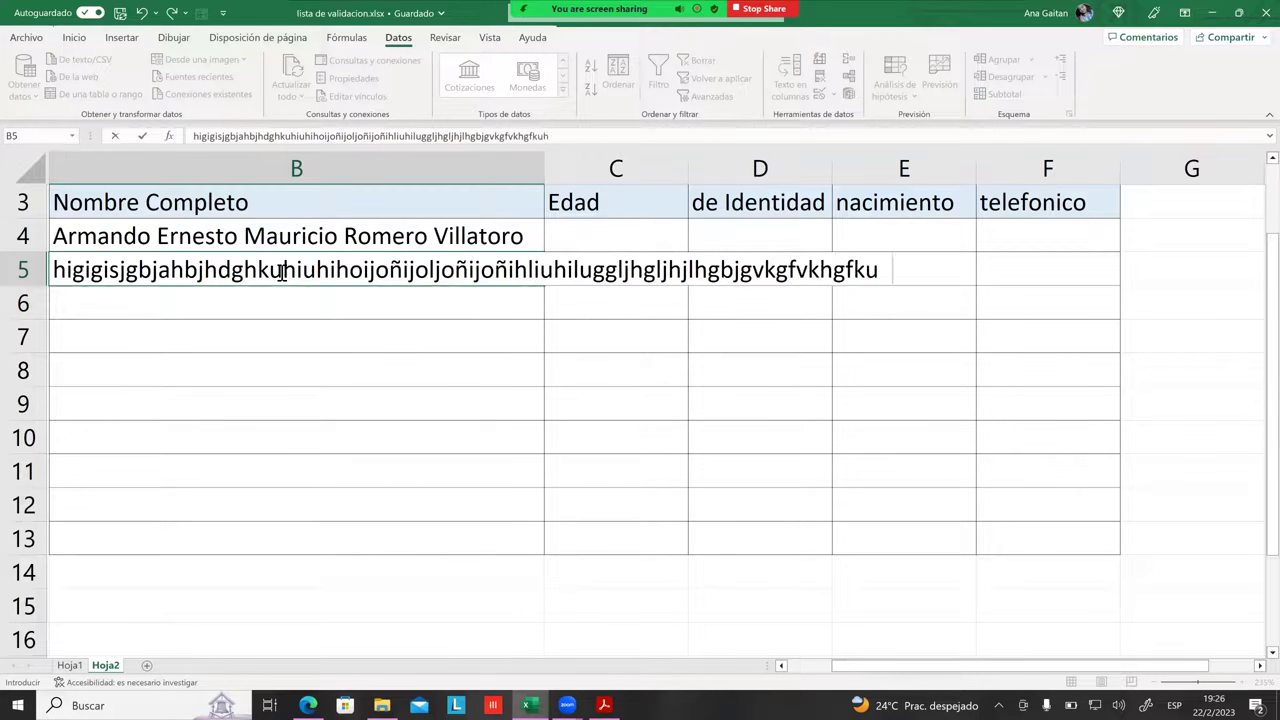
type("gfkuyfkuygfkufuyfufufuyfuyfuyfuyfuyfu")
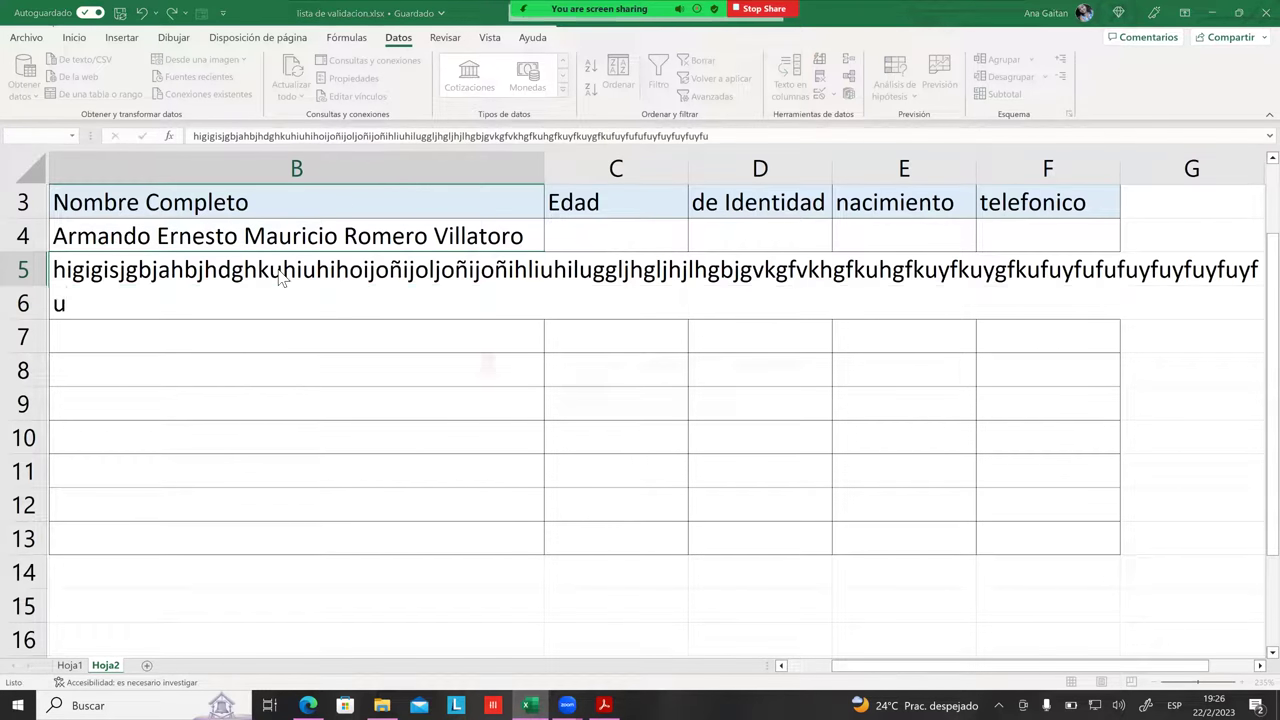
key("Return")
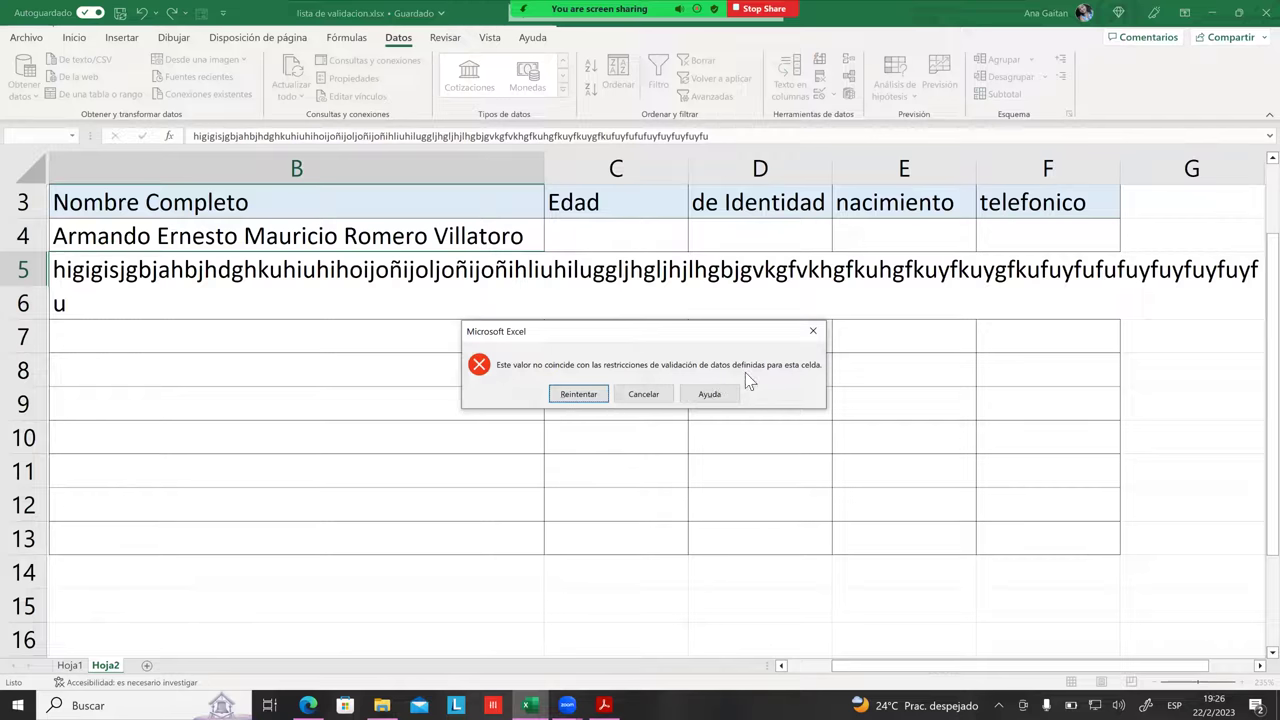
left_click(601, 394)
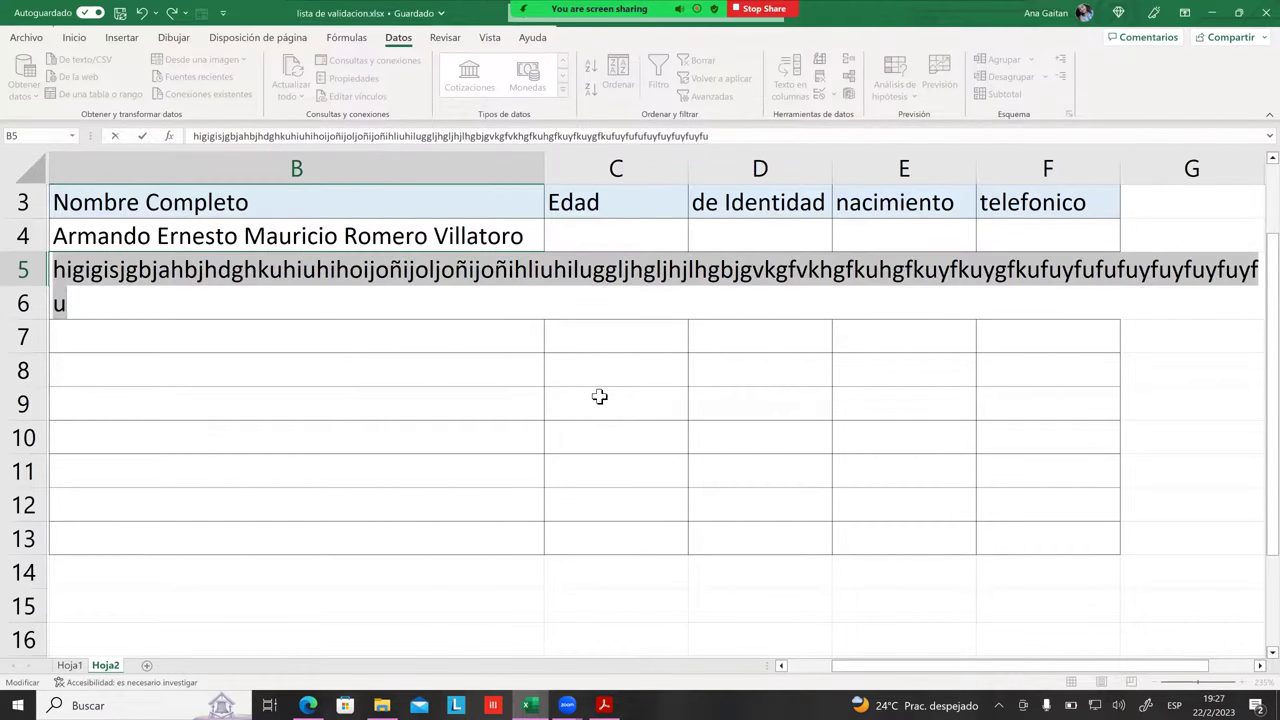
key("BackSpace")
left_click(526, 384)
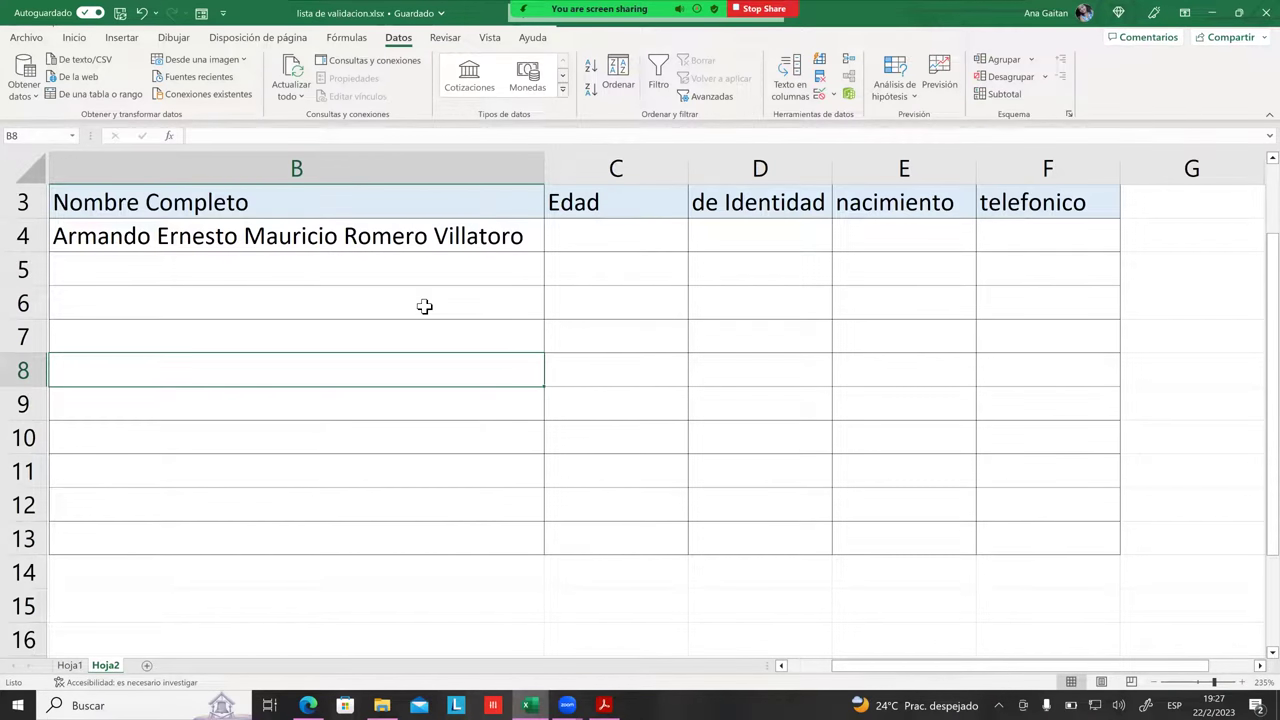
left_click(430, 268)
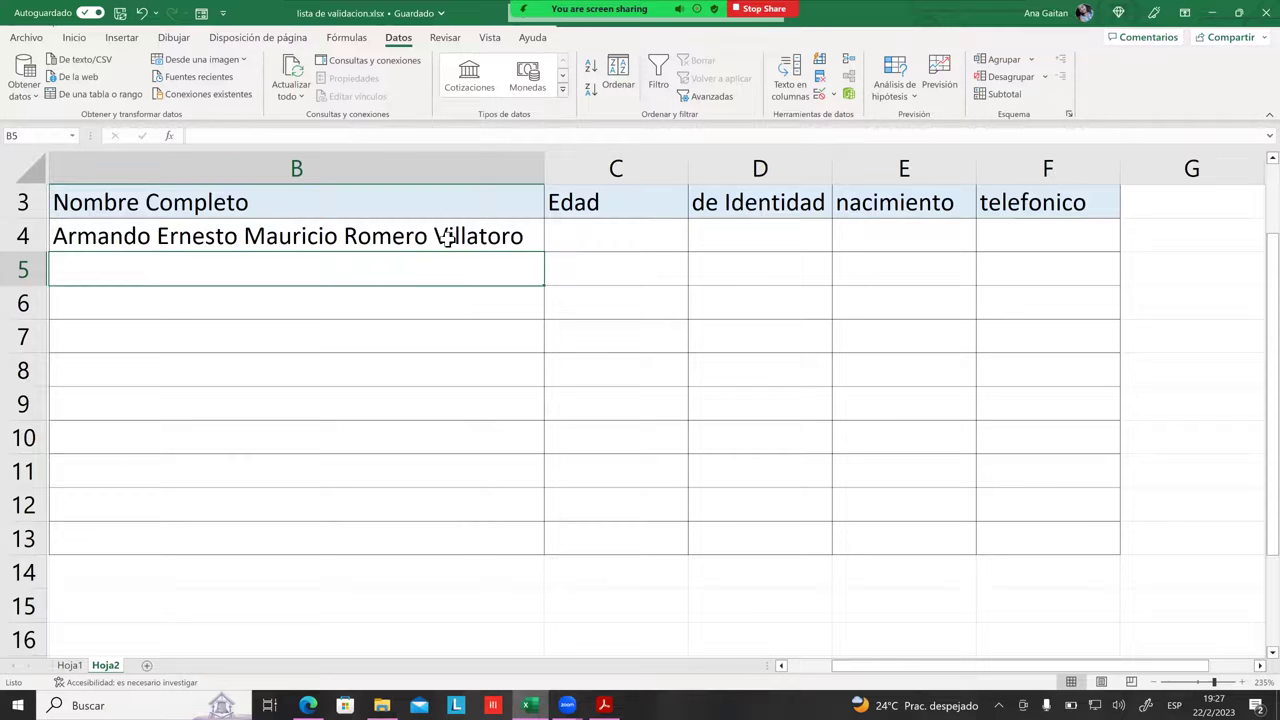
key("Return")
Step: Select B4:B13 and reopen Validación de datos to check the 1–60 text-length rule
left_click_drag(437, 248, 425, 505)
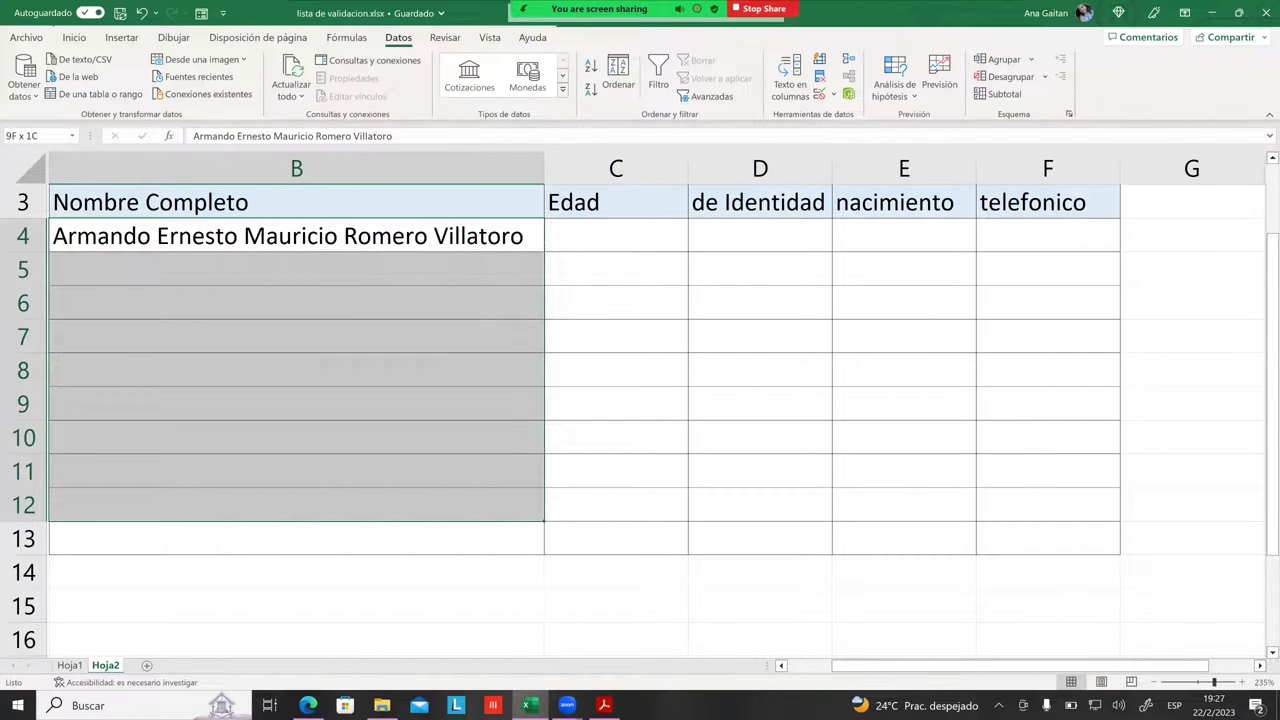
left_click(576, 272)
left_click_drag(496, 238, 493, 540)
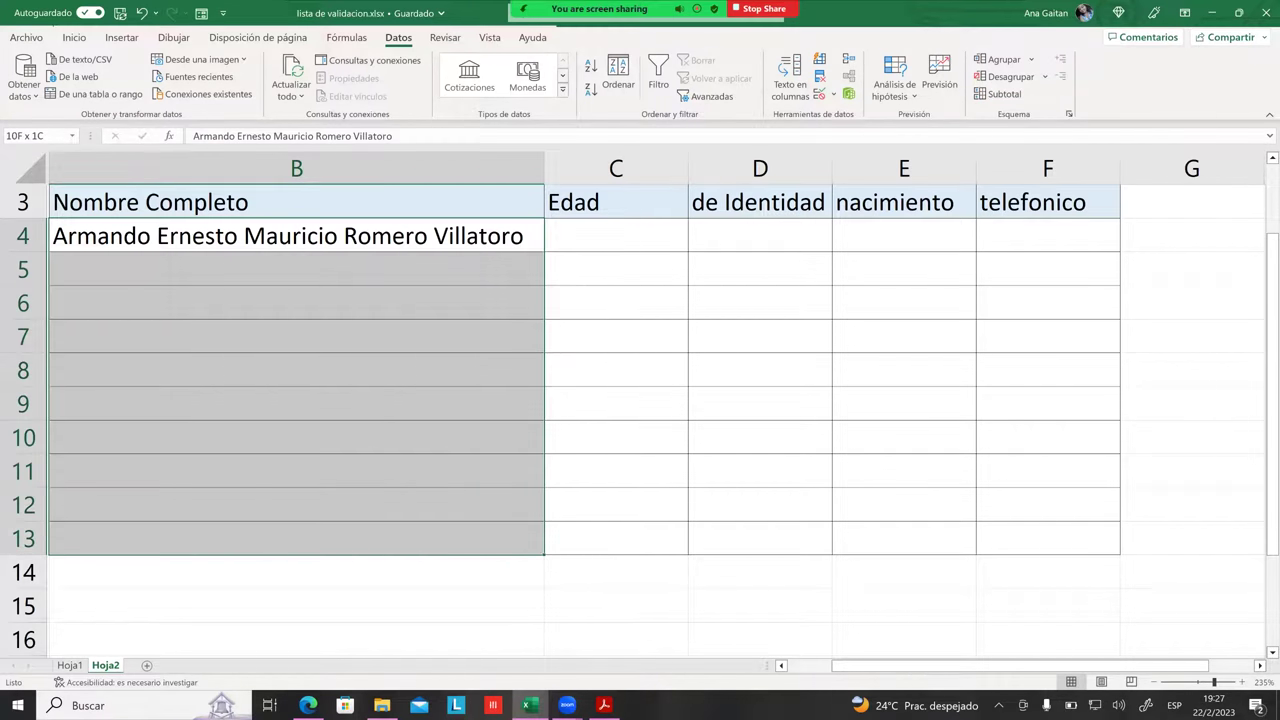
left_click(818, 92)
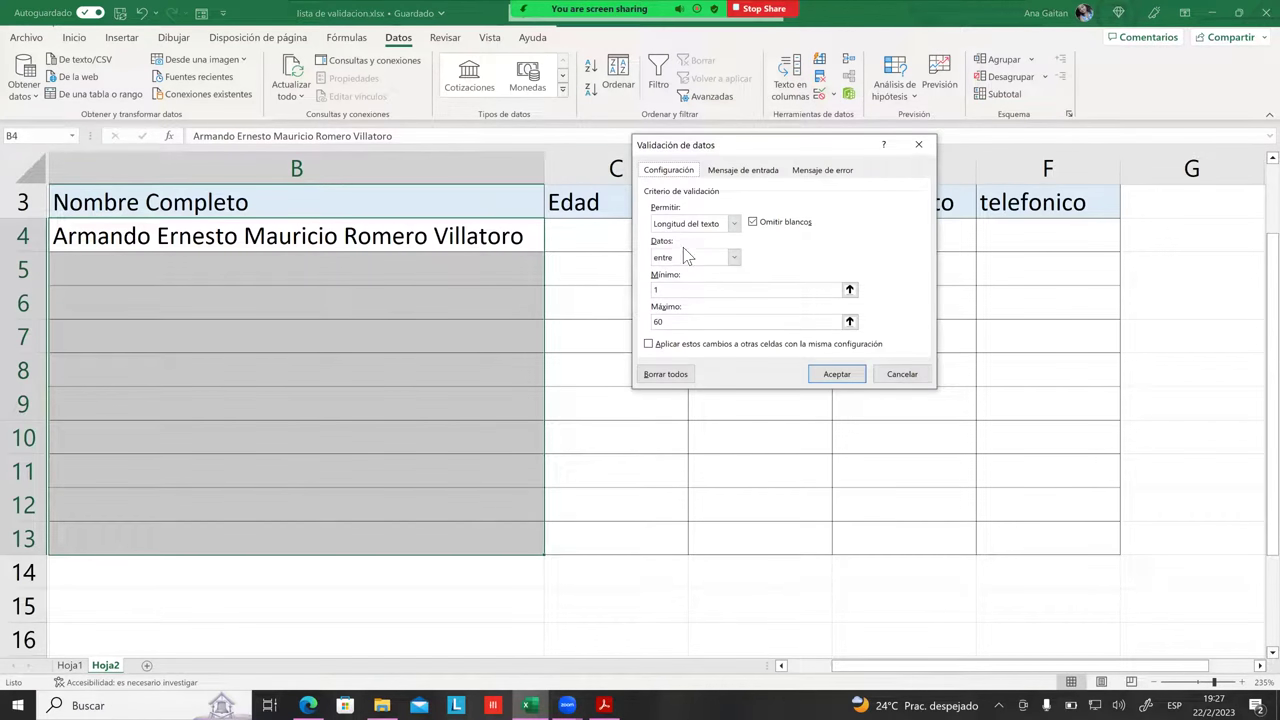
left_click(653, 324)
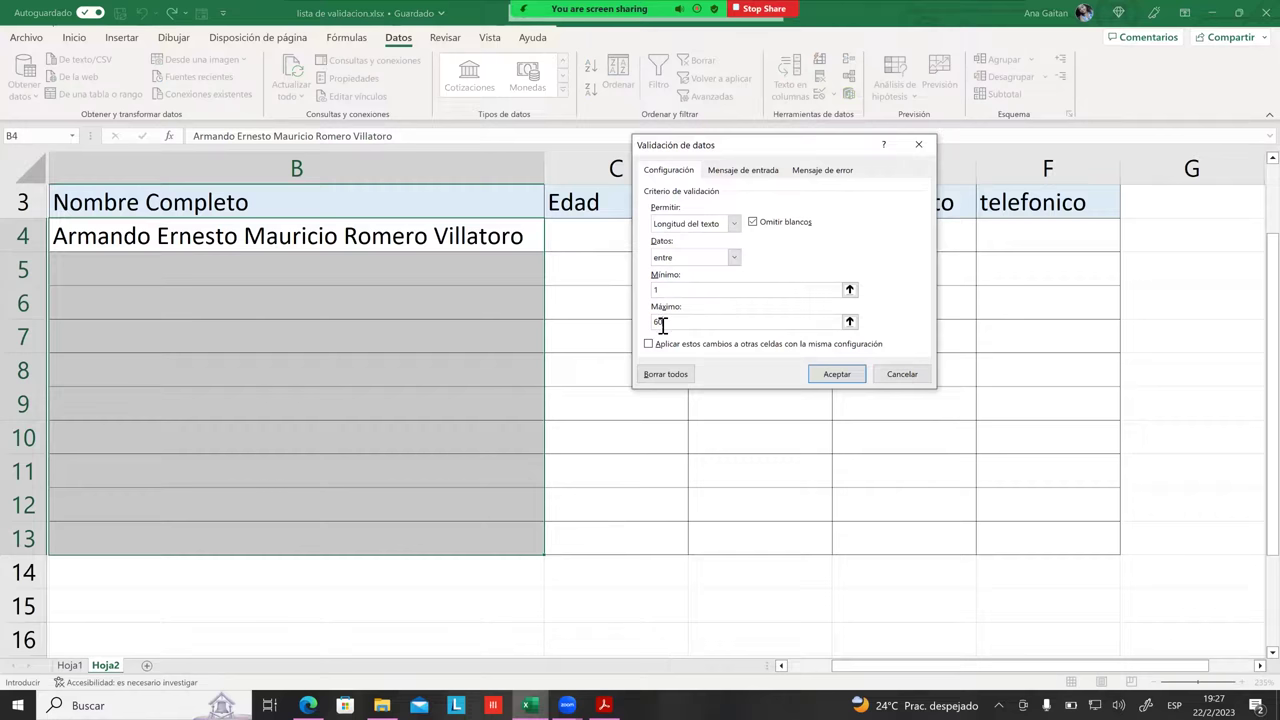
Step: Add an input message titled ATENCION reading MAXIMO 60 CARACTERES to the name cells
left_click(752, 173)
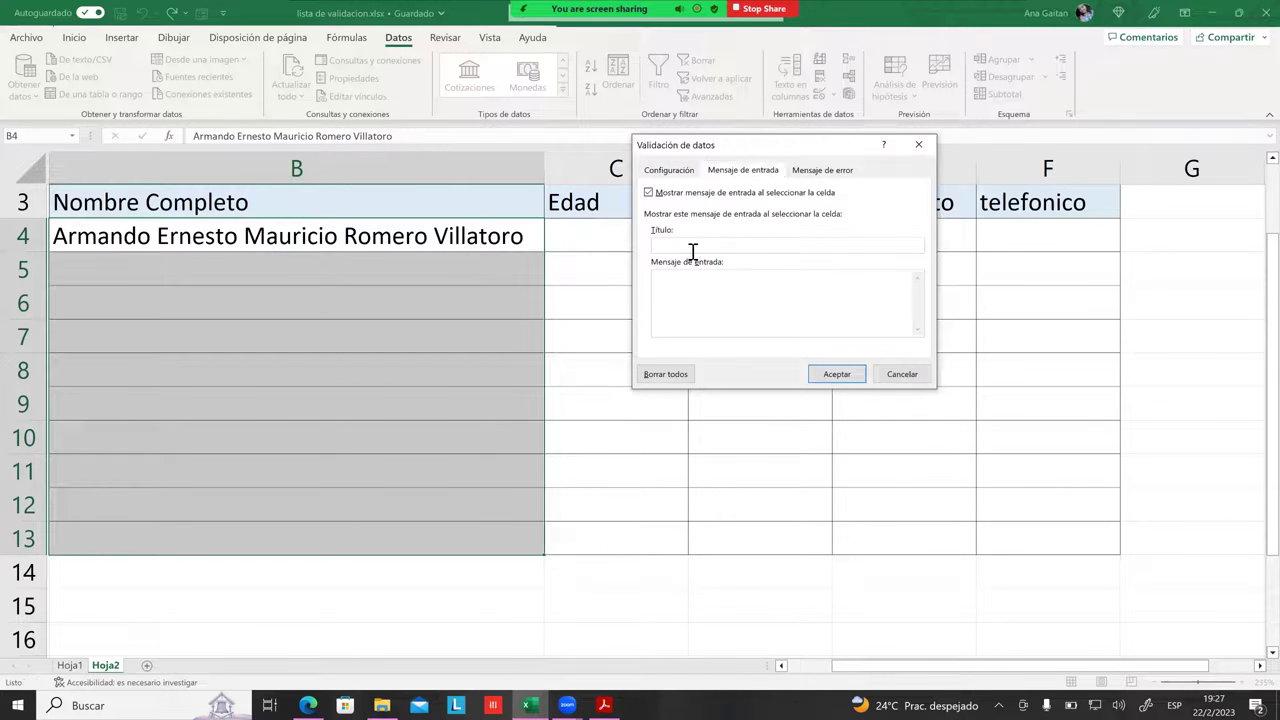
left_click_drag(752, 141, 832, 150)
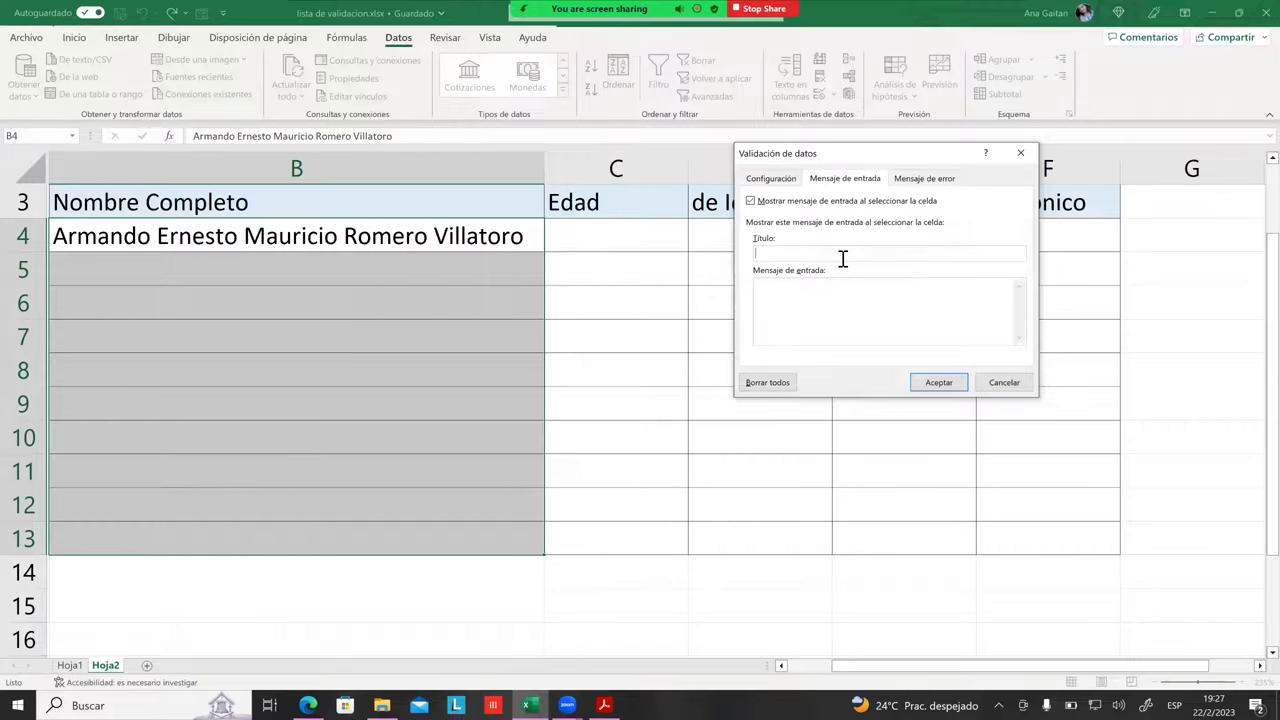
key("Caps_Lock")
type("ATE")
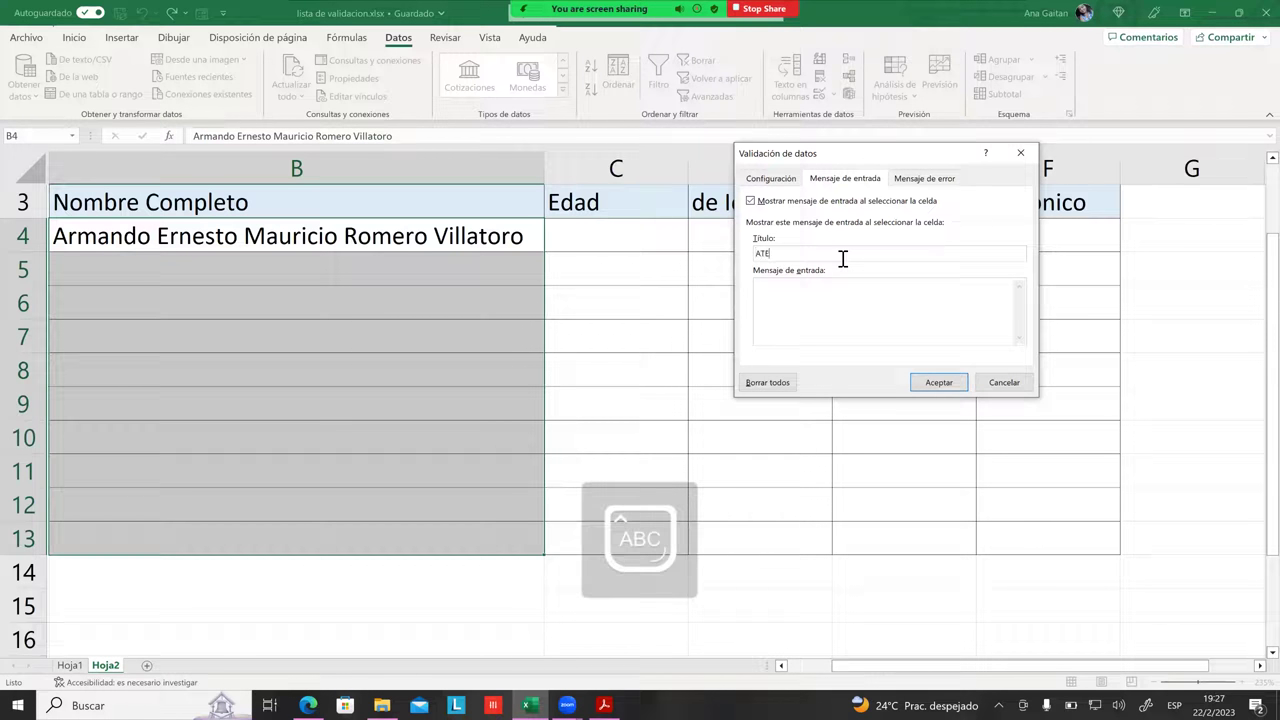
type("NCION")
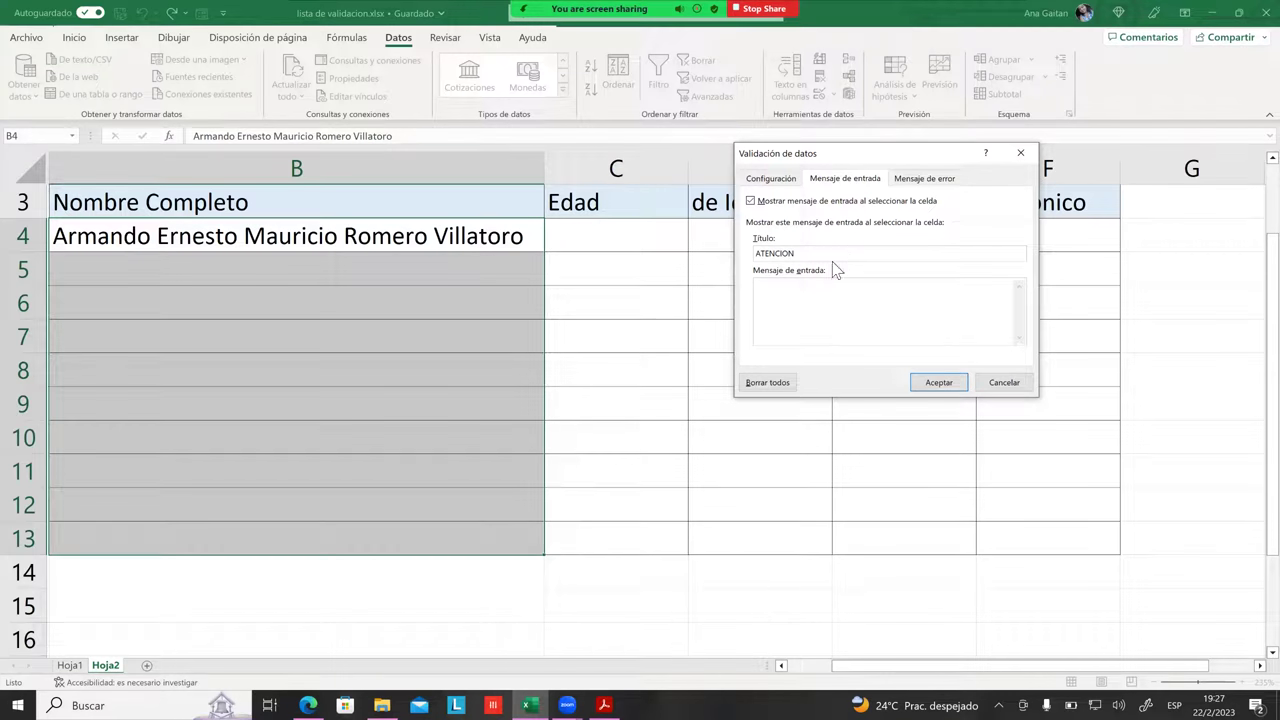
left_click(831, 303)
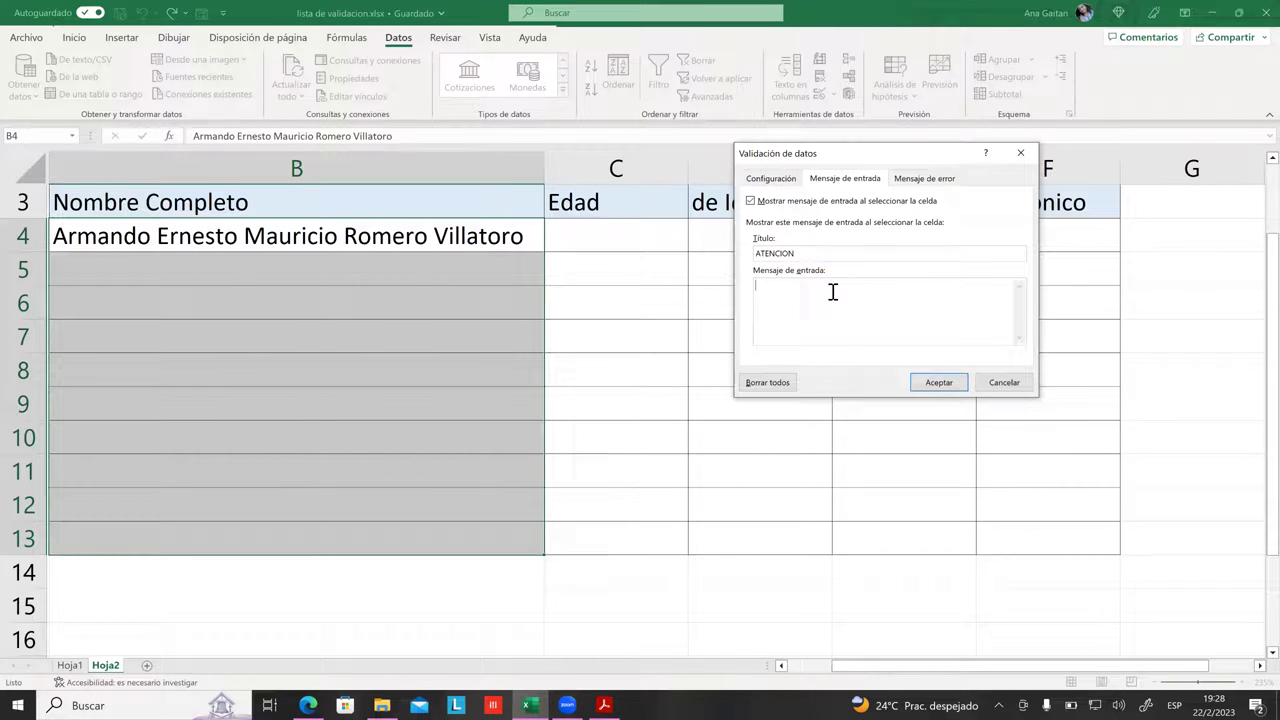
type("CARAC")
key("BackSpace")
key("BackSpace")
key("BackSpace")
type("MAXIMO 60 CARAC")
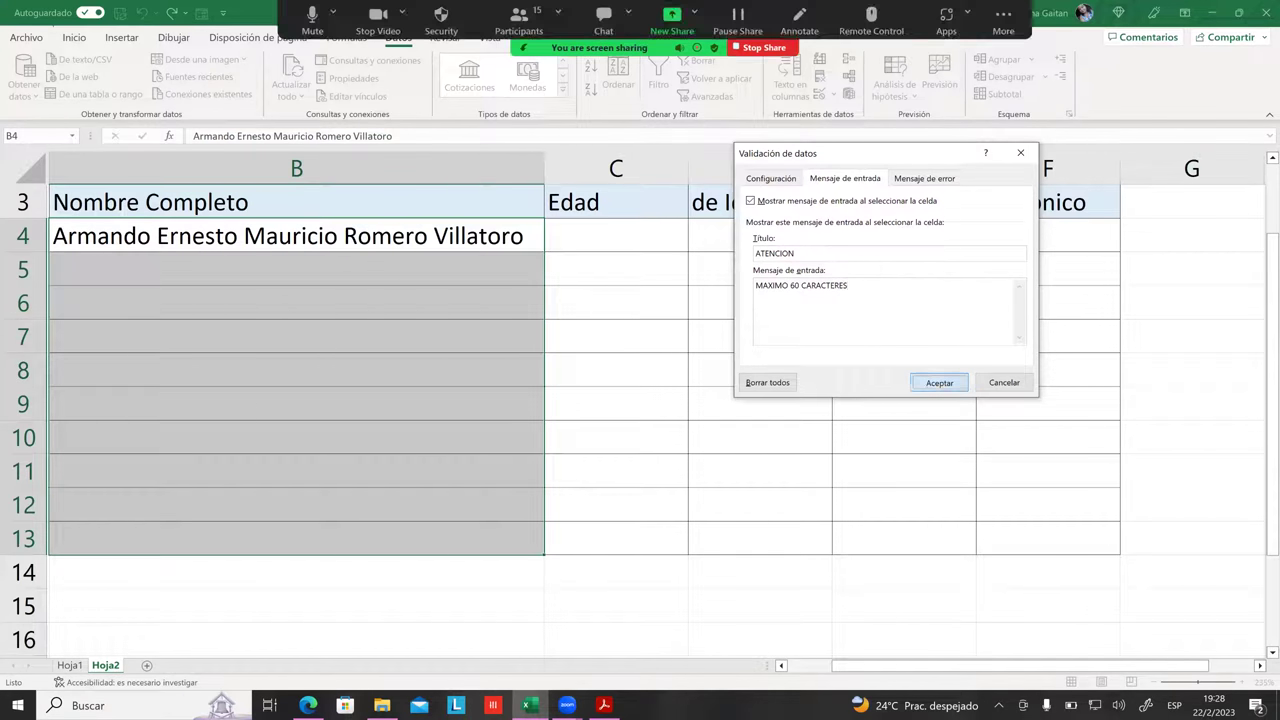
left_click(939, 382)
Step: Select several name cells to confirm the ATENCION input message appears
left_click(900, 370)
left_click(420, 340)
left_click(340, 300)
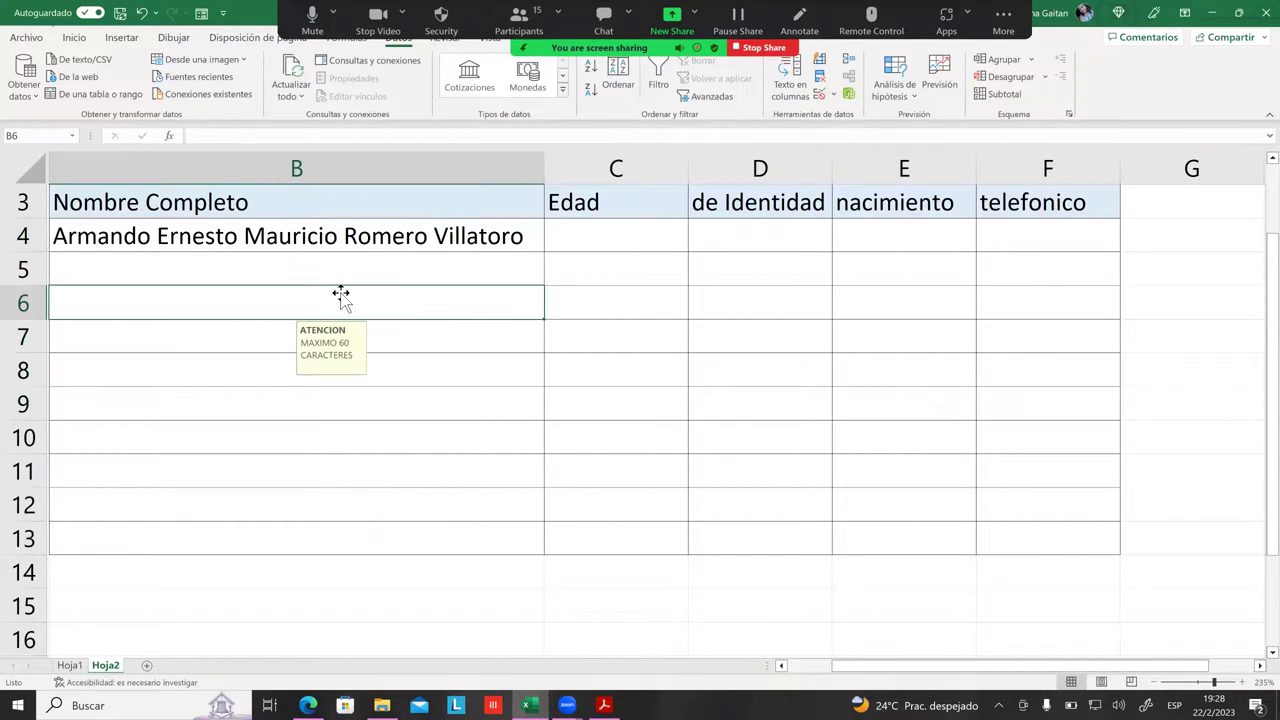
left_click(334, 272)
left_click(319, 376)
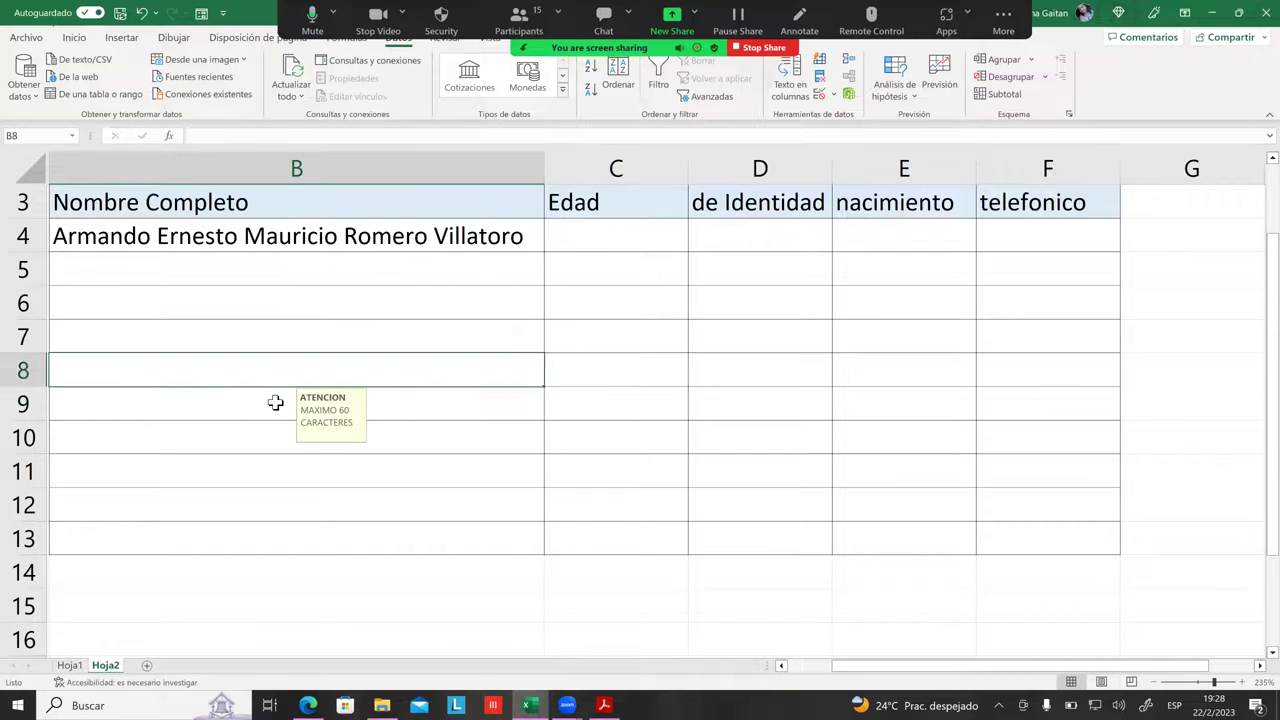
left_click(274, 402)
left_click(297, 370)
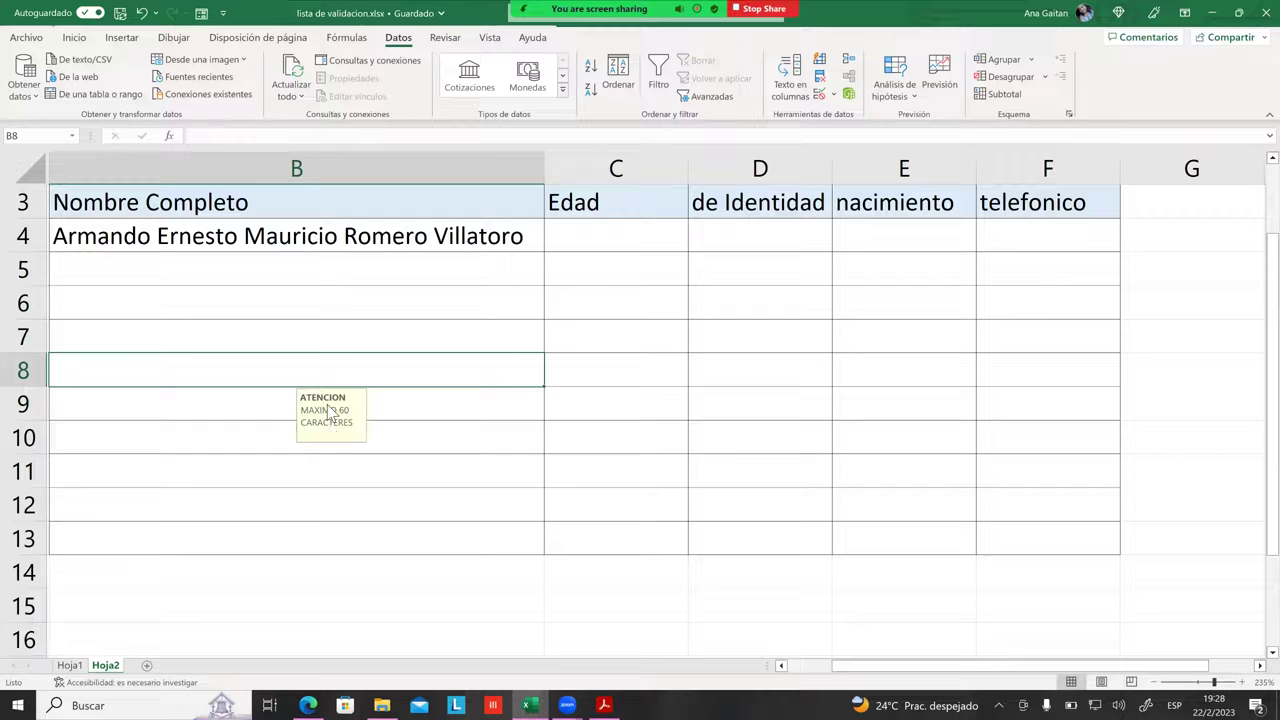
Step: Select B4:B13 and reopen the Validación de datos settings
left_click(192, 207)
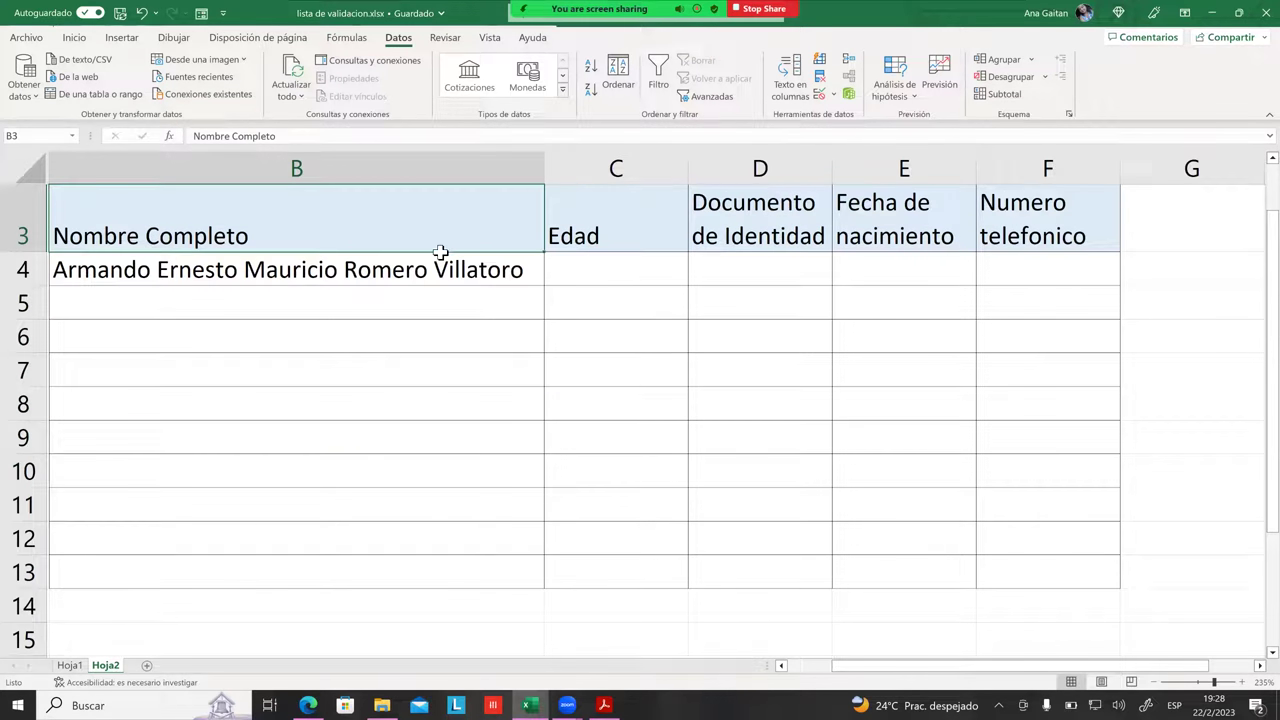
left_click(365, 338)
left_click(316, 295)
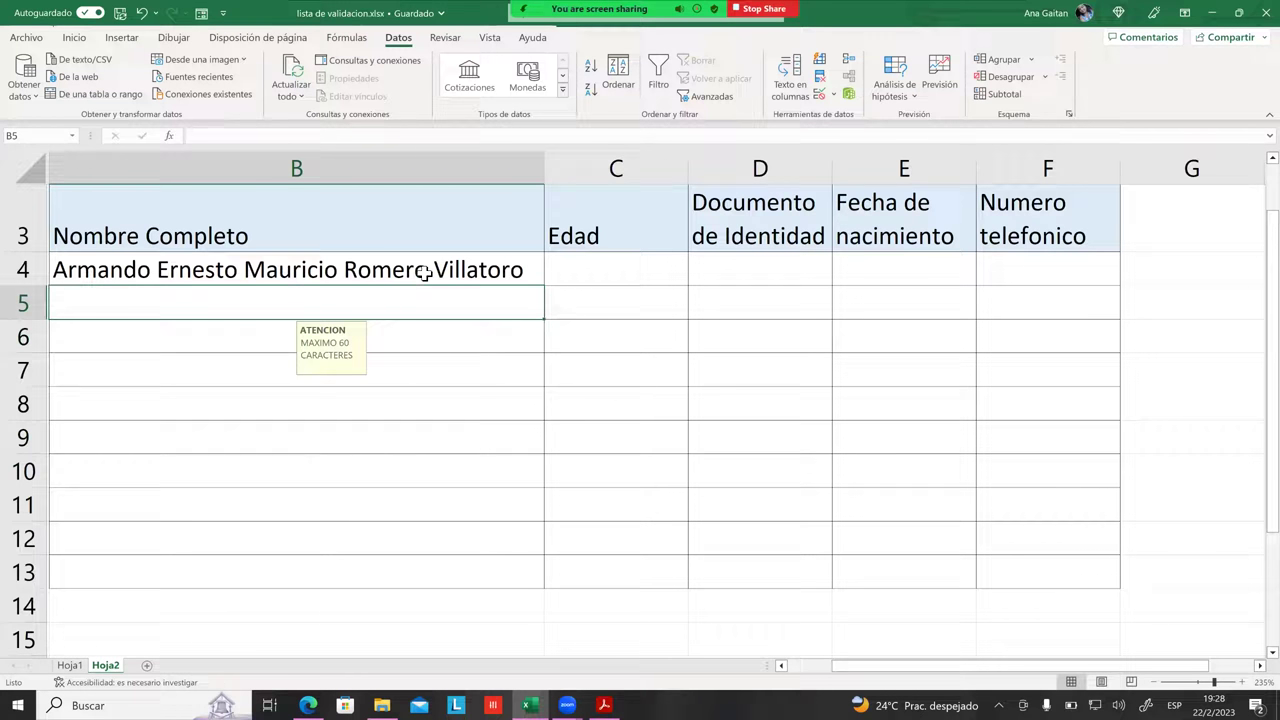
left_click_drag(425, 272, 440, 572)
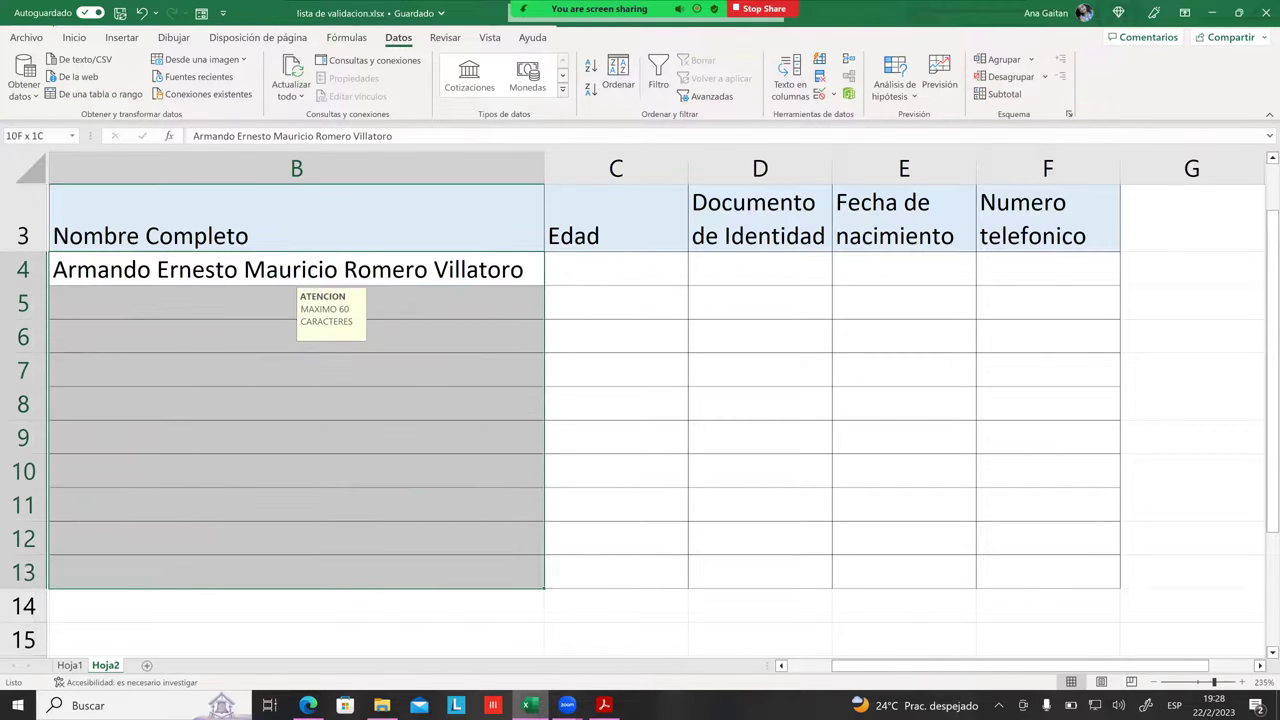
left_click(822, 91)
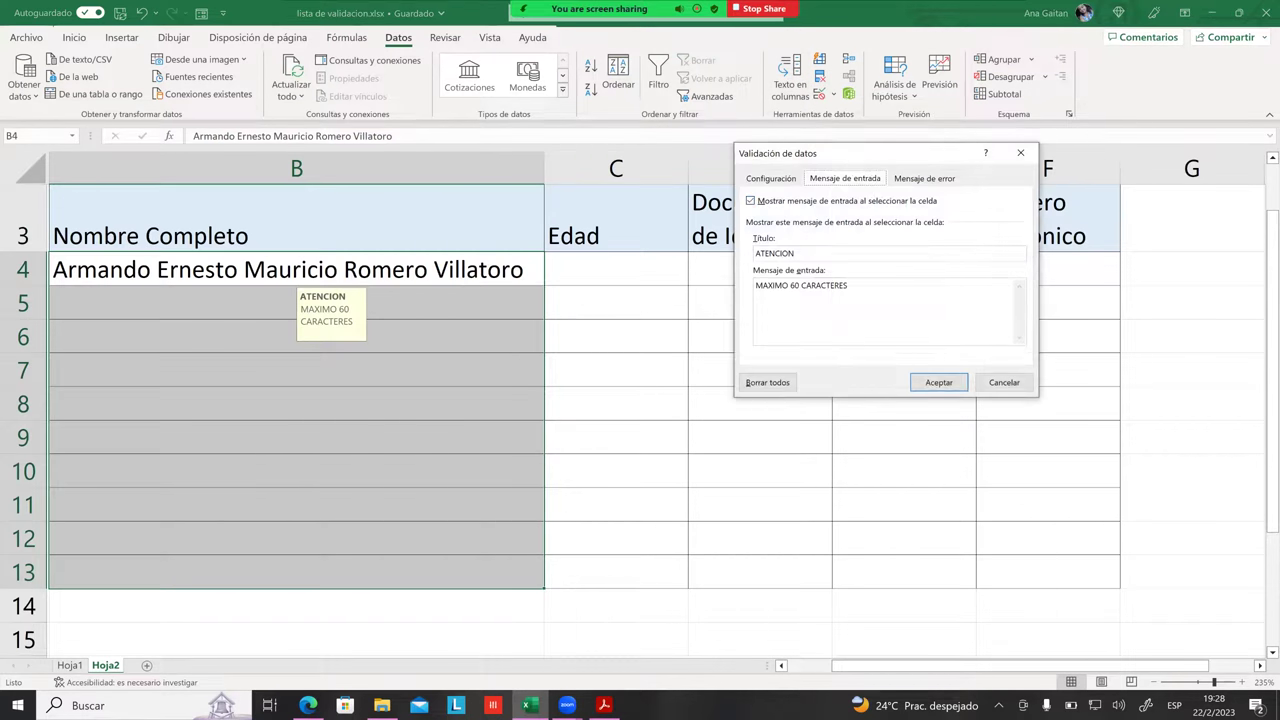
Step: Set an Alto-style error alert titled ERROR reading 'SE HA EXCEDIDO DE LOS 60 CARACTERES'
left_click(924, 178)
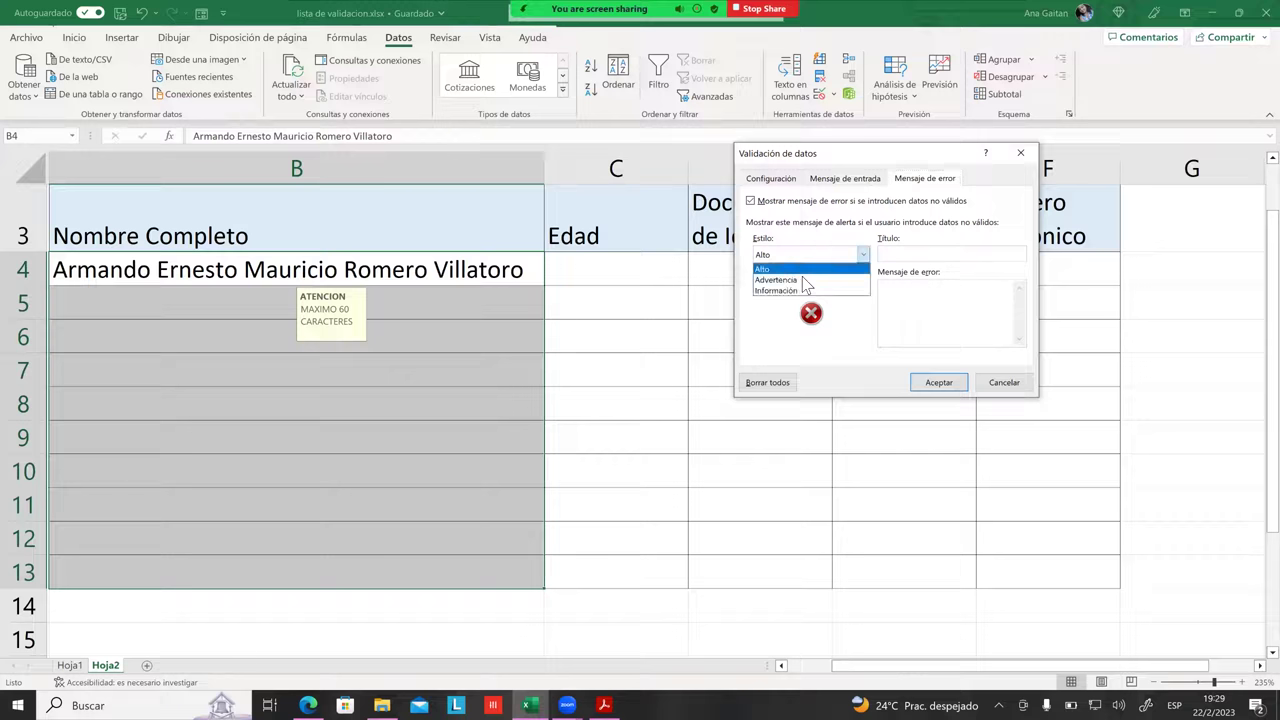
left_click(808, 258)
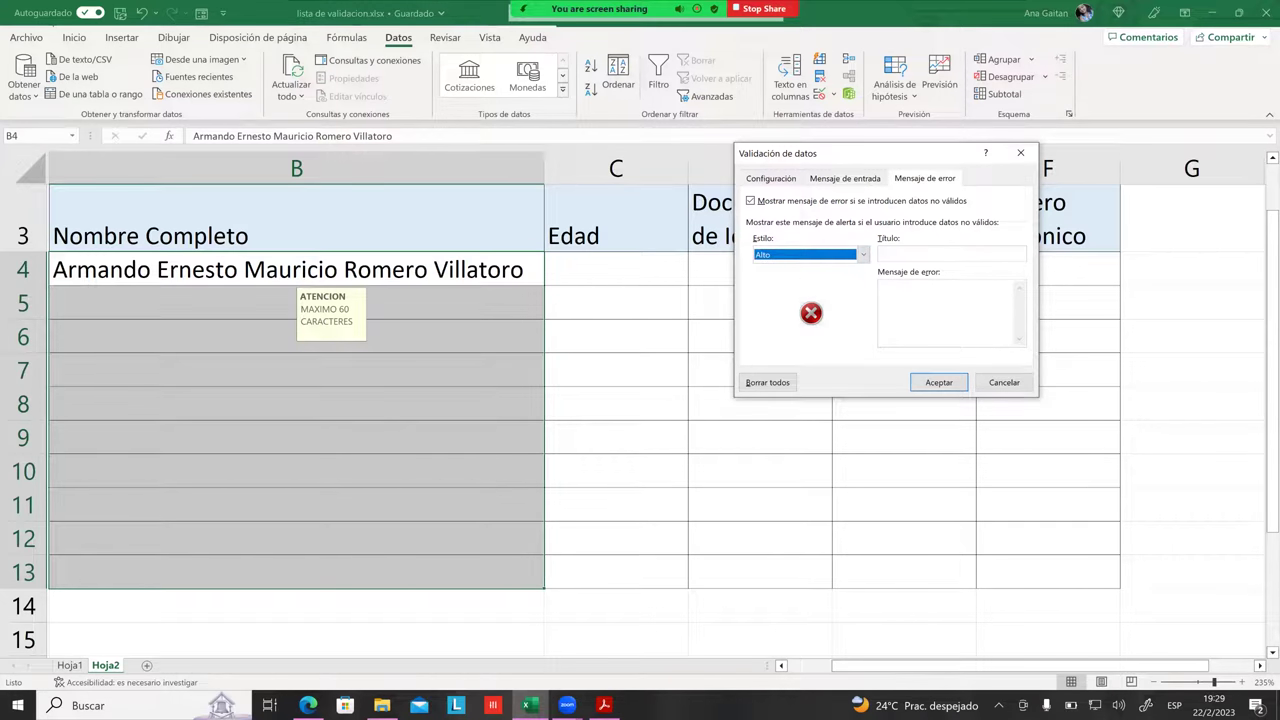
left_click(950, 254)
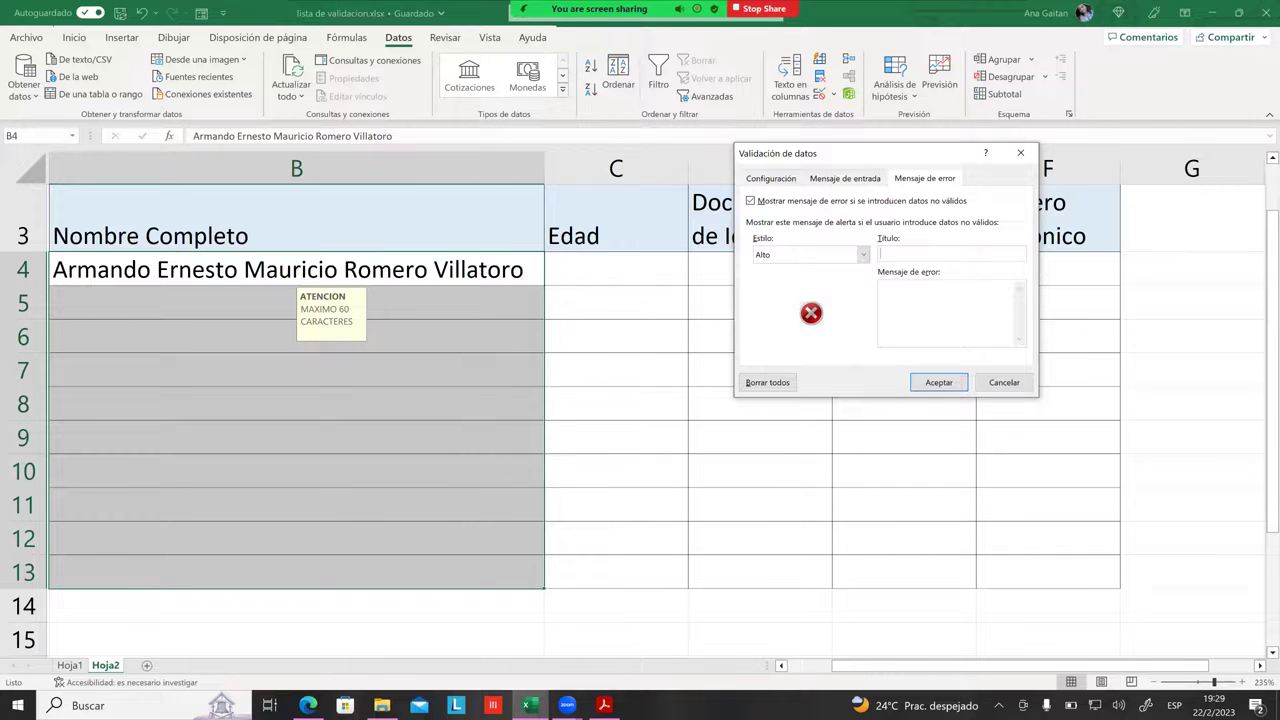
type("ERROR")
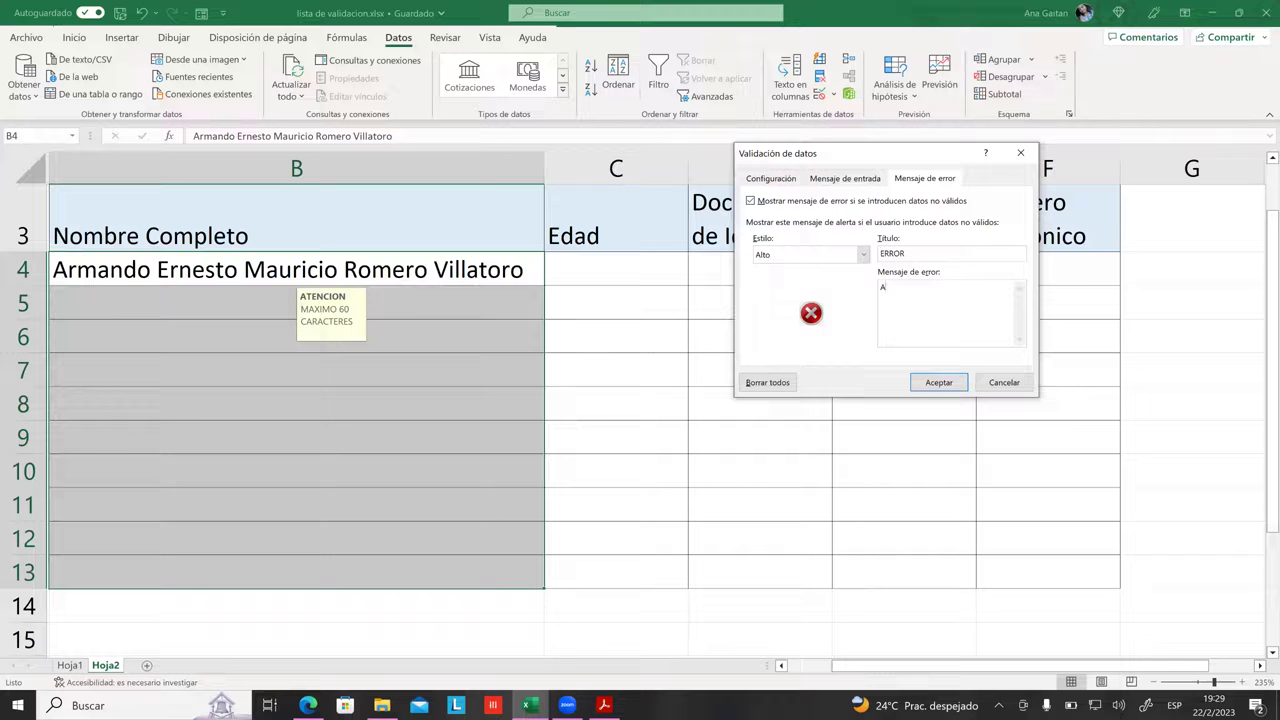
key("BackSpace")
type("SE HA EXCEDIDO DE LOS 60 CARACTER")
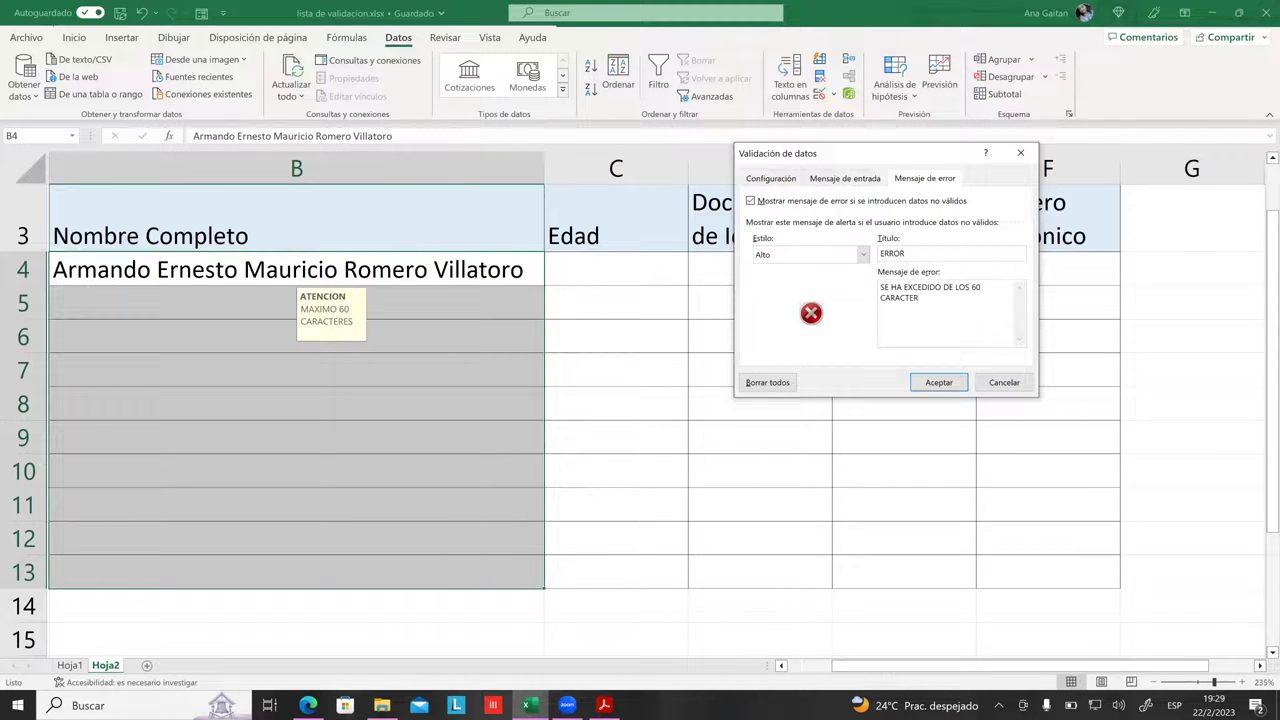
type("ES")
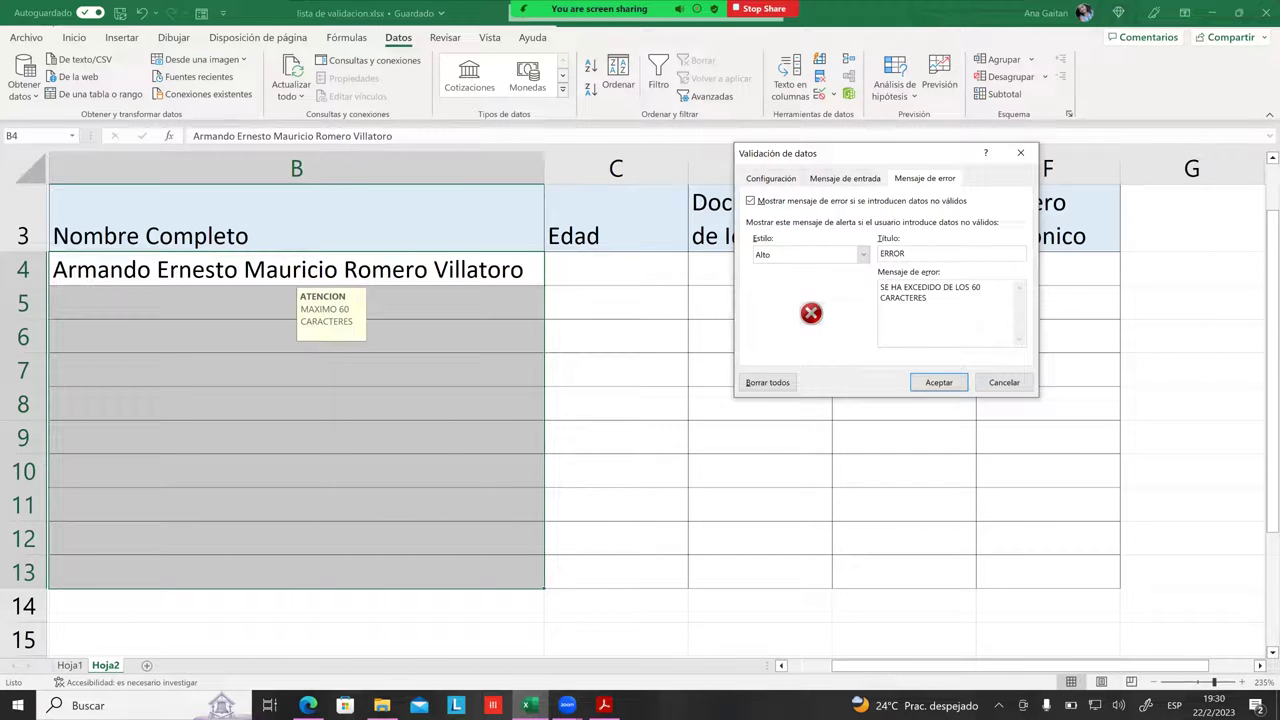
key("ctrl+shift+Left")
left_click(927, 298)
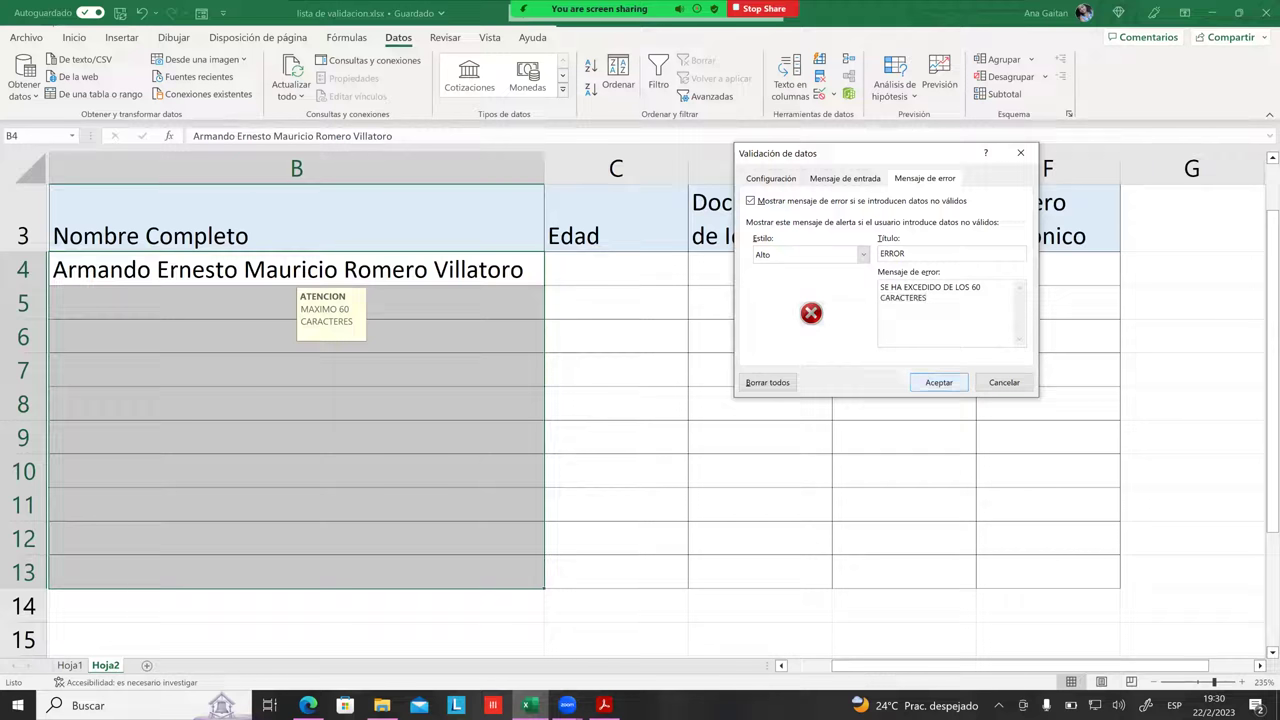
Step: Apply the alert and enter an over-60-character test string in B5
left_click(938, 382)
left_click(637, 411)
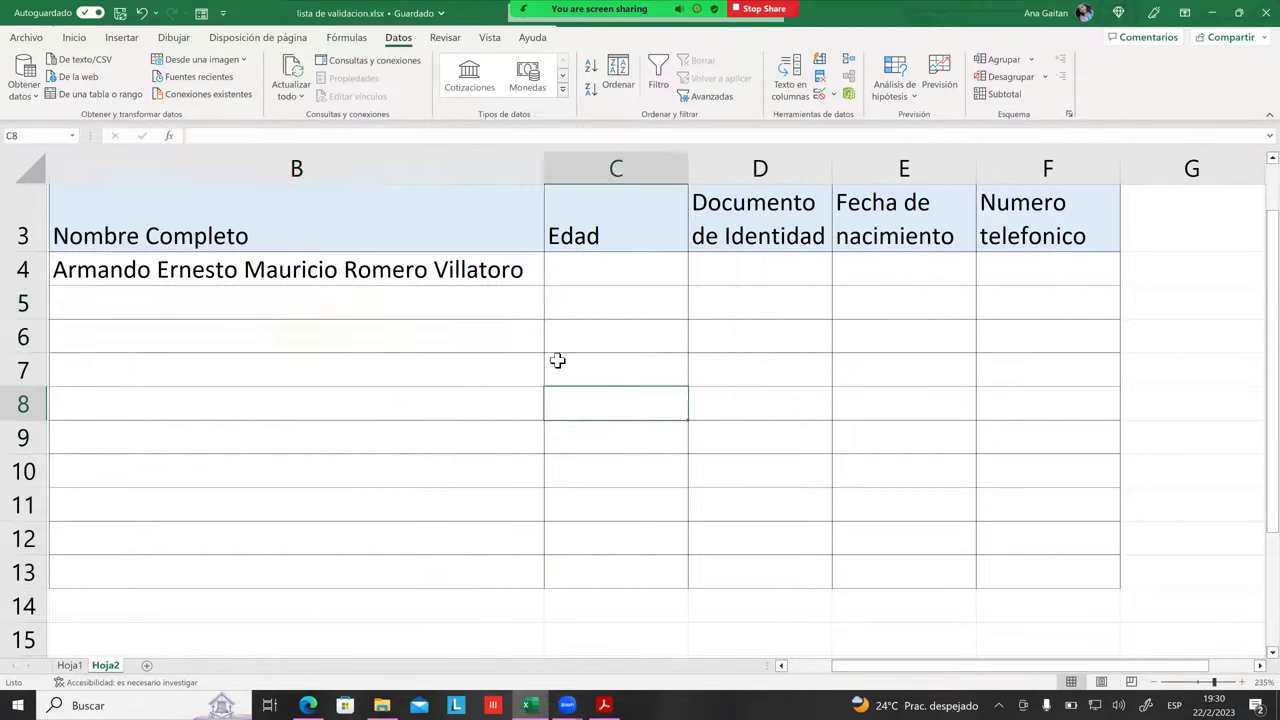
left_click(464, 316)
type("HIHIKHSHDASJFÑJSD")
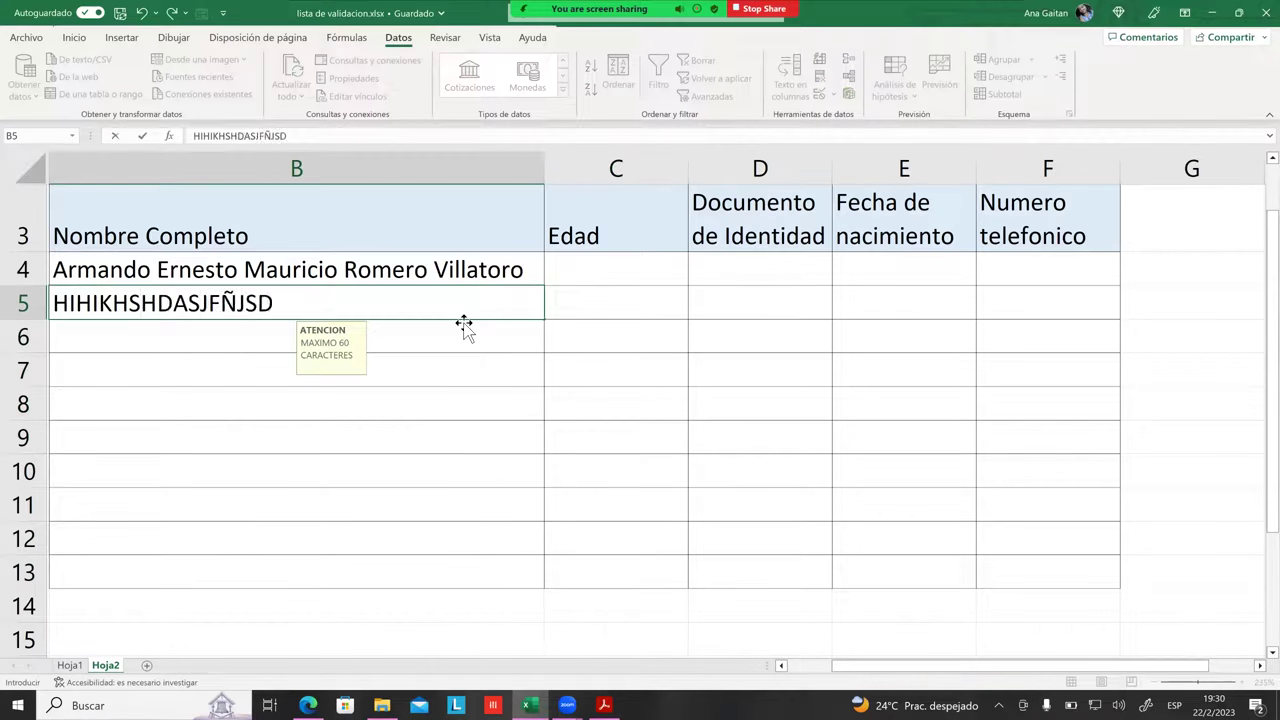
type("OFJPO KPOKPOJKPJ    JO")
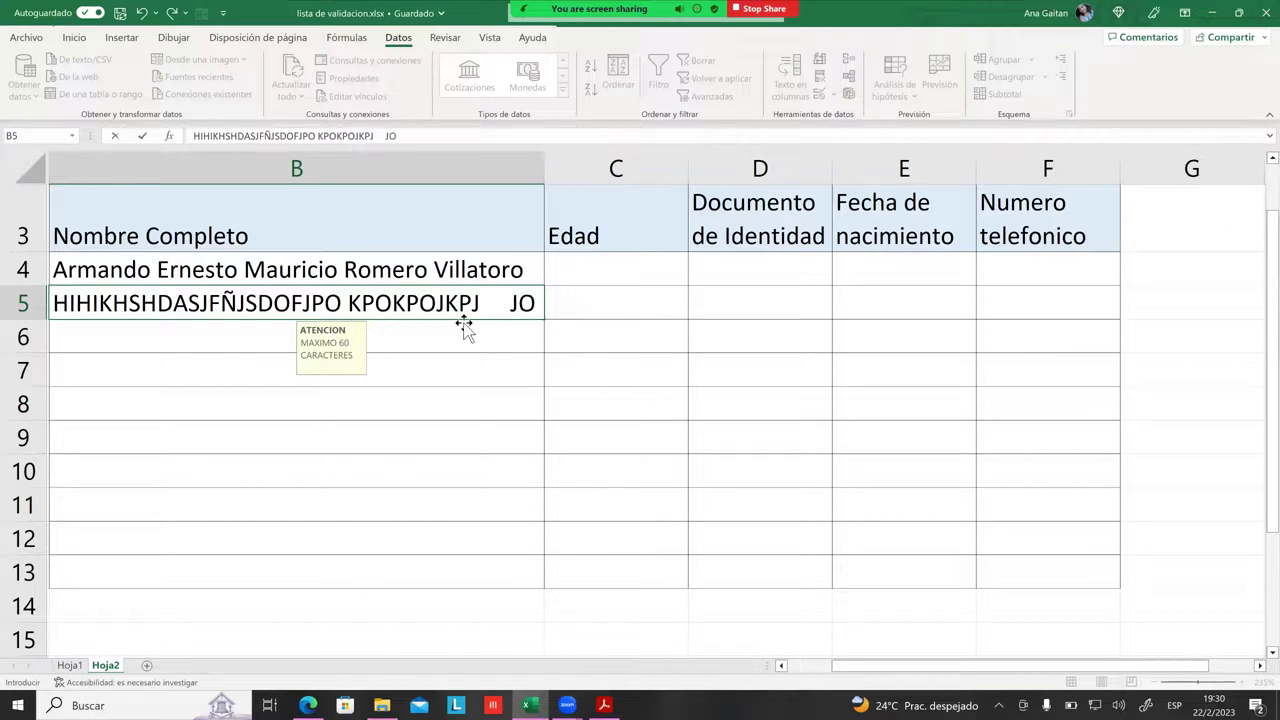
type("IJOIHOIHOÑIHÑOUHLIUGILUGLUIYFUFUYF")
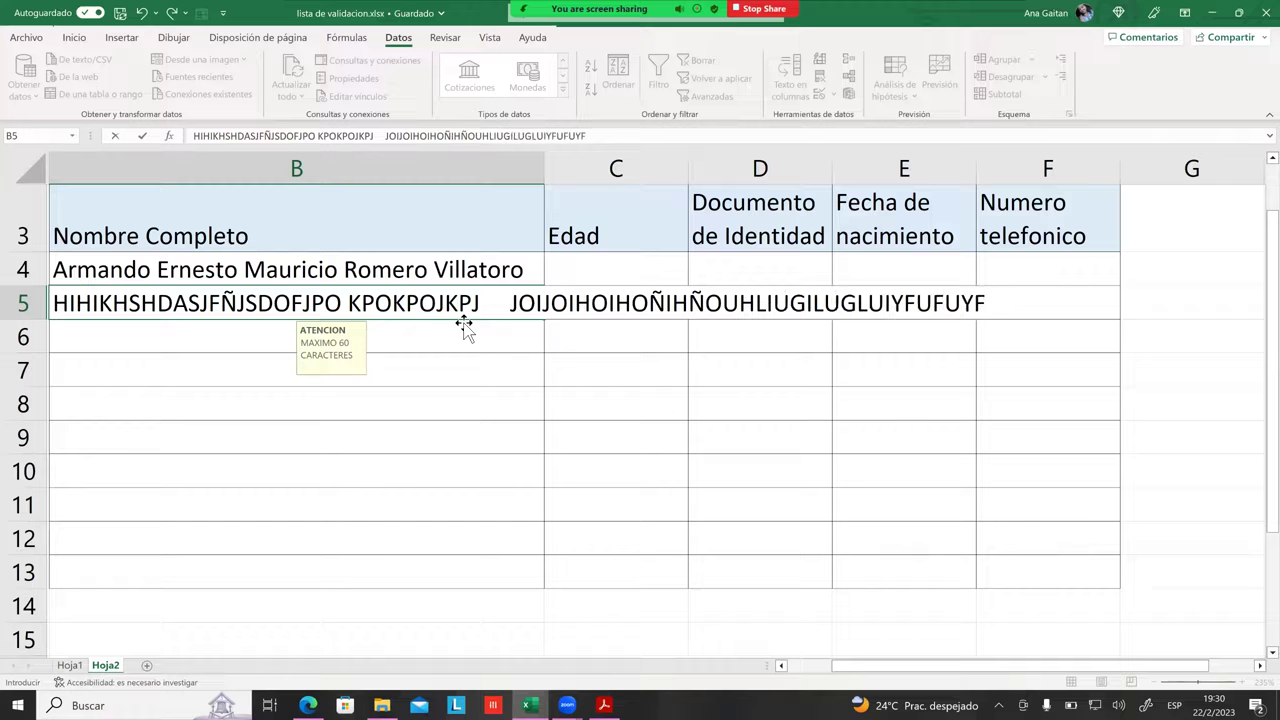
type("   HIGJGJGGUIIIII")
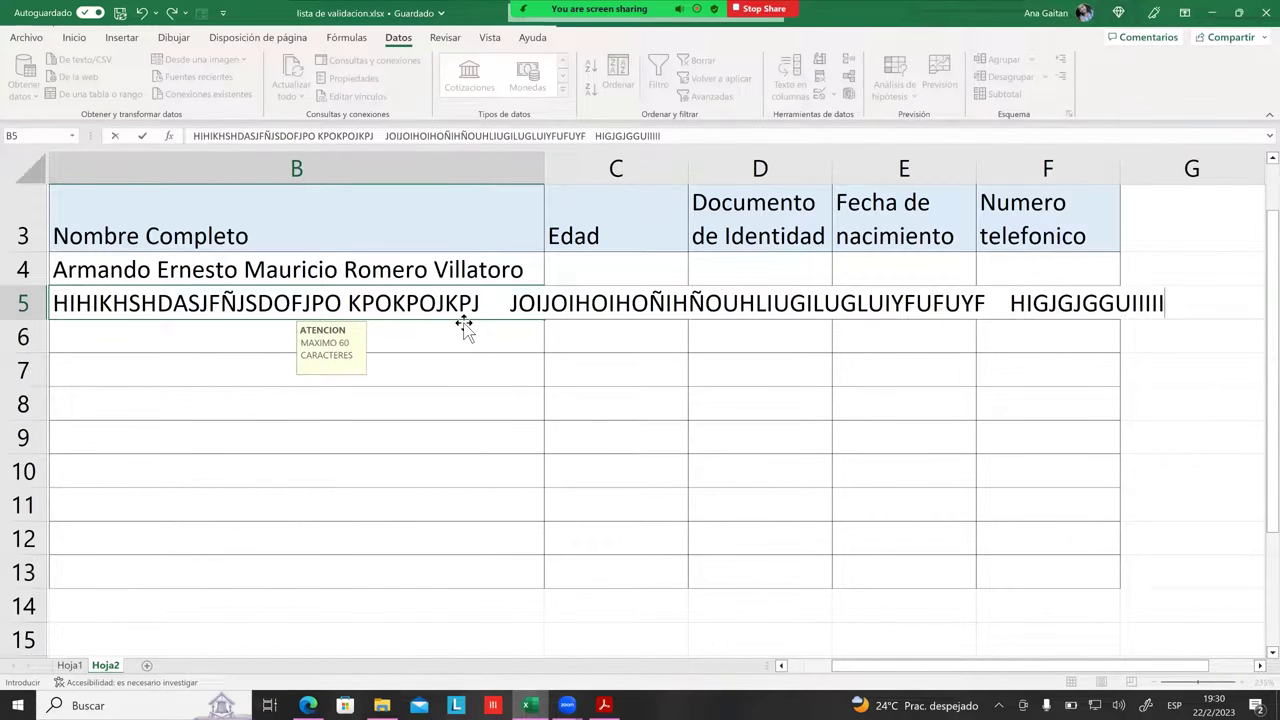
key("Return")
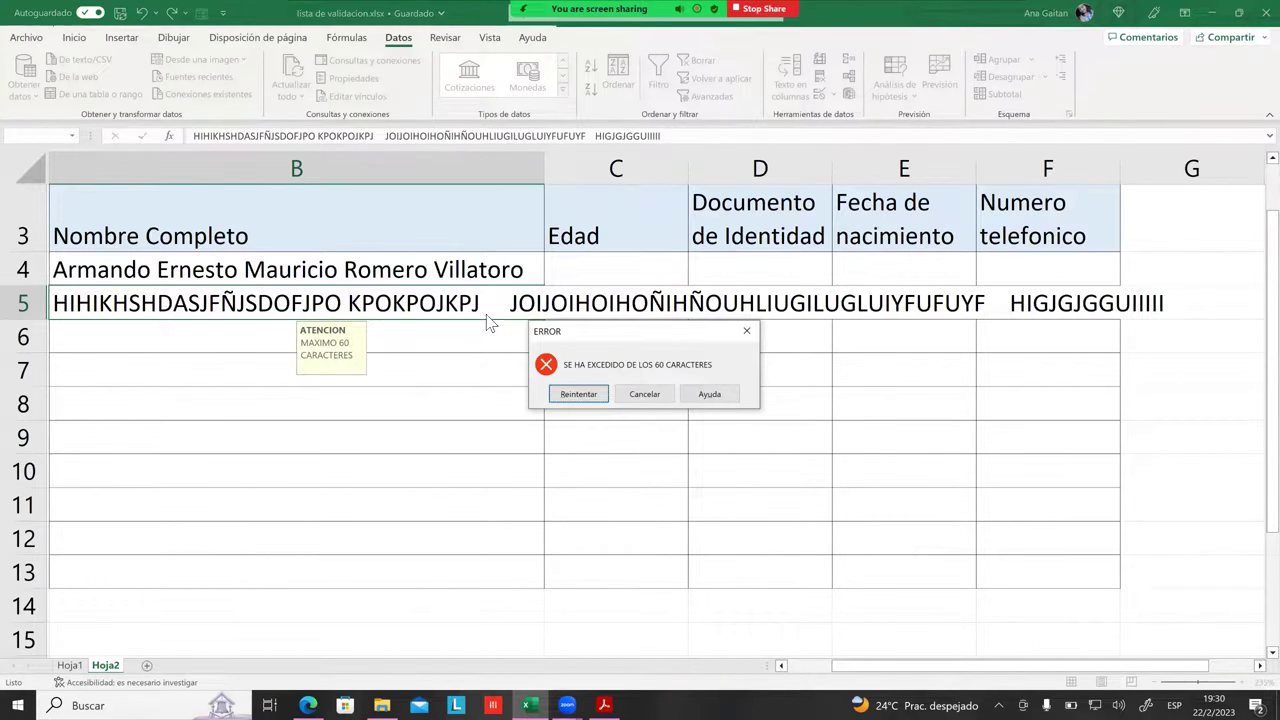
Step: Retry the rejected entry, trimming the B5 text so it is accepted
left_click_drag(575, 343, 556, 338)
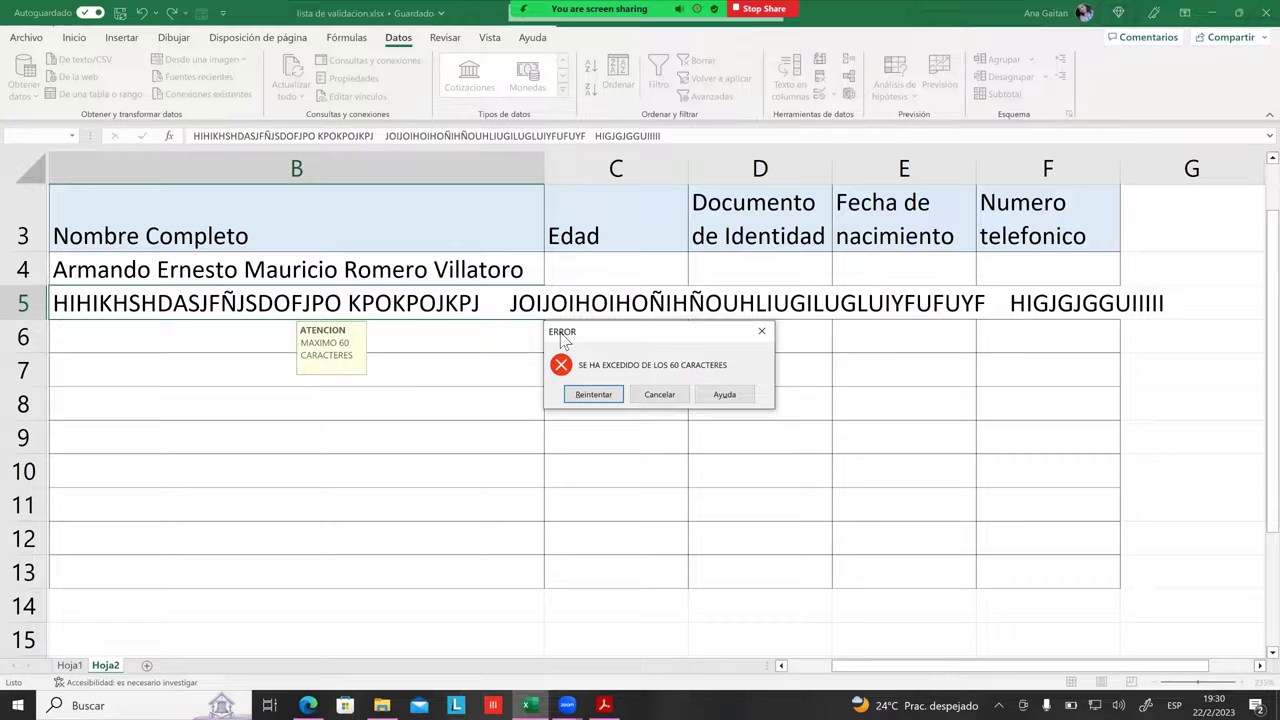
left_click_drag(578, 338, 628, 327)
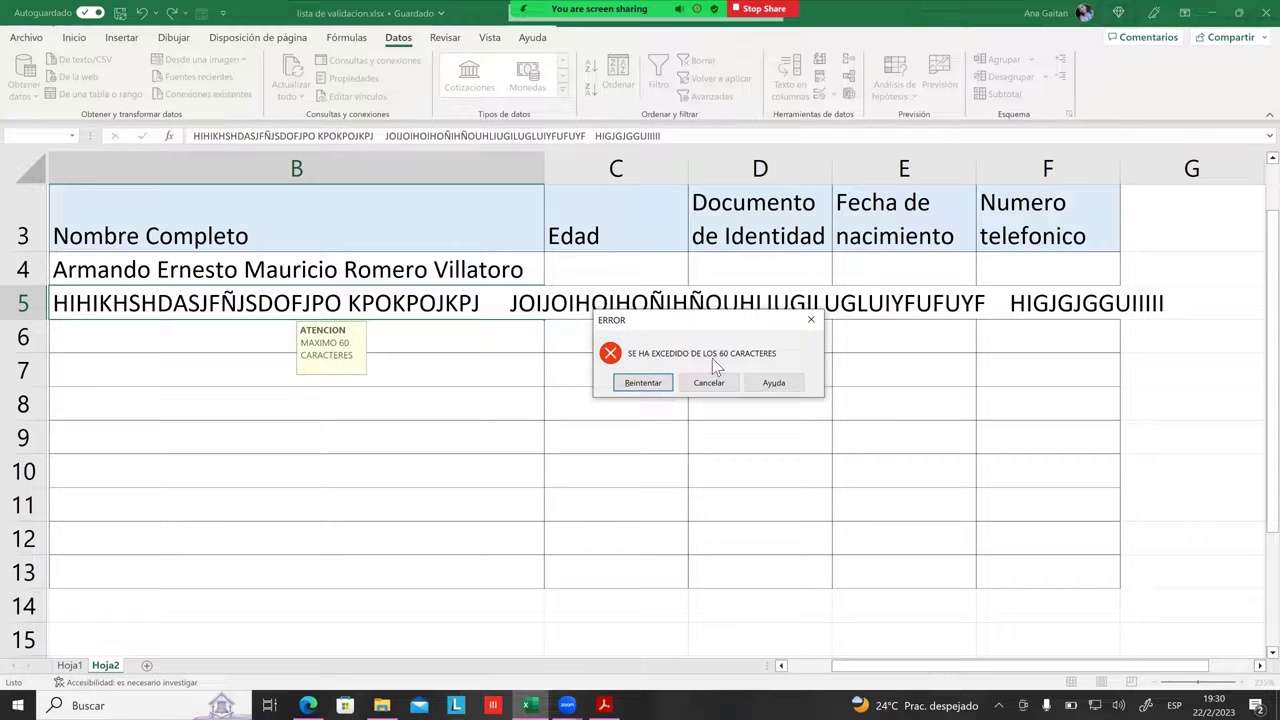
left_click(643, 383)
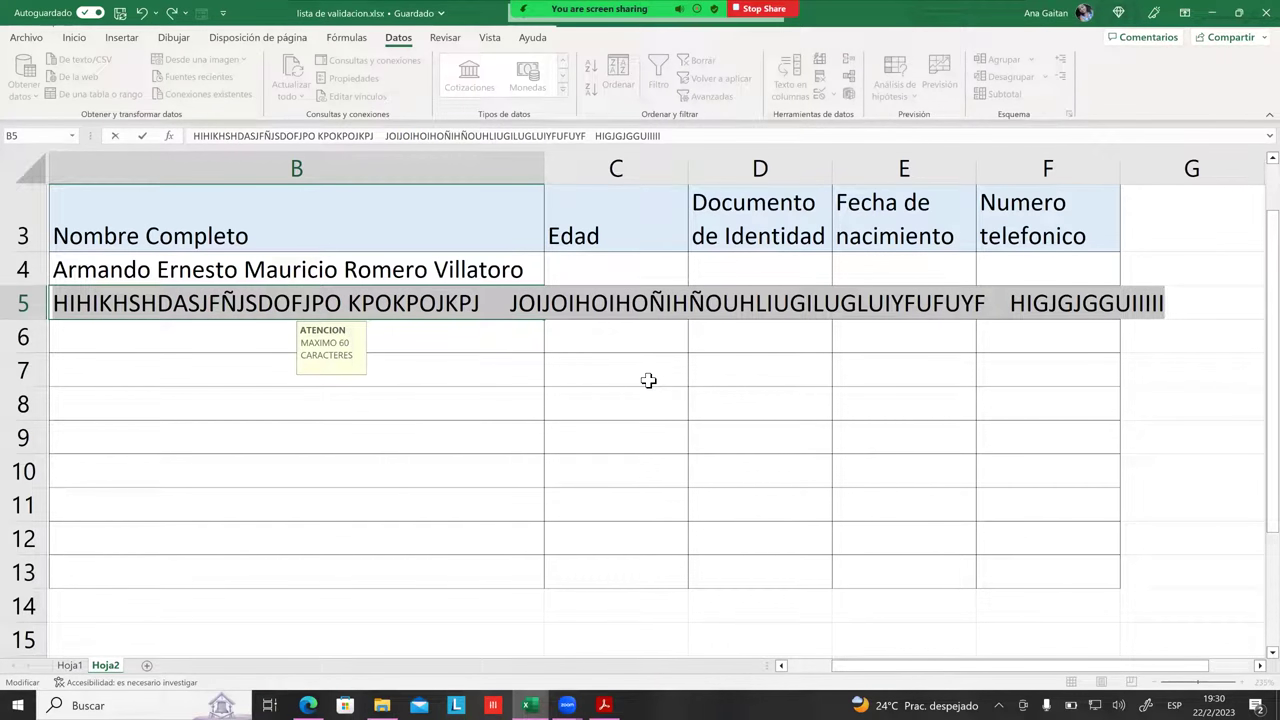
left_click(568, 300)
left_click(510, 303)
key("shift+End")
key("BackSpace")
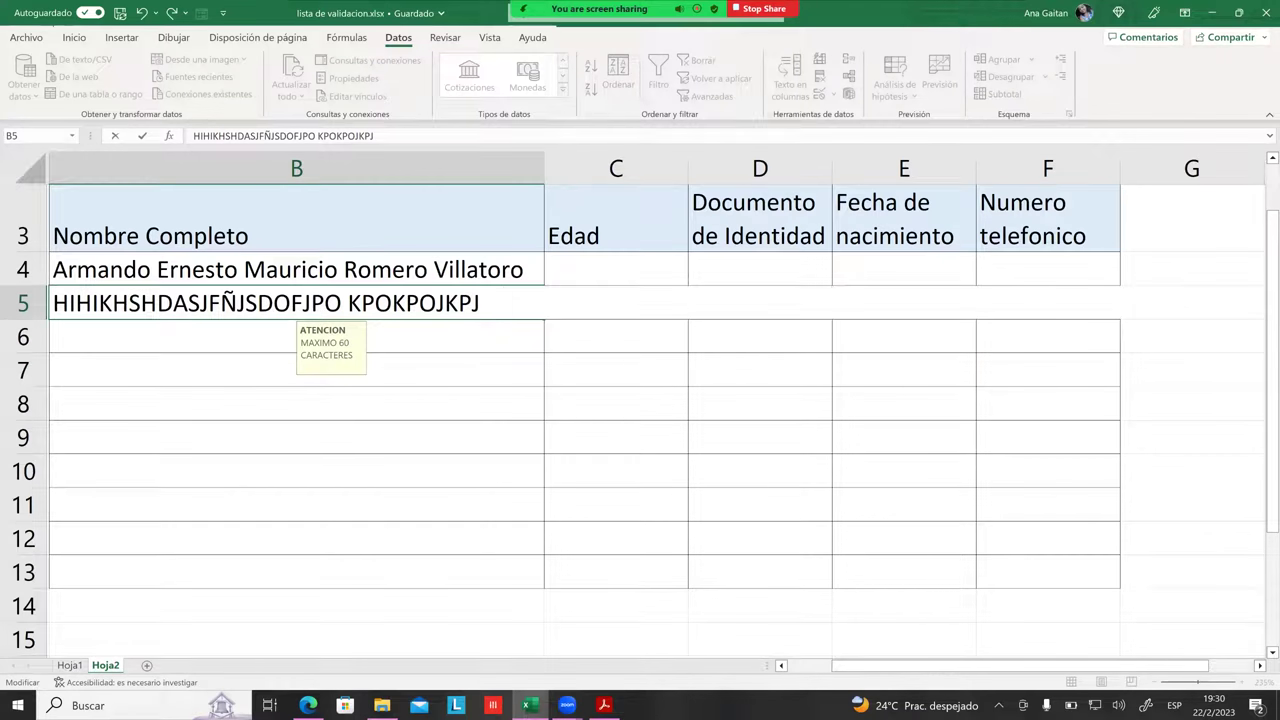
key("BackSpace")
key("BackSpace")
key("BackSpace")
key("BackSpace")
key("Return")
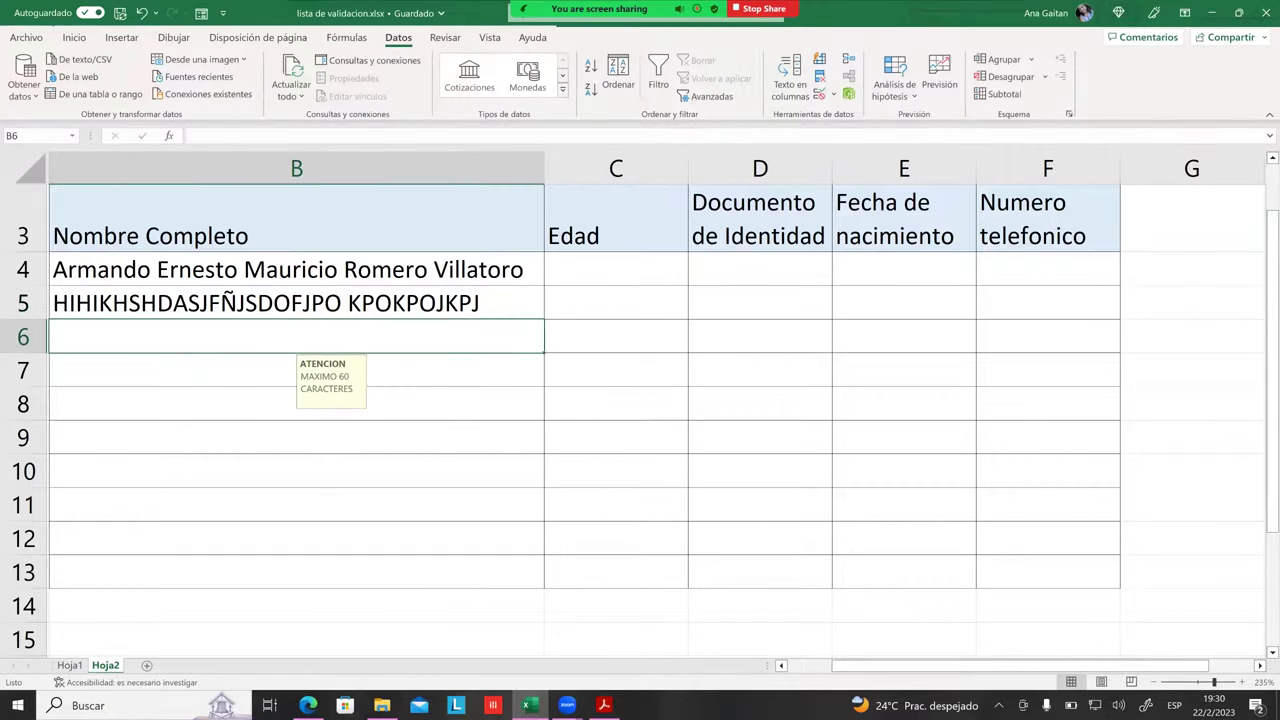
Step: Delete the test entry so B5 is empty again
left_click(525, 367)
left_click(480, 312)
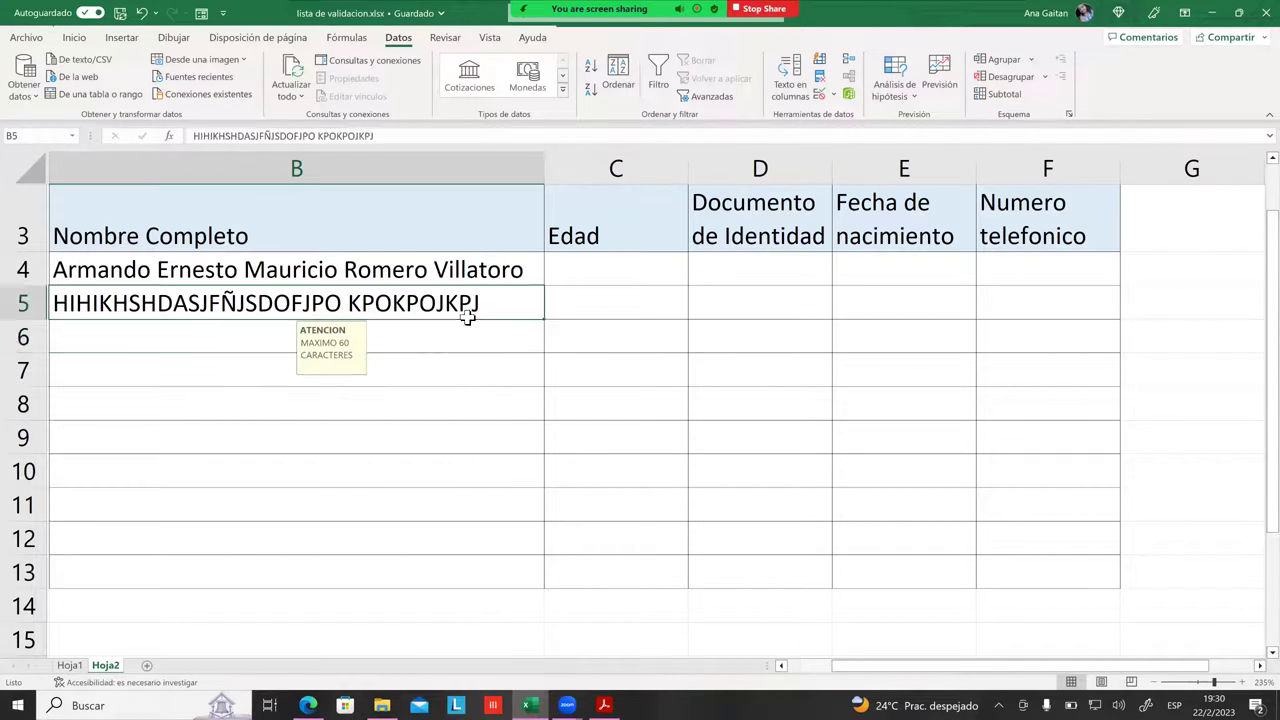
left_click(447, 280)
left_click(447, 304)
key("Delete")
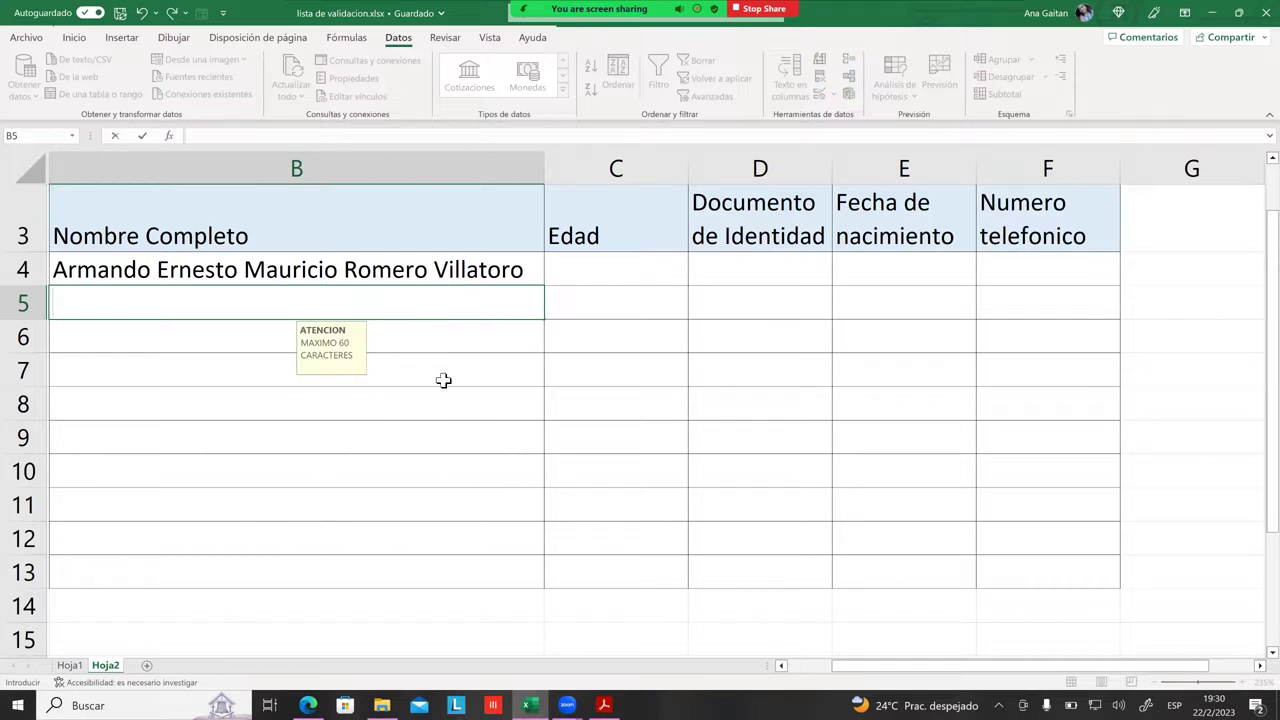
left_click(740, 394)
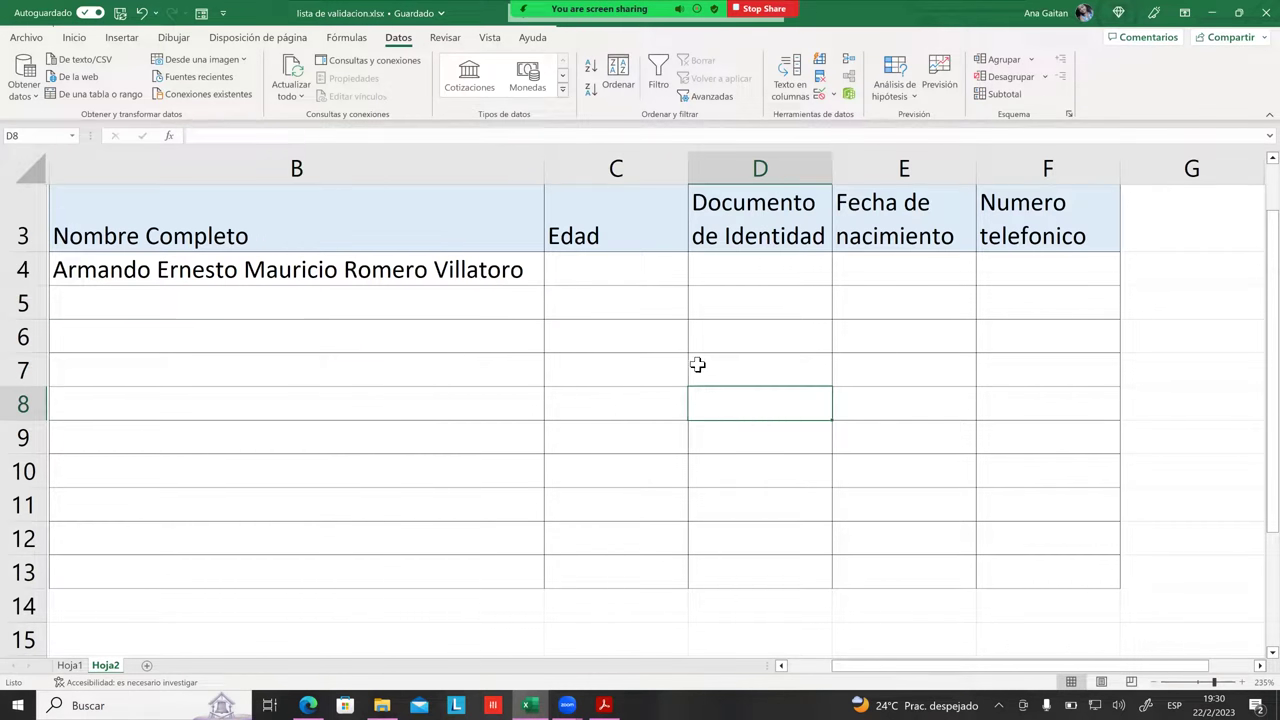
Step: Select the Edad cells C4:C13
scroll(697, 365, "up", 1)
left_click(654, 330)
left_click(645, 430)
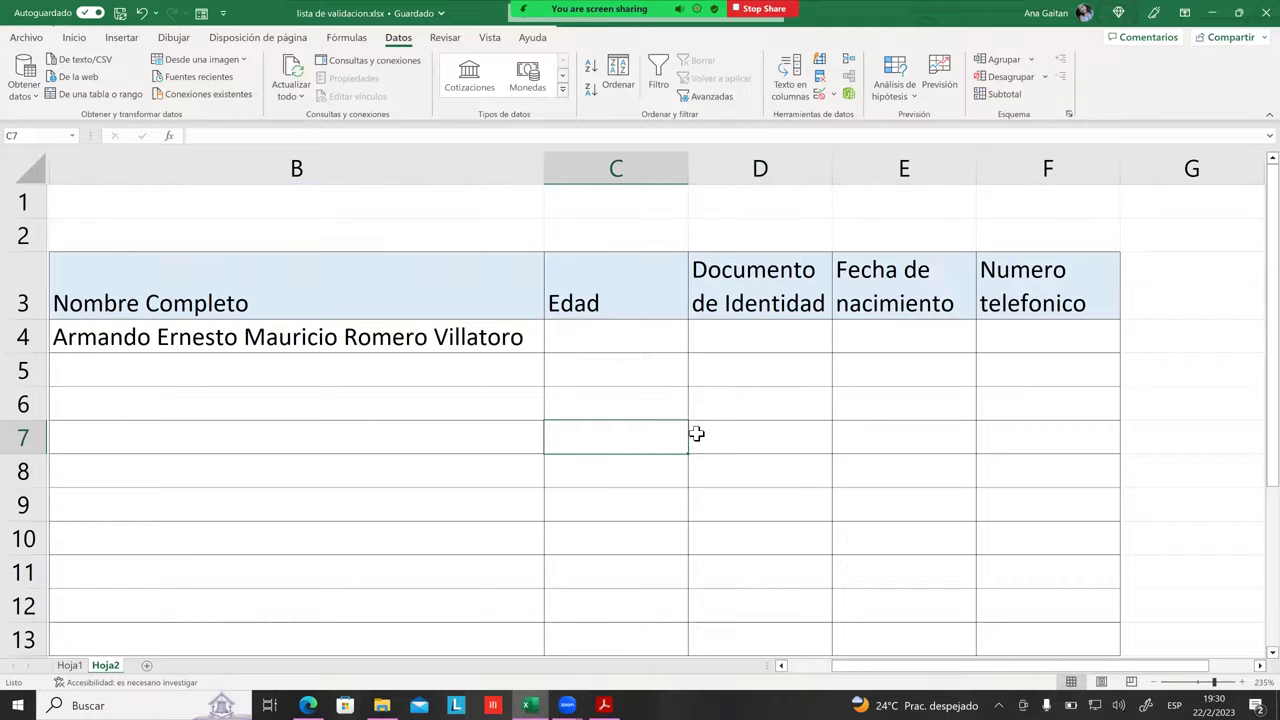
scroll(697, 415, "down", 2)
scroll(690, 414, "up", 2)
left_click(656, 396)
left_click_drag(626, 346, 660, 575)
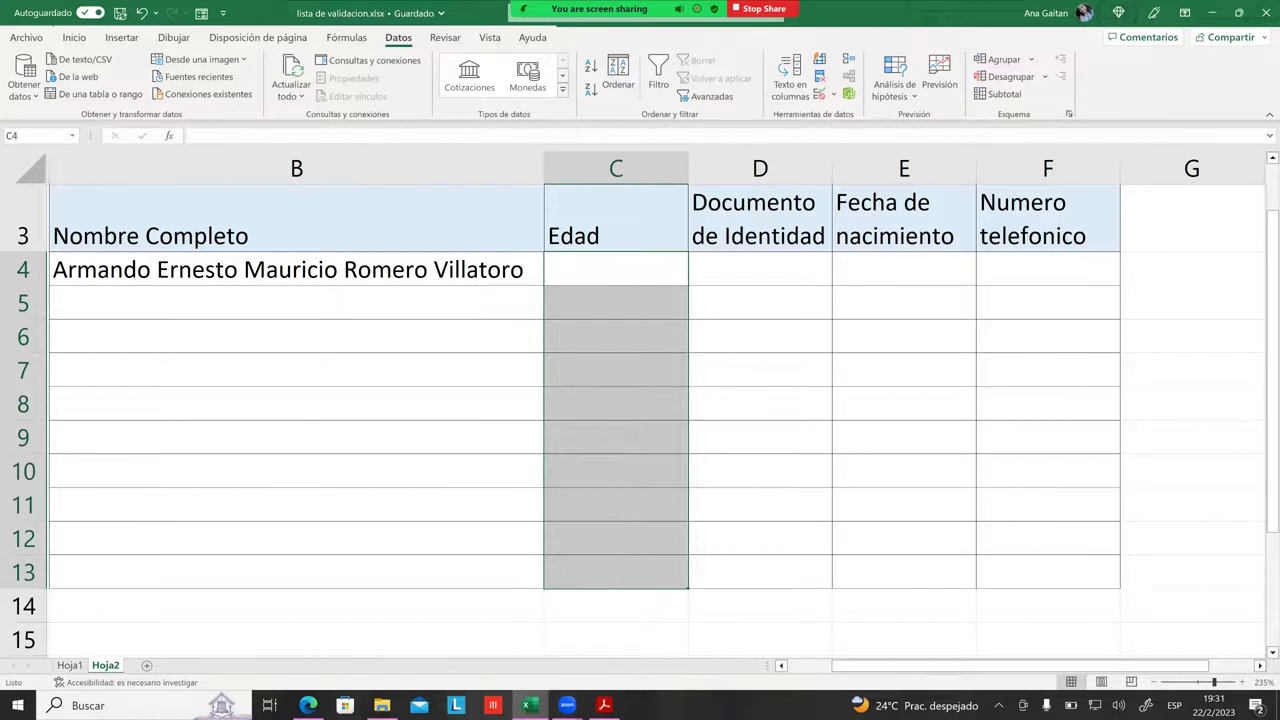
Step: In Validación de datos, set Permitir to Número entero with Datos entre
left_click(819, 96)
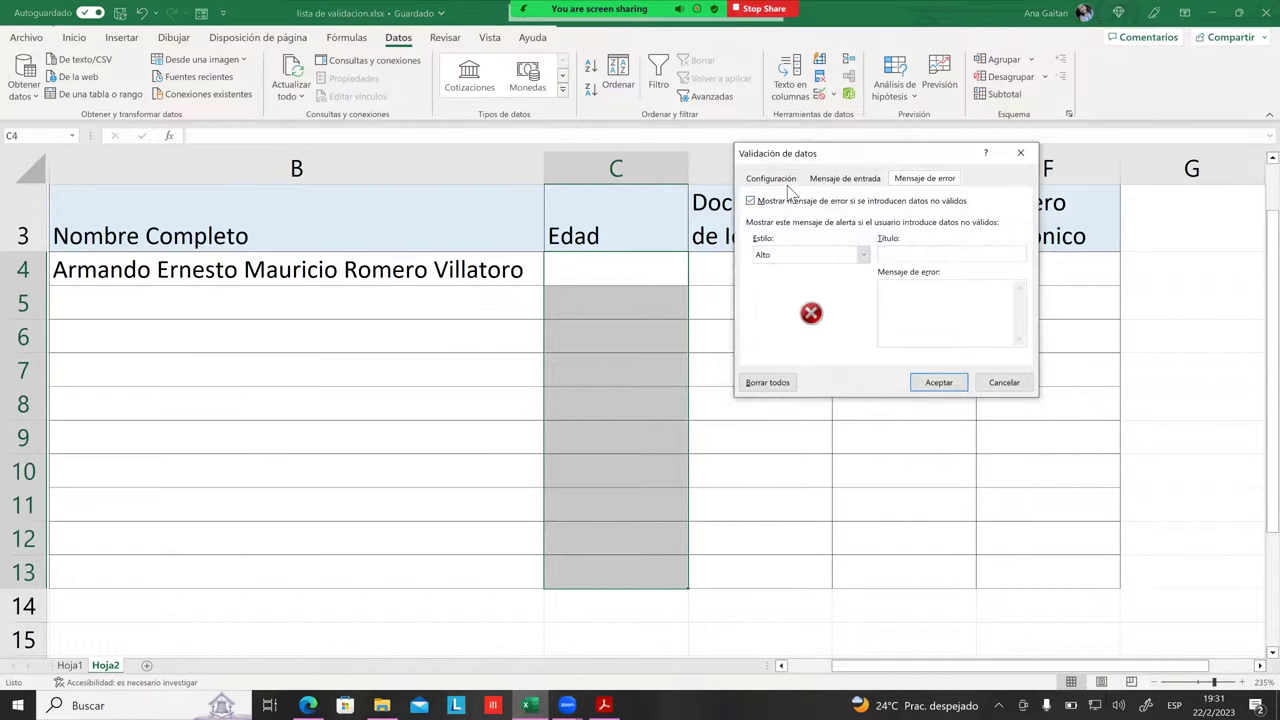
left_click(771, 179)
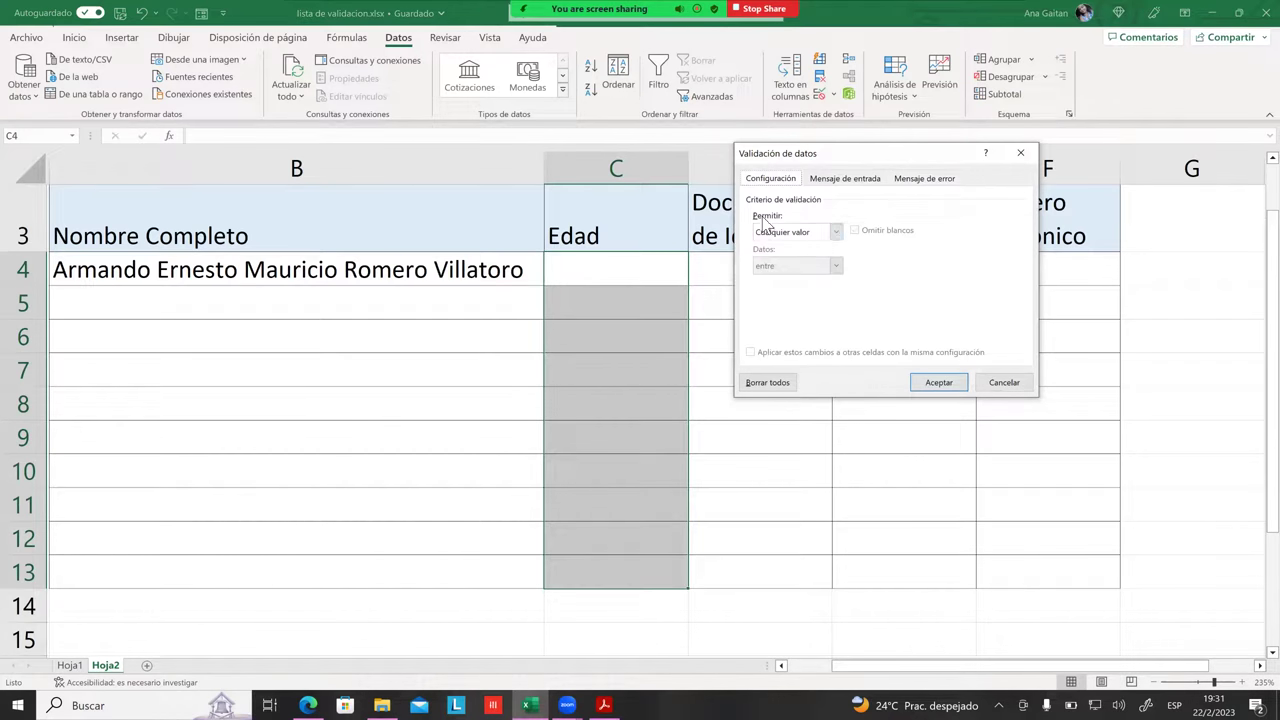
left_click(835, 232)
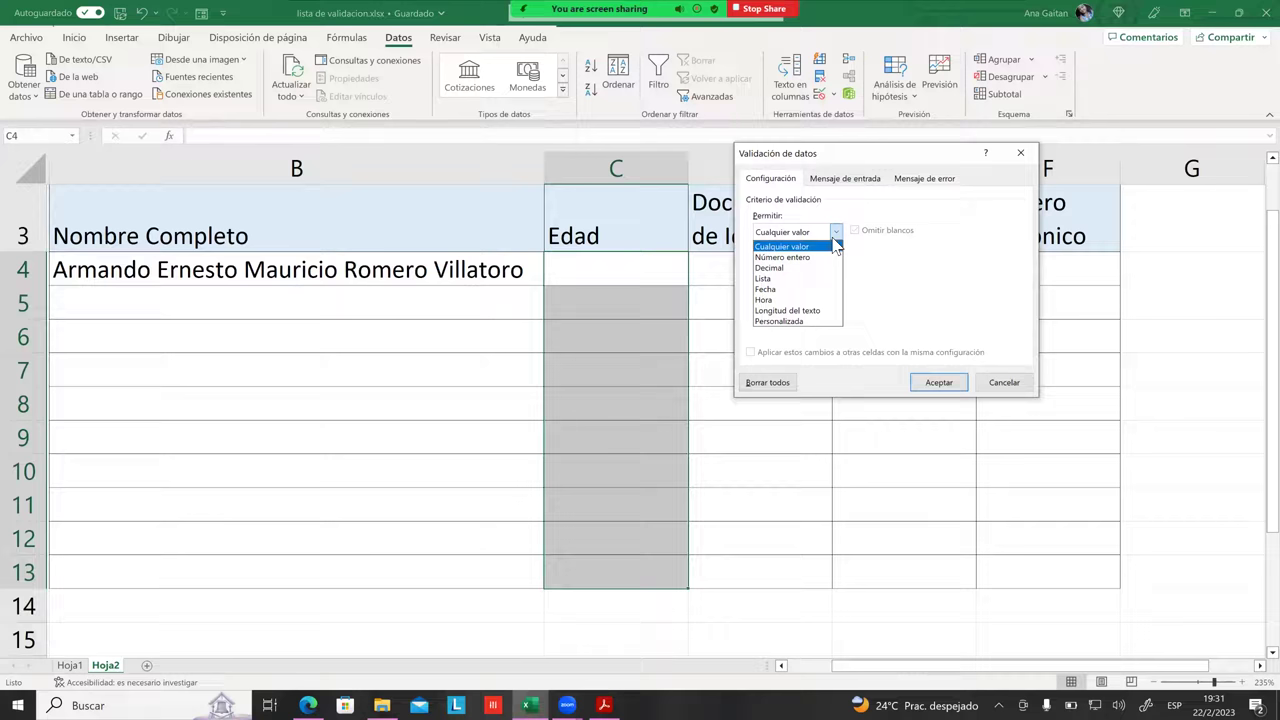
left_click(767, 262)
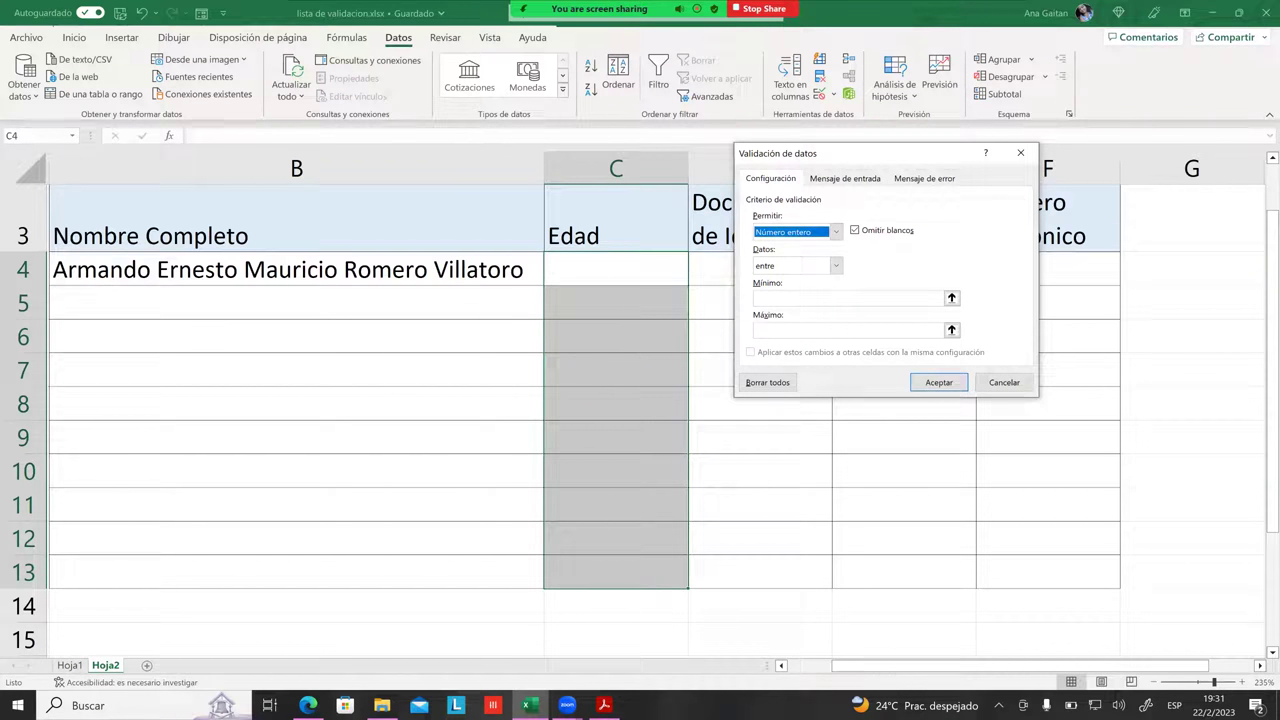
left_click(835, 267)
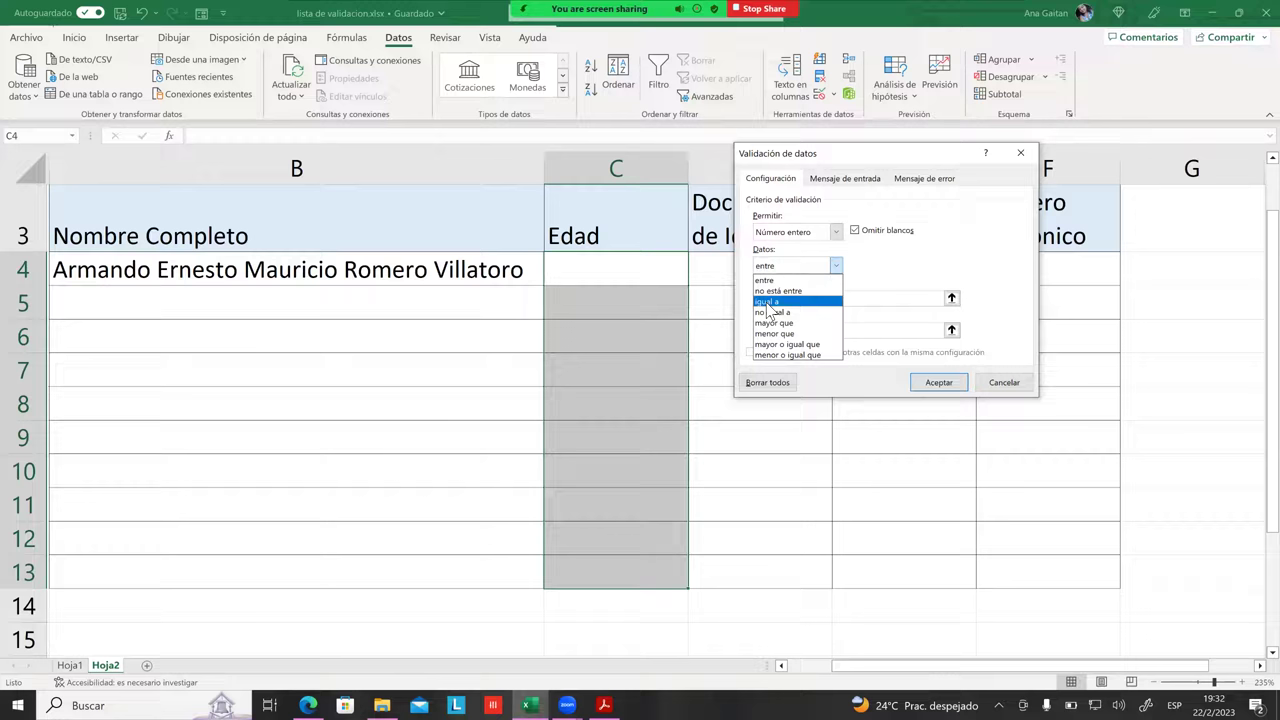
left_click(765, 280)
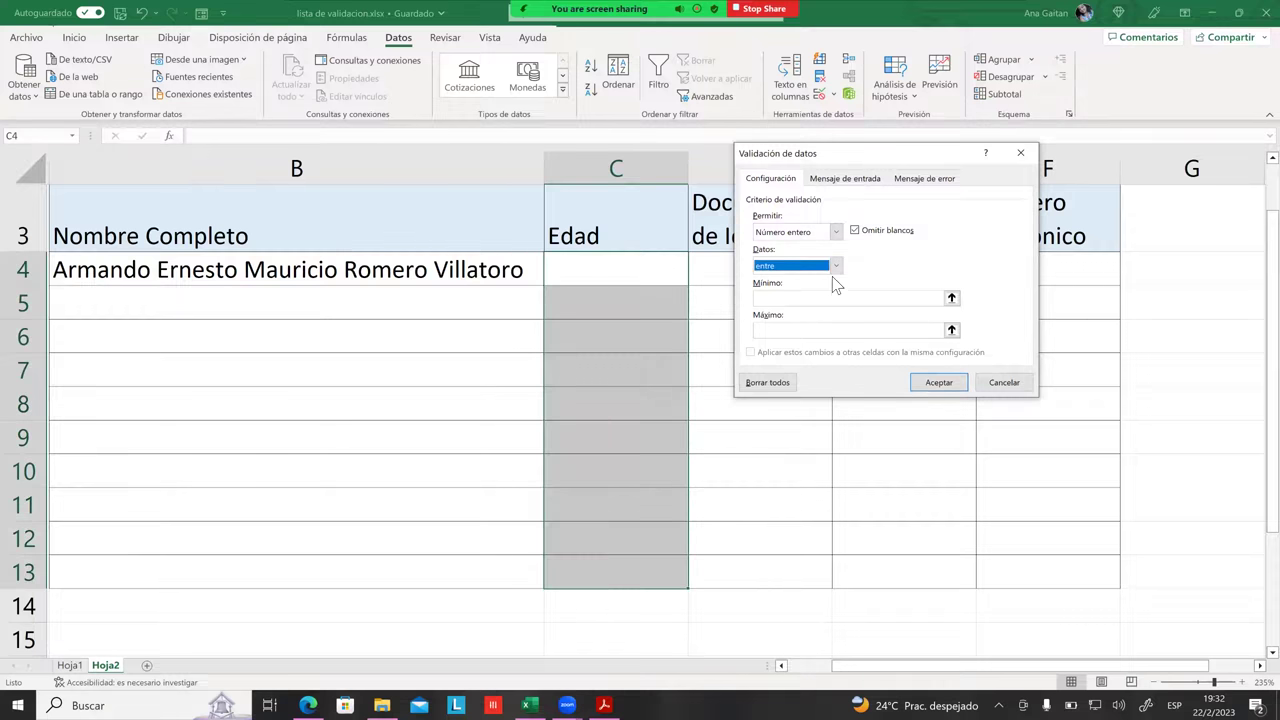
Step: Enter Mínimo 18 and Máximo 60 for the Edad whole-number rule
left_click(843, 300)
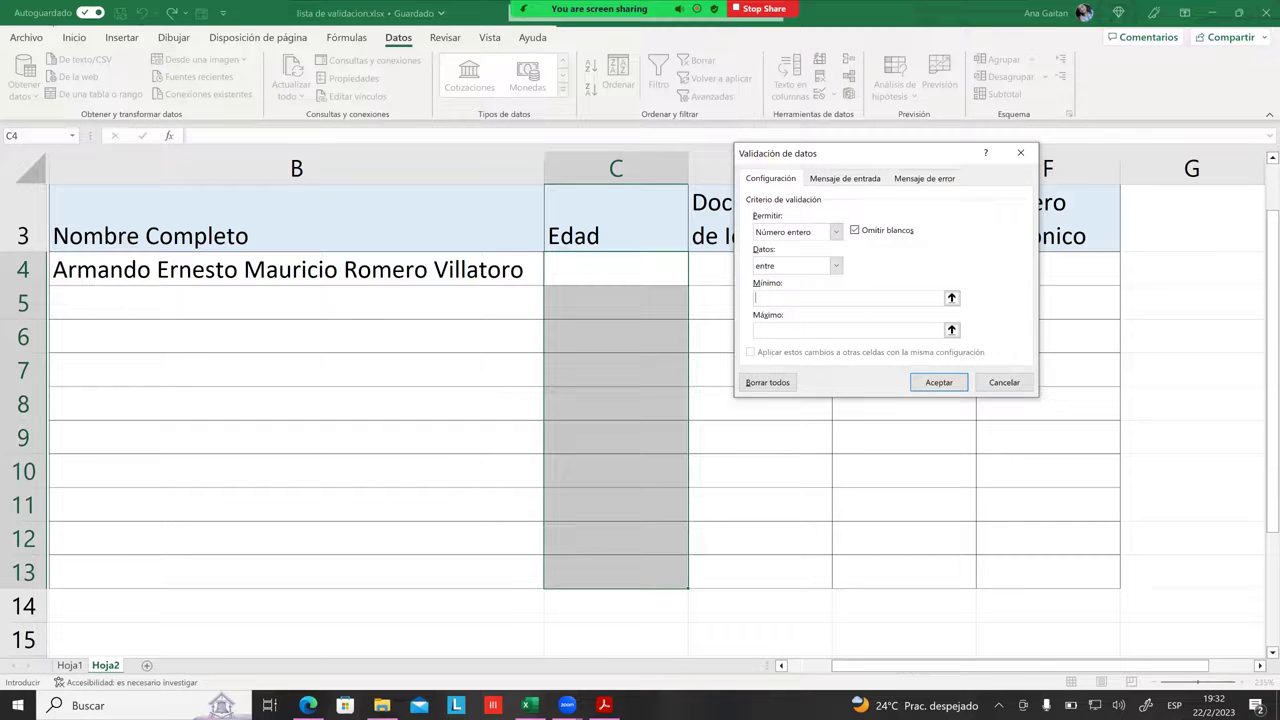
type("8")
type("60")
left_click(838, 180)
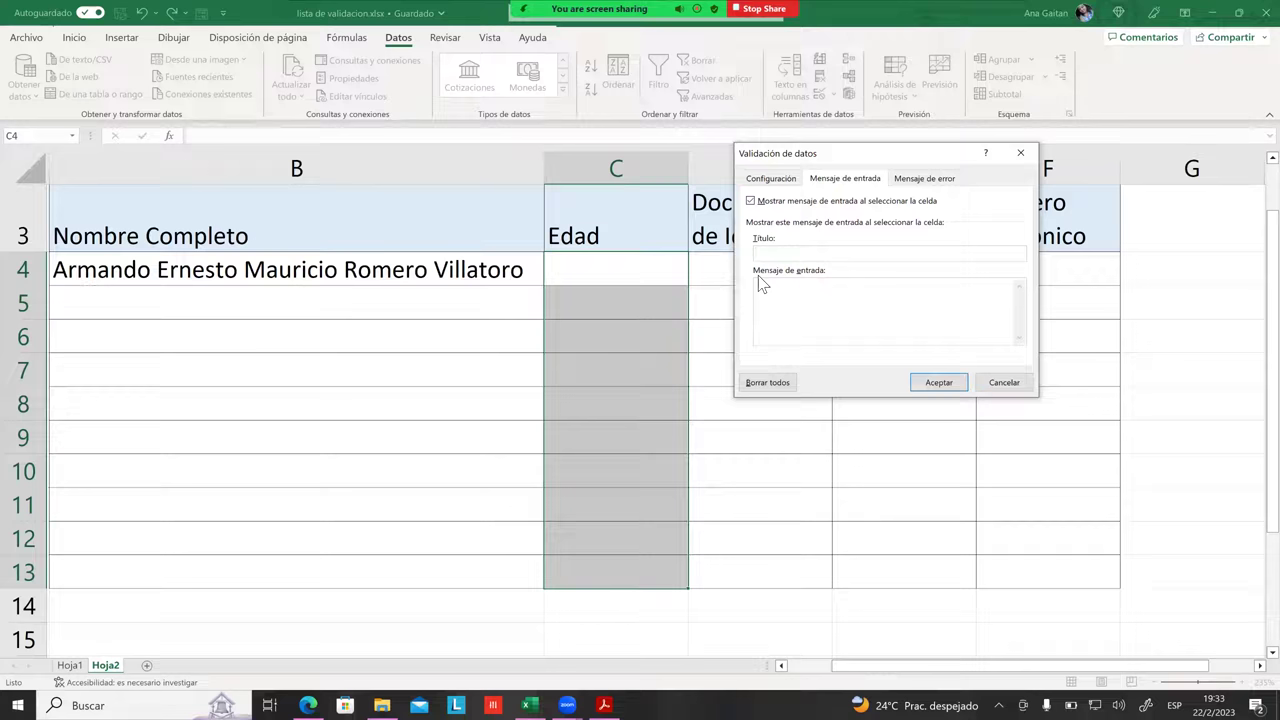
Step: Add input message EDAD CORRESPONDIENTE reading 'INGRESE EDADES ENTRE 18 Y 60' to the age cells
type("CORRESPONDIENTE")
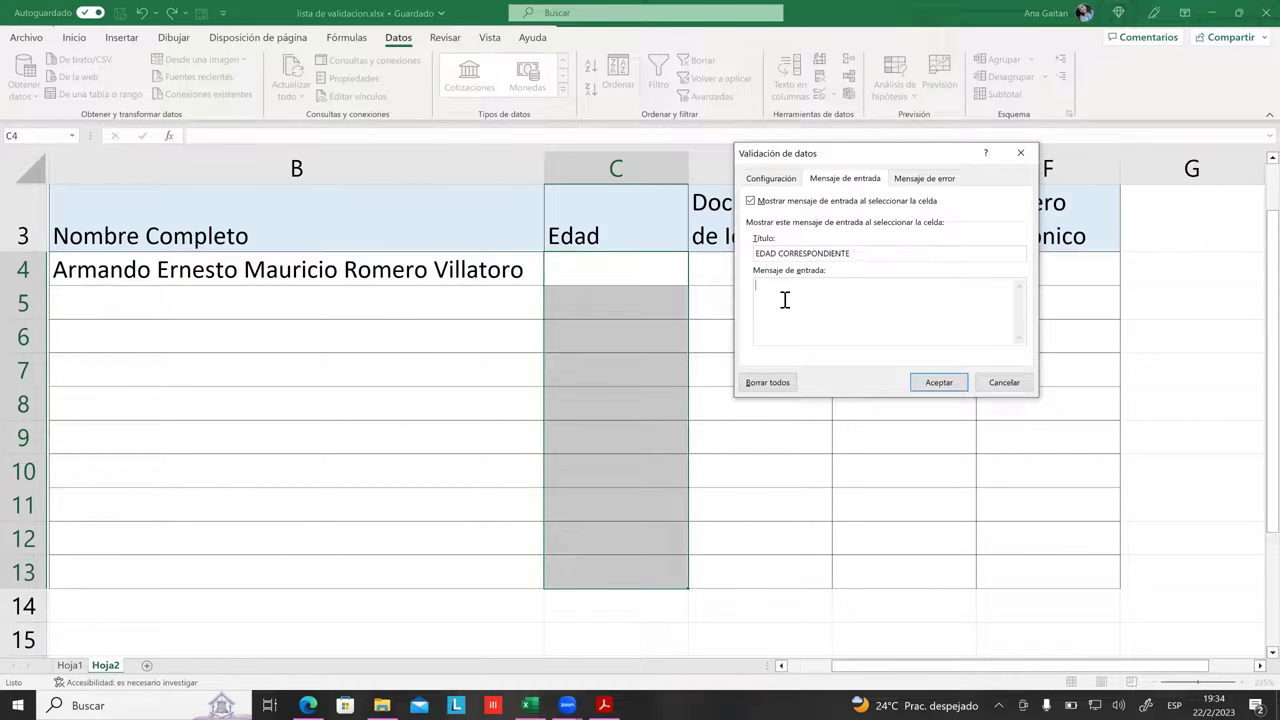
type("INGRESE EDADES ENTRE 108 Y 60 AÑOS DE EDAD")
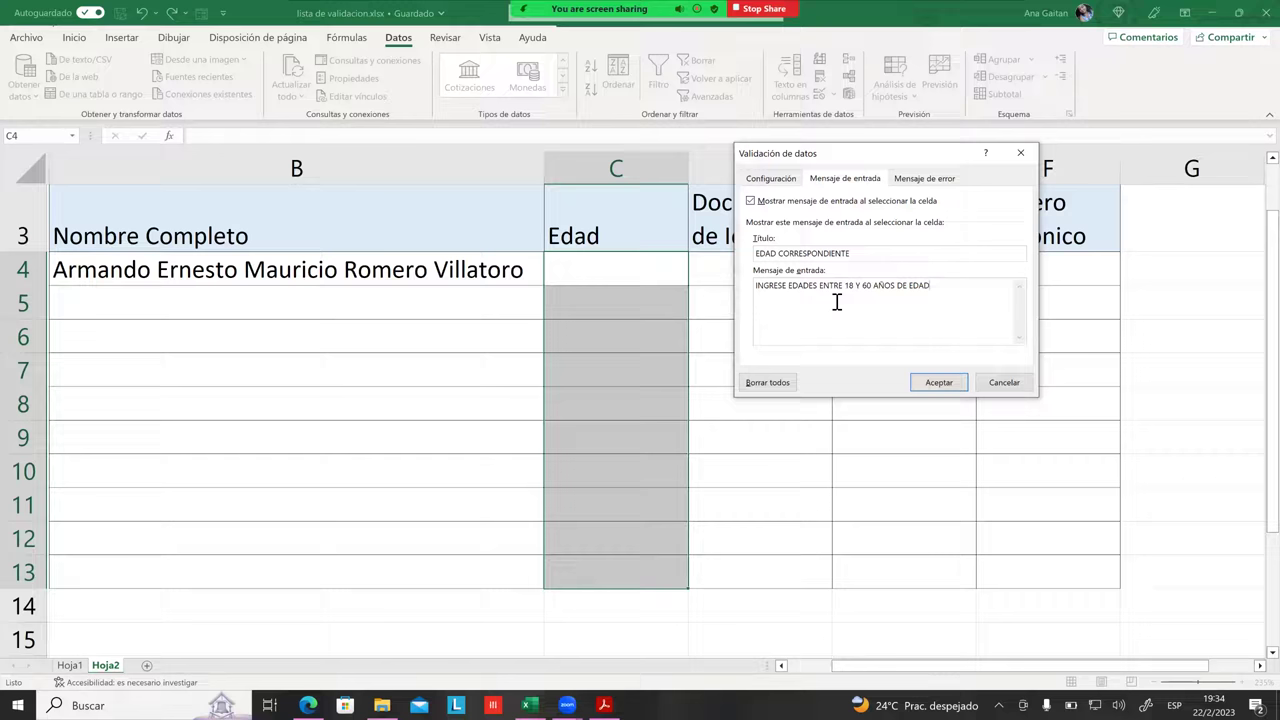
key("BackSpace")
key("BackSpace")
key("BackSpace")
key("BackSpace")
key("BackSpace")
key("BackSpace")
key("BackSpace")
key("BackSpace")
key("BackSpace")
key("BackSpace")
key("BackSpace")
key("BackSpace")
key("ctrl+Tab")
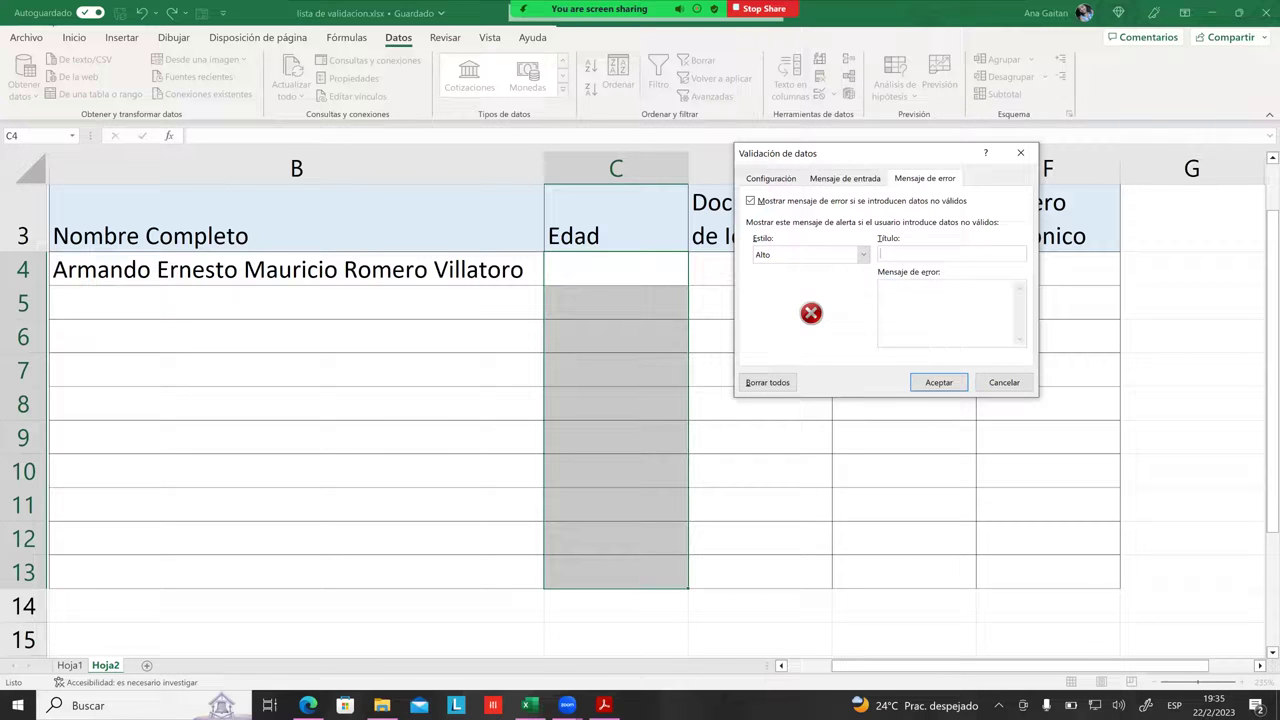
Step: Enter the alert title 'ERROR' and message 'RECUERDE QUE EL RANGO VALIDO PARA APLICAR ES ENTRE 18 Y 60 AÑOS'
type("ERRORN")
key("BackSpace")
key("BackSpace")
type("NO SE P")
type("ER")
key("BackSpace")
key("ctrl+a")
key("BackSpace")
type("RECUER")
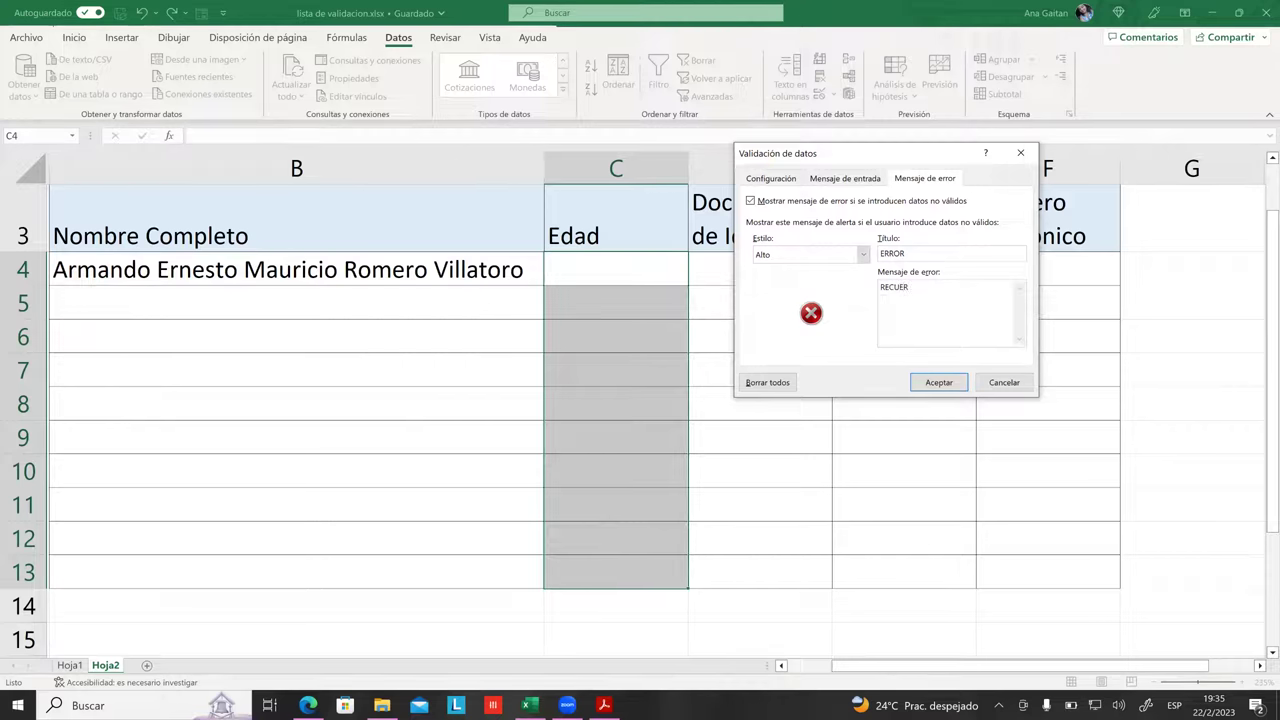
type("DE QUE EL RANGO VALIDO PARA APLICAR ES")
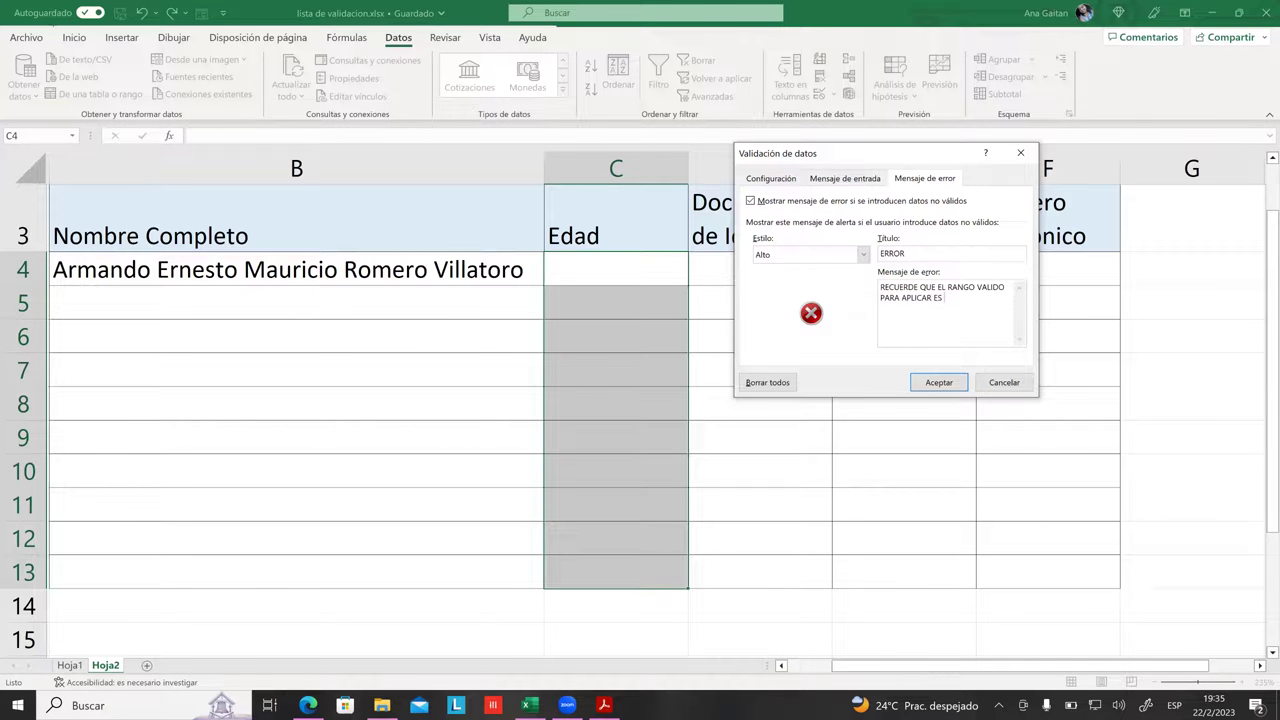
type(" ENTRE")
type("18 Y 60")
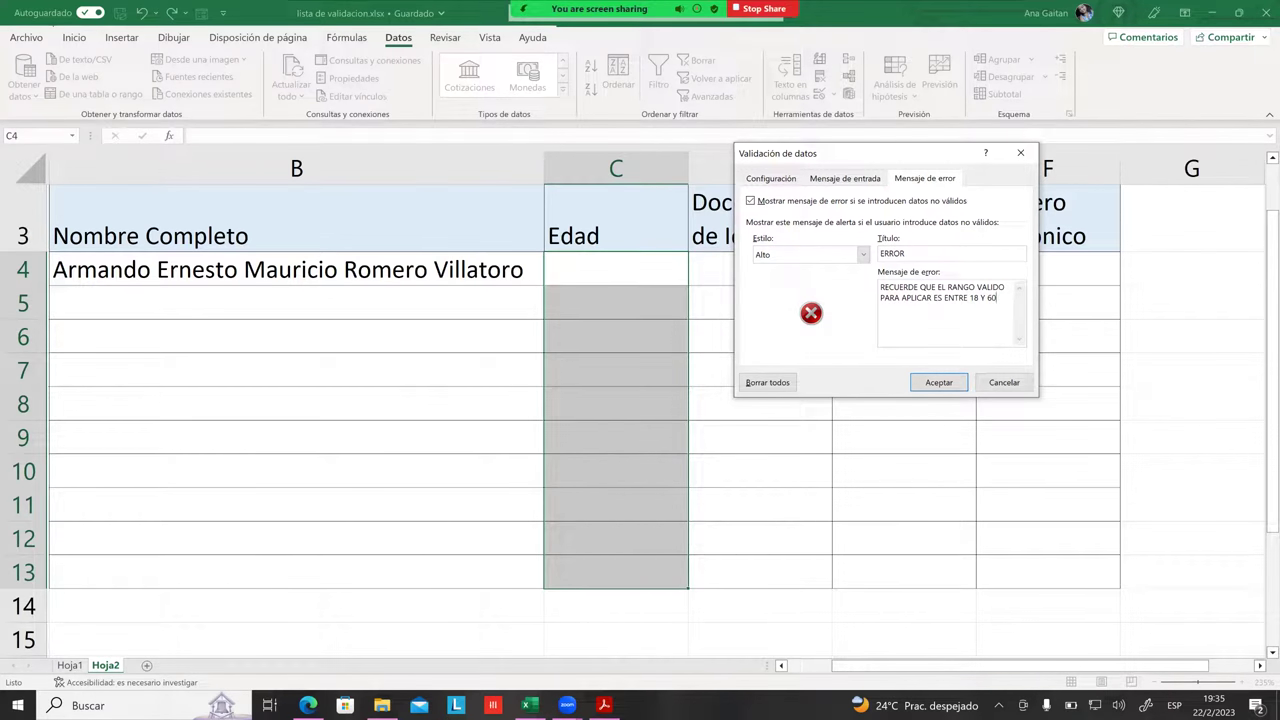
type("AÑOS")
Step: Apply the age rule, enter 17 in C4, and cancel the rejection
left_click(938, 382)
left_click(930, 376)
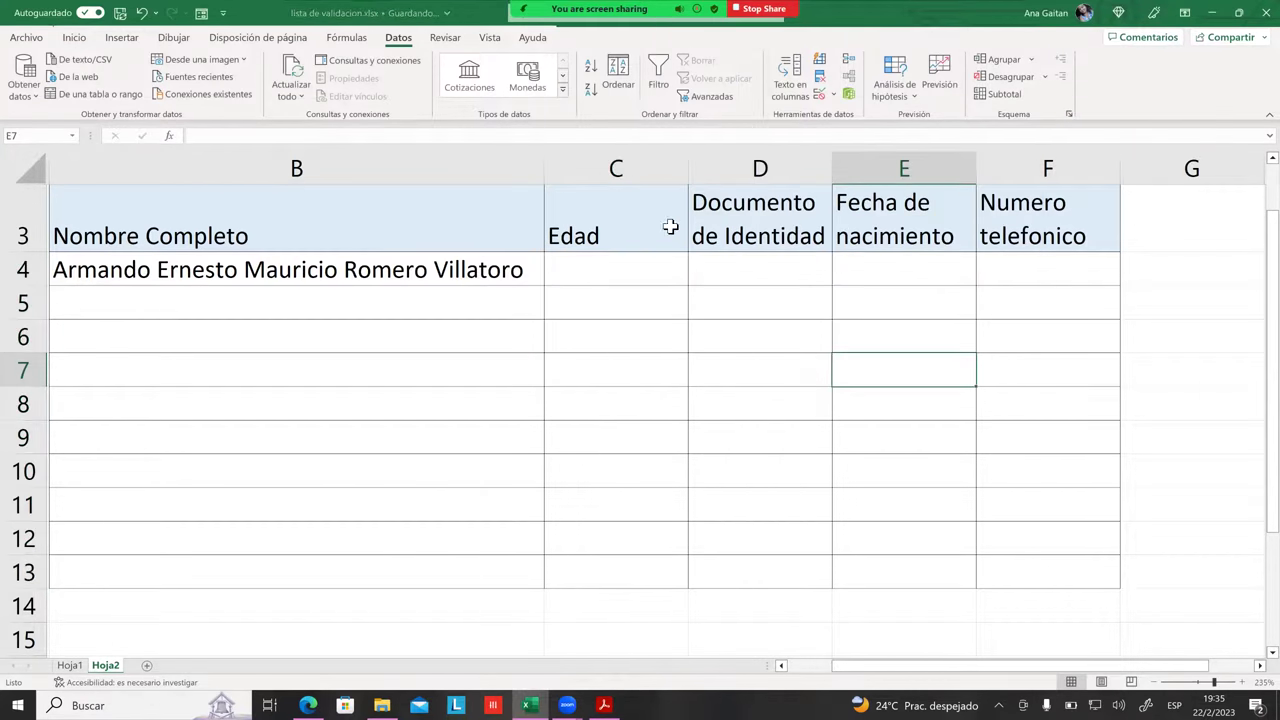
left_click(606, 263)
type("17")
key("Return")
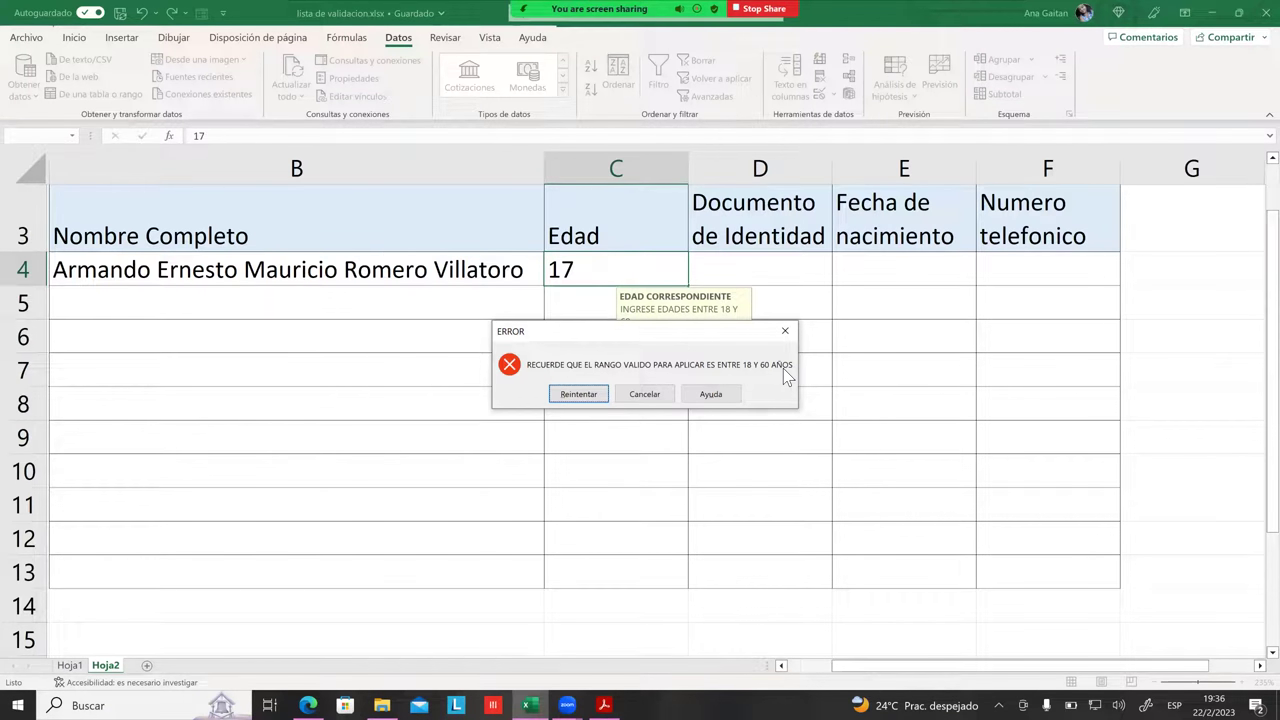
left_click(645, 394)
Step: Check the input messages on C8 and C6, then enter the valid age 25 in C4
left_click(625, 392)
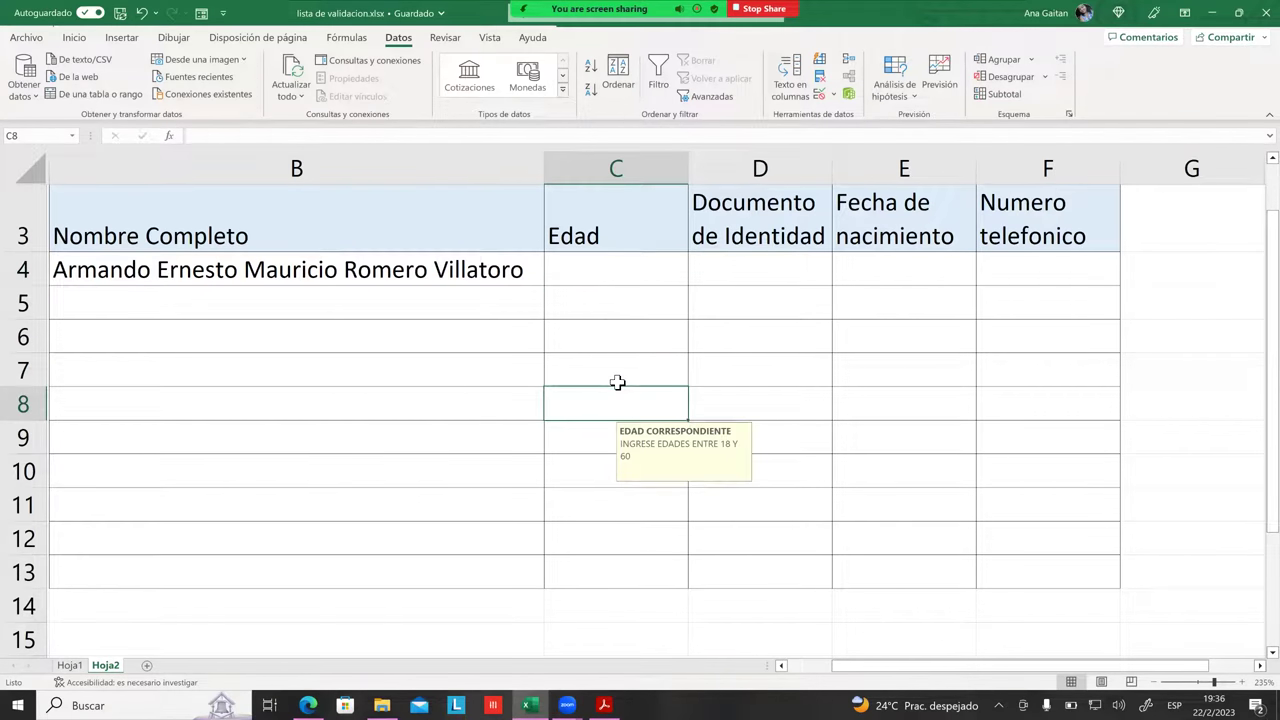
left_click(622, 336)
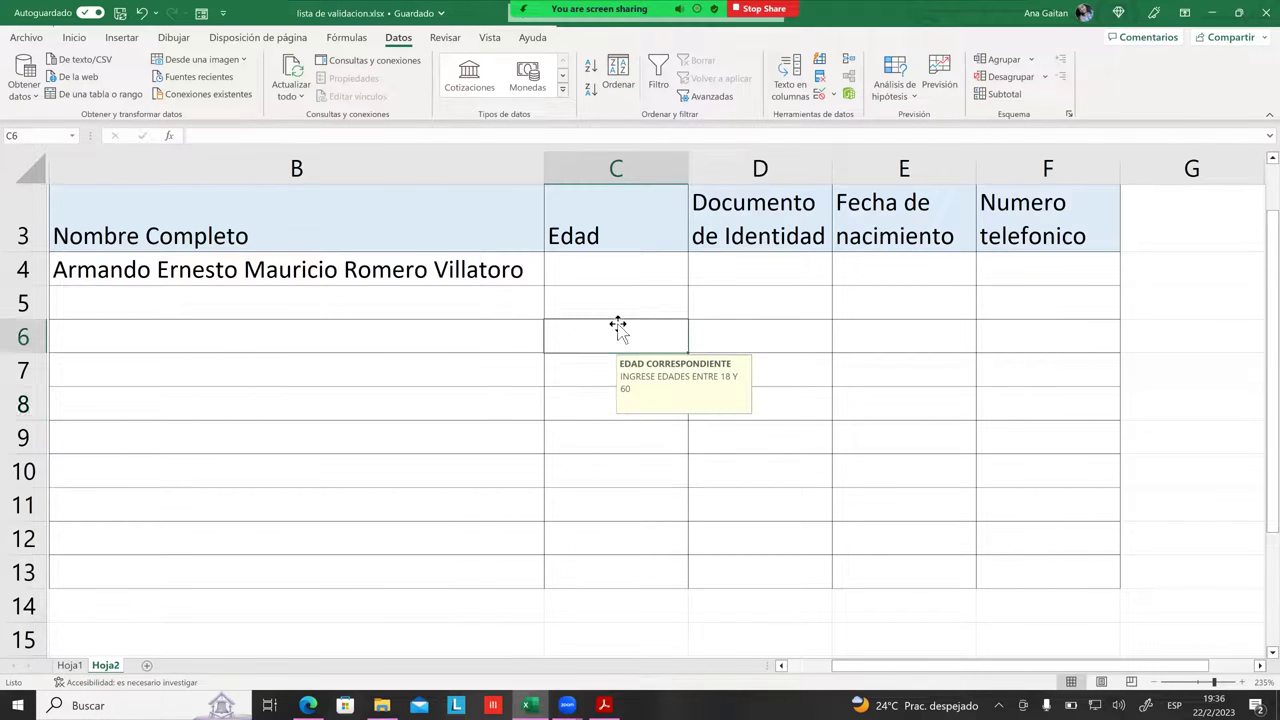
left_click(605, 270)
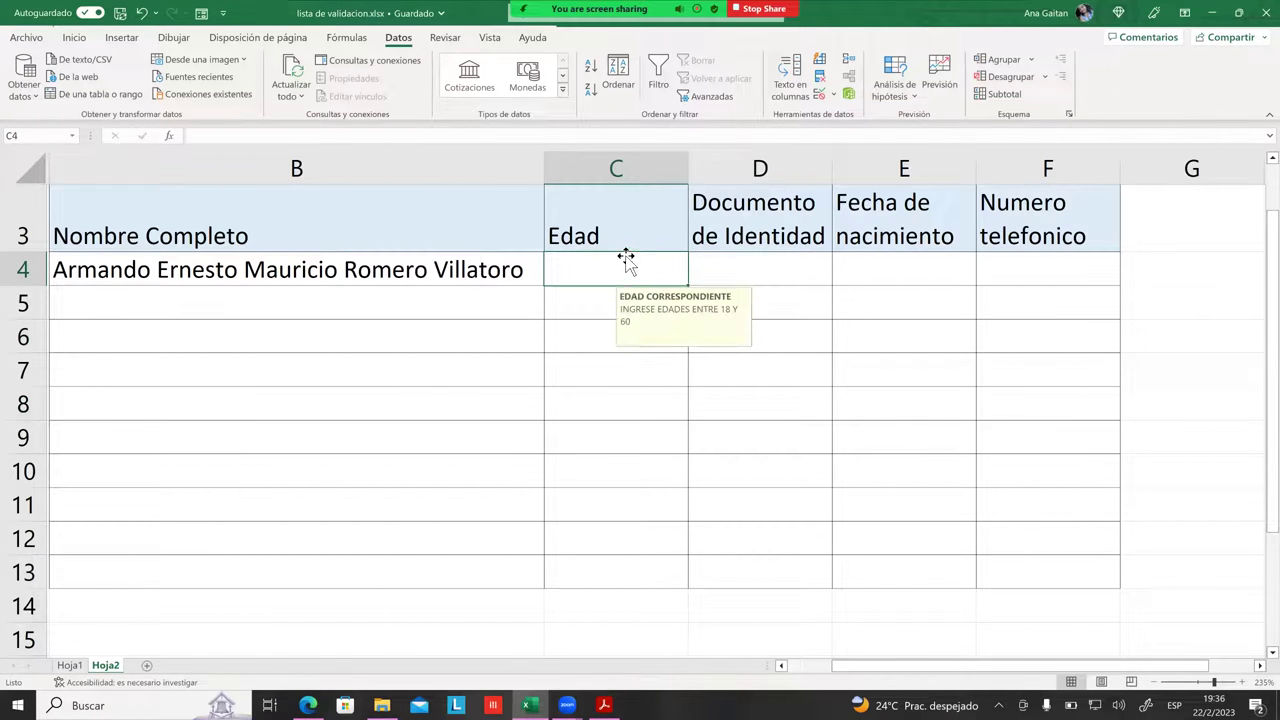
type("1")
key("BackSpace")
type("25")
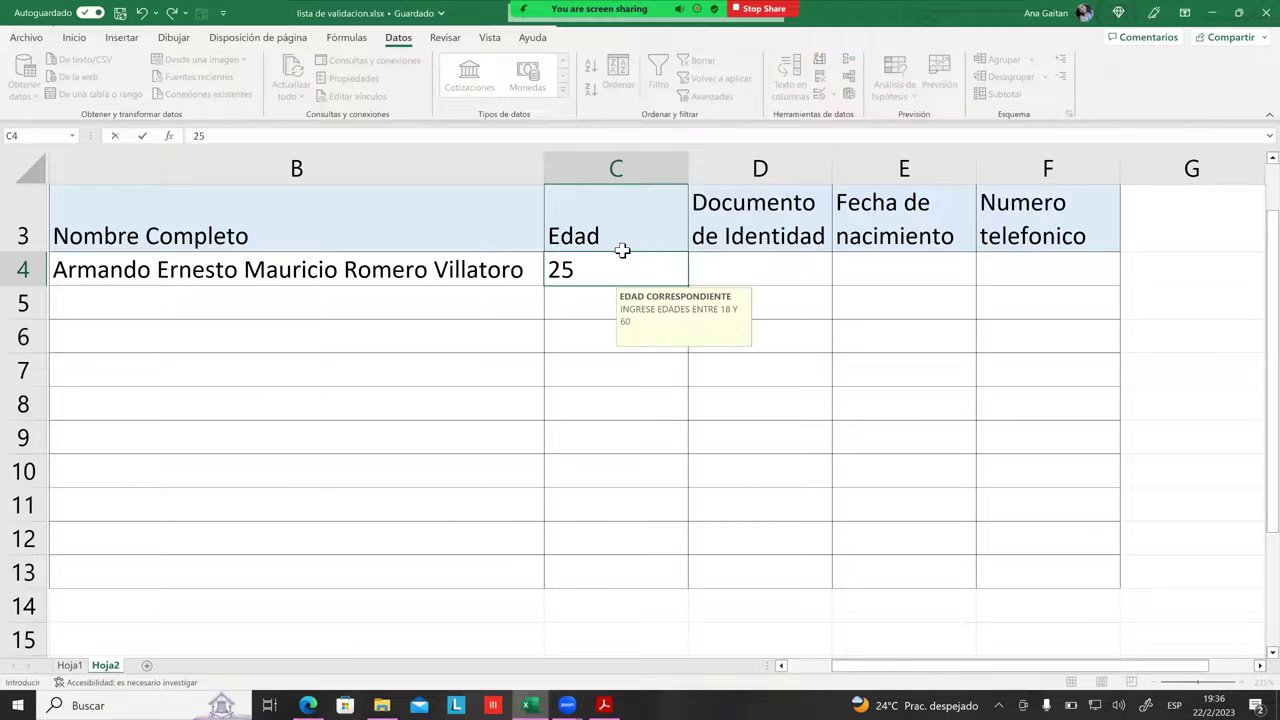
key("Return")
Step: Review the input messages across the age cells C4 to C13, ending on D4
left_click(737, 382)
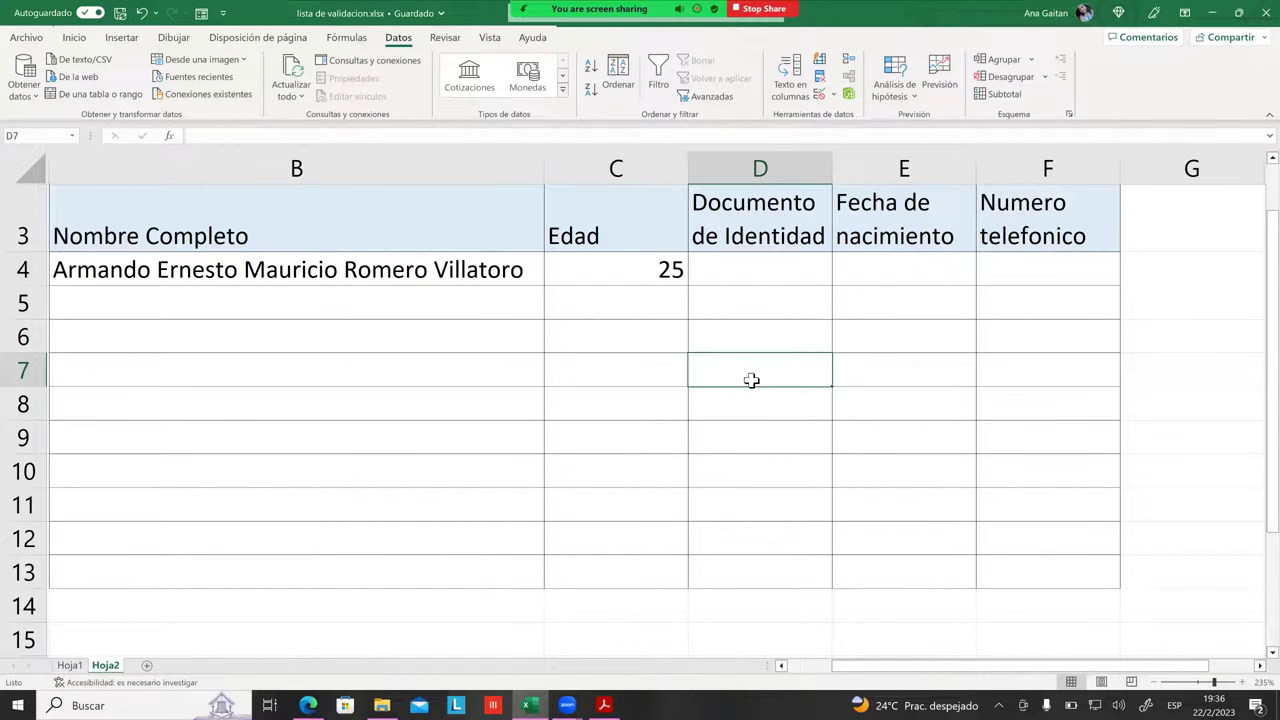
left_click(645, 274)
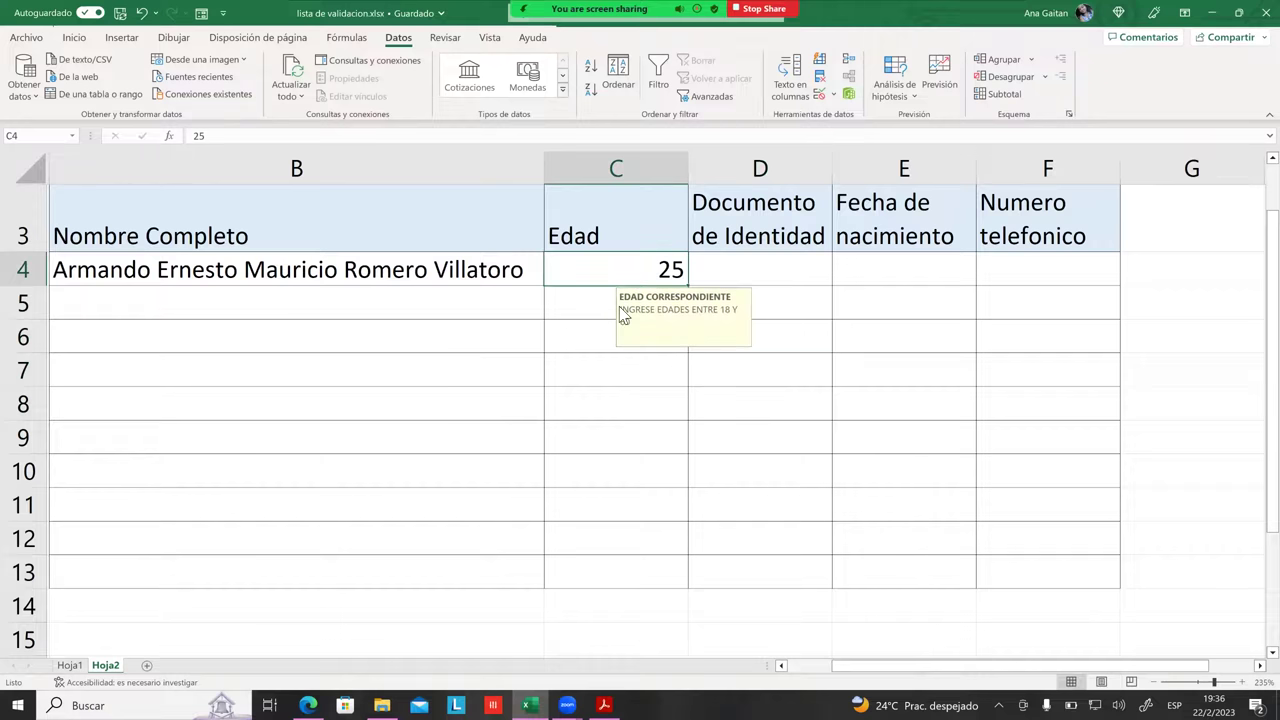
left_click(603, 248)
left_click(593, 273)
left_click(589, 397)
left_click(592, 275)
left_click_drag(595, 289, 600, 572)
left_click(758, 504)
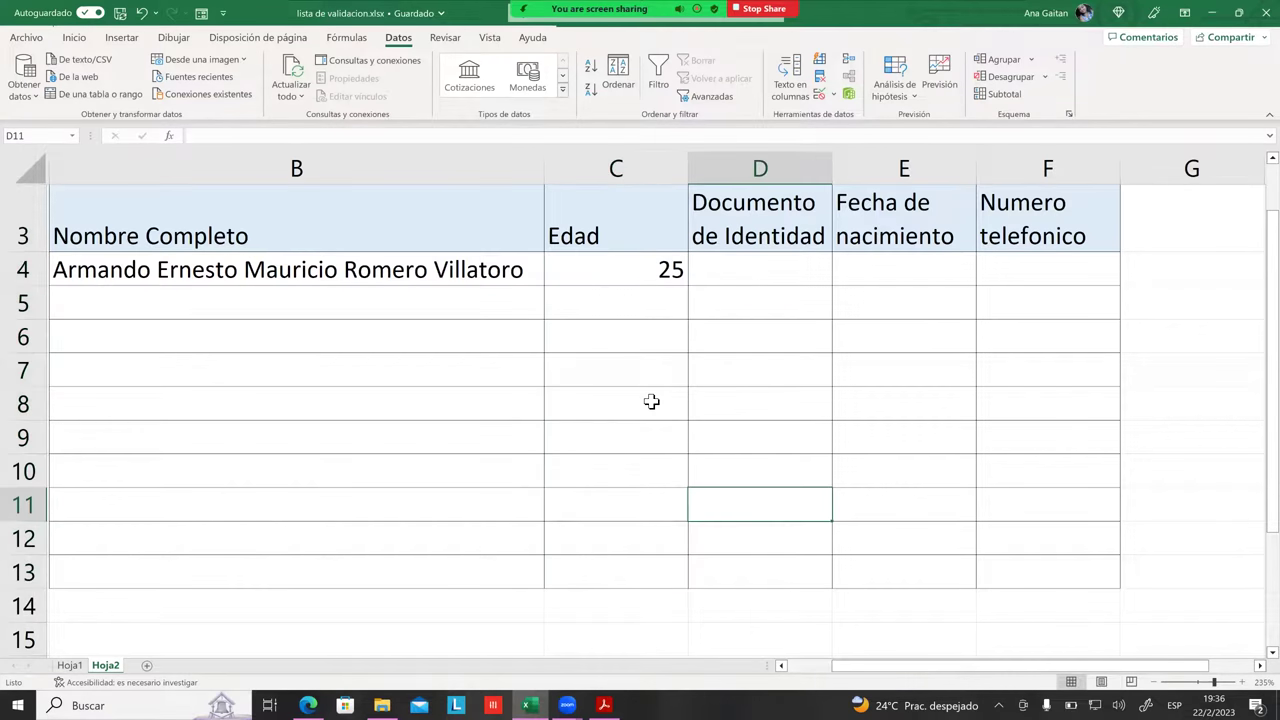
left_click(651, 401)
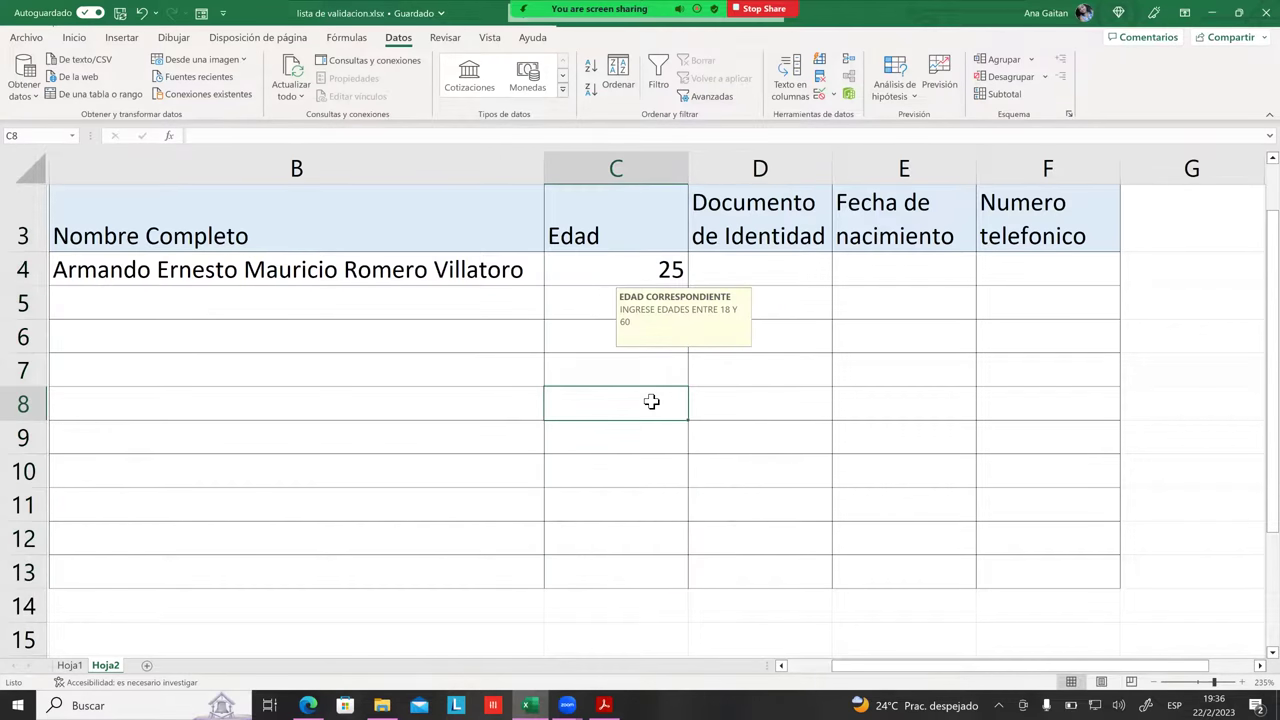
left_click(793, 276)
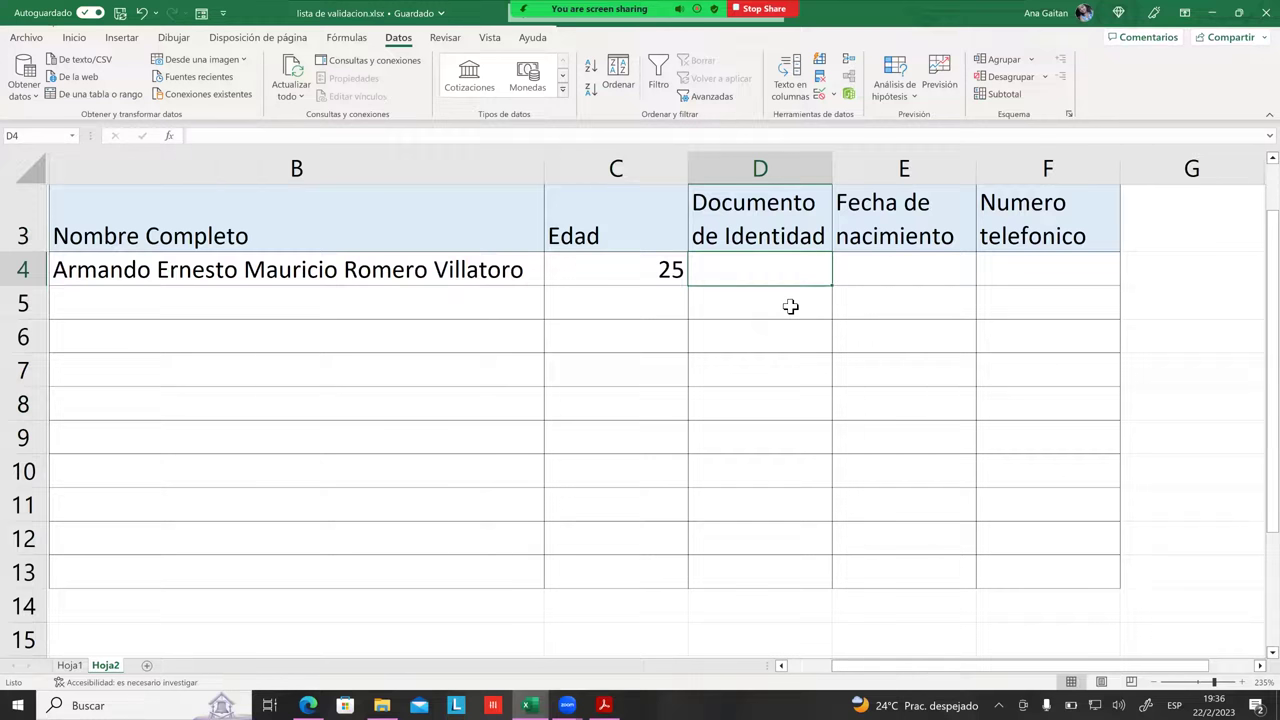
Step: Give cells D4:D13 a Whole number validation rule between minimum 0 and maximum 9
left_click_drag(797, 272, 790, 574)
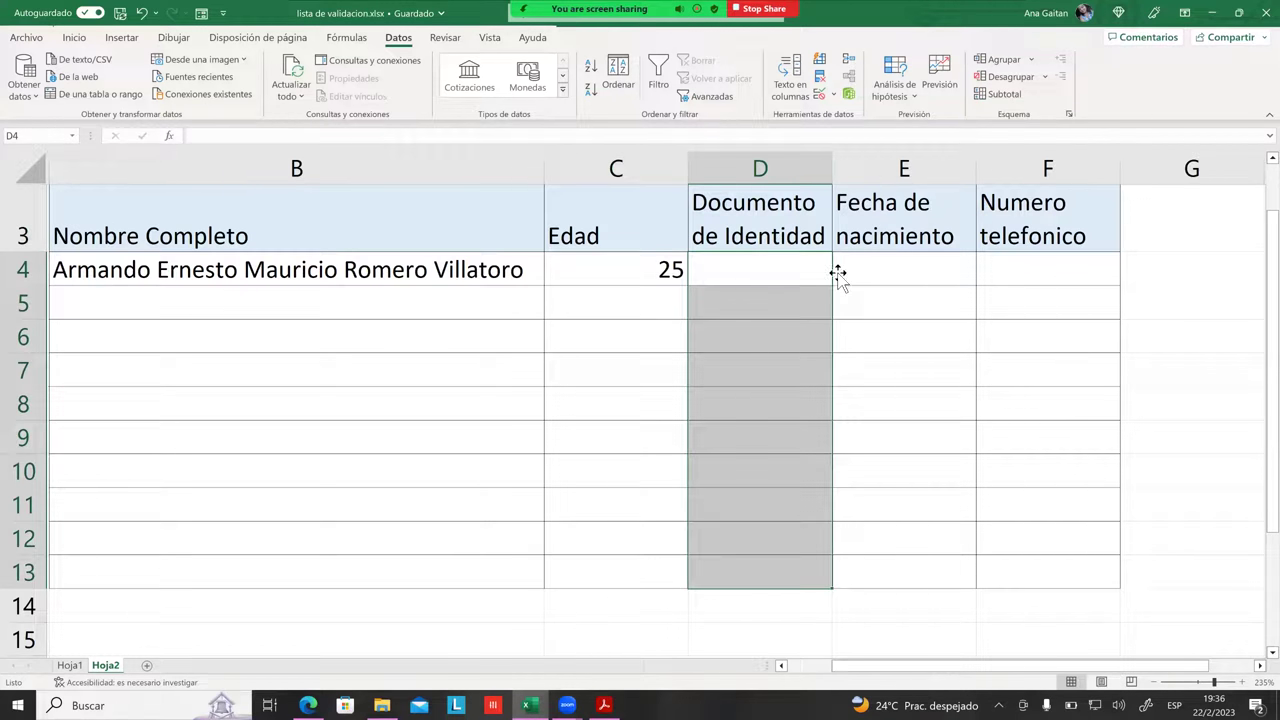
left_click(821, 100)
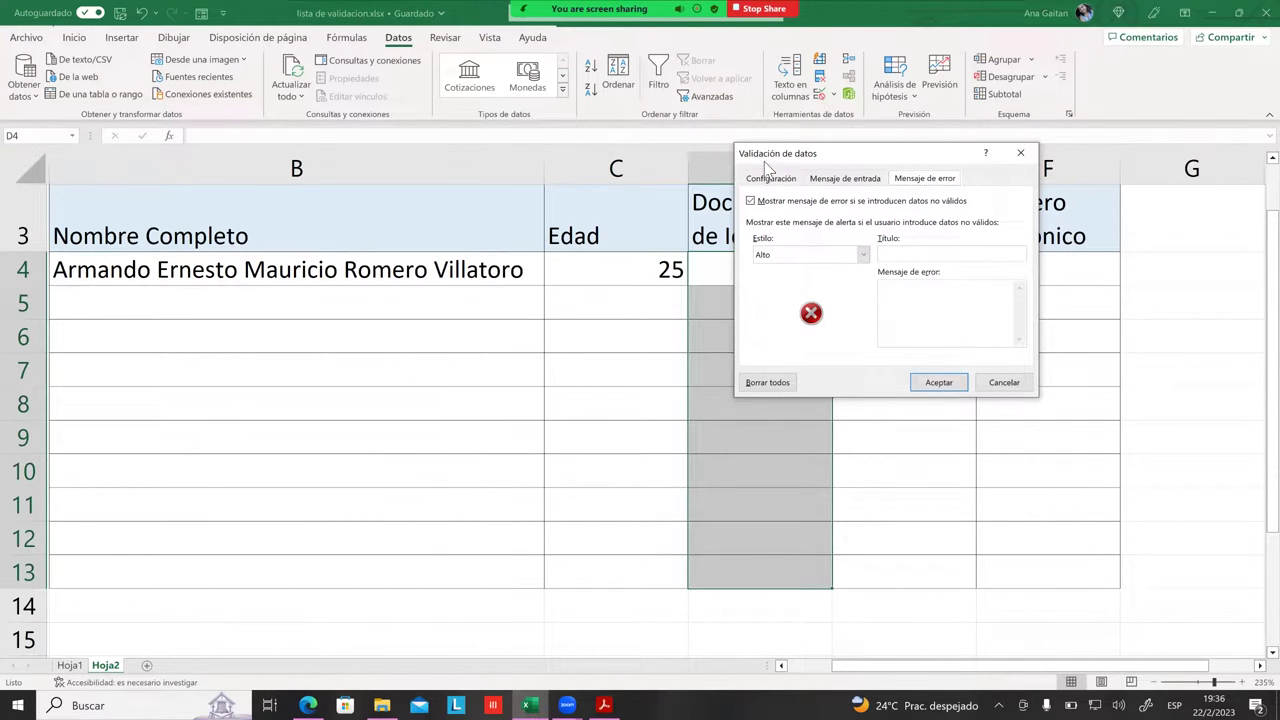
left_click(771, 178)
left_click(835, 233)
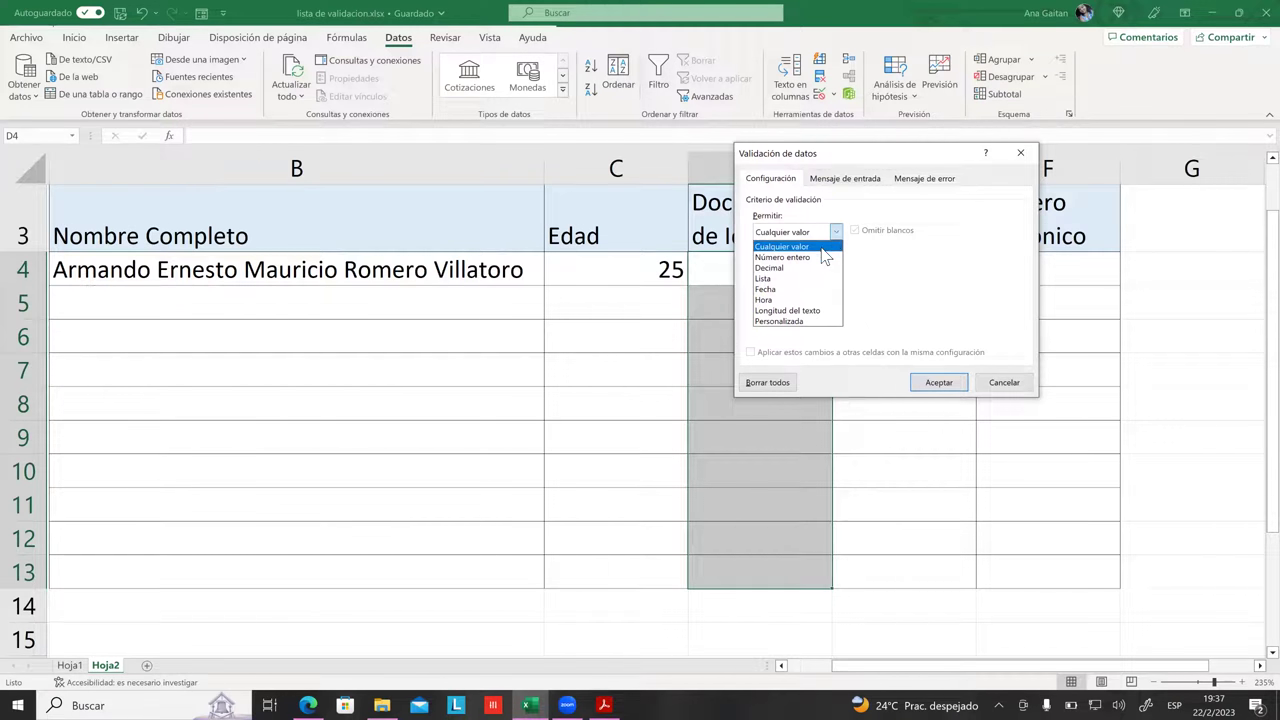
left_click(820, 257)
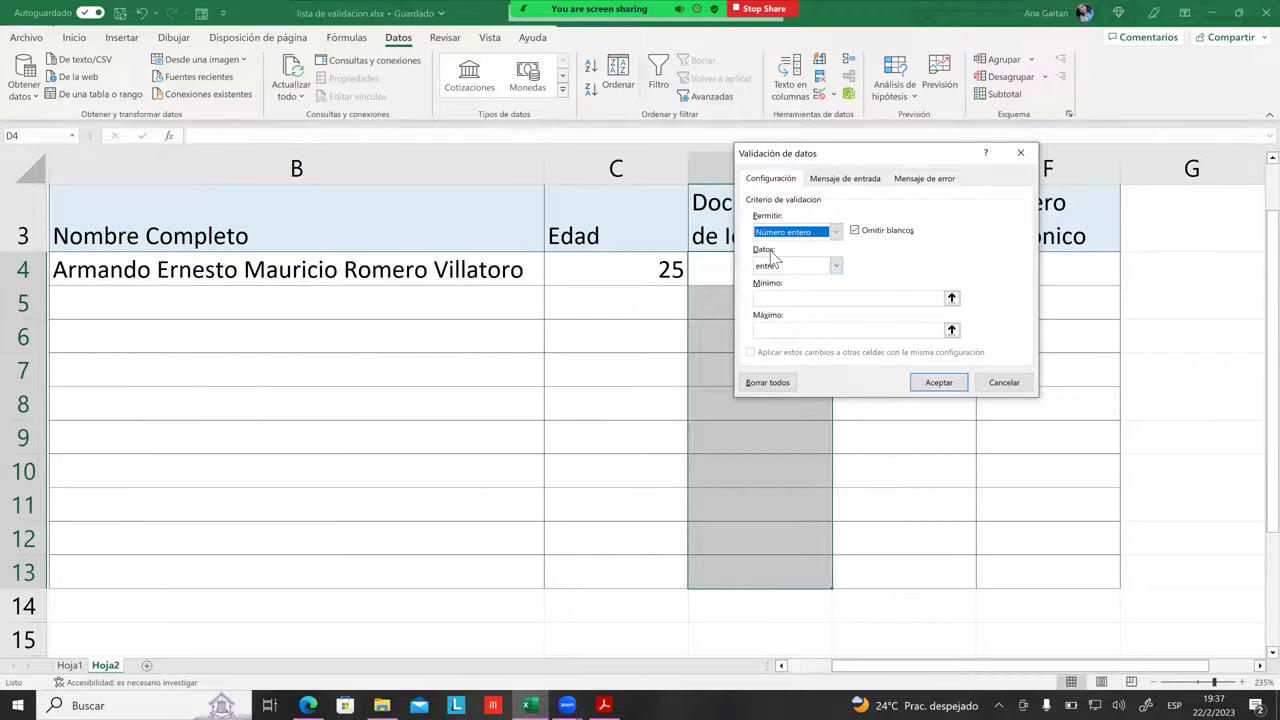
left_click(835, 268)
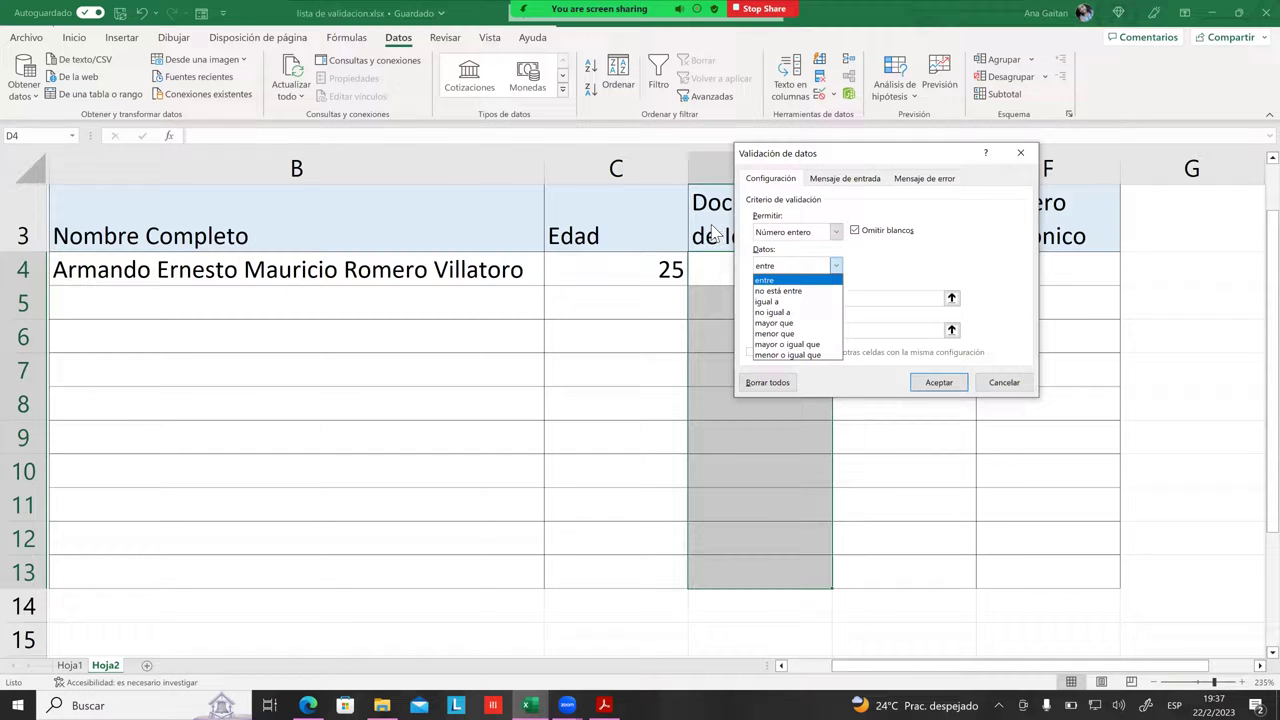
left_click(778, 280)
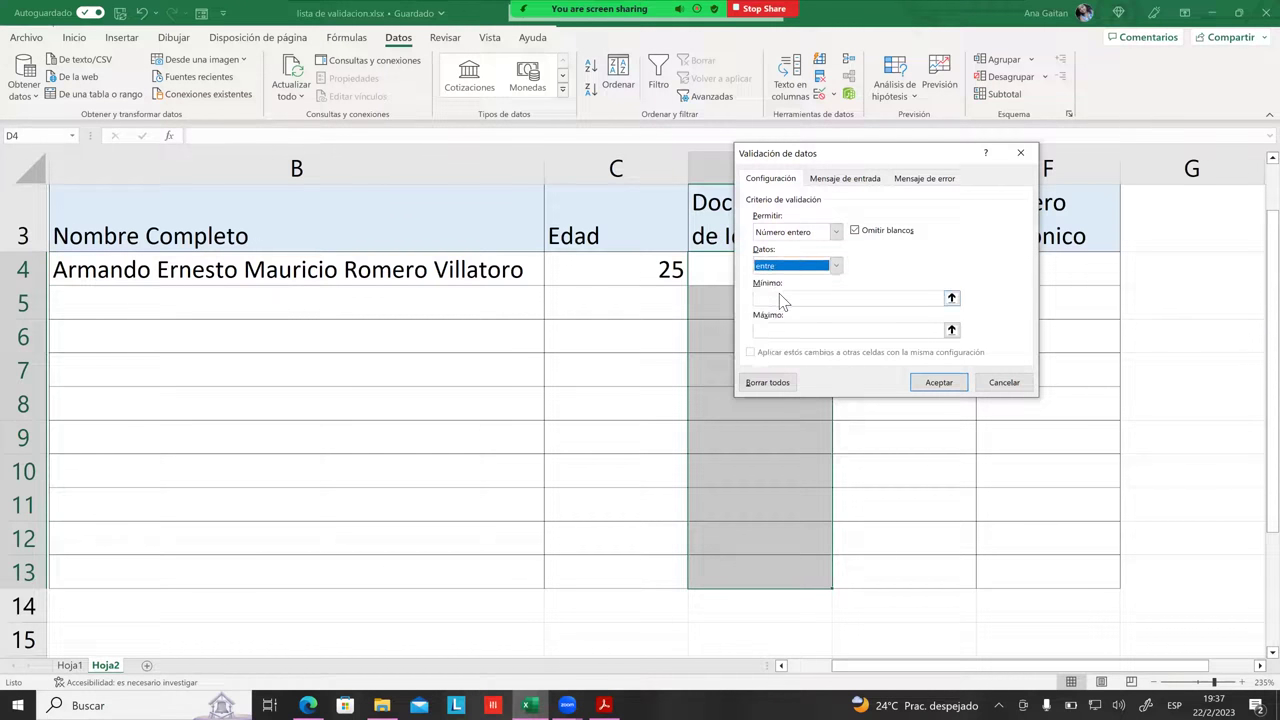
left_click(783, 300)
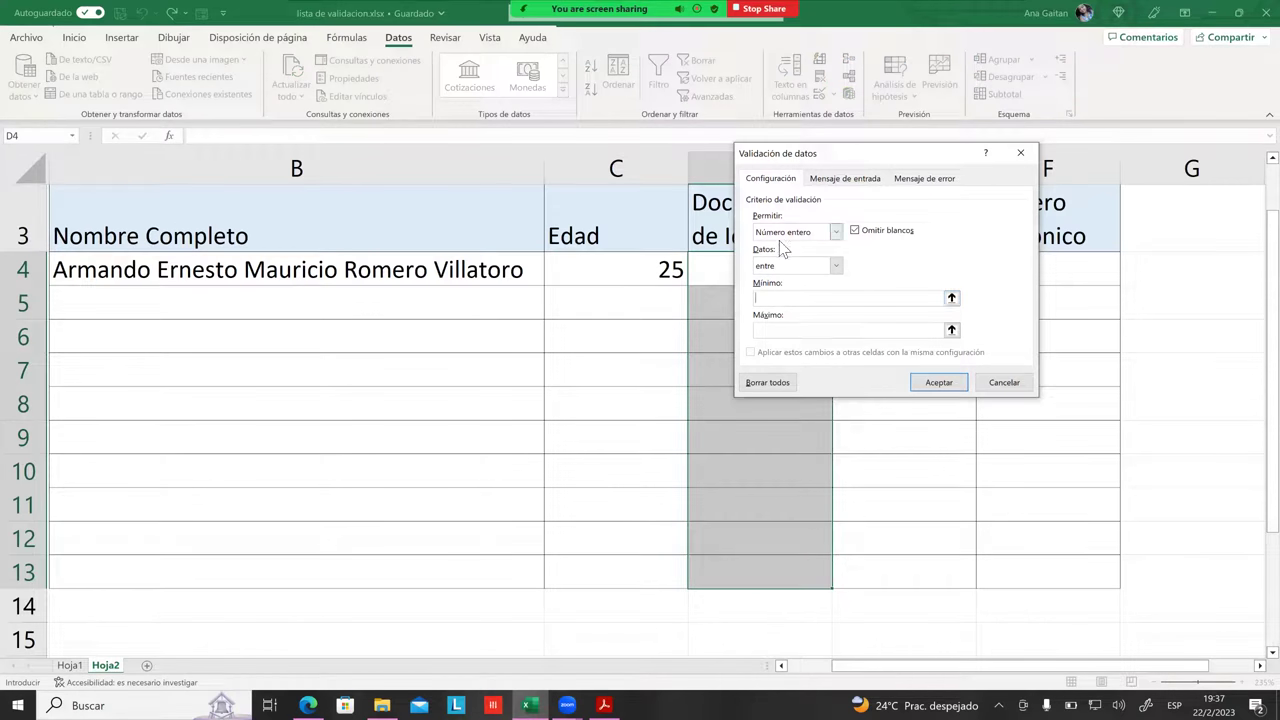
type("0")
left_click(800, 330)
type("9")
Step: Confirm the 0–9 whole-number rule and reselect the ID cells D4:D13
left_click(782, 331)
left_click(939, 382)
left_click(904, 403)
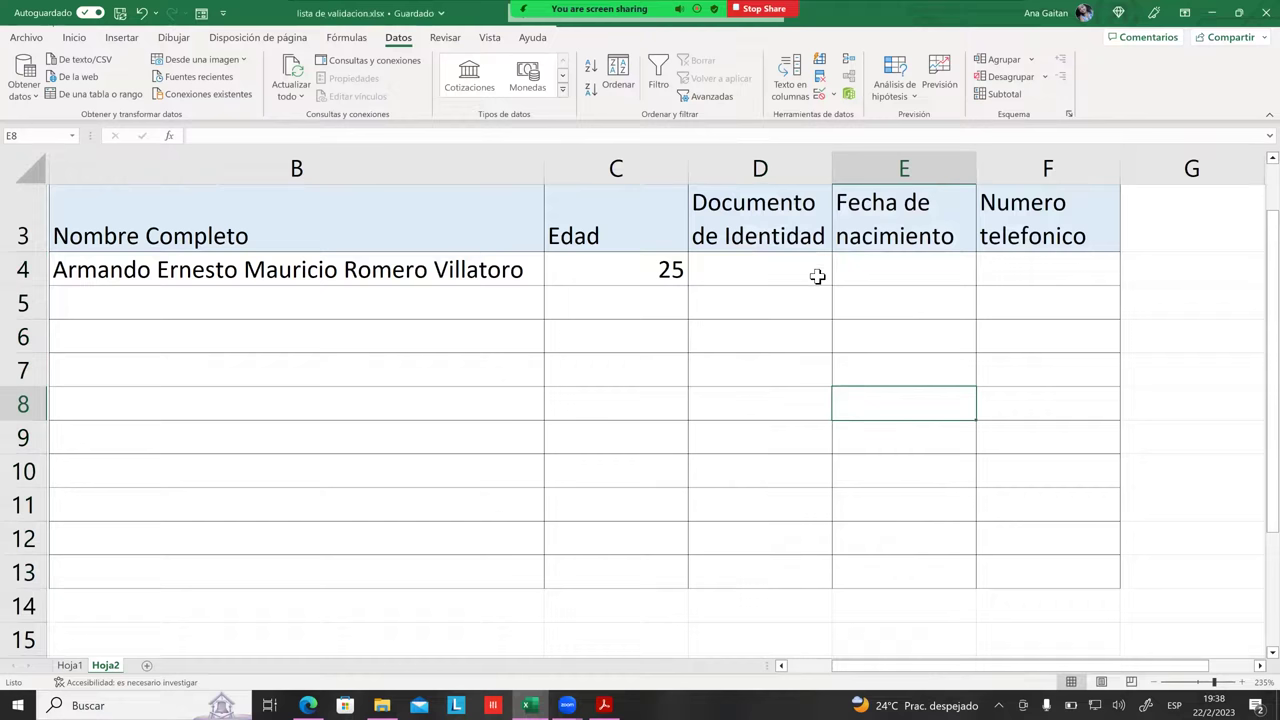
left_click_drag(779, 264, 771, 575)
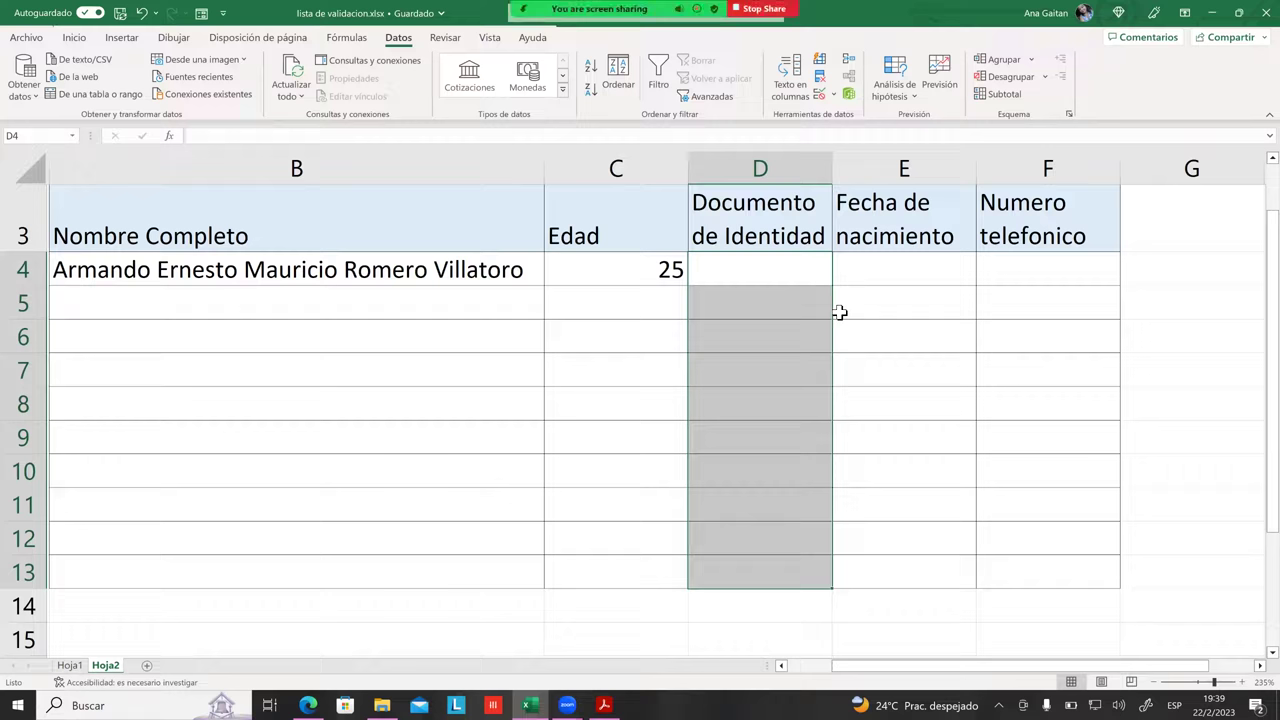
Step: Show the Número format list on the Inicio tab for cells D4:D13
left_click(76, 39)
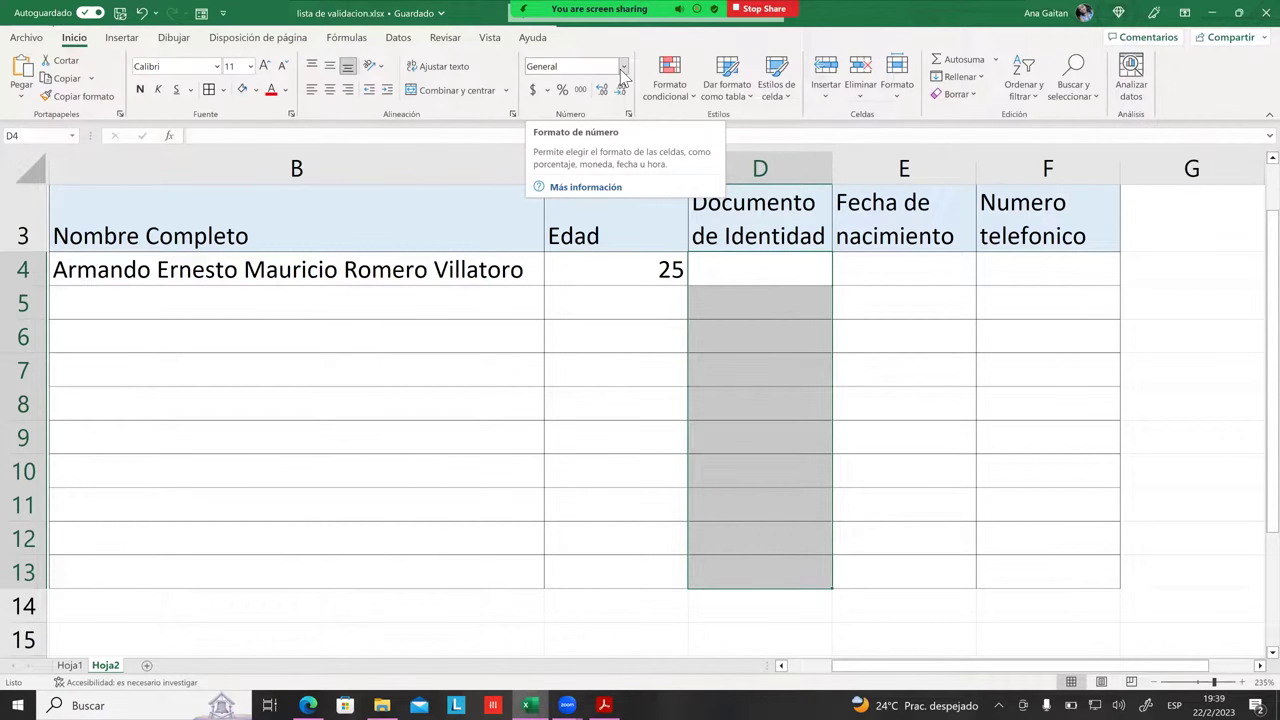
left_click(622, 68)
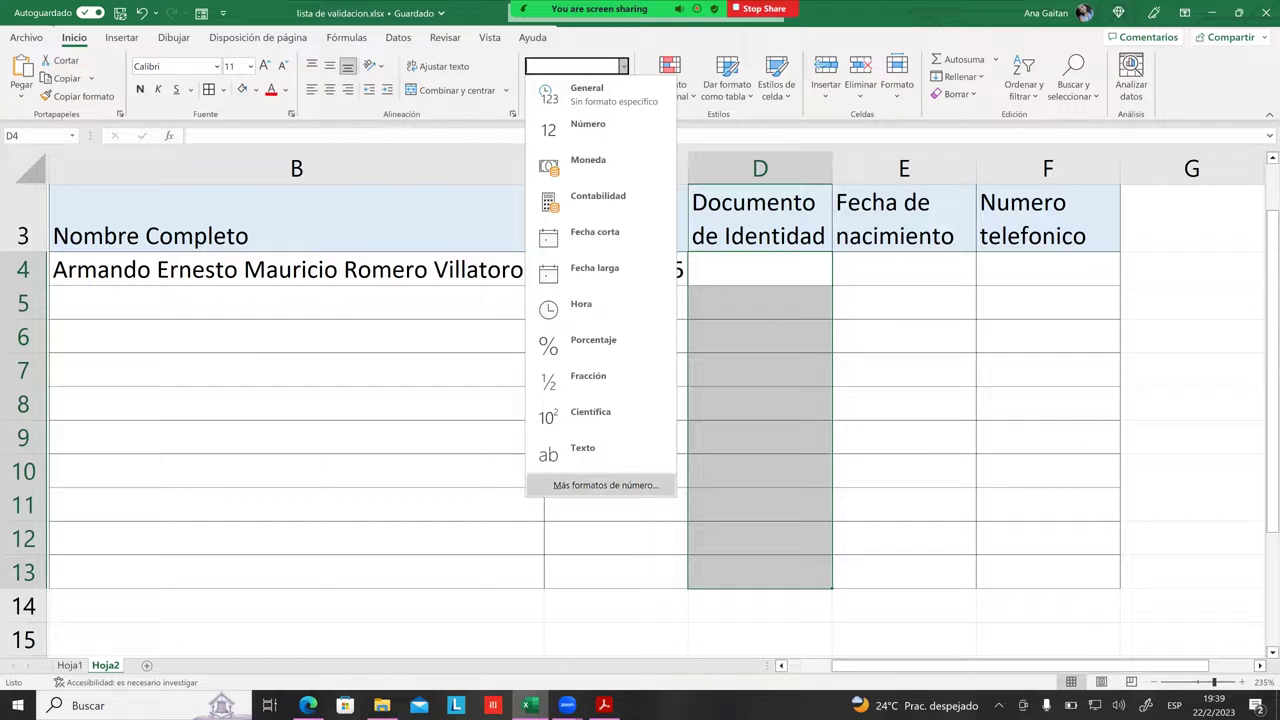
Step: Build the Personalizada number format 00000000"-"0 starting from the 0 code
left_click(606, 485)
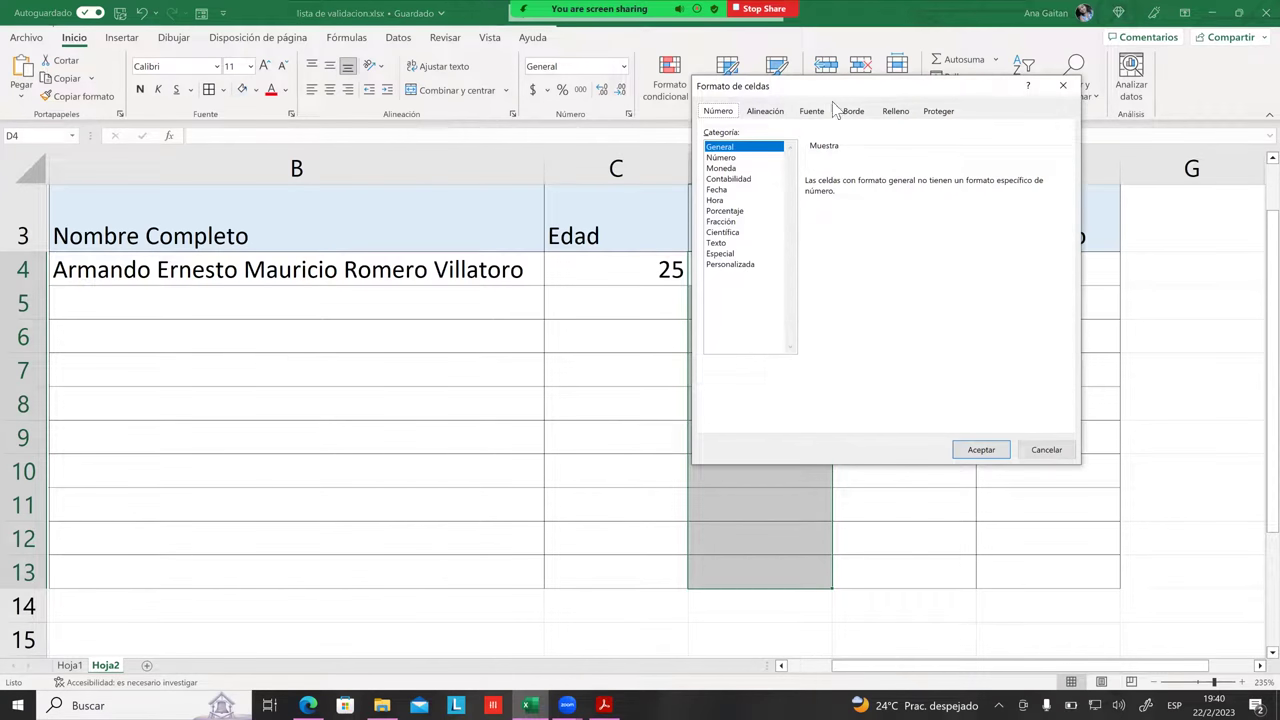
left_click_drag(832, 96, 323, 93)
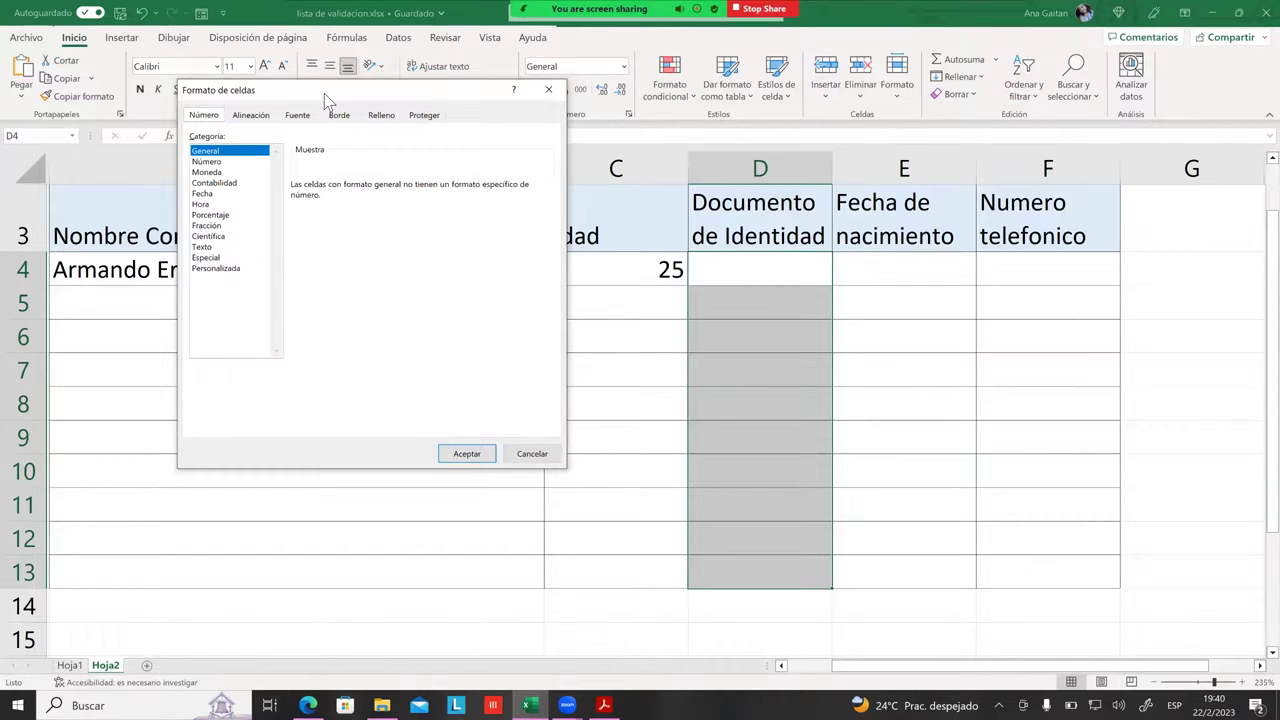
left_click(206, 268)
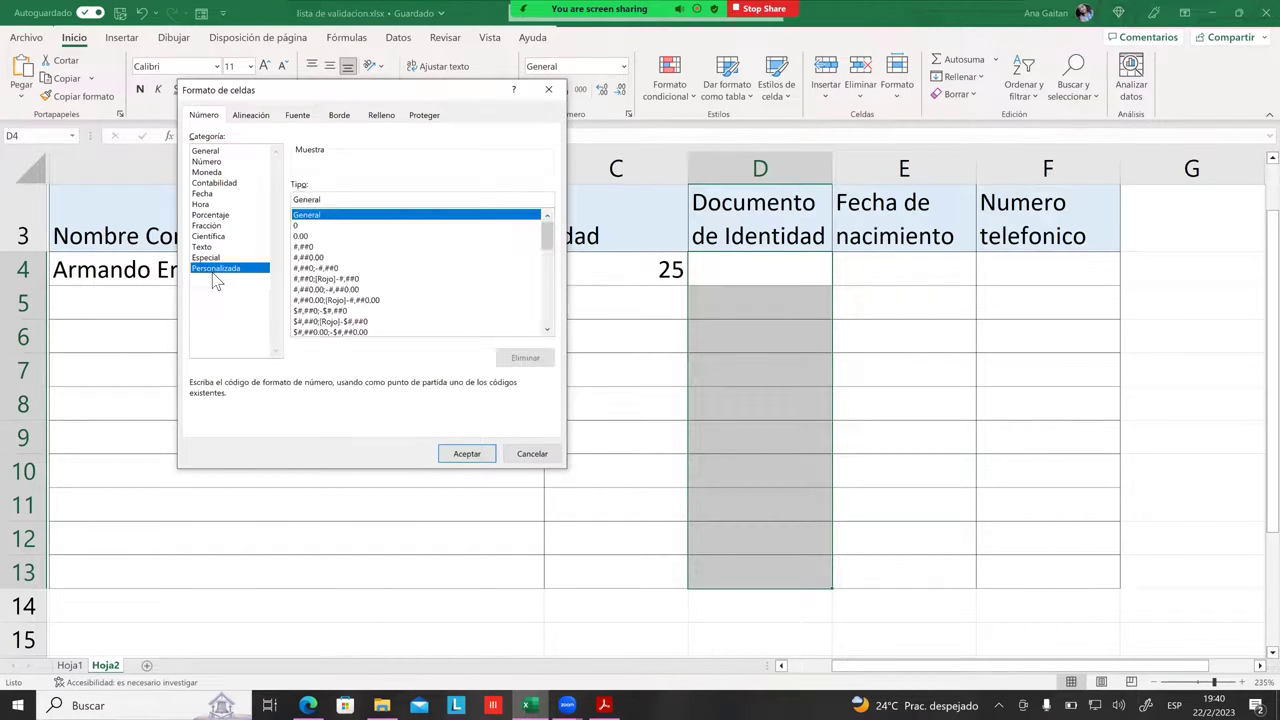
left_click(306, 226)
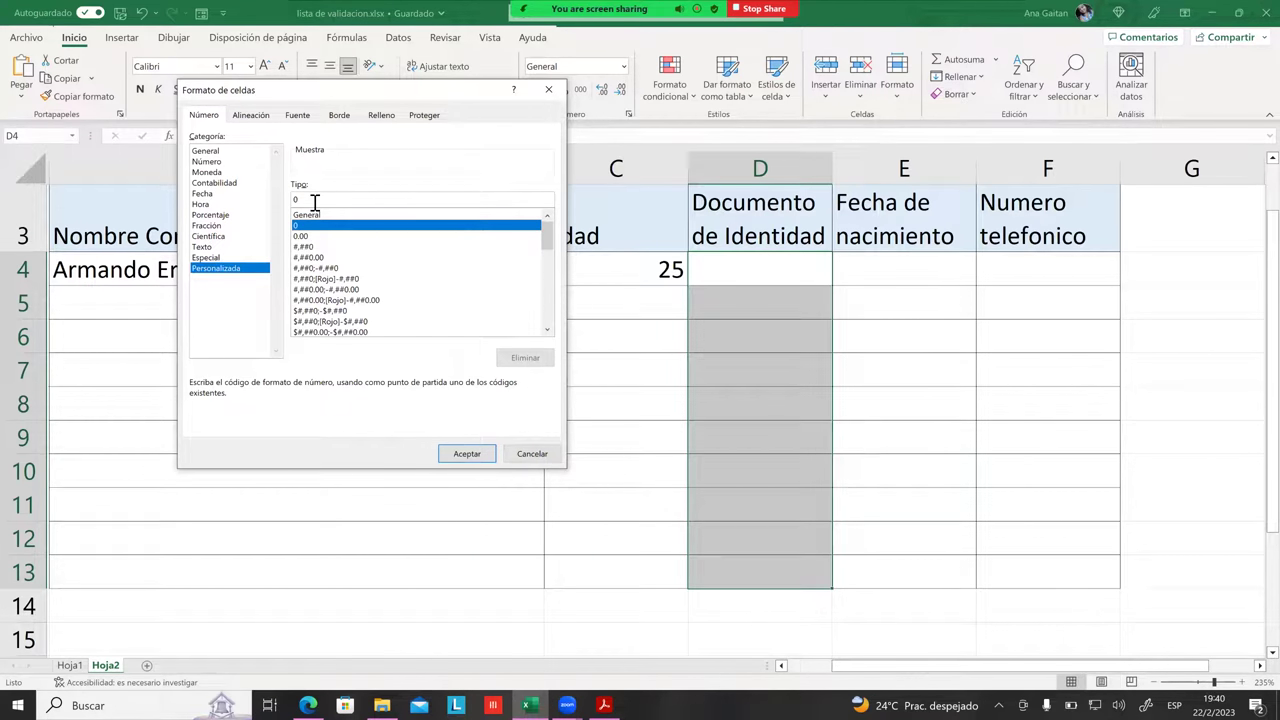
left_click(310, 204)
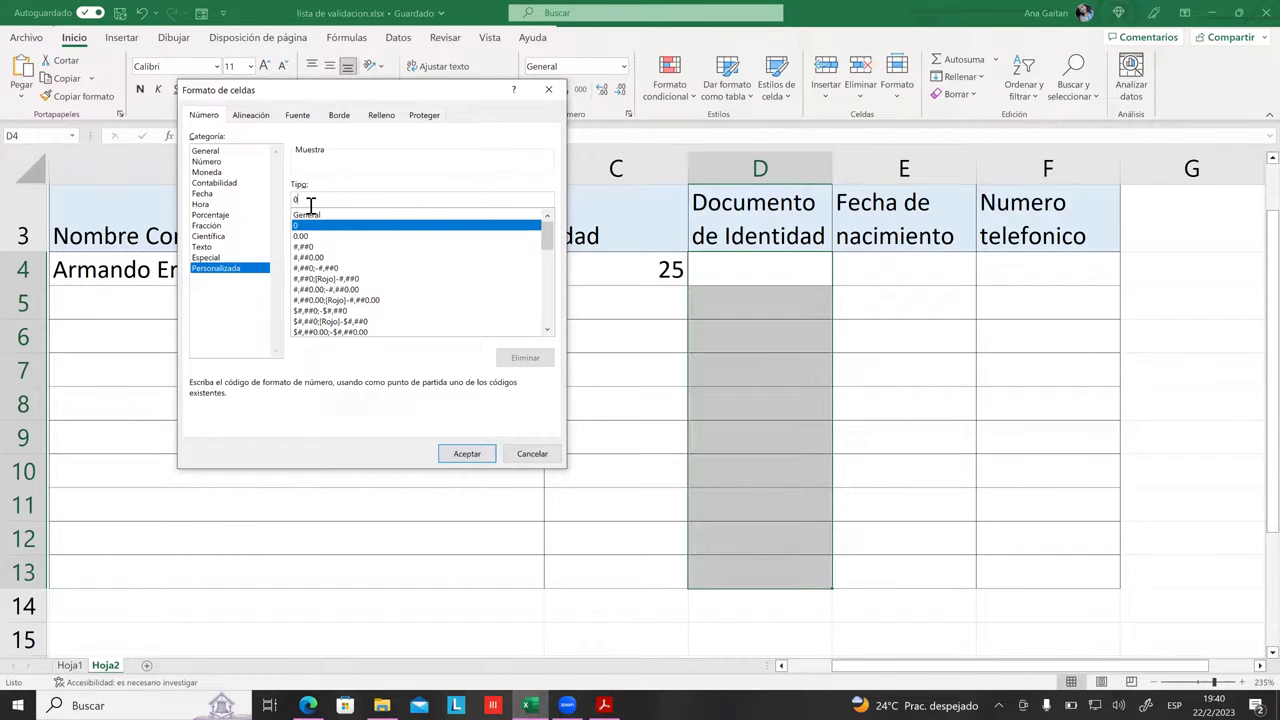
type("00000000\"-")
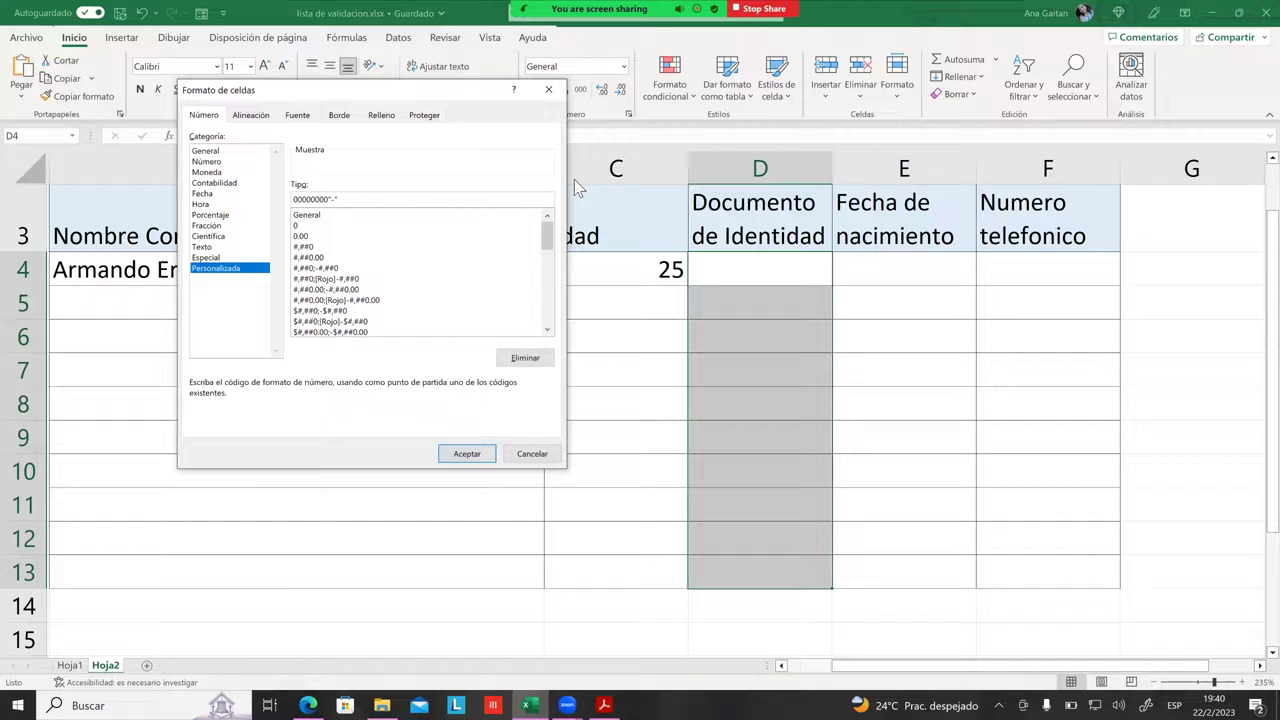
type("0")
Step: Apply the dashed ID format and test the ID 76543289 in D4
left_click(477, 462)
left_click(711, 419)
left_click(749, 296)
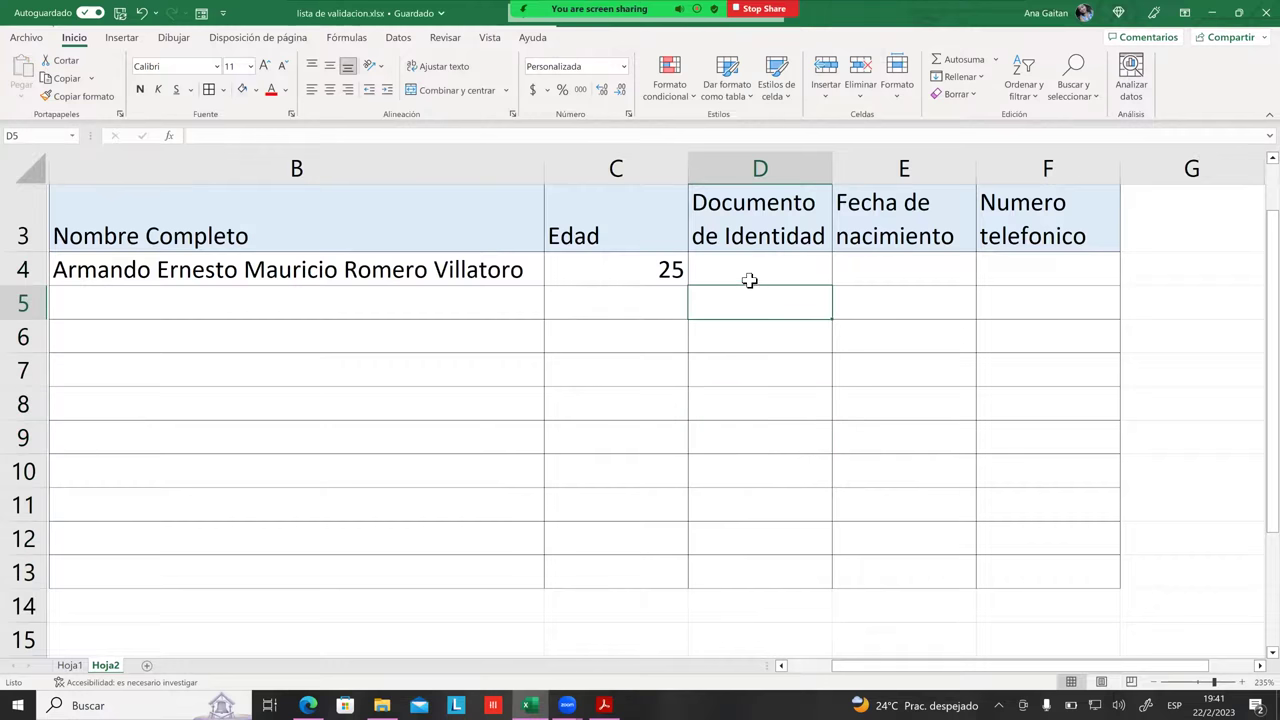
left_click(751, 274)
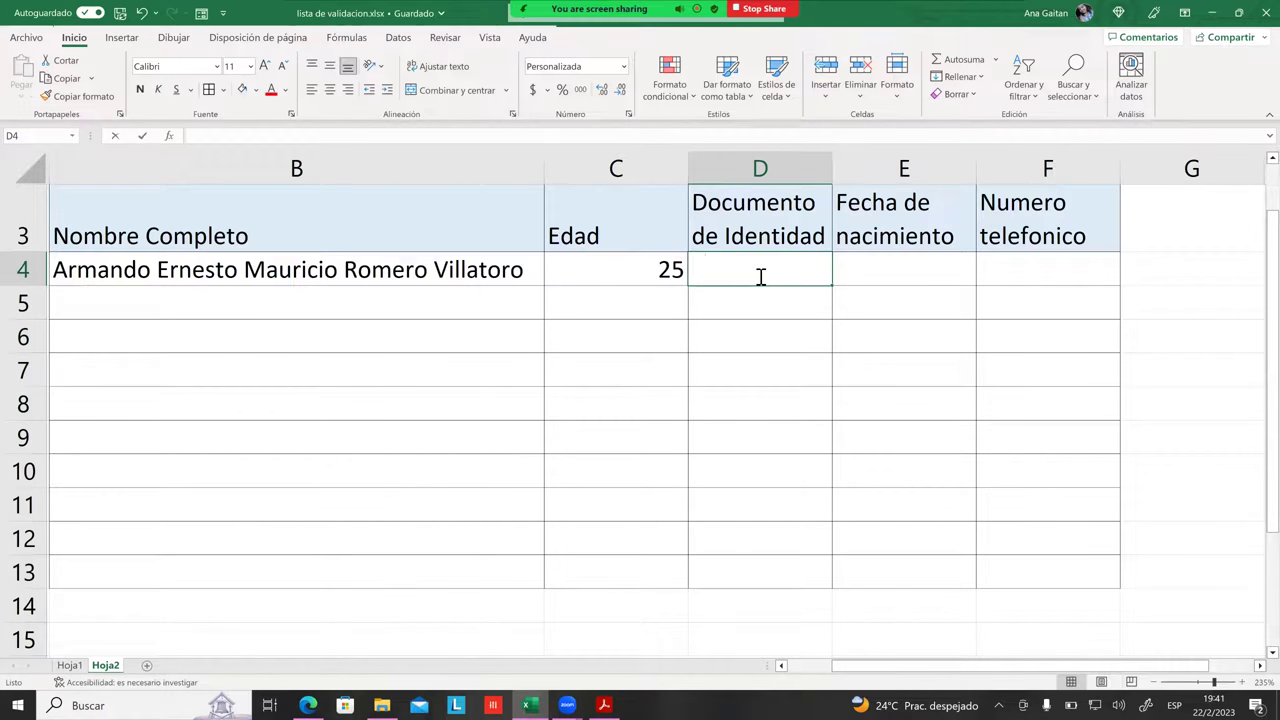
type("8")
key("BackSpace")
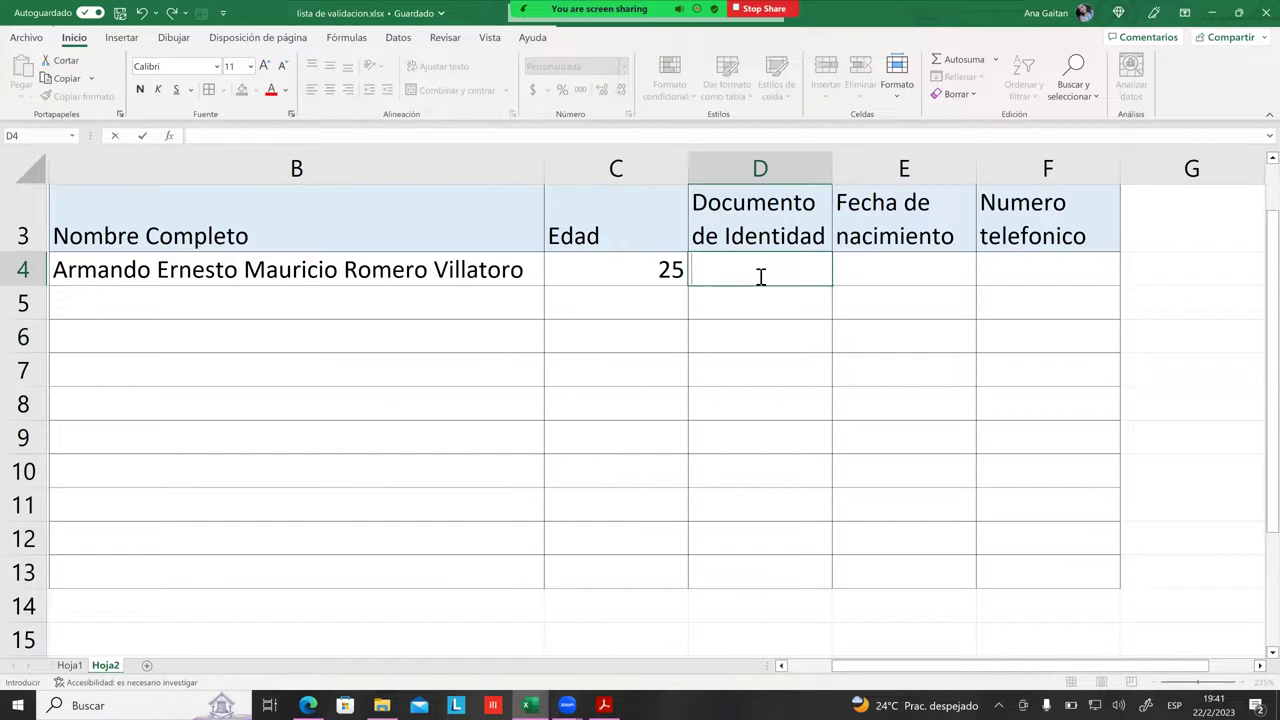
type("76543289")
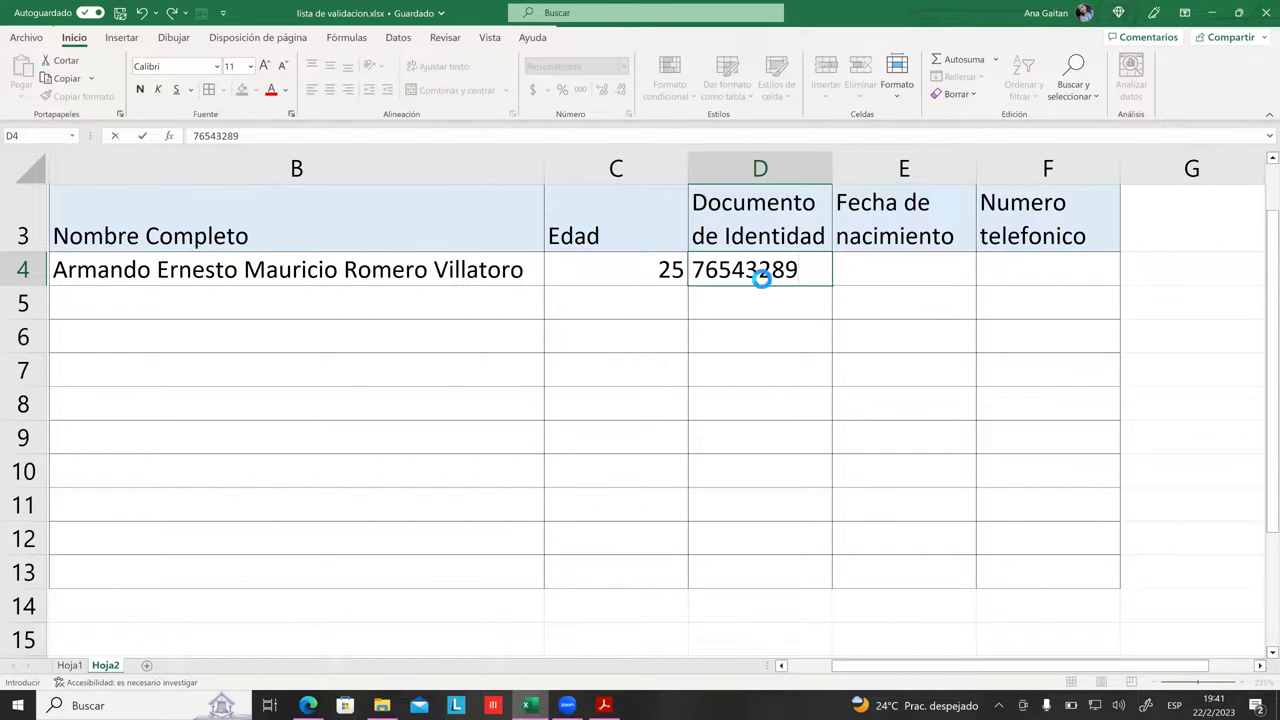
key("Return")
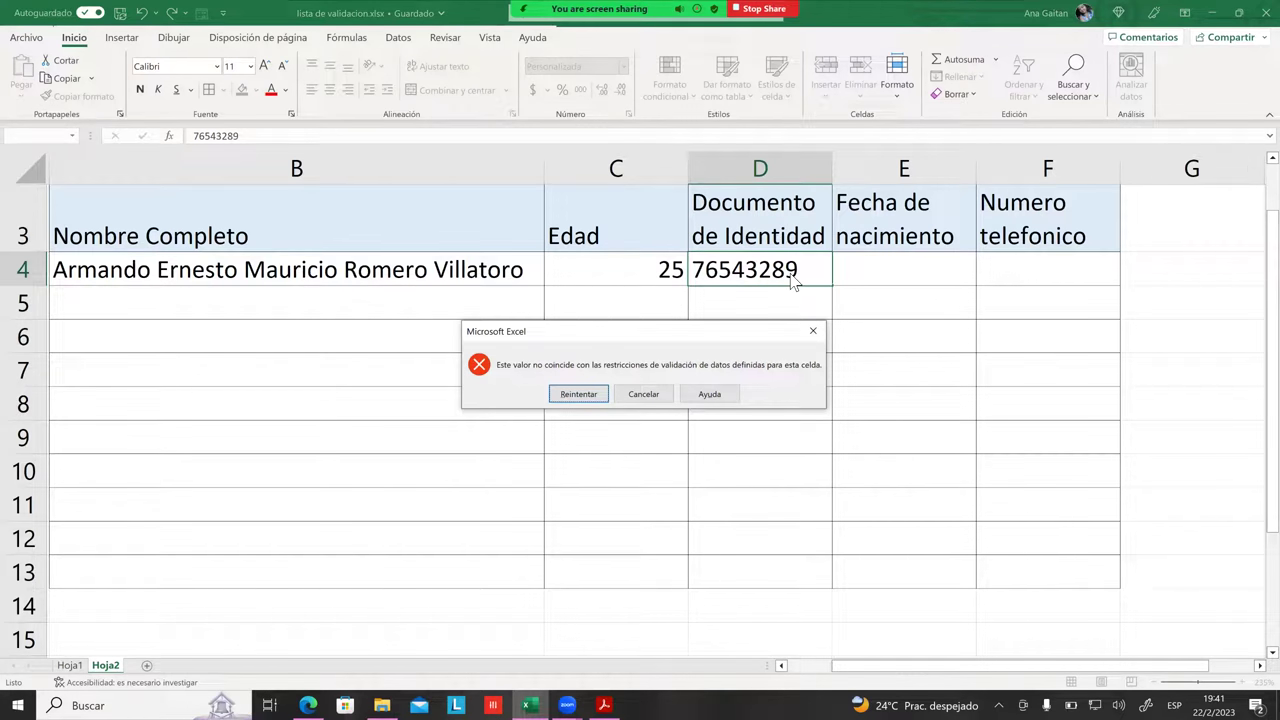
Step: Extend the entry to 765432899 and cancel its validation error
left_click(586, 396)
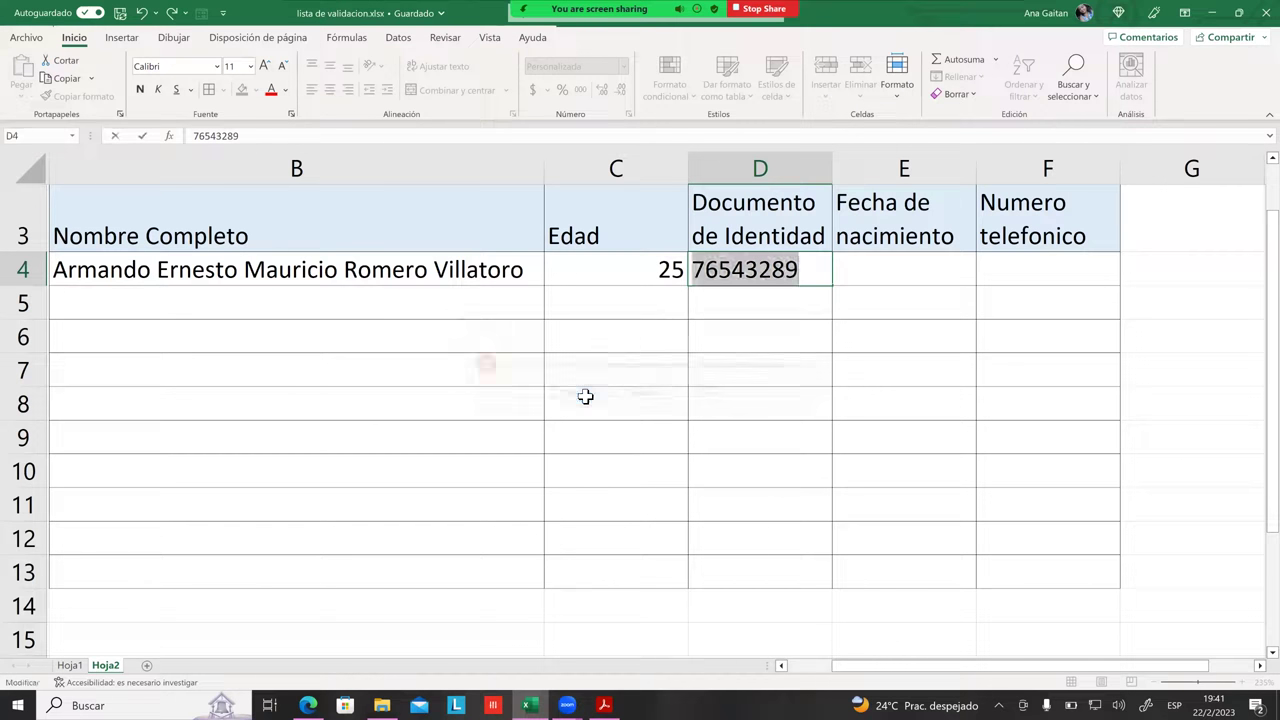
left_click(822, 282)
type("9")
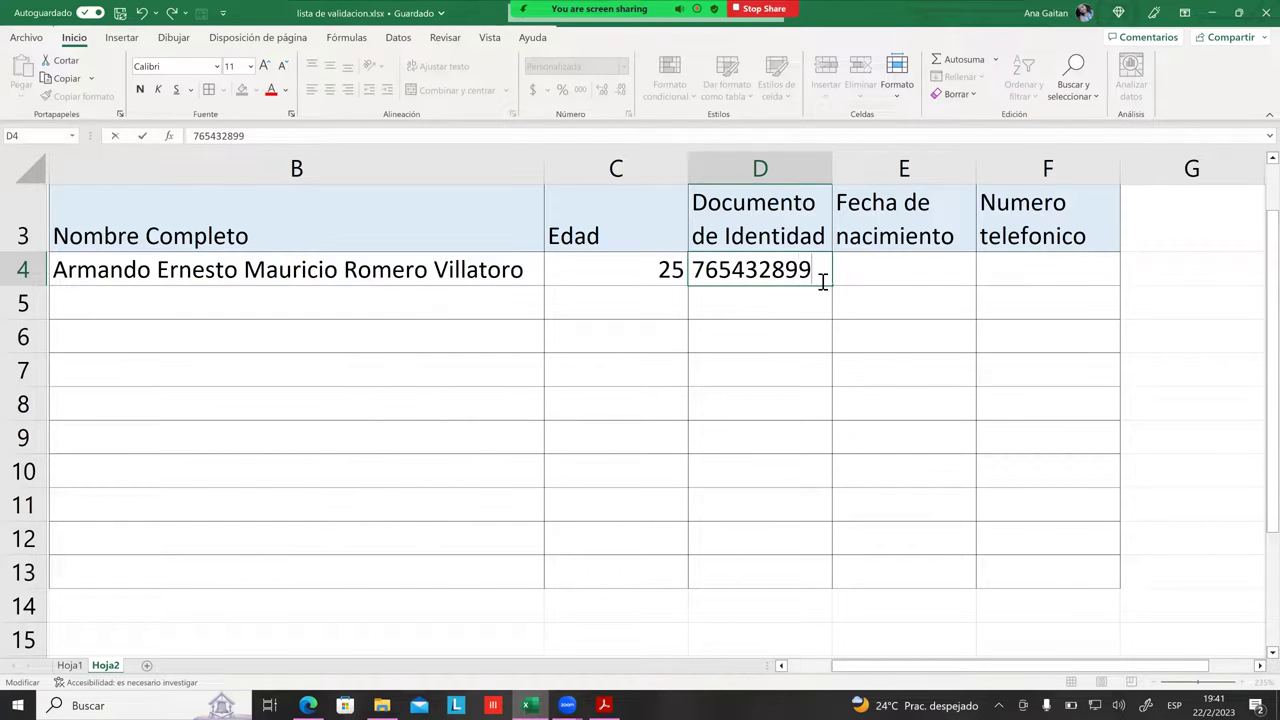
left_click_drag(717, 268, 800, 273)
left_click(816, 272)
key("Return")
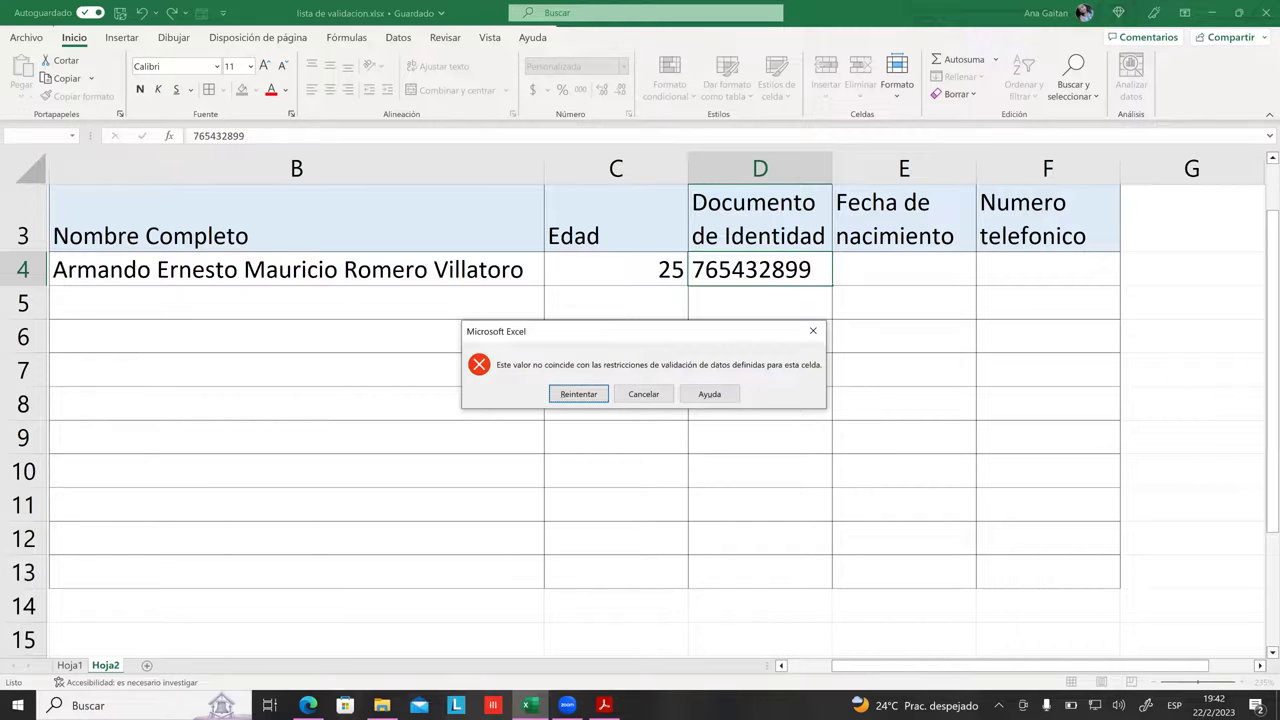
left_click(643, 394)
Step: Test the value 98 in D4 and cancel the rejection
left_click(745, 383)
left_click(783, 292)
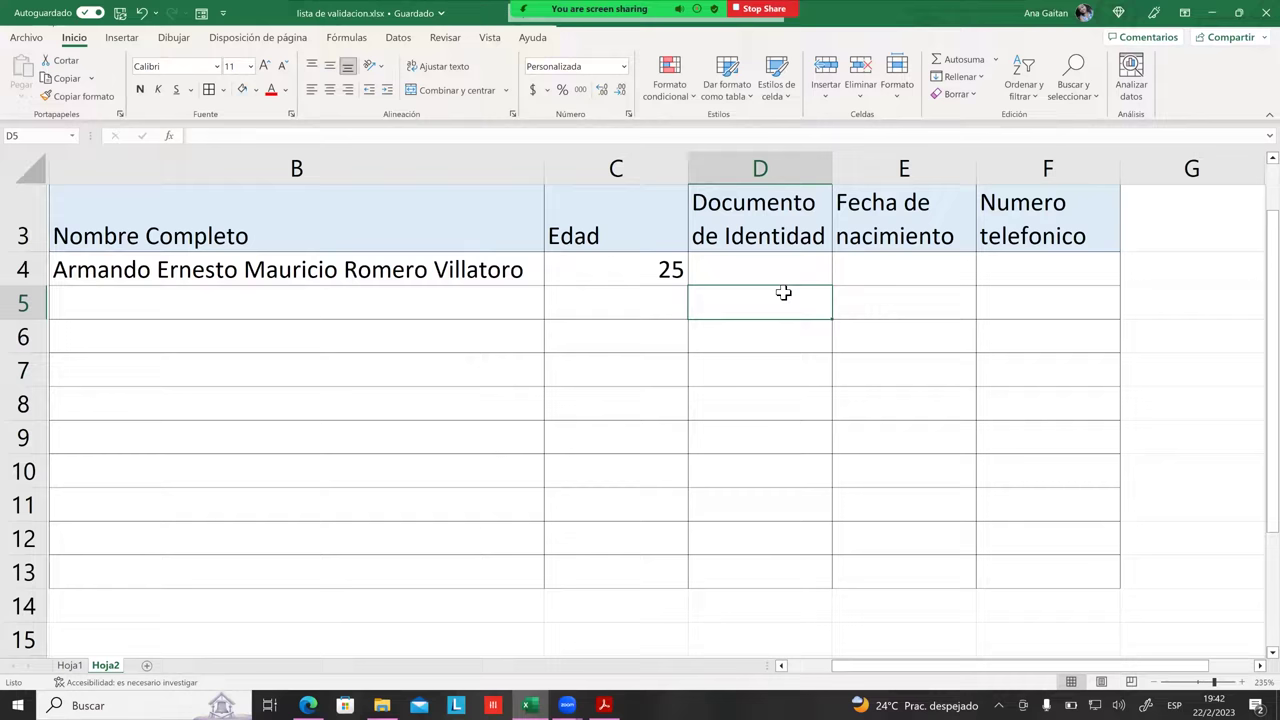
left_click(764, 273)
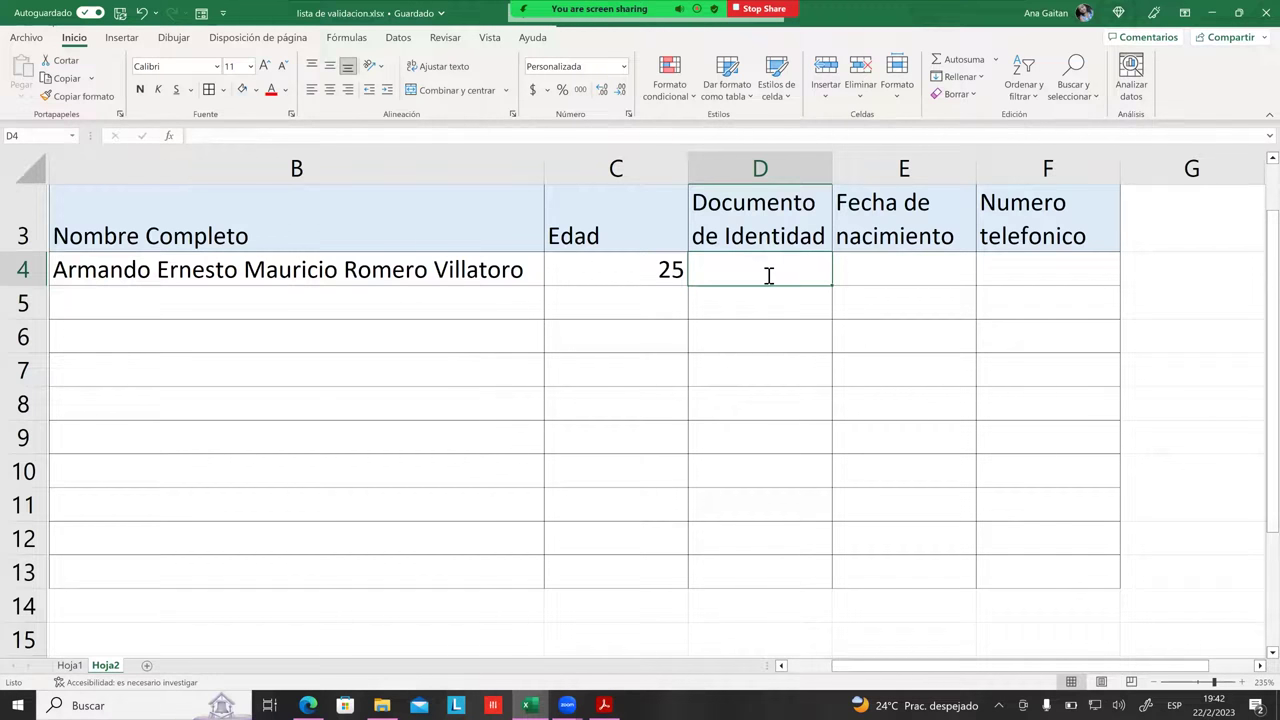
type("98")
key("Return")
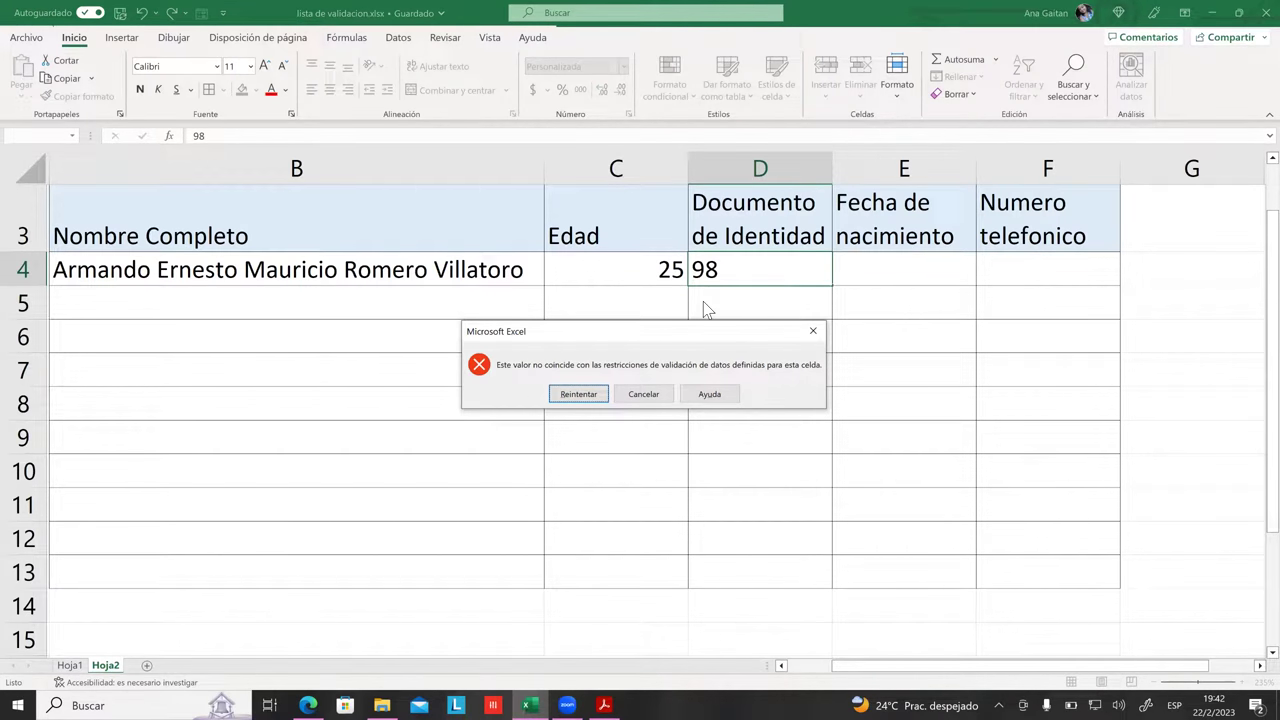
left_click(645, 394)
left_click(760, 322)
left_click(771, 277)
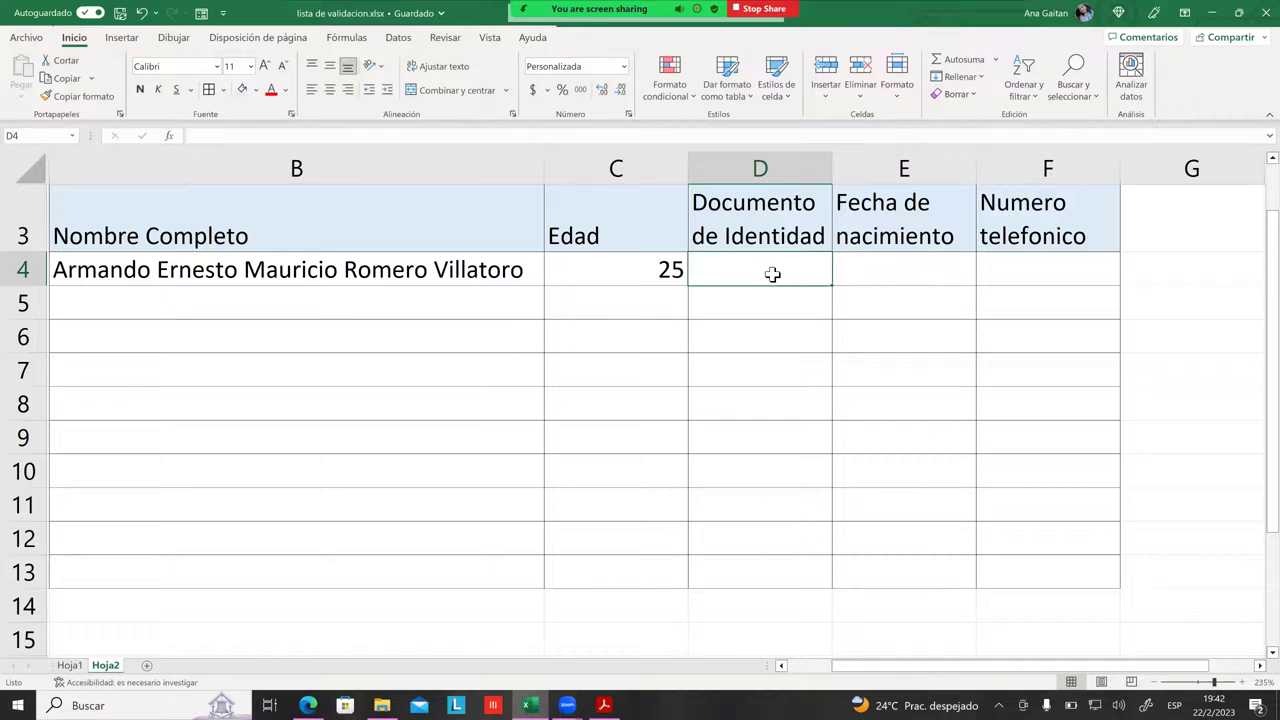
left_click(398, 40)
left_click(820, 95)
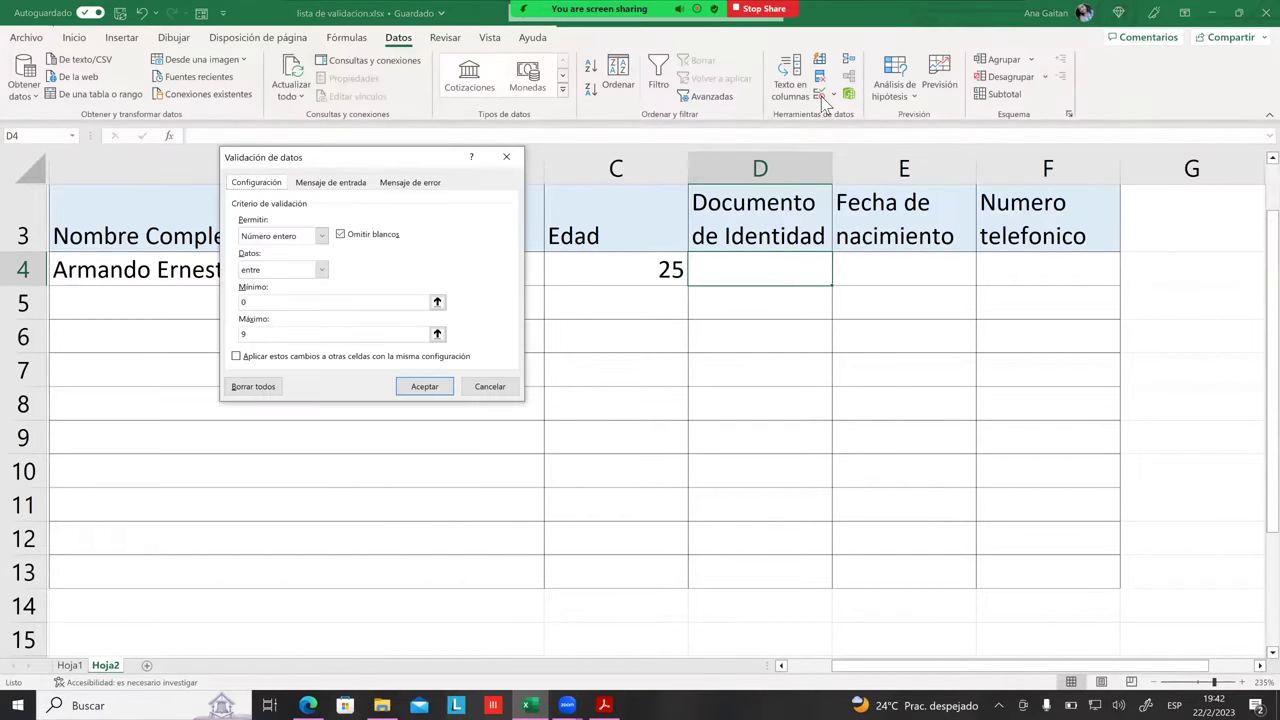
left_click_drag(385, 160, 937, 124)
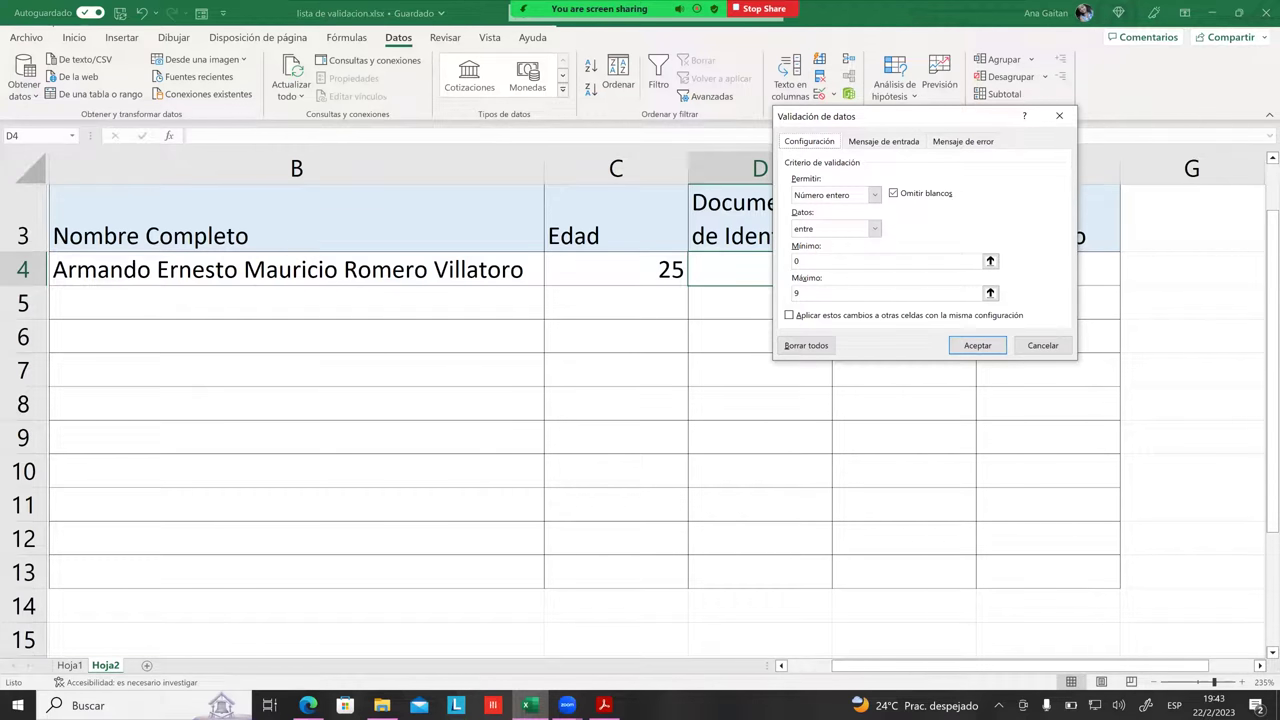
left_click(840, 264)
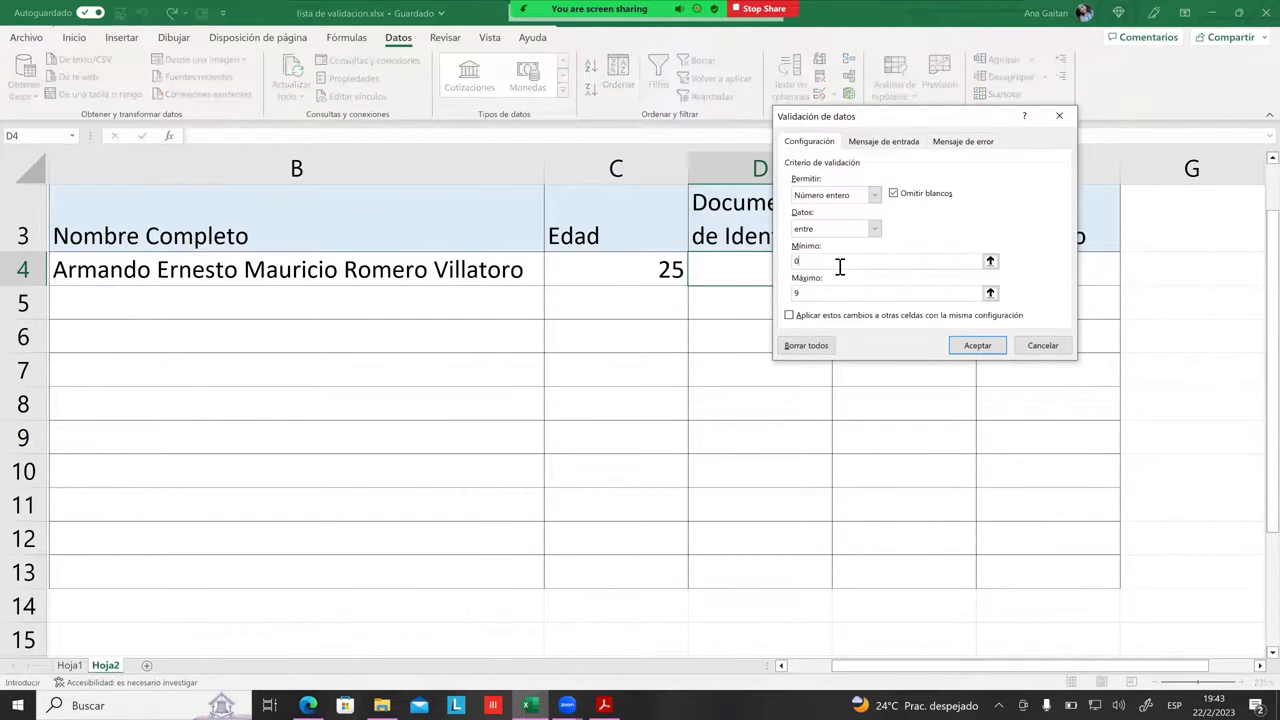
left_click(843, 296)
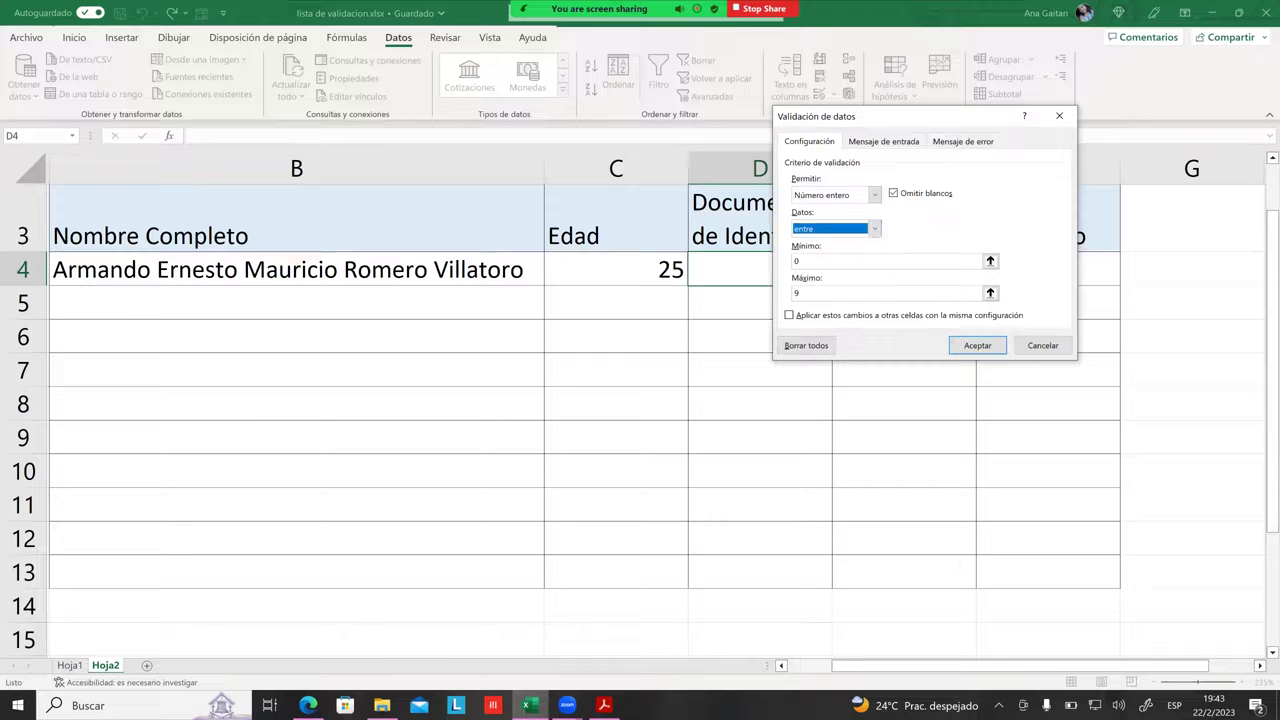
left_click(874, 228)
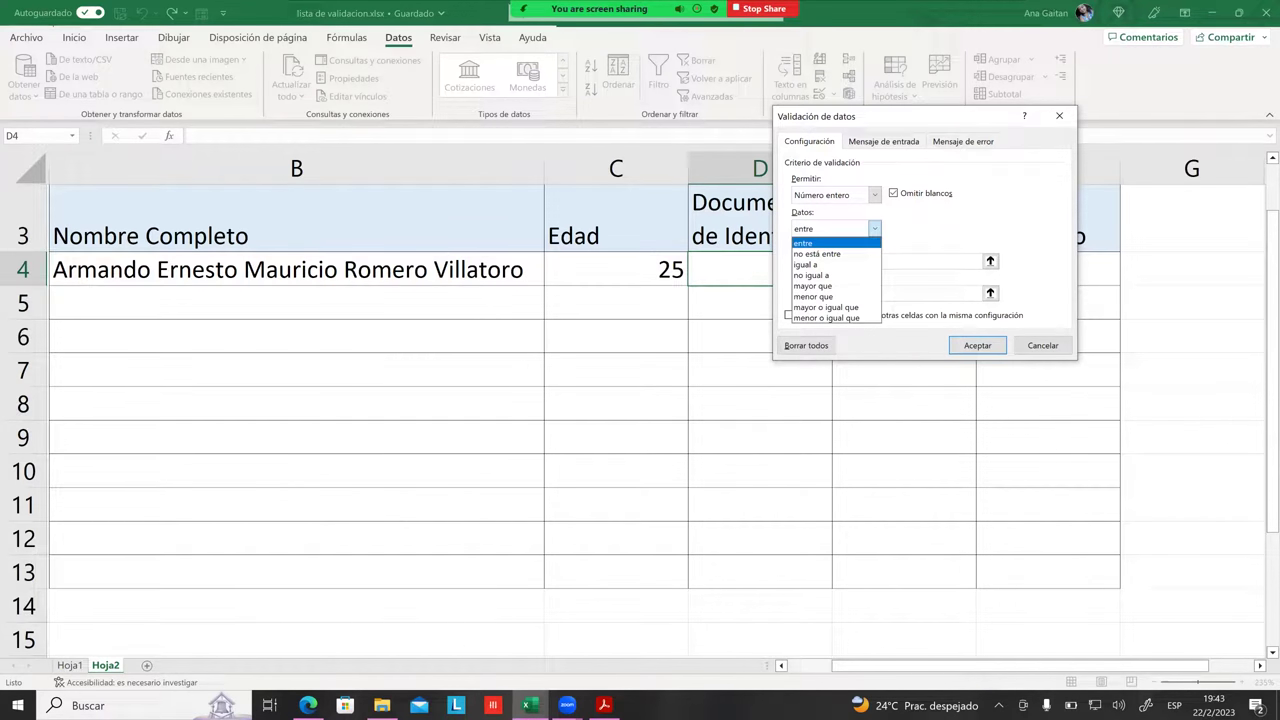
left_click(874, 228)
left_click(874, 228)
left_click(874, 228)
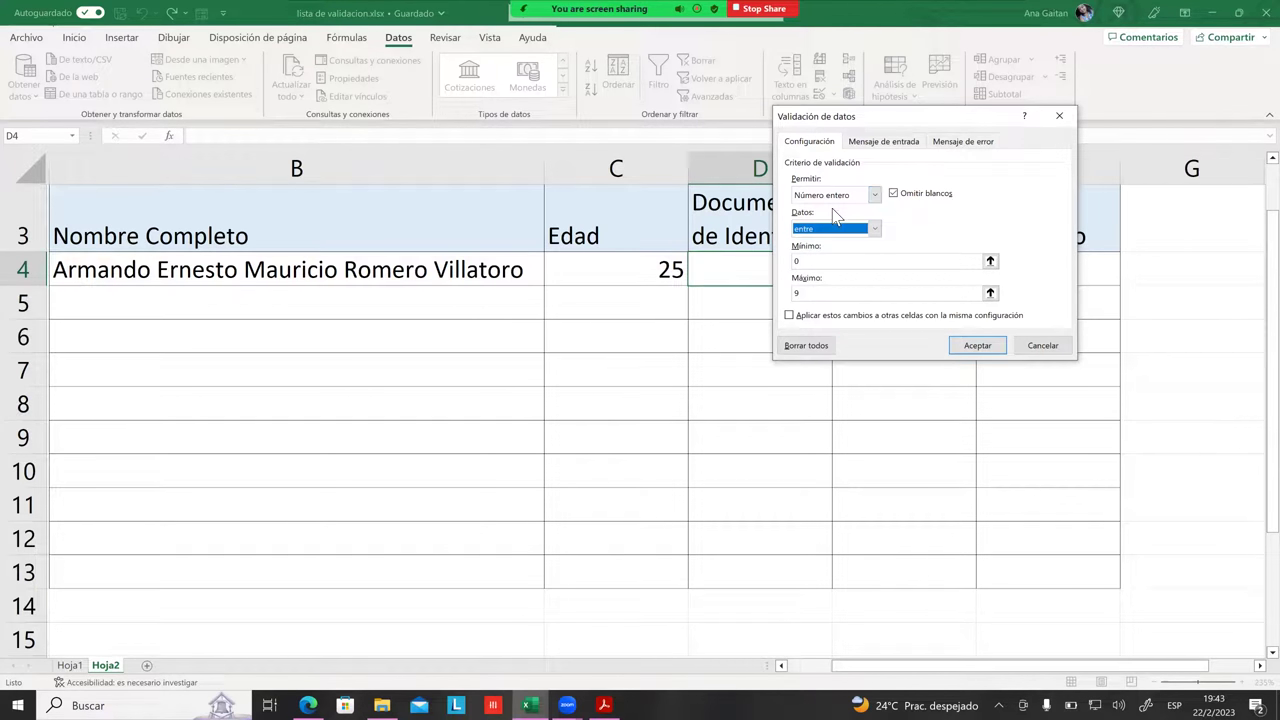
left_click(1042, 345)
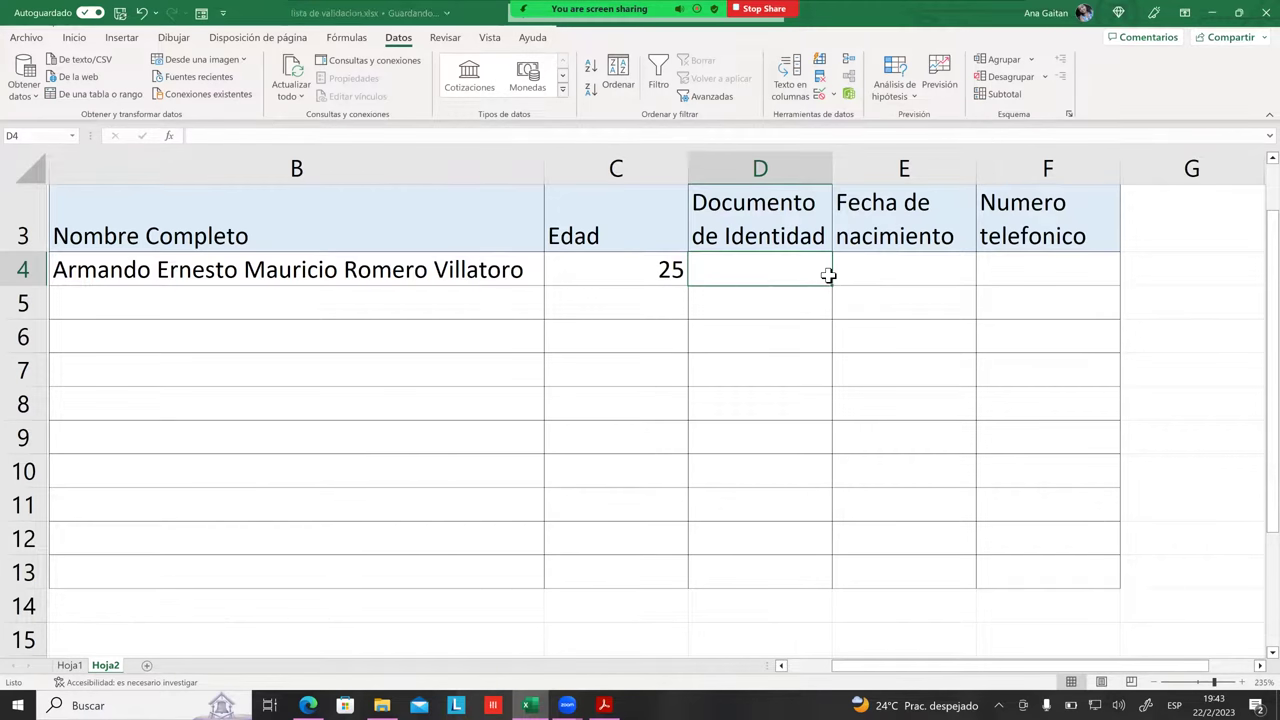
left_click(818, 98)
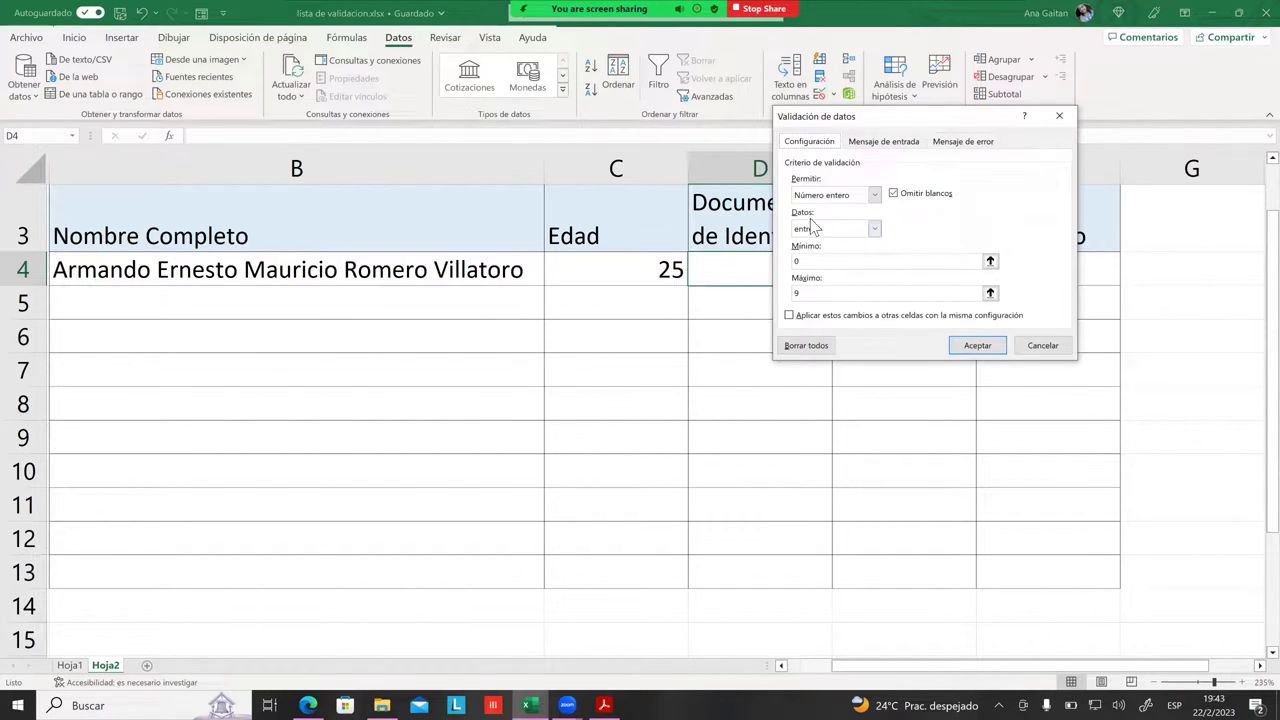
left_click_drag(893, 121, 1006, 128)
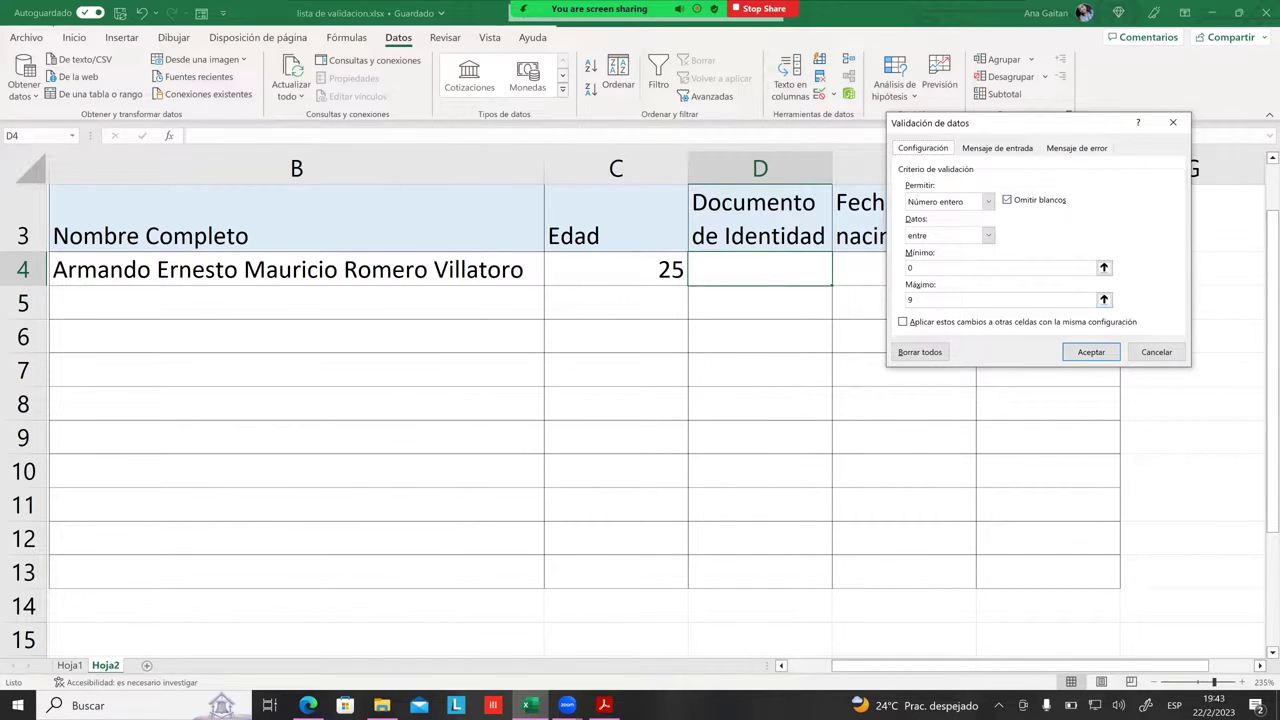
left_click(1156, 352)
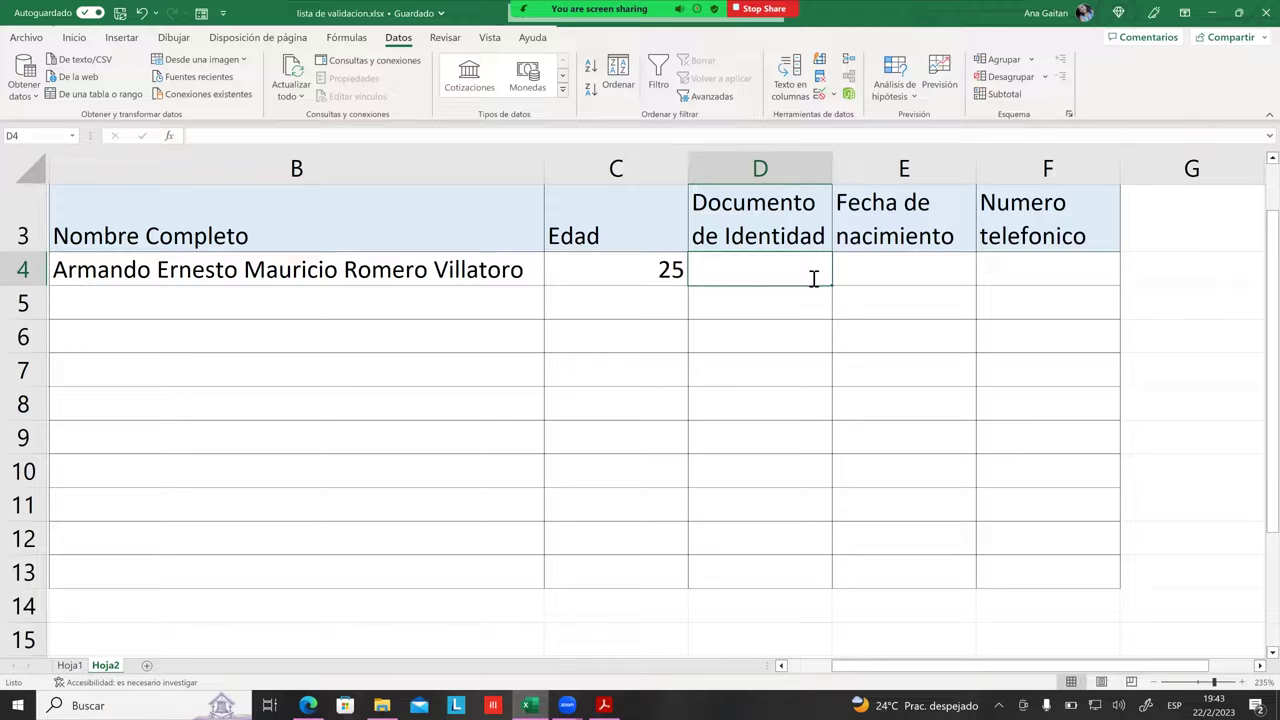
type("7")
key("Return")
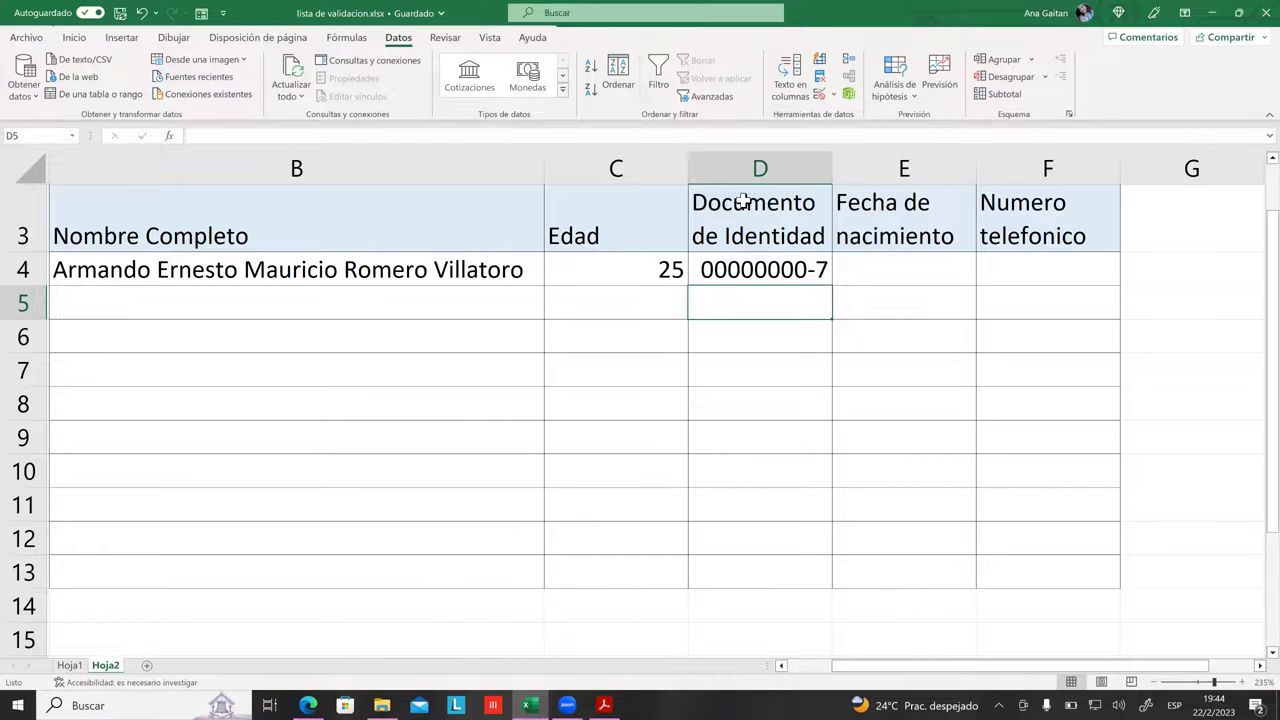
left_click(788, 328)
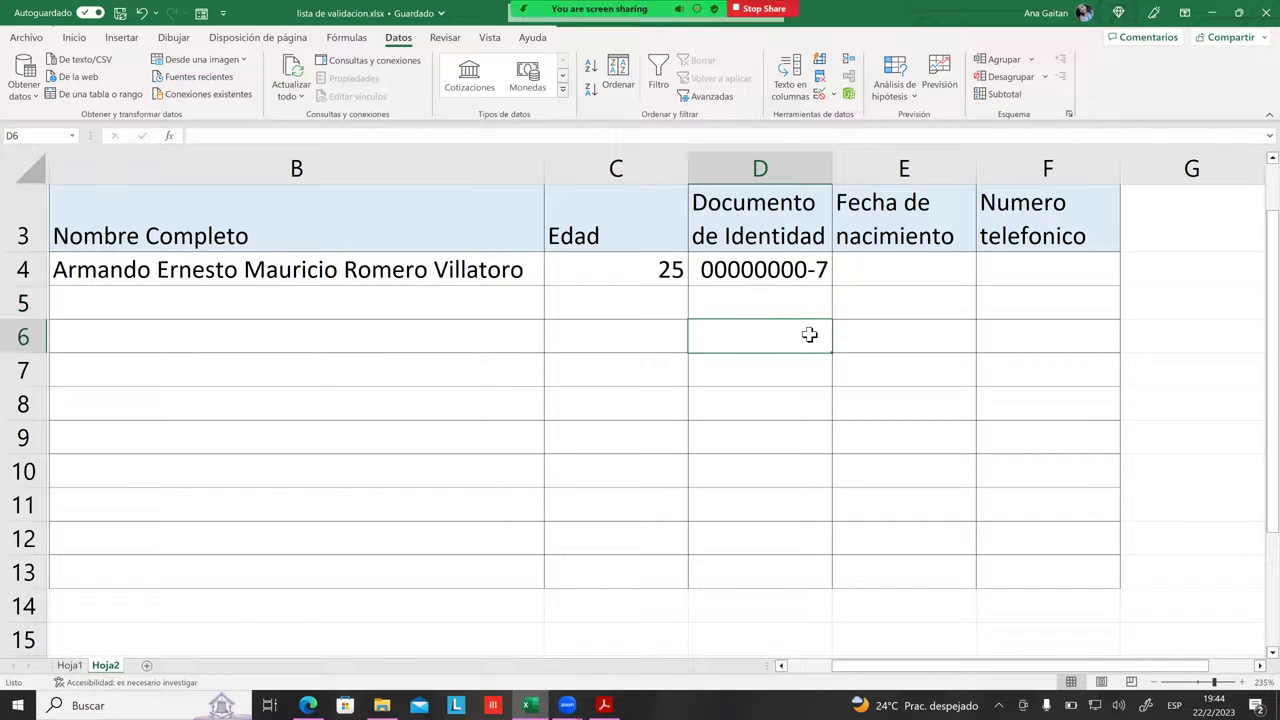
left_click(786, 279)
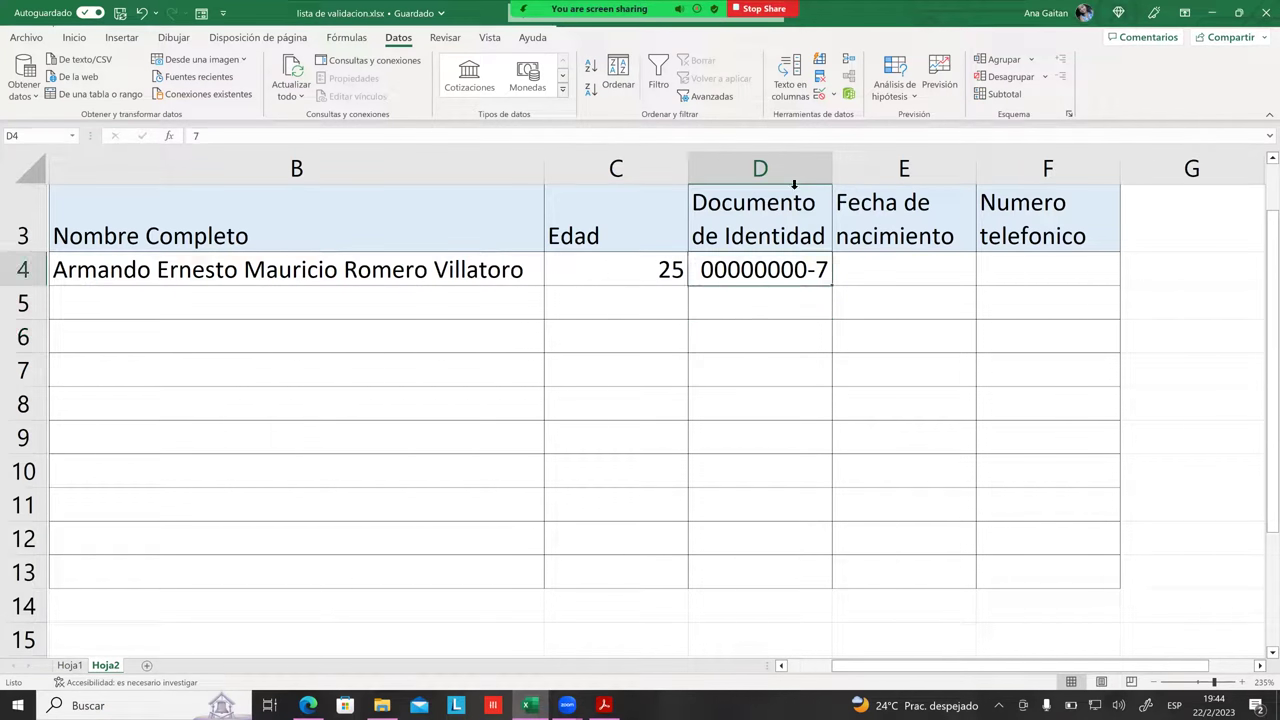
left_click(819, 95)
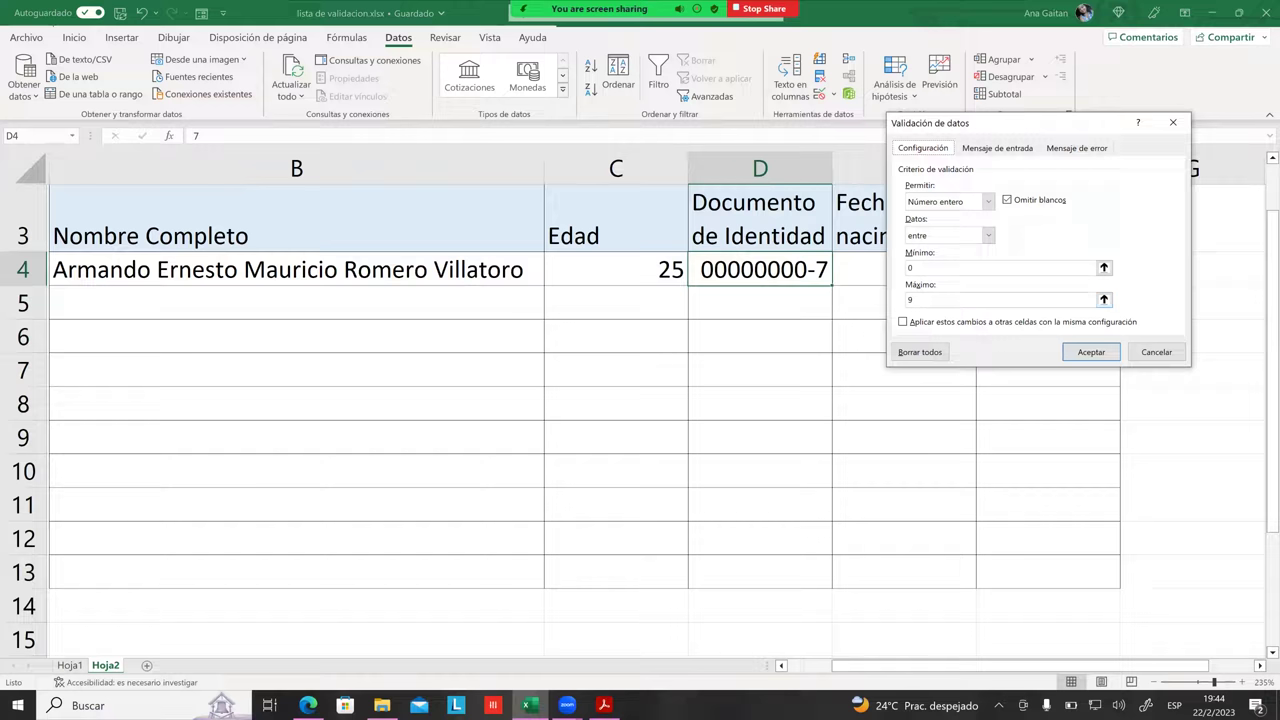
left_click(1156, 352)
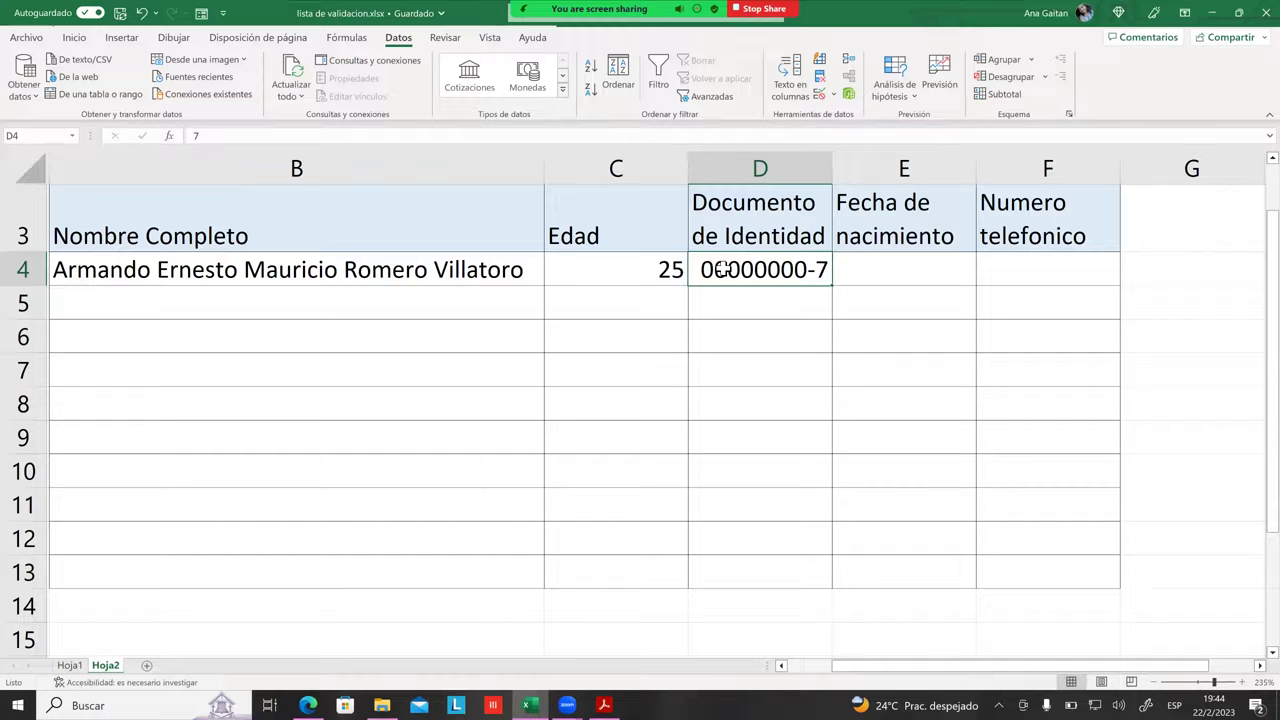
Step: Move the ID from D4 to D5 and back, then replace it with 8
left_click_drag(723, 269, 758, 292)
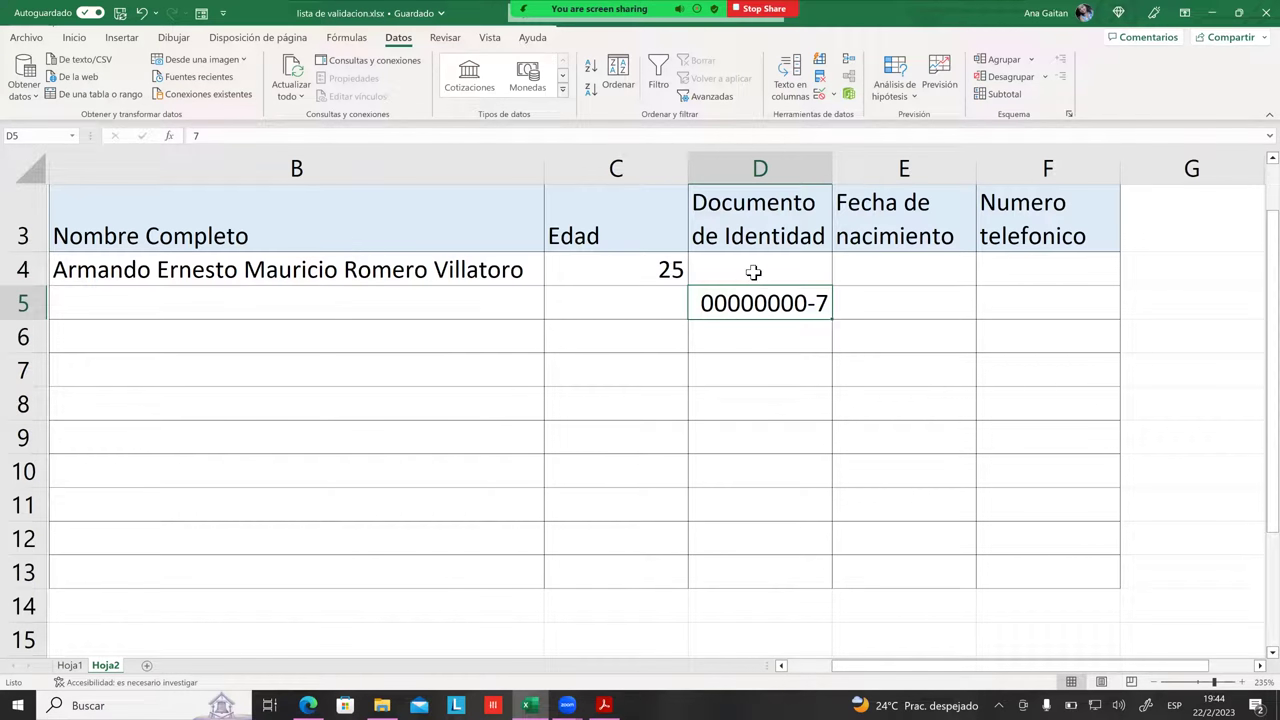
left_click(749, 271)
left_click(763, 302)
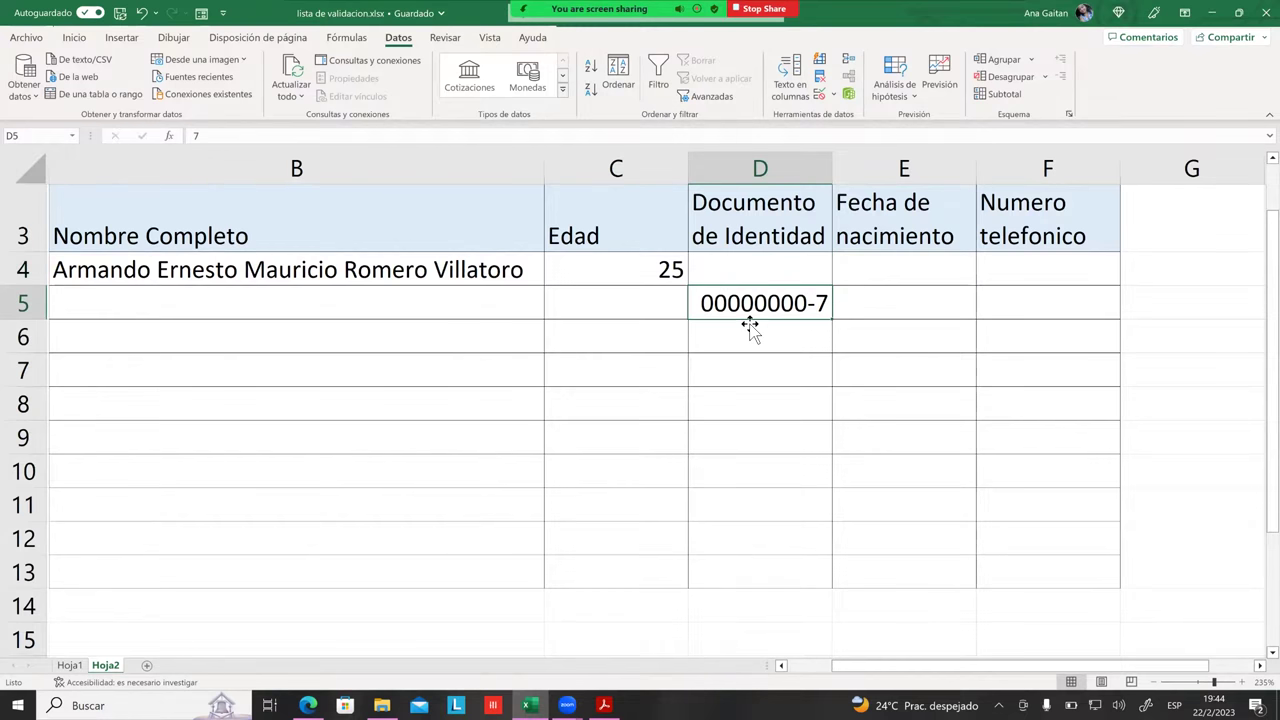
left_click_drag(766, 320, 785, 265)
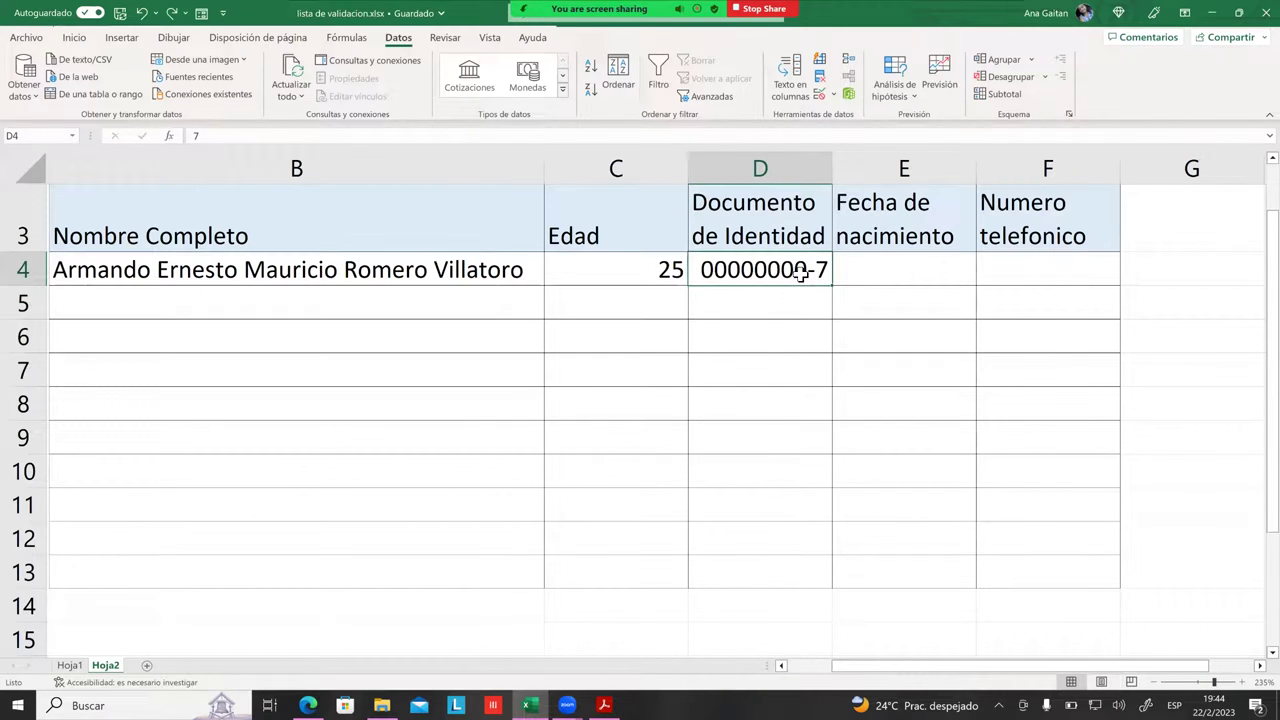
key("BackSpace")
type("8")
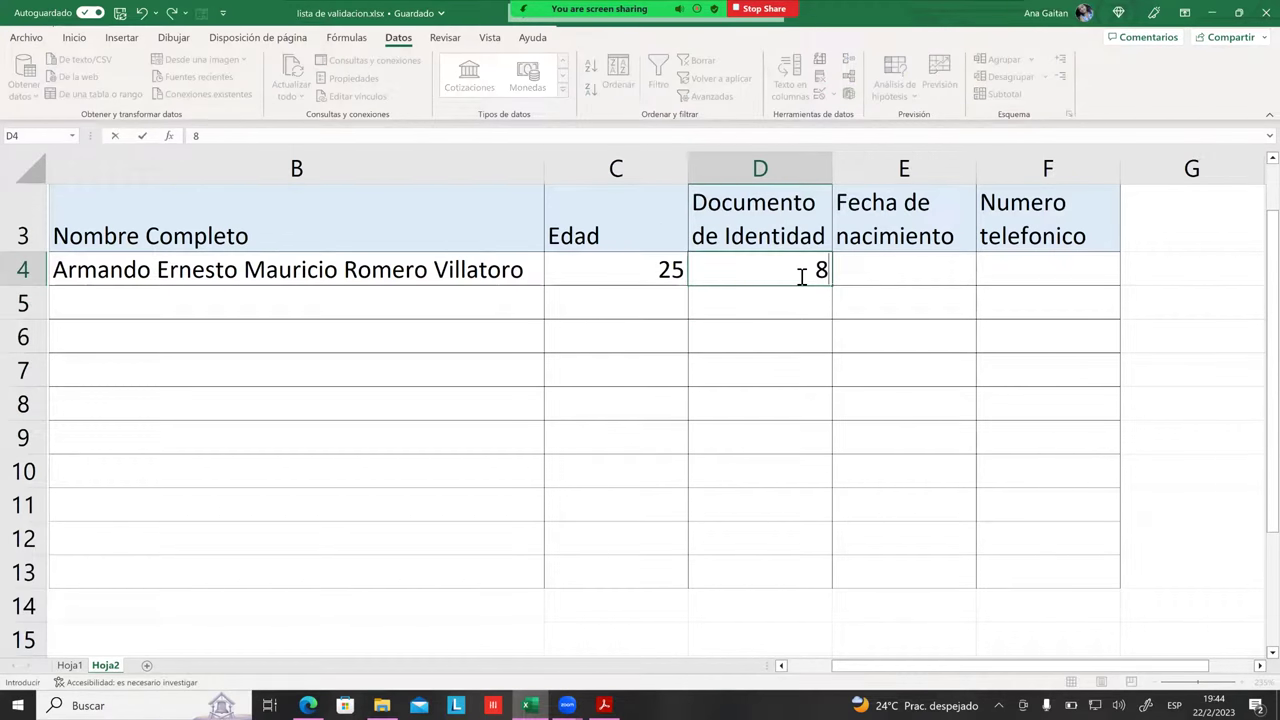
key("Return")
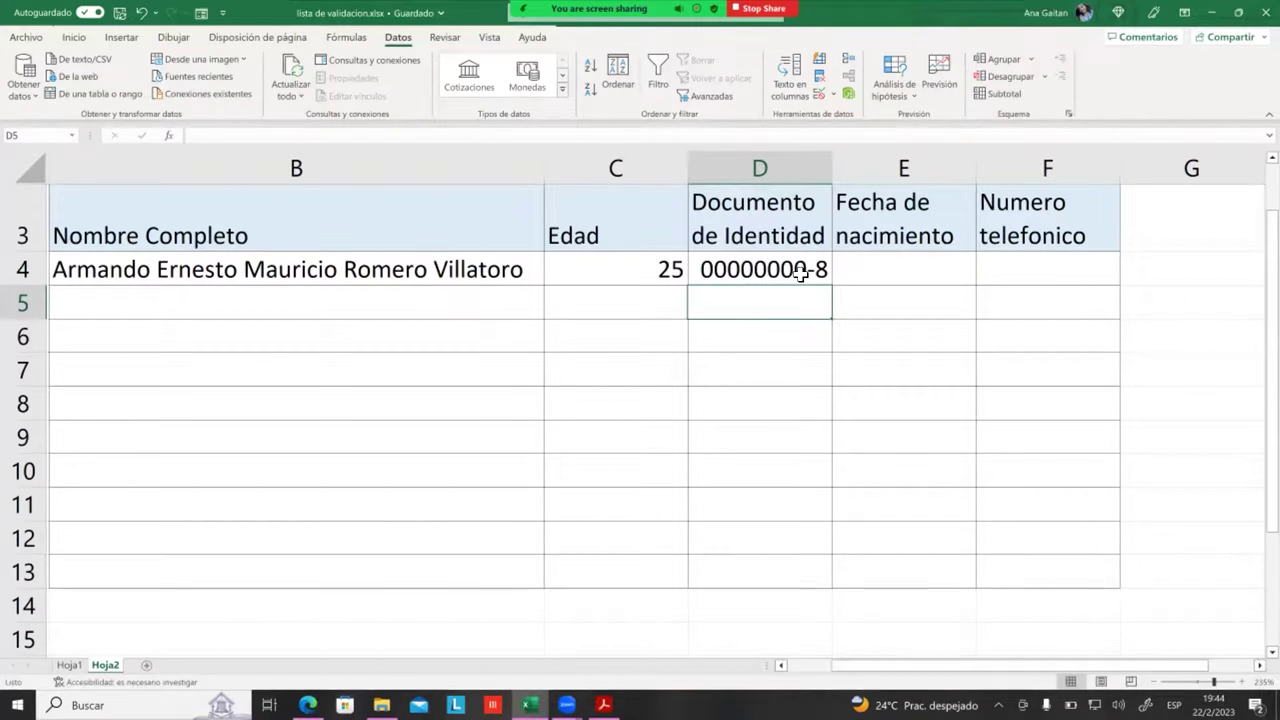
Step: Test 10 in D4, cancel the rejection, and reopen Validación de datos
left_click(800, 272)
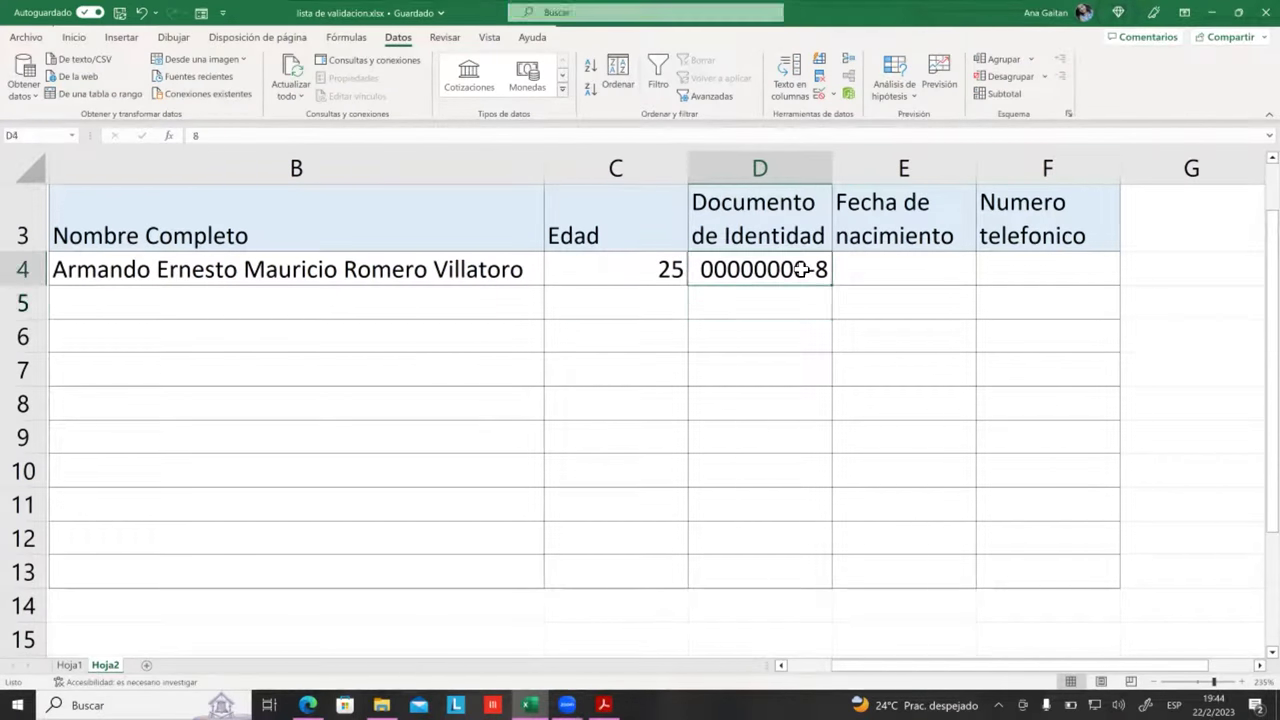
key("BackSpace")
type("10")
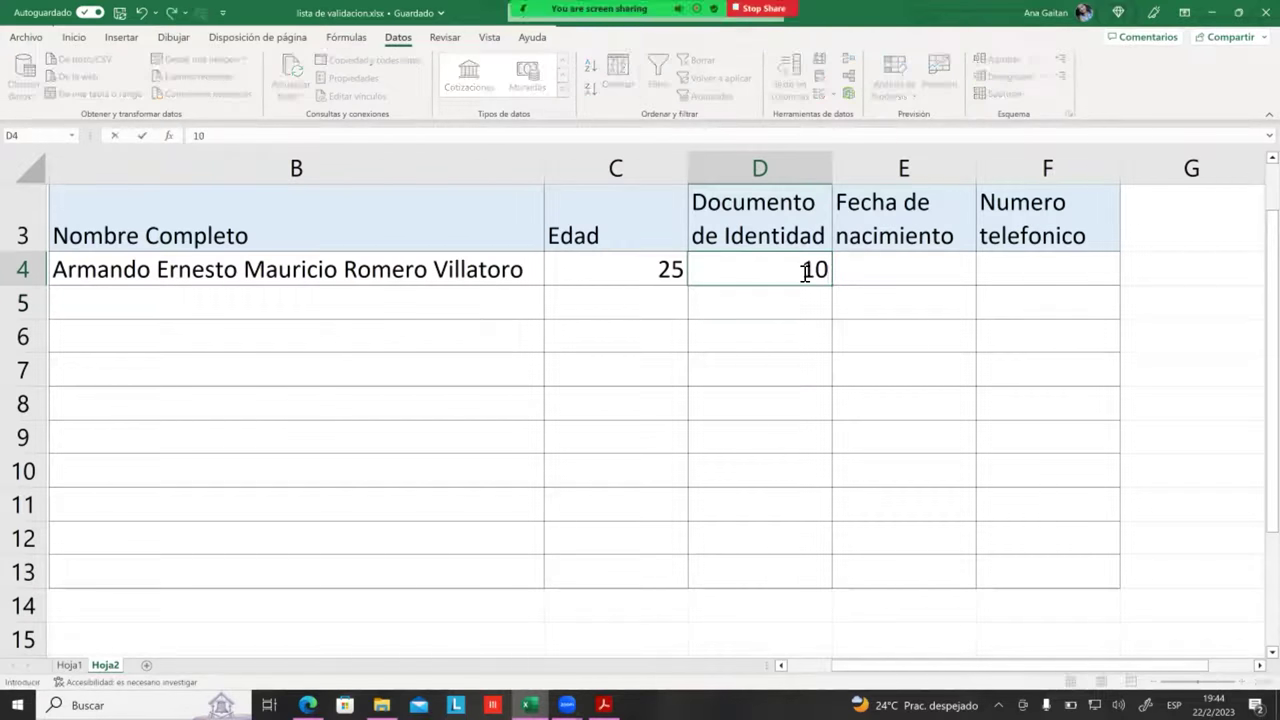
key("Return")
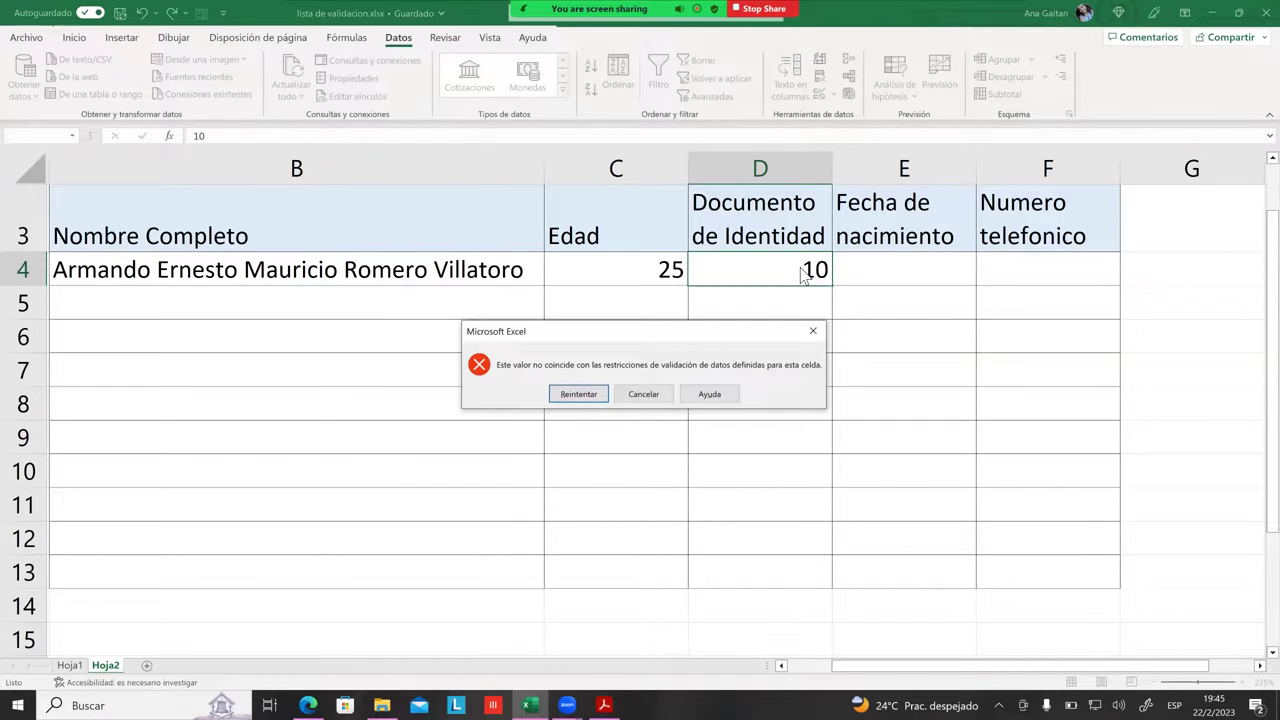
left_click(643, 394)
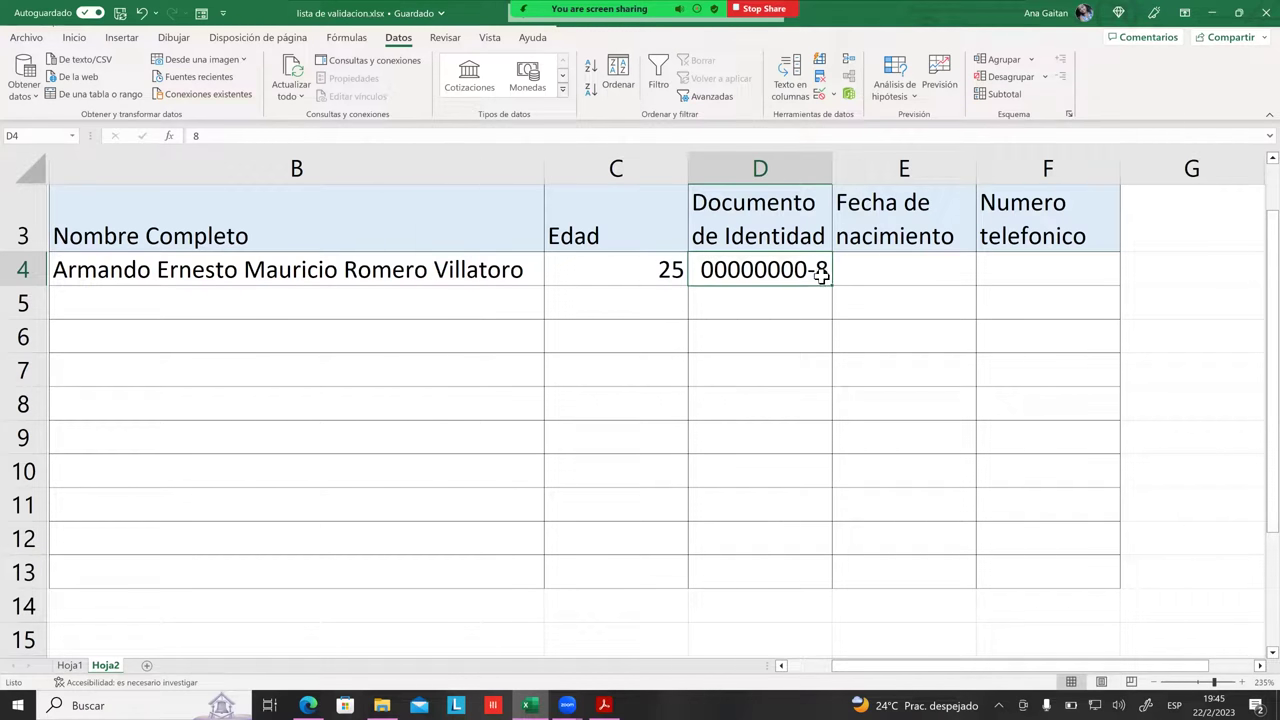
left_click(821, 101)
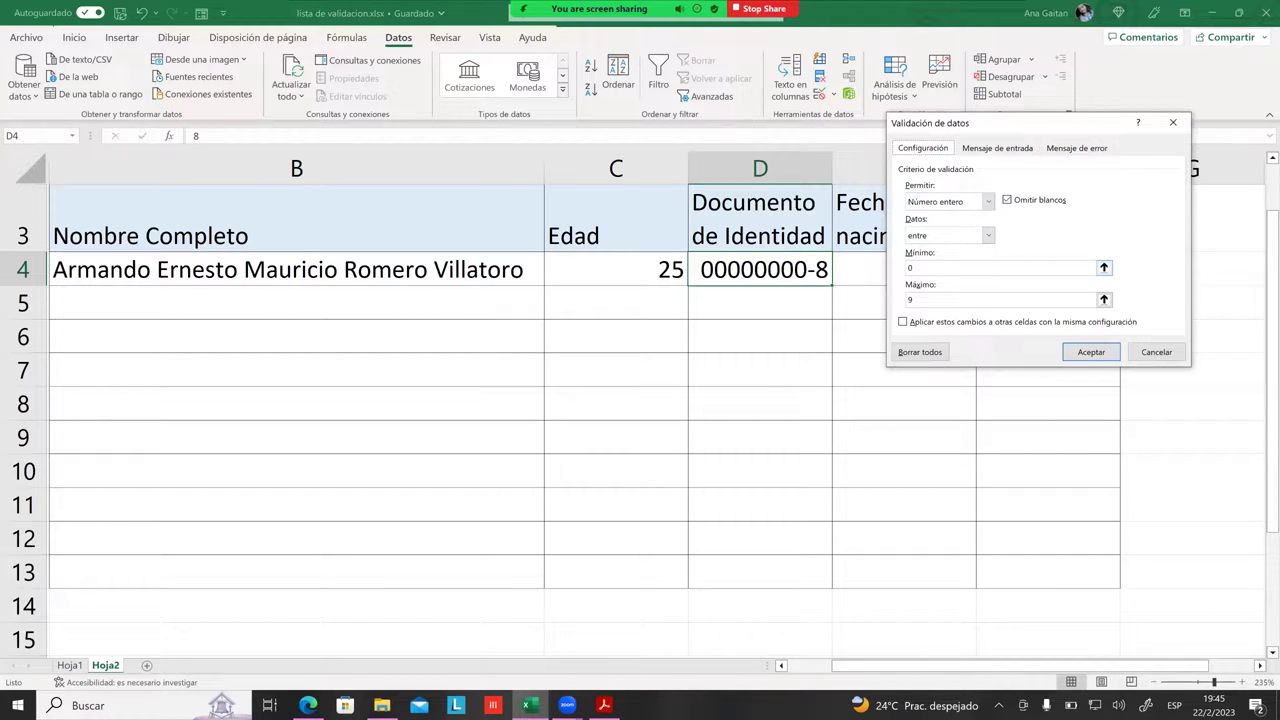
Step: Replace the maximum 9 with 99999999, confirm, and blank cell D4
left_click(912, 268)
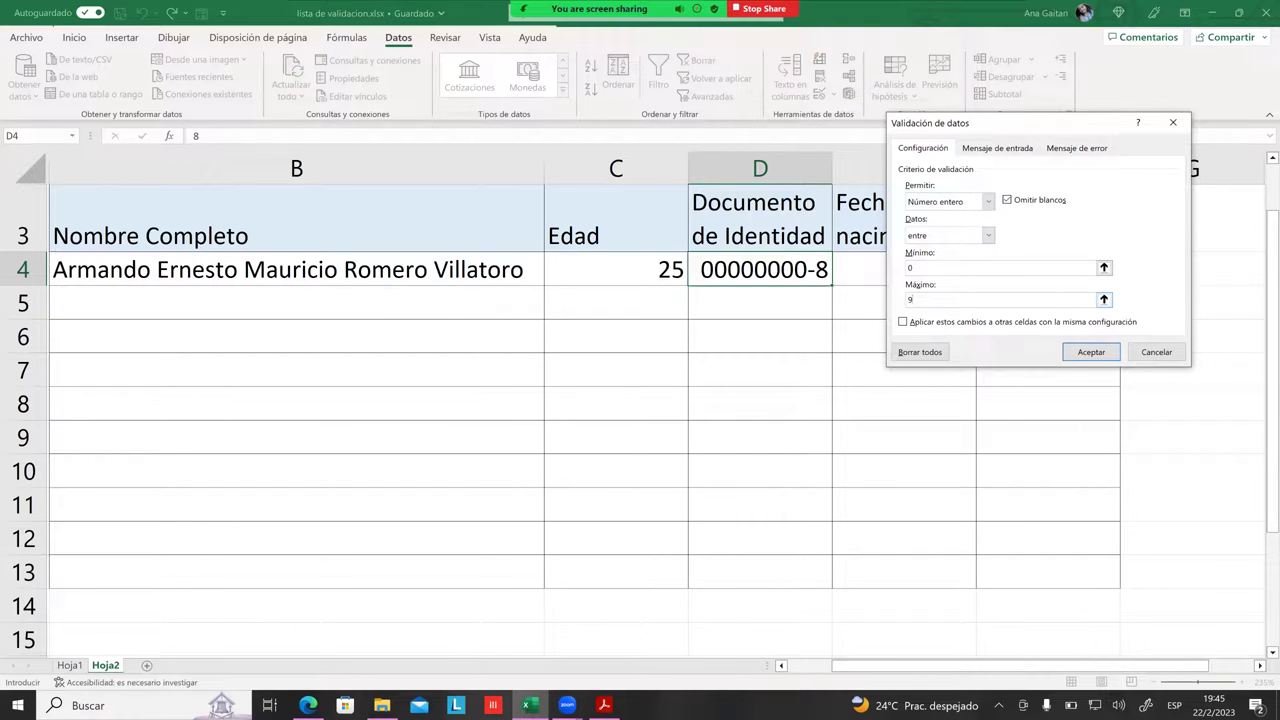
key("BackSpace")
type("9")
type("9999999")
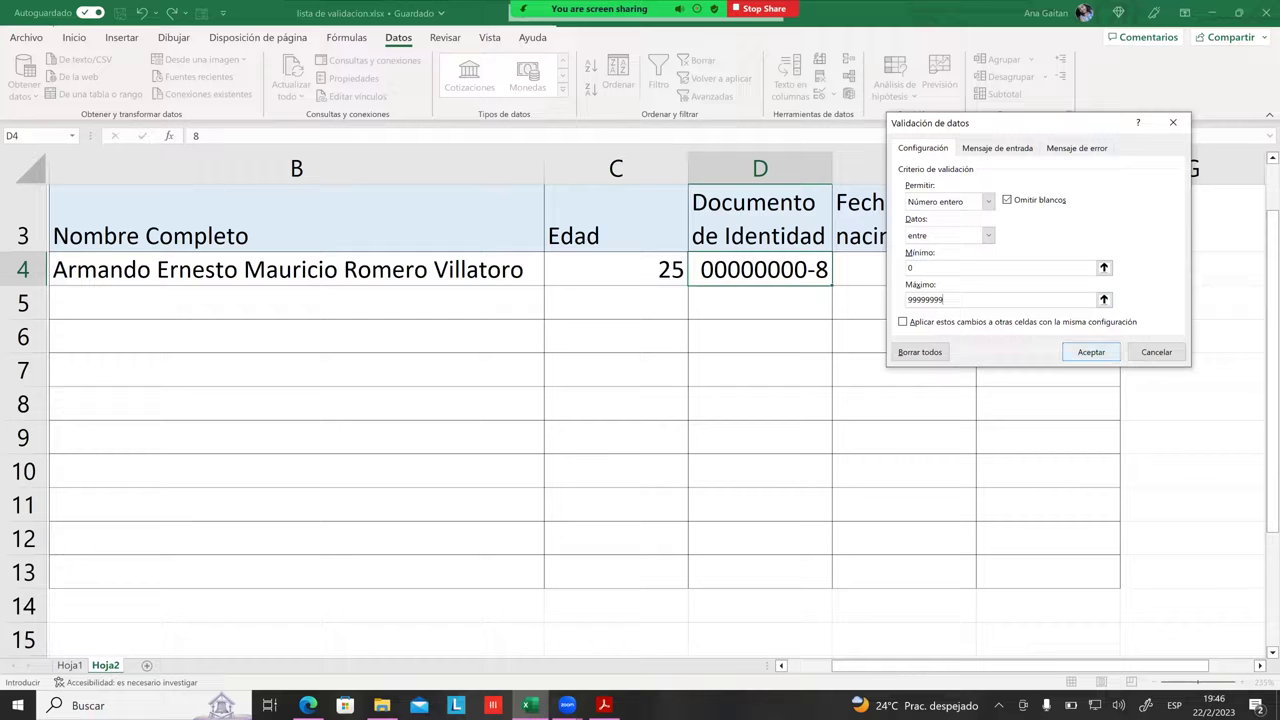
key("Return")
left_click(835, 278)
left_click(829, 280)
key("BackSpace")
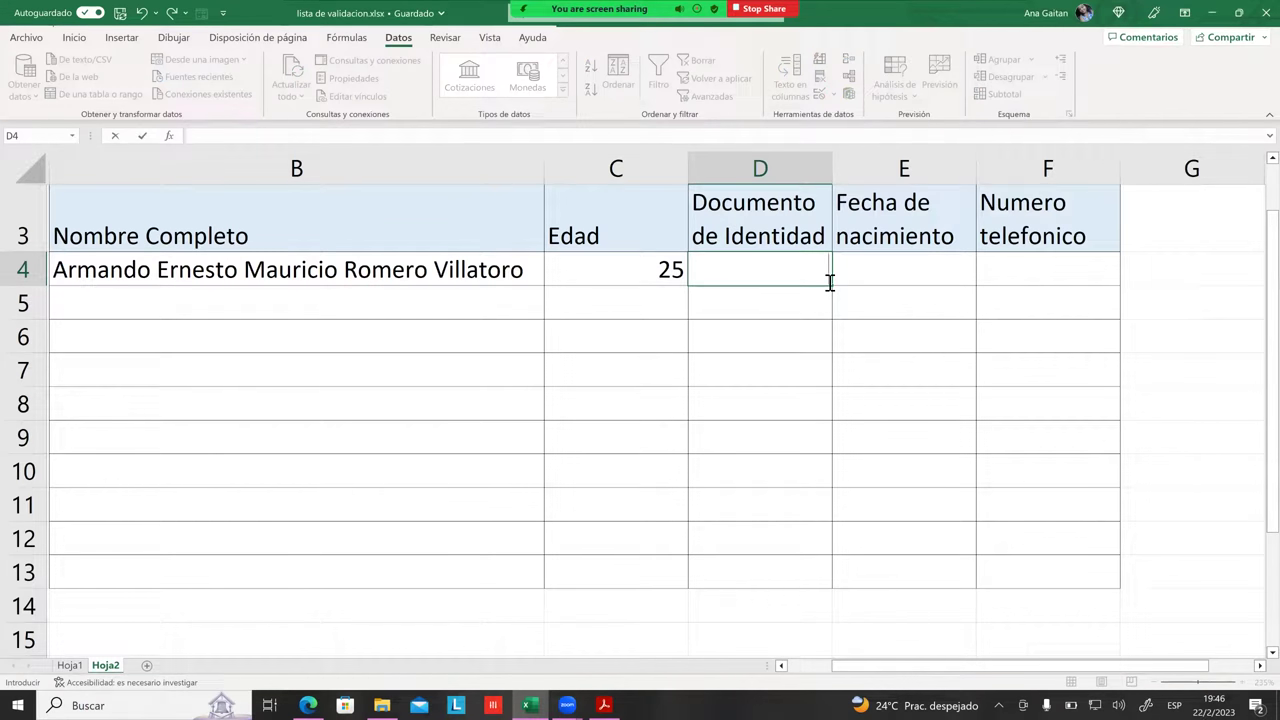
Step: Enter a nine-digit test ID in D4
type("2")
key("BackSpace")
type("086754321")
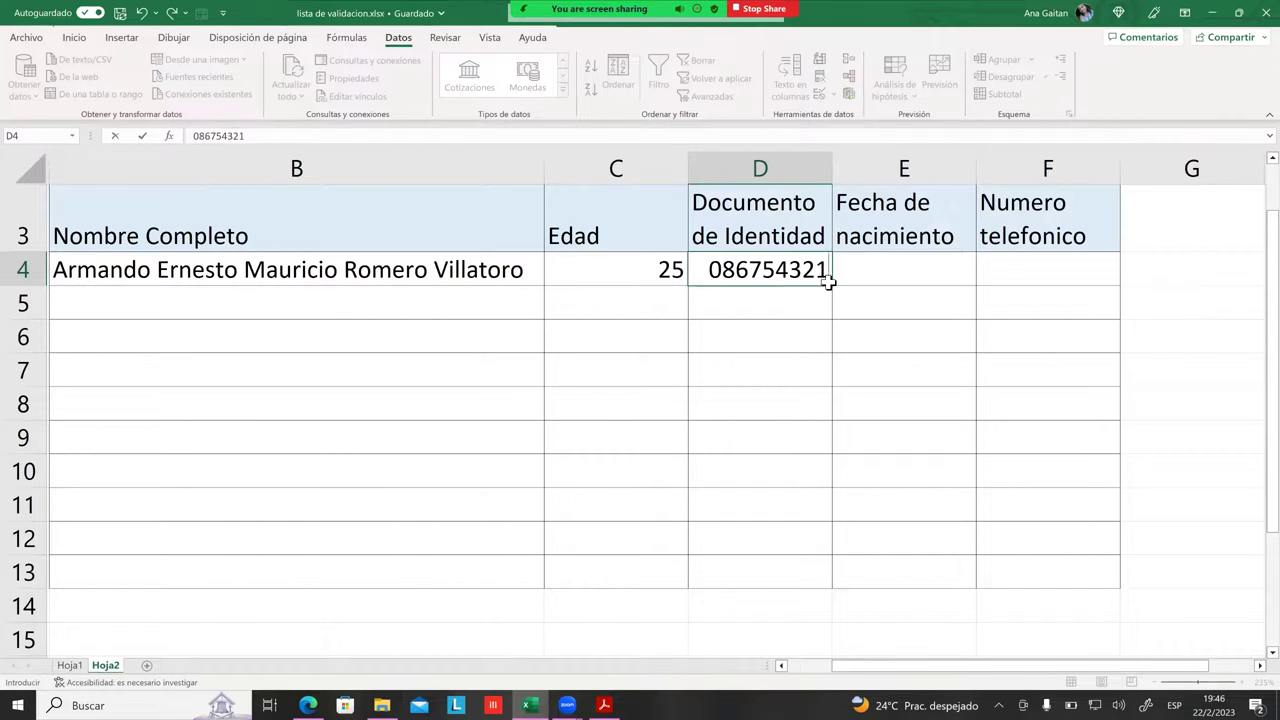
key("Return")
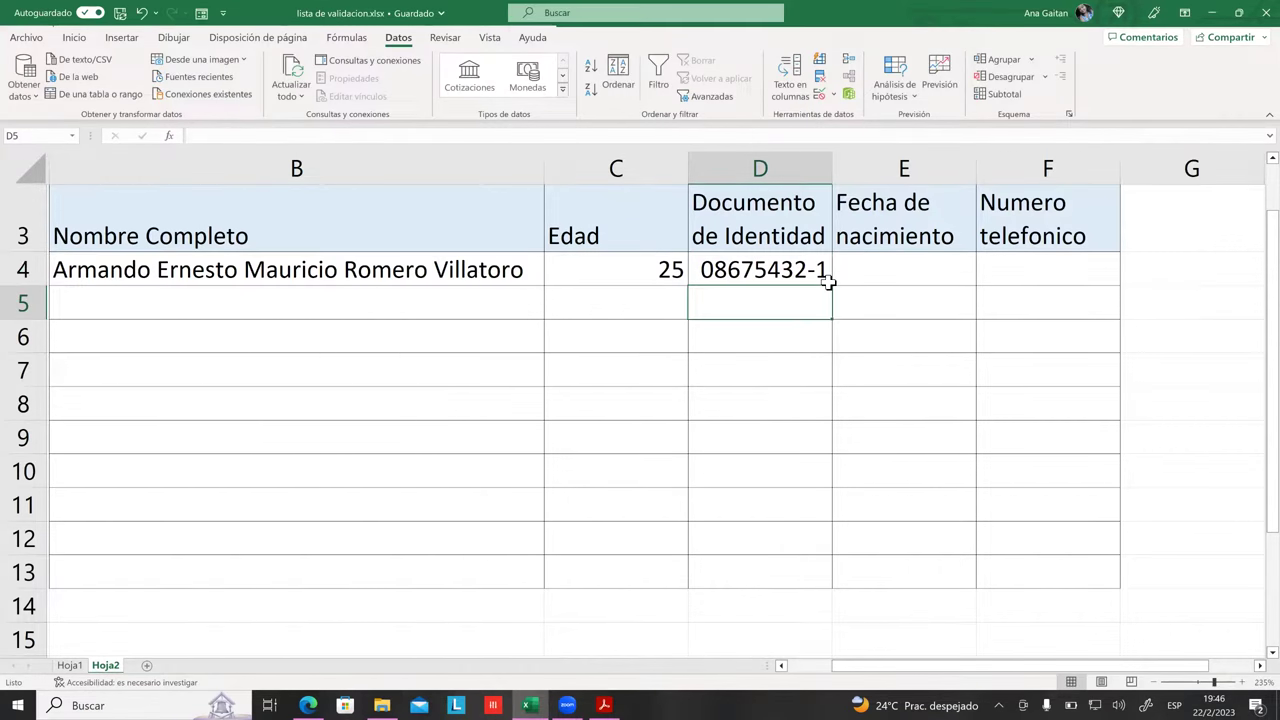
left_click(840, 377)
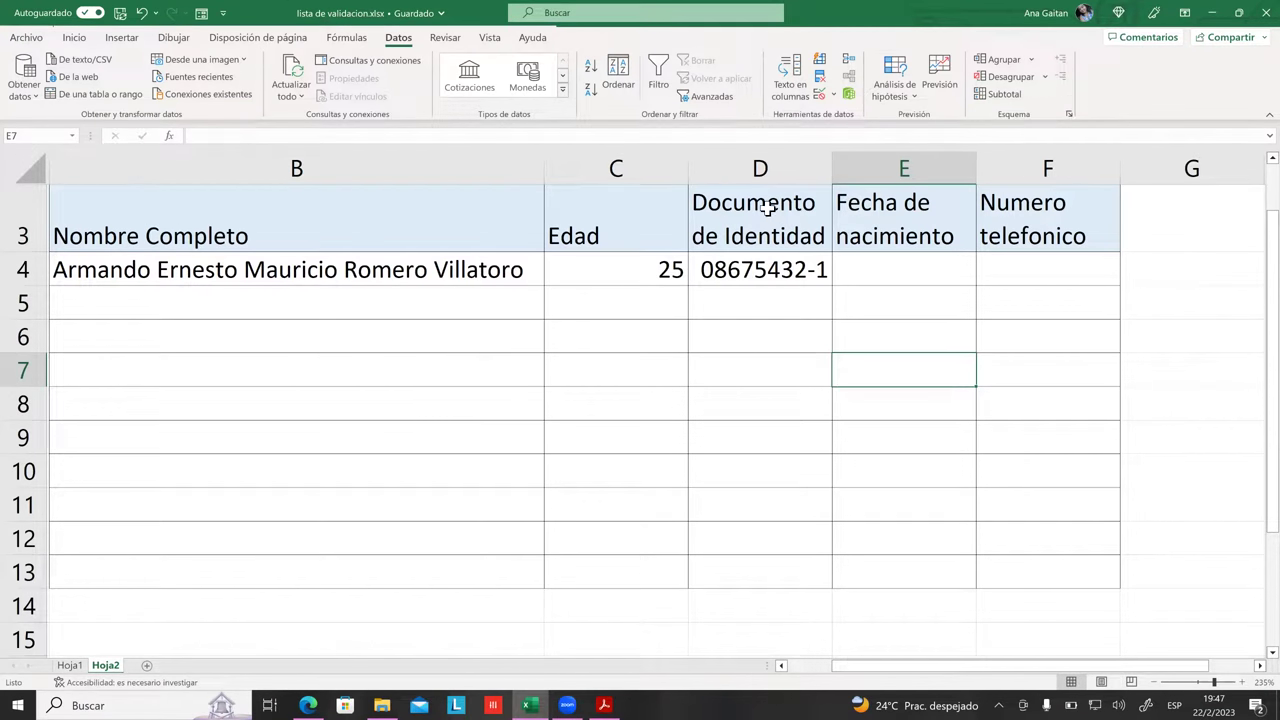
left_click(758, 302)
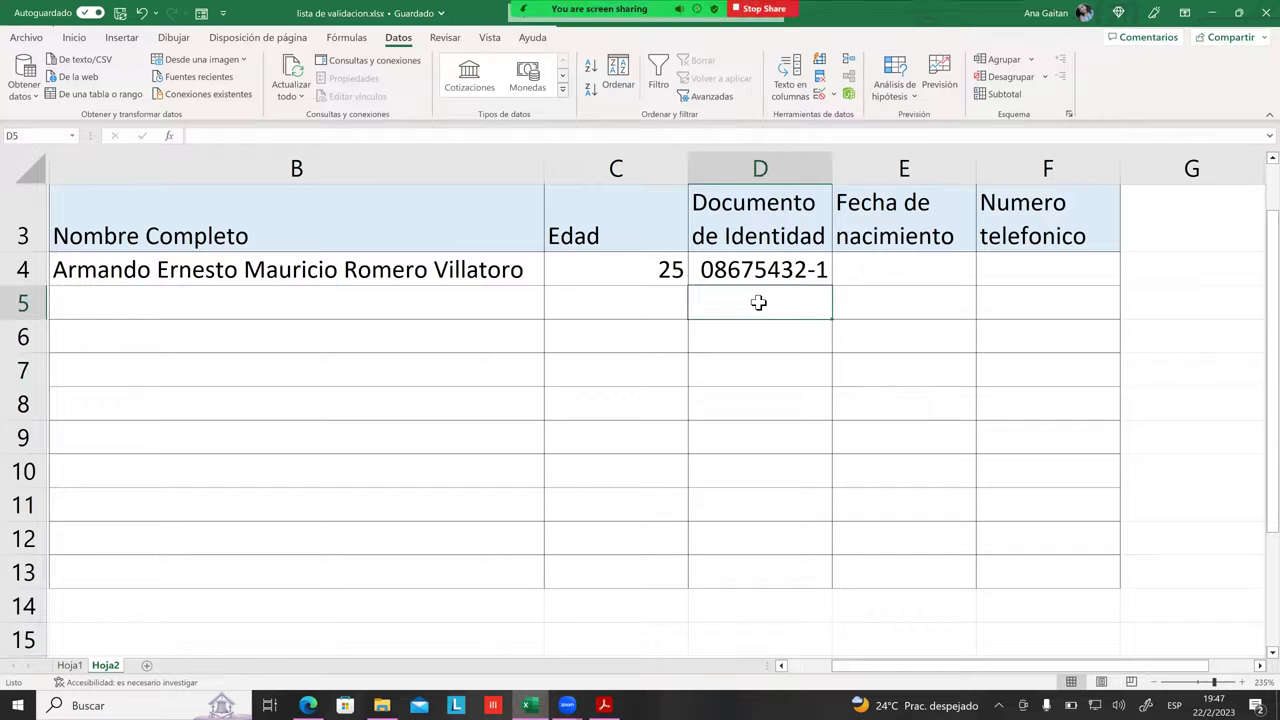
Step: Display the input message of the age cell C4 without changing it
left_click(663, 270)
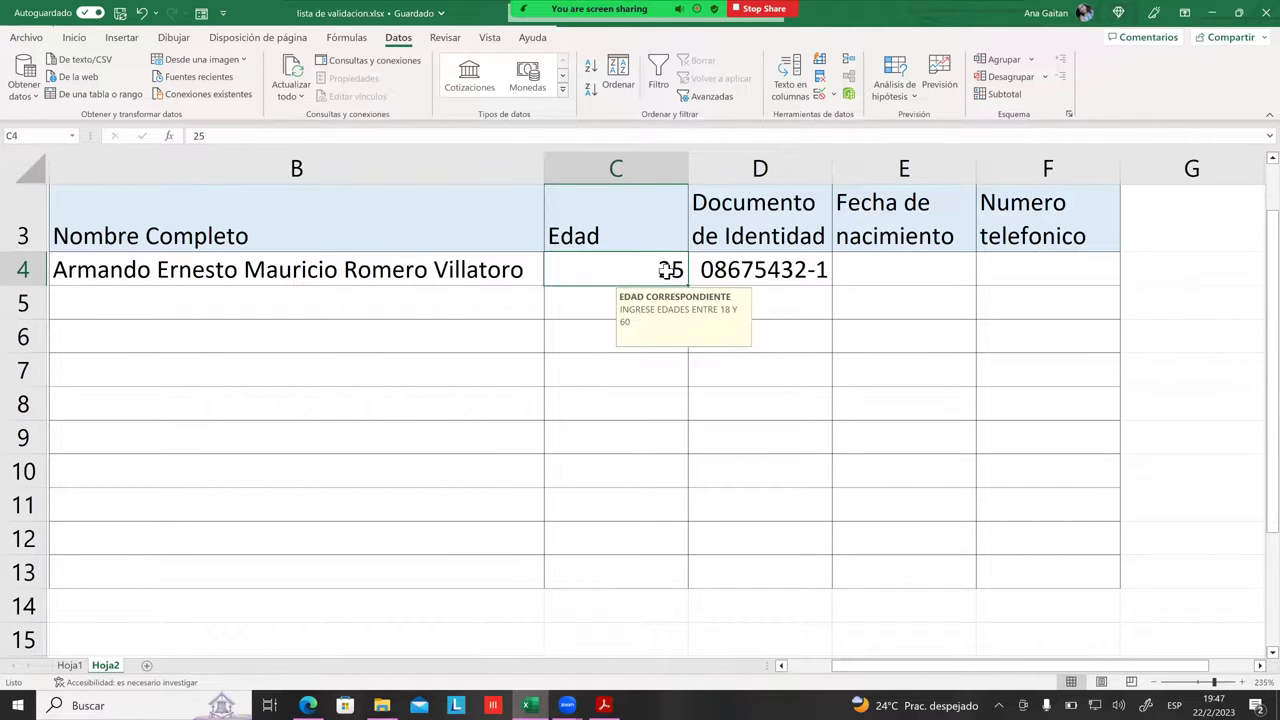
double_click(668, 270)
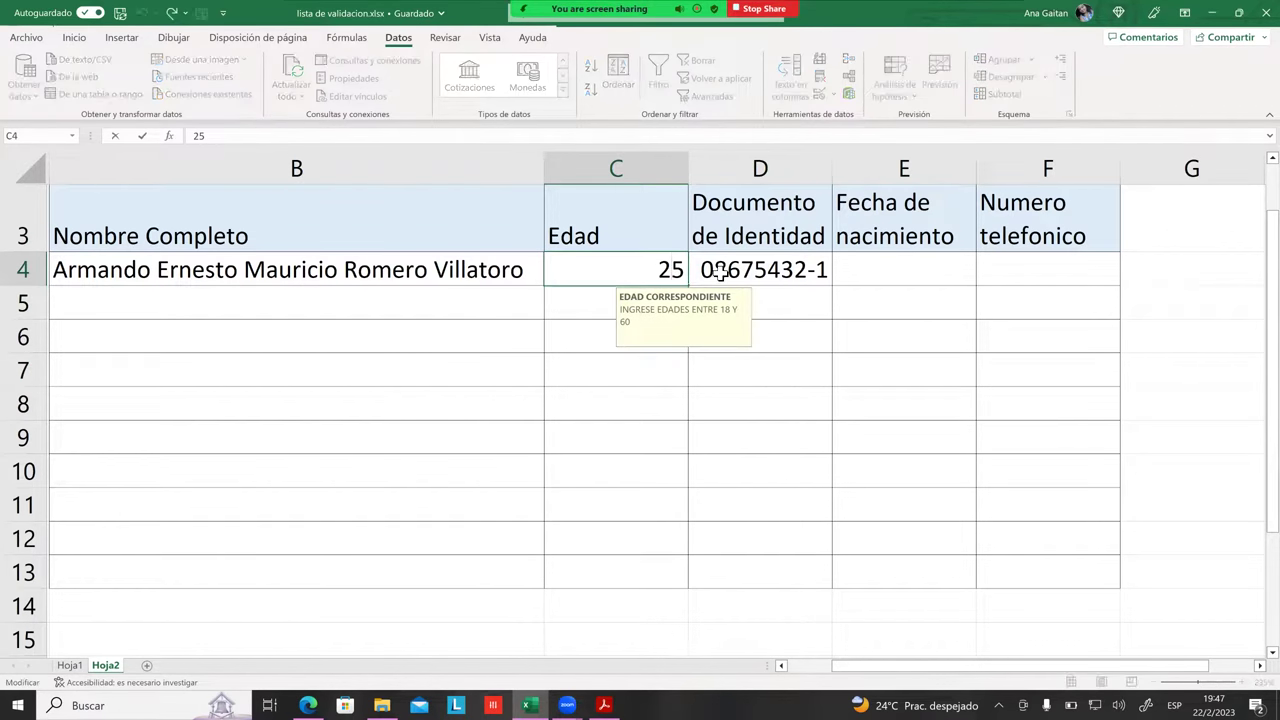
left_click(764, 300)
left_click(648, 268)
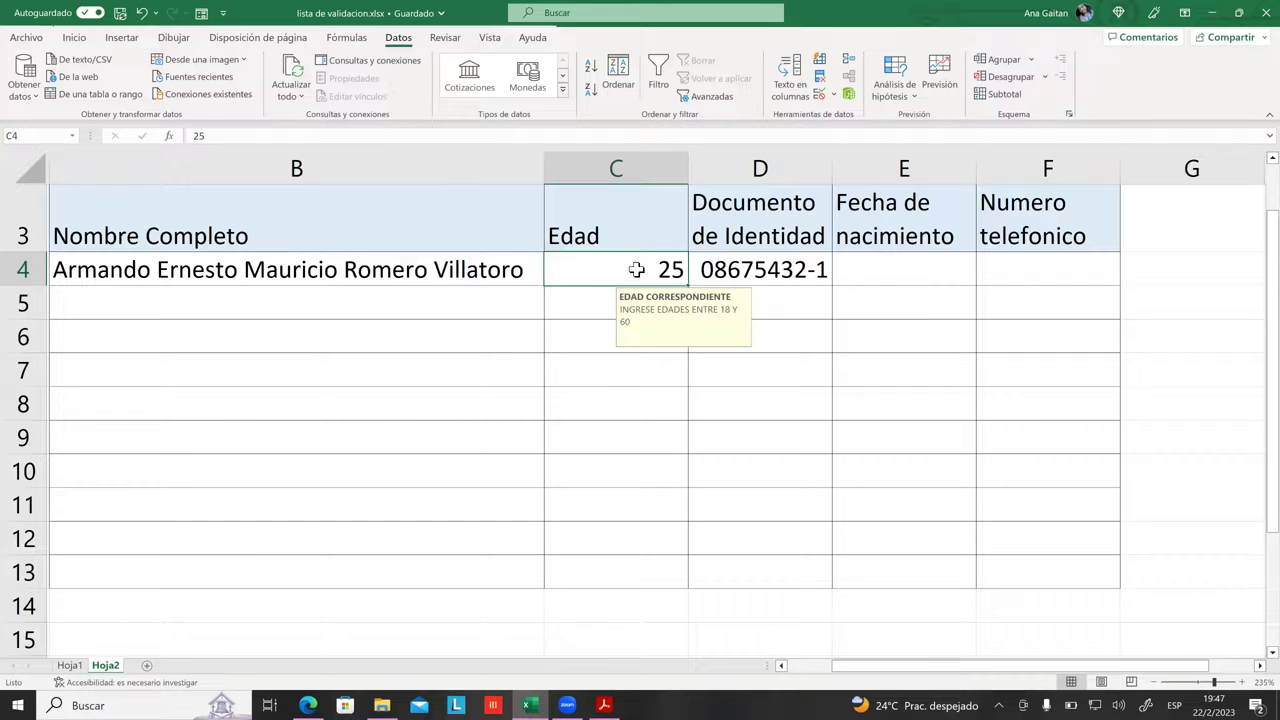
left_click(717, 380)
Step: Inspect the stored ID digits in D4, then clear the cell for a new entry
left_click(718, 280)
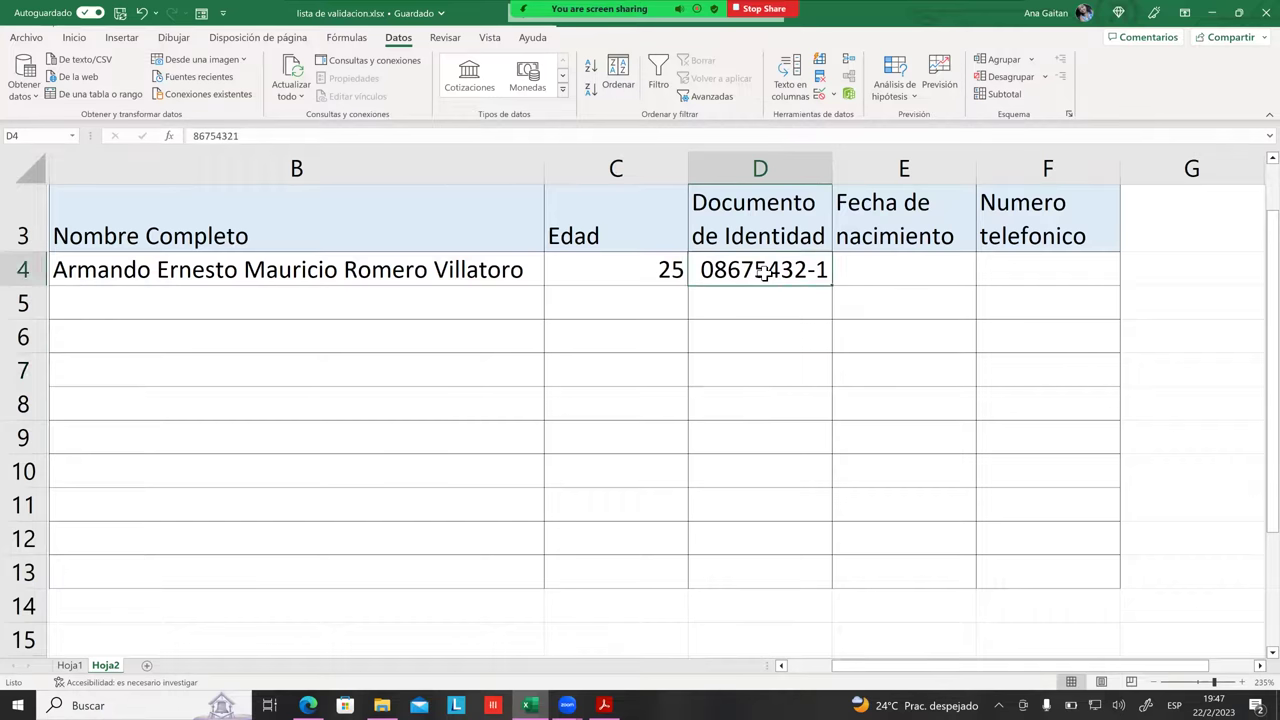
left_click(722, 298)
left_click(718, 276)
left_click(776, 300)
left_click(777, 277)
left_click(777, 303)
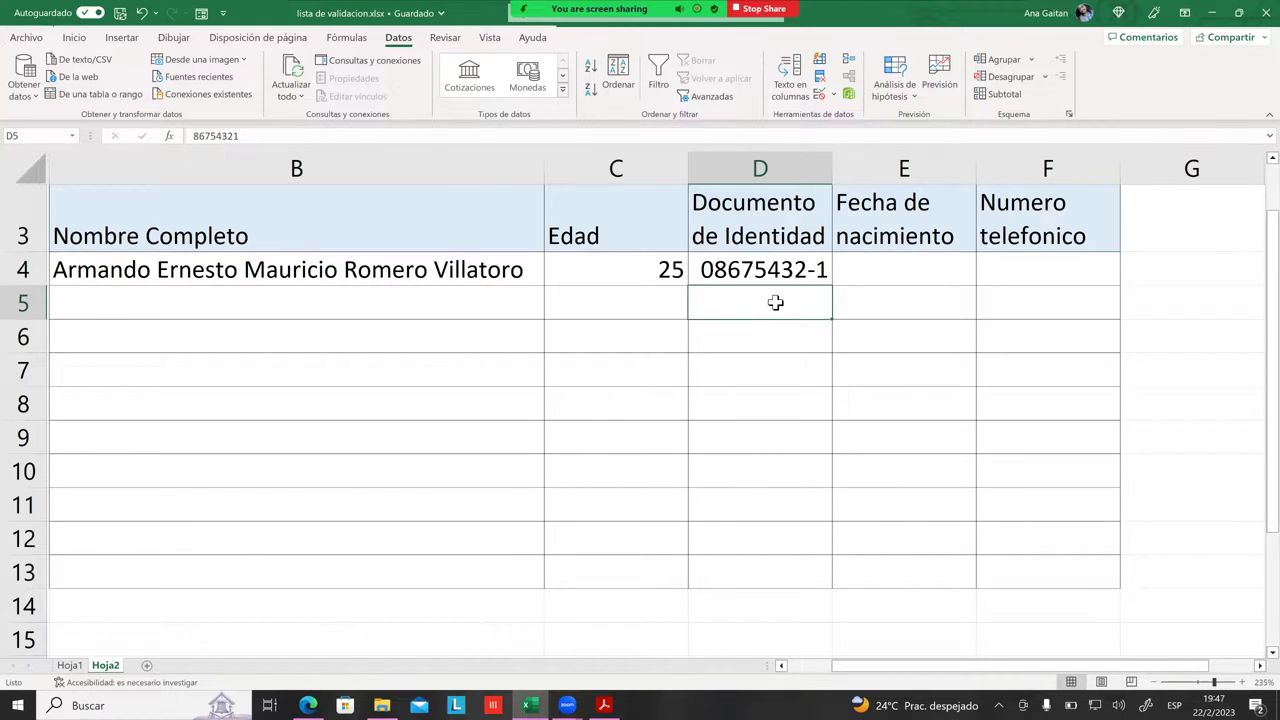
key("Tab")
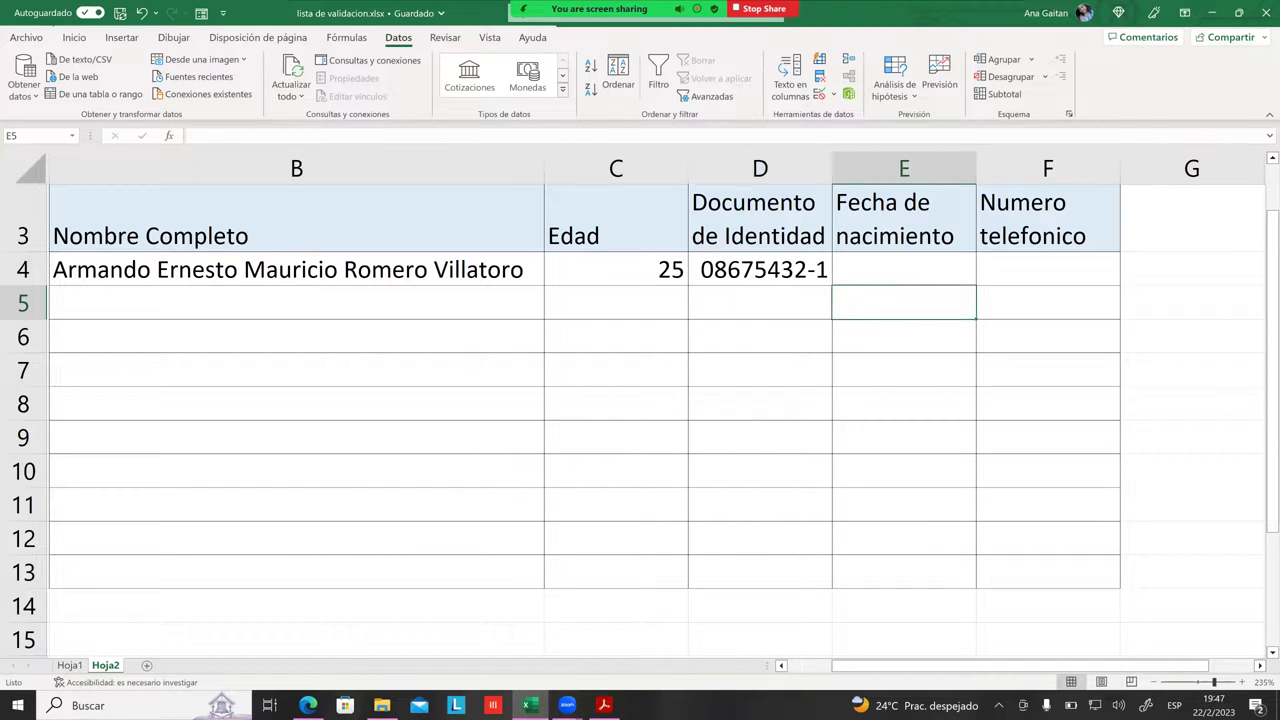
left_click(818, 305)
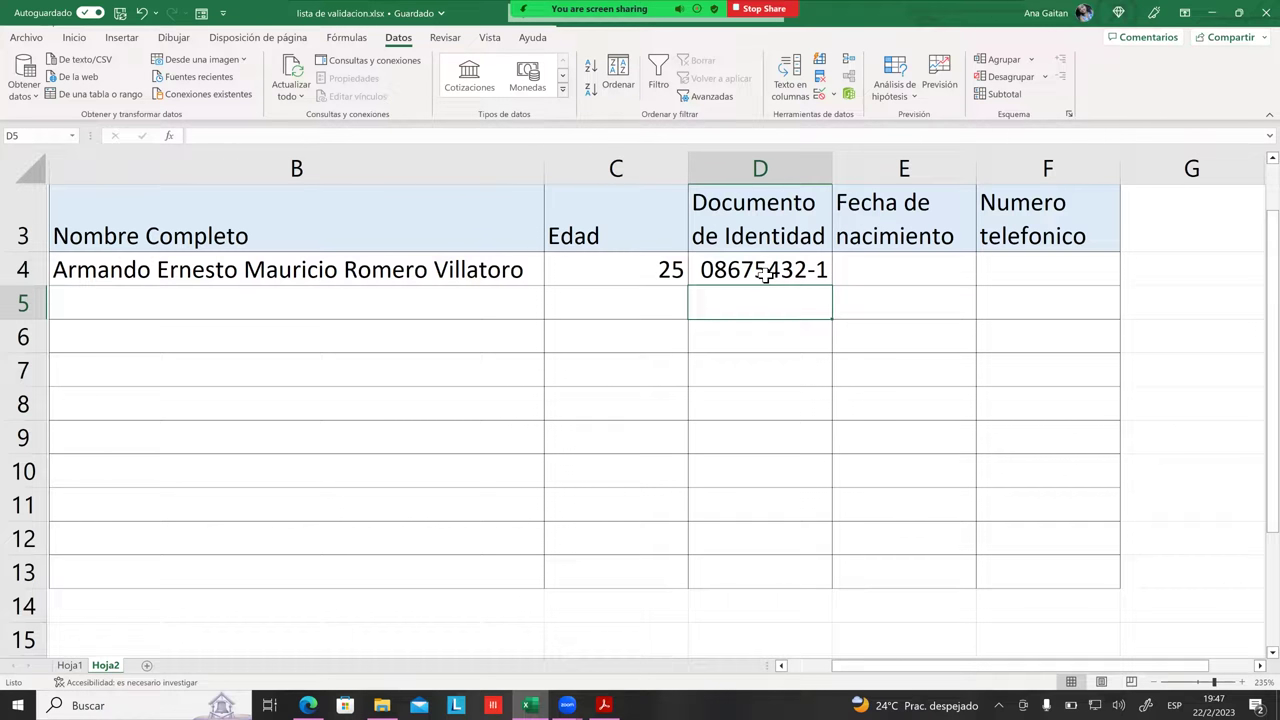
left_click(765, 273)
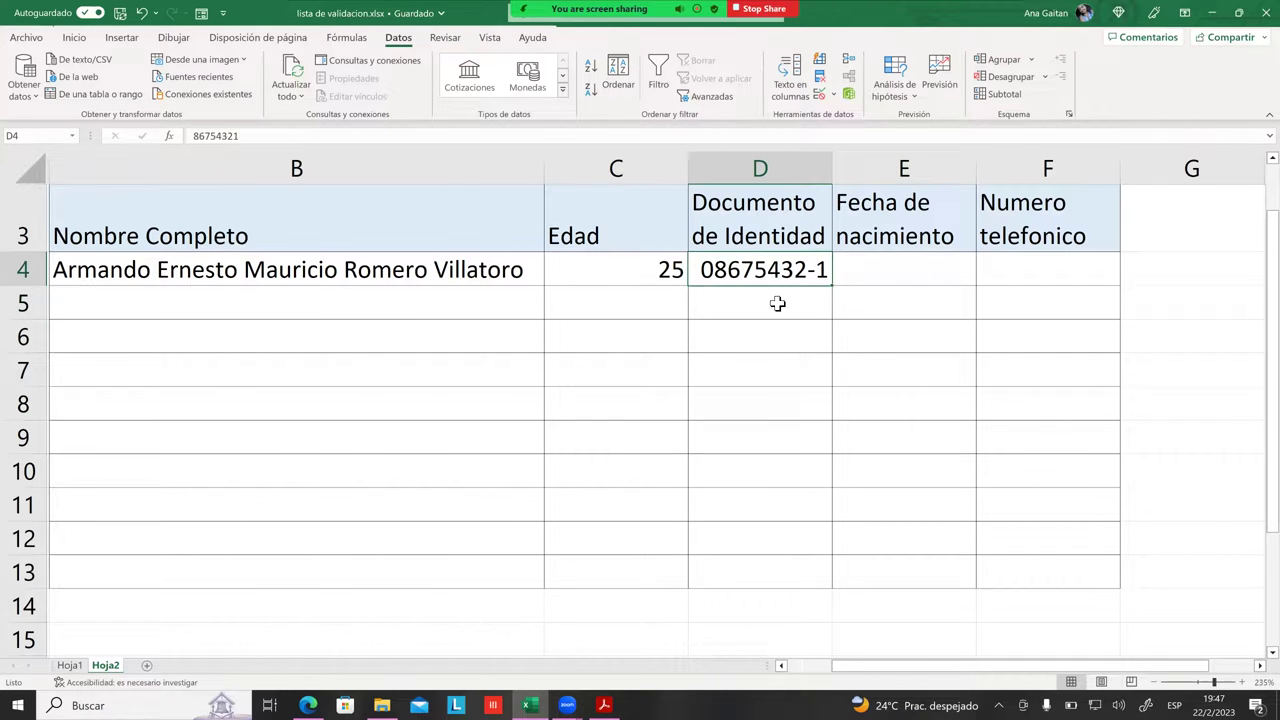
left_click(776, 303)
left_click(787, 272)
left_click(787, 338)
left_click(766, 277)
key("BackSpace")
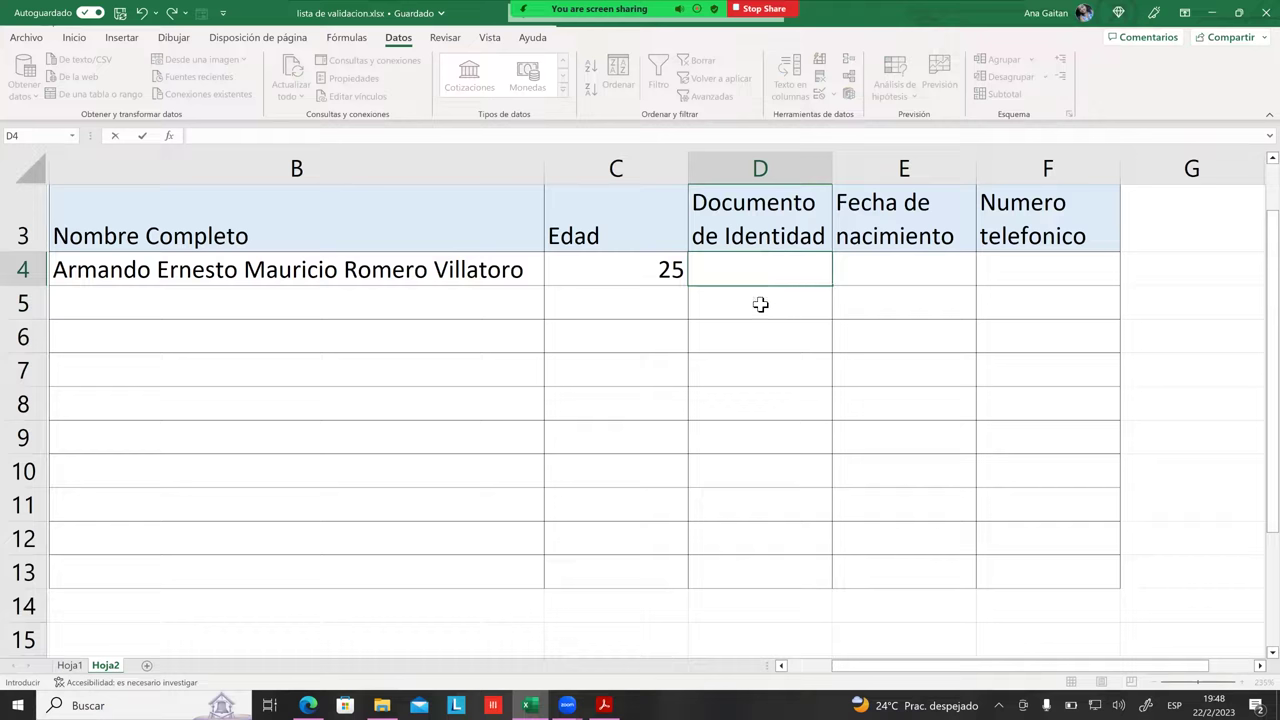
left_click(742, 365)
left_click(783, 273)
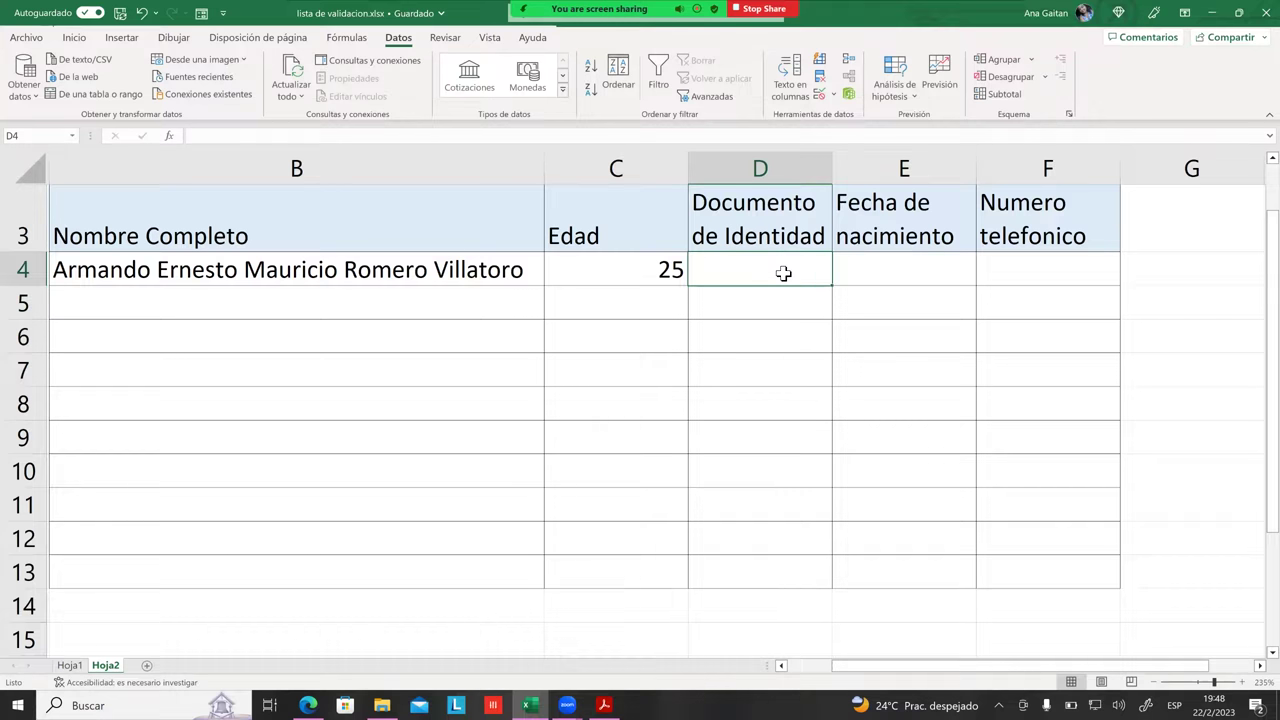
type("HOL")
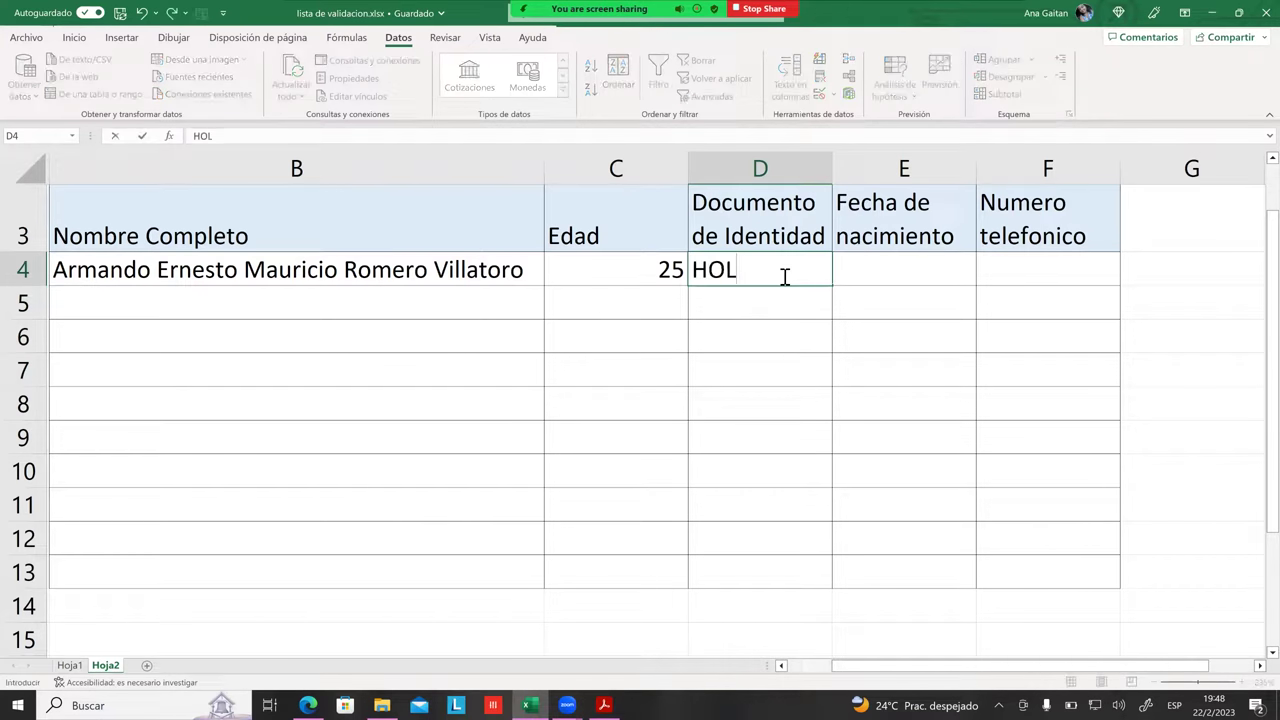
key("Return")
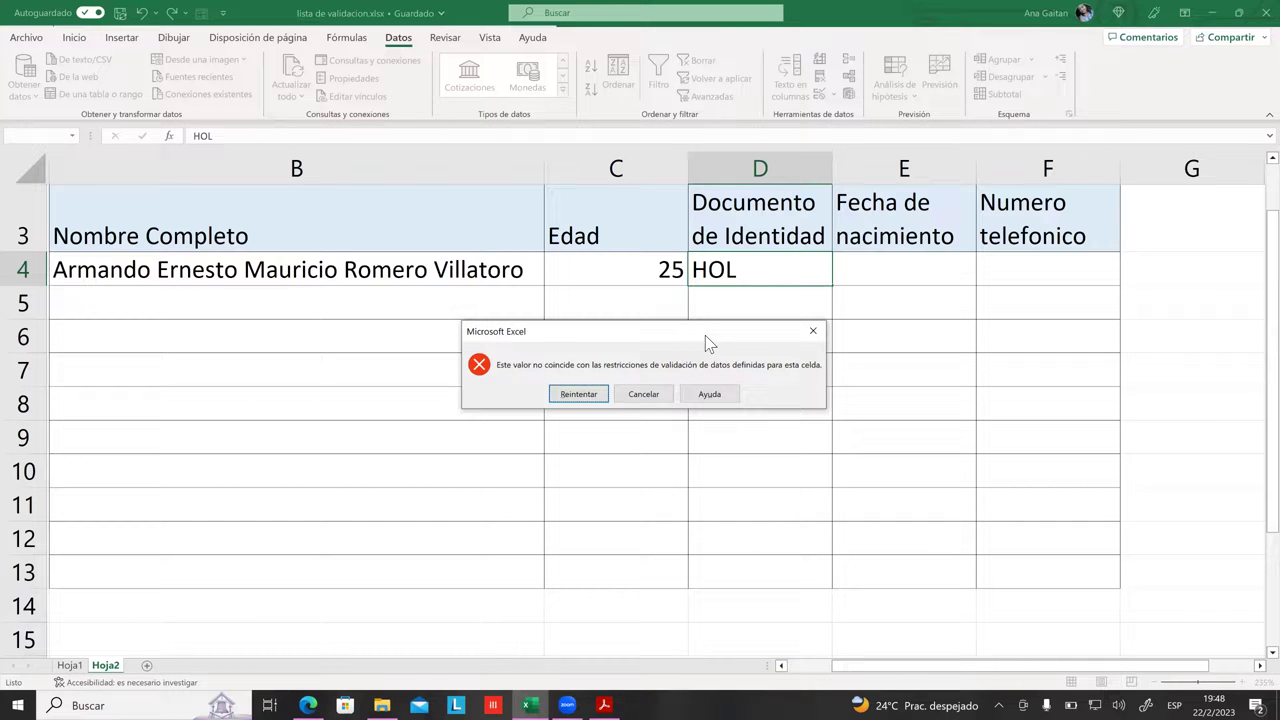
key("Escape")
left_click_drag(772, 295, 774, 572)
left_click(757, 414)
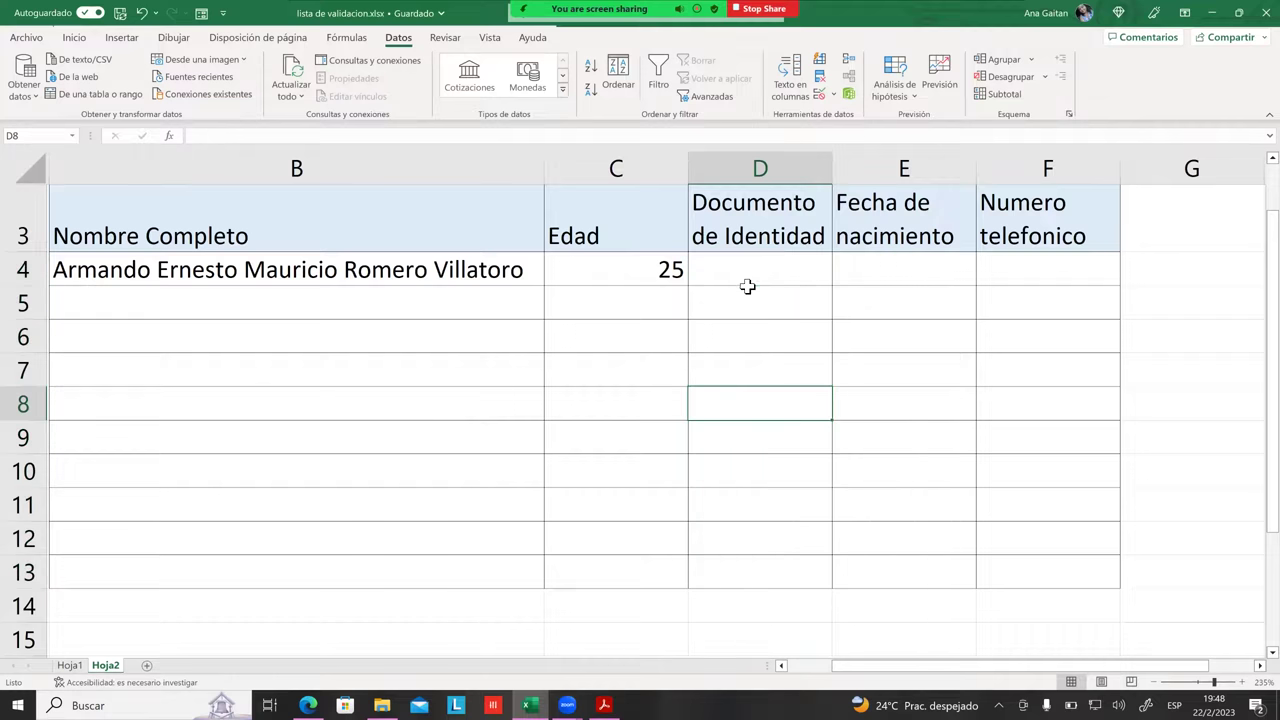
left_click(747, 286)
type("HOLA")
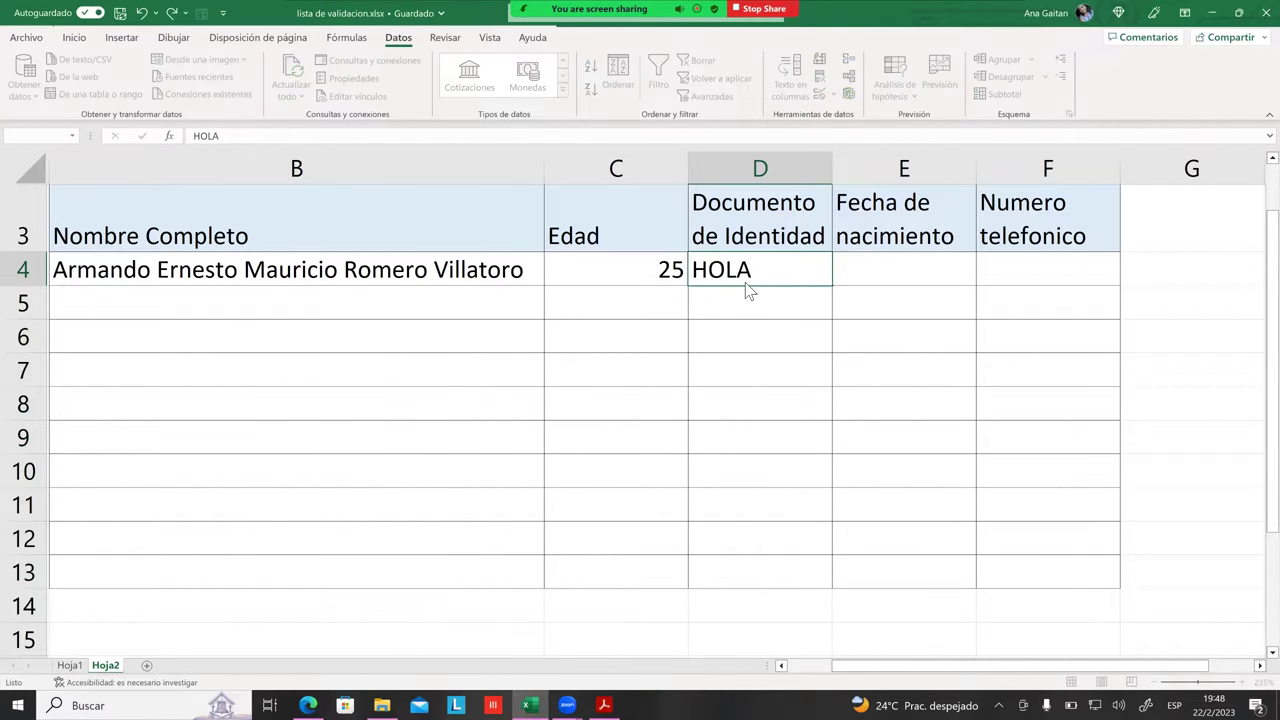
key("Return")
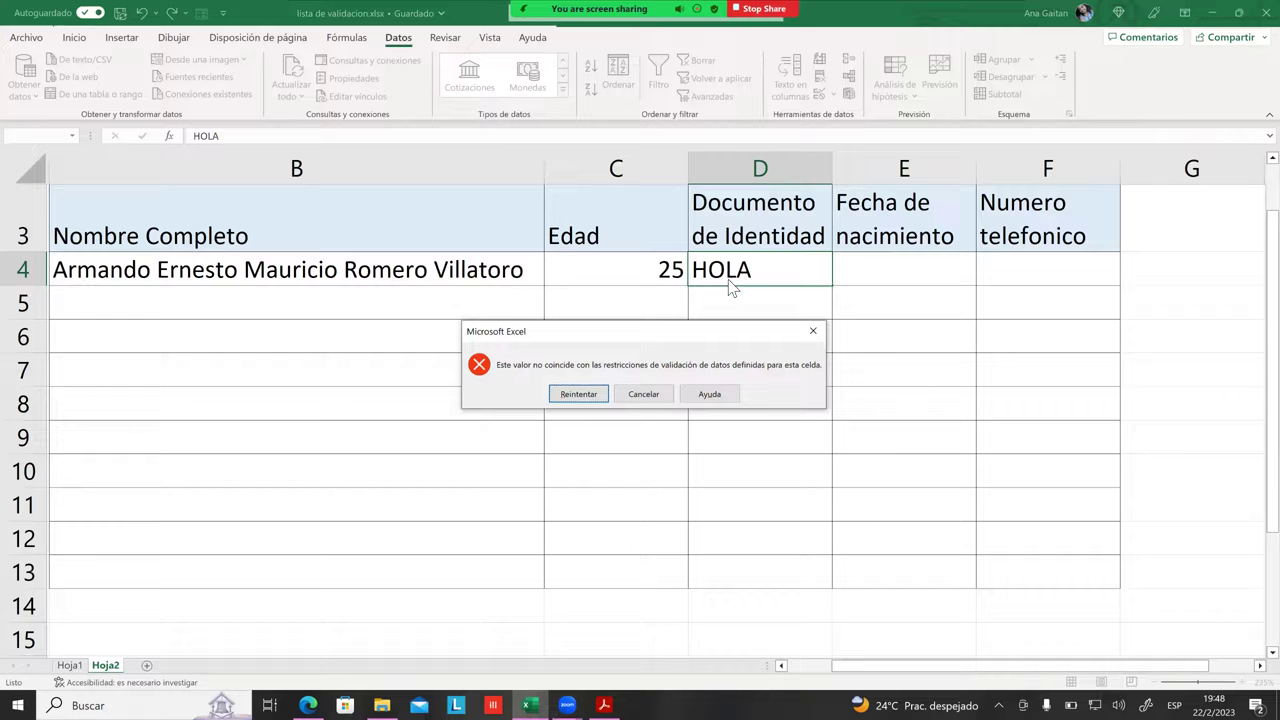
left_click(643, 394)
left_click(797, 348)
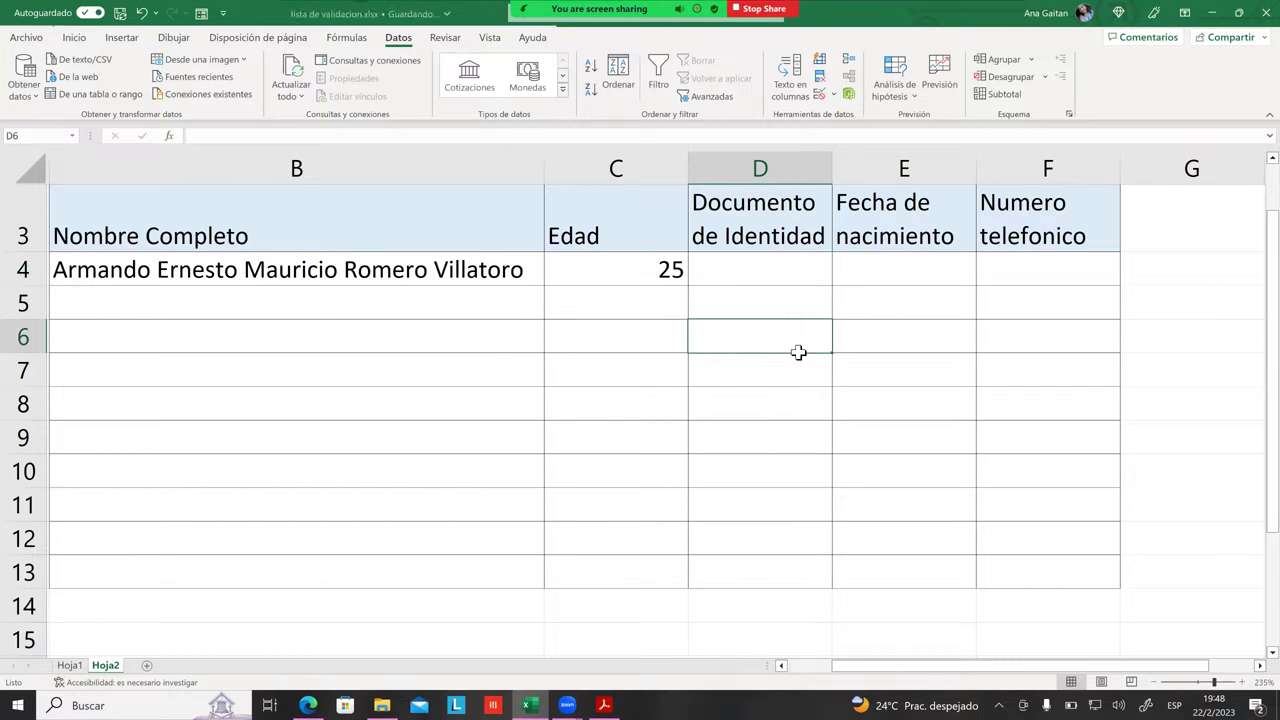
left_click(783, 297)
left_click(780, 283)
left_click_drag(779, 290, 780, 572)
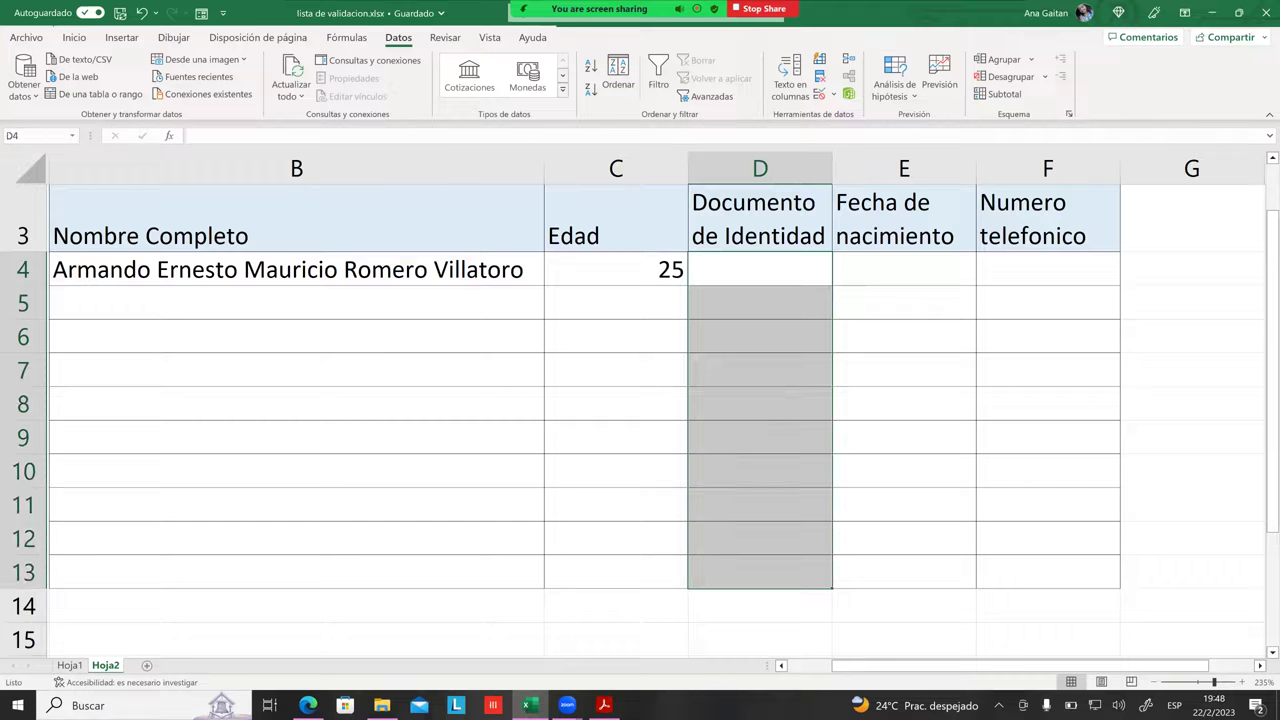
Step: Select the ID cells D4:D13 for validation, dismissing the mixed-validation warning
left_click(759, 538)
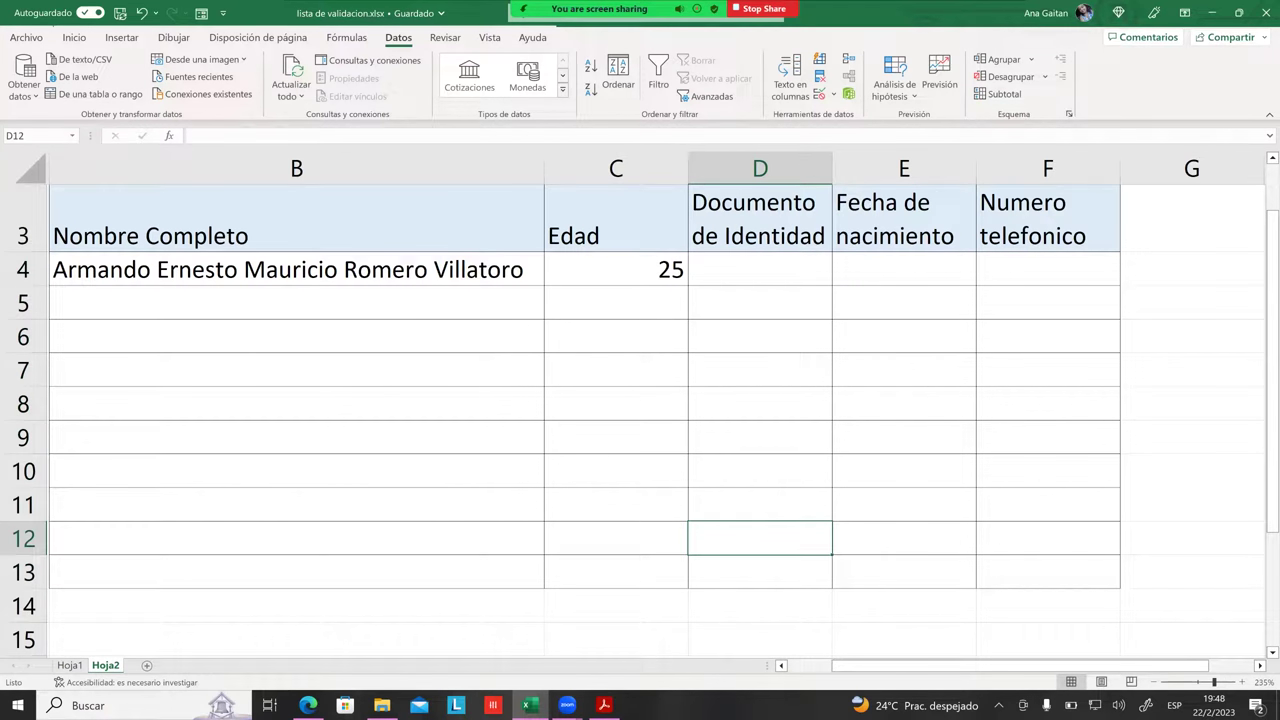
left_click(771, 451)
left_click_drag(743, 274, 737, 572)
left_click_drag(739, 427, 739, 324)
left_click_drag(743, 277, 760, 540)
left_click(786, 294)
left_click(769, 265)
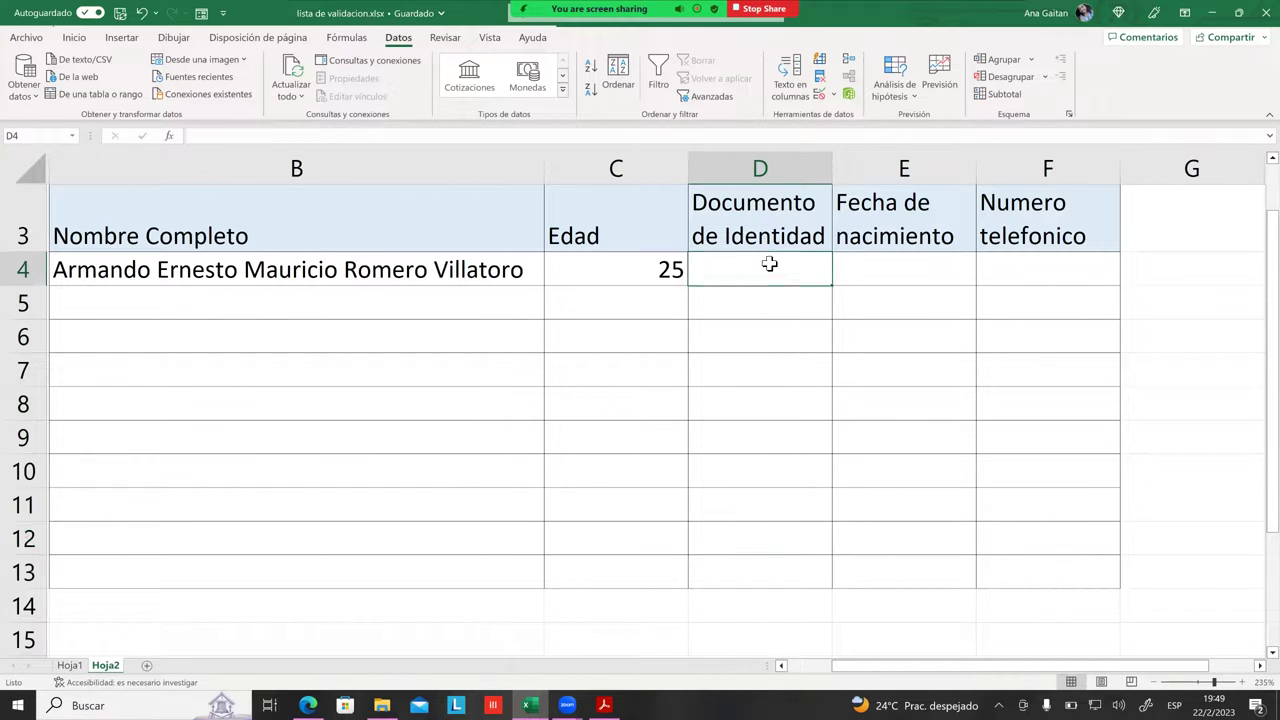
left_click_drag(769, 298, 777, 572)
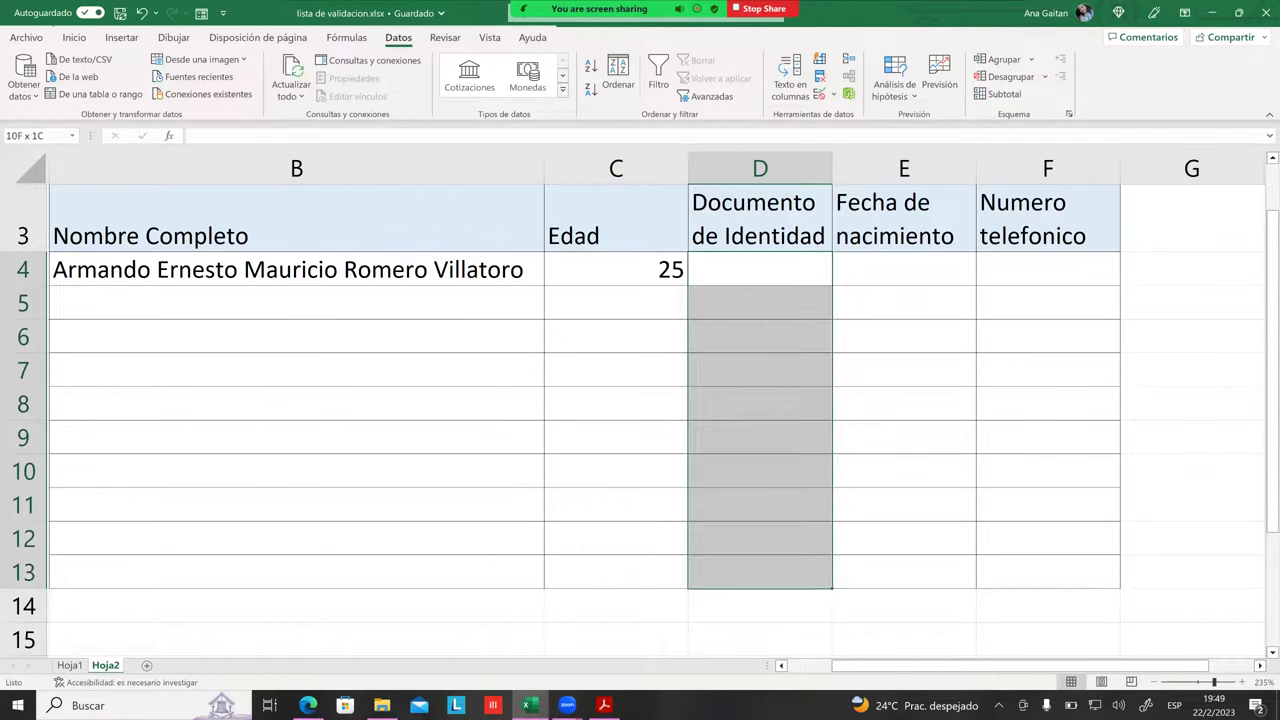
left_click(830, 95)
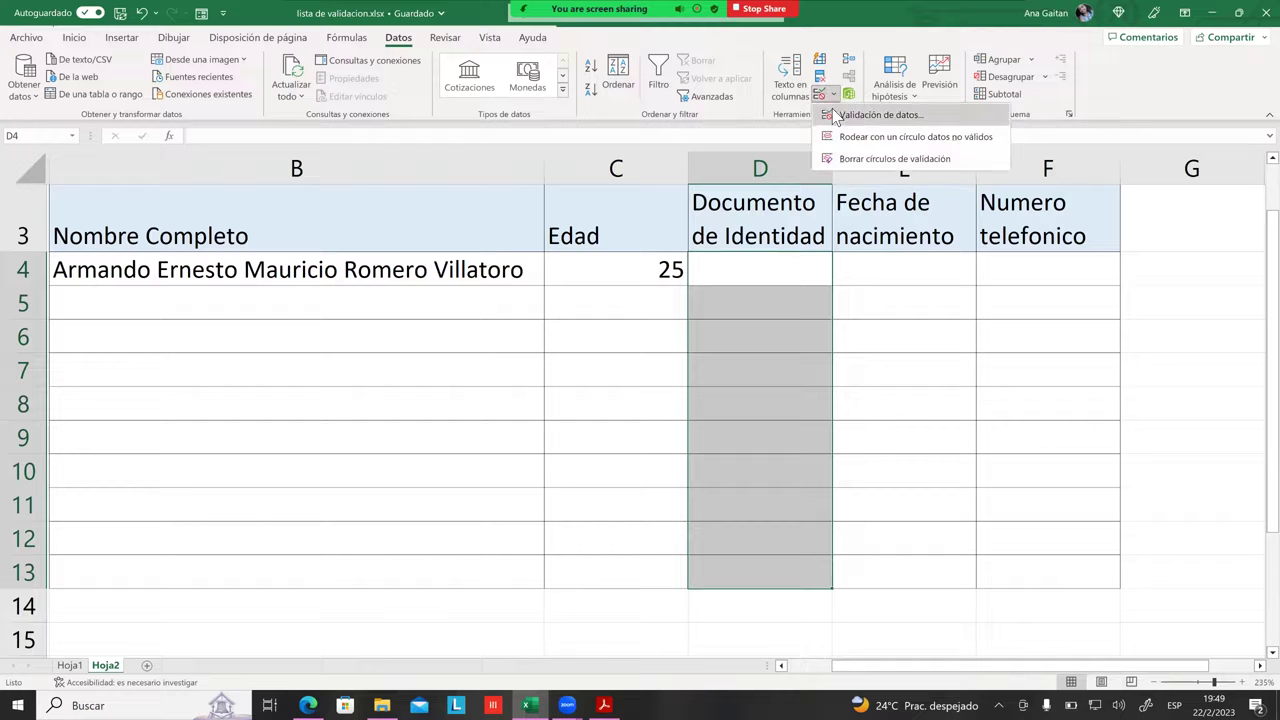
left_click(870, 113)
left_click(747, 328)
Step: Give D4 a Longitud del texto rule of menor o igual que 9 characters
left_click(780, 280)
left_click(821, 93)
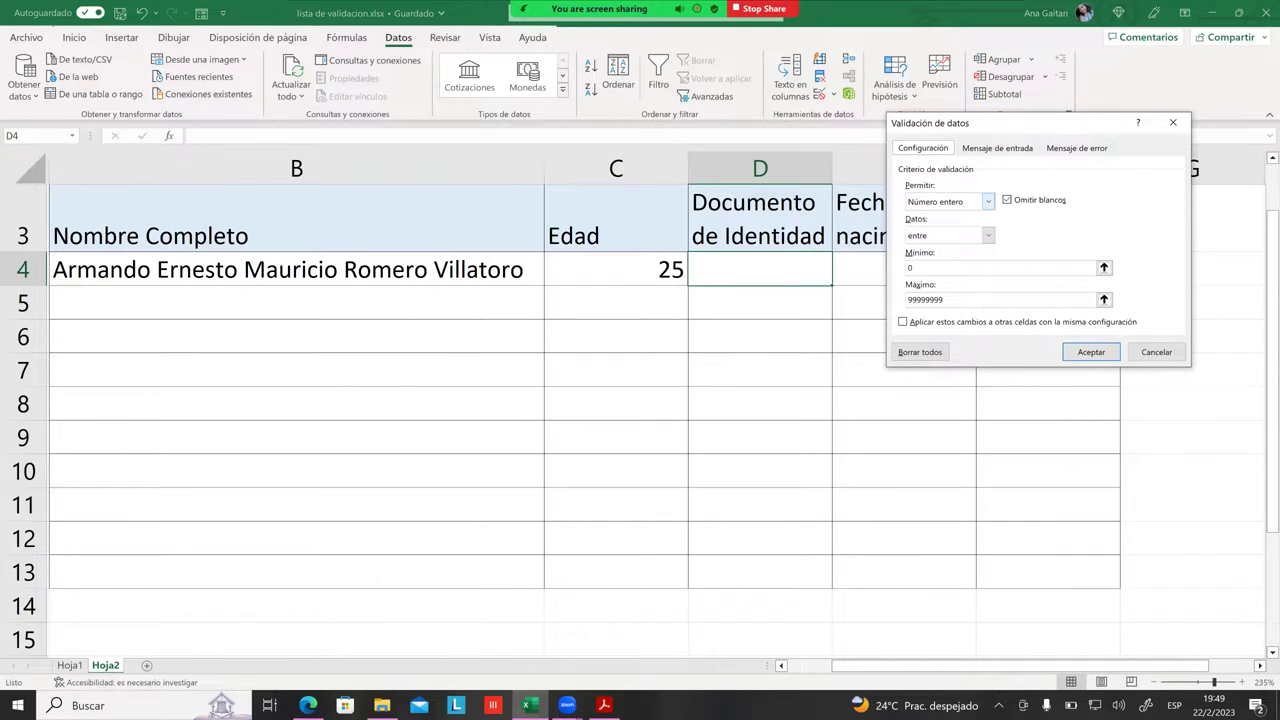
left_click(988, 201)
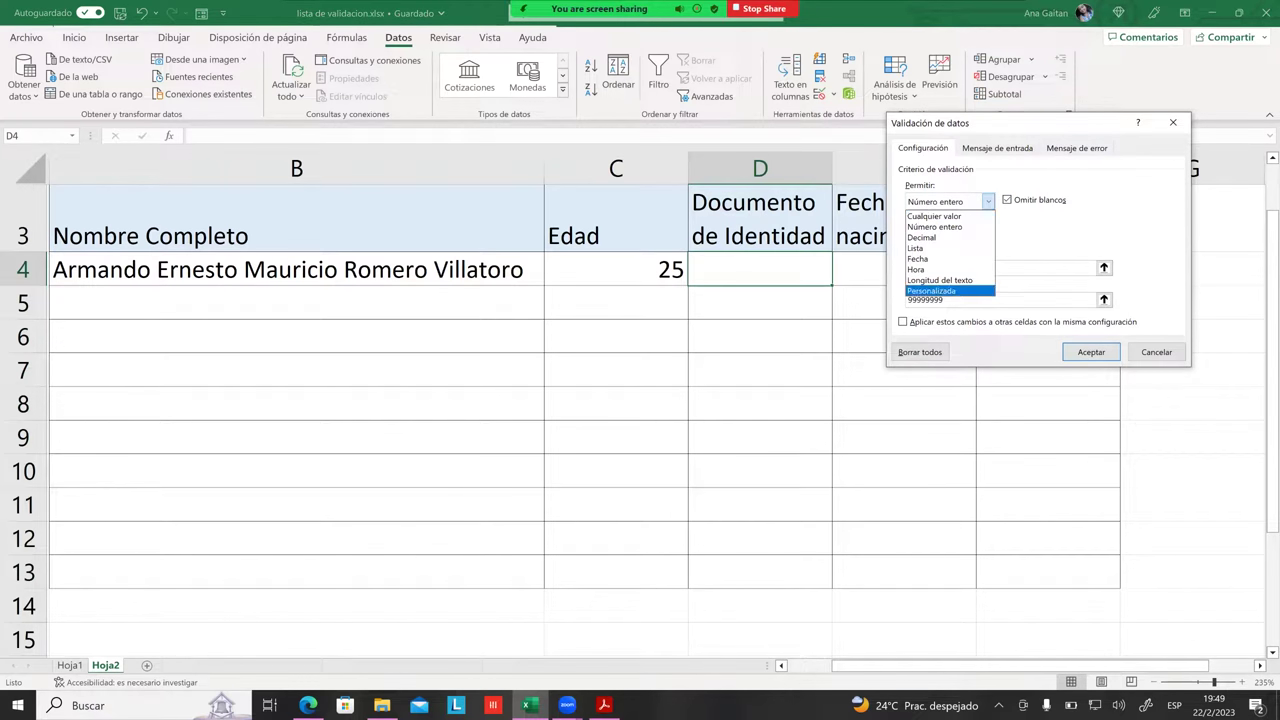
left_click(939, 280)
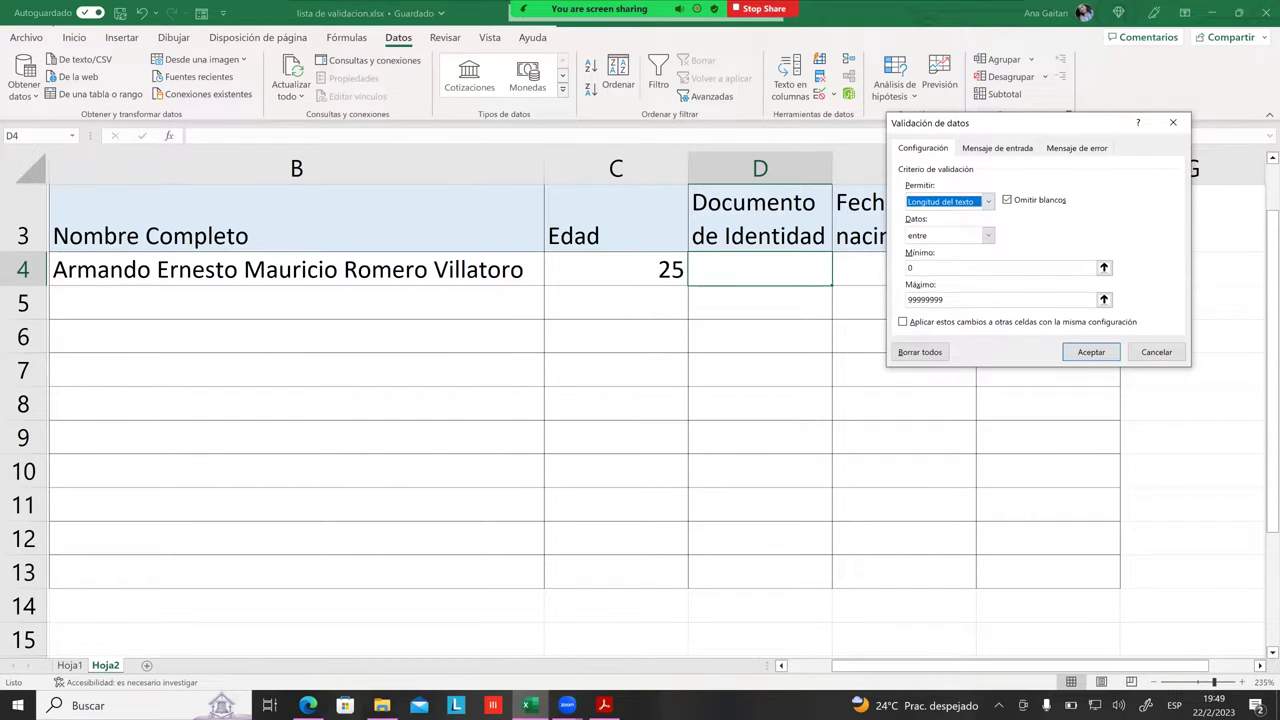
left_click(988, 235)
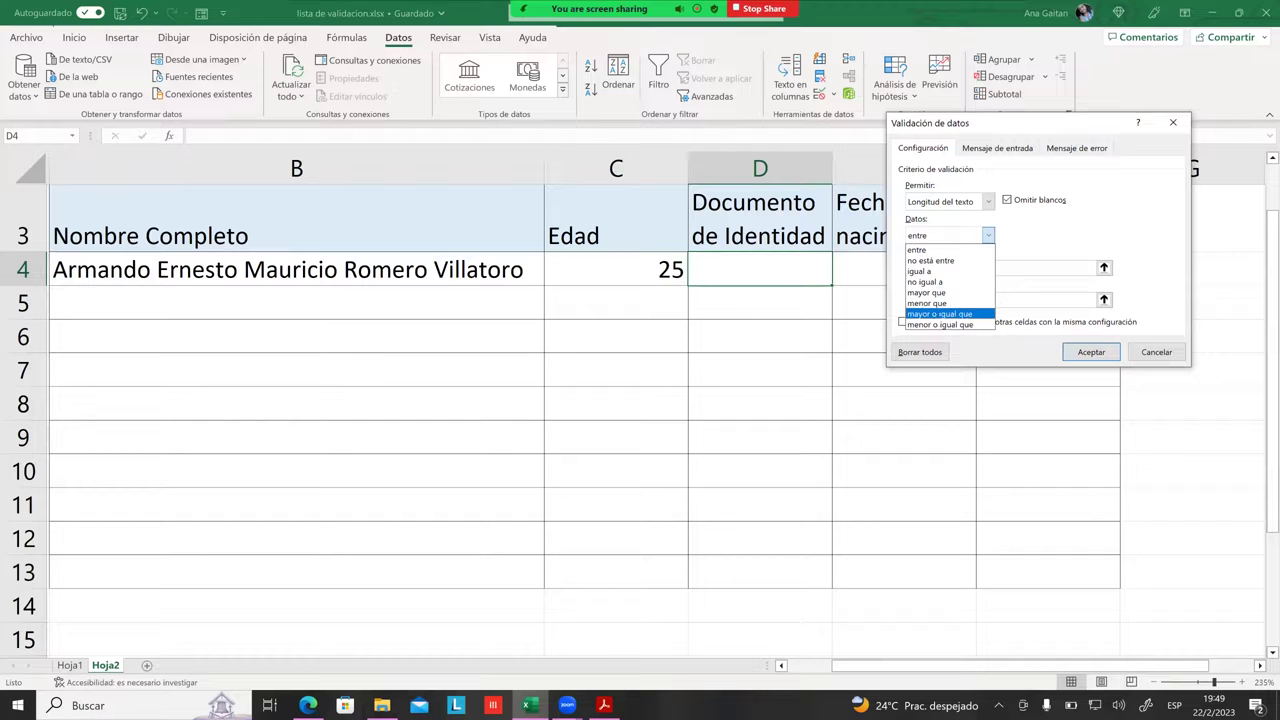
key("Return")
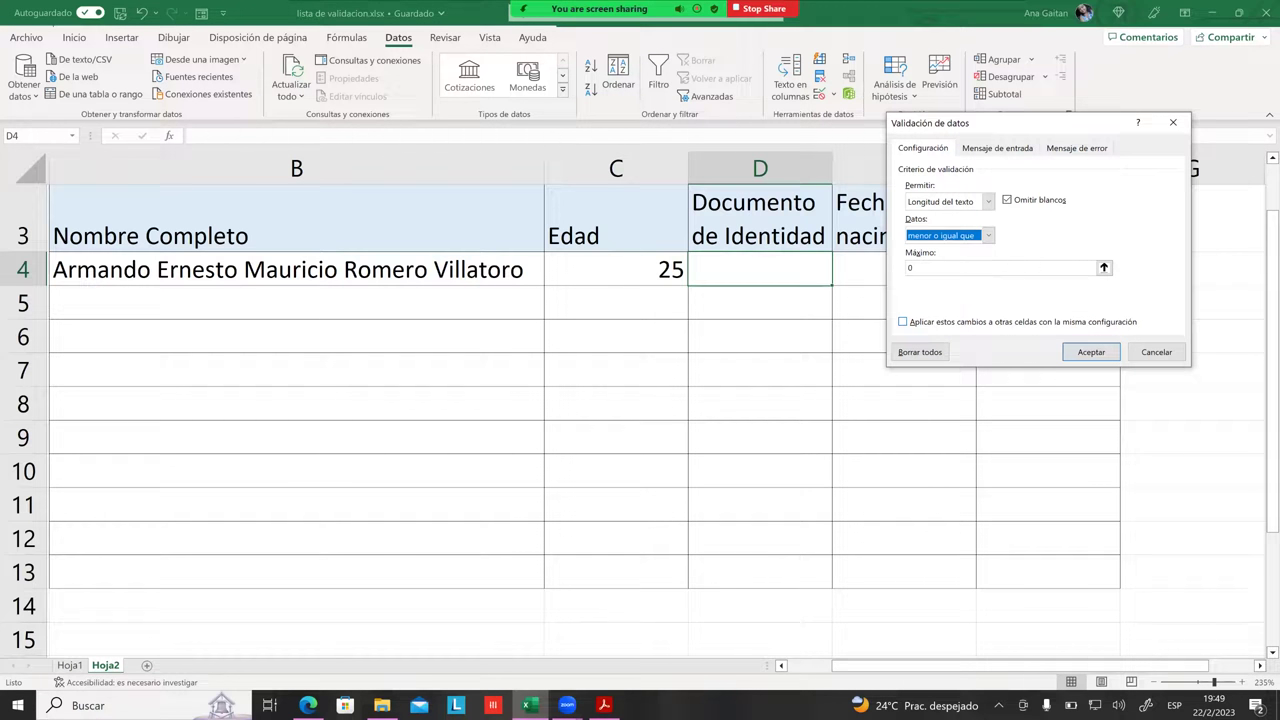
key("Tab")
key("BackSpace")
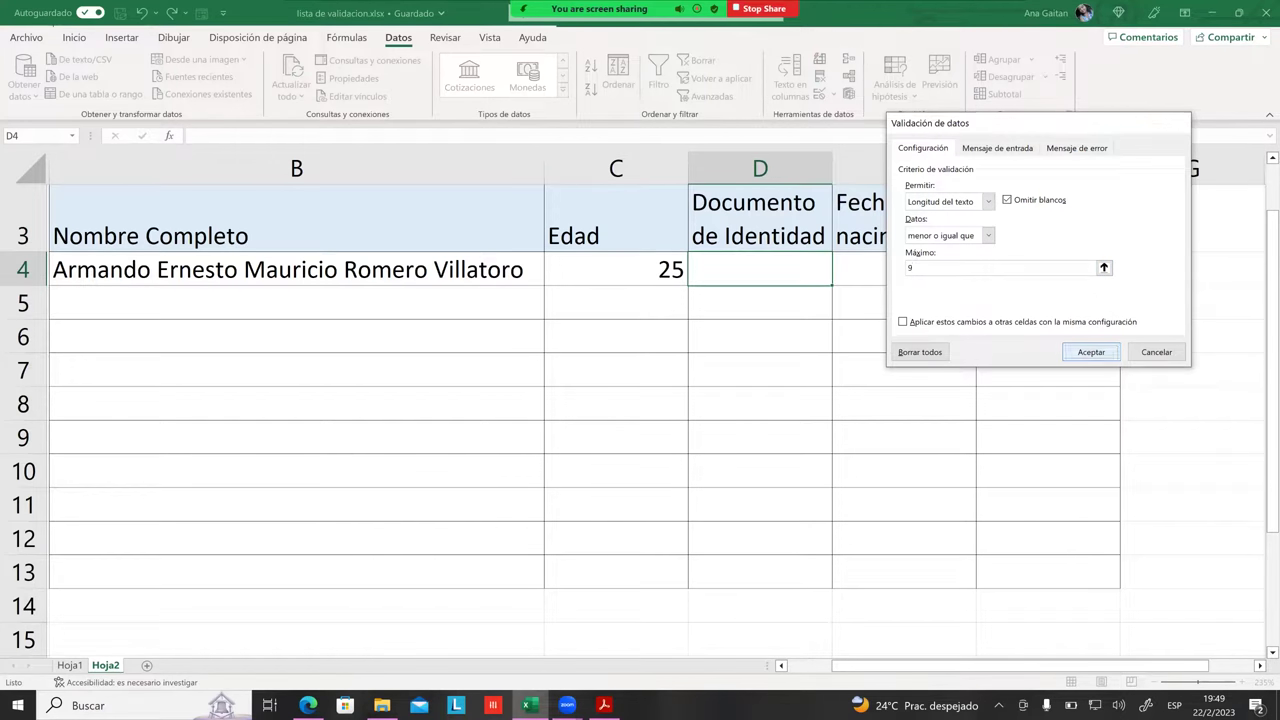
left_click(1091, 352)
left_click(726, 250)
Step: Test D4 with entries 98765432-1 and HKJHKJL, finally entering the nine-character ID 097589O87
left_click(726, 268)
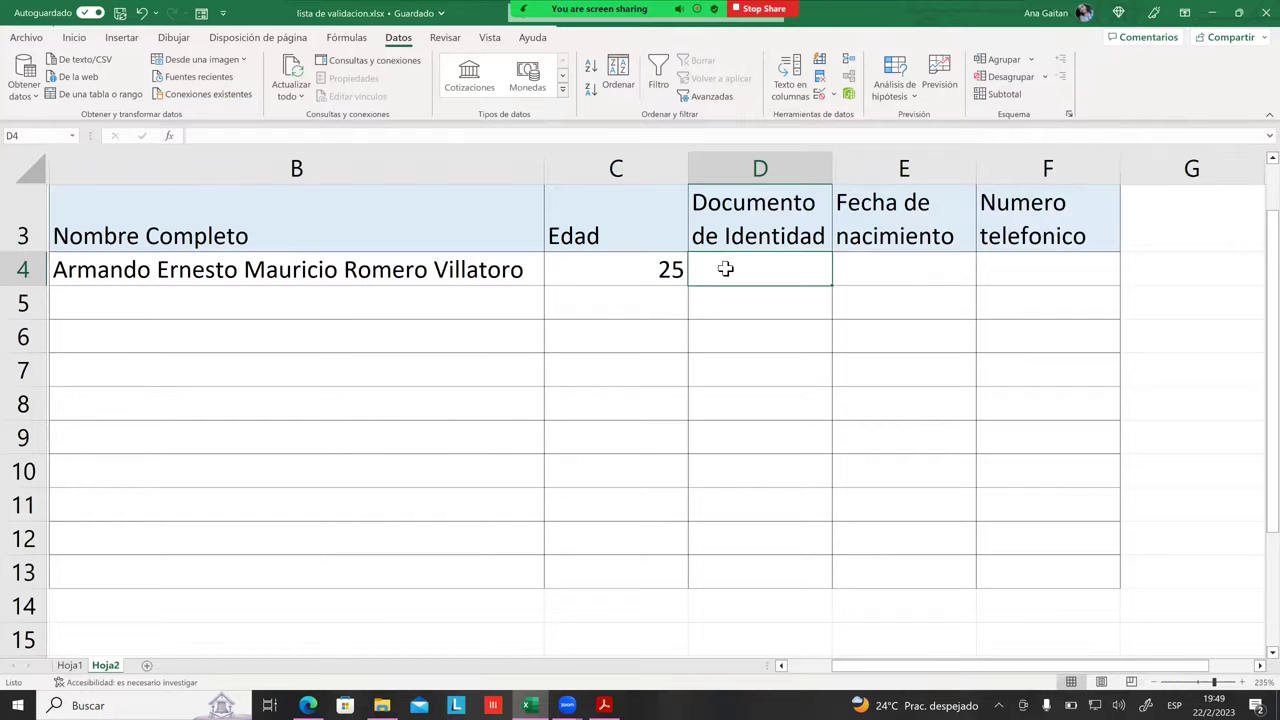
type("9876")
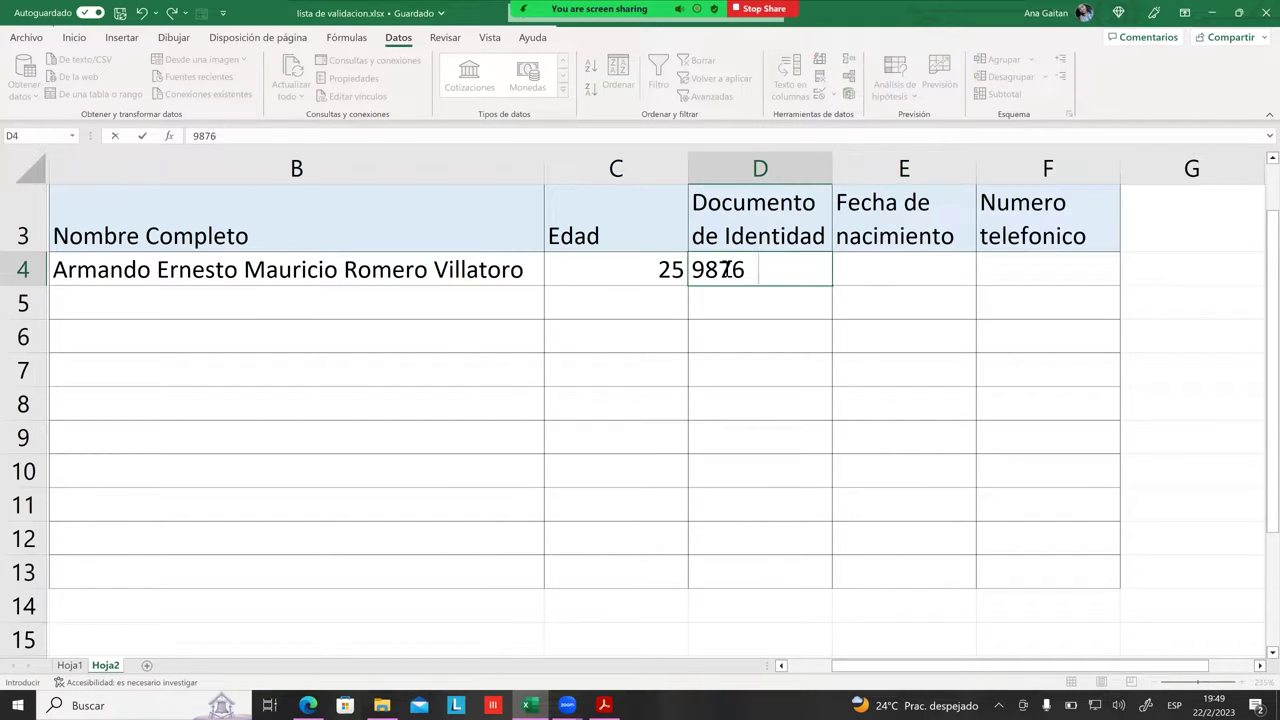
type("5432-1")
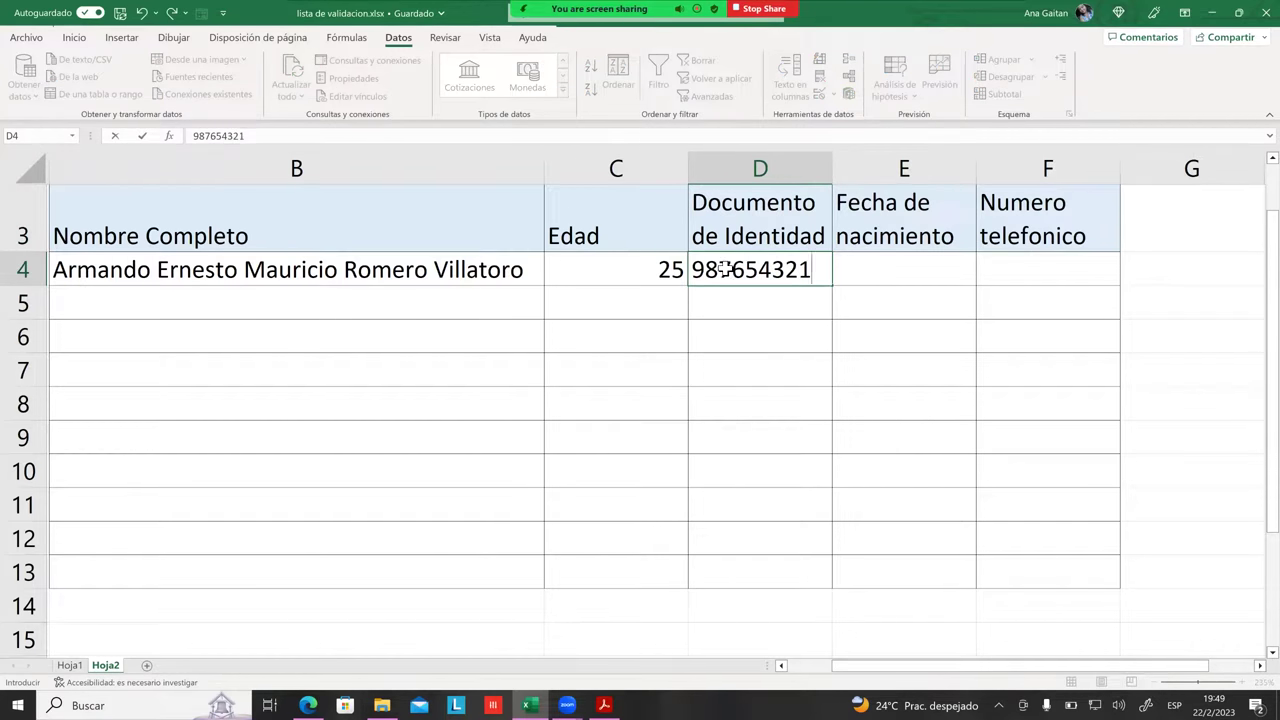
key("Return")
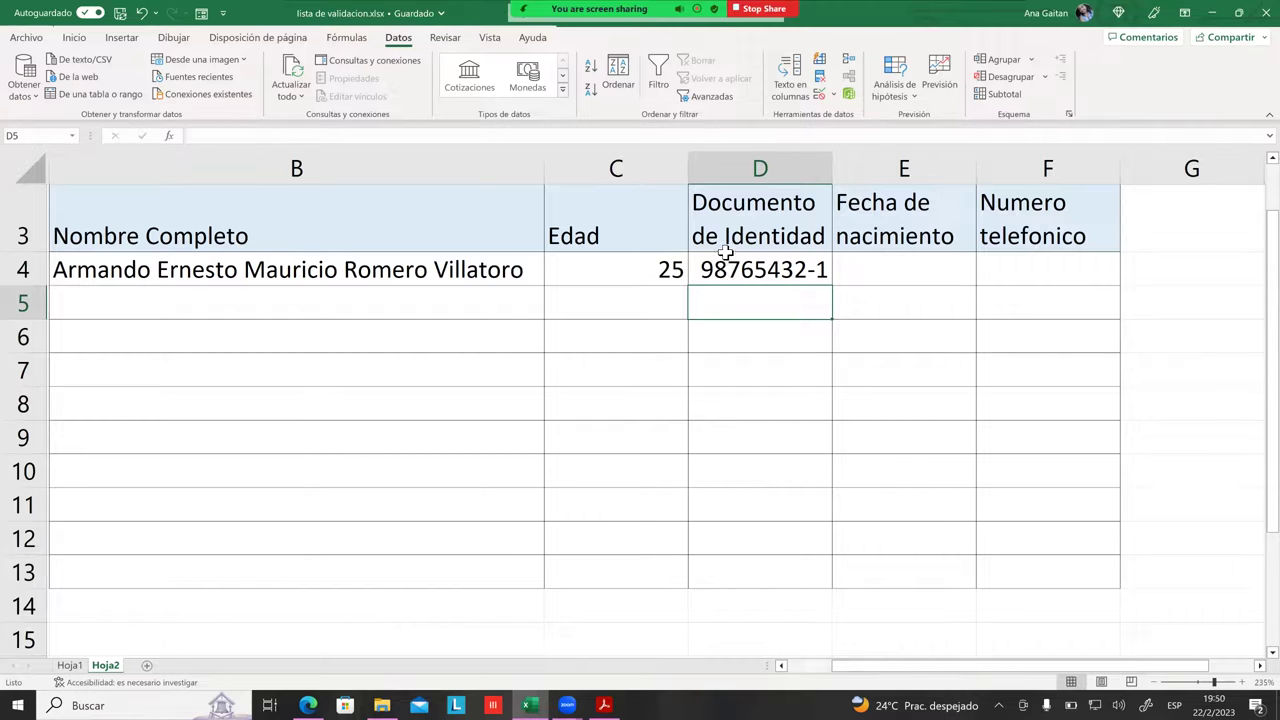
left_click(720, 266)
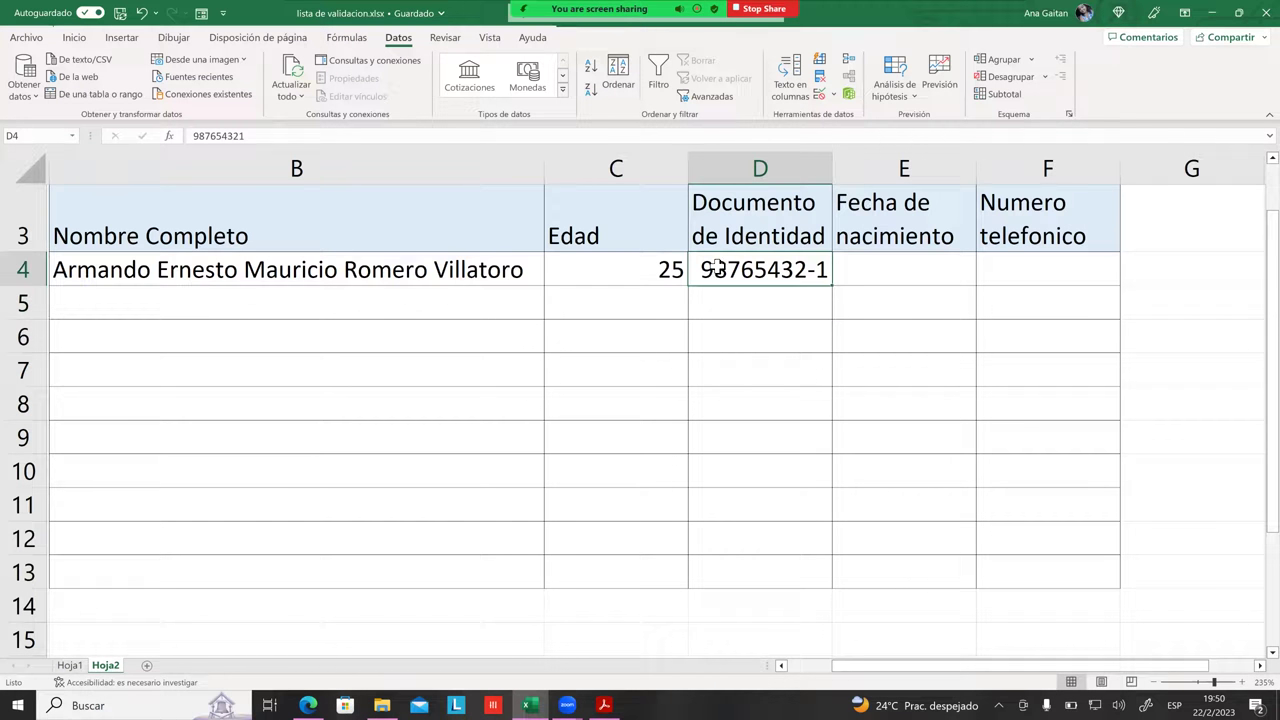
key("BackSpace")
type("HKJHKJL")
key("Return")
left_click(766, 271)
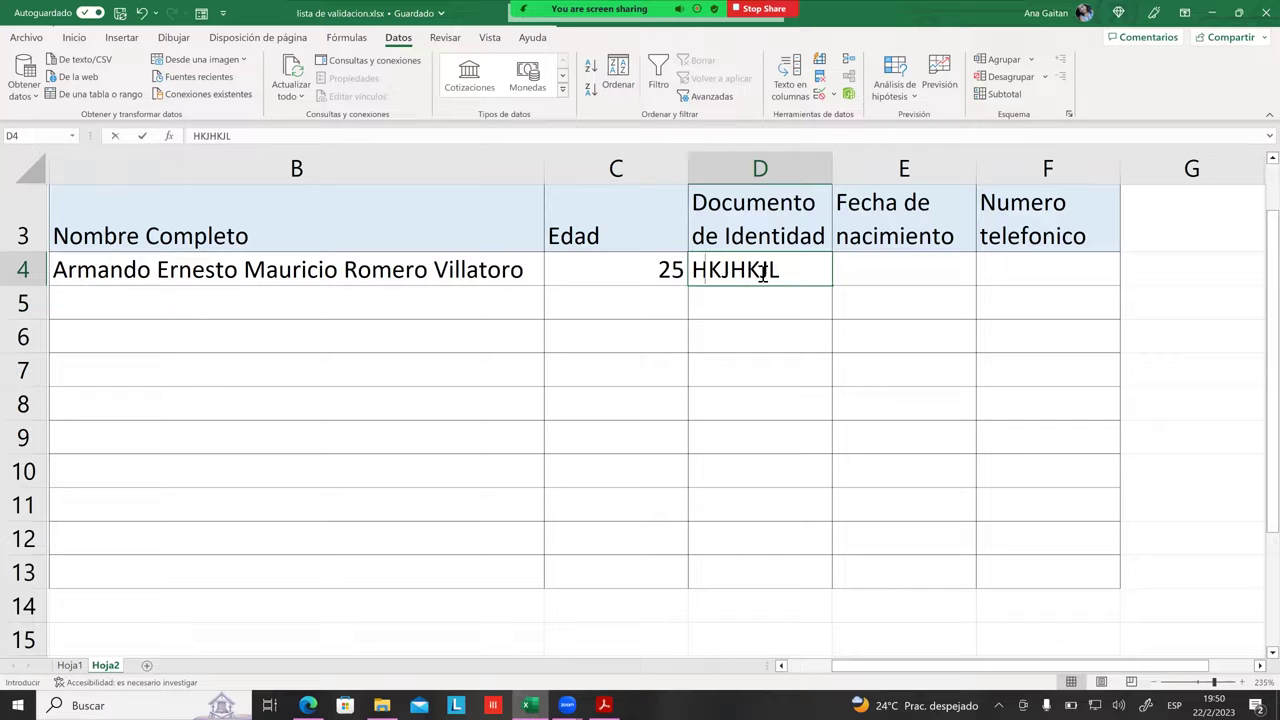
type("097589O87")
key("Return")
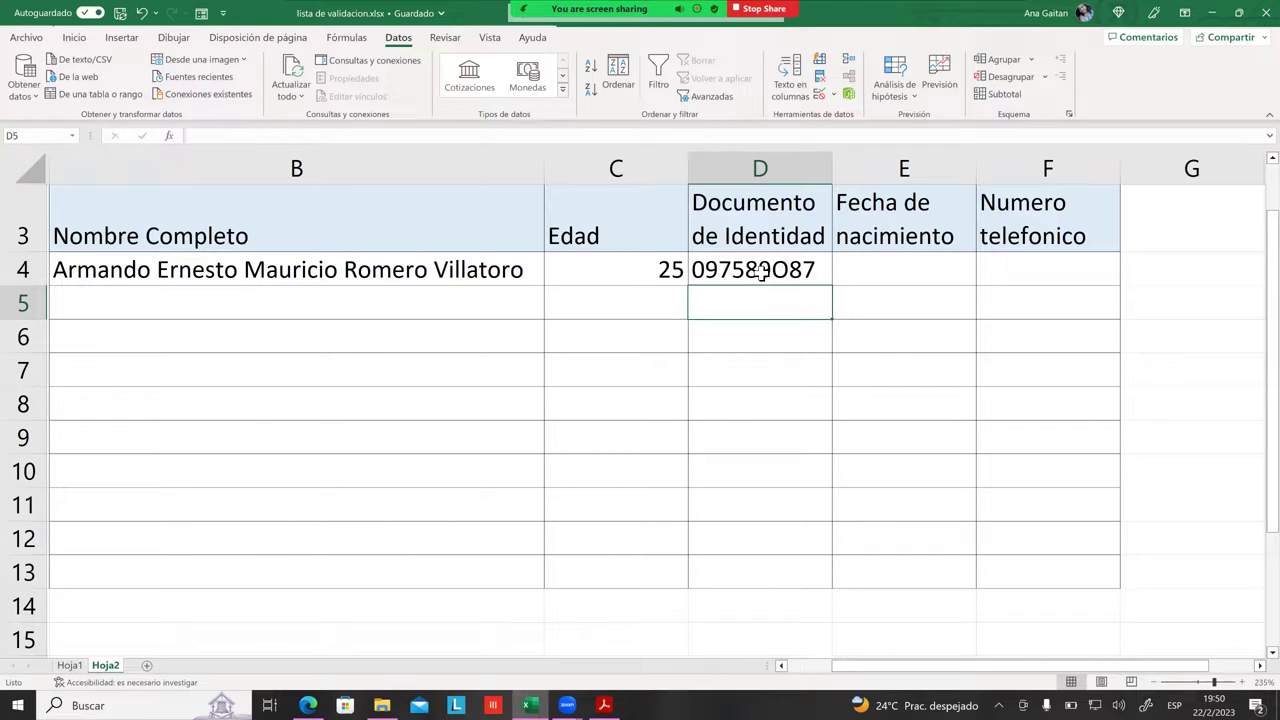
Step: Append 77 to D4's ID, cancel the rejected over-length entry, and move to cells below
left_click(780, 282)
double_click(782, 278)
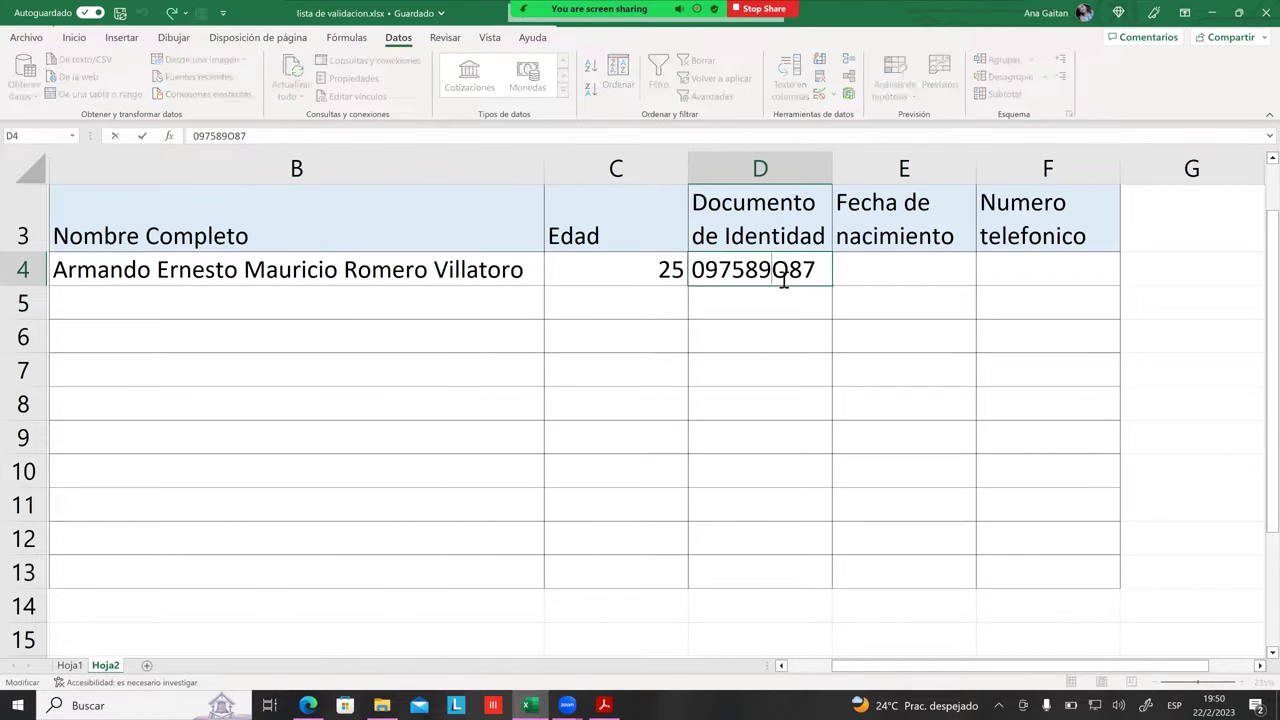
type("77")
key("Return")
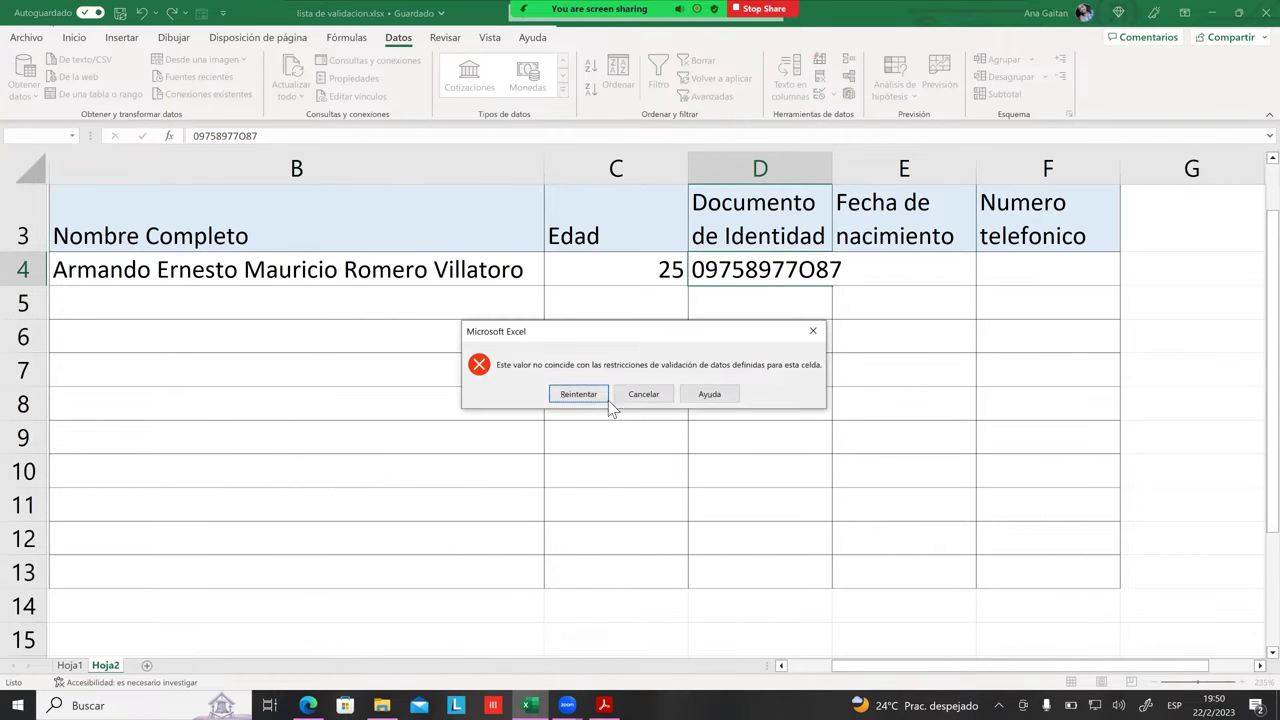
left_click(657, 394)
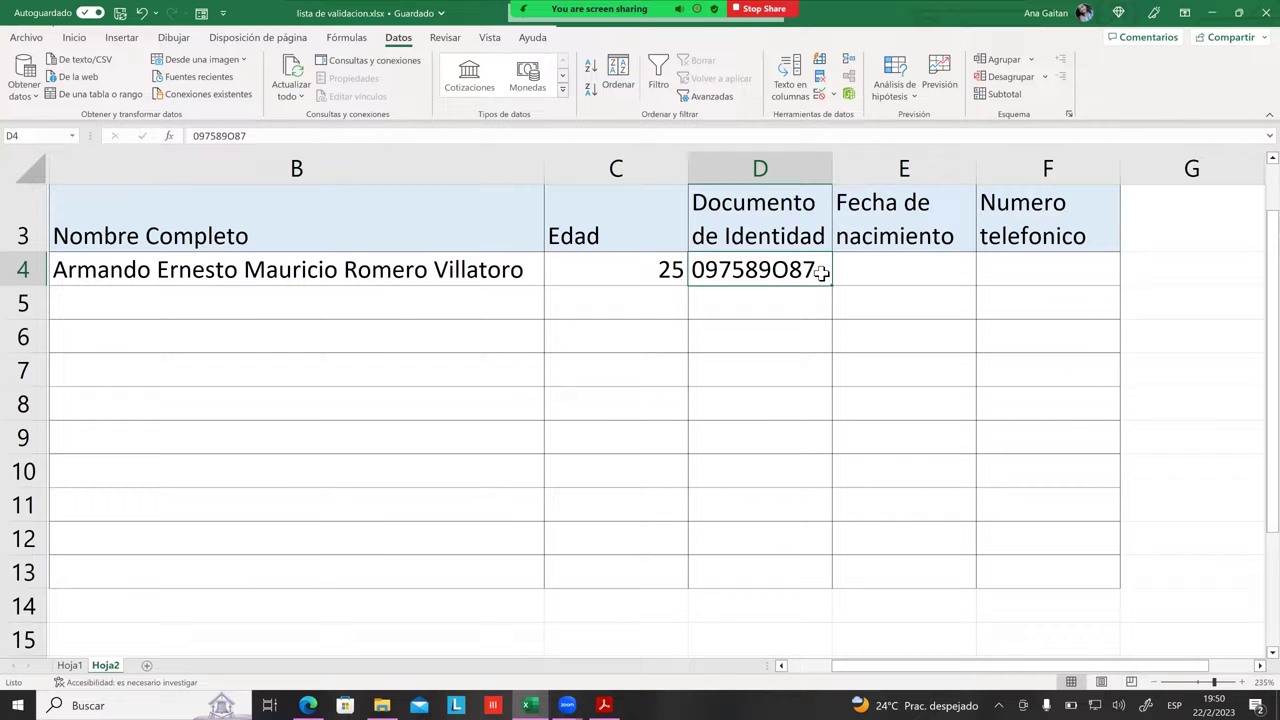
left_click(797, 318)
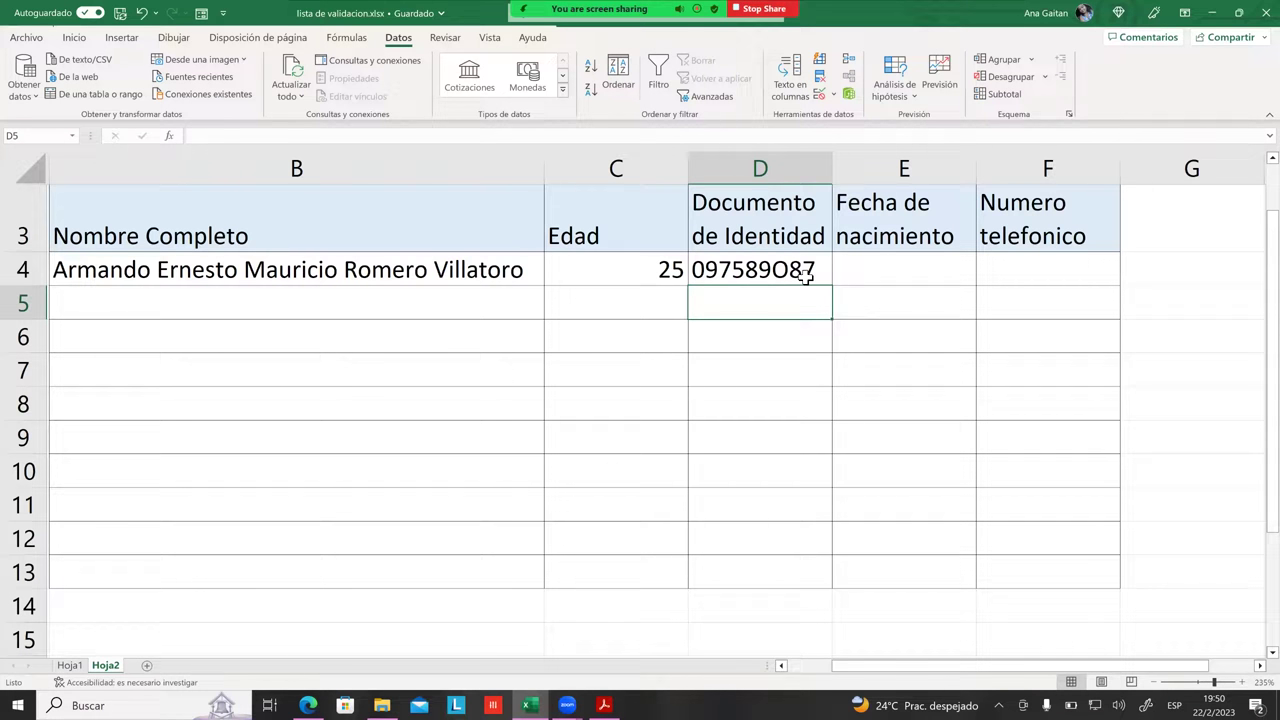
left_click(803, 368)
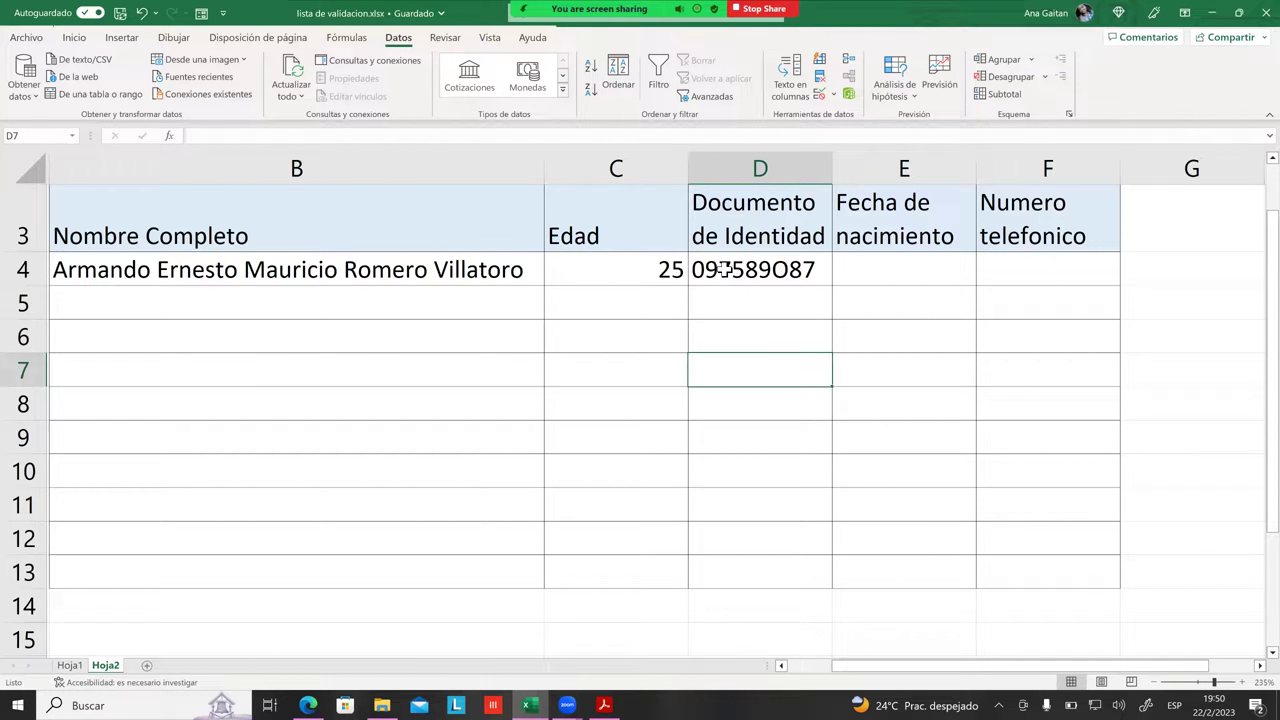
Step: Replace the letter O in D4's ID with the digit 0
double_click(783, 273)
left_click_drag(772, 270, 790, 270)
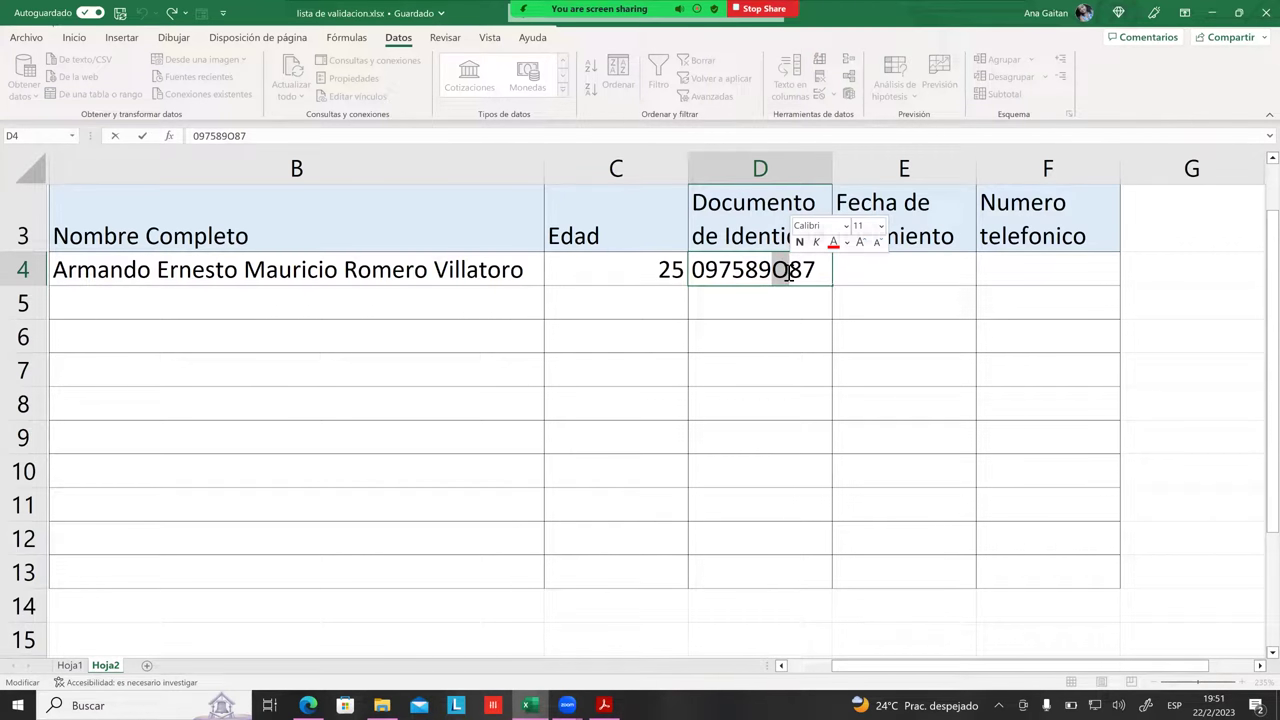
type("0")
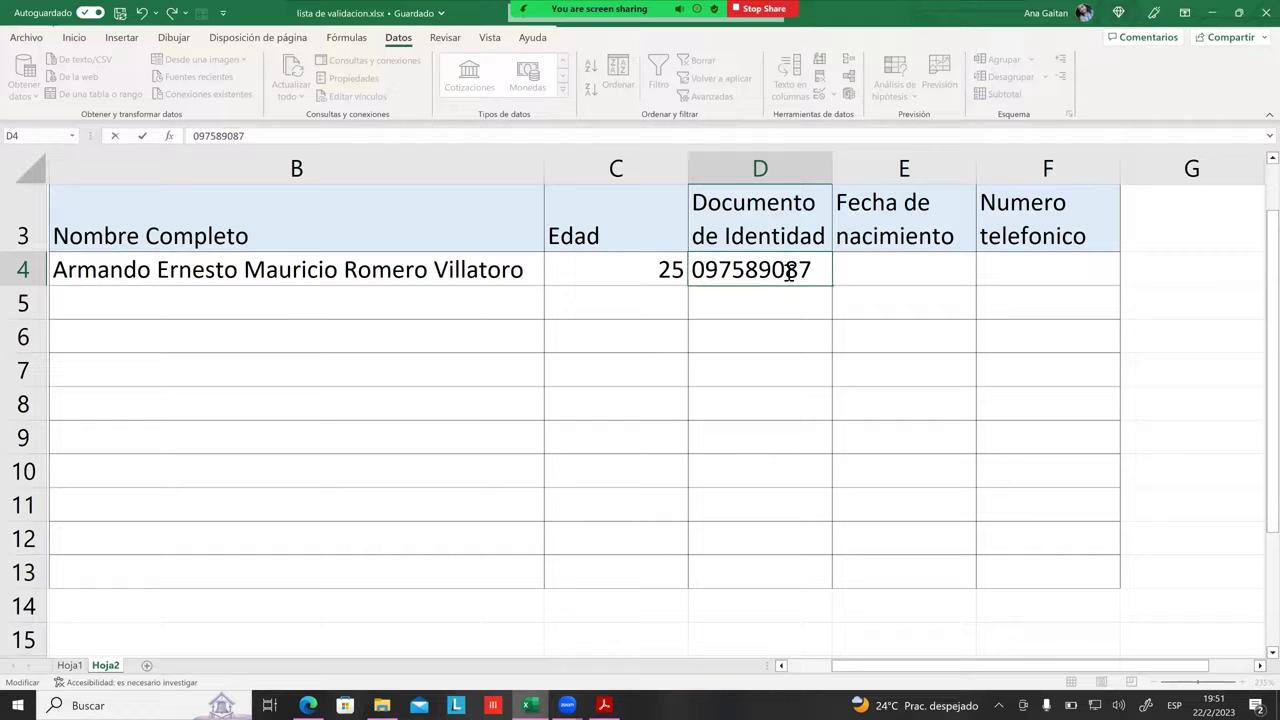
key("Return")
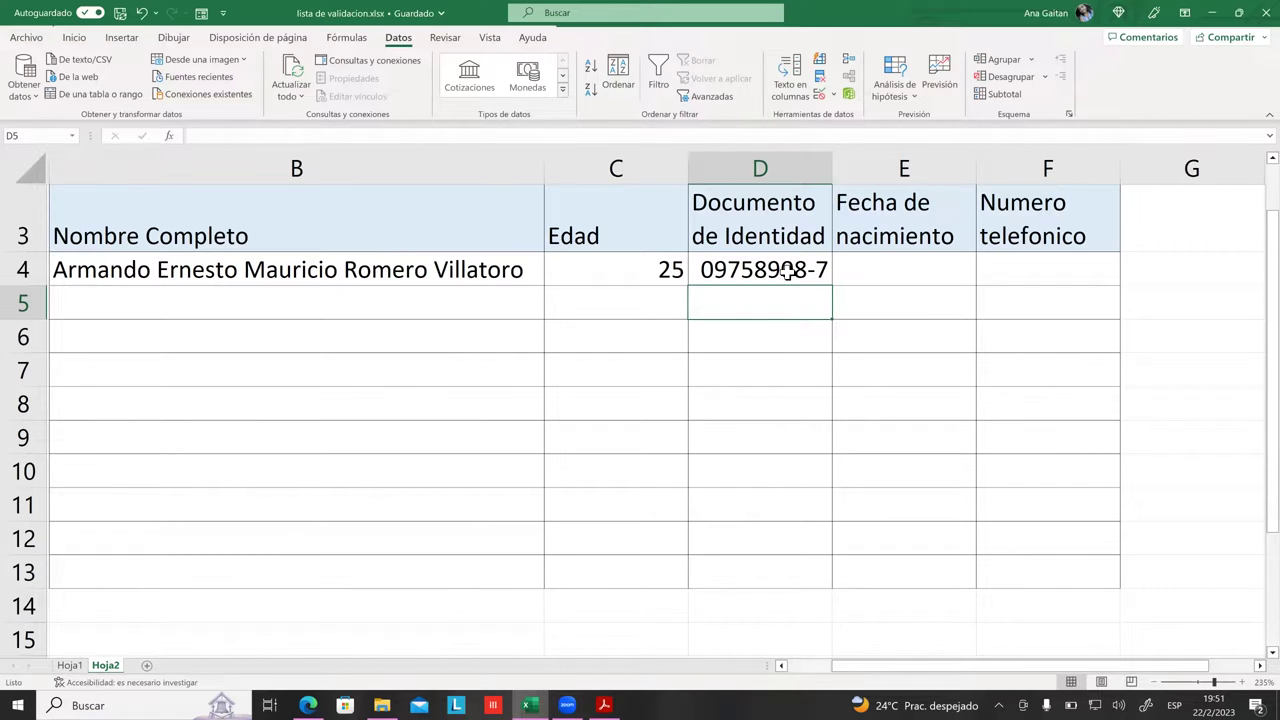
Step: Insert a + into D4's ID and delete the digit just before it
left_click(811, 366)
left_click(814, 391)
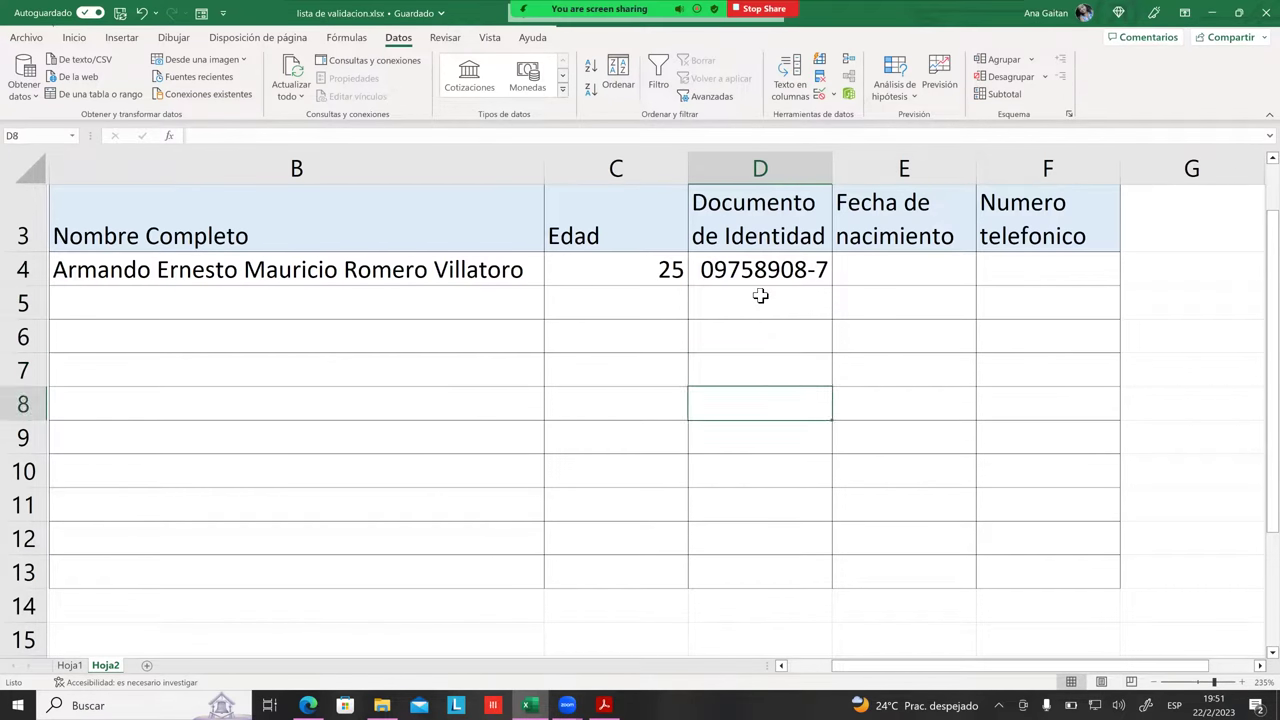
left_click(757, 294)
mouse_move(759, 281)
left_mouse_down()
mouse_move(718, 465)
mouse_move(725, 572)
left_mouse_up()
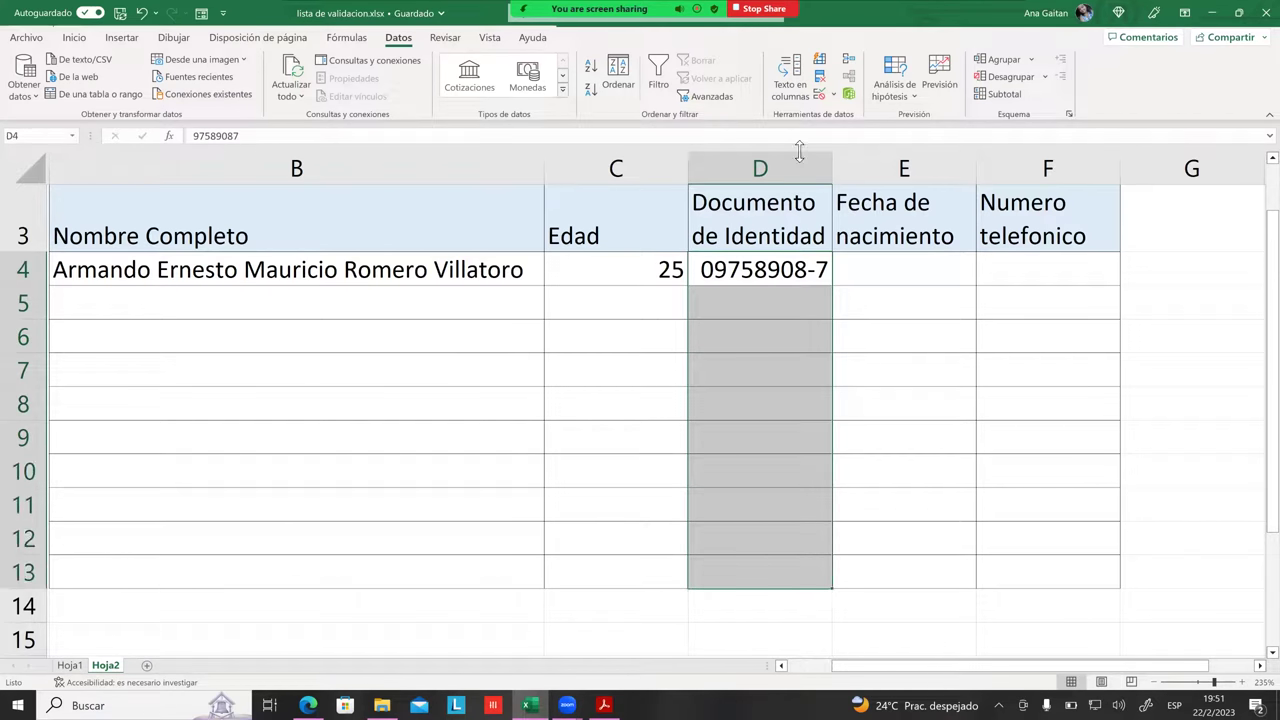
double_click(766, 278)
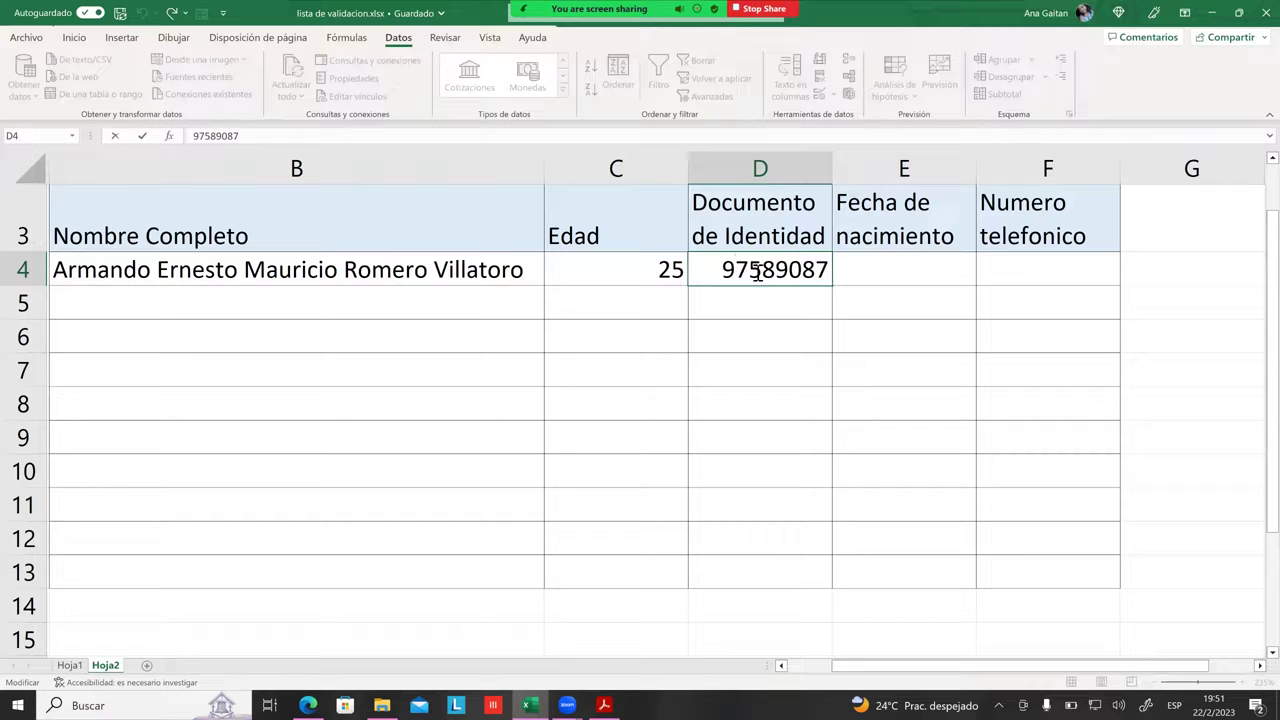
left_click(789, 274)
type("+")
left_click(774, 276)
key("BackSpace")
key("Return")
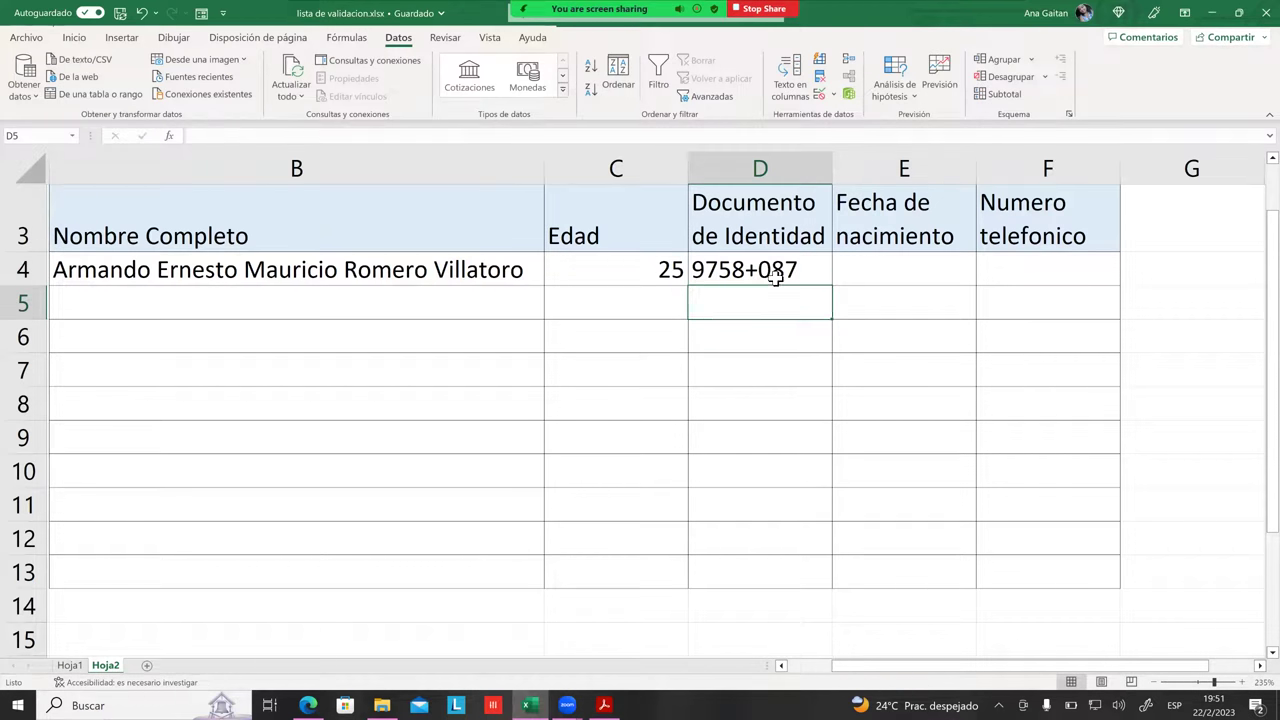
Step: Try moving empty D5 onto D4, declining to replace D4's contents
left_click(765, 277)
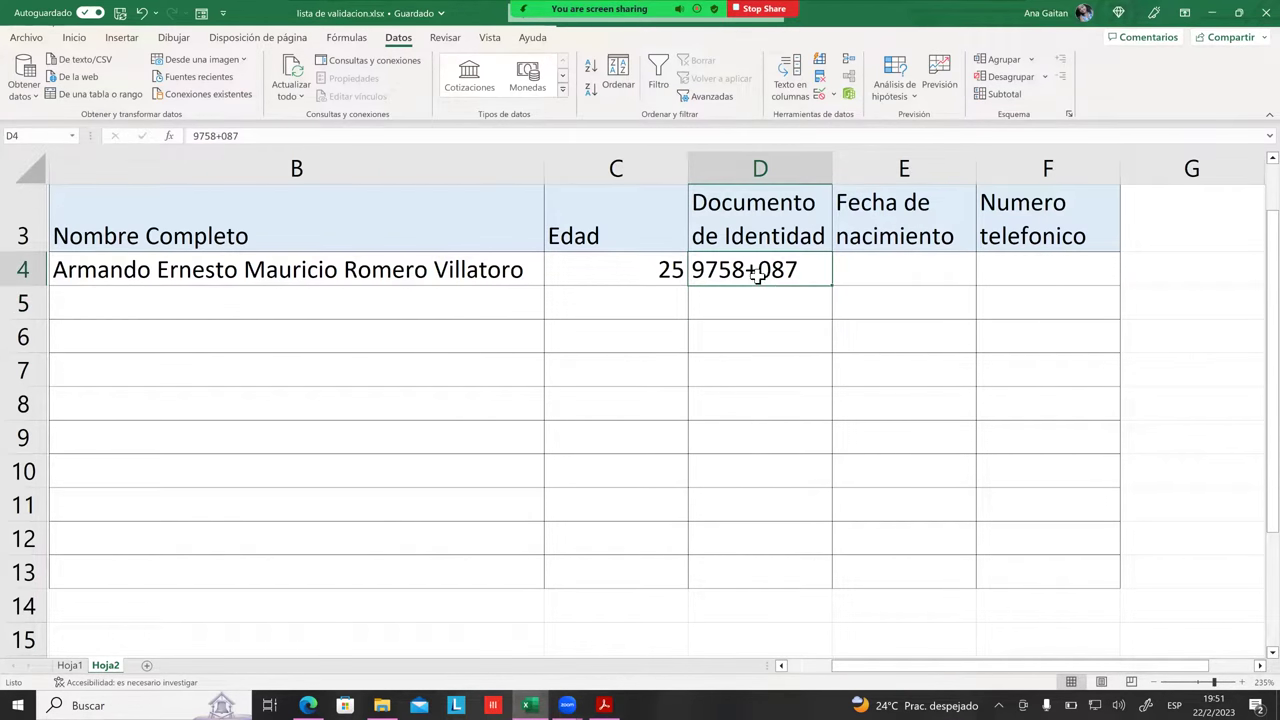
left_click(807, 312)
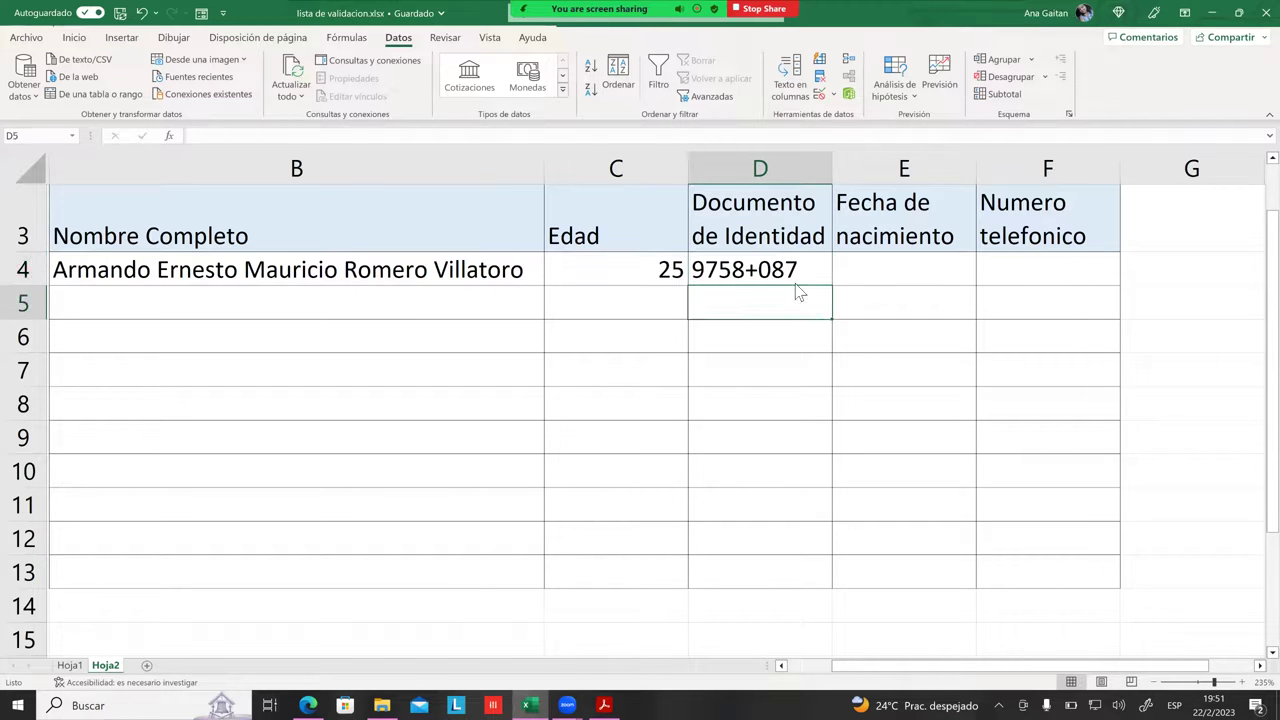
left_click_drag(797, 289, 797, 272)
left_click(680, 394)
left_click(737, 270)
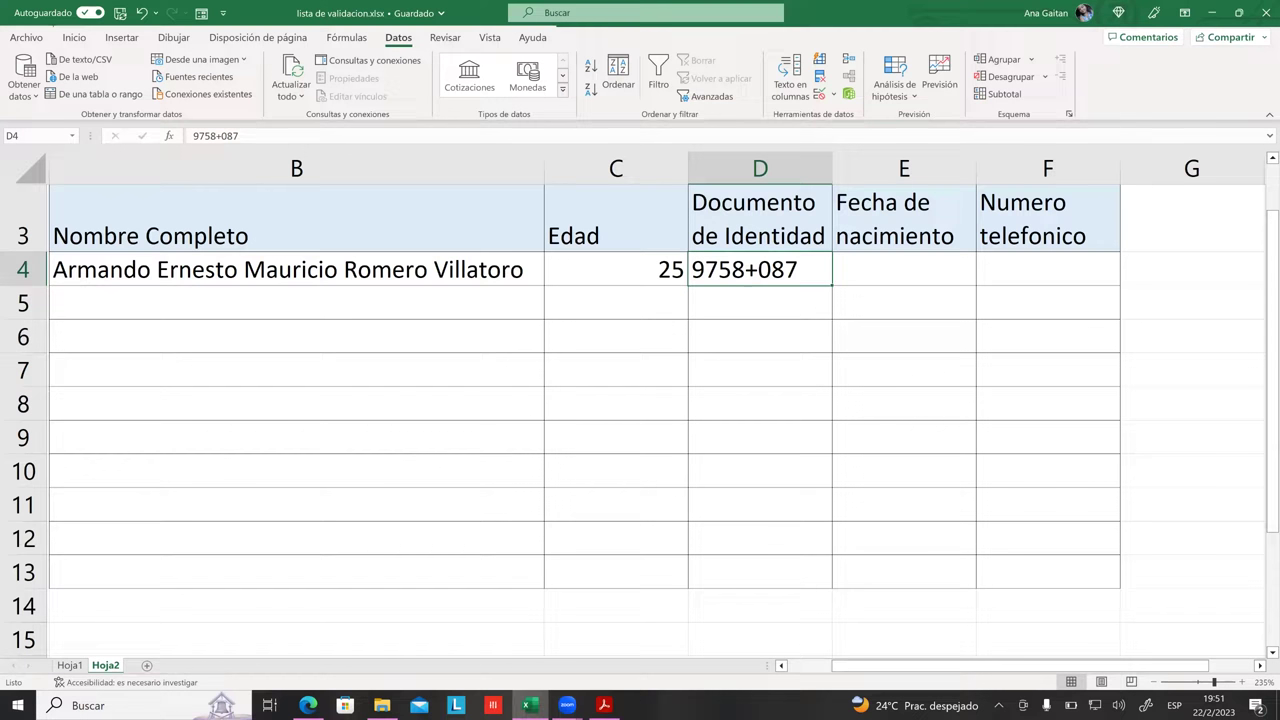
Step: Append 9 to D4's ID, then confirm an appended 8 is rejected and cancel it
double_click(799, 268)
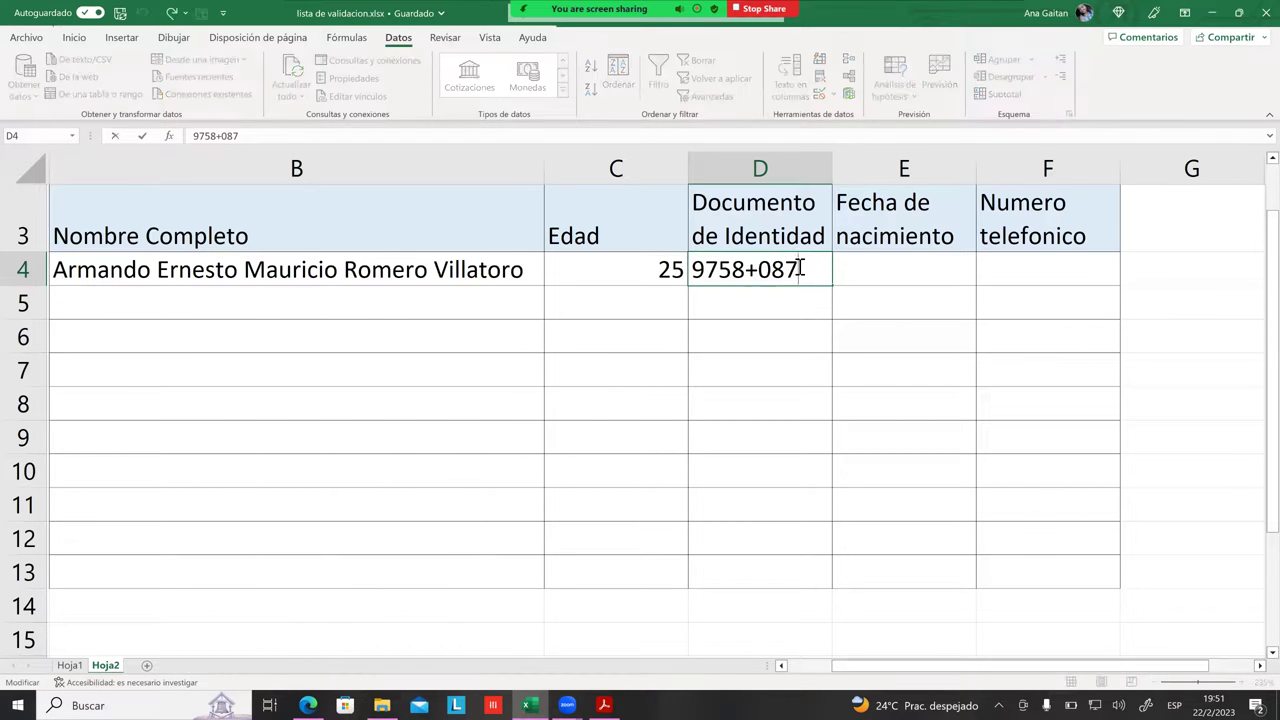
type("9")
key("Return")
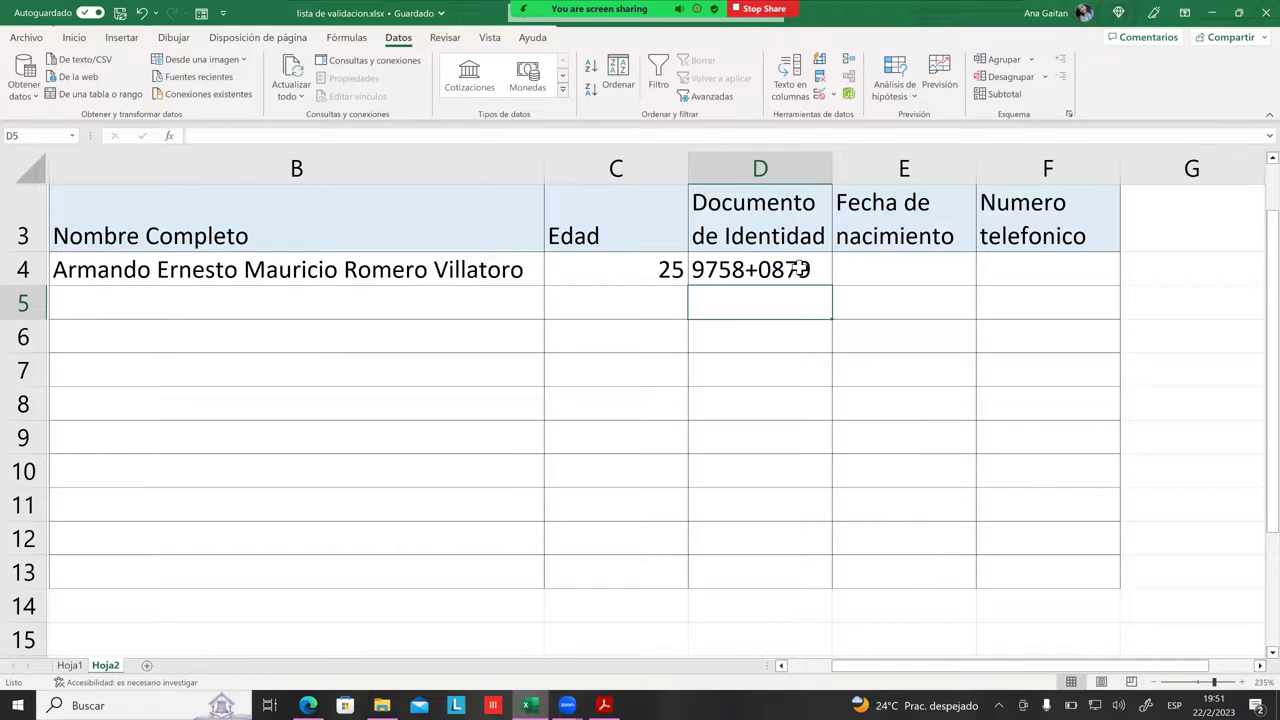
left_click(797, 271)
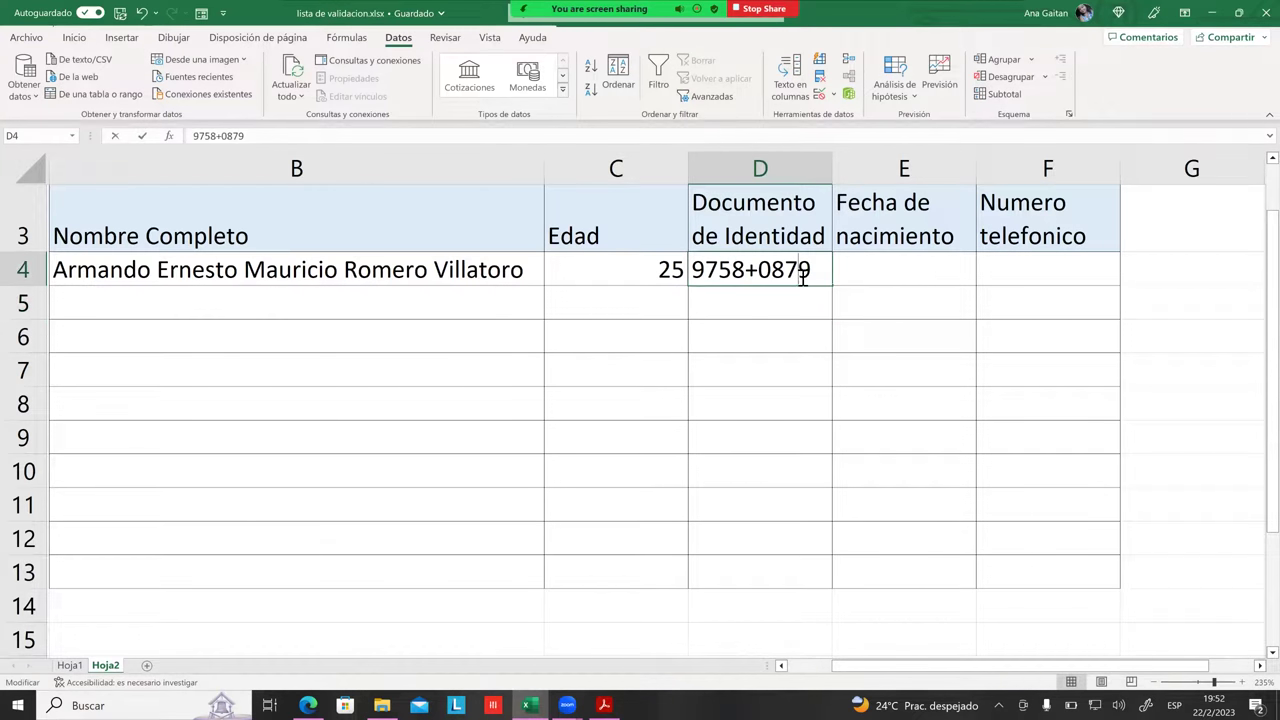
double_click(810, 270)
type("8")
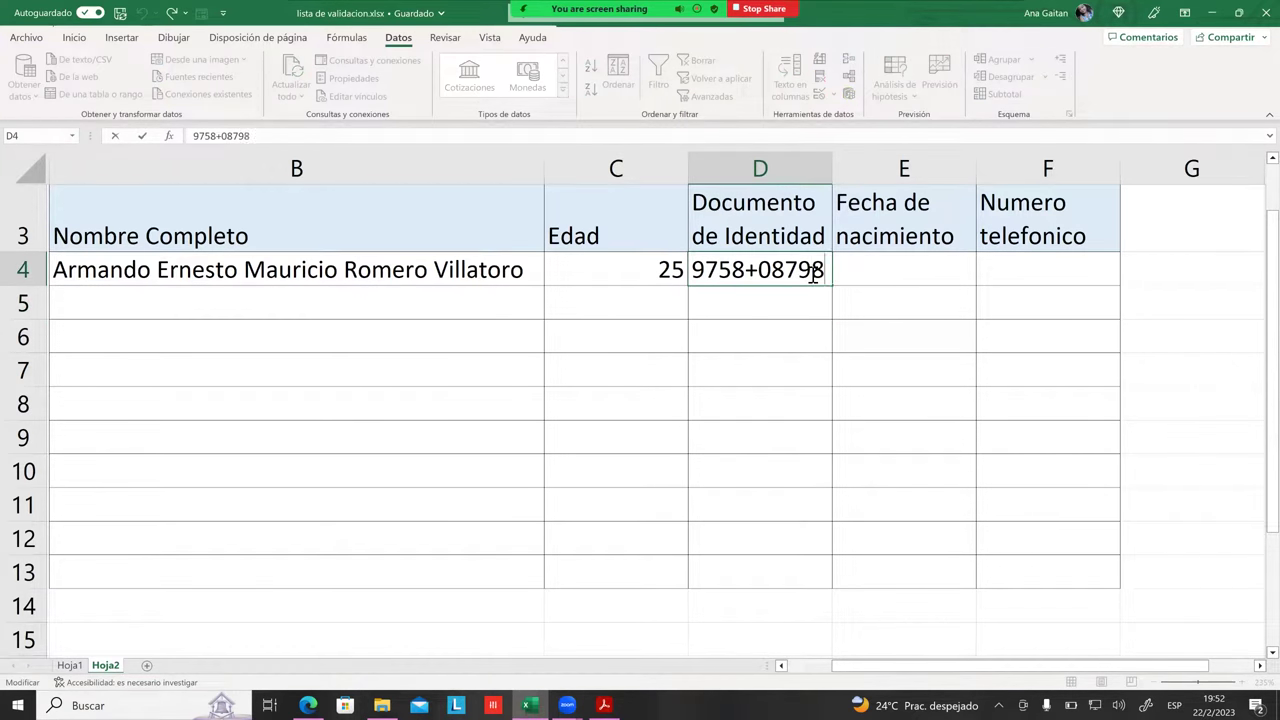
key("Return")
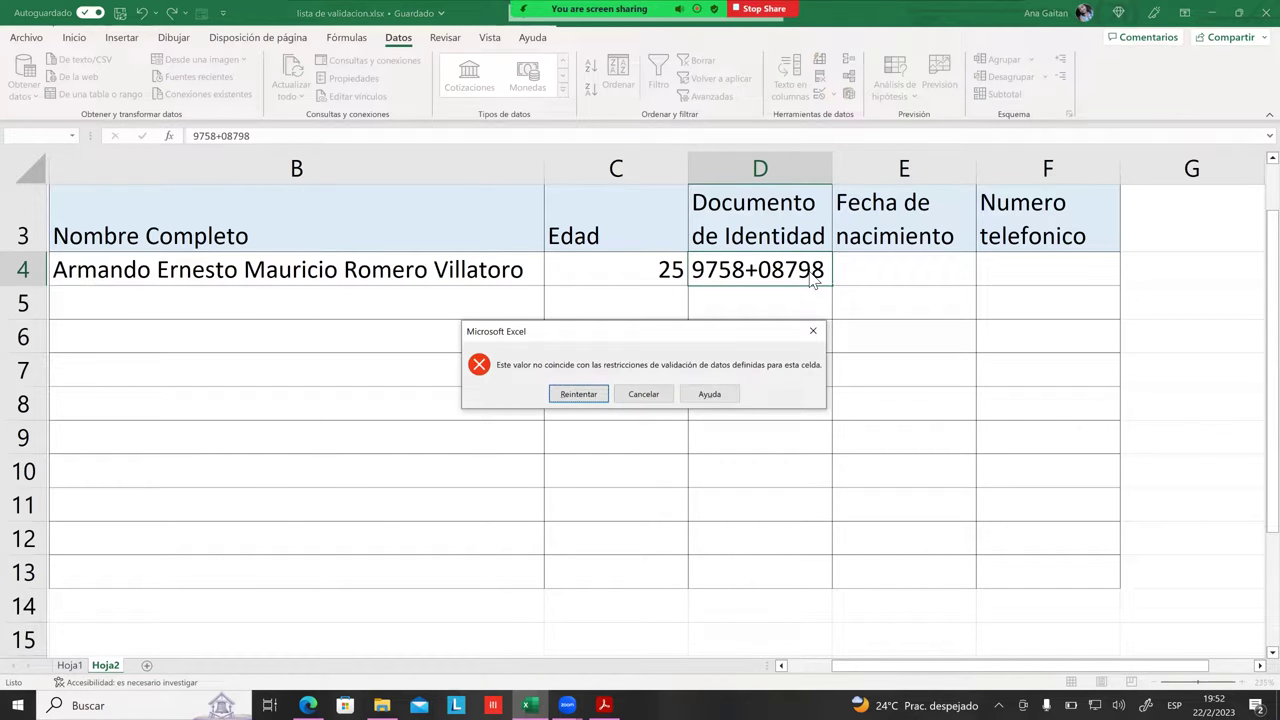
left_click(643, 394)
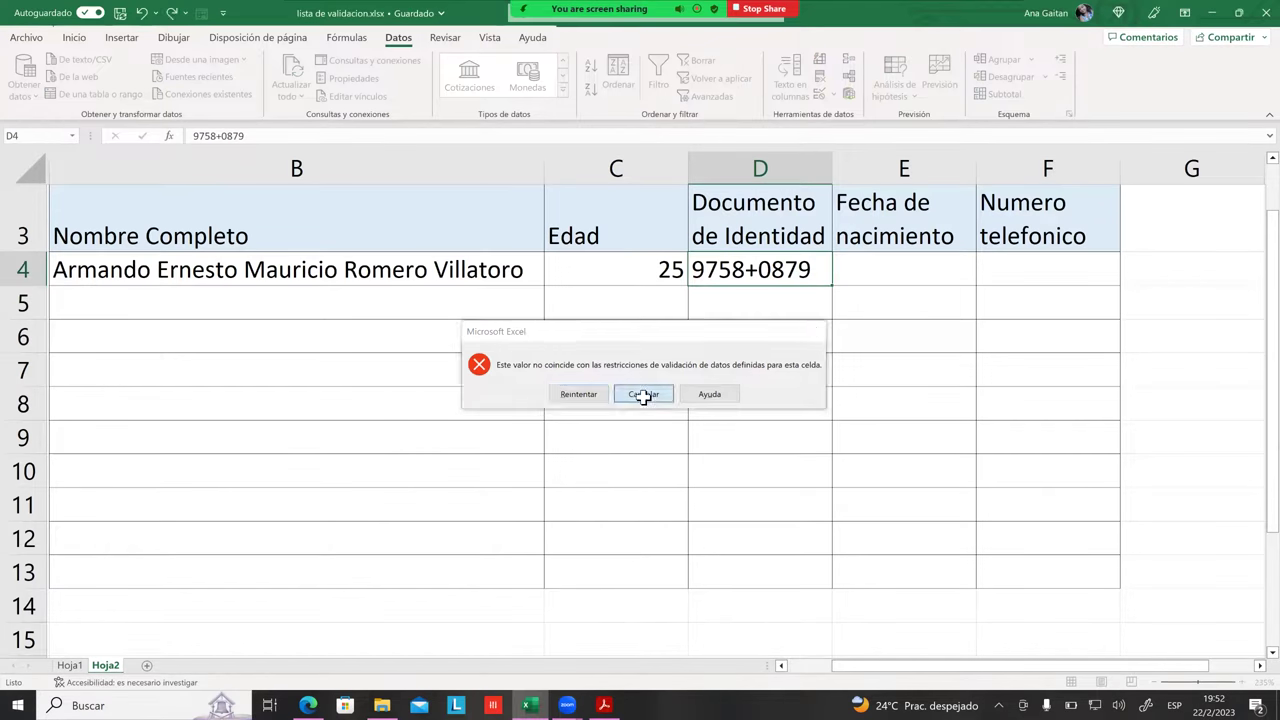
left_click(730, 370)
left_click(758, 302)
left_click(756, 283)
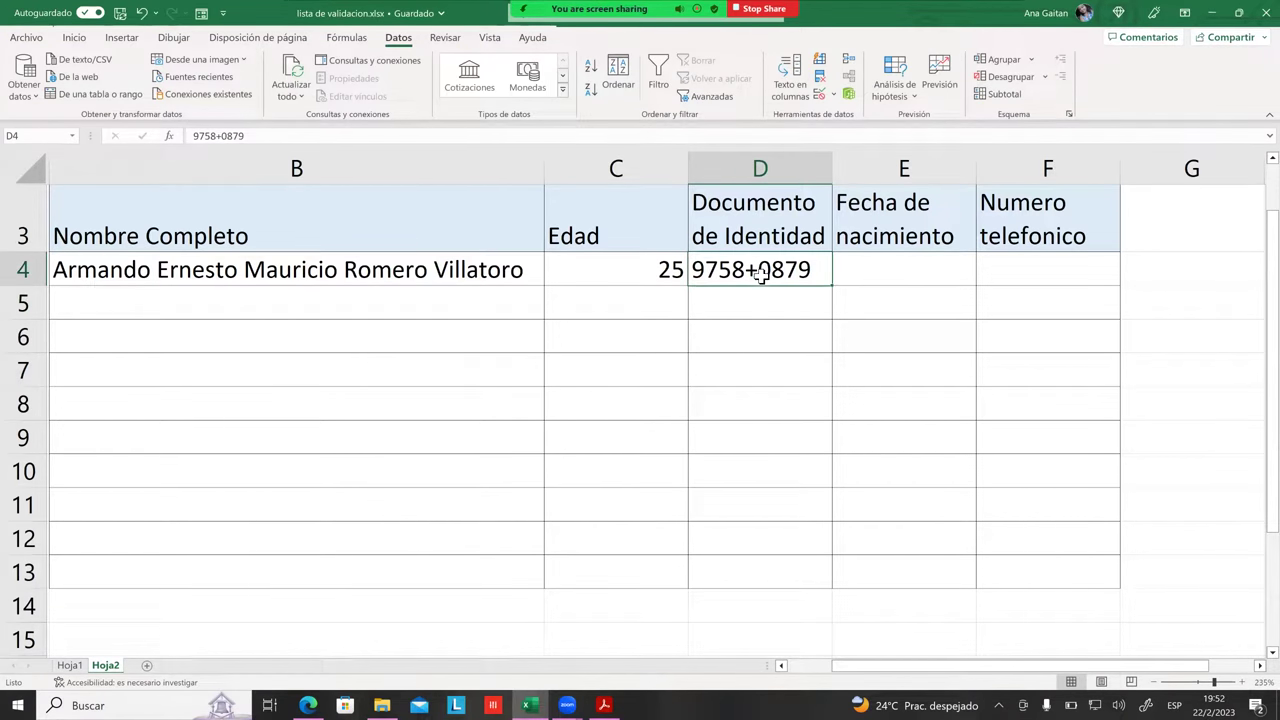
Step: Drag D4 into D5 and undo, then reopen D4's validation showing the 9-character text limit
left_click_drag(767, 287, 766, 296)
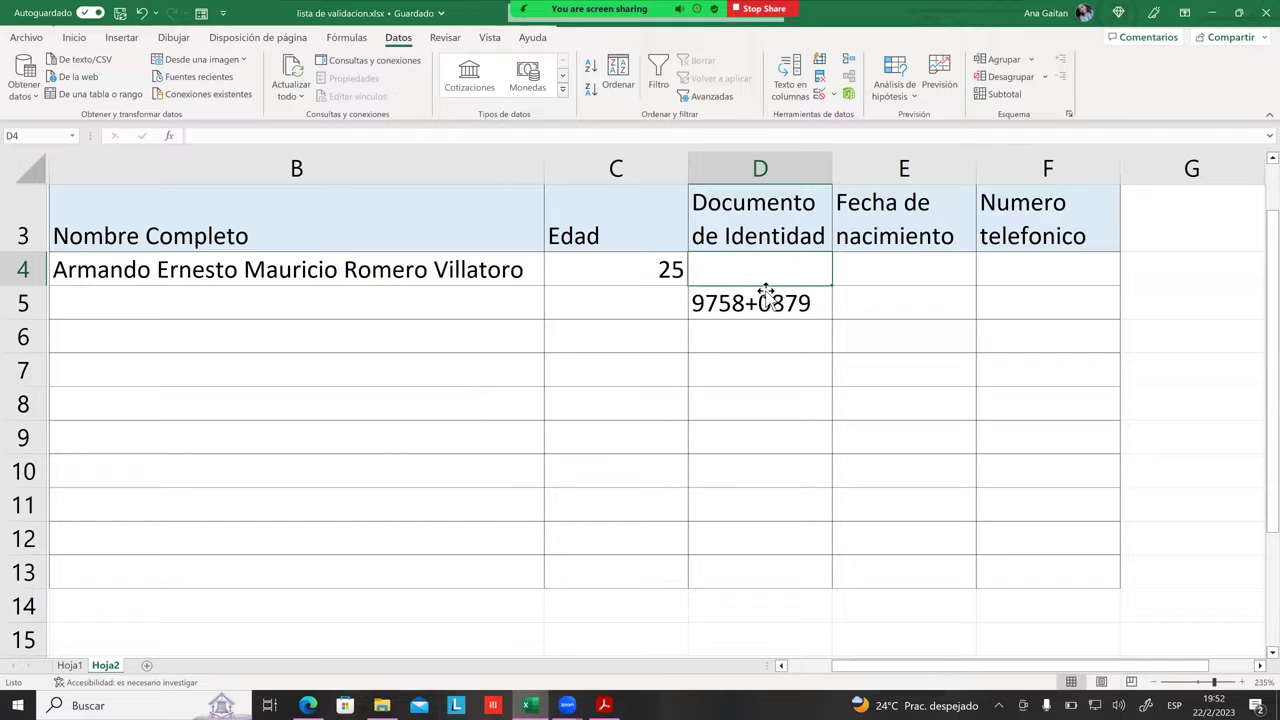
key("ctrl+z")
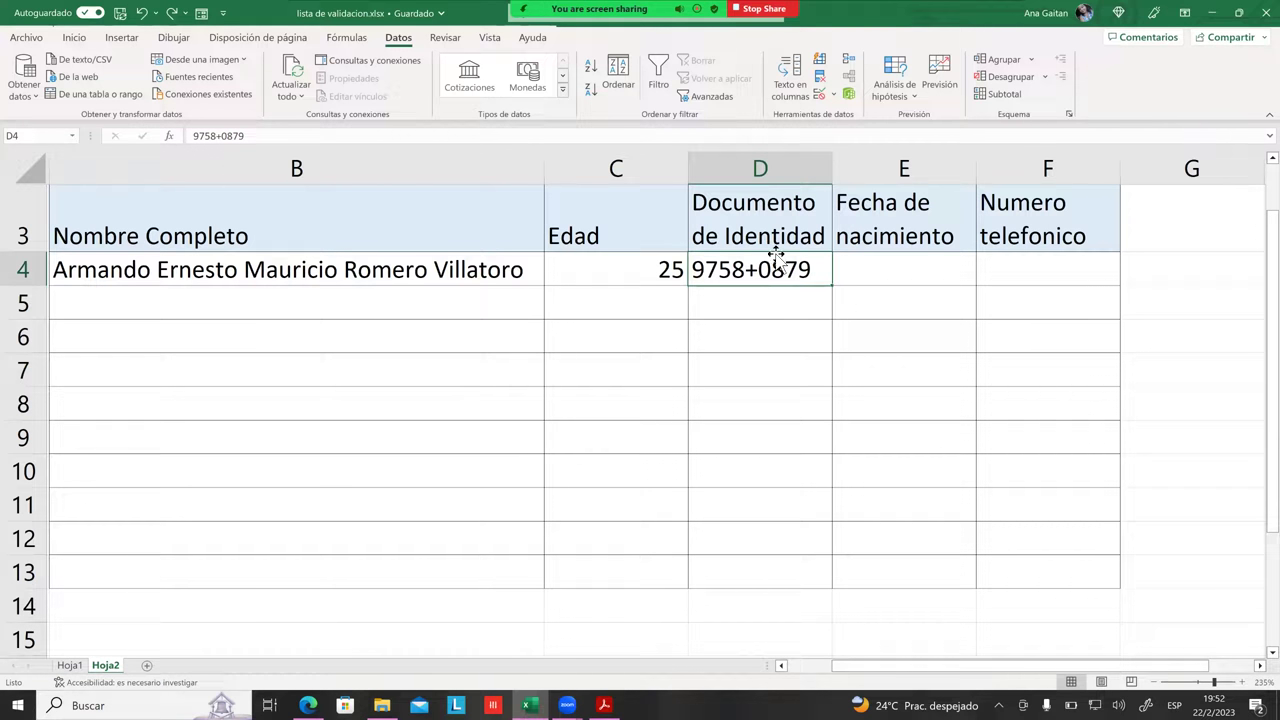
key("Down")
key("Right")
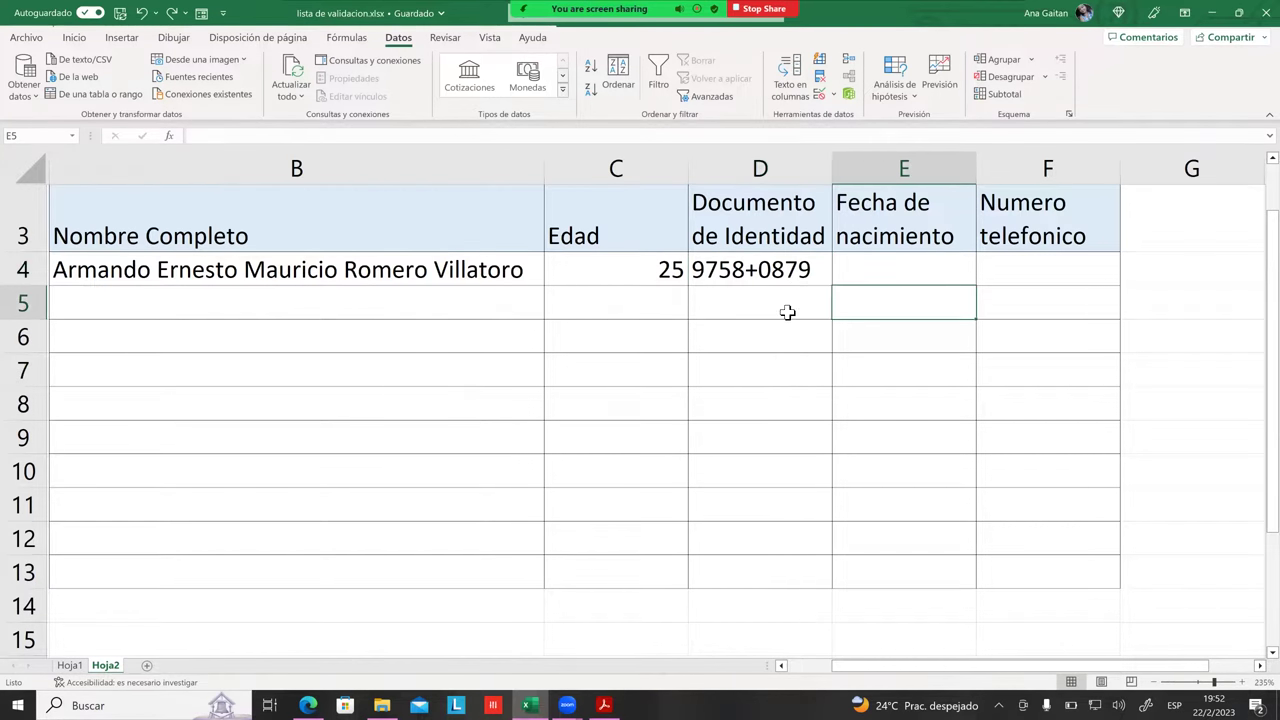
left_click_drag(786, 280, 786, 420)
left_click(786, 412)
key("Up")
key("Up")
key("Right")
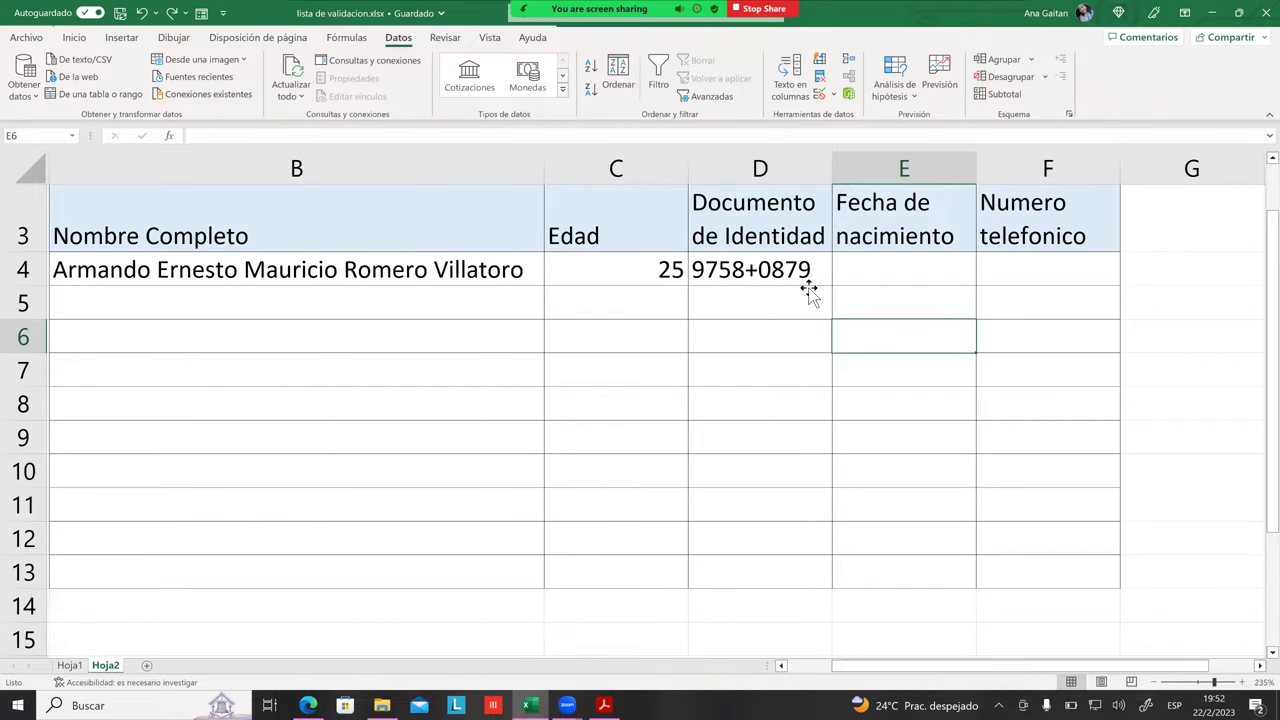
left_click(806, 282)
left_click(820, 94)
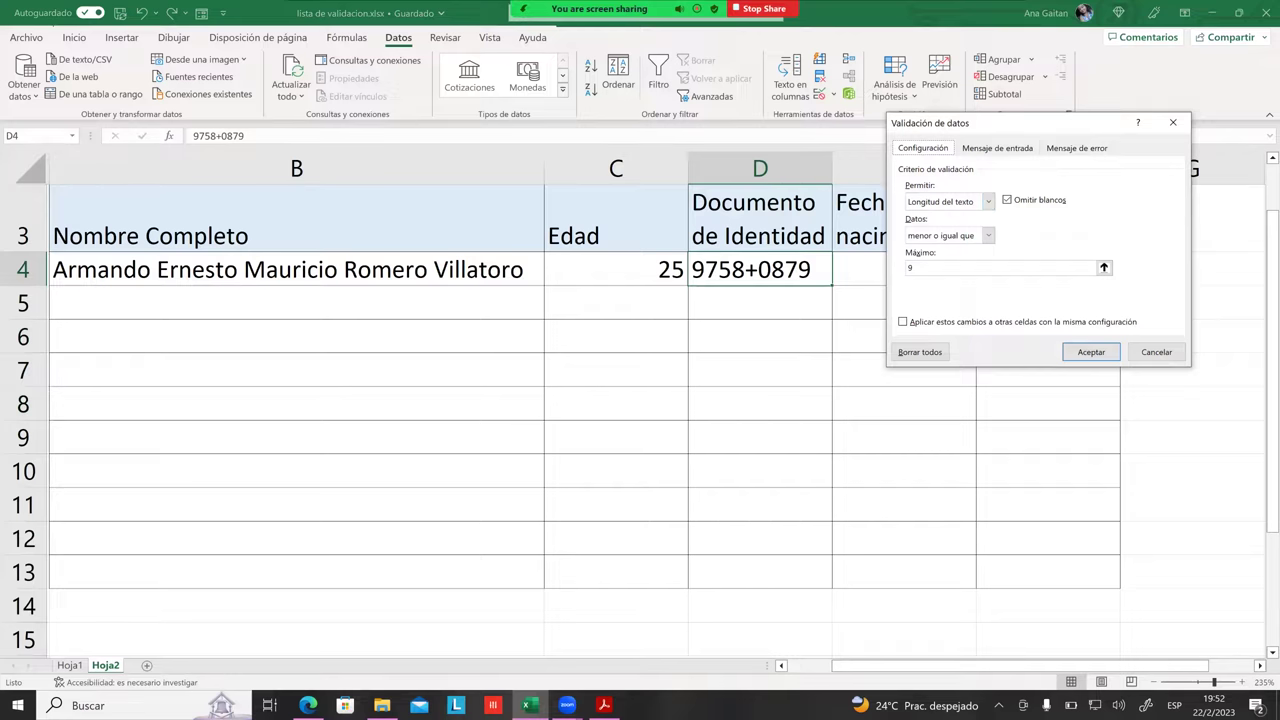
Step: Switch D4's allowed type from Longitud del texto to Número entero
left_click(945, 201)
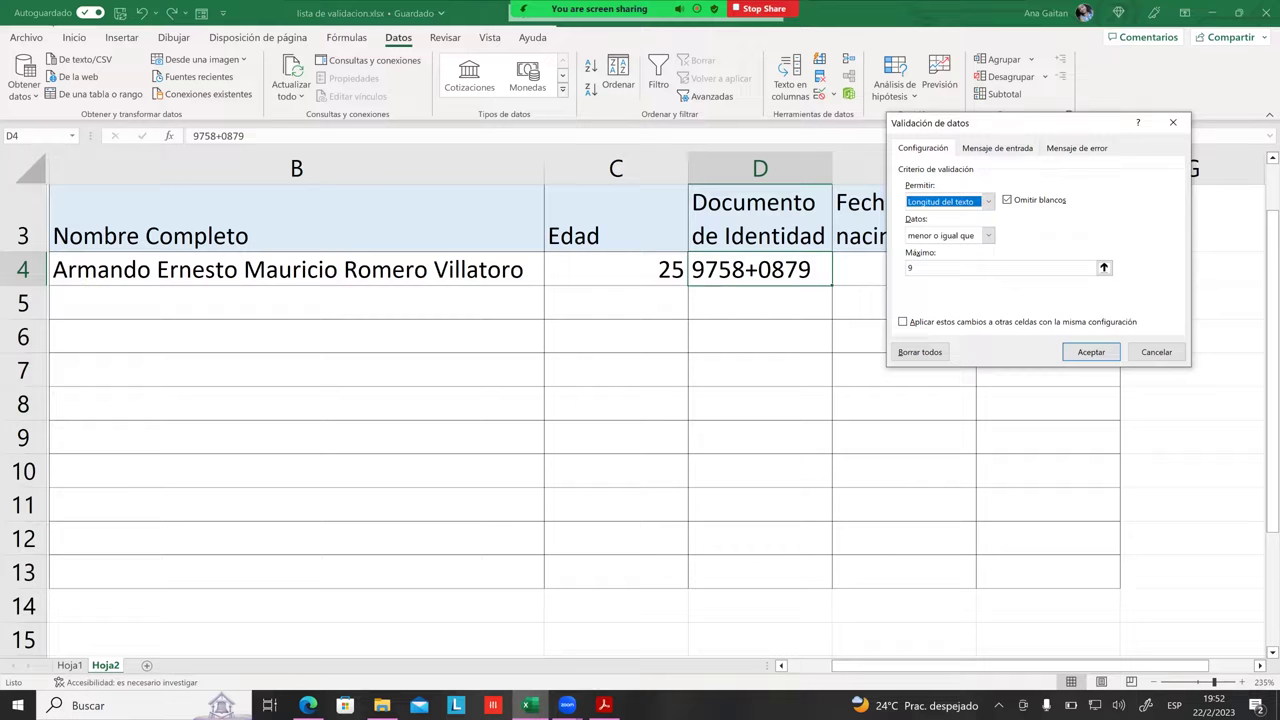
left_click(988, 201)
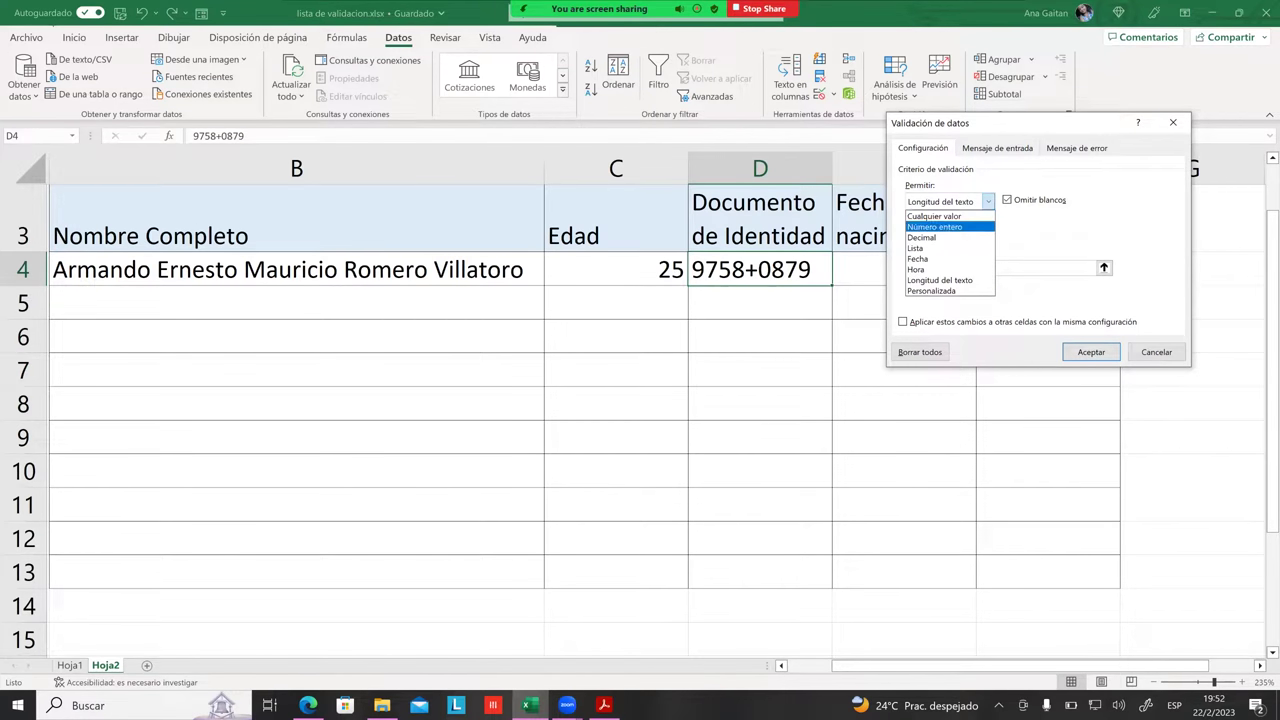
left_click(935, 226)
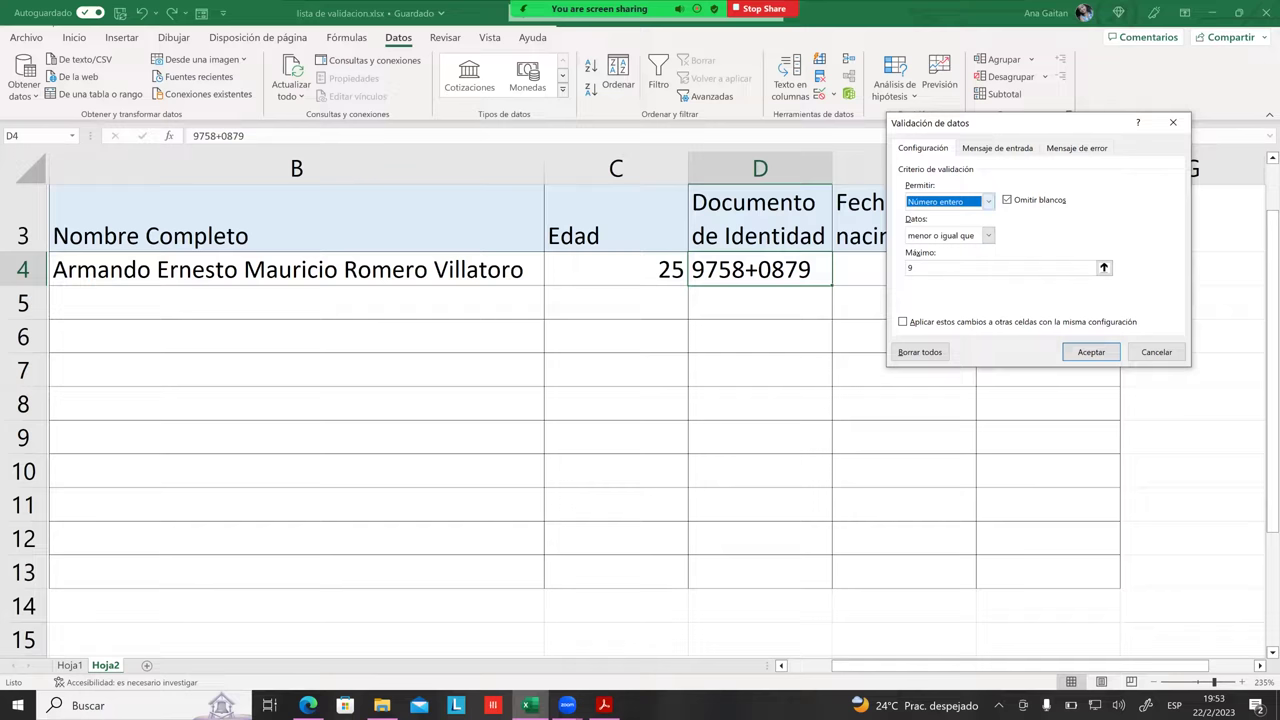
left_click(988, 235)
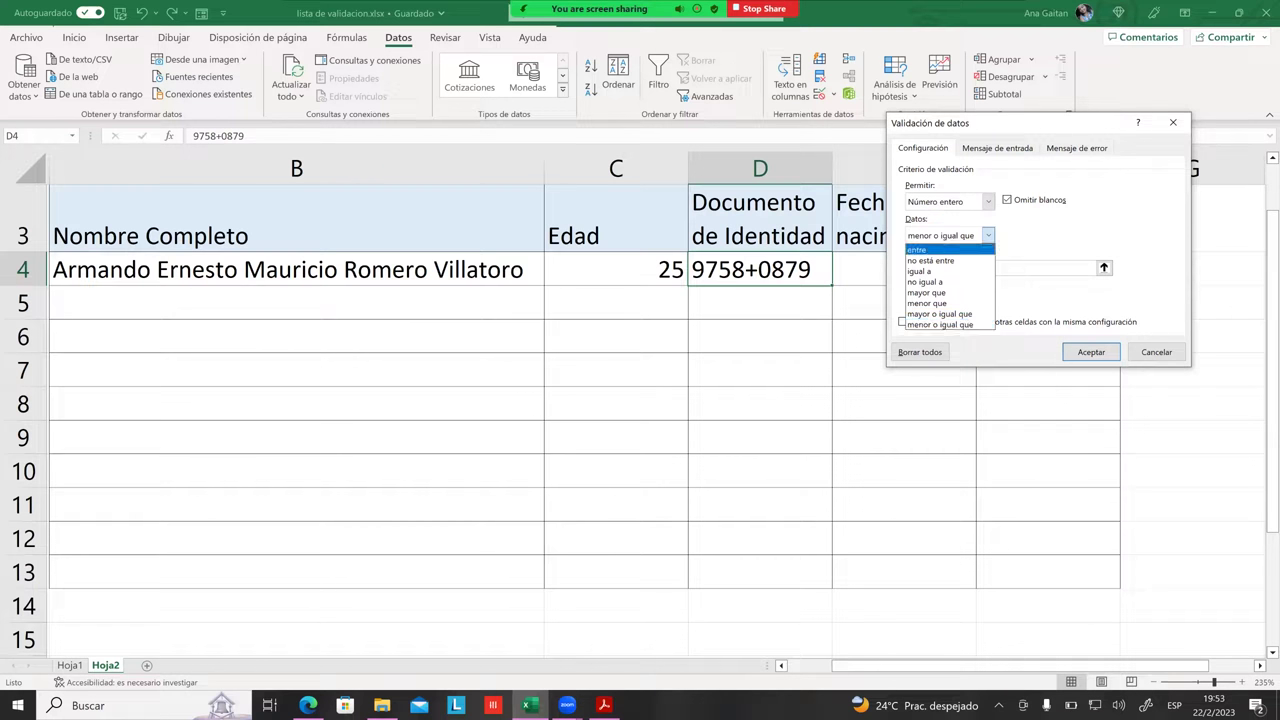
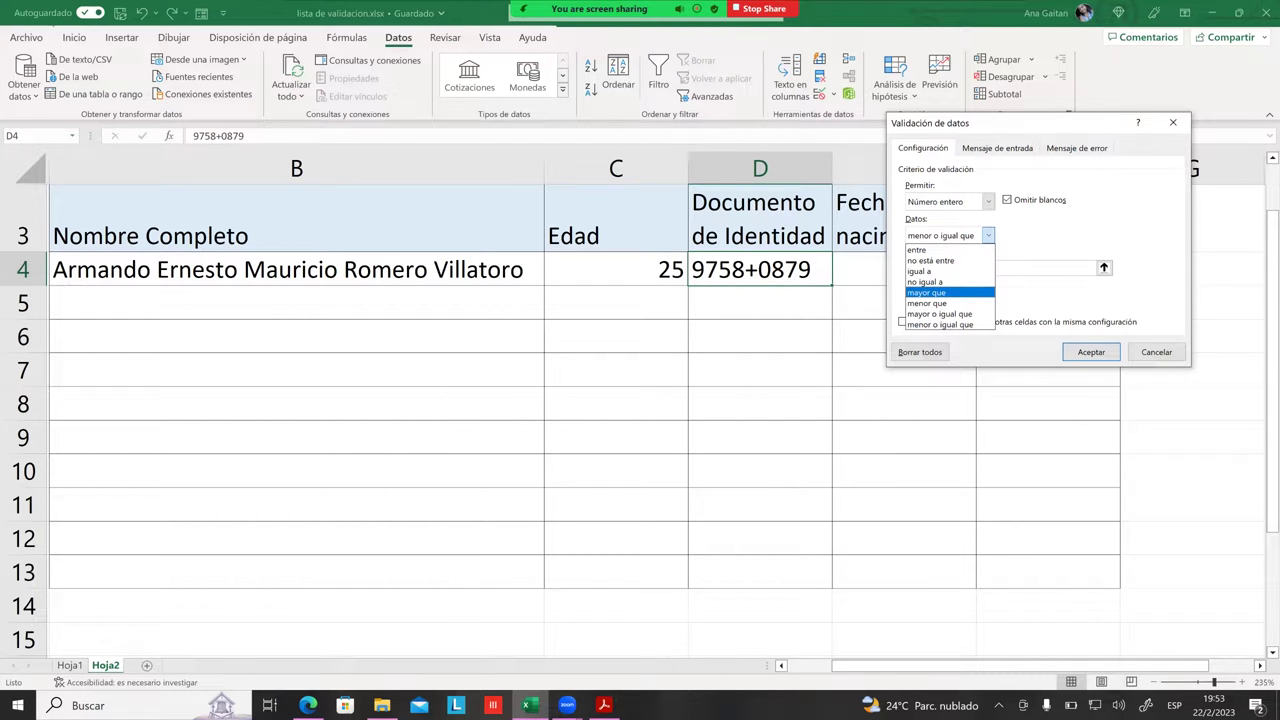
Step: Change D4's whole-number rule to 'mayor o igual que' with minimum 111111111 and apply it
key("Up")
key("Return")
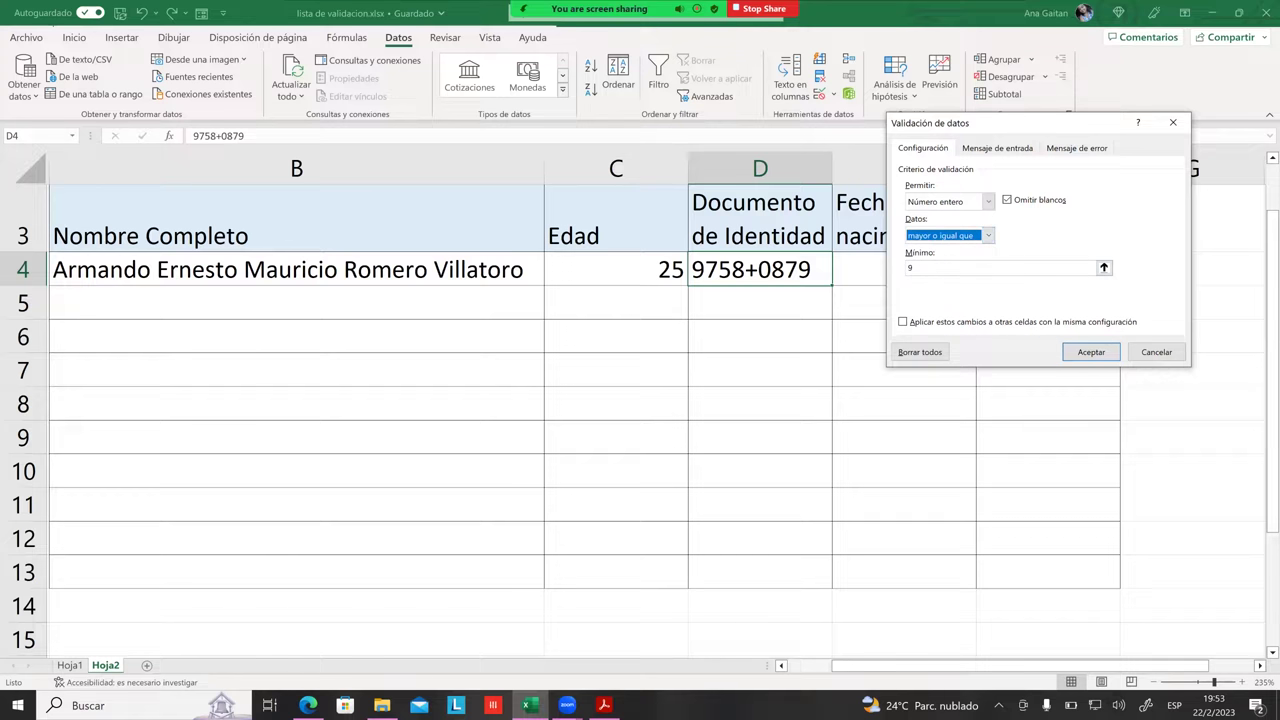
key("Tab")
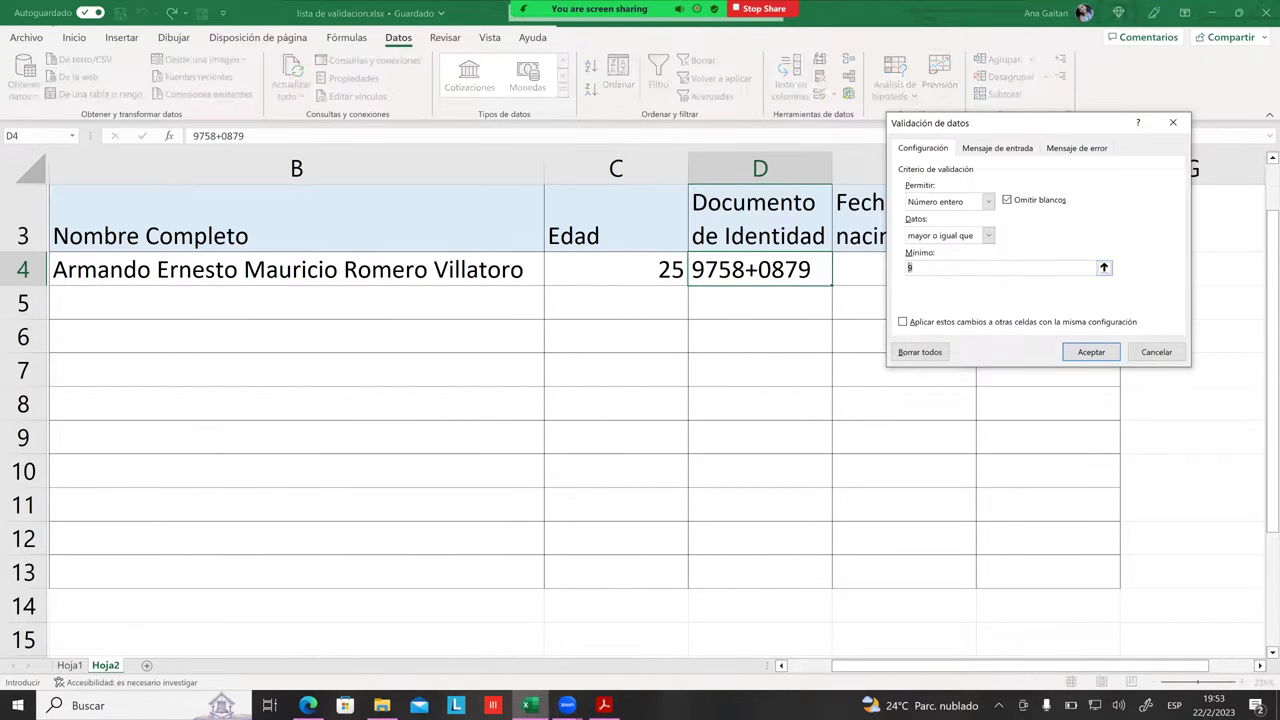
key("BackSpace")
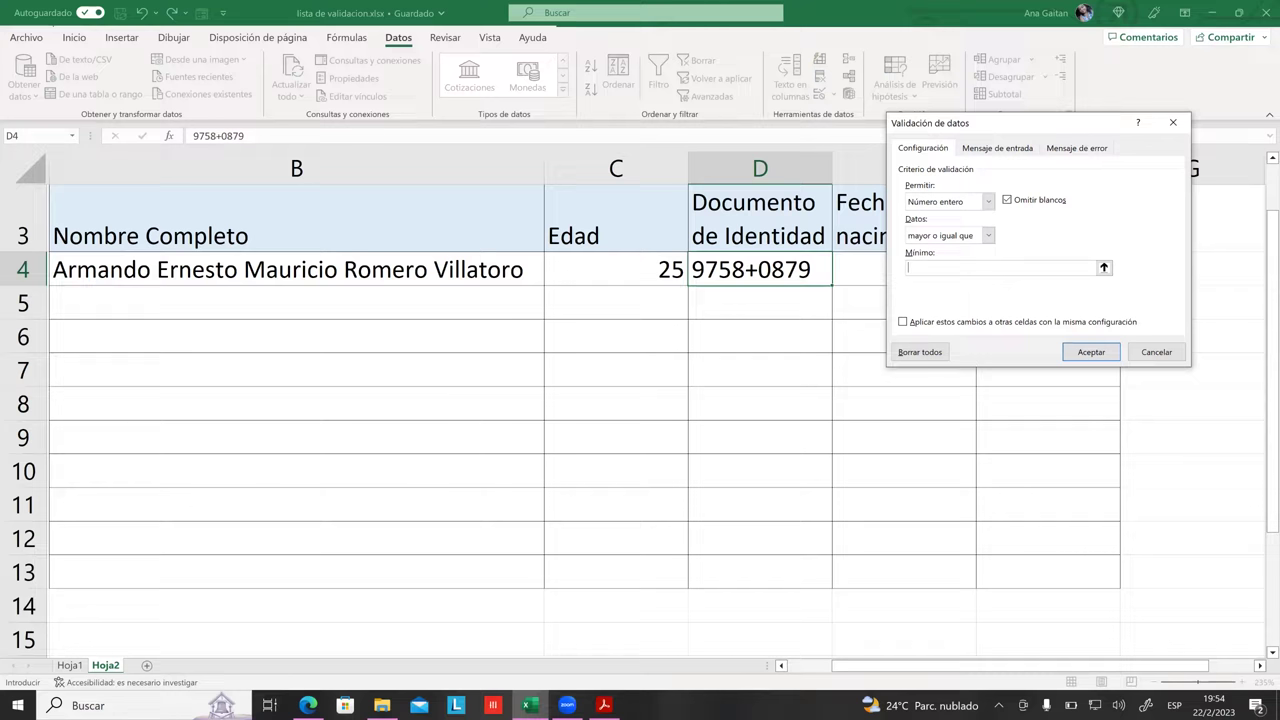
type("111111111")
left_click(1091, 352)
left_click(719, 302)
left_click(733, 270)
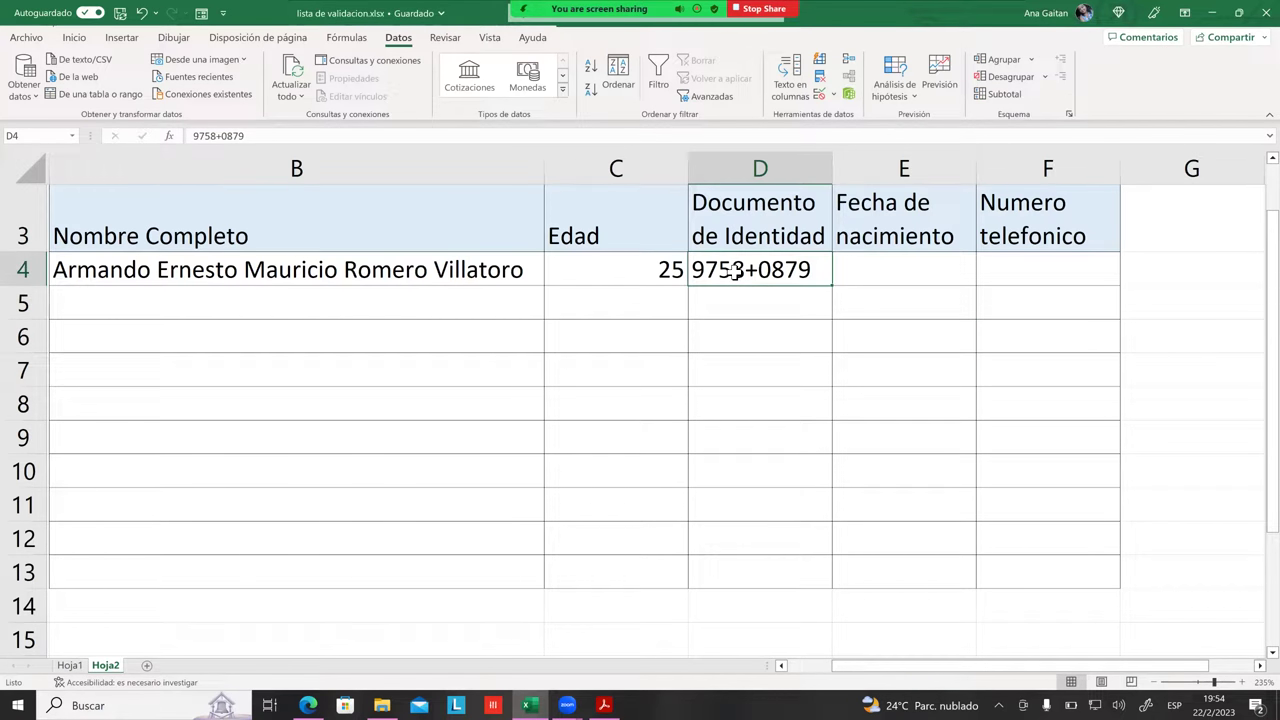
type("0")
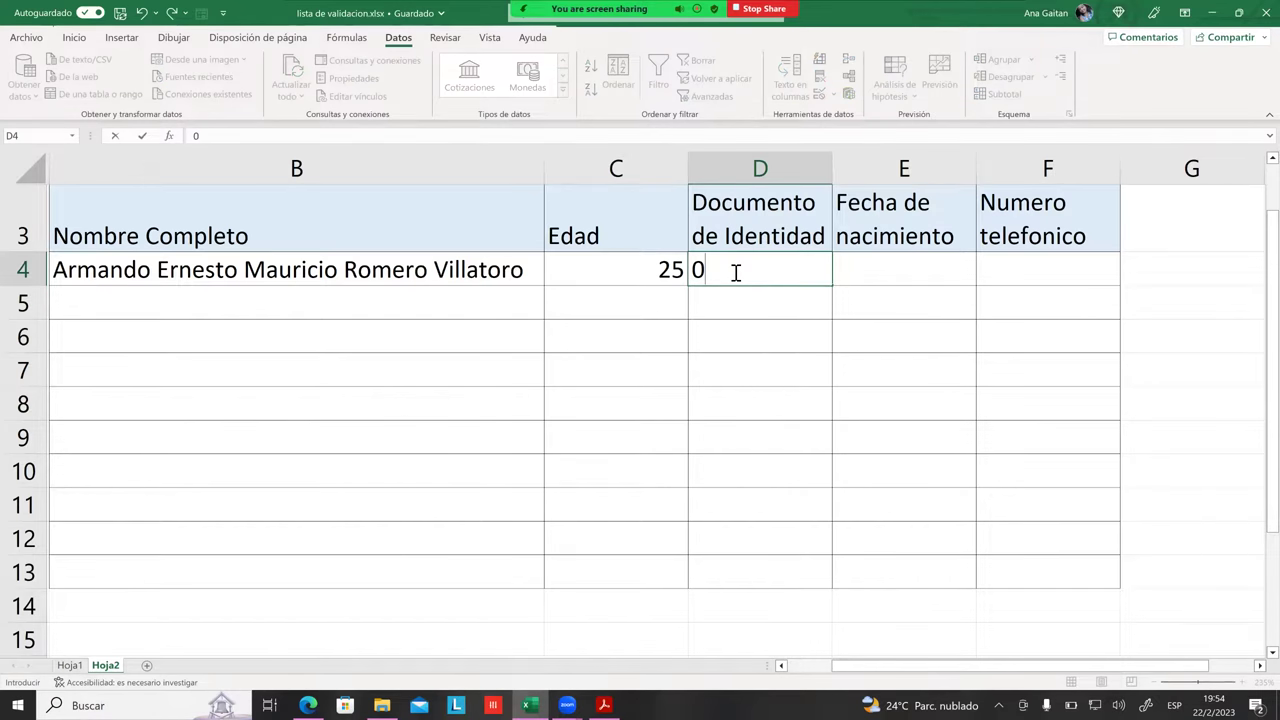
type("45678765")
key("Return")
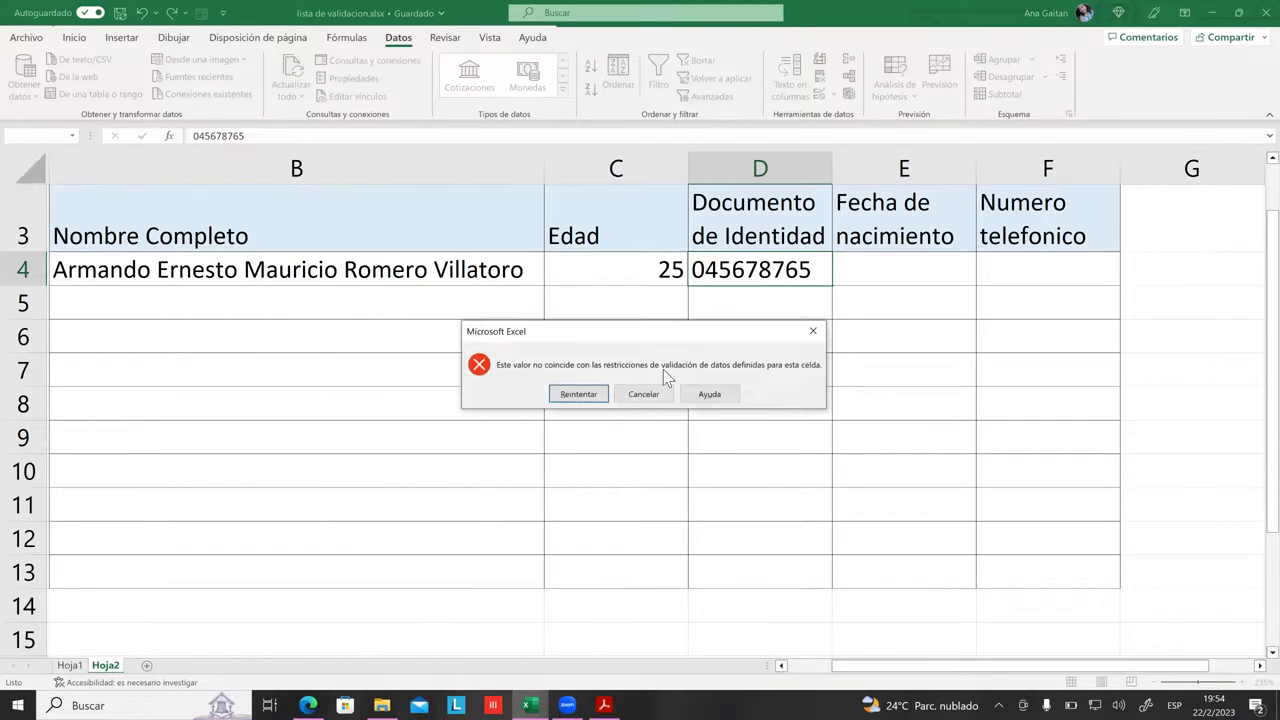
left_click(660, 390)
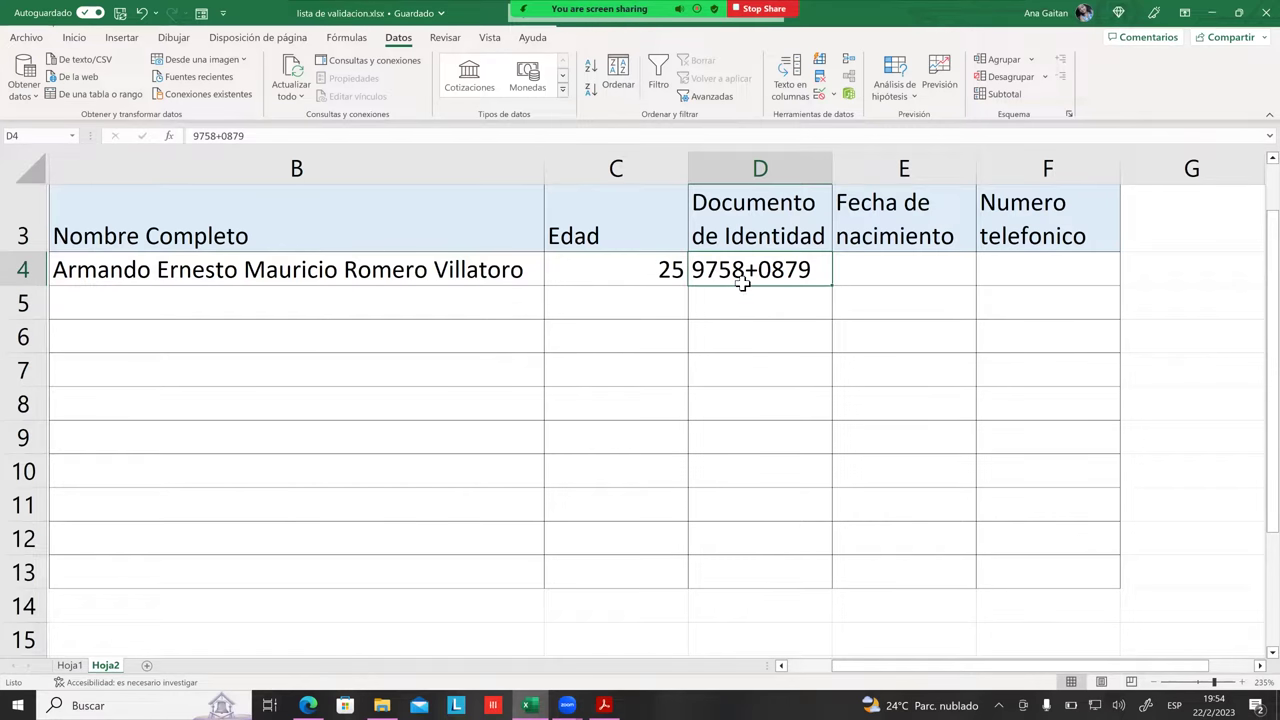
double_click(742, 278)
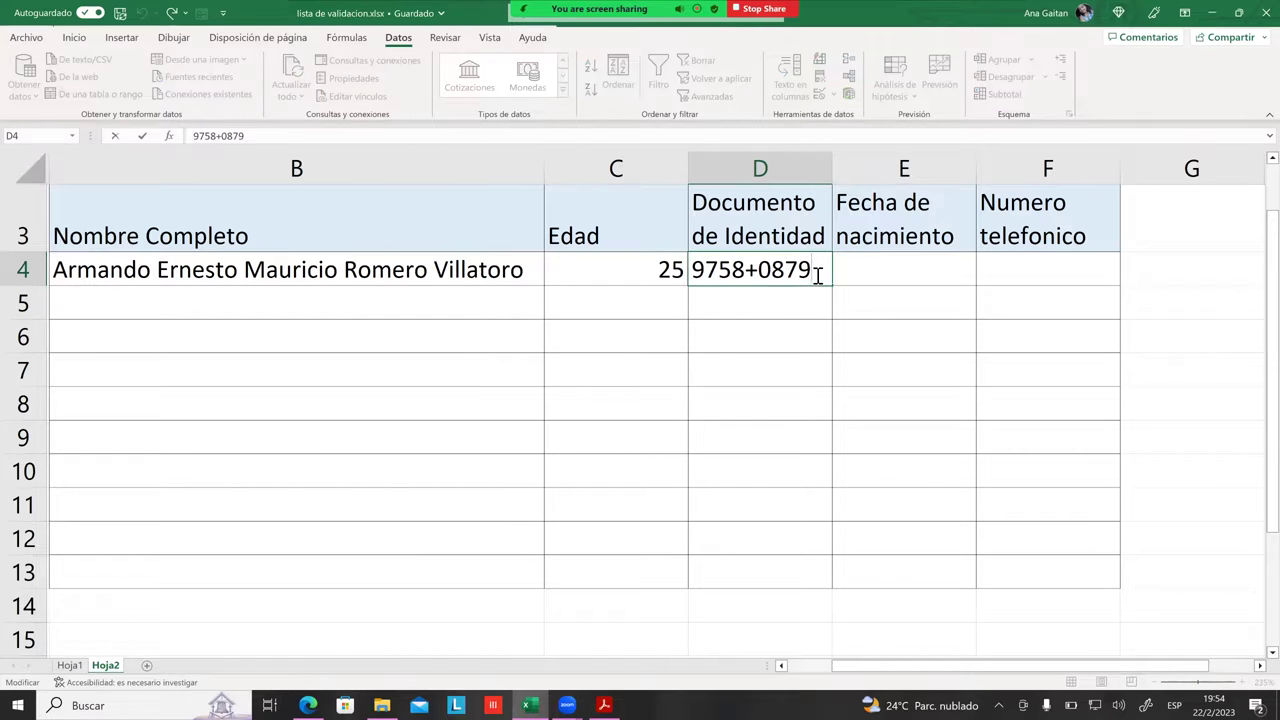
left_click_drag(818, 272, 515, 242)
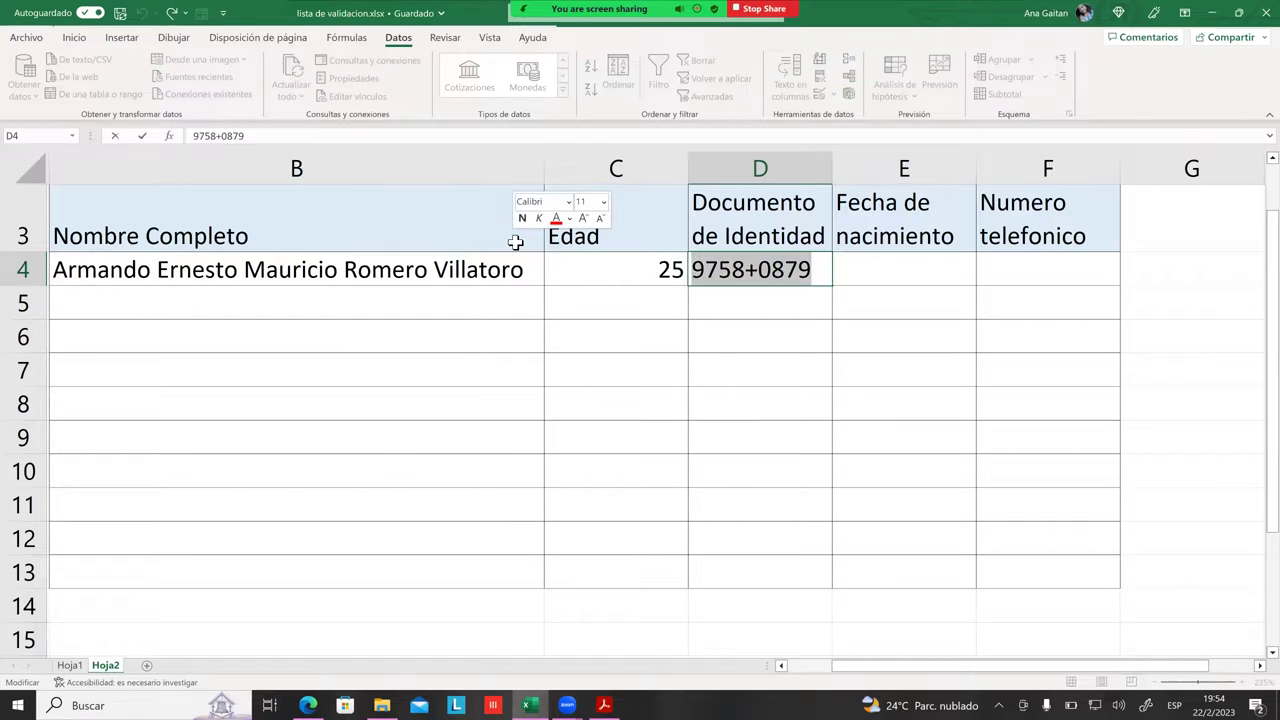
key("BackSpace")
type("047")
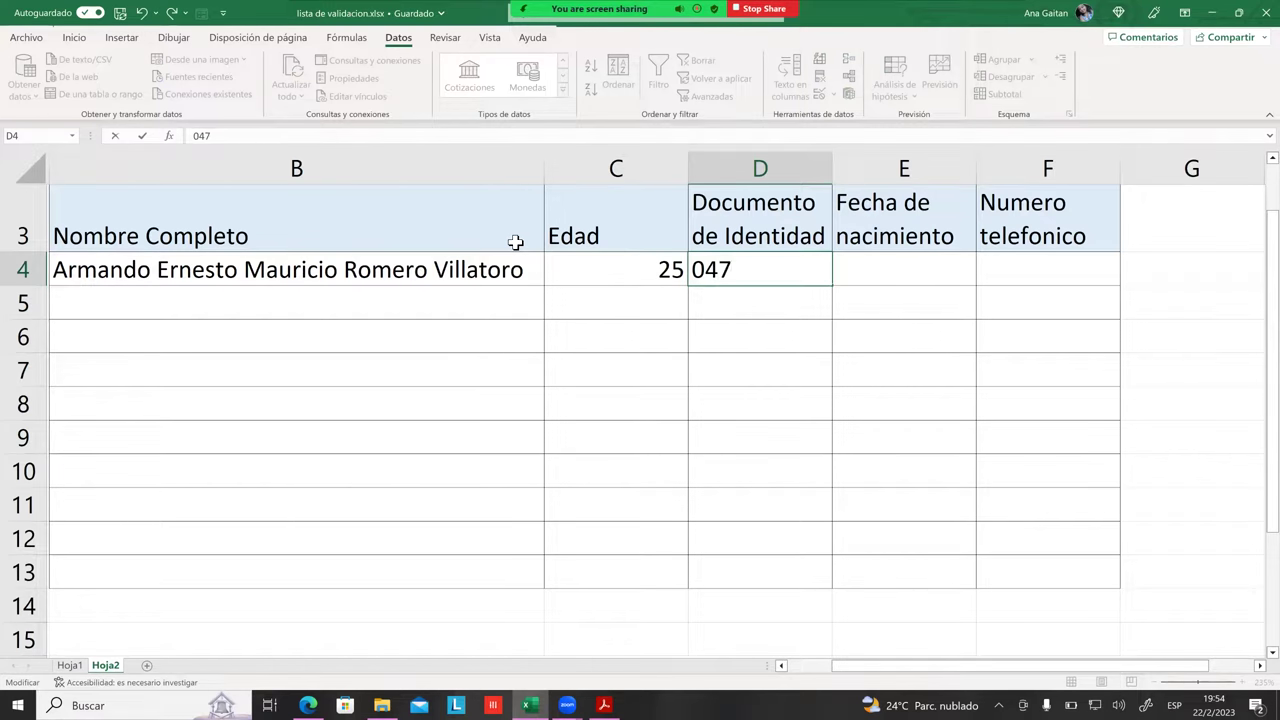
type("36477")
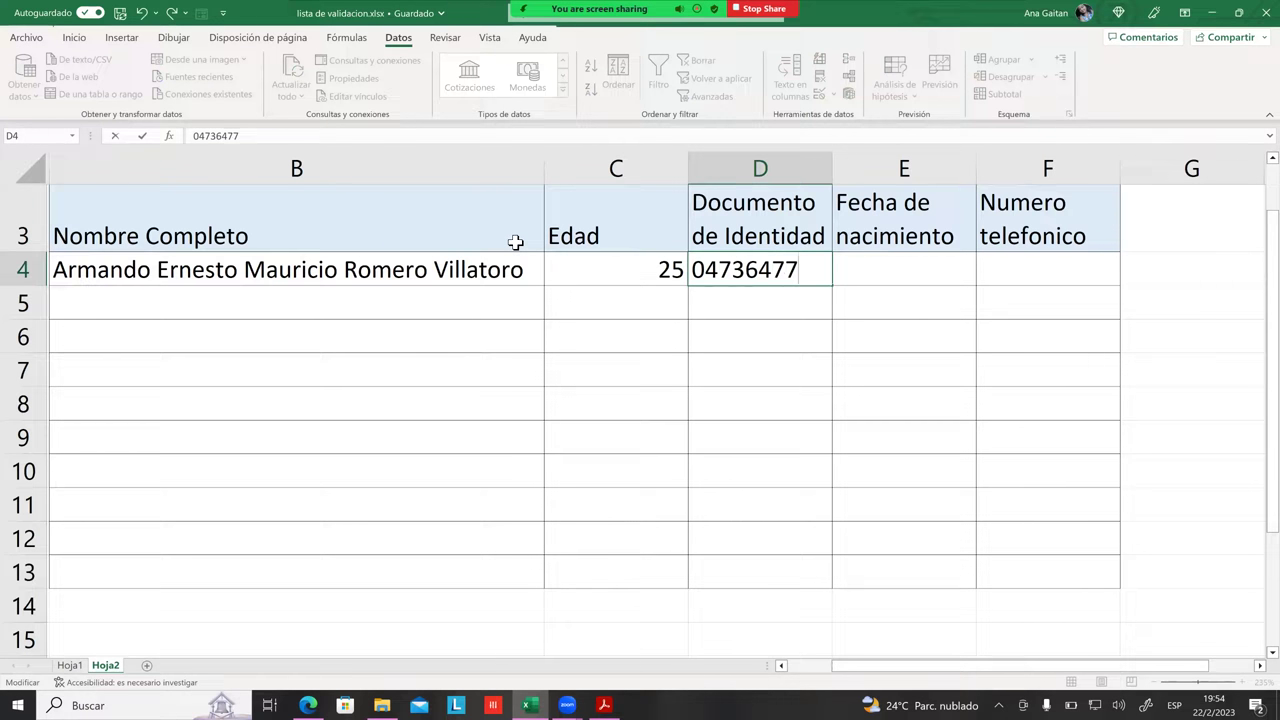
type("1")
key("Return")
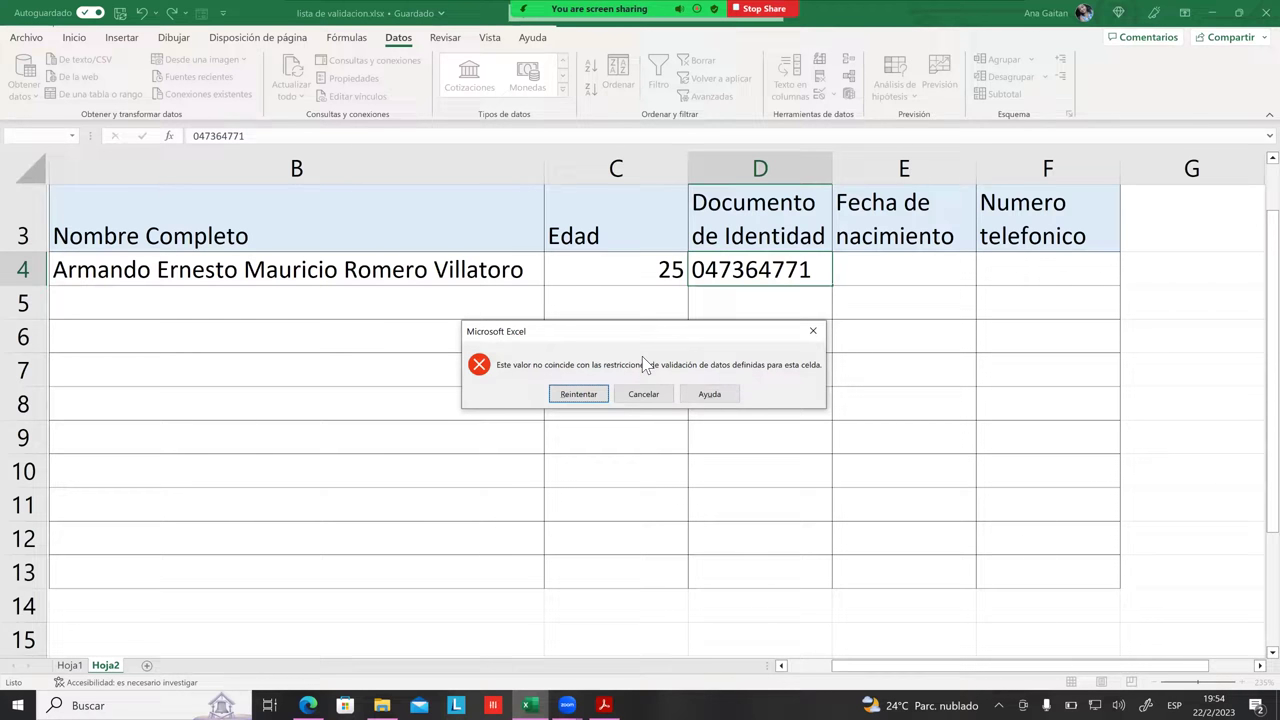
left_click(579, 395)
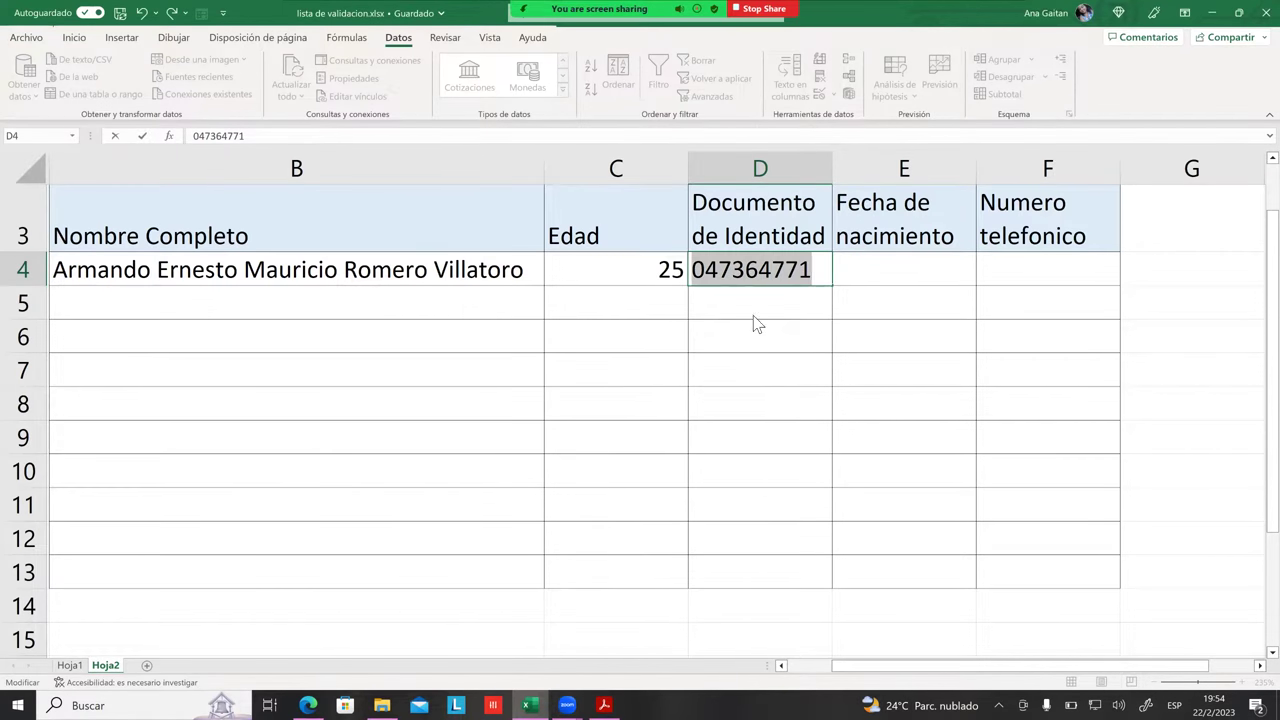
key("Return")
left_click(650, 394)
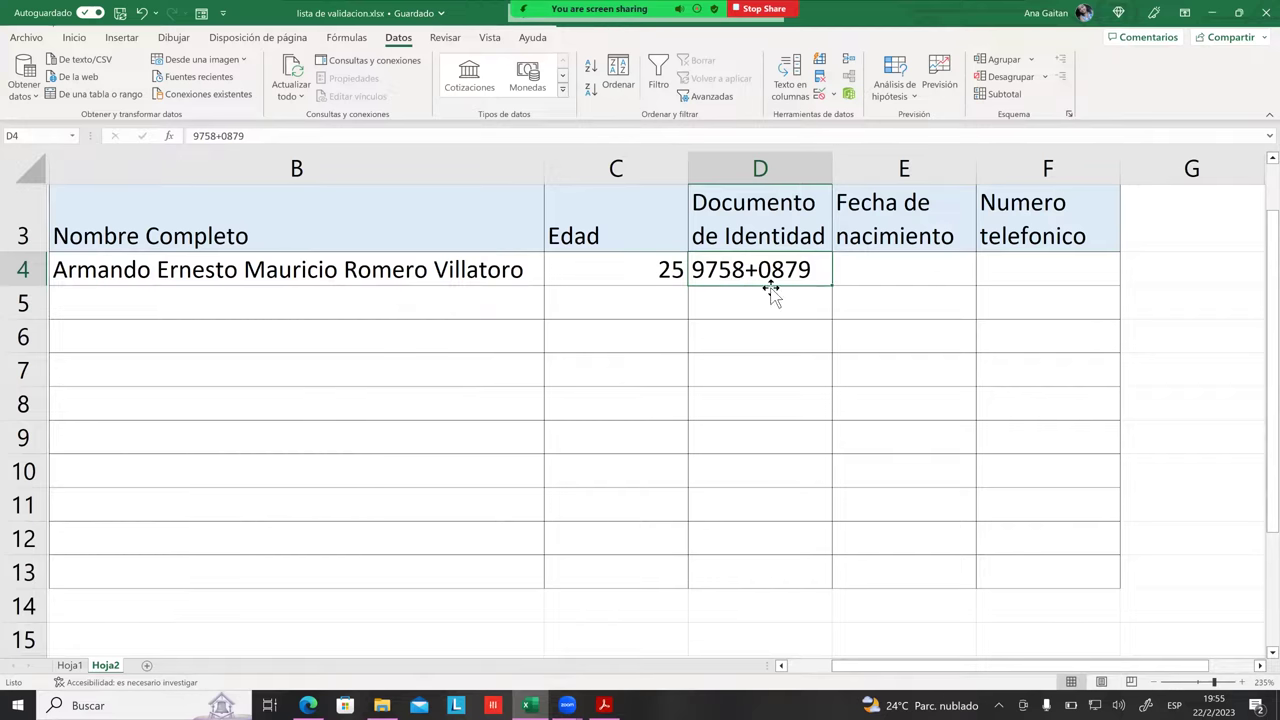
double_click(800, 272)
key("Return")
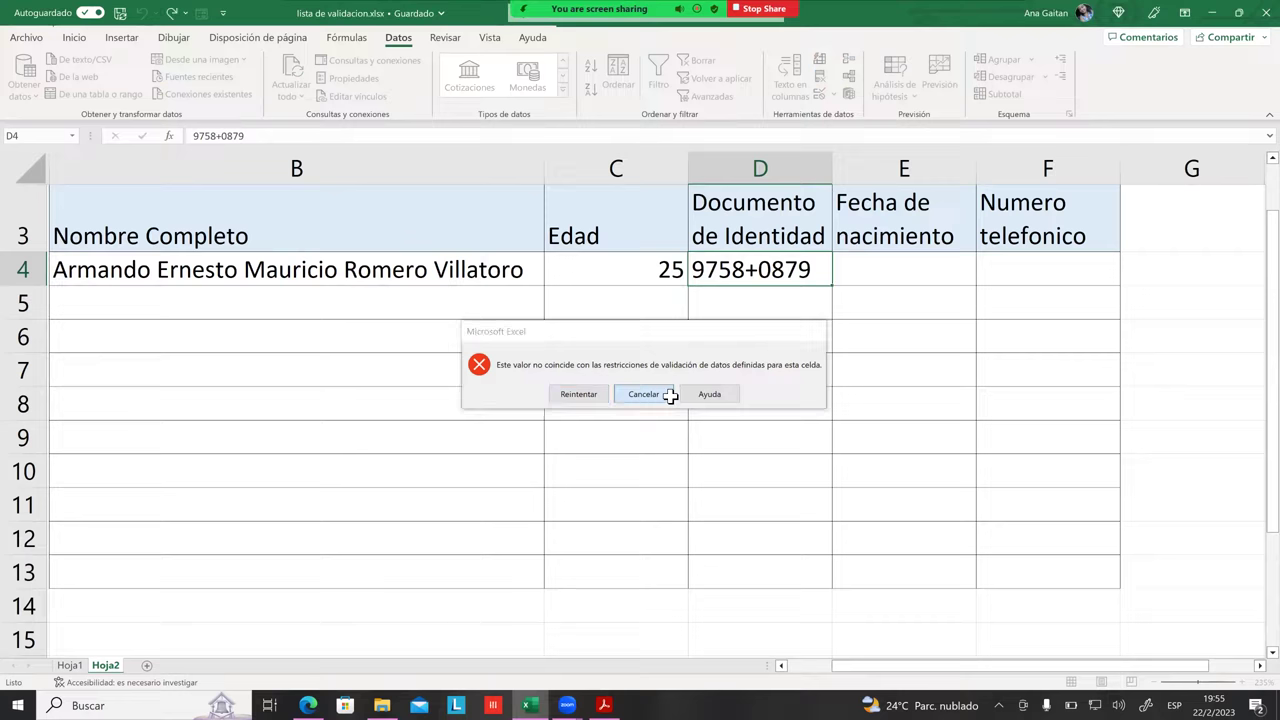
left_click(671, 394)
left_click(880, 370)
left_click(797, 268)
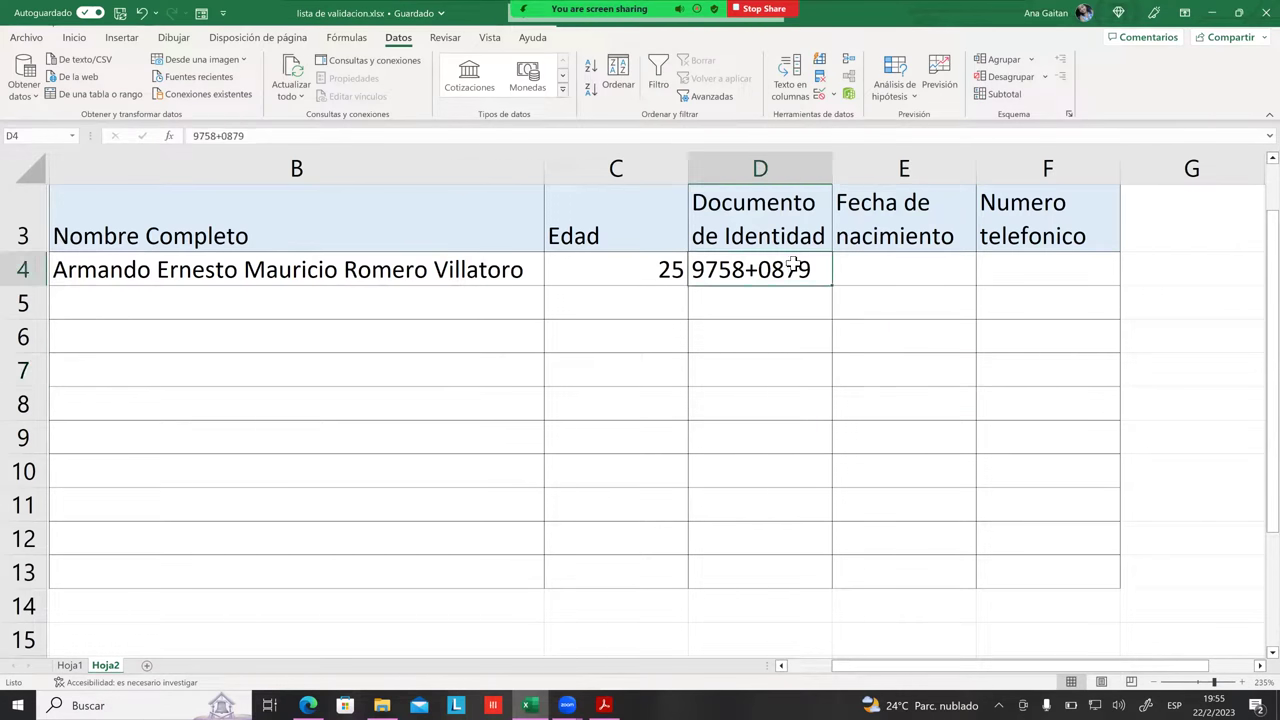
Step: Replace the 111111111 minimum in D4's validation rule with 1 and apply it
left_click(826, 97)
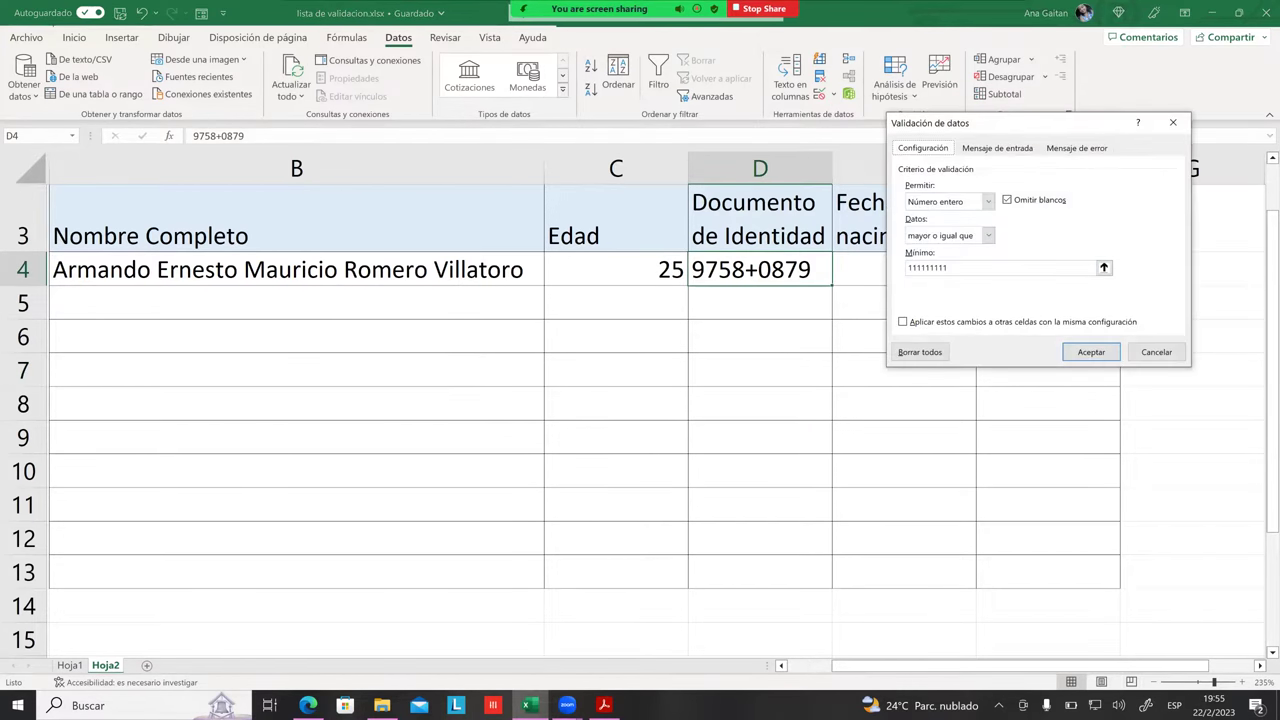
left_click(948, 267)
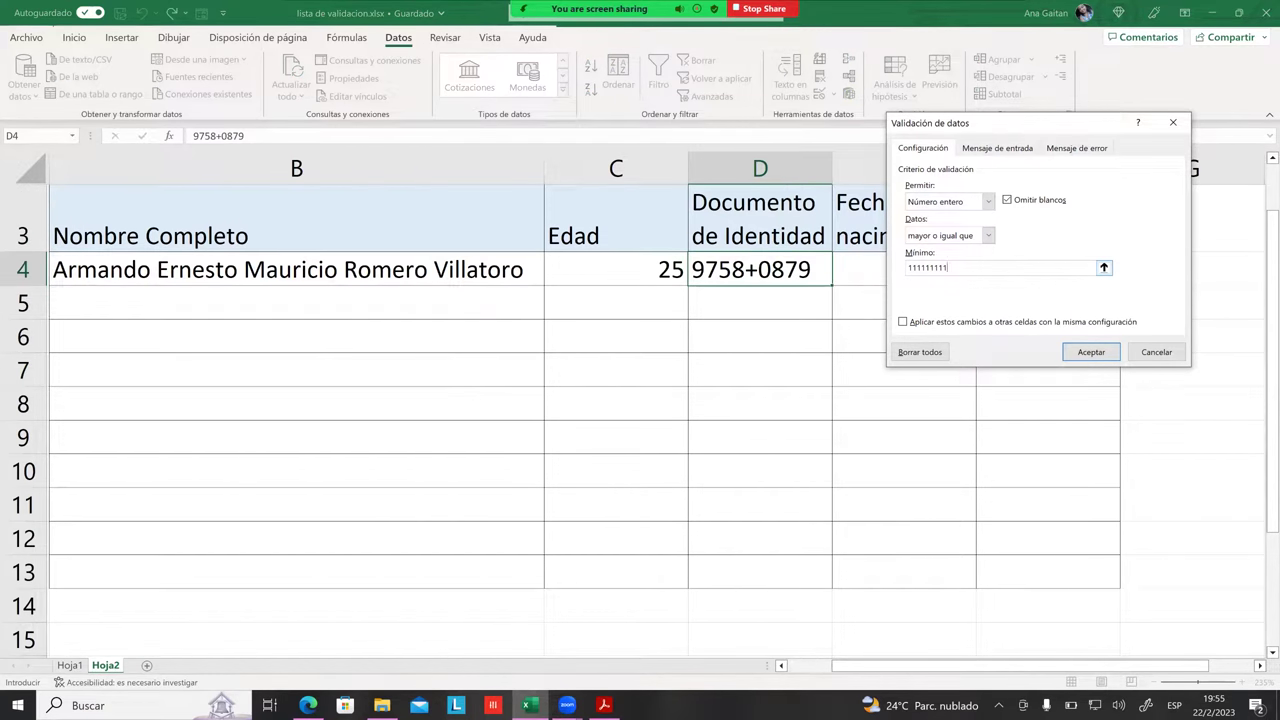
key("BackSpace")
key("BackSpace")
key("BackSpace")
key("BackSpace")
key("BackSpace")
key("BackSpace")
key("BackSpace")
key("BackSpace")
key("BackSpace")
type("1")
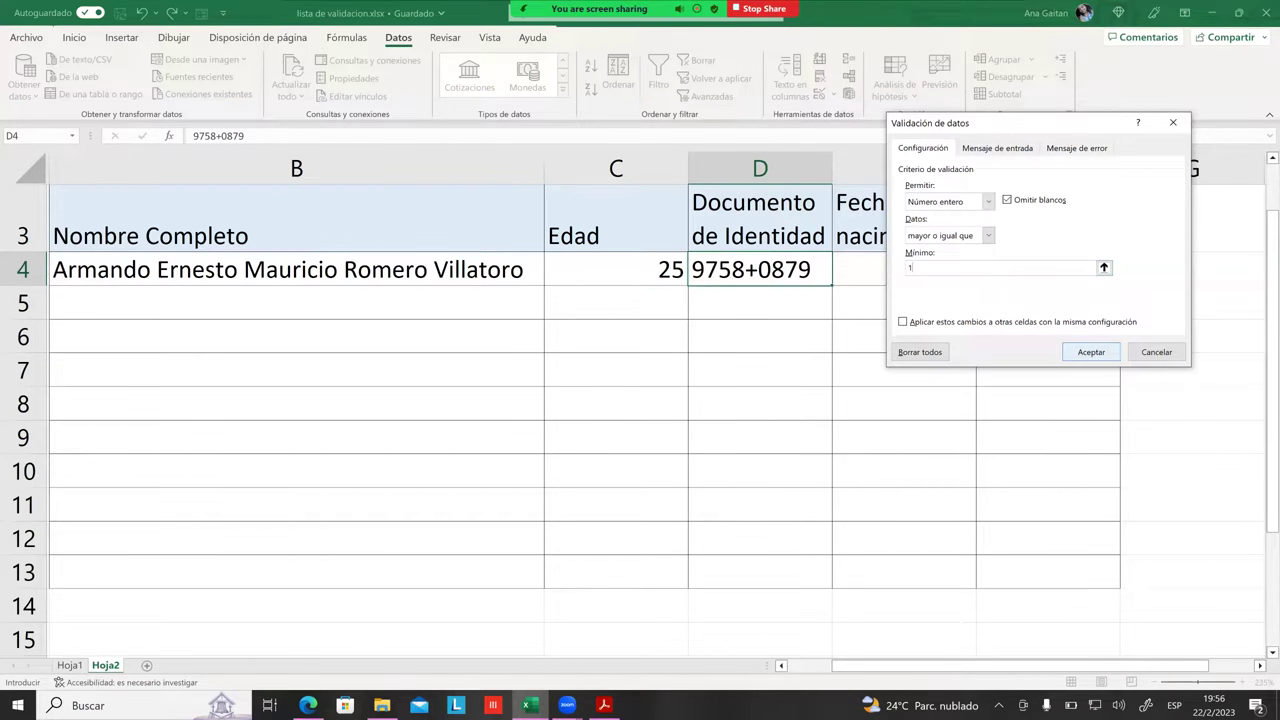
left_click(1091, 352)
Step: Enter 1 in D4, undo an accidental move of D4, and decline replacing existing data
key("Delete")
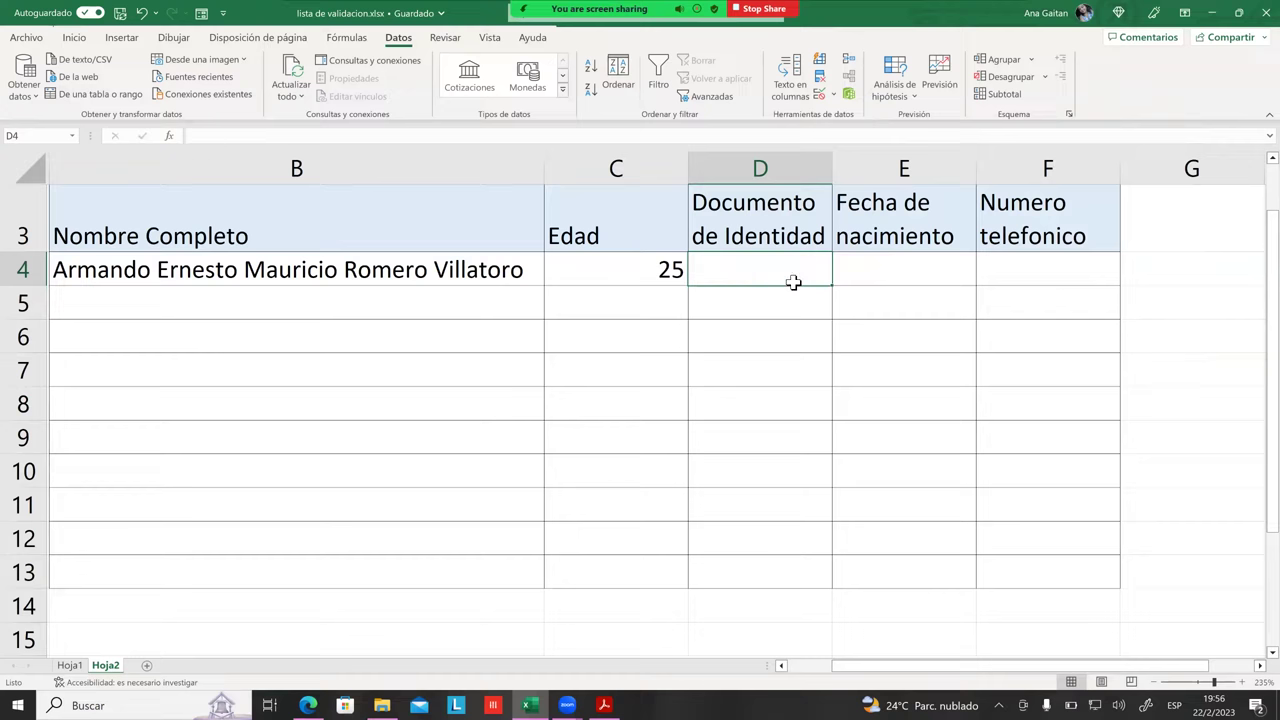
type("1")
key("Return")
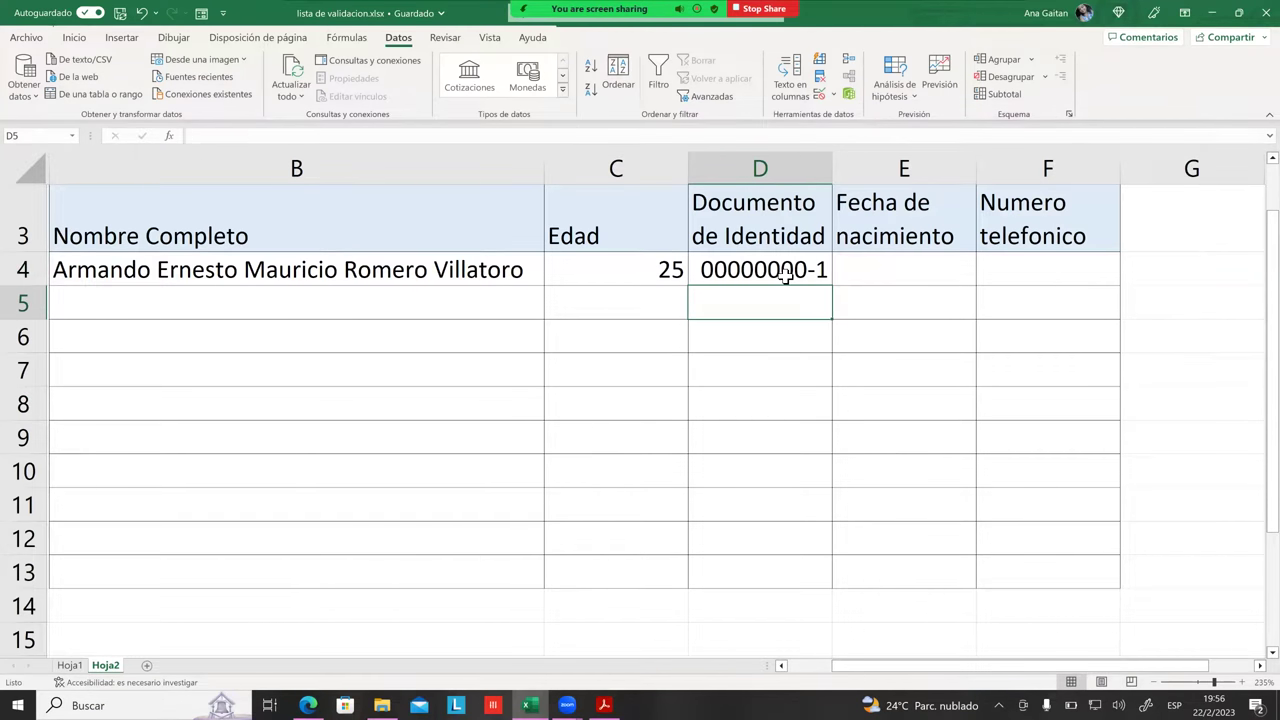
left_click(840, 284)
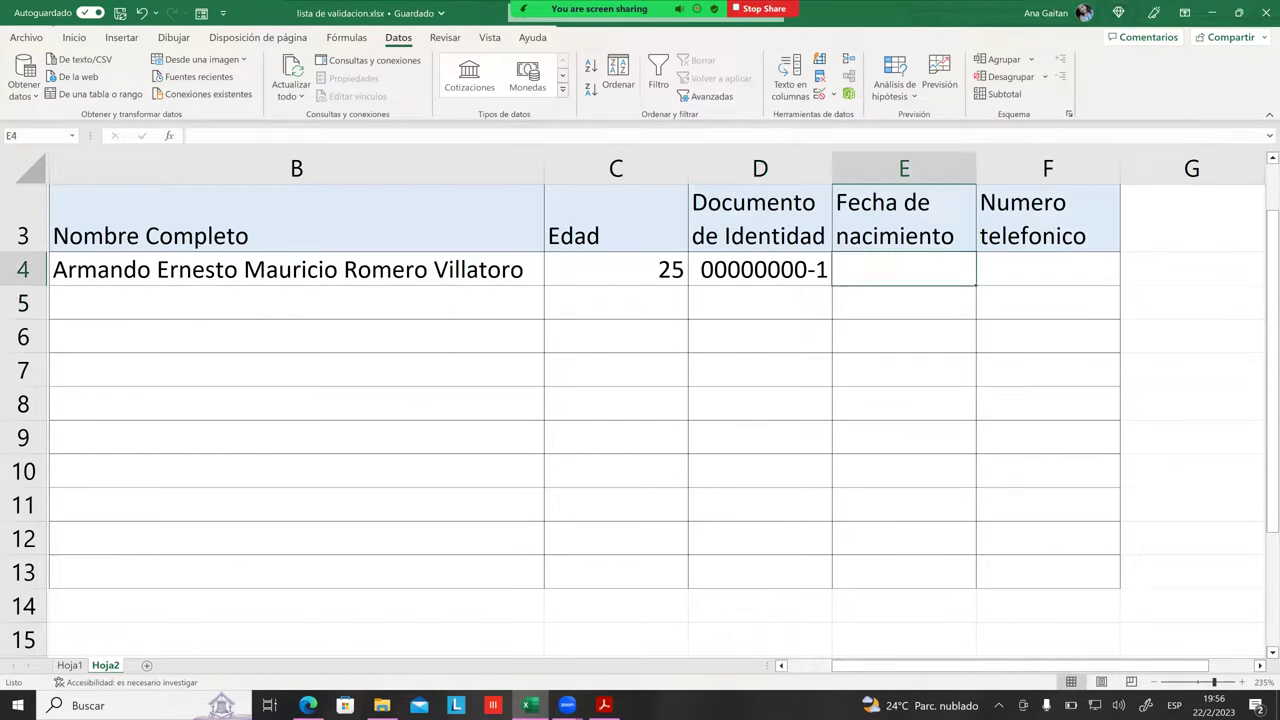
left_click(820, 272)
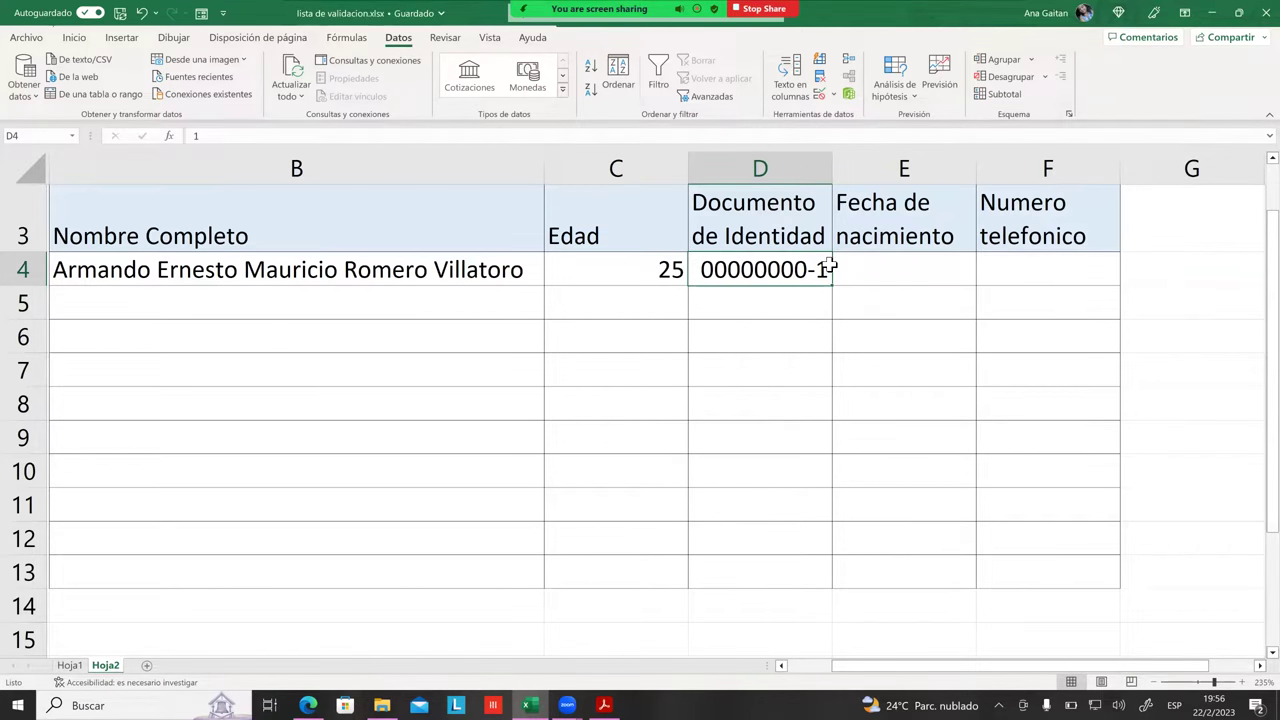
left_click_drag(829, 272, 836, 274)
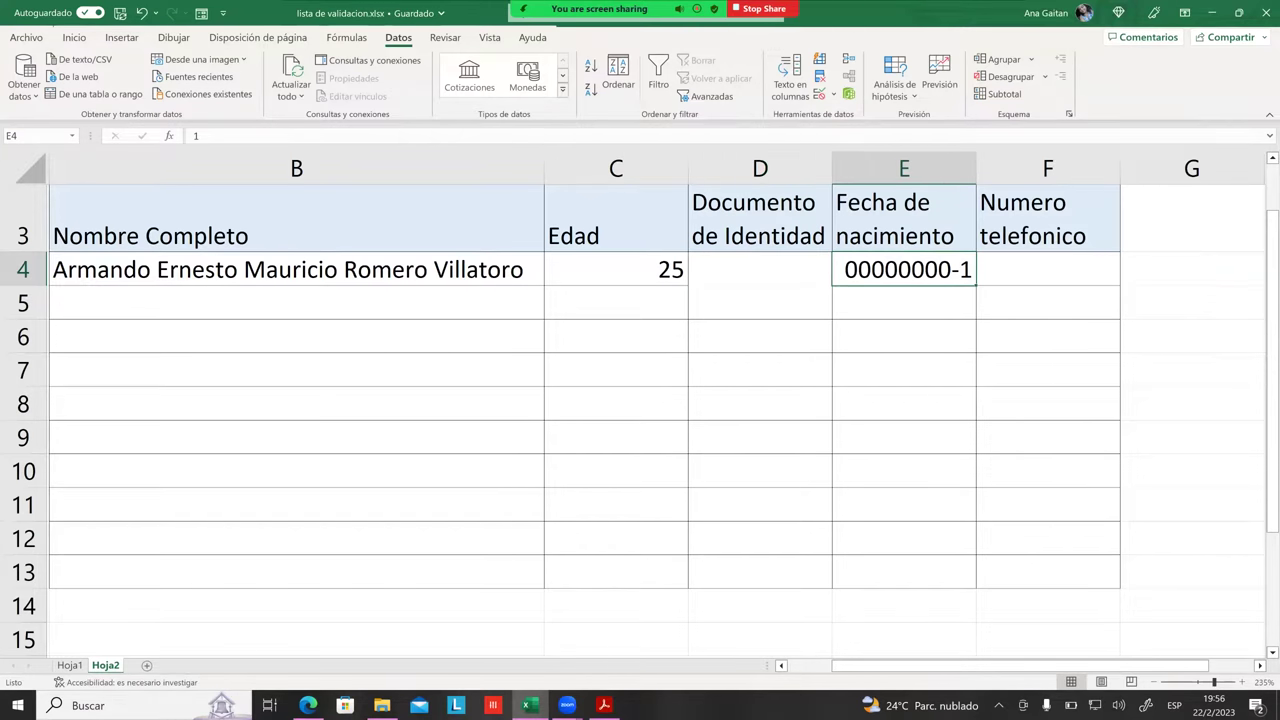
key("ctrl+z")
left_click_drag(785, 322, 777, 284)
left_click(673, 394)
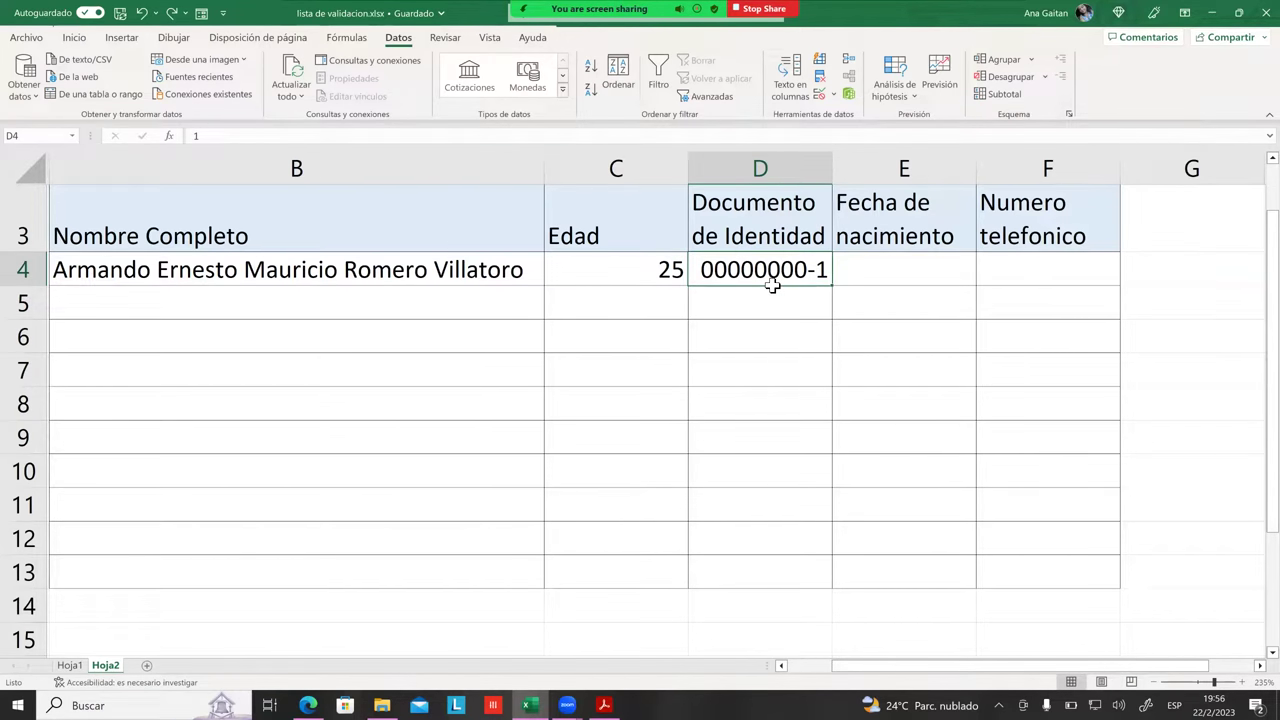
Step: Type a test ID number into D4, then append 123 to it
type("0476")
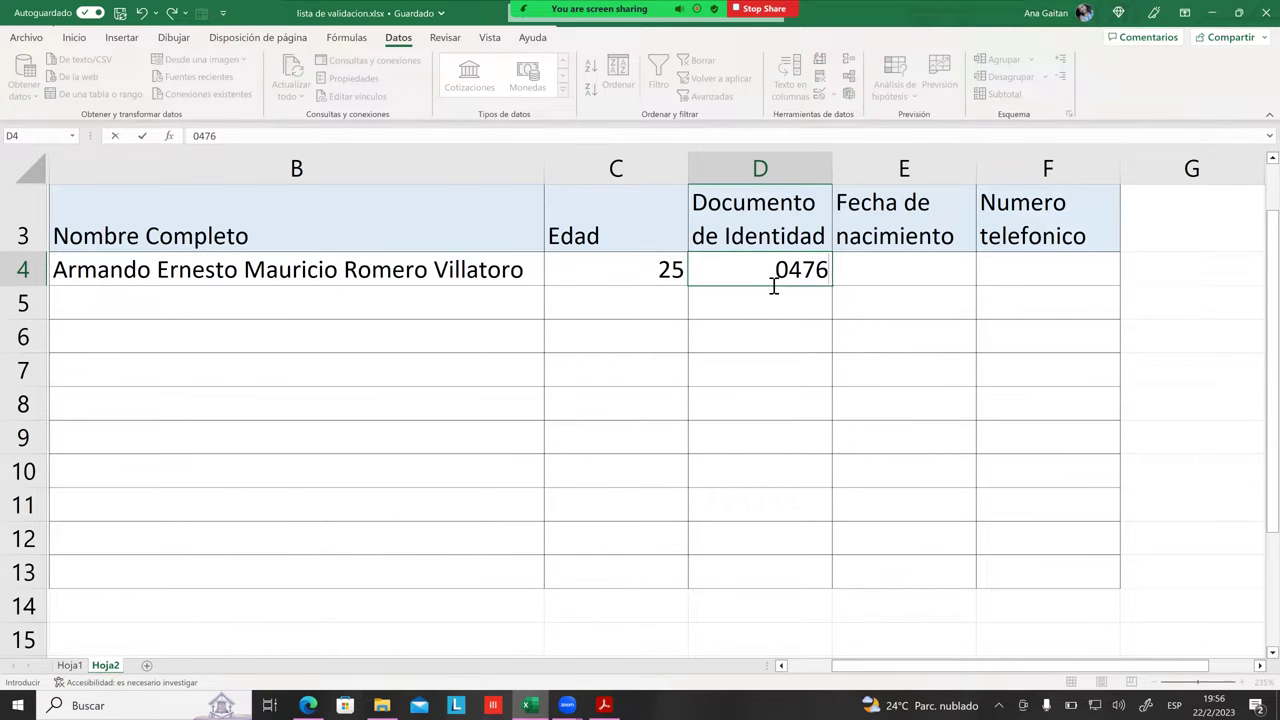
key("BackSpace")
key("BackSpace")
type("7")
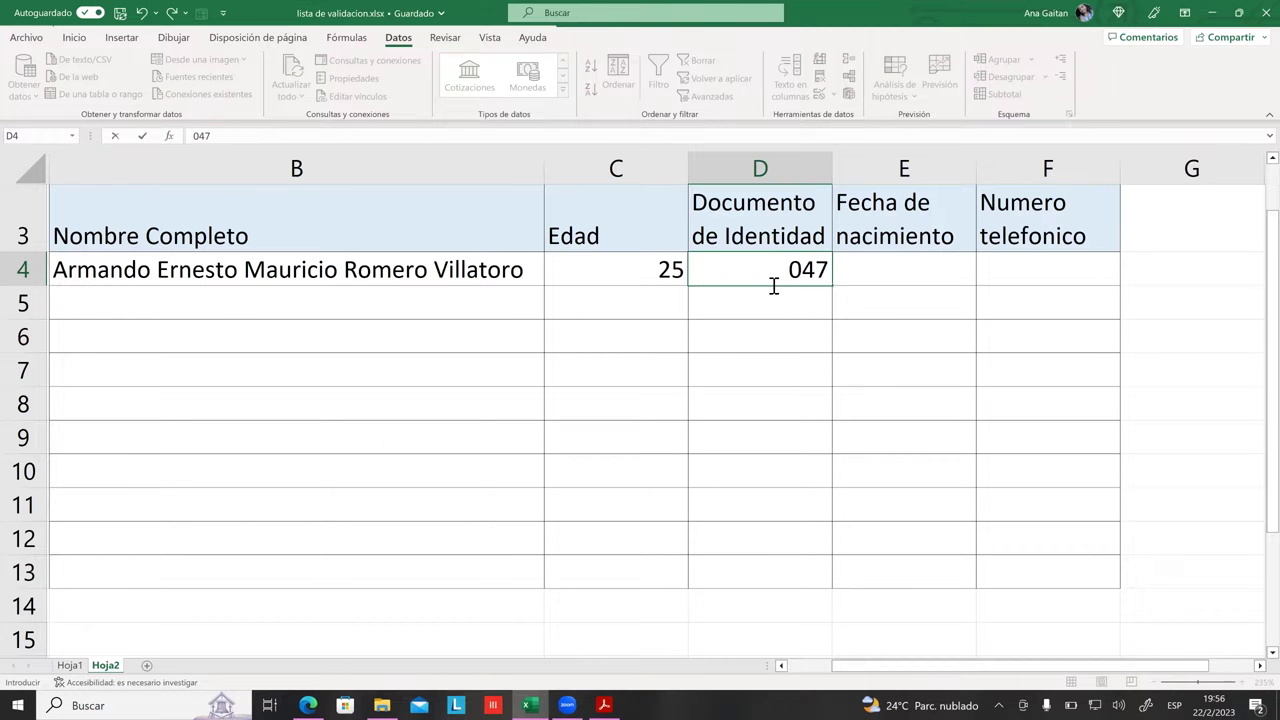
type("364771")
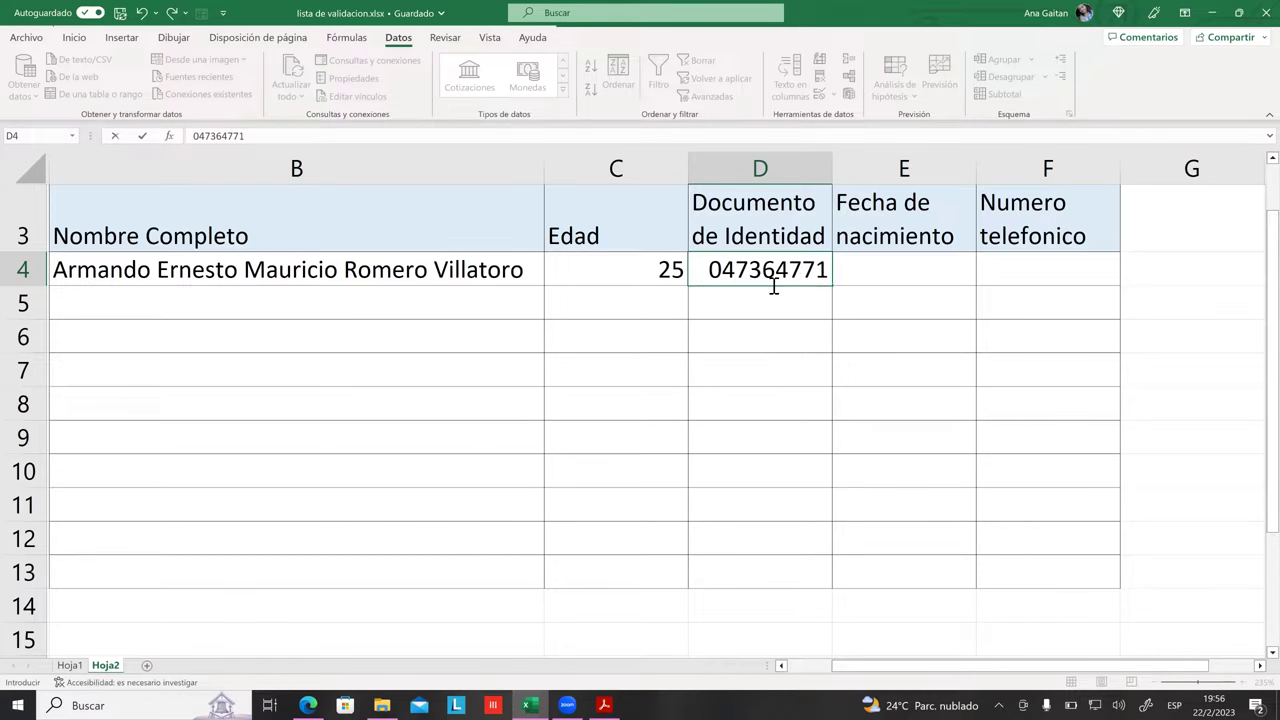
key("Return")
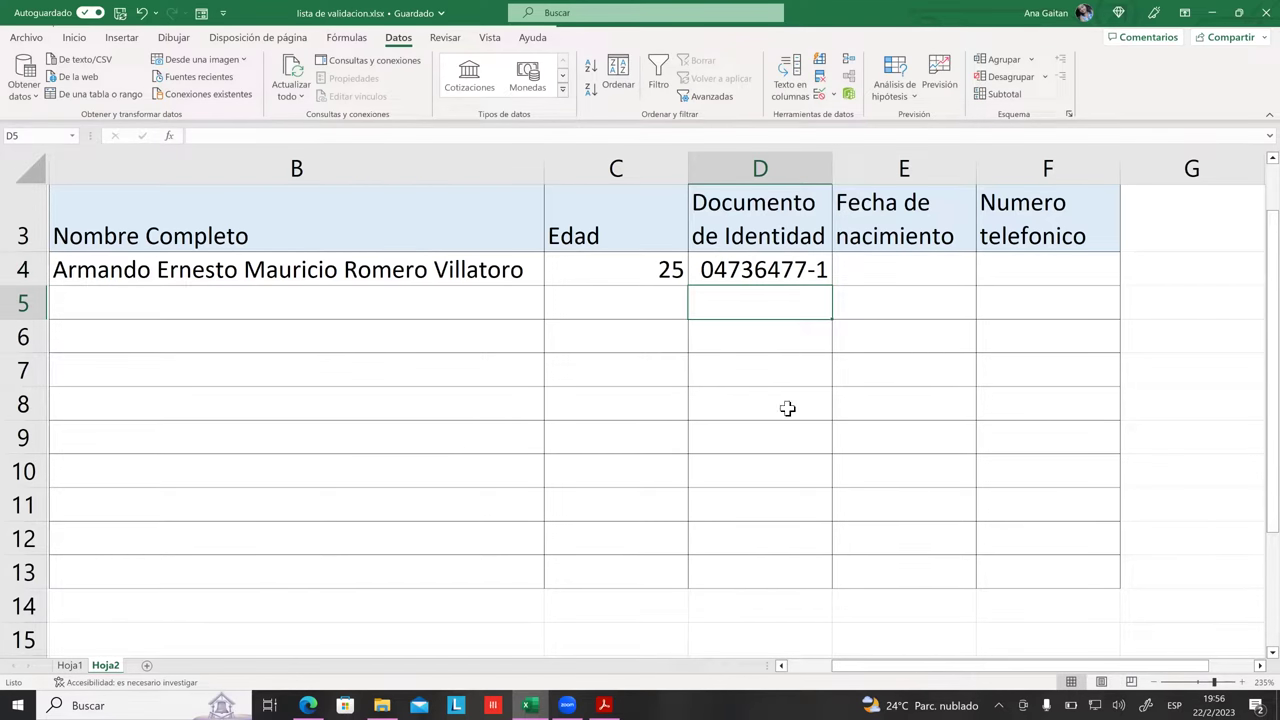
left_click(751, 277)
double_click(760, 278)
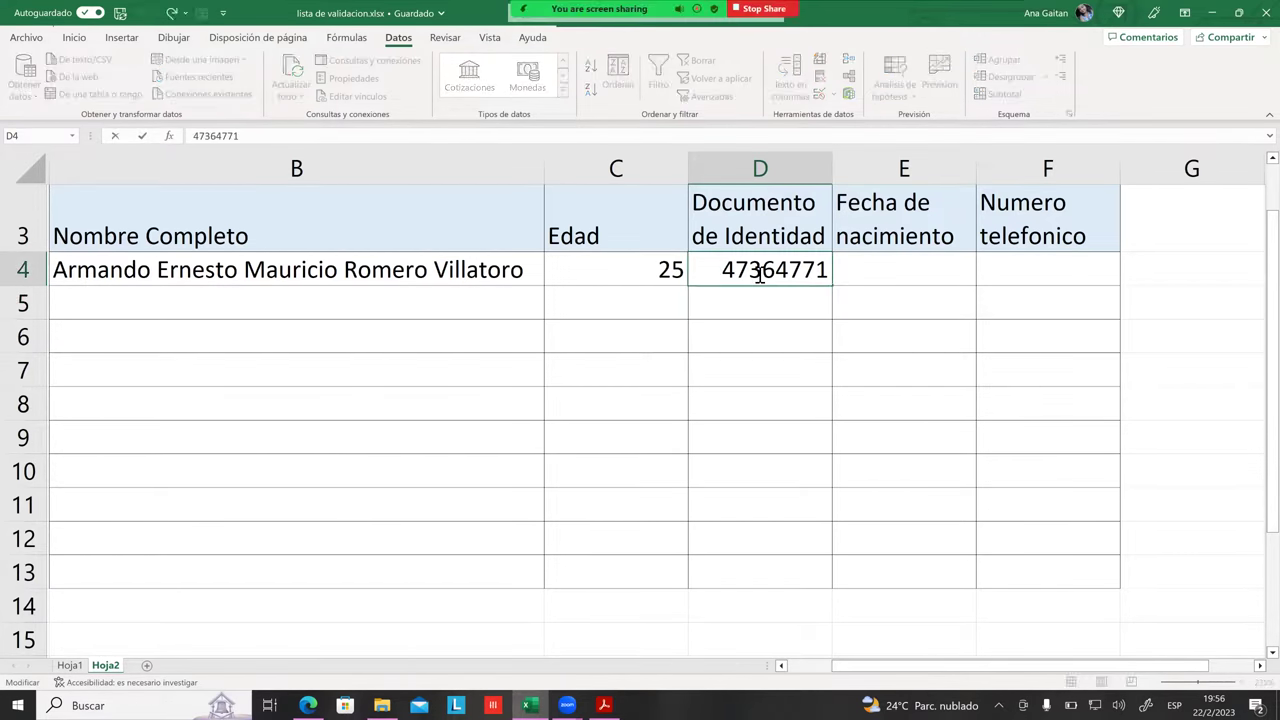
type("123")
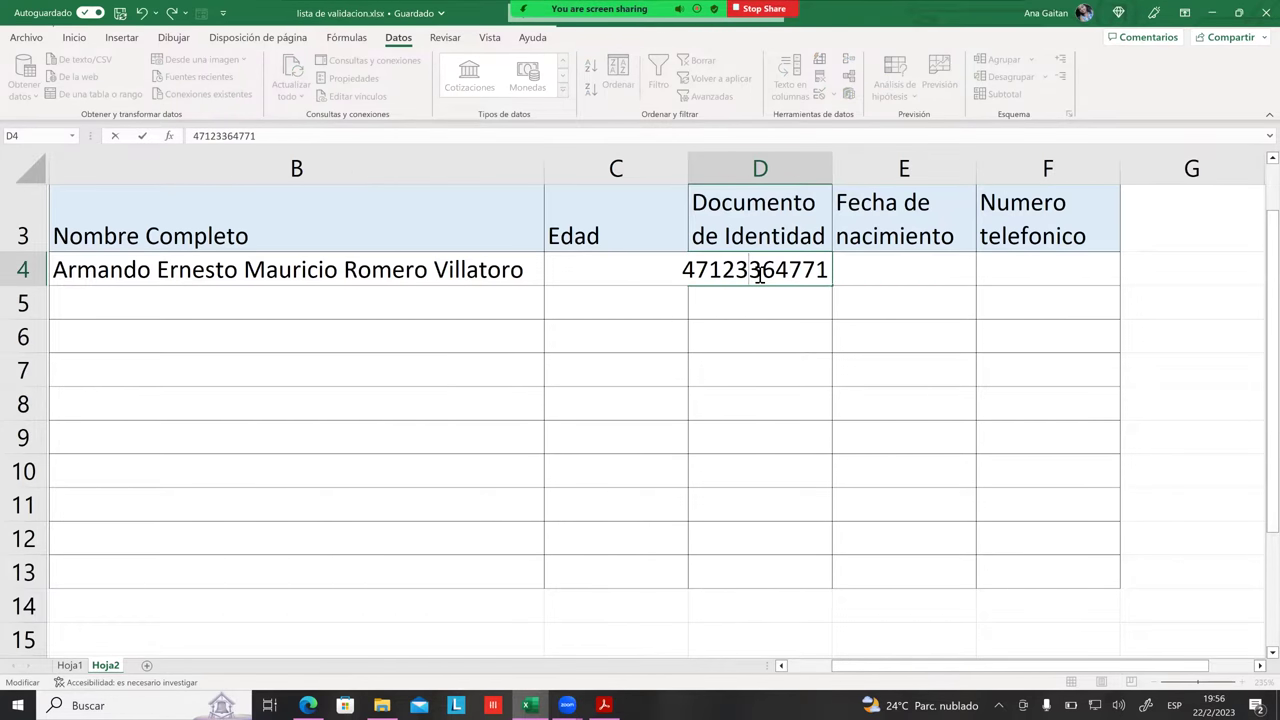
key("Return")
Step: Widen column D to fit the ID, check D4's stored value, then clear D4
left_click_drag(836, 164, 902, 164)
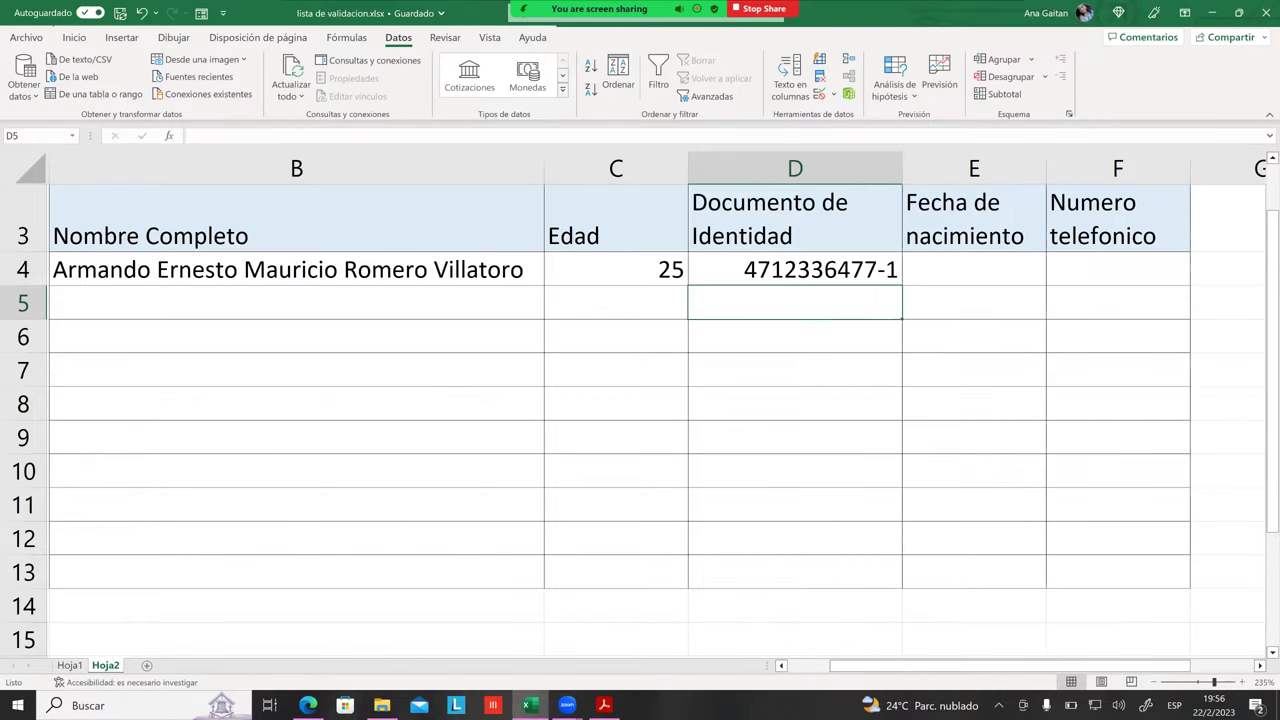
left_click(974, 269)
left_click(795, 269)
key("Return")
left_click(840, 268)
left_click(809, 316)
left_click(777, 274)
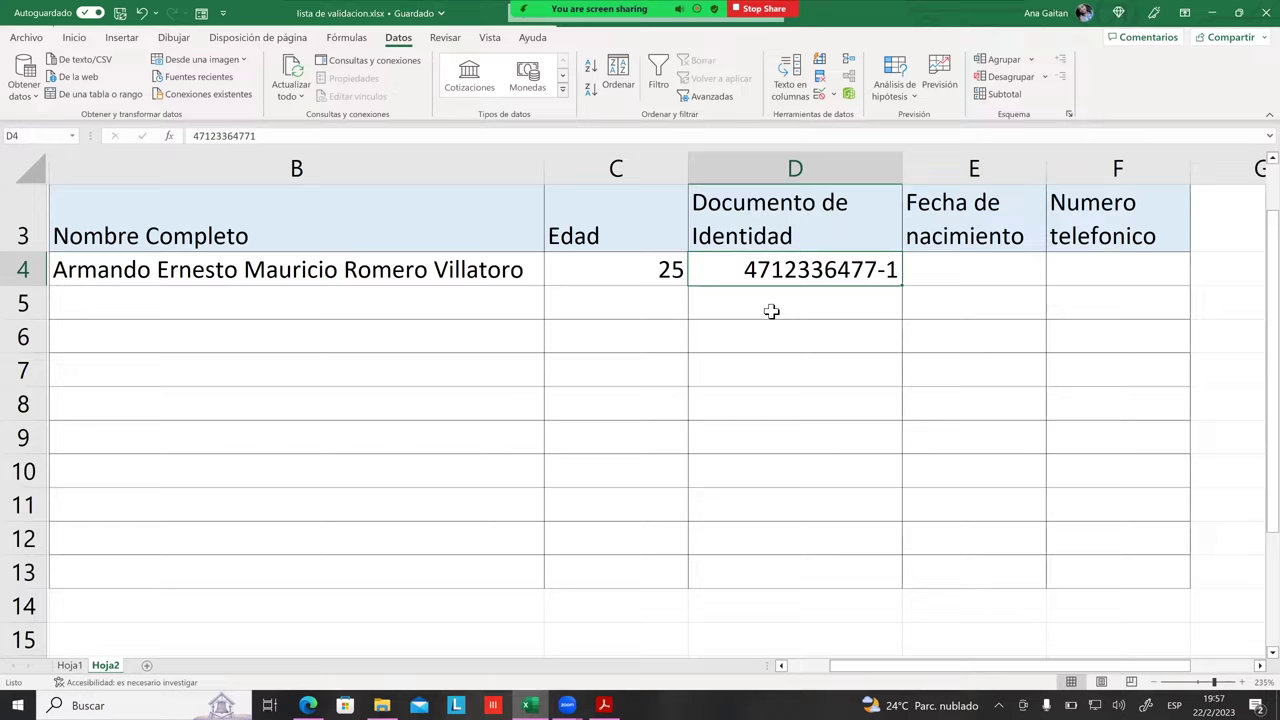
left_click(782, 307)
left_click(838, 280)
key("Delete")
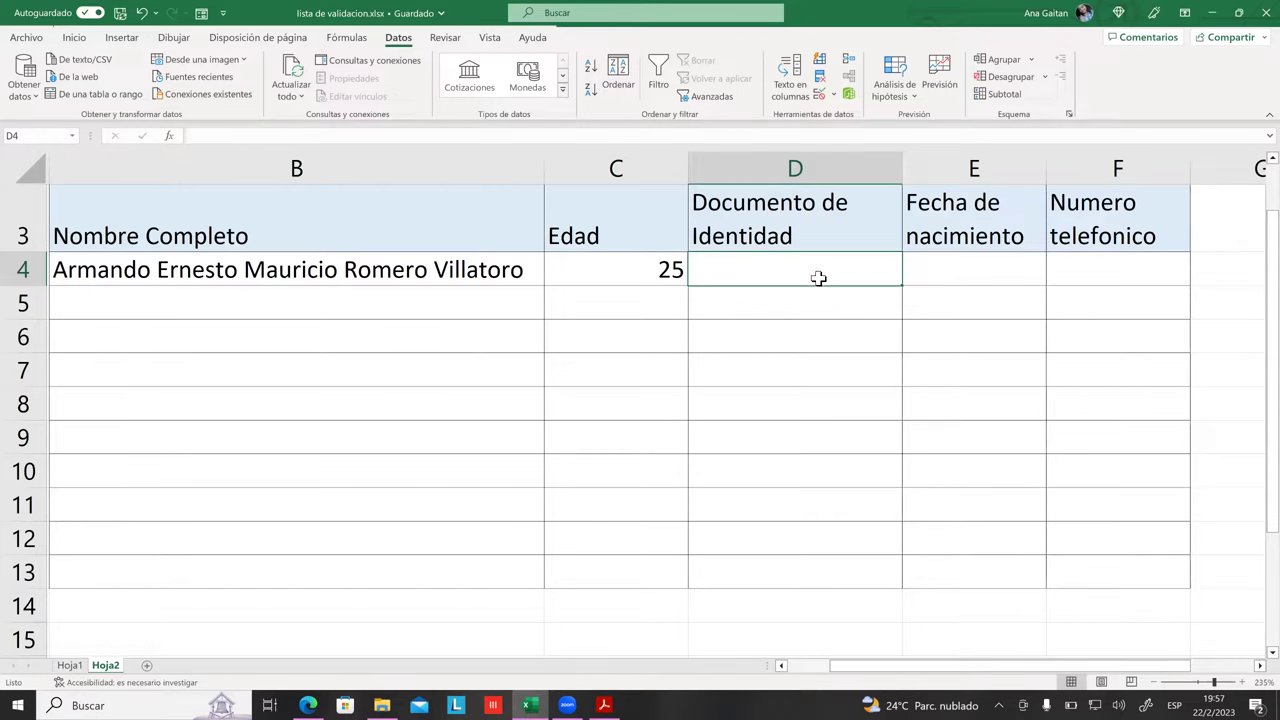
Step: Switch D4's rule to 'menor o igual que' with maximum 99999999 and apply it
left_click(819, 94)
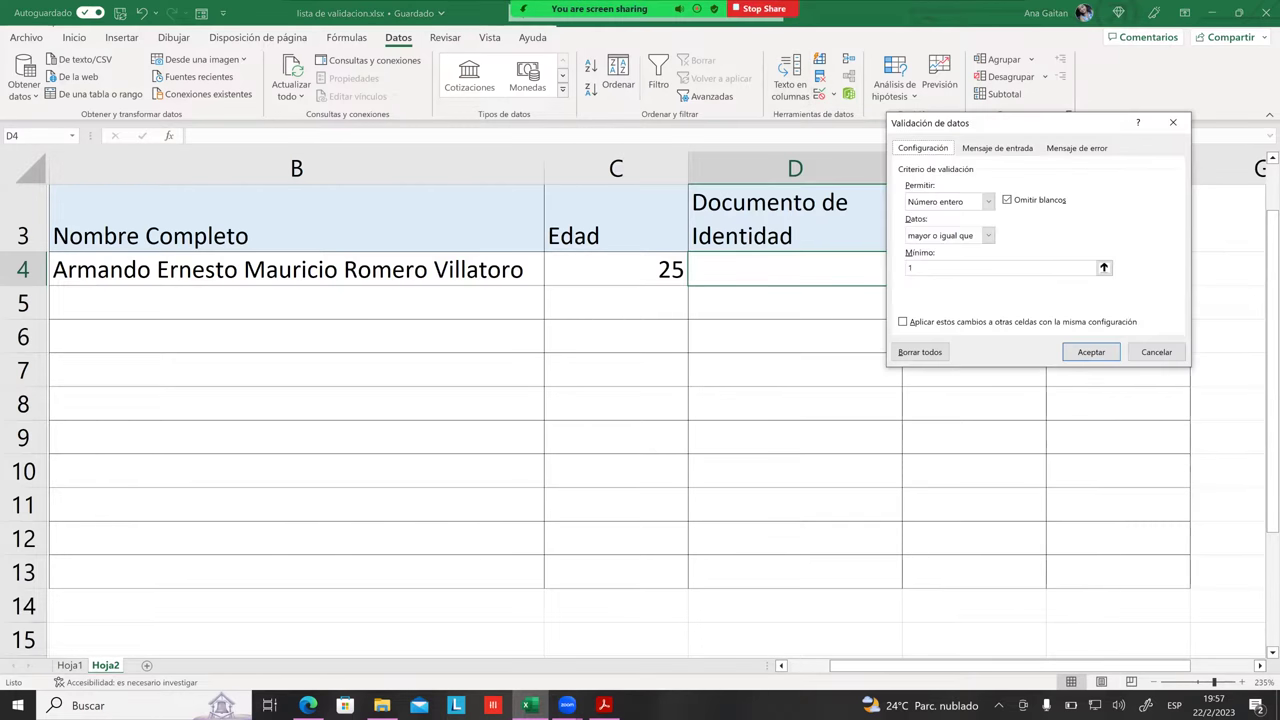
left_click(987, 235)
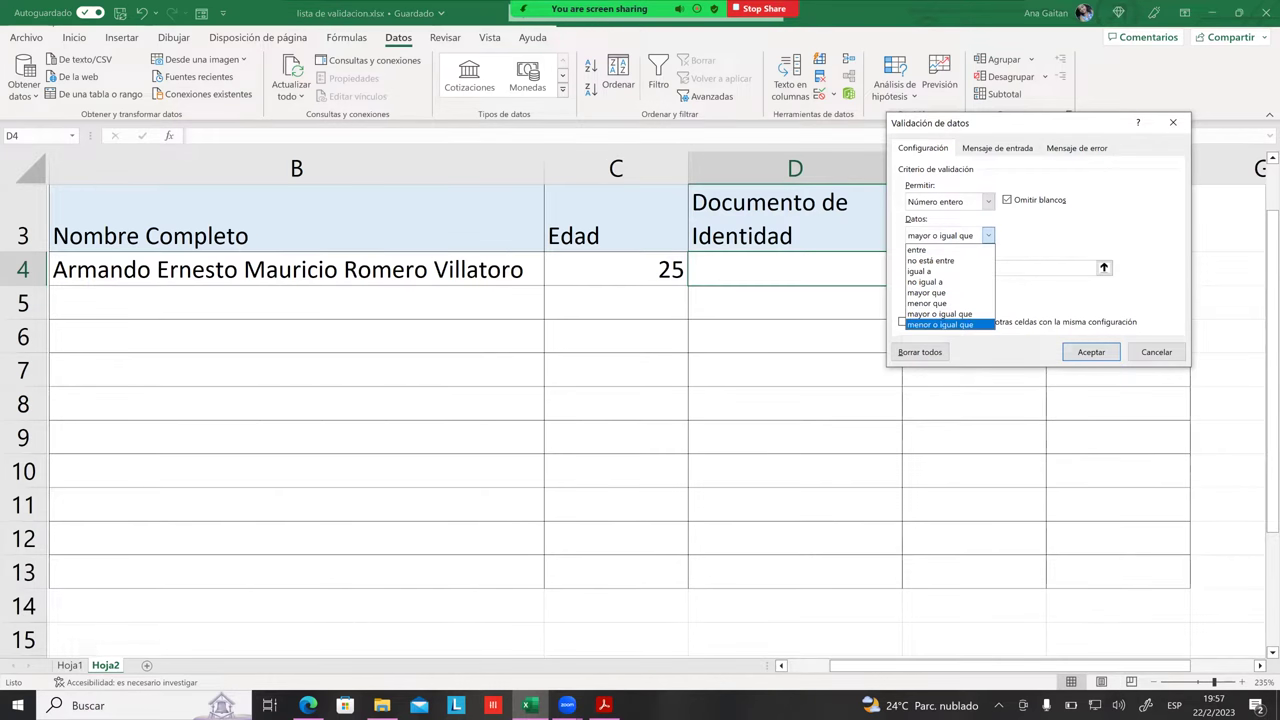
key("Up")
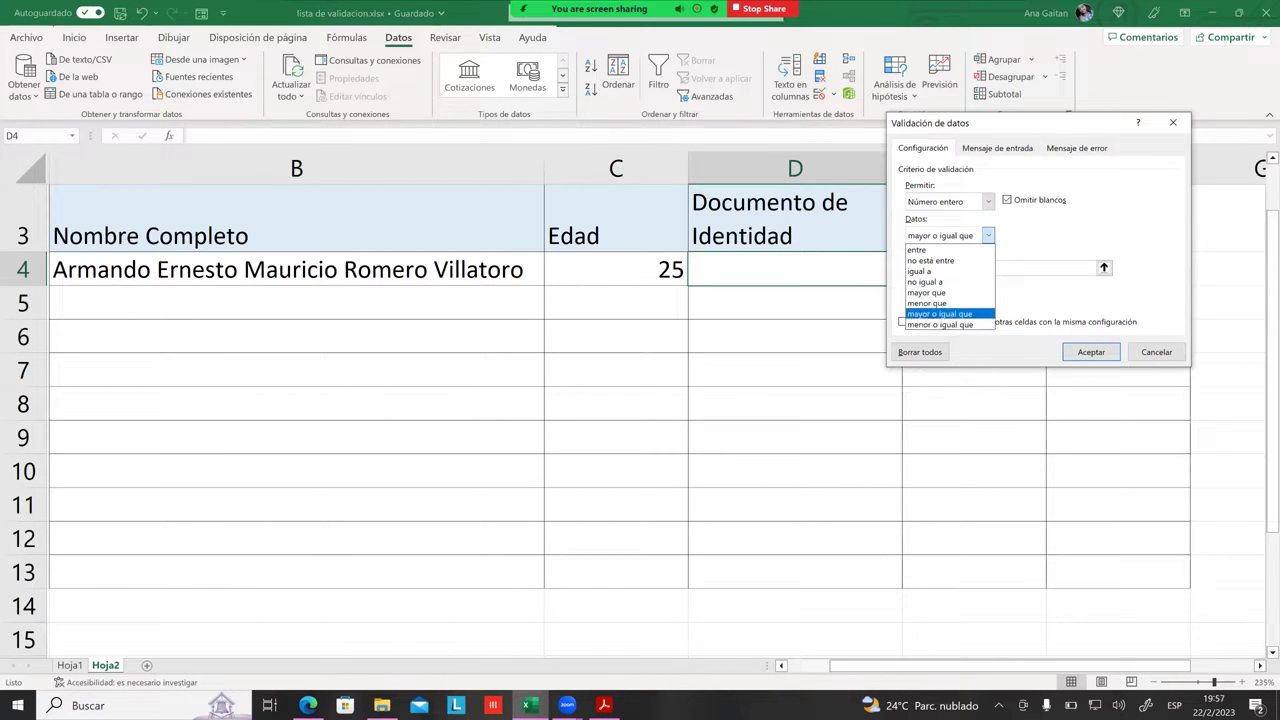
key("Down")
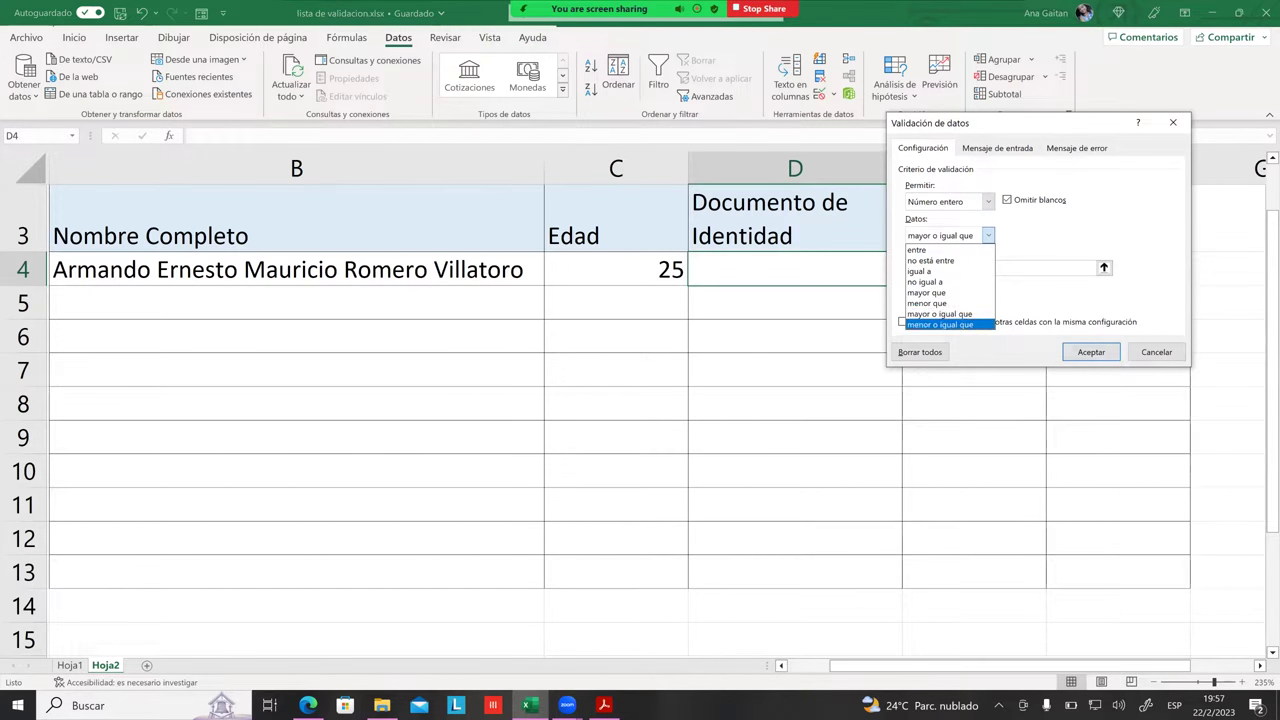
key("Return")
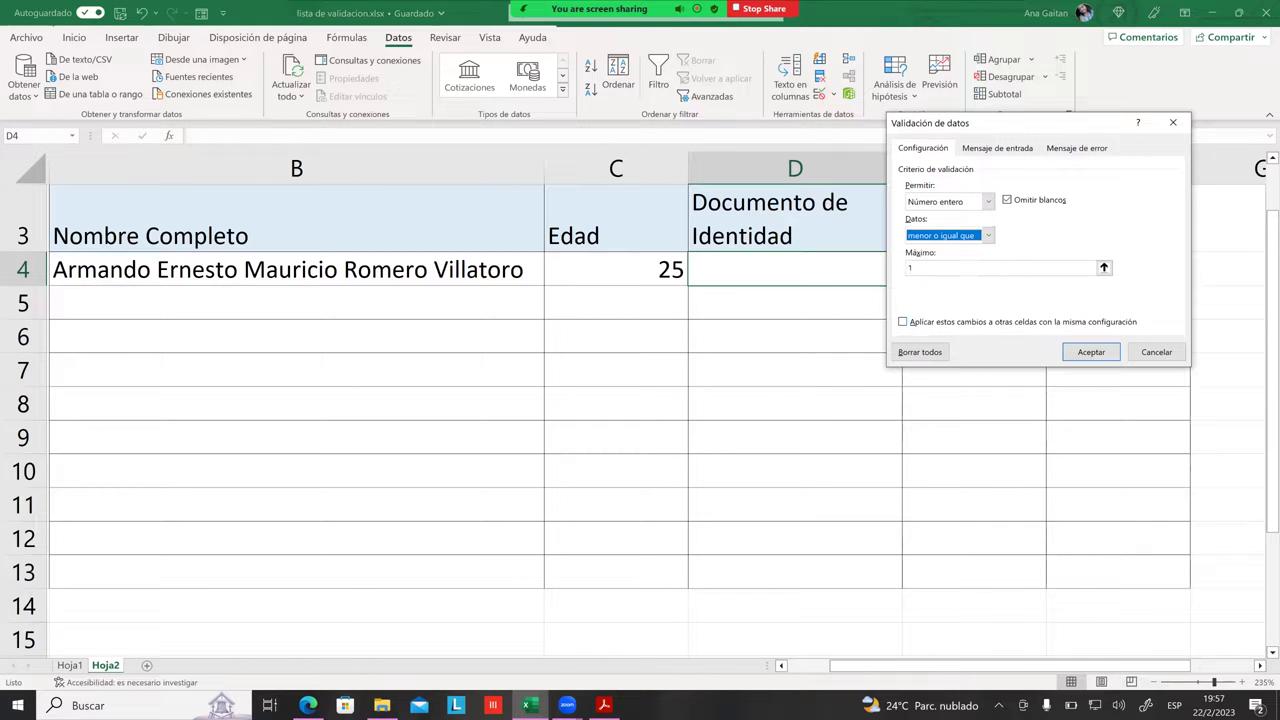
key("Tab")
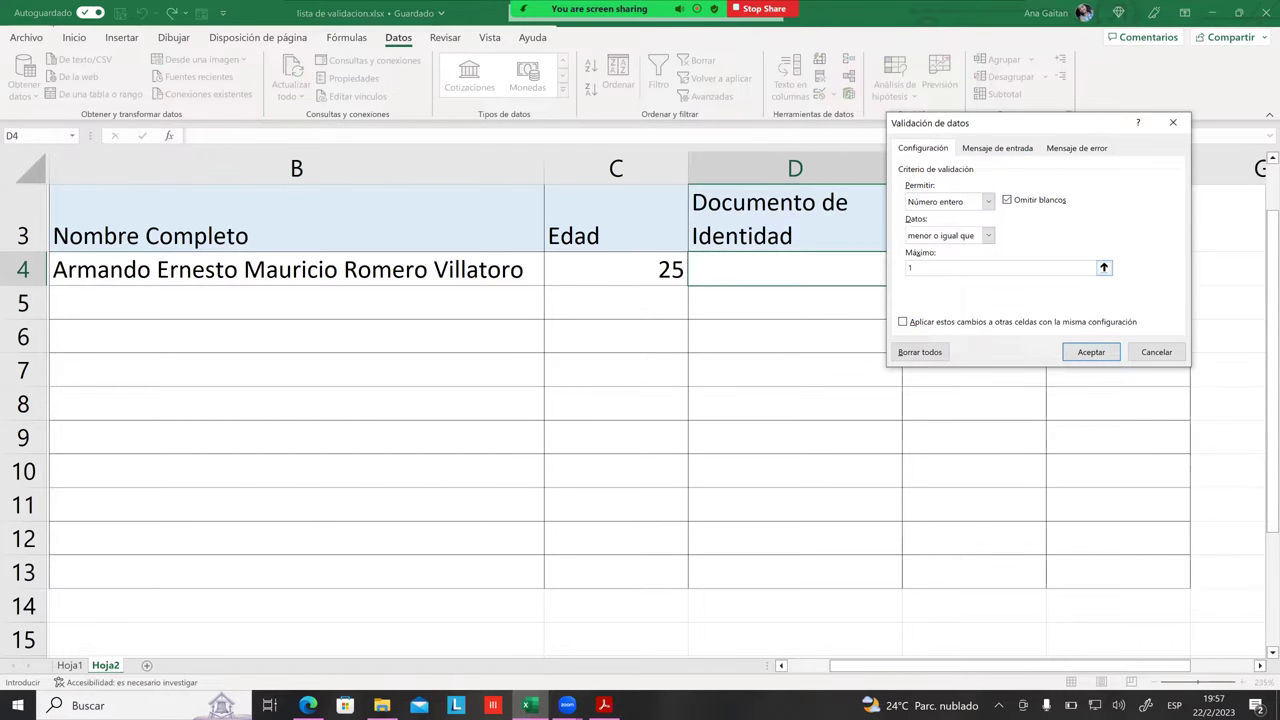
key("BackSpace")
type("99")
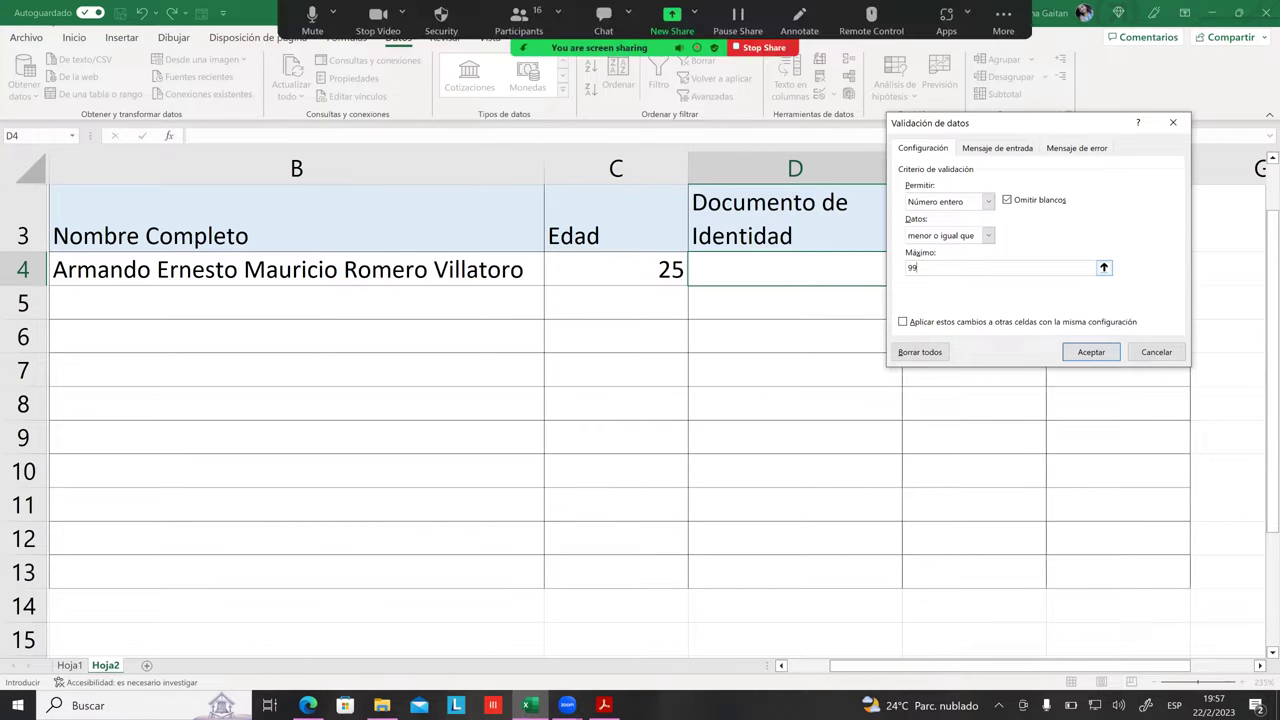
type("999999")
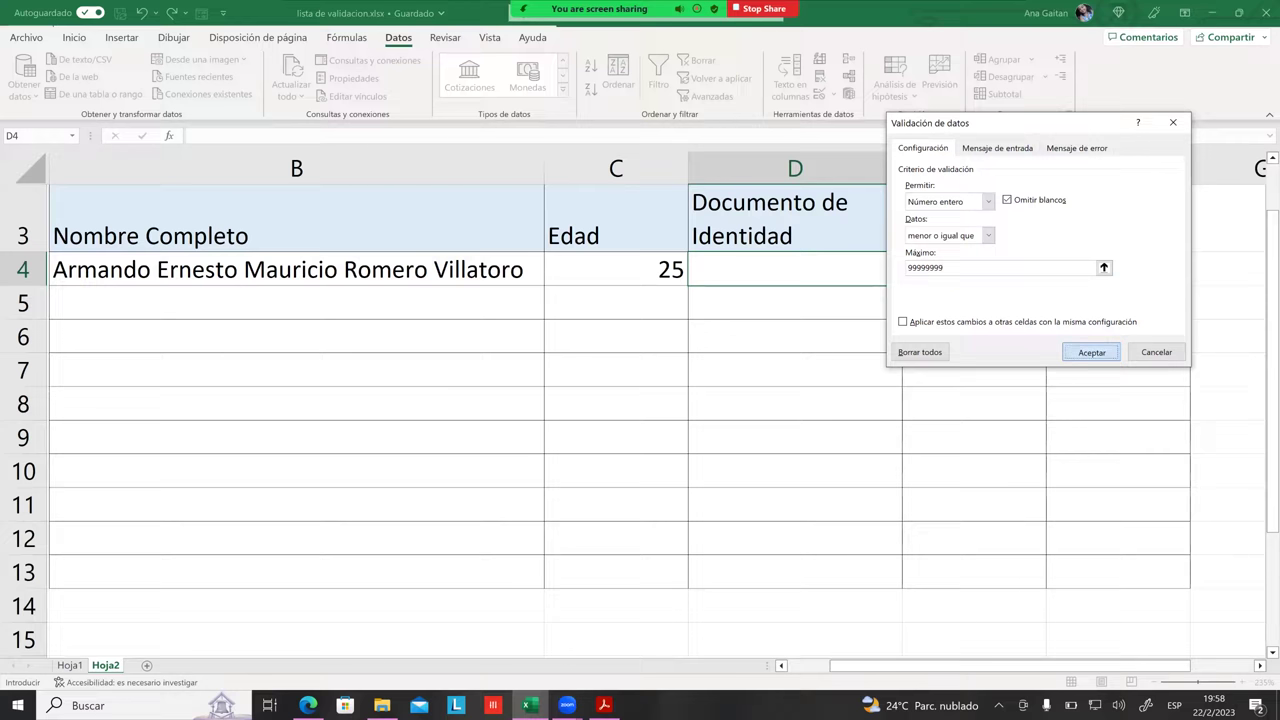
left_click(1092, 352)
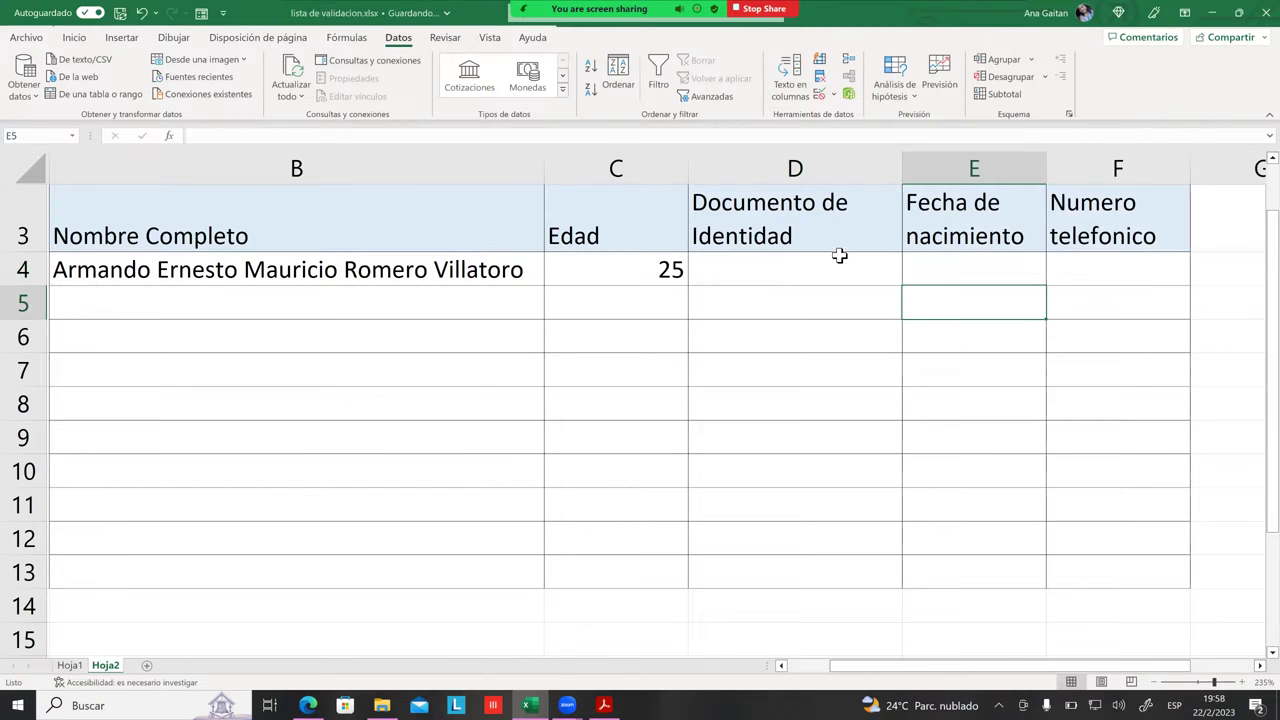
Step: Enter a sample ID in D4, then append a 9 to test the limit
type("0")
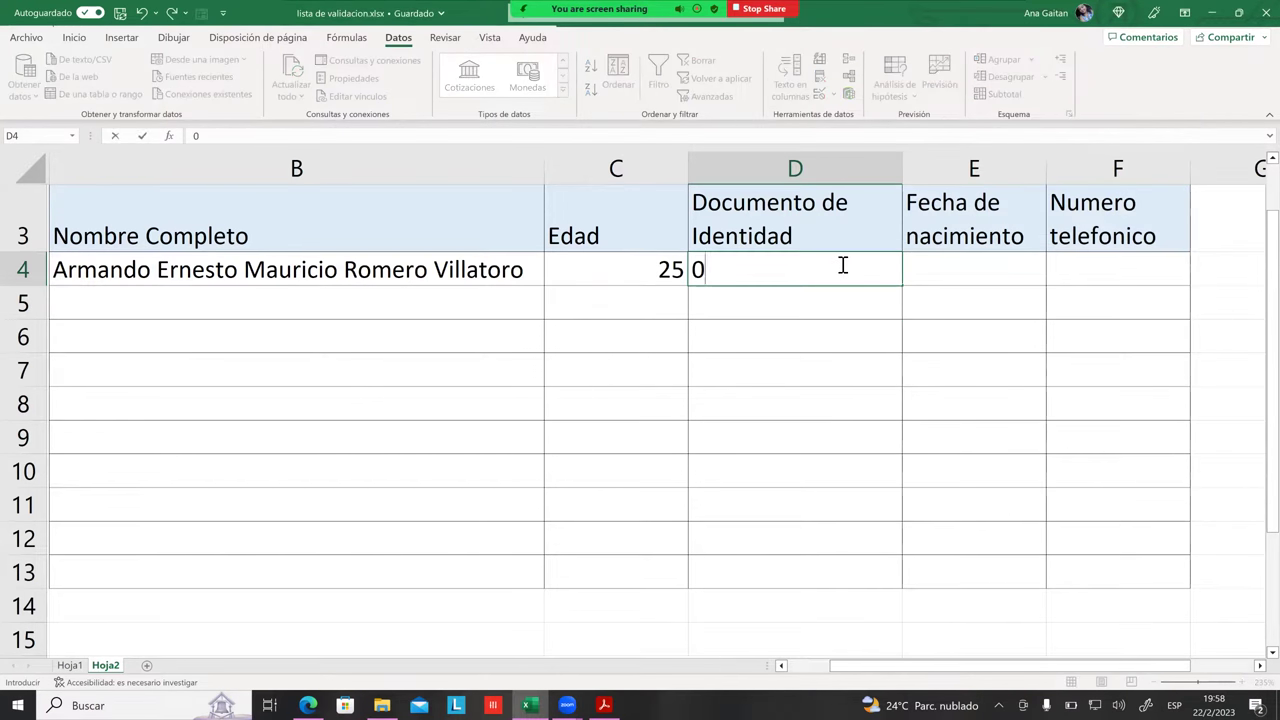
type("42345657")
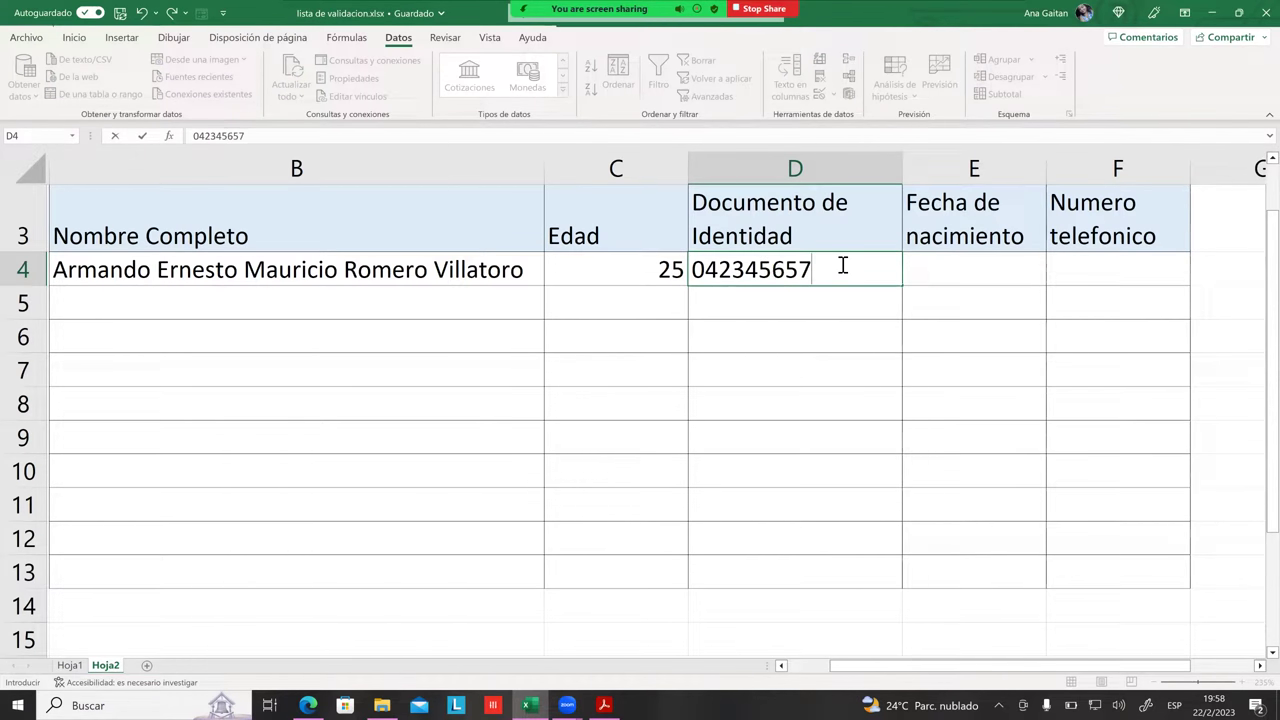
key("Return")
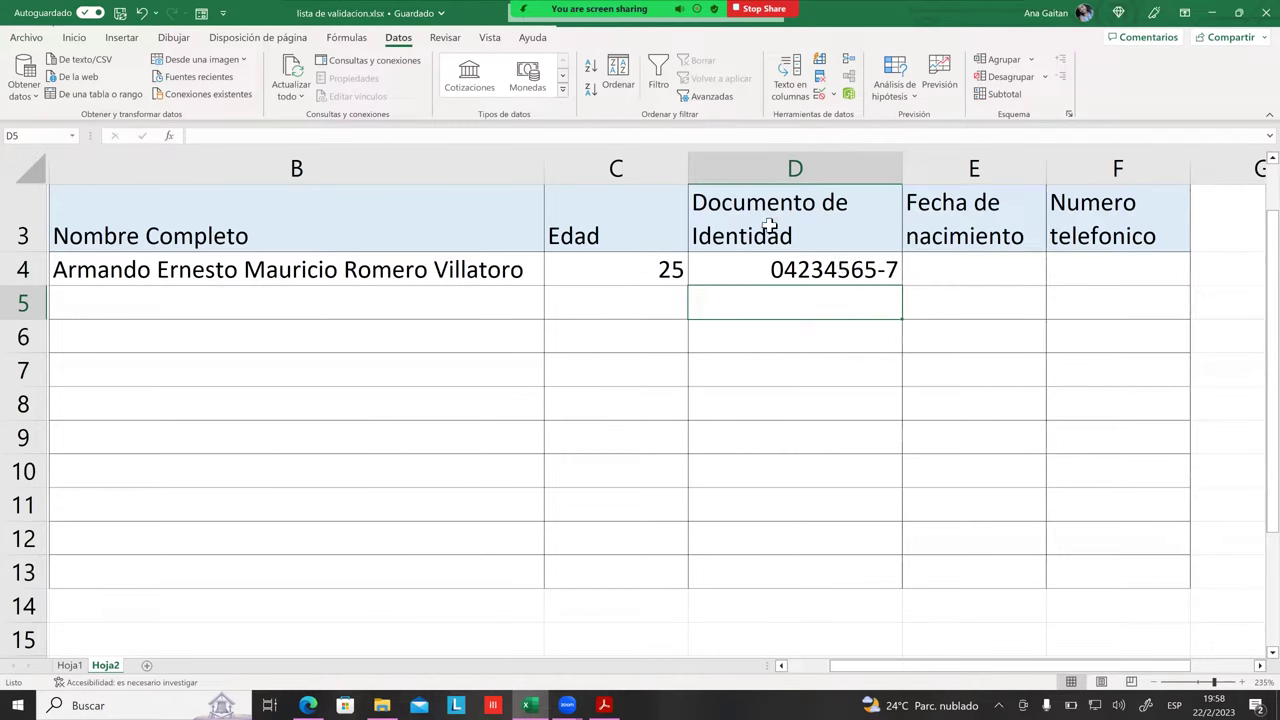
left_click(823, 276)
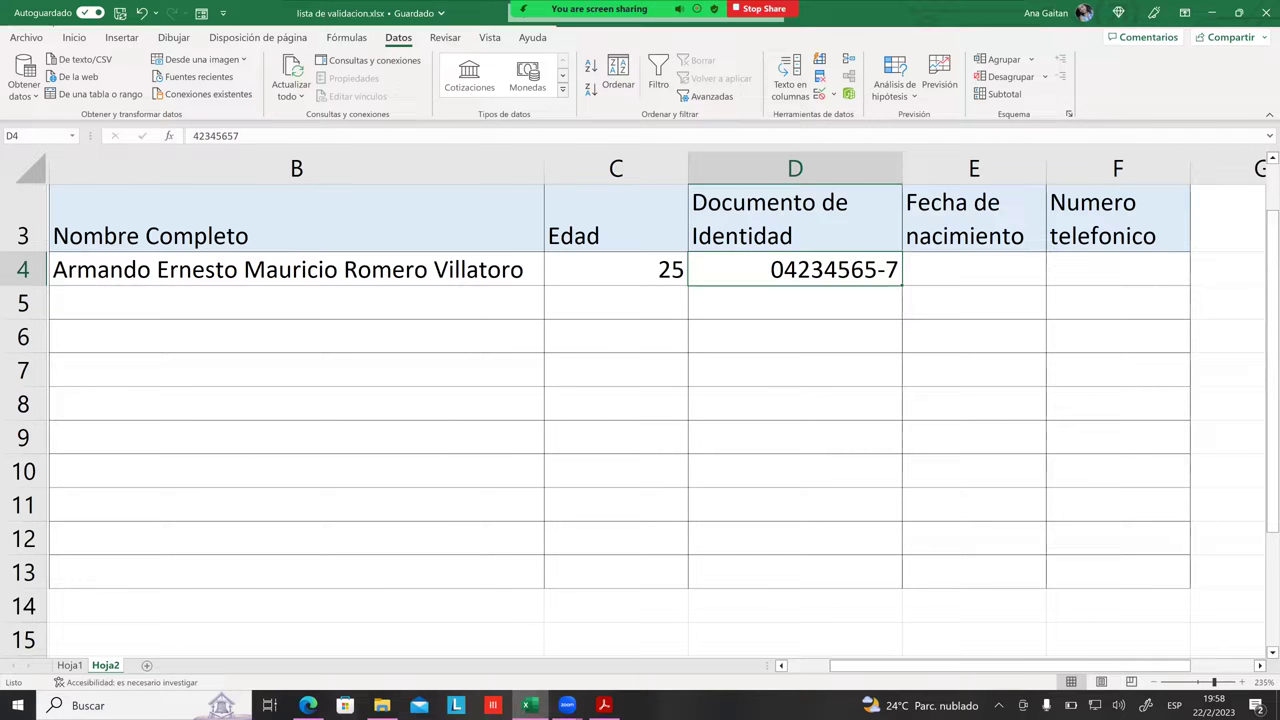
key("F2")
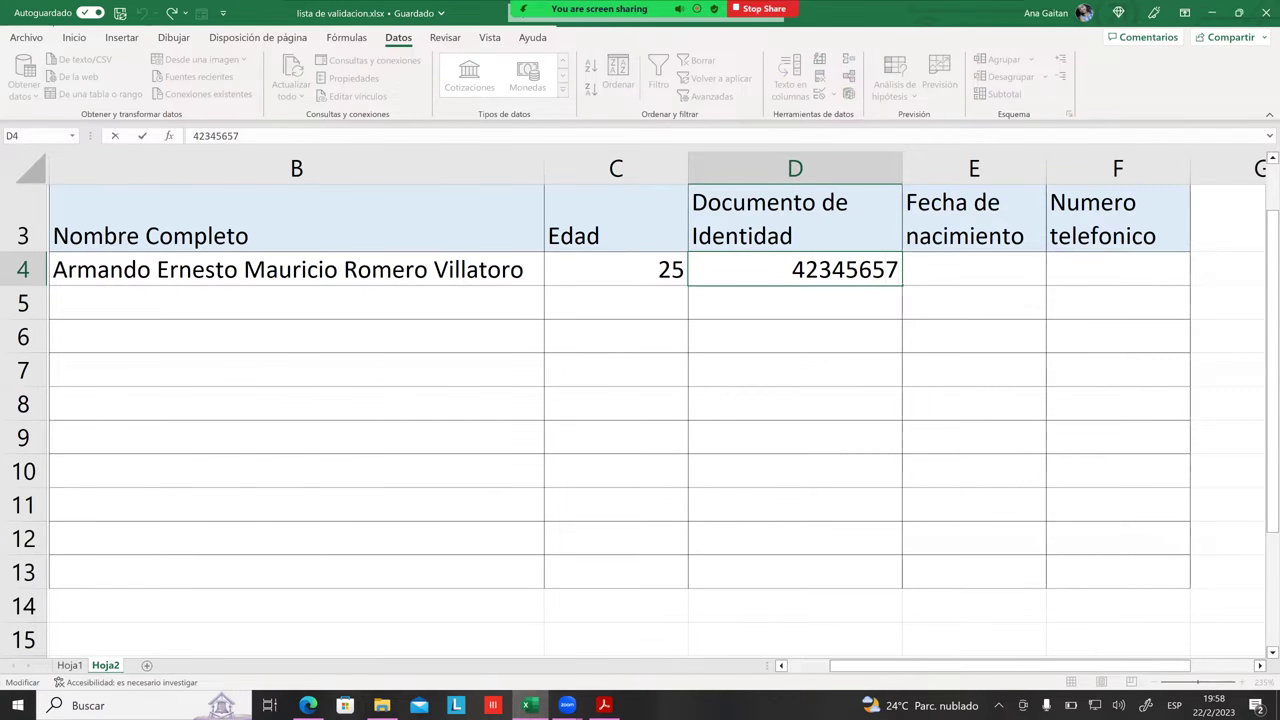
type("9")
key("Return")
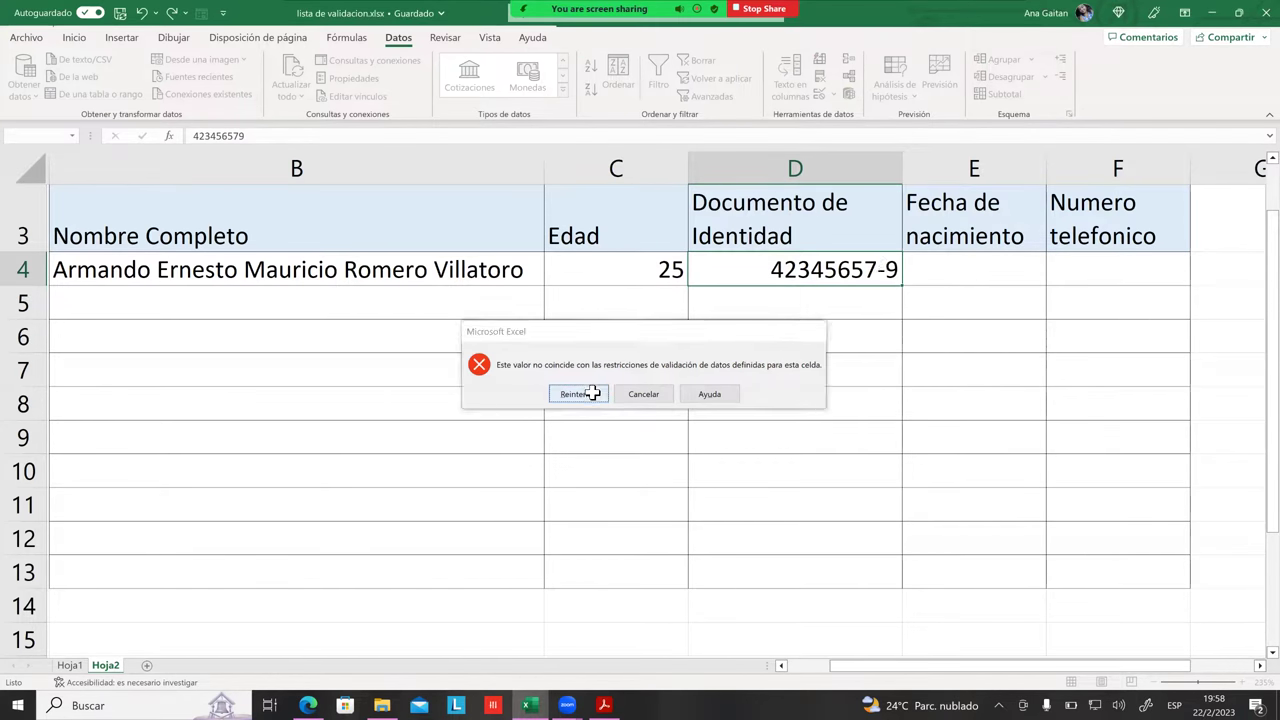
Step: Cancel the rejected nine-digit entry to restore the previous ID and check D4's value
left_click(600, 393)
key("Return")
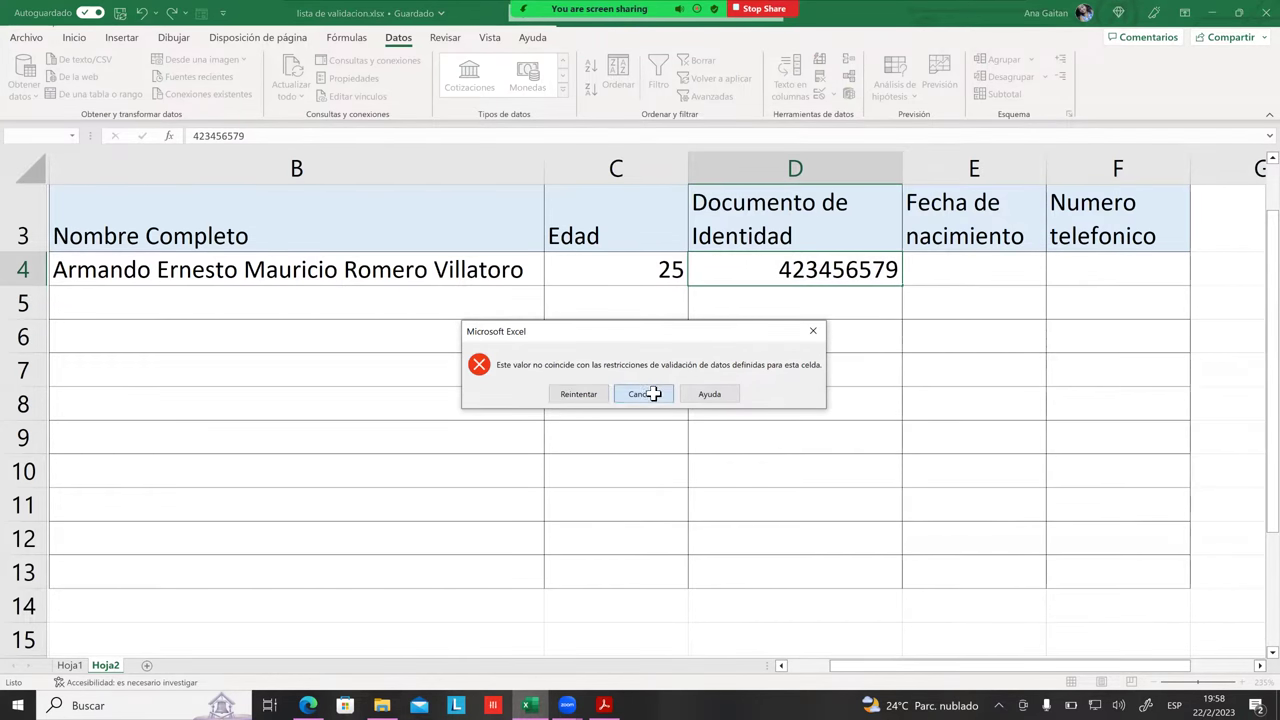
left_click(652, 393)
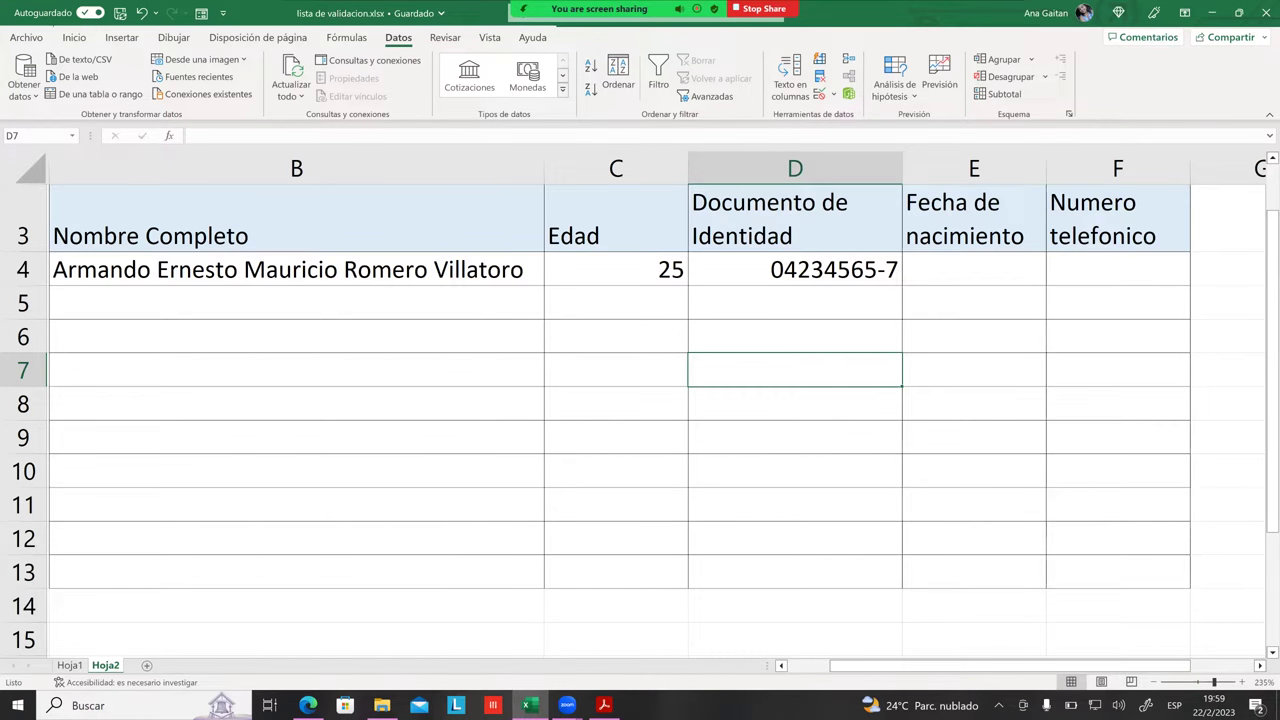
left_click(795, 269)
left_click(974, 269)
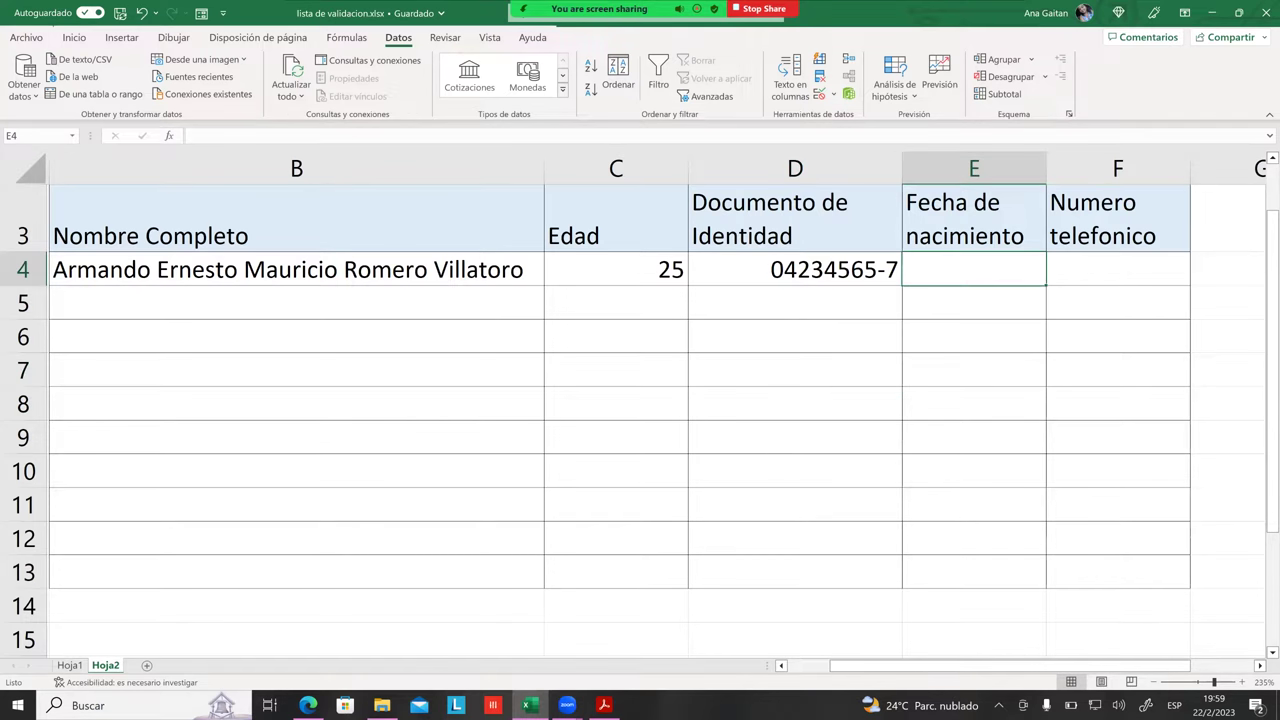
left_click(835, 270)
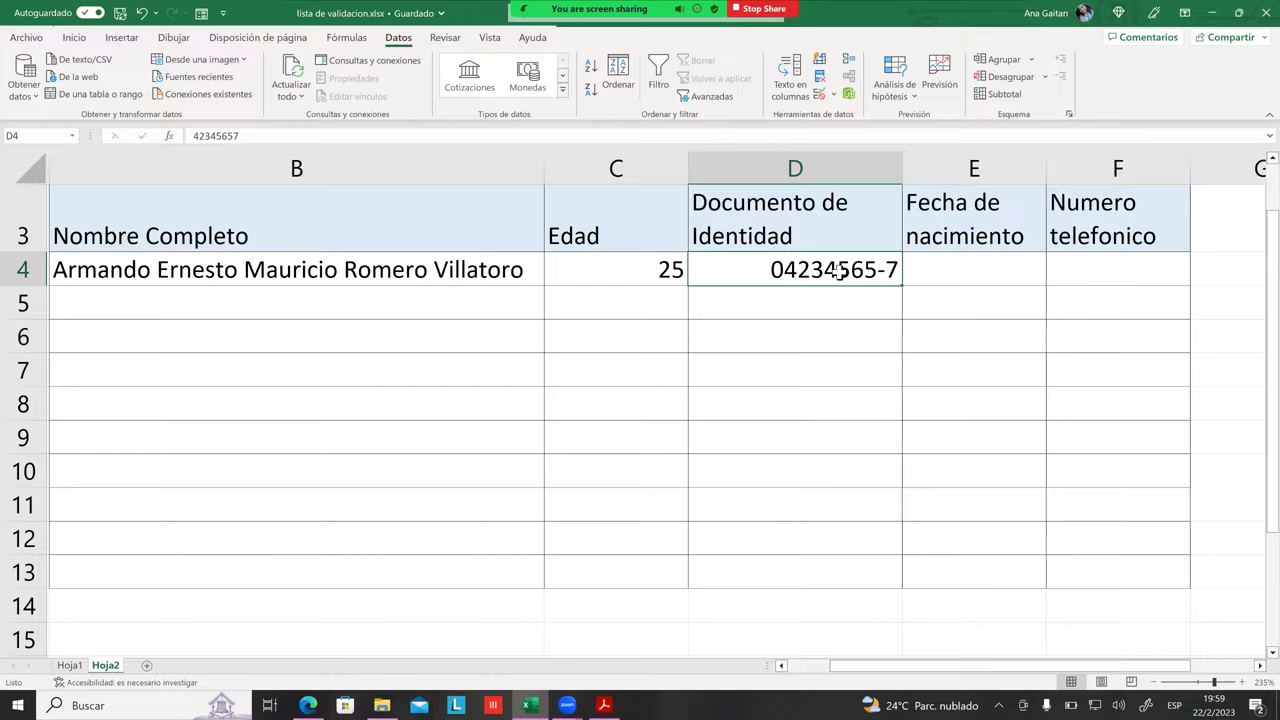
left_click(974, 336)
Step: Select D4:D12, dismiss the validation warning, and cancel replacing D4's contents
left_click(974, 303)
left_click_drag(835, 270, 840, 572)
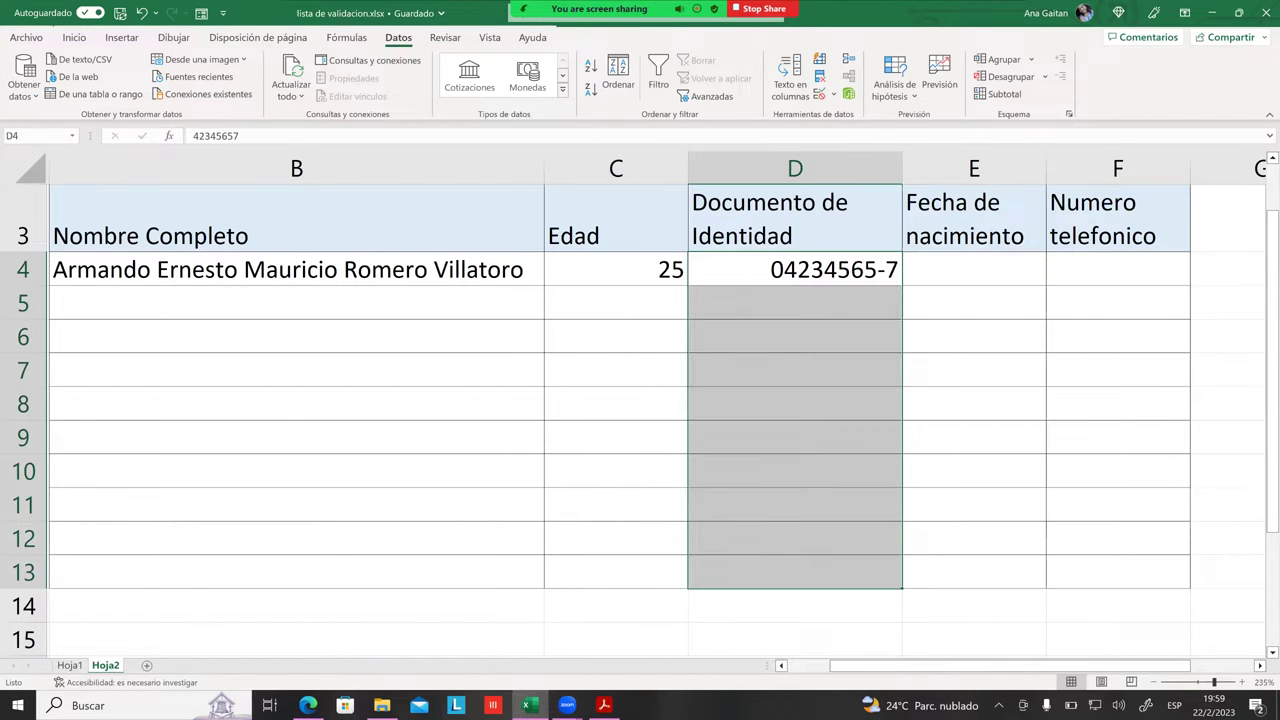
left_click(822, 98)
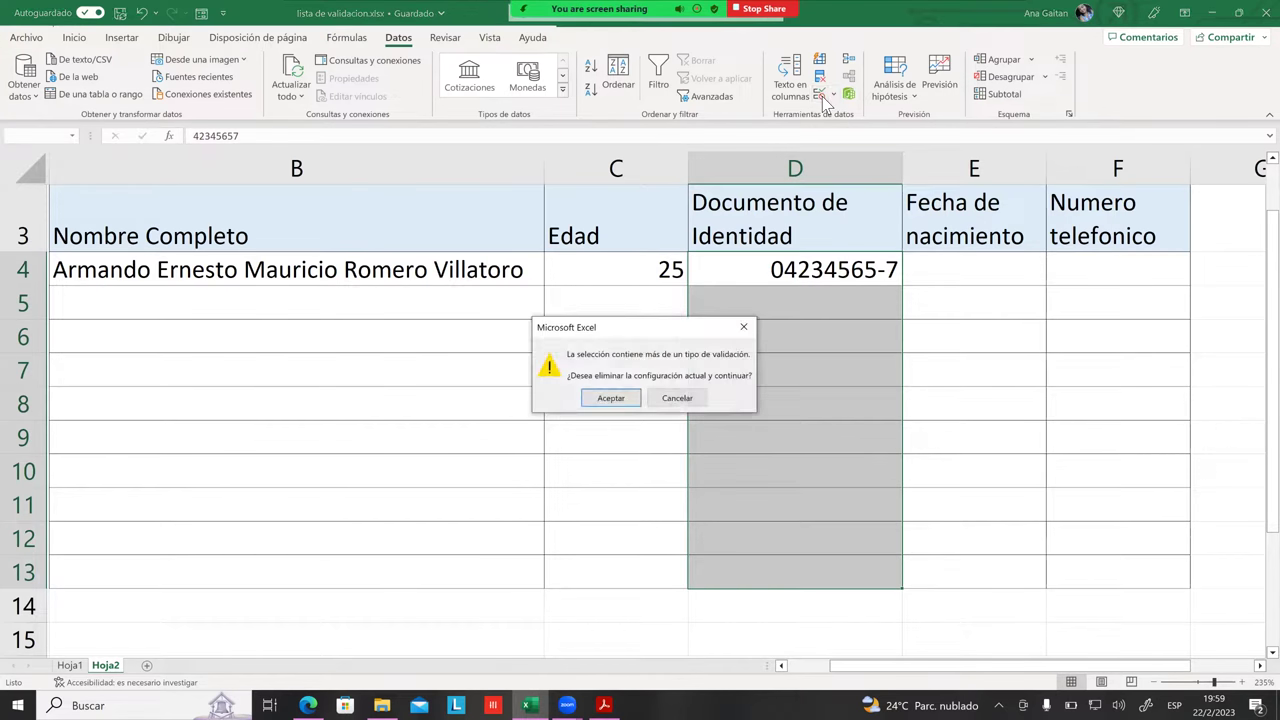
left_click(748, 331)
left_click(782, 333)
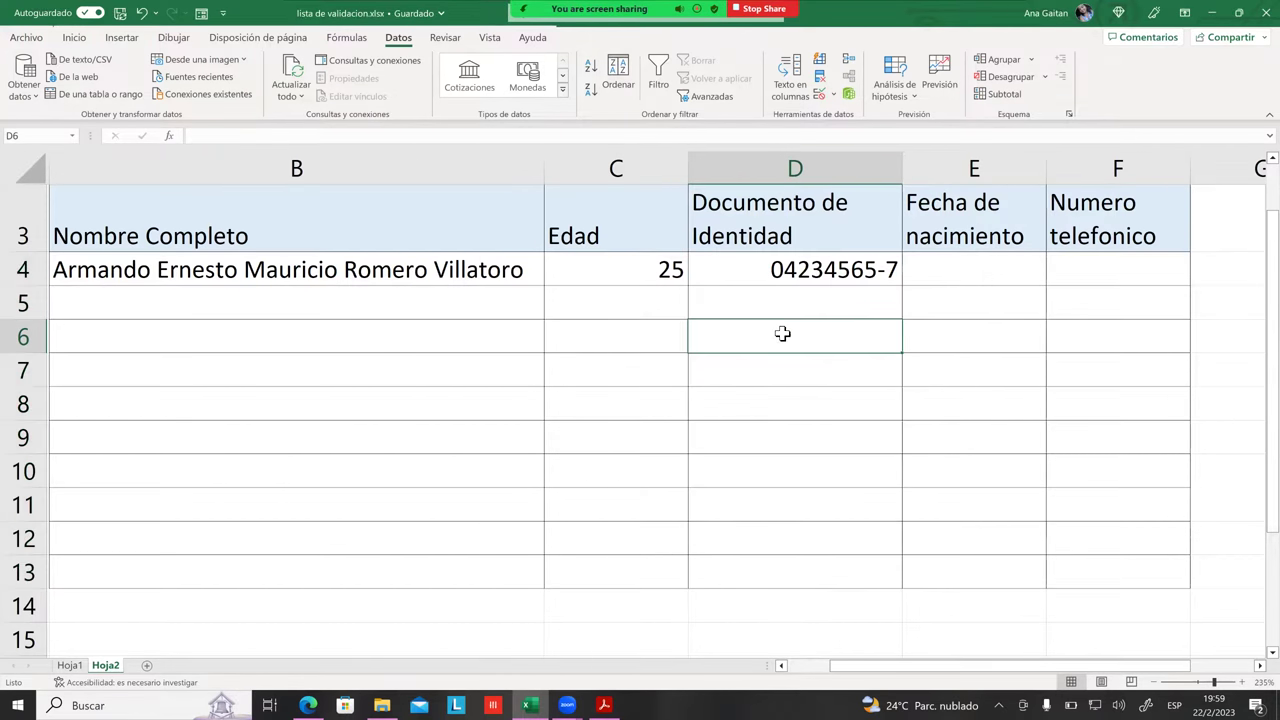
left_click(766, 300)
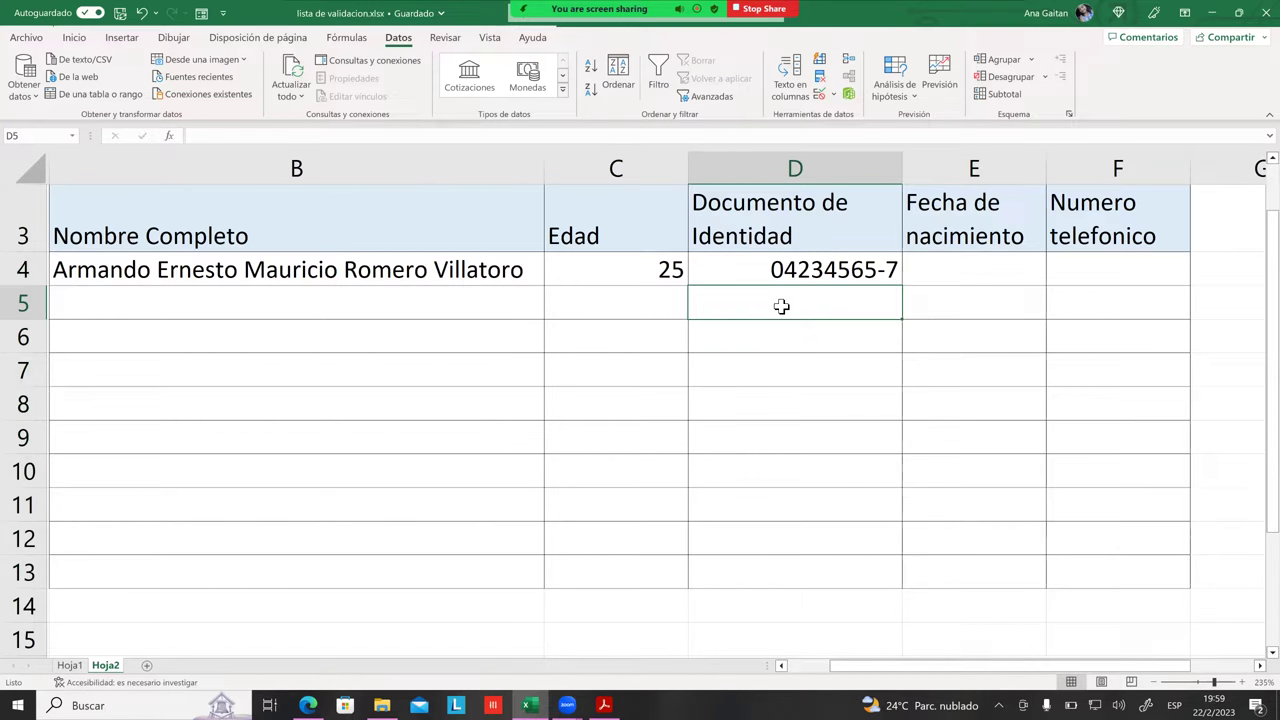
left_click_drag(777, 297, 772, 288)
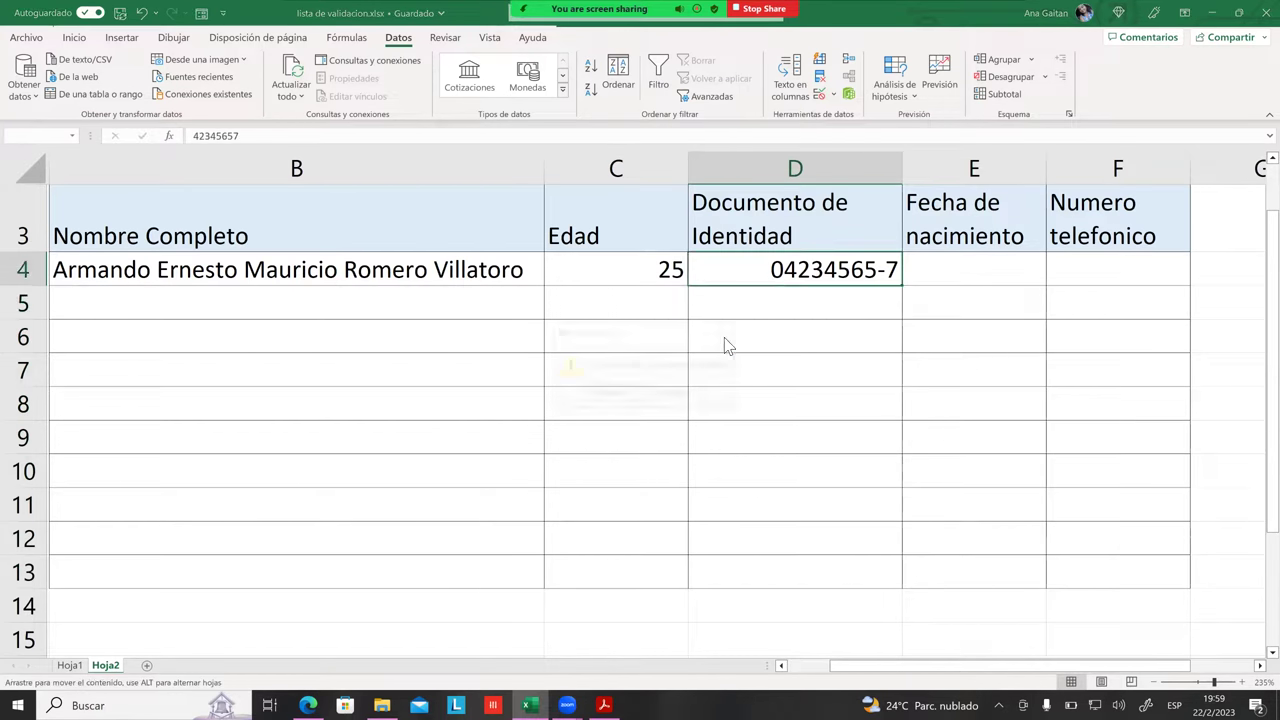
left_click(686, 398)
left_click(700, 402)
left_click(780, 302)
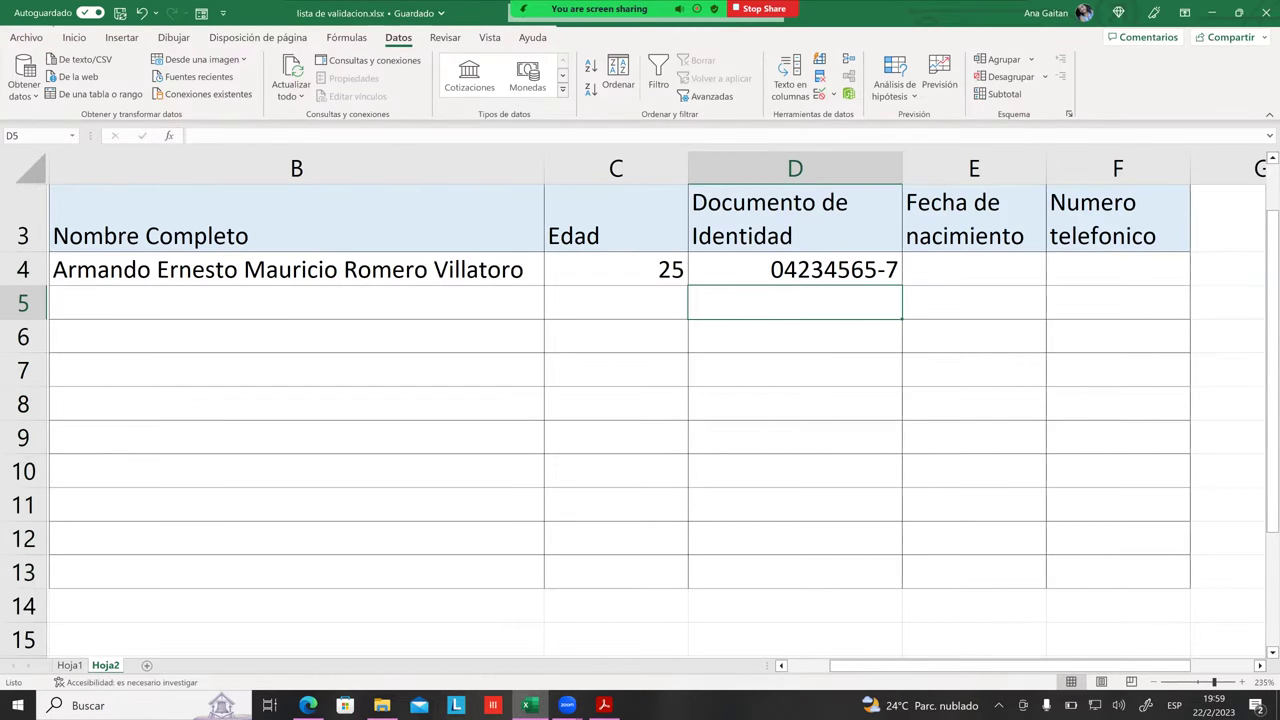
Step: Check the age input message on C4, then select the birth-date cells E4:E13
left_click(665, 277)
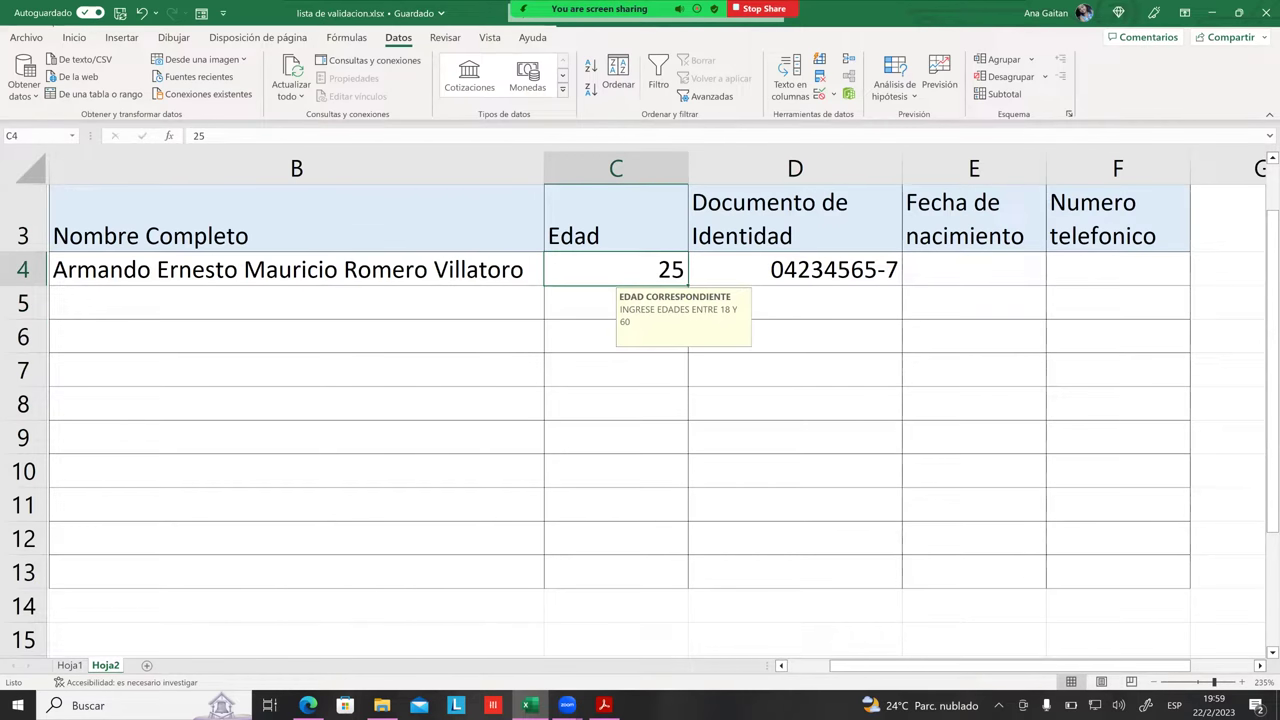
left_click(974, 269)
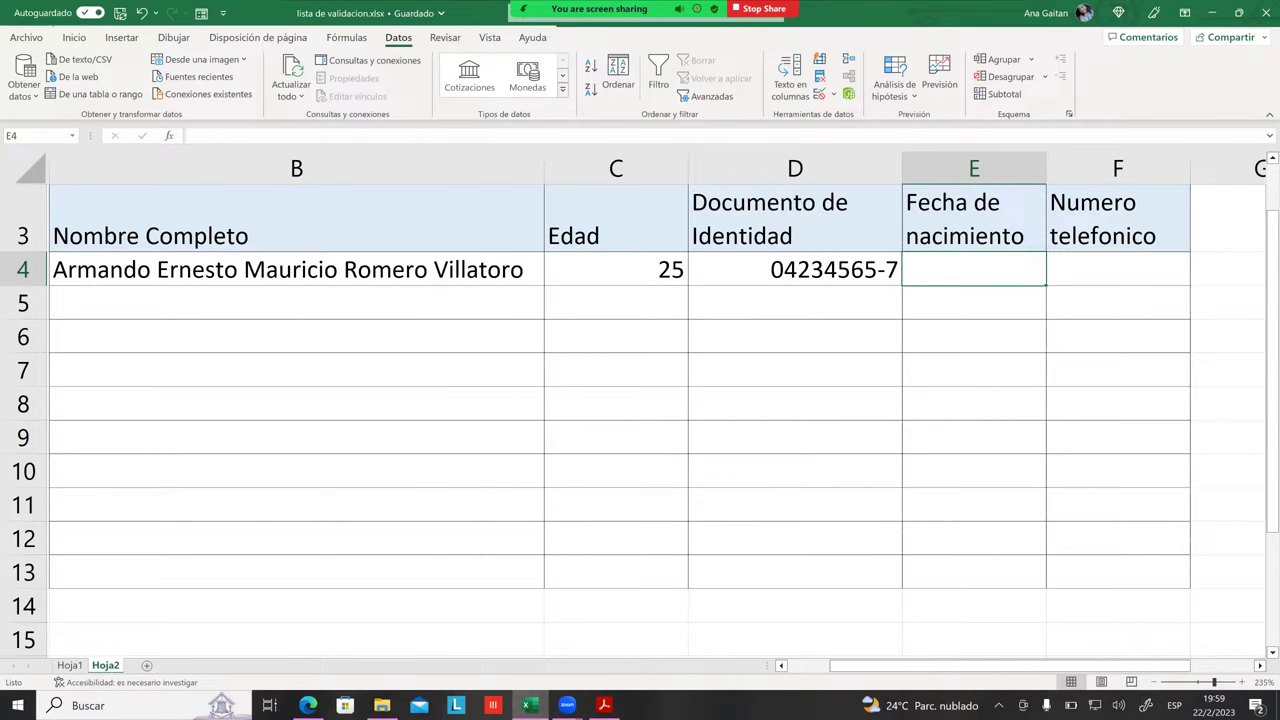
left_click(645, 274)
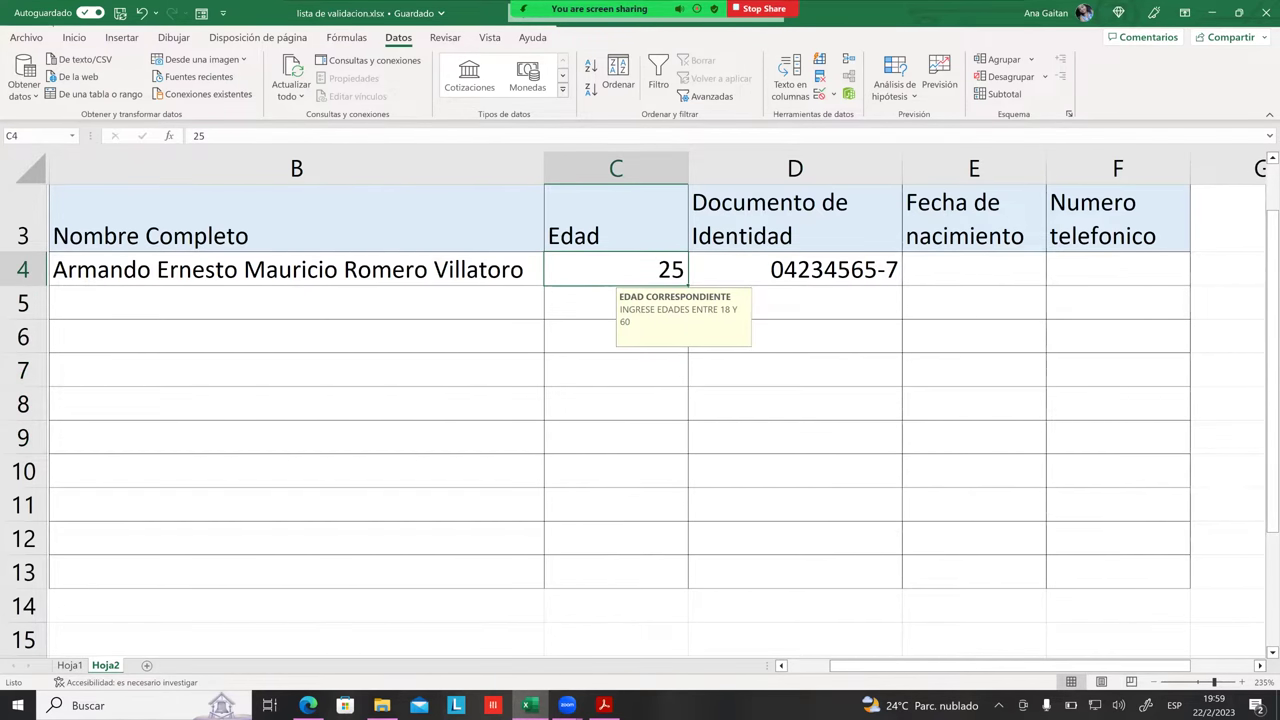
key("Right")
key("Right")
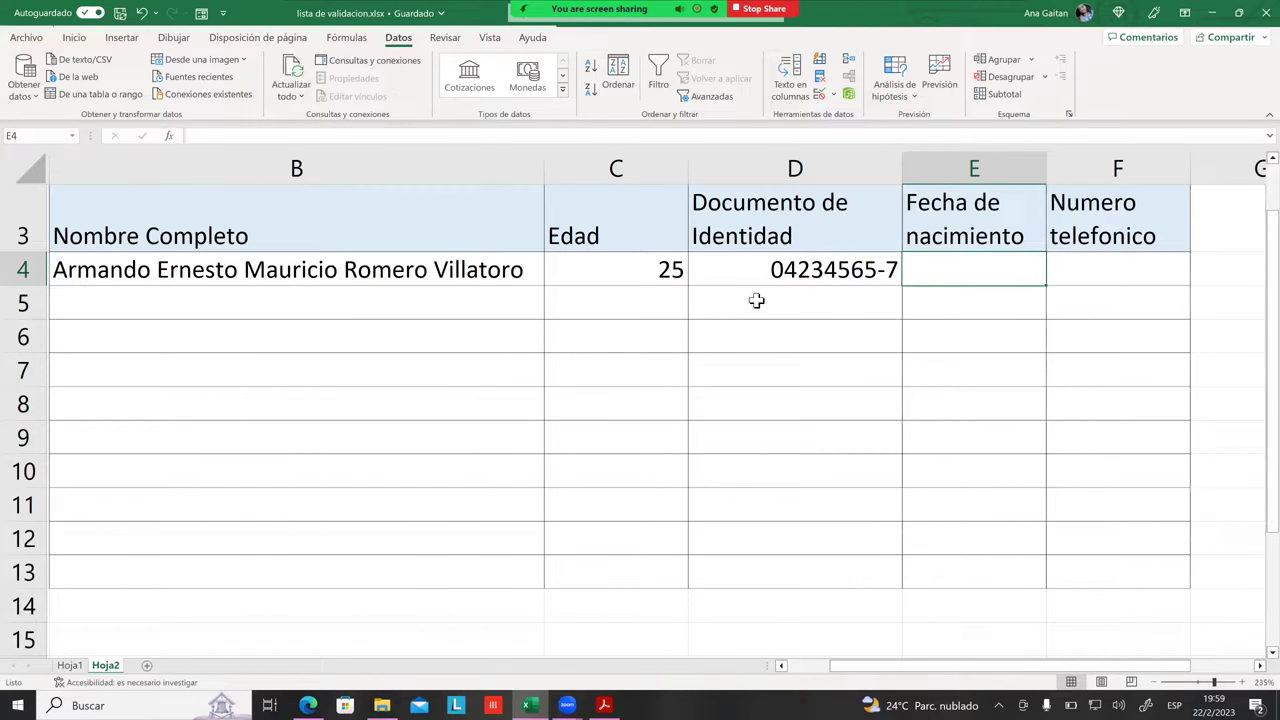
left_click(652, 268)
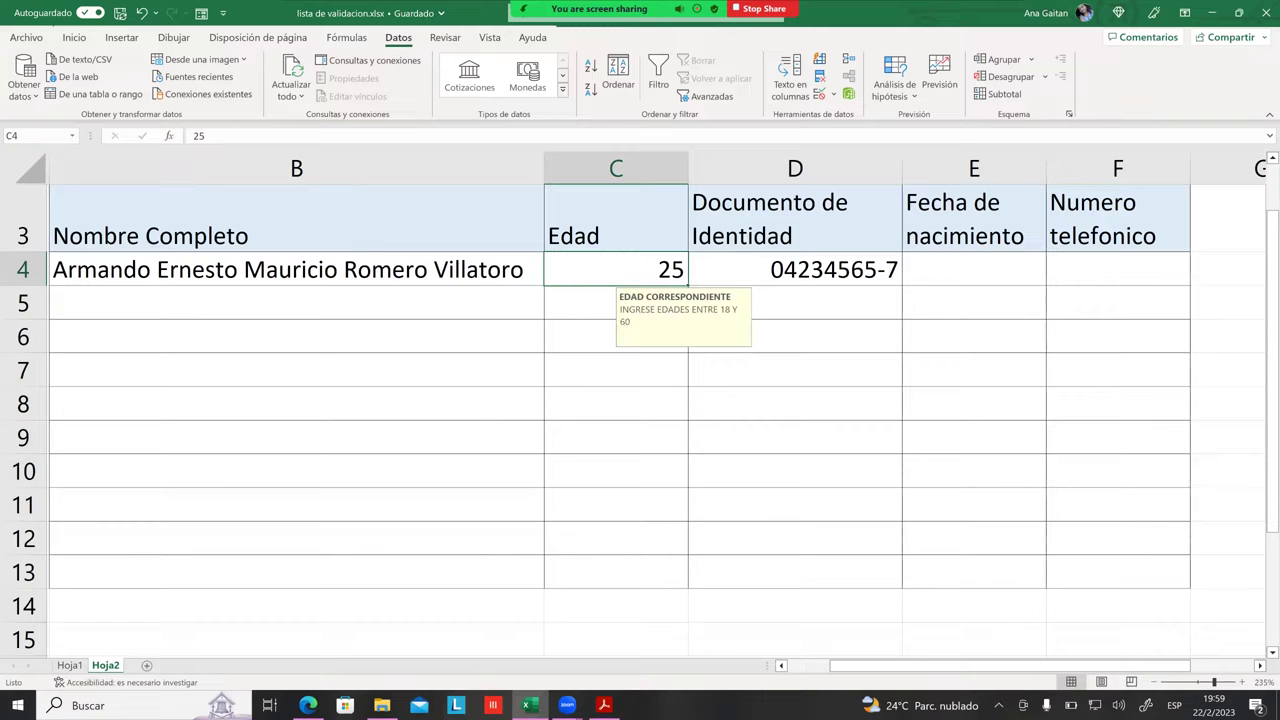
left_click(974, 269)
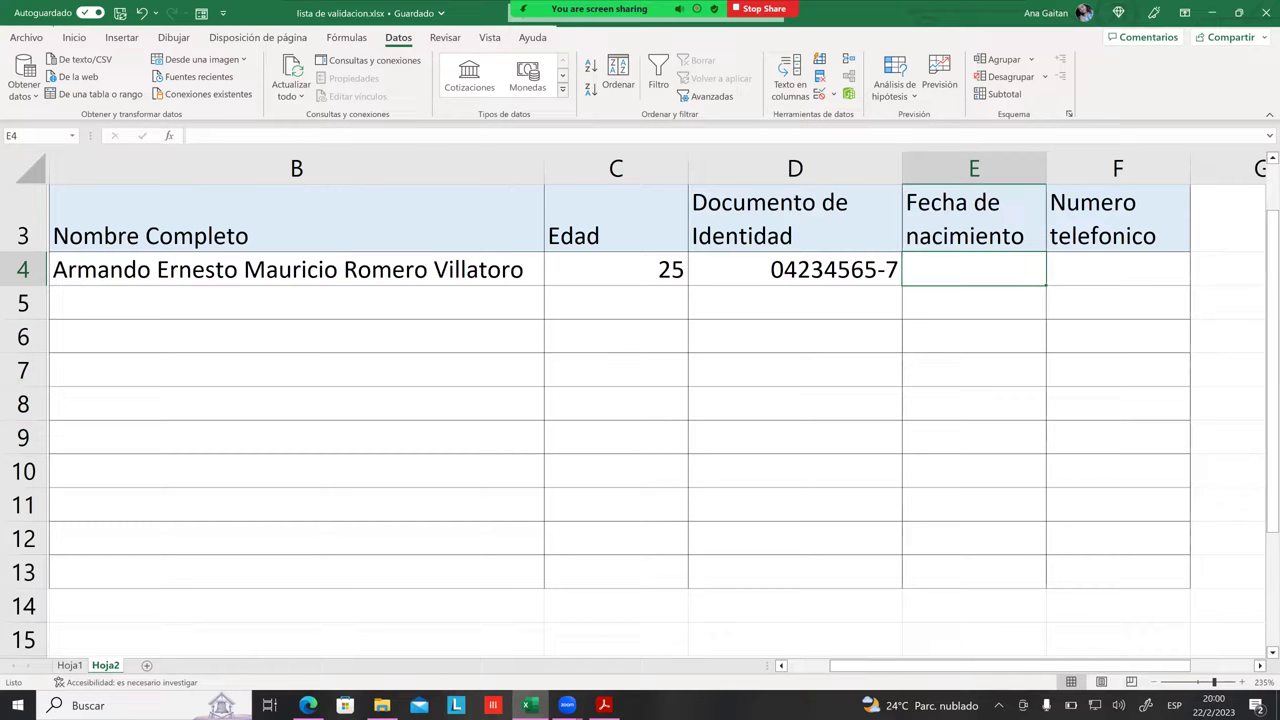
left_click_drag(974, 269, 974, 572)
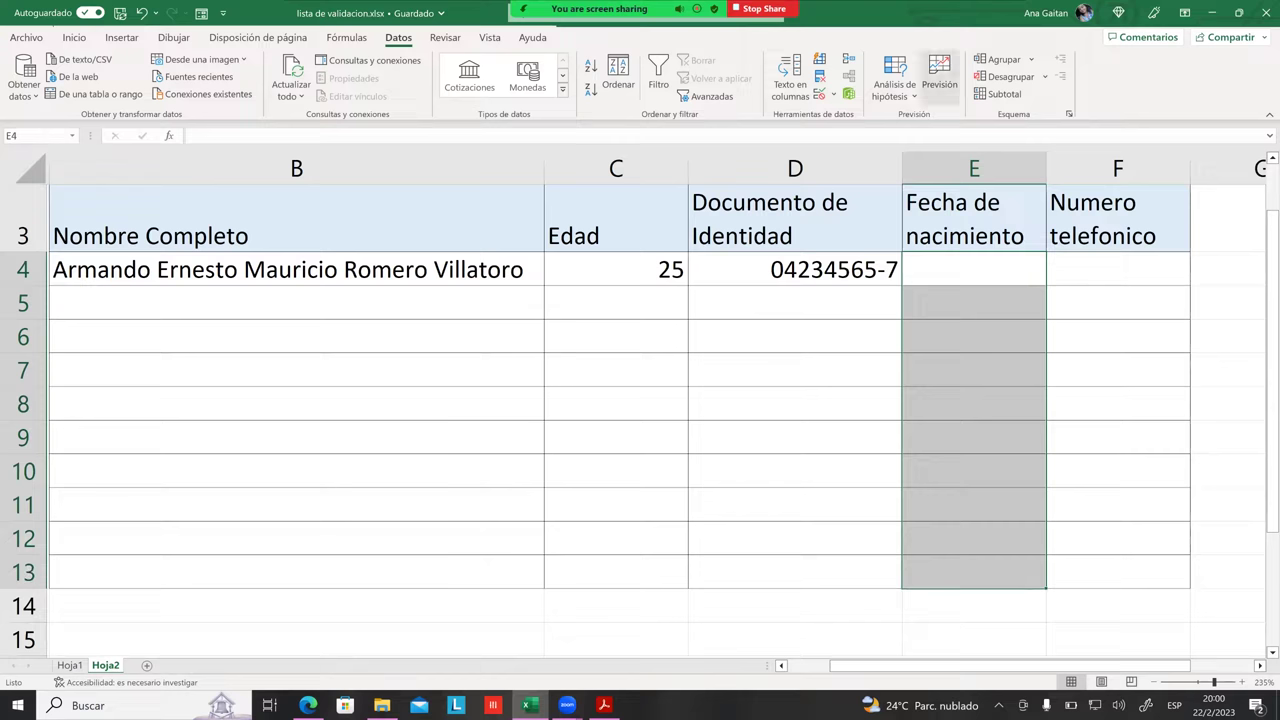
Step: Set the birth-date cells' validation to allow Fecha entre two dates, starting with Fecha inicial
left_click(819, 94)
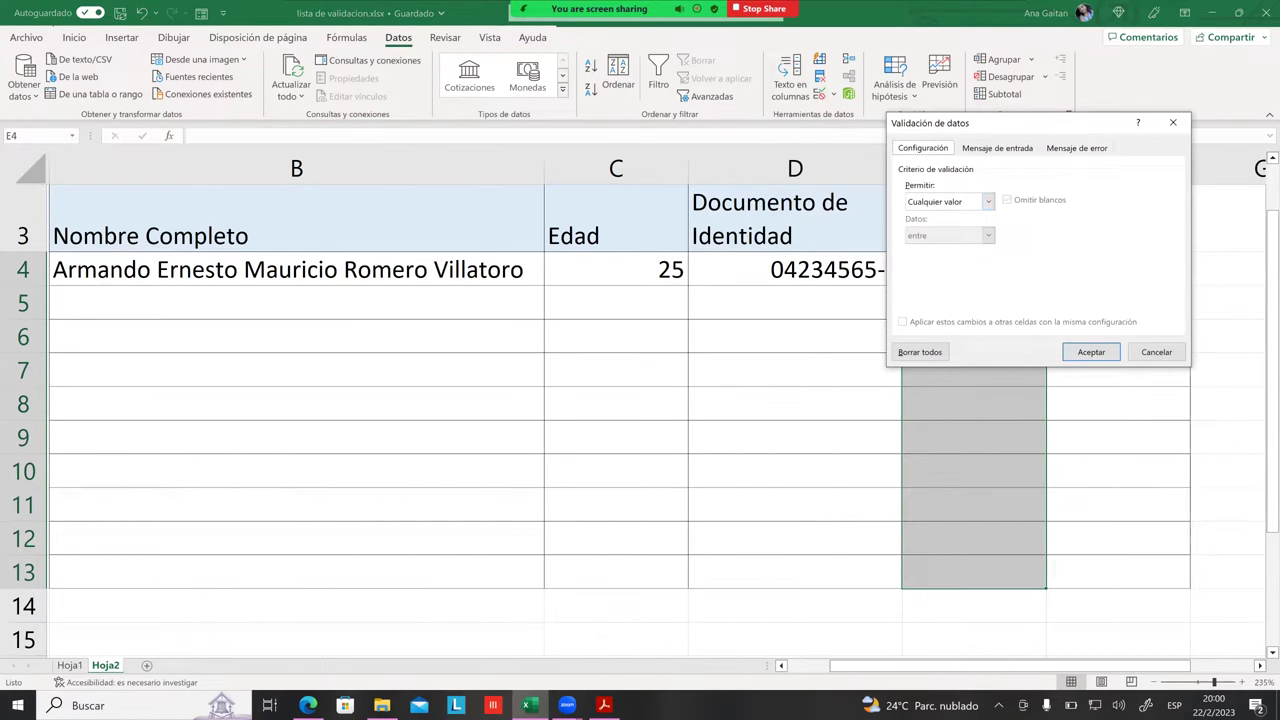
left_click_drag(1014, 122, 563, 126)
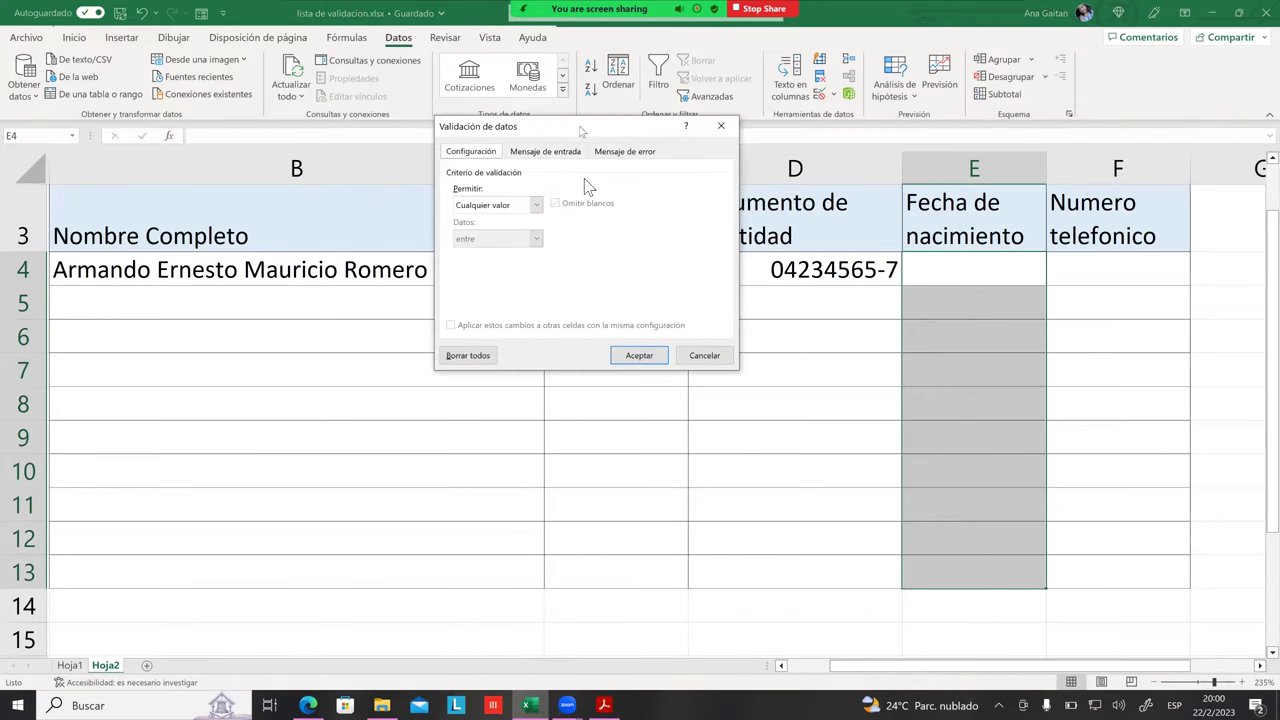
left_click(533, 208)
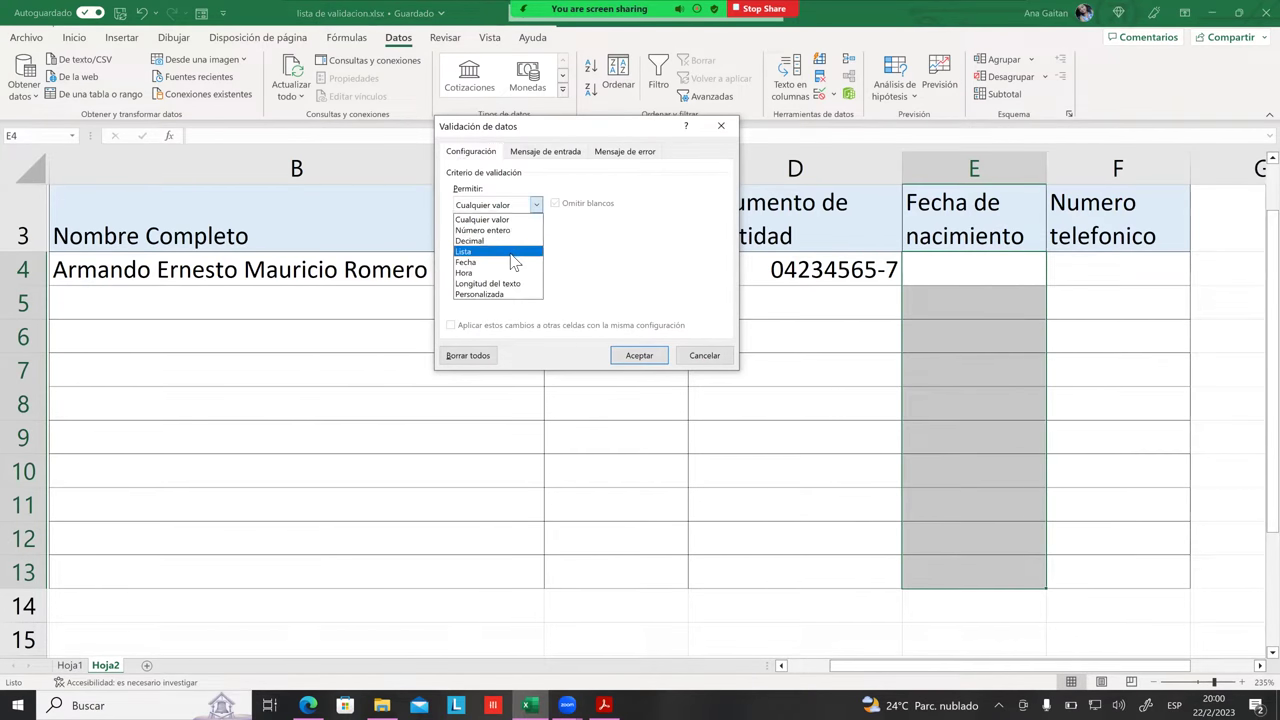
left_click(528, 262)
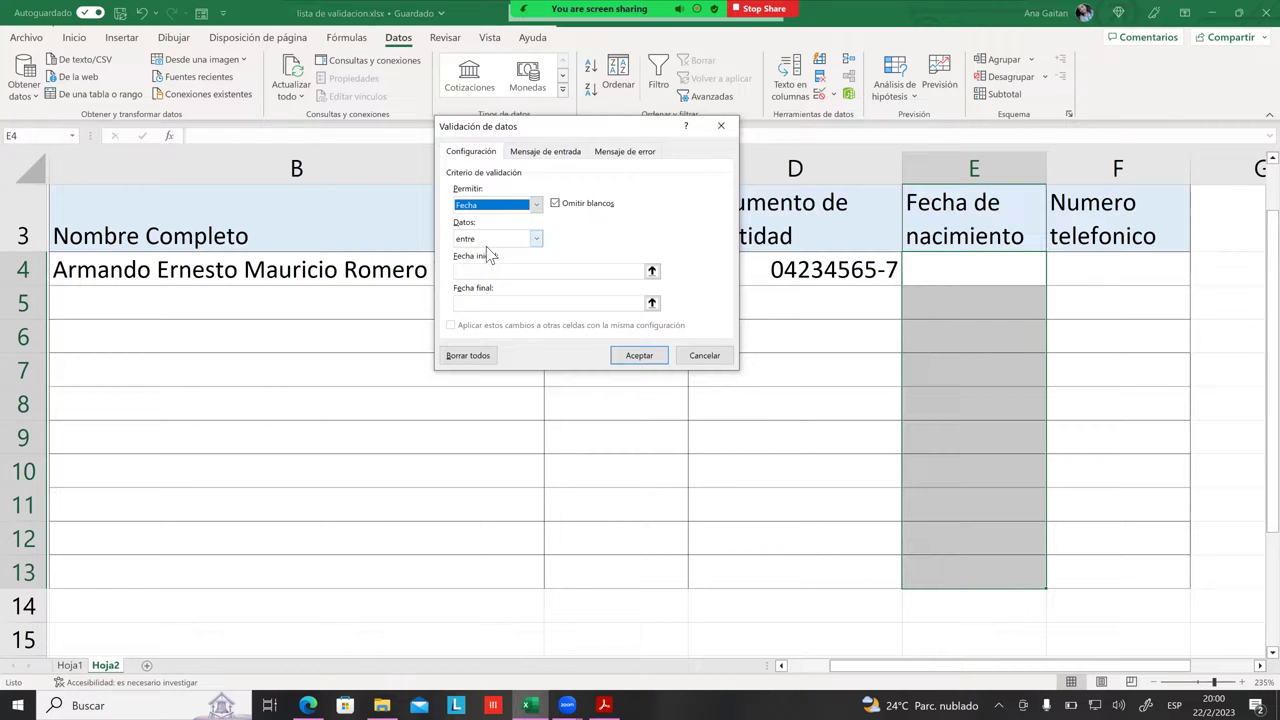
left_click_drag(570, 129, 381, 113)
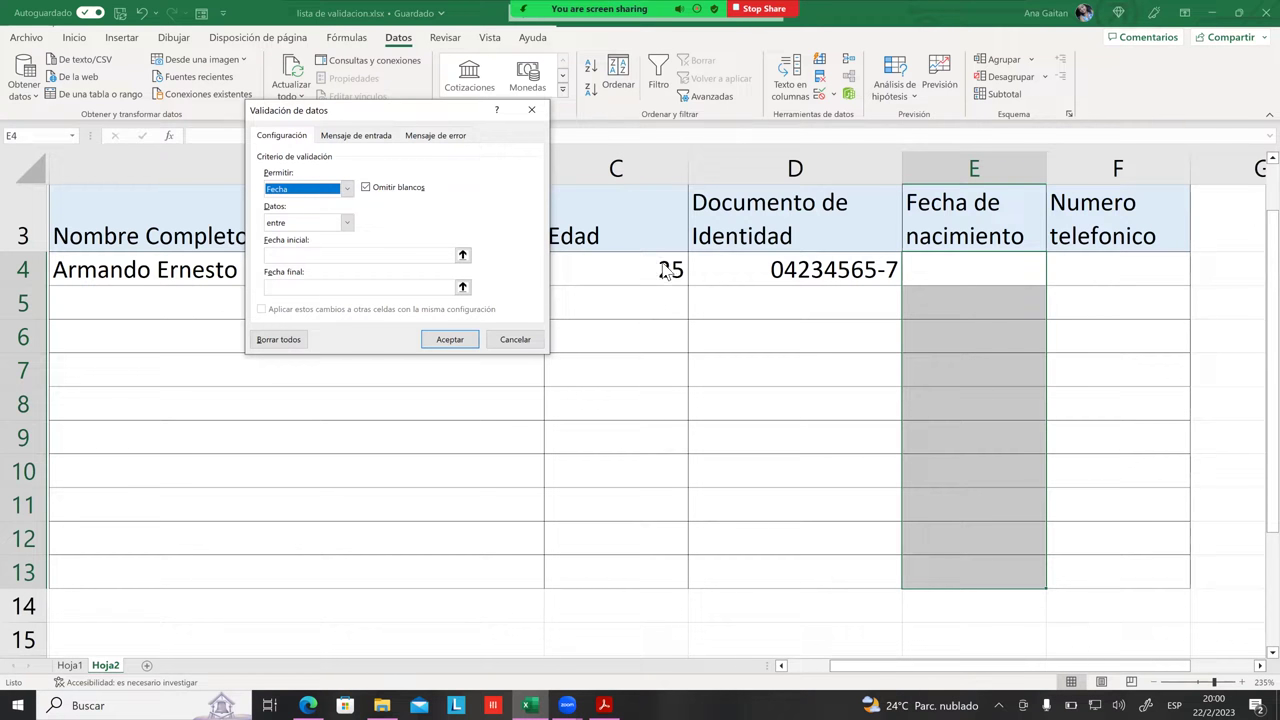
left_click(311, 258)
Step: Enter 1/1/1963 as the Fecha inicial, replacing the trial 1/1/2005 and 1/1/1970 dates
type("1/1")
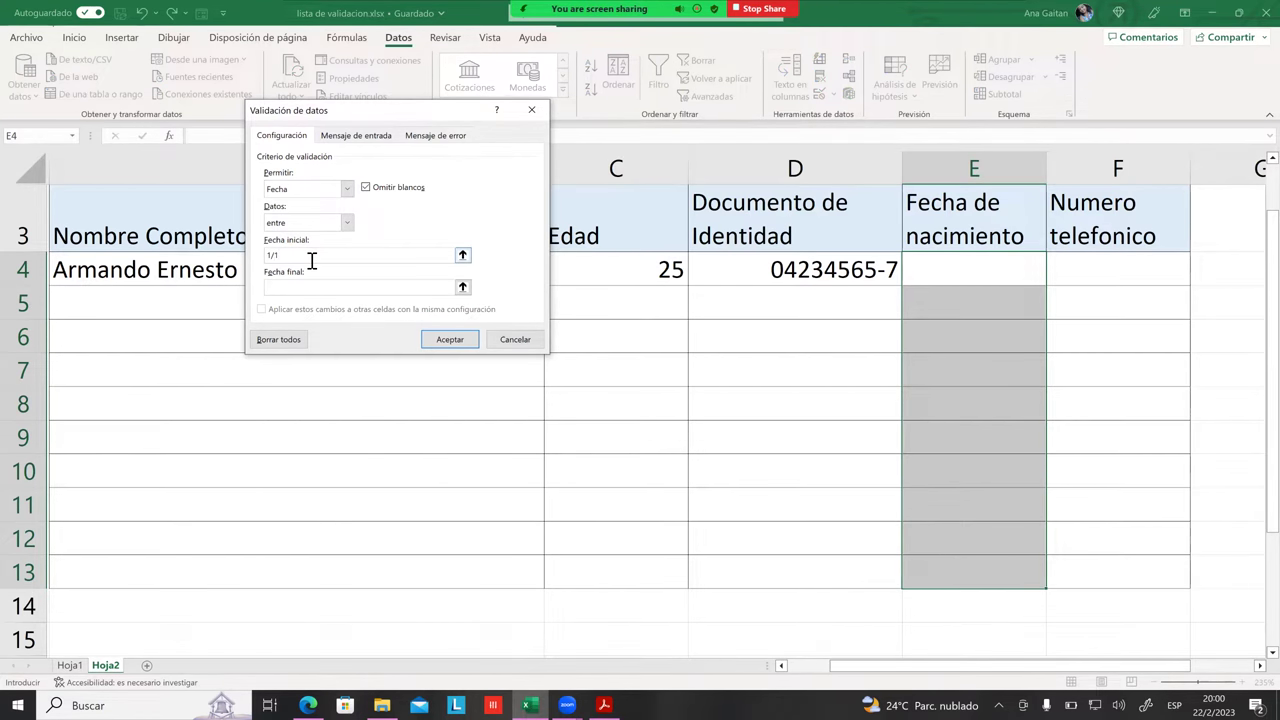
type("/2005")
left_click(296, 290)
left_click(321, 256)
left_click_drag(321, 256, 255, 255)
key("BackSpace")
type("/1")
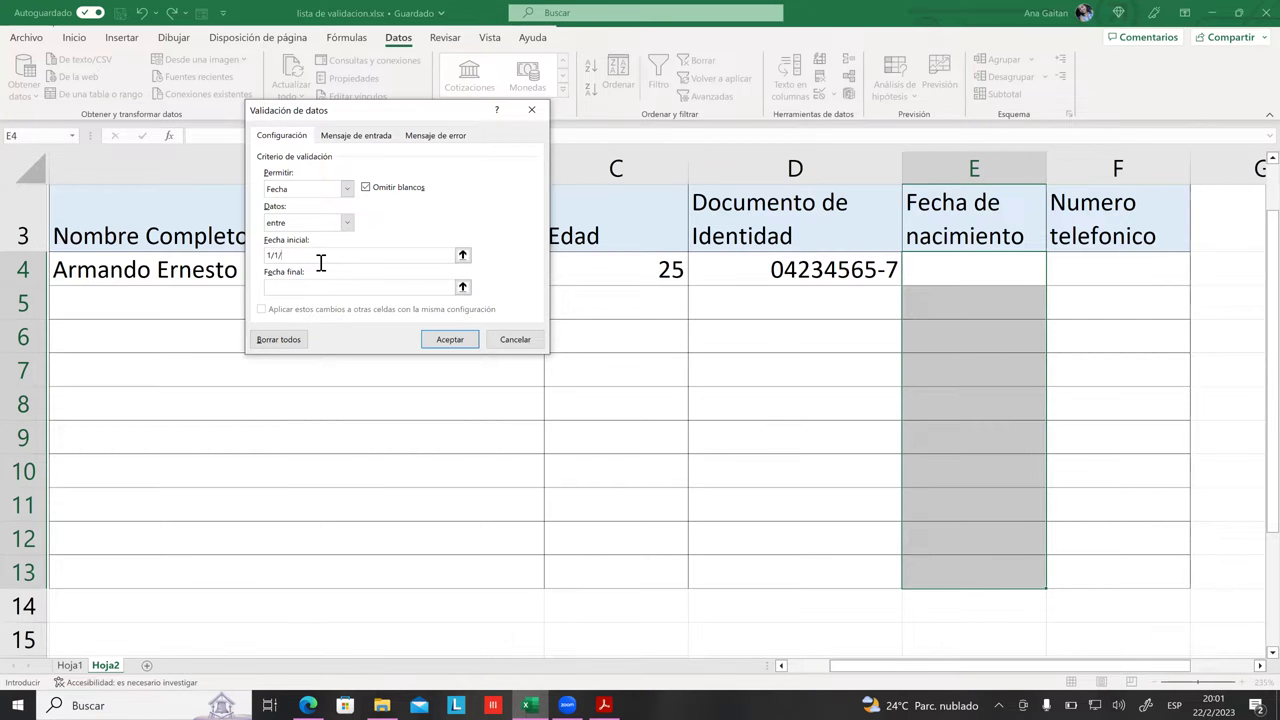
type("/1970")
key("BackSpace")
type("63")
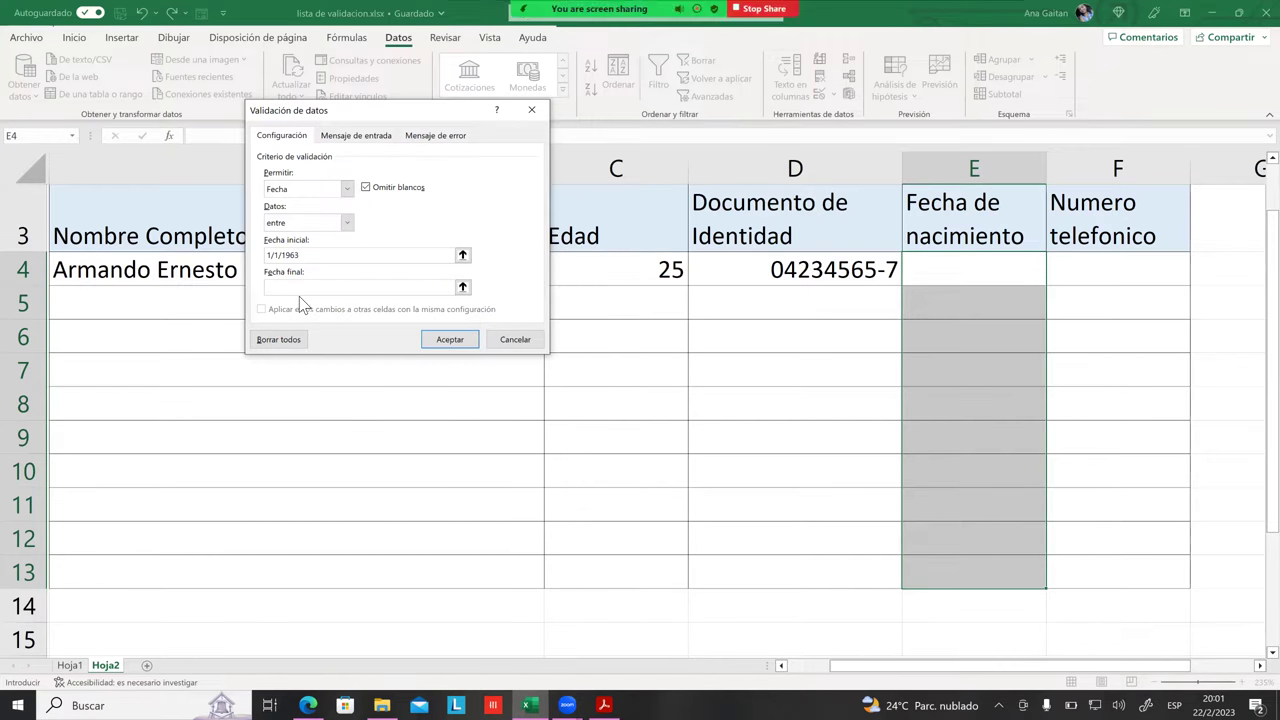
Step: Enter 31/12/2005 as the Fecha final, correcting an initial 1/1/2005 entry
left_click(293, 287)
type("1/1/2005")
left_click(328, 257)
double_click(284, 288)
type("+8")
key("BackSpace")
key("BackSpace")
key("BackSpace")
key("BackSpace")
key("BackSpace")
type("31")
key("BackSpace")
key("BackSpace")
type("12/")
key("BackSpace")
key("BackSpace")
key("BackSpace")
type("31")
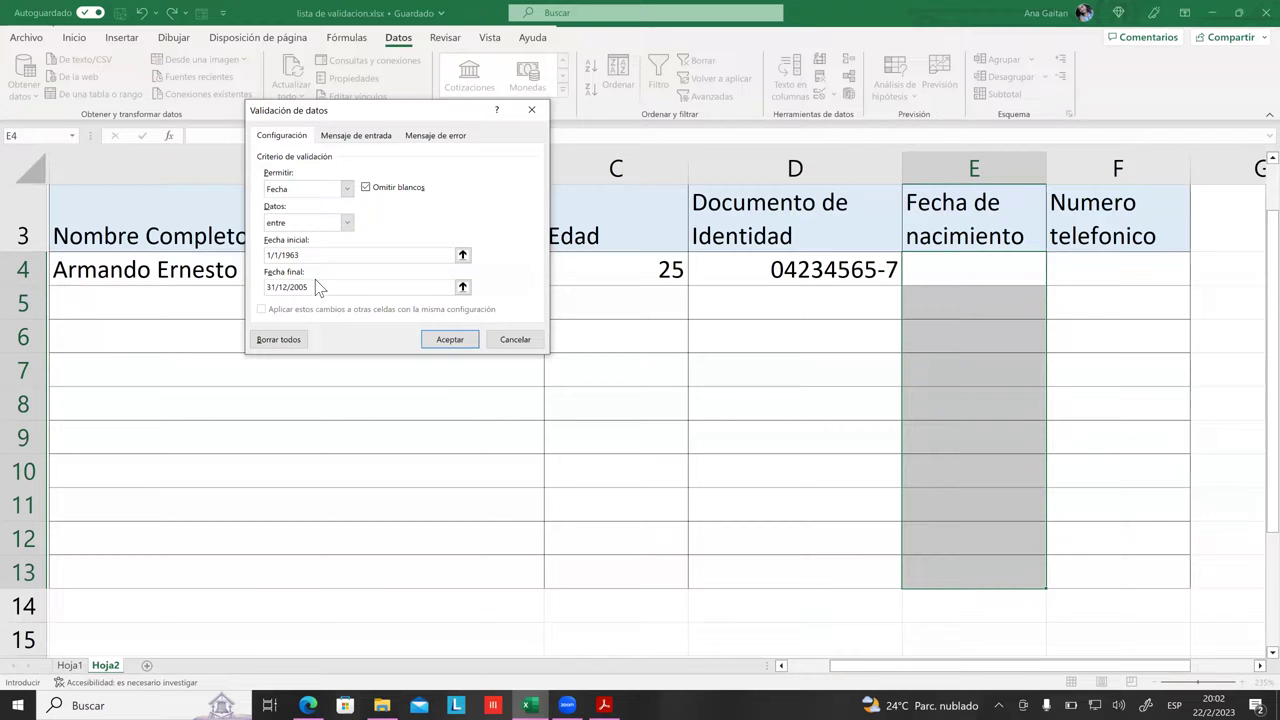
left_click(284, 287)
Step: Confirm the birth-date rule, then try typing in E4 and leave it empty
left_click(445, 341)
left_click_drag(973, 369, 973, 403)
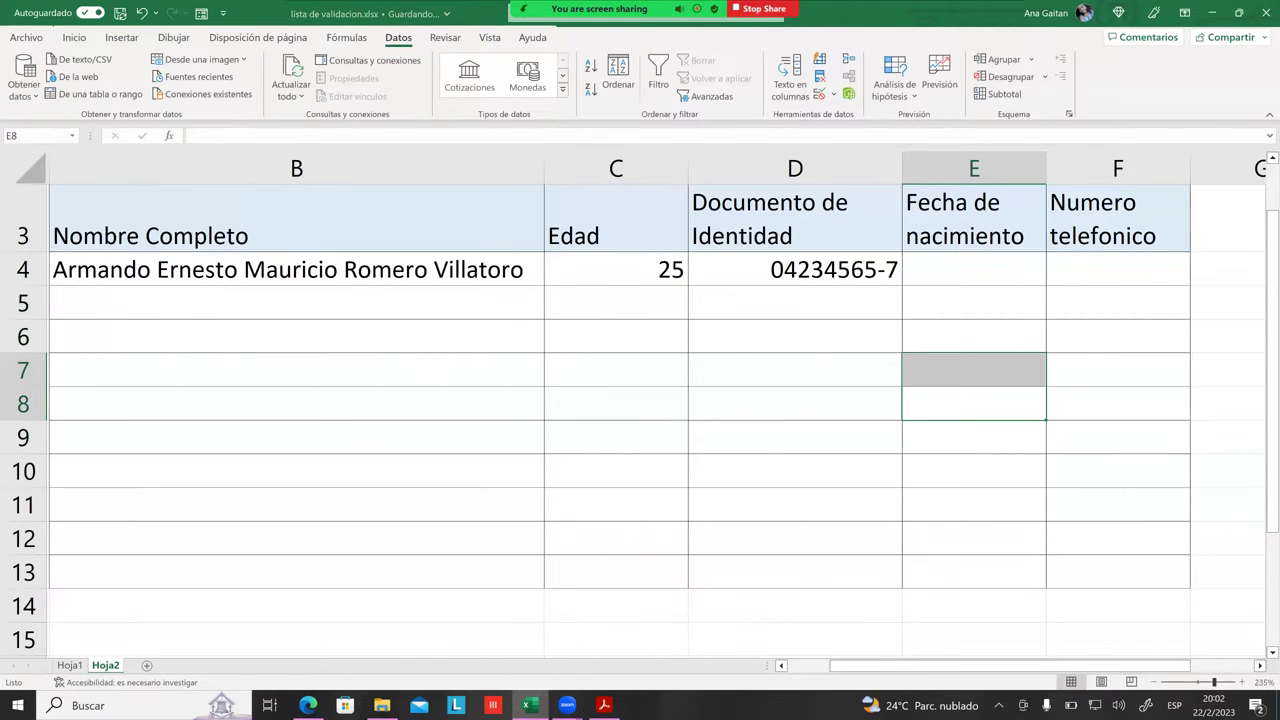
left_click(973, 269)
left_click(973, 302)
left_click(973, 269)
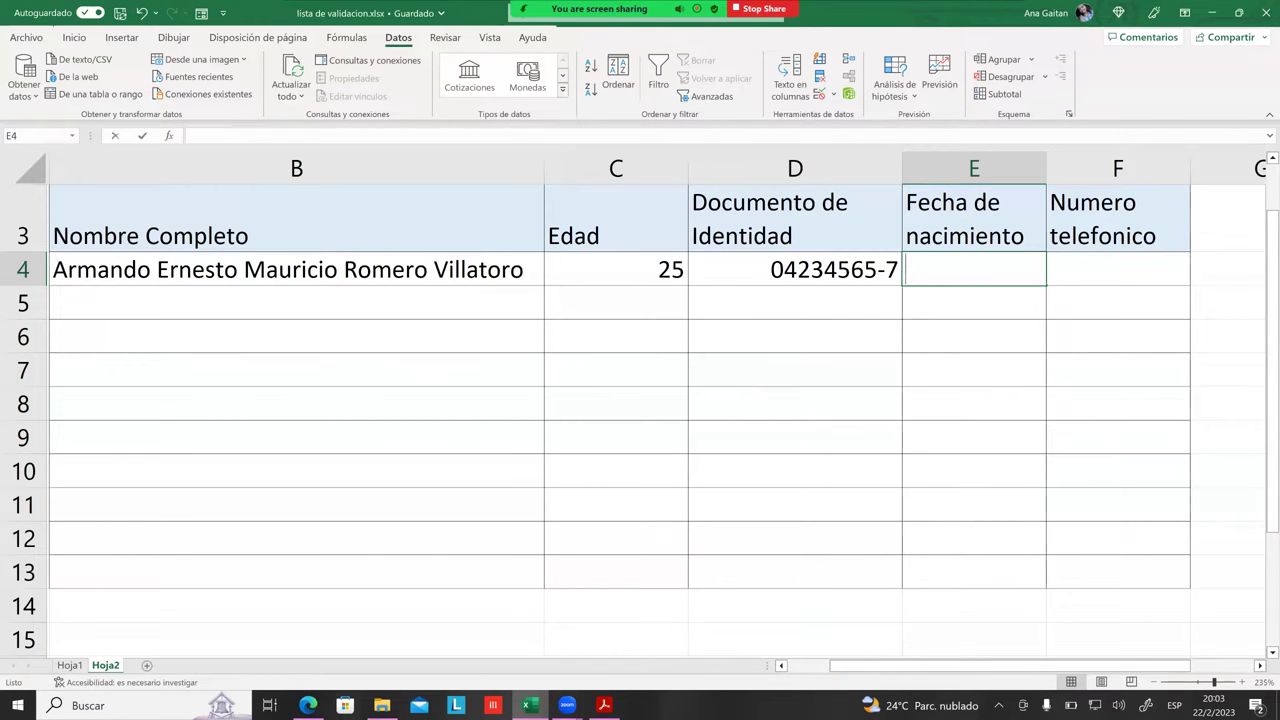
type("192")
key("BackSpace")
key("BackSpace")
key("BackSpace")
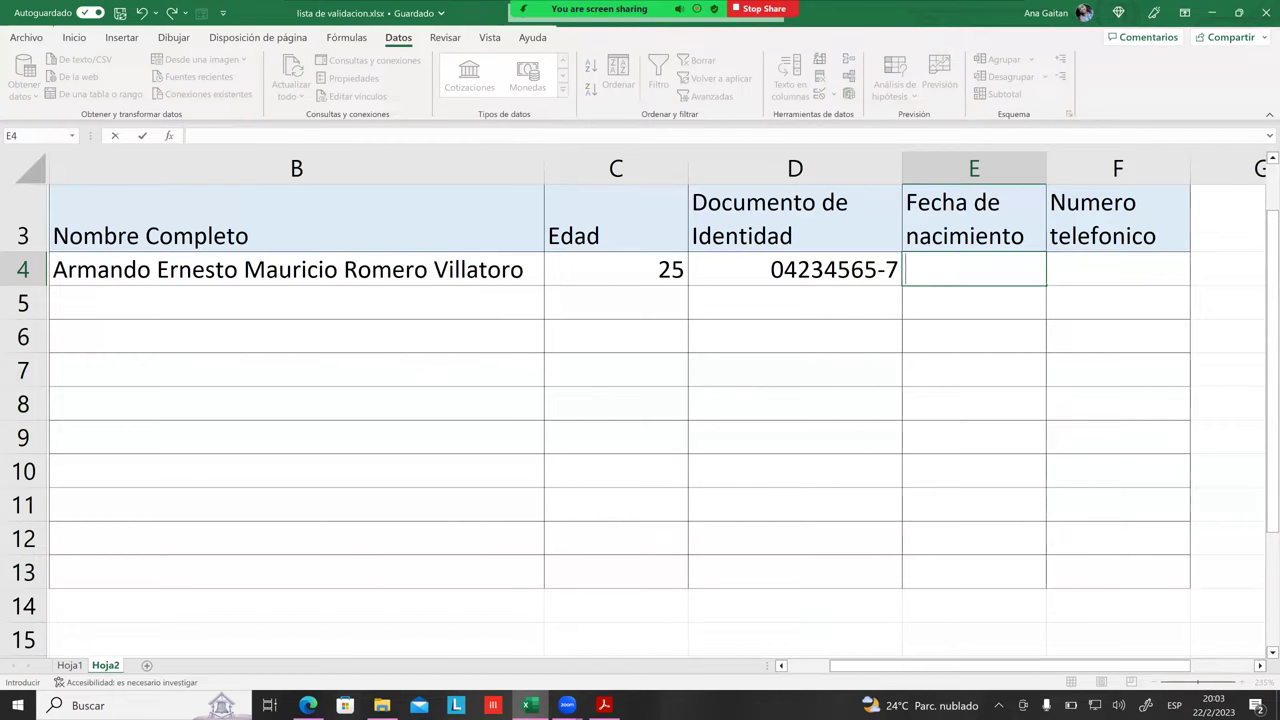
left_click(1118, 369)
Step: Select E4:E13 and open the Número format list on Inicio to choose Fecha corta
left_click_drag(973, 269, 973, 571)
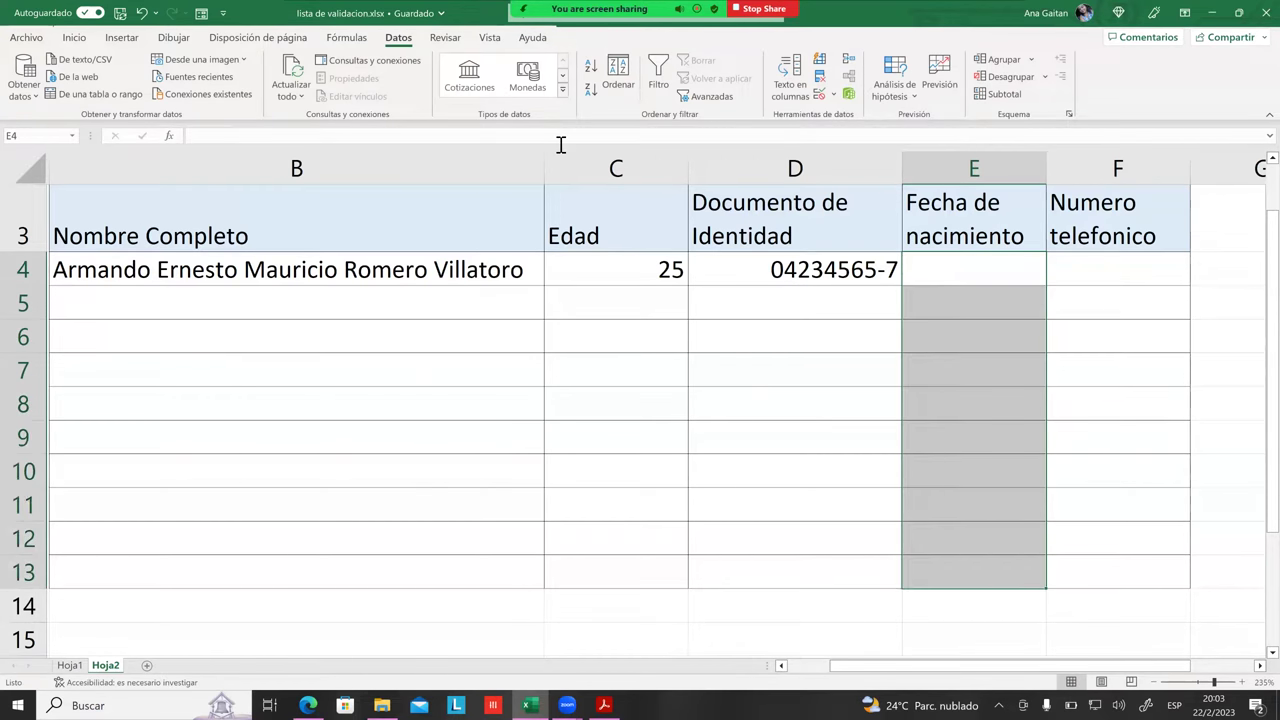
left_click(74, 37)
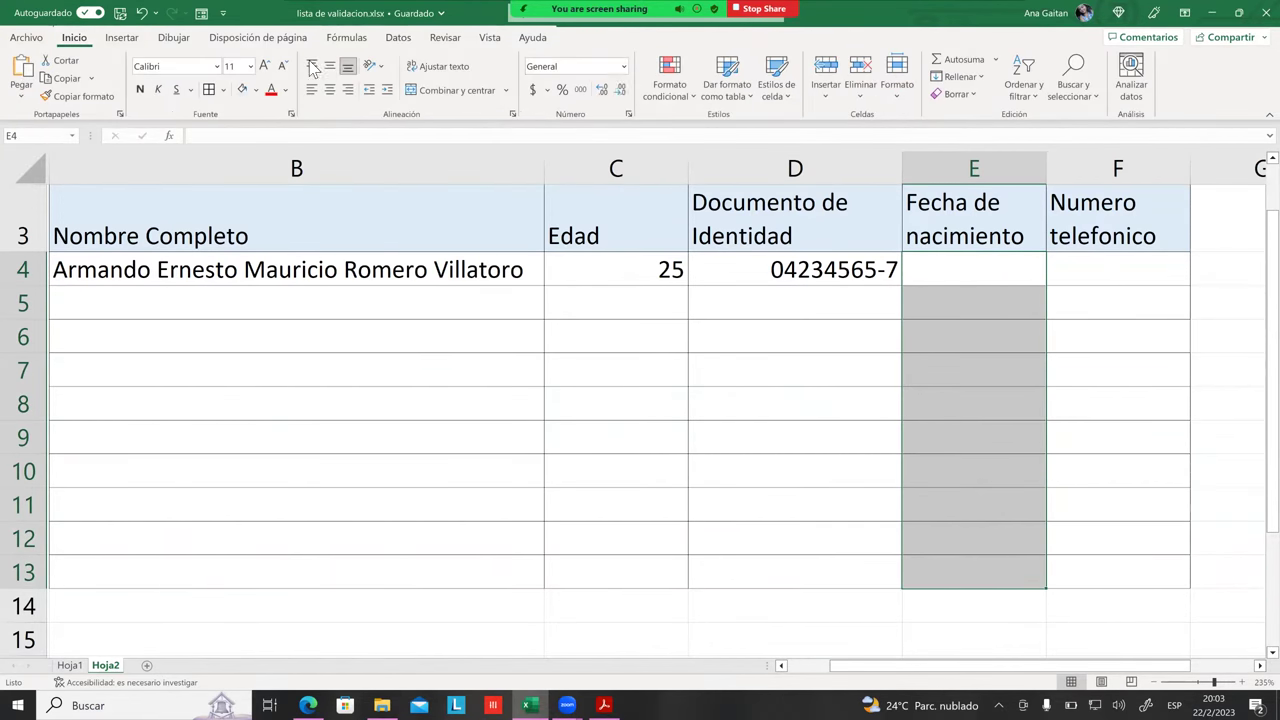
left_click(623, 66)
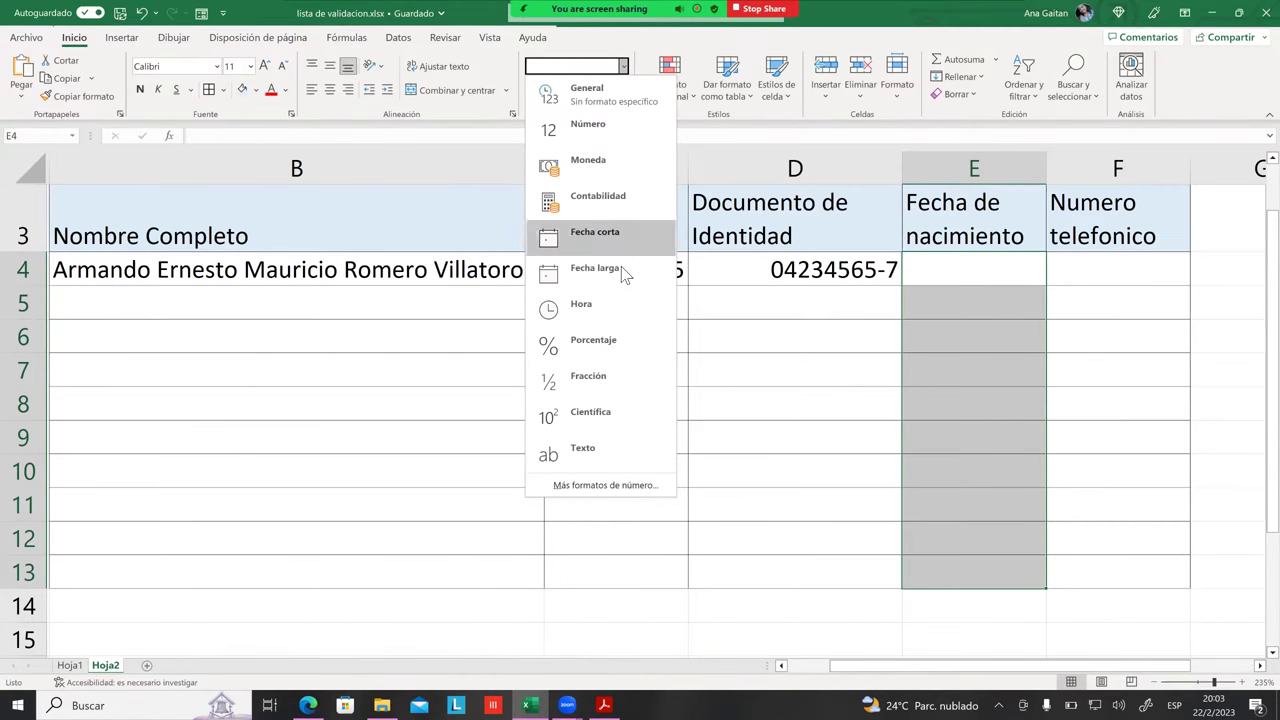
Step: Try entering 12/12/1925 in E4 and cancel the validation rejection
left_click(615, 238)
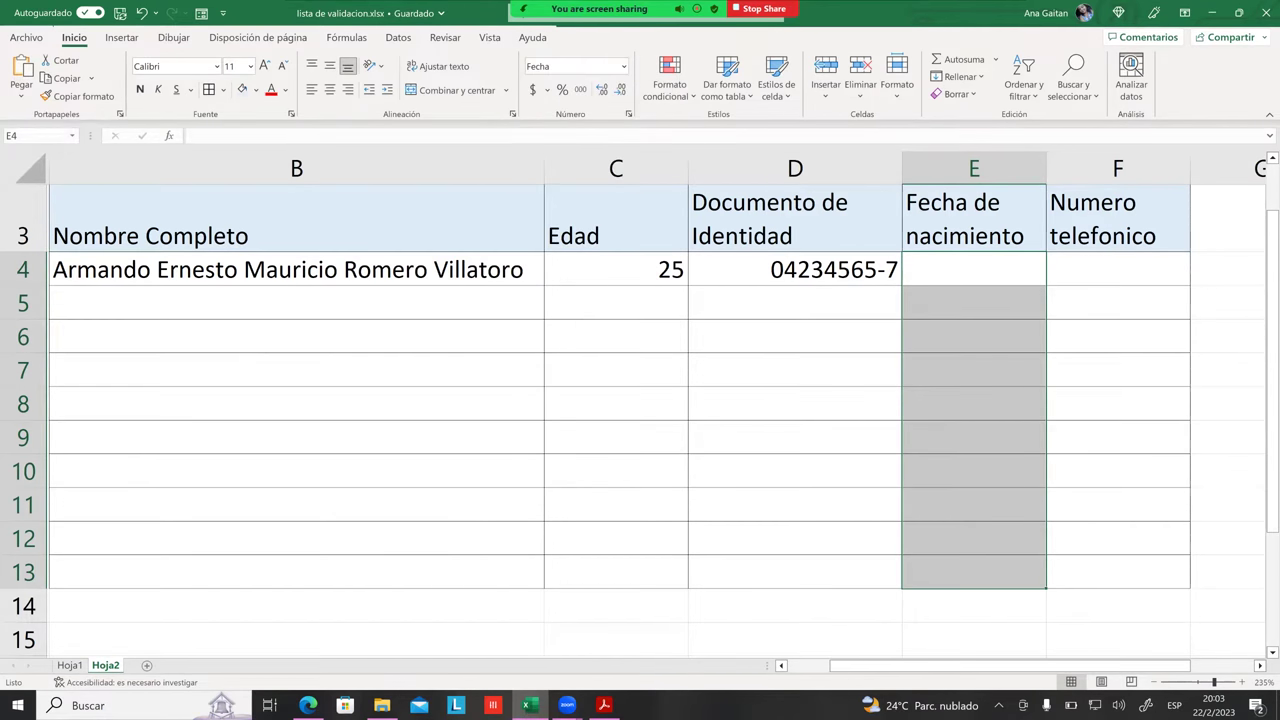
left_click(974, 269)
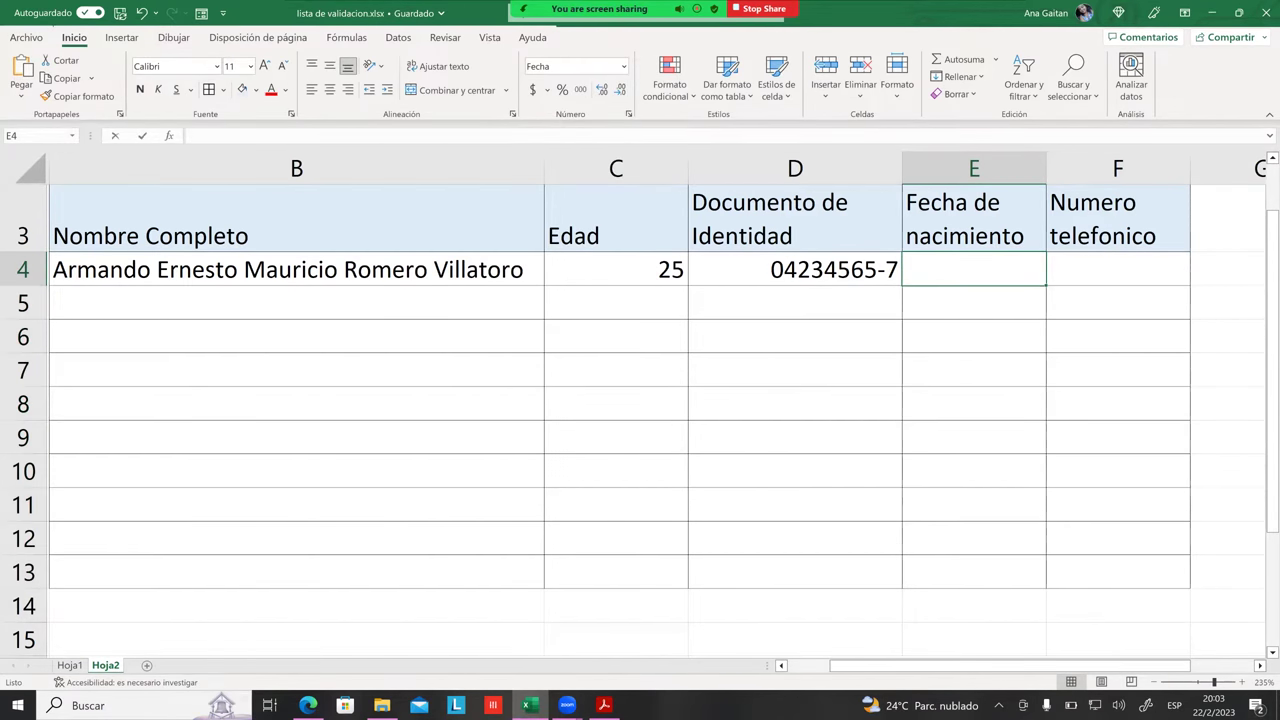
type("12")
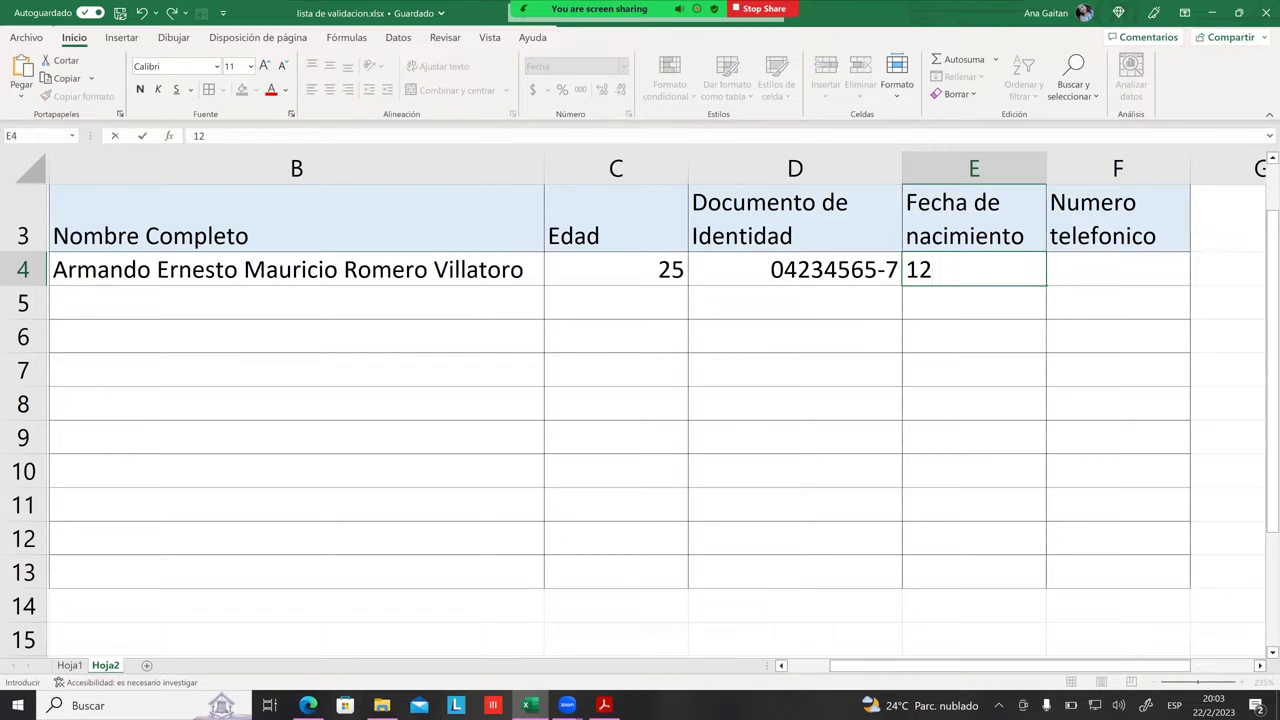
type("/12/1924")
key("BackSpace")
type("5")
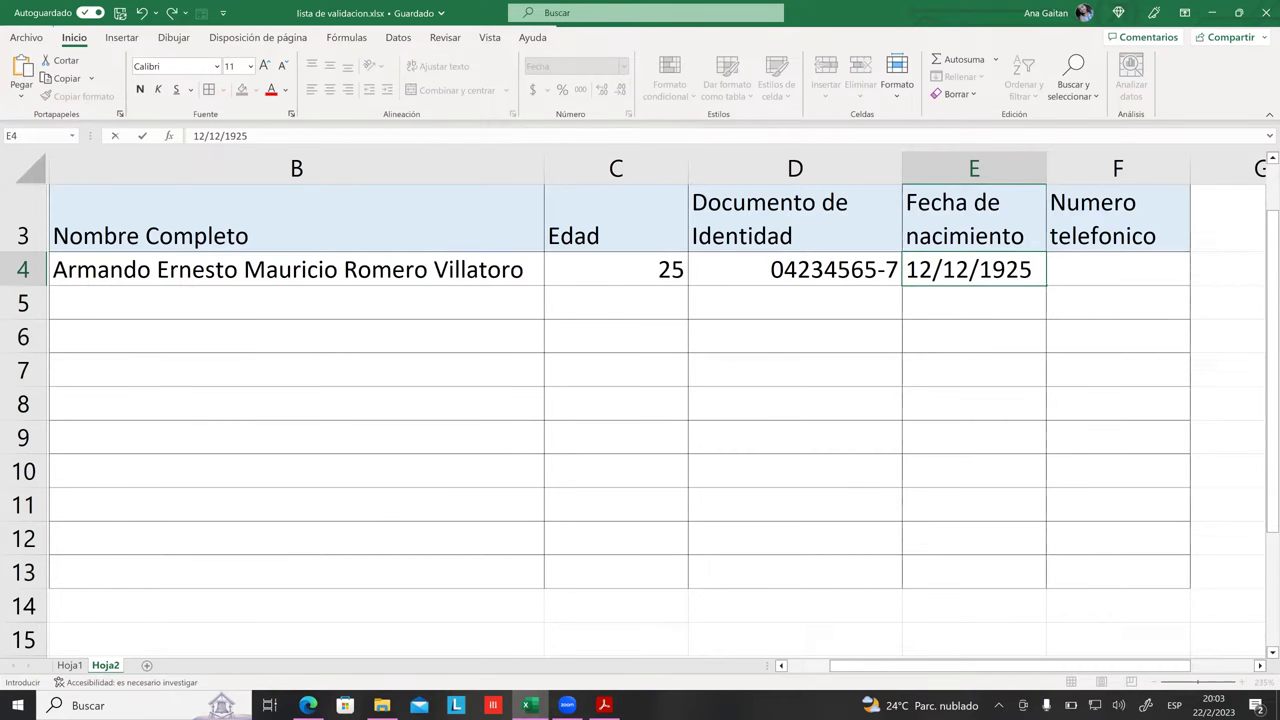
key("Return")
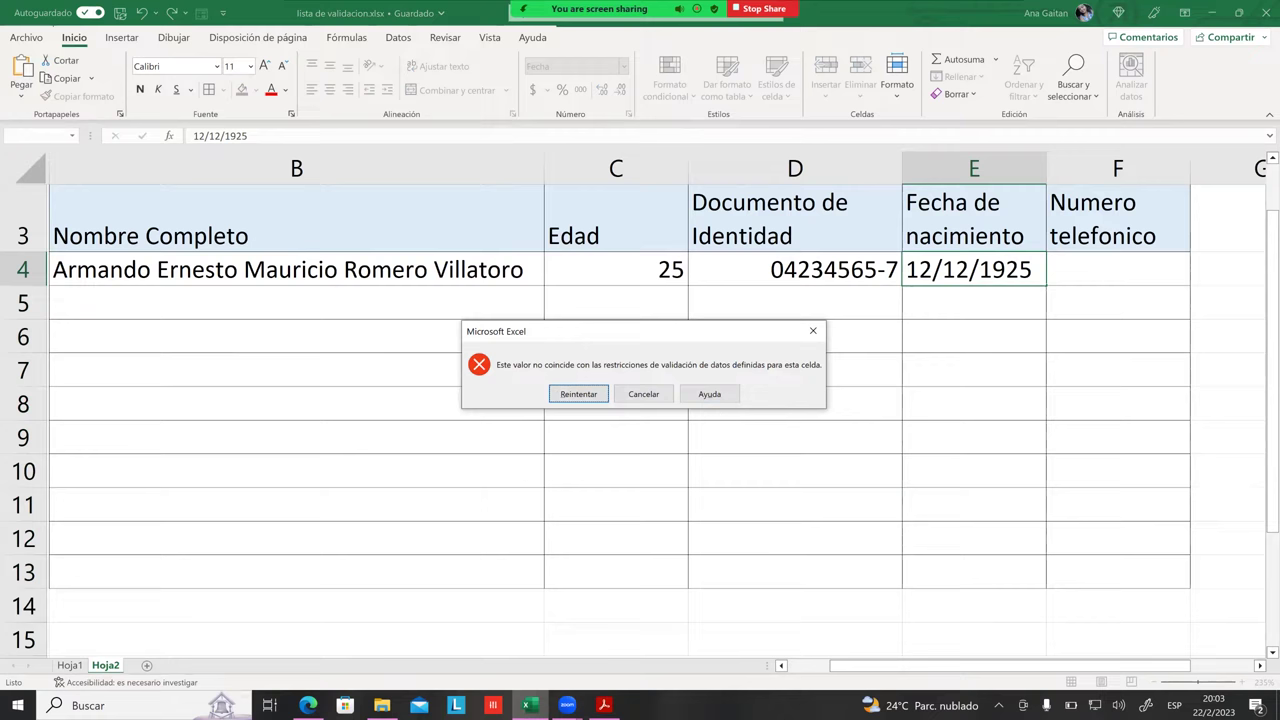
left_click(644, 394)
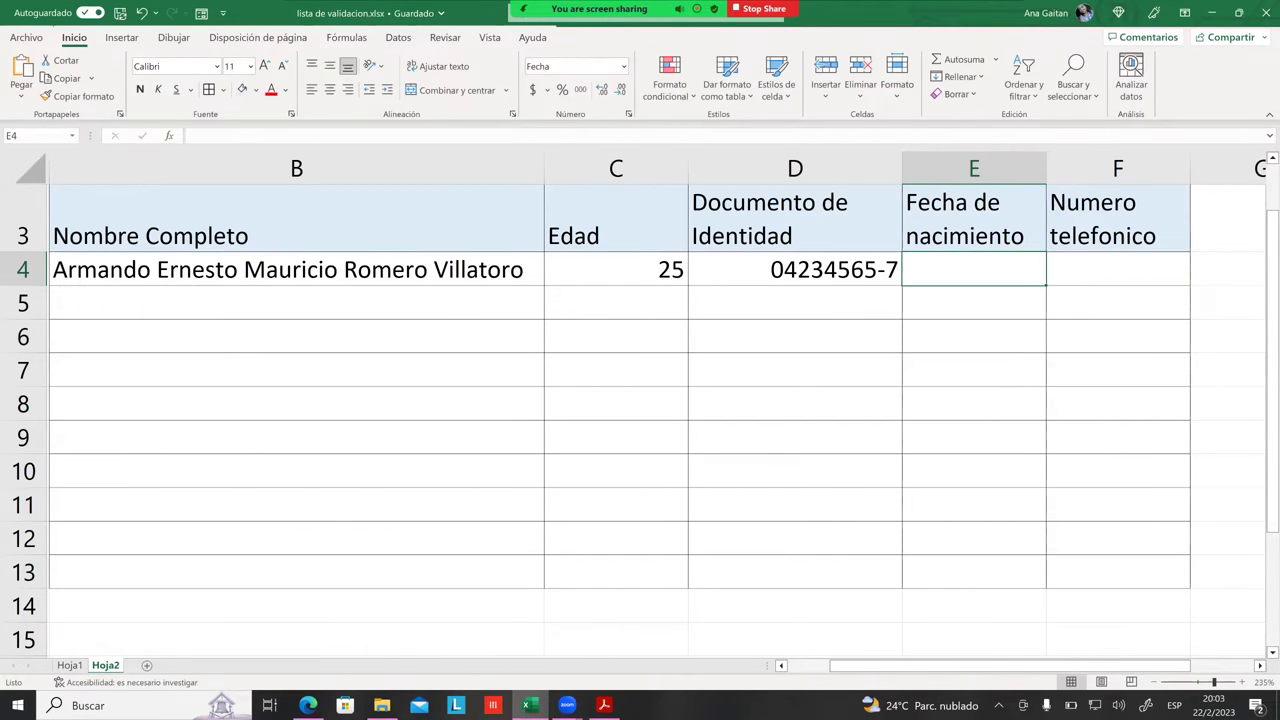
Step: Try 1/1/2023, cancel its rejection, then enter the valid date 1/2/2000
type("1/")
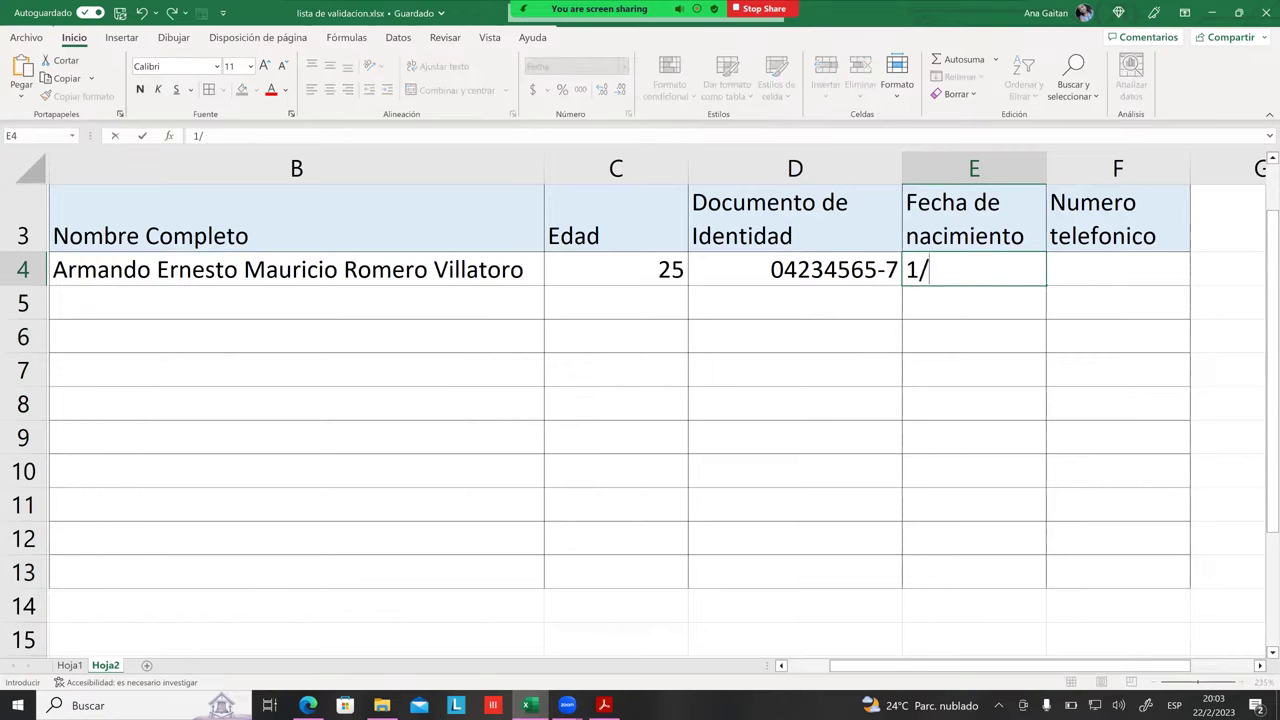
type("1/2023")
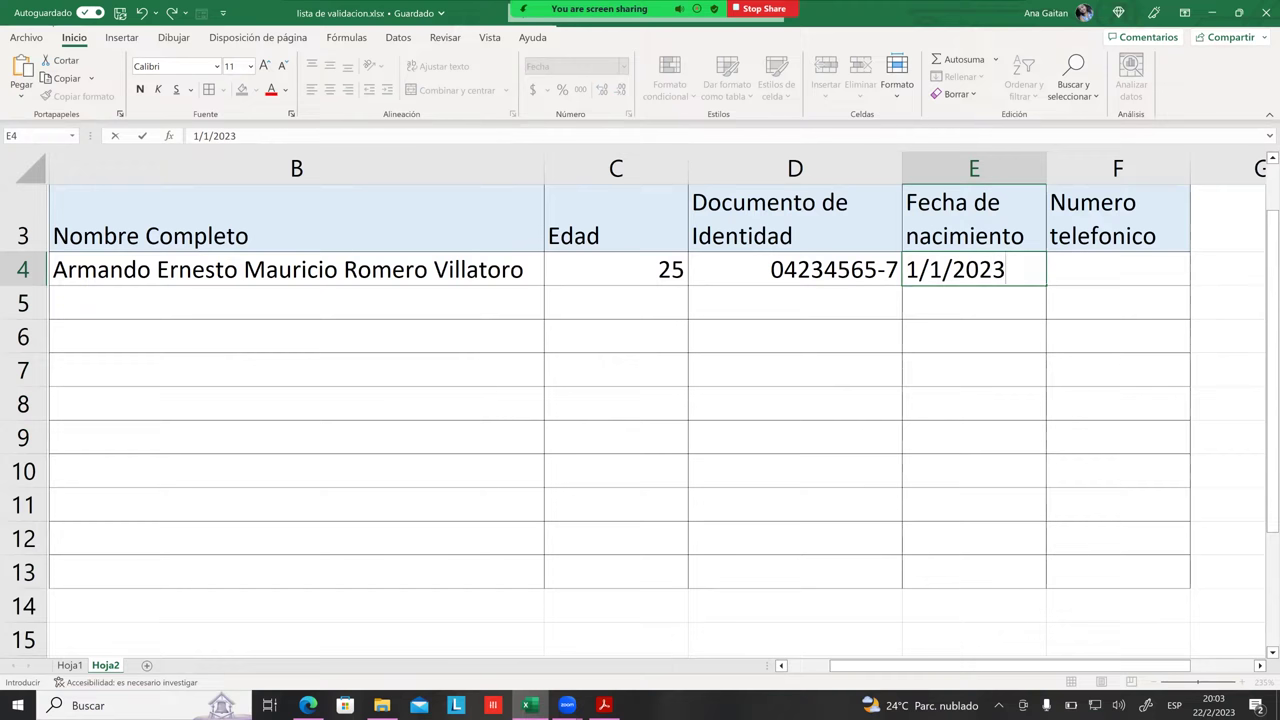
key("Return")
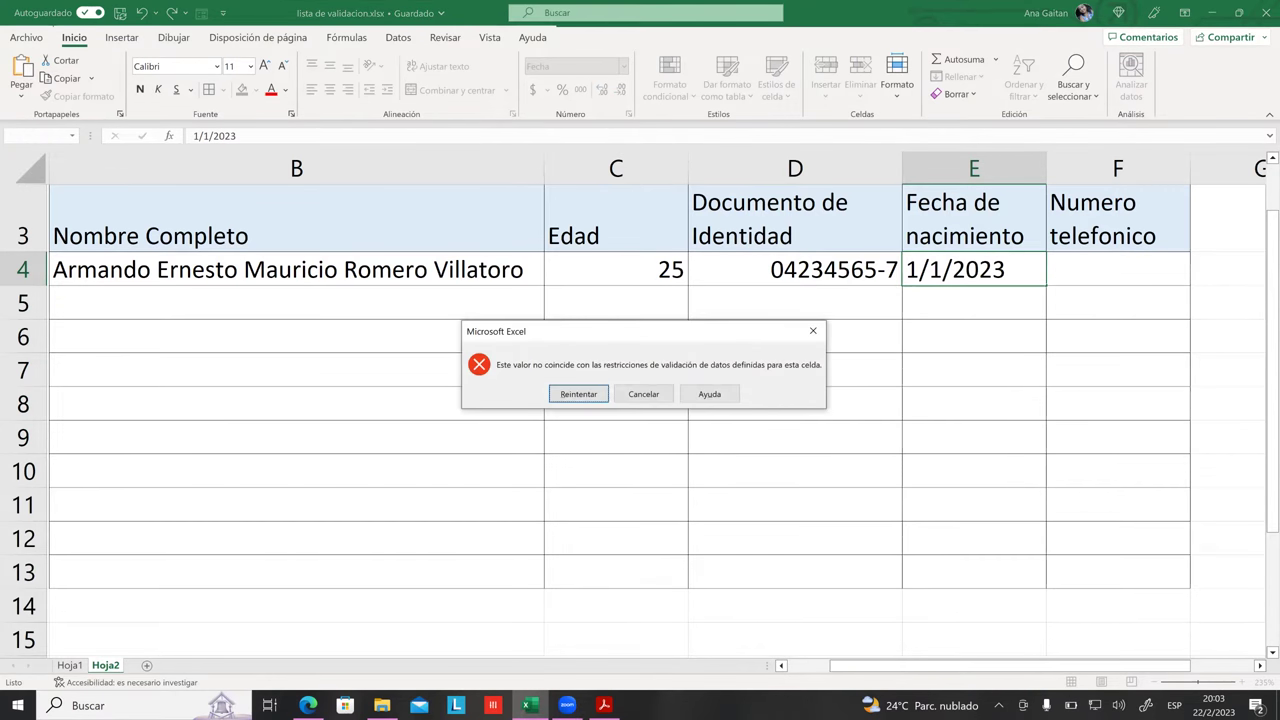
left_click(648, 396)
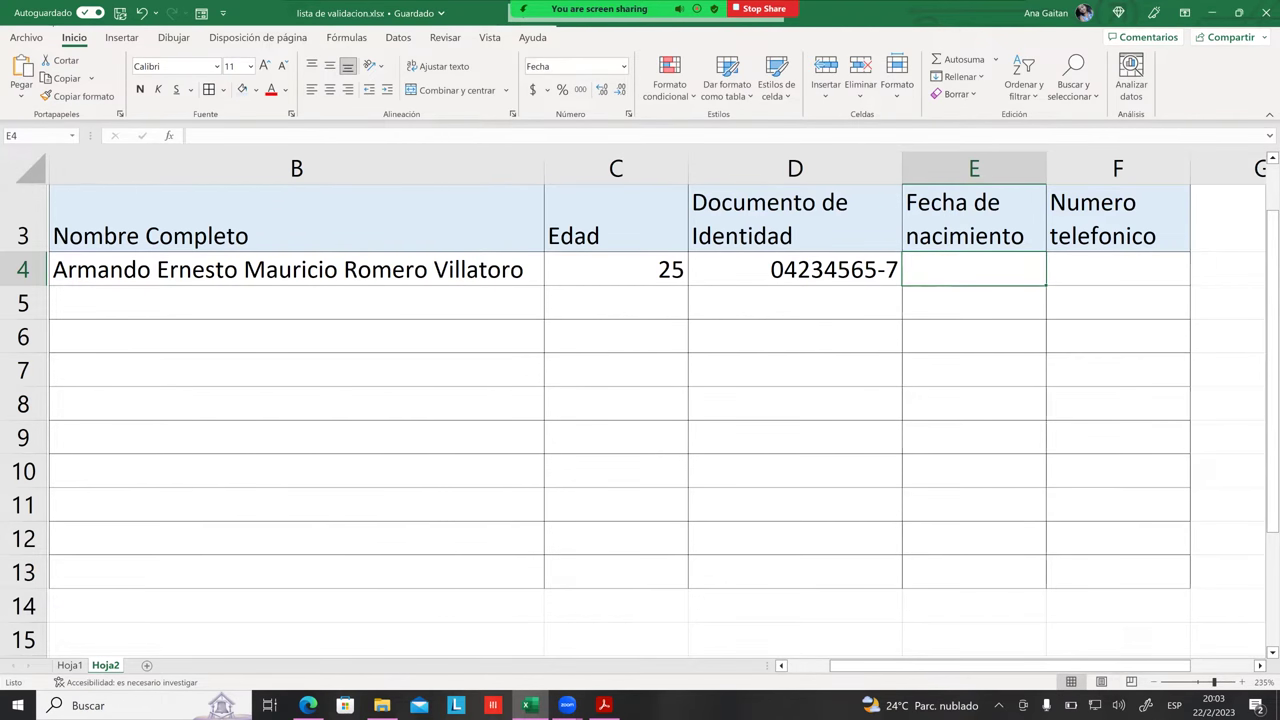
type("1")
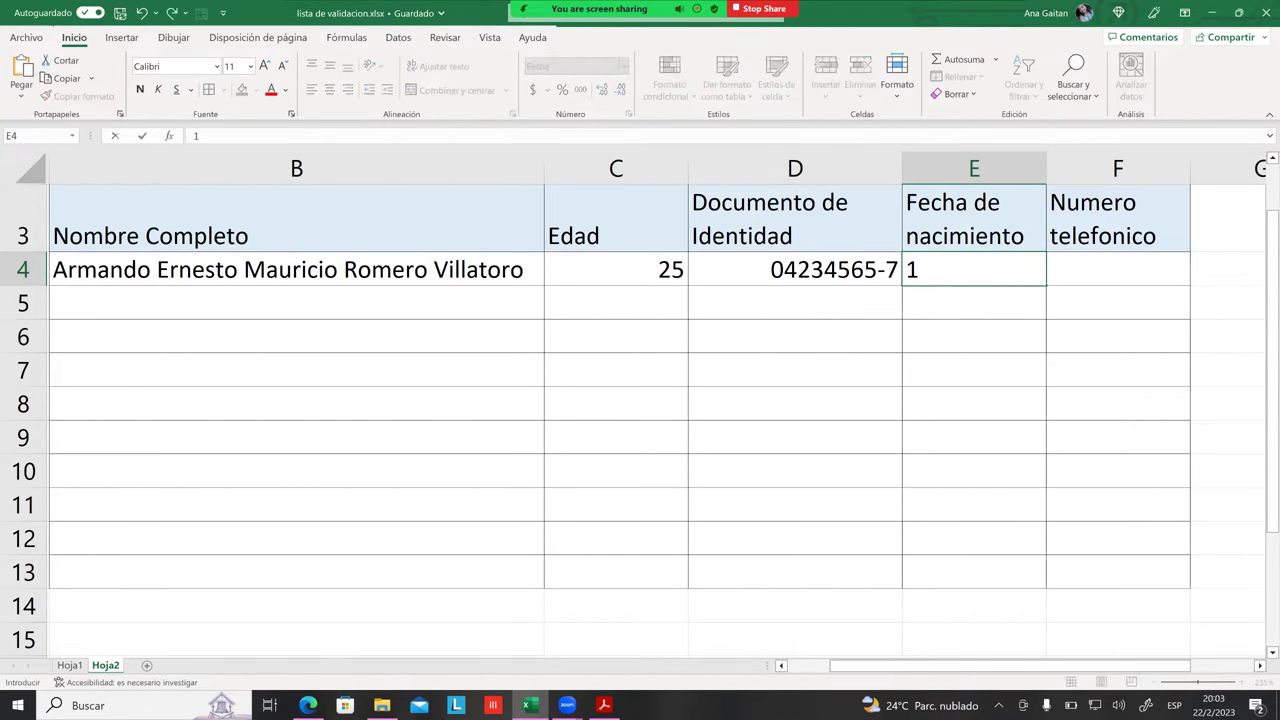
type("/2/2")
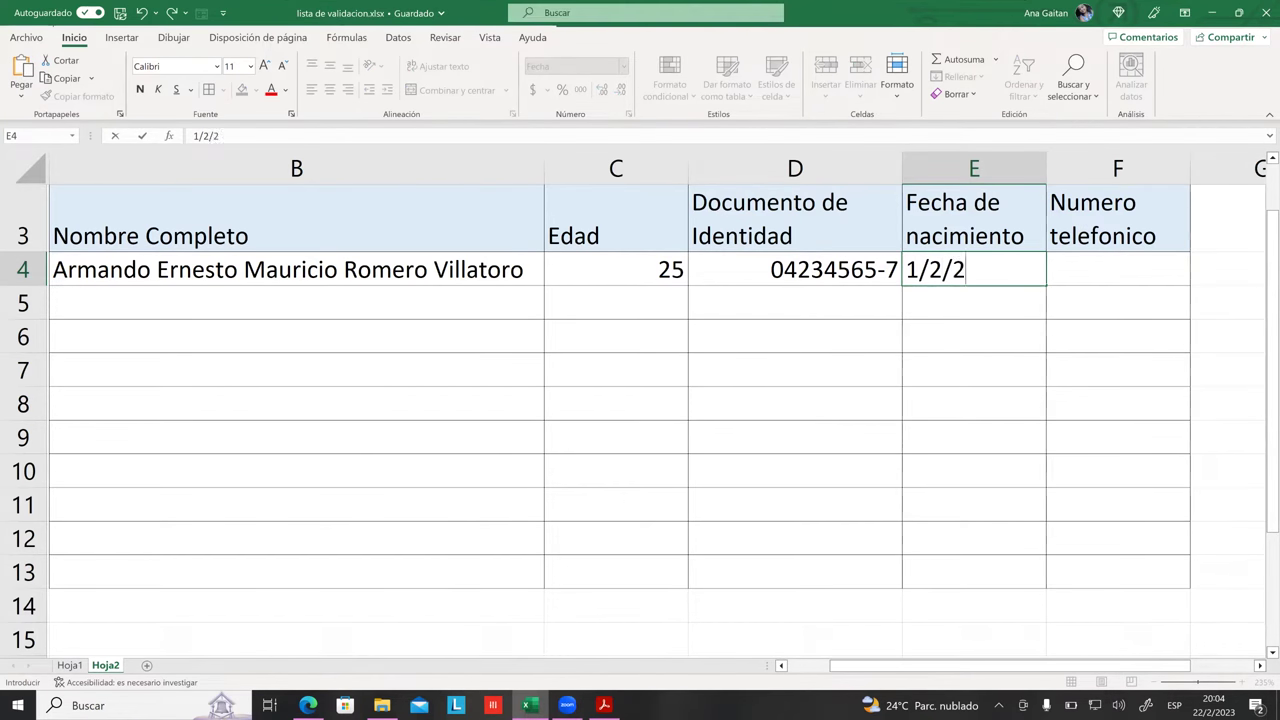
type("000")
key("Return")
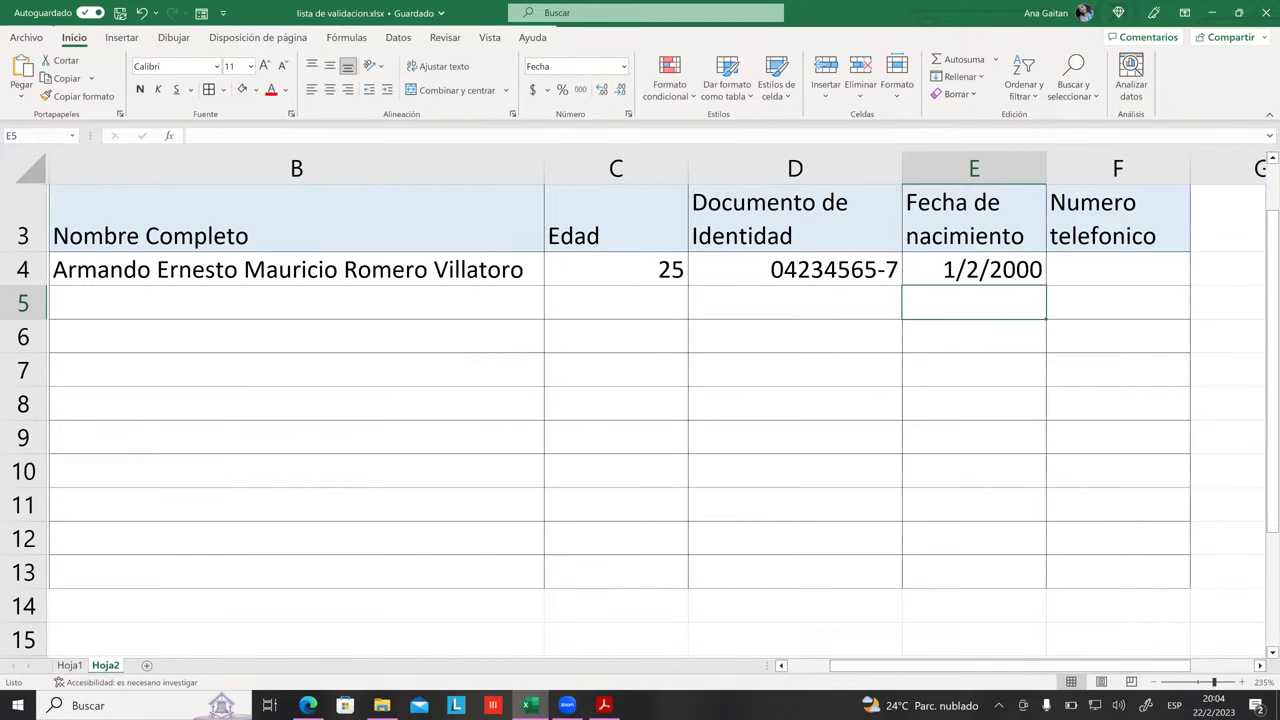
Step: Check the date in E4, then select the Numero telefonico header cell F3
left_click(974, 269)
left_click(974, 336)
left_click(974, 269)
left_click(974, 336)
left_click(974, 269)
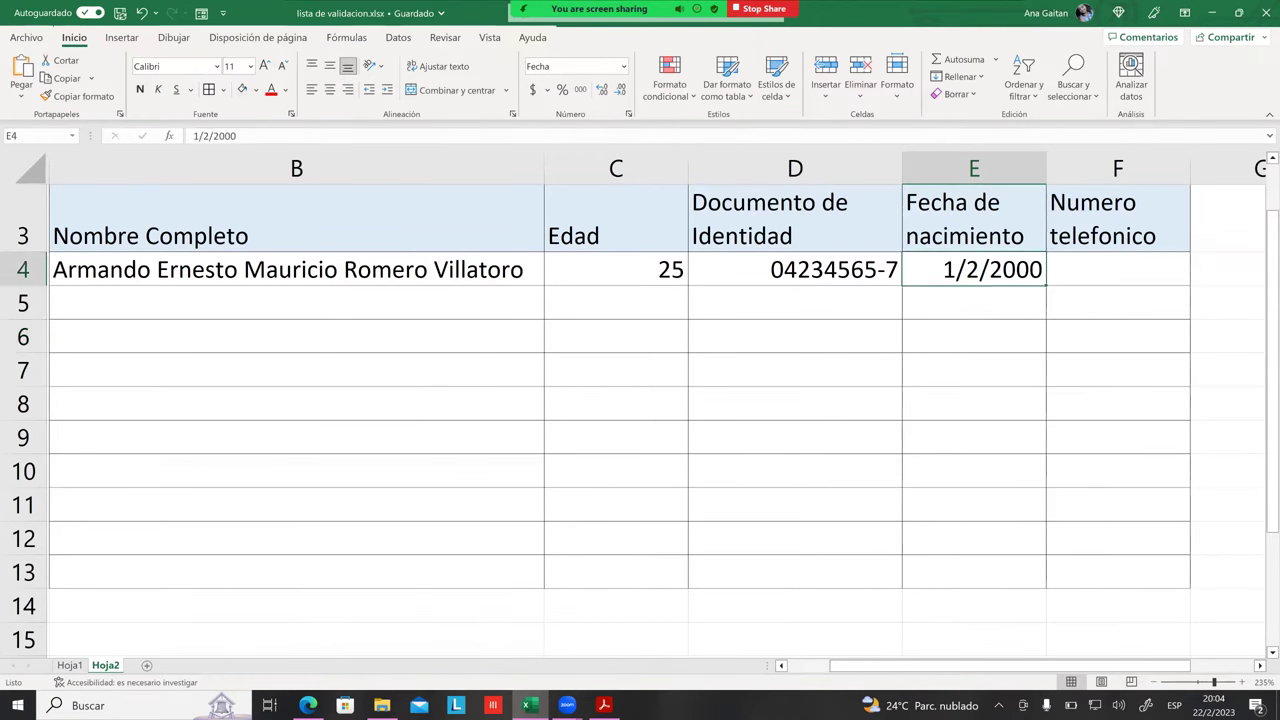
left_click(974, 470)
left_click(974, 269)
left_click(974, 303)
left_click(974, 269)
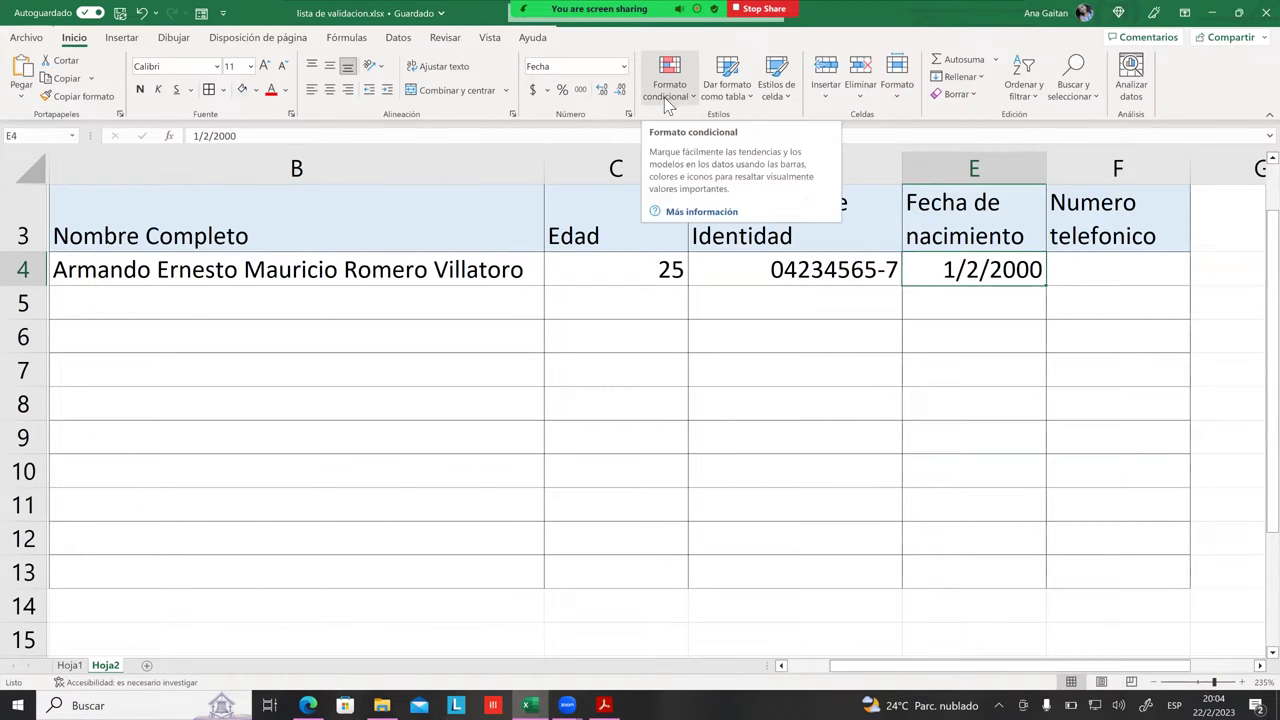
left_click(1118, 303)
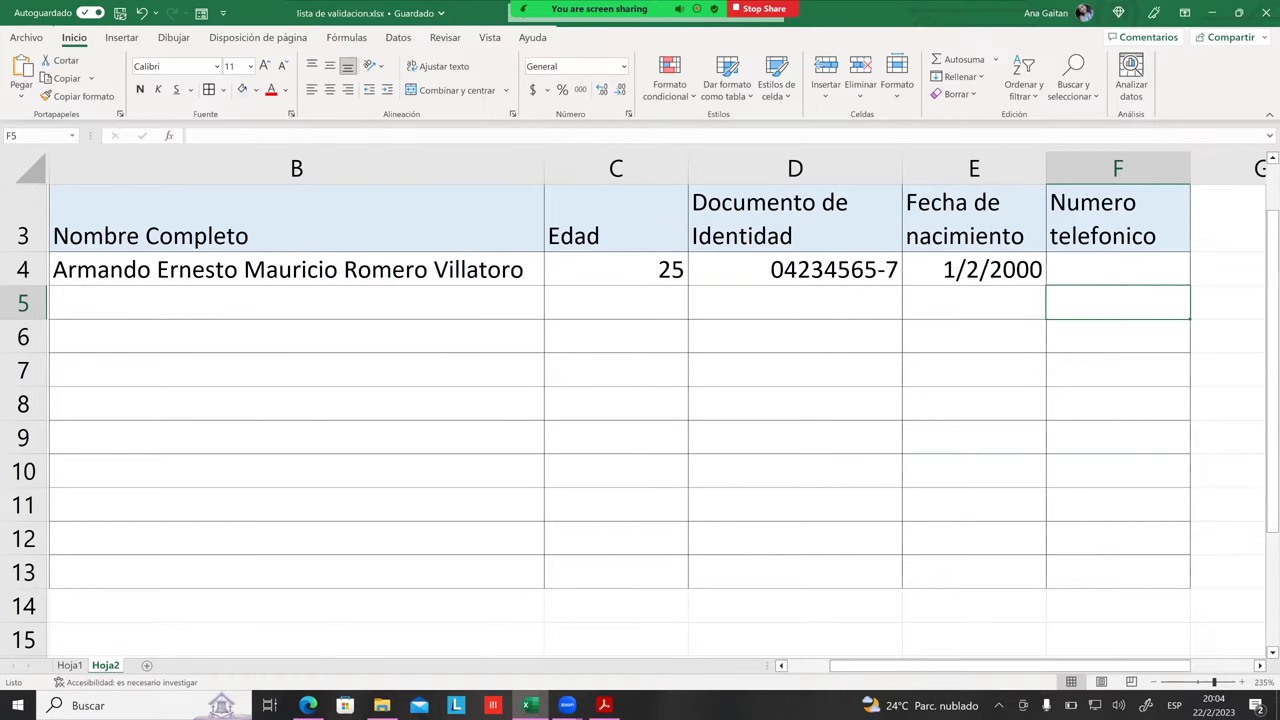
left_click(1118, 370)
left_click(1118, 218)
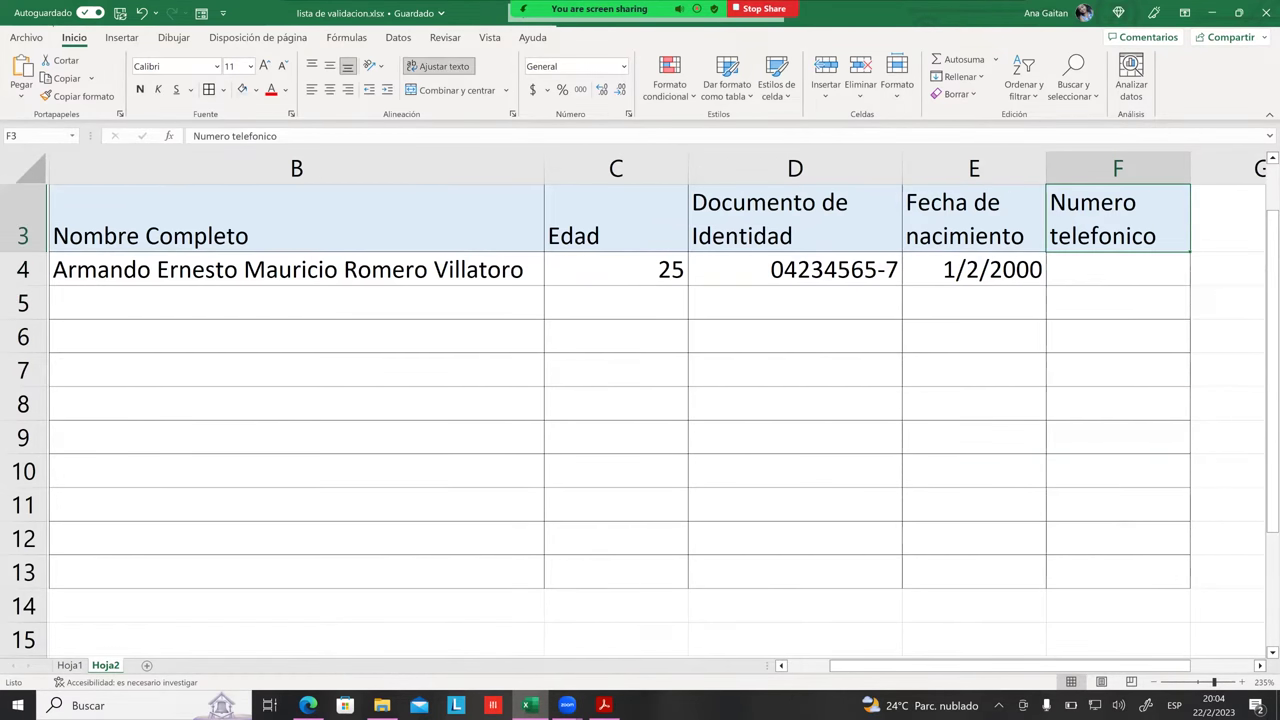
left_click(1260, 666)
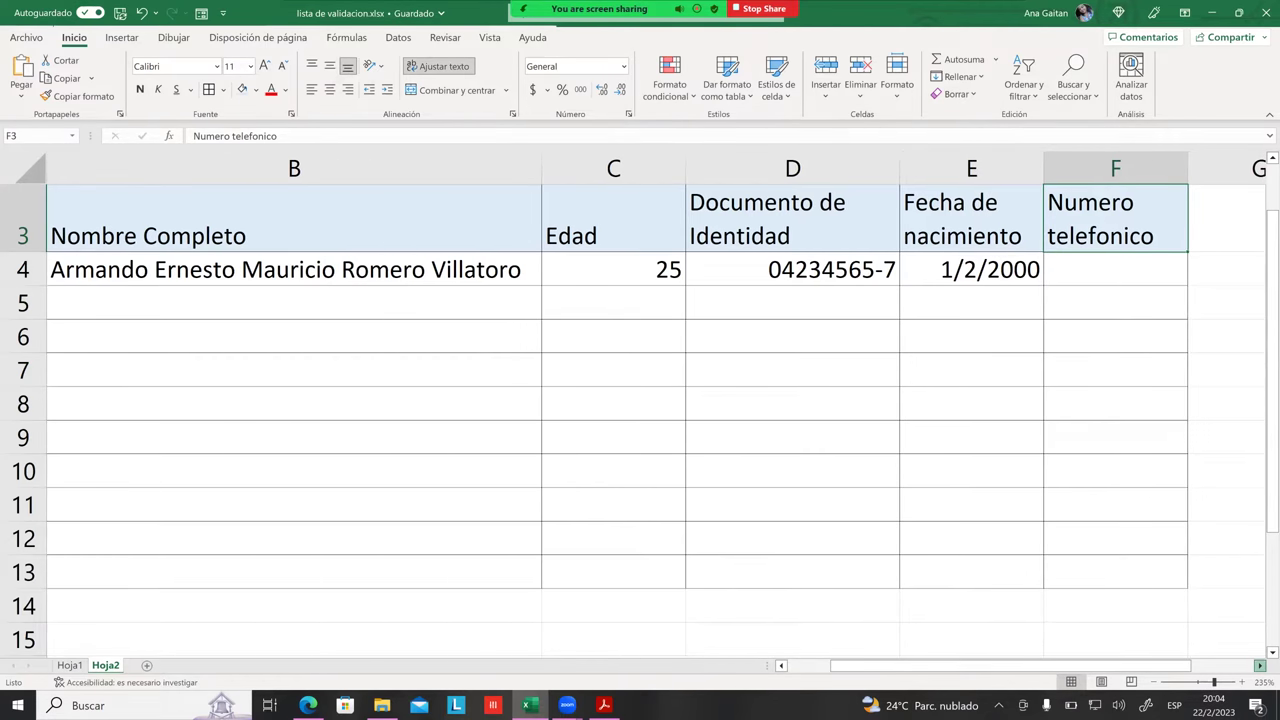
scroll(640, 400, "right", 3)
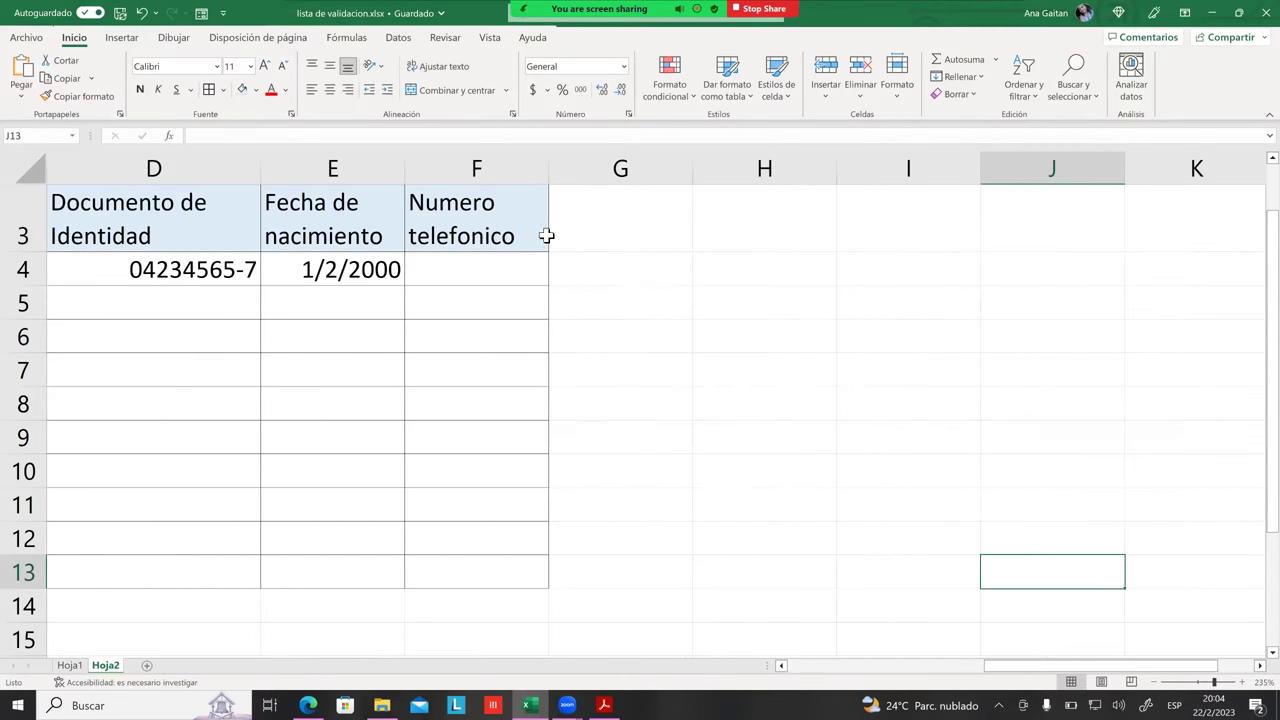
Step: Replace the header text with 'Estado Civil' in normal capitalization
key("BackSpace")
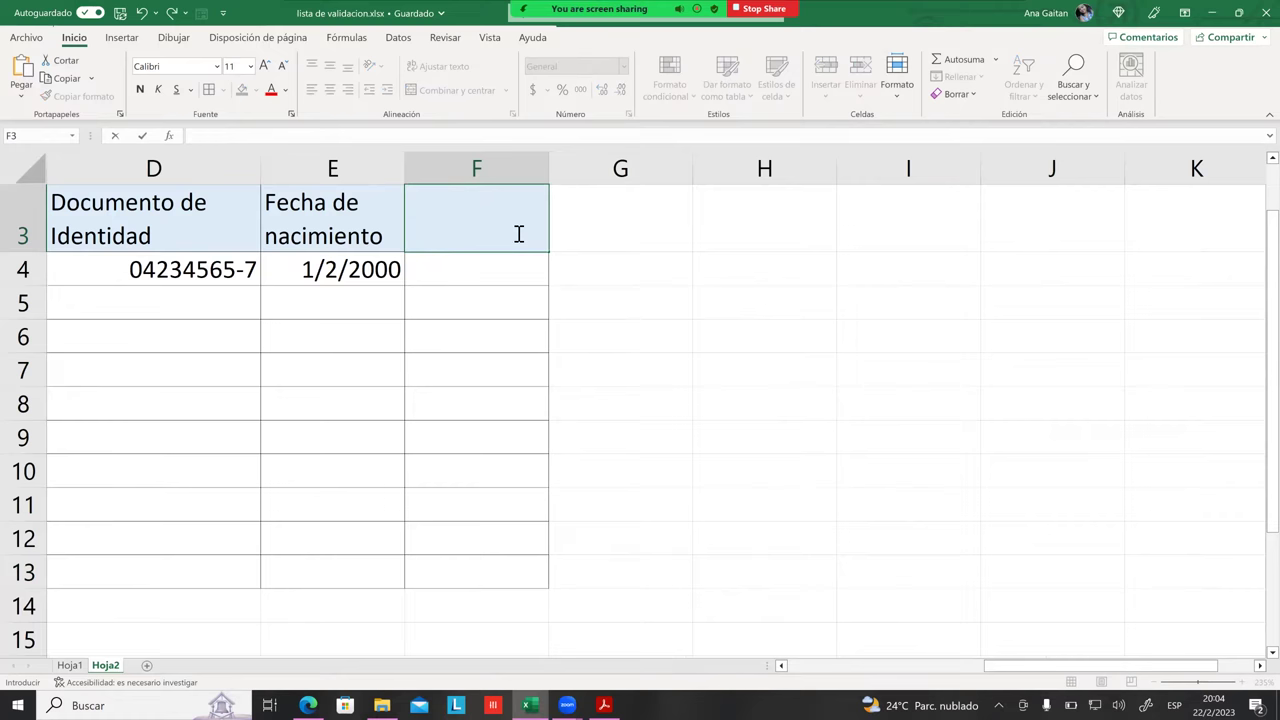
type("ESTA")
key("Caps_Lock")
key("BackSpace")
key("BackSpace")
key("BackSpace")
key("BackSpace")
type("Estado Civil")
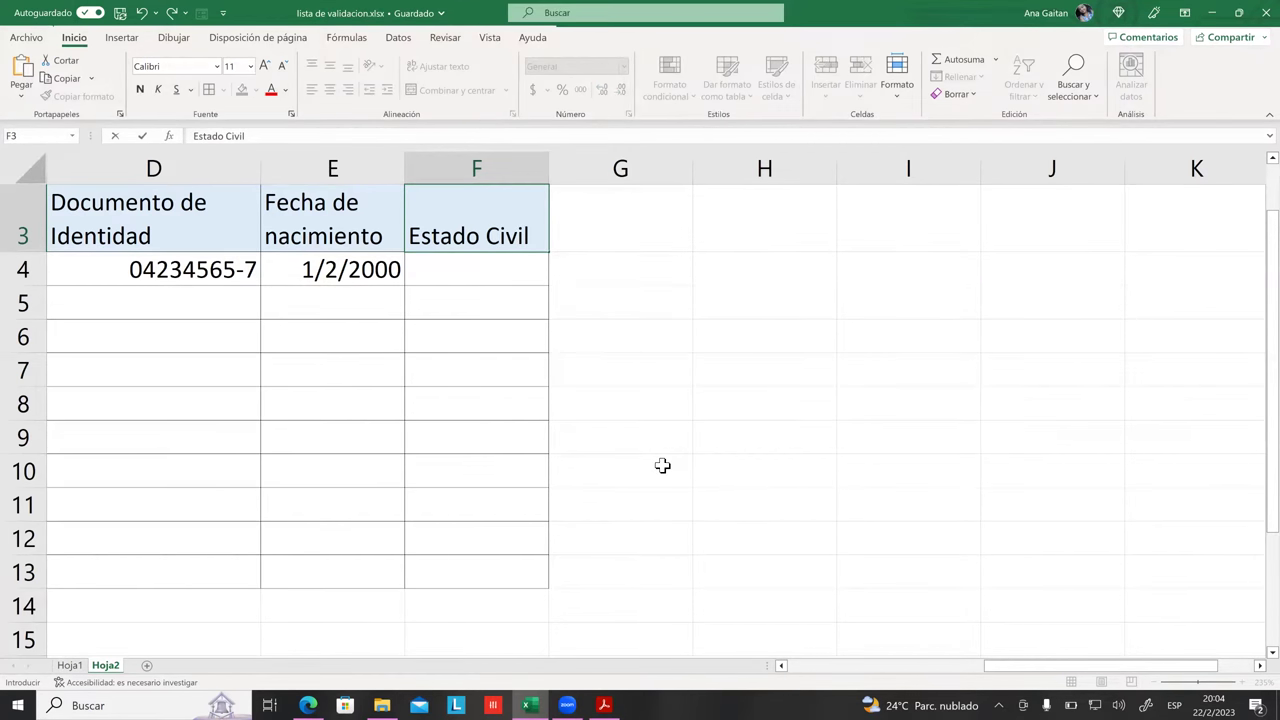
left_click(662, 465)
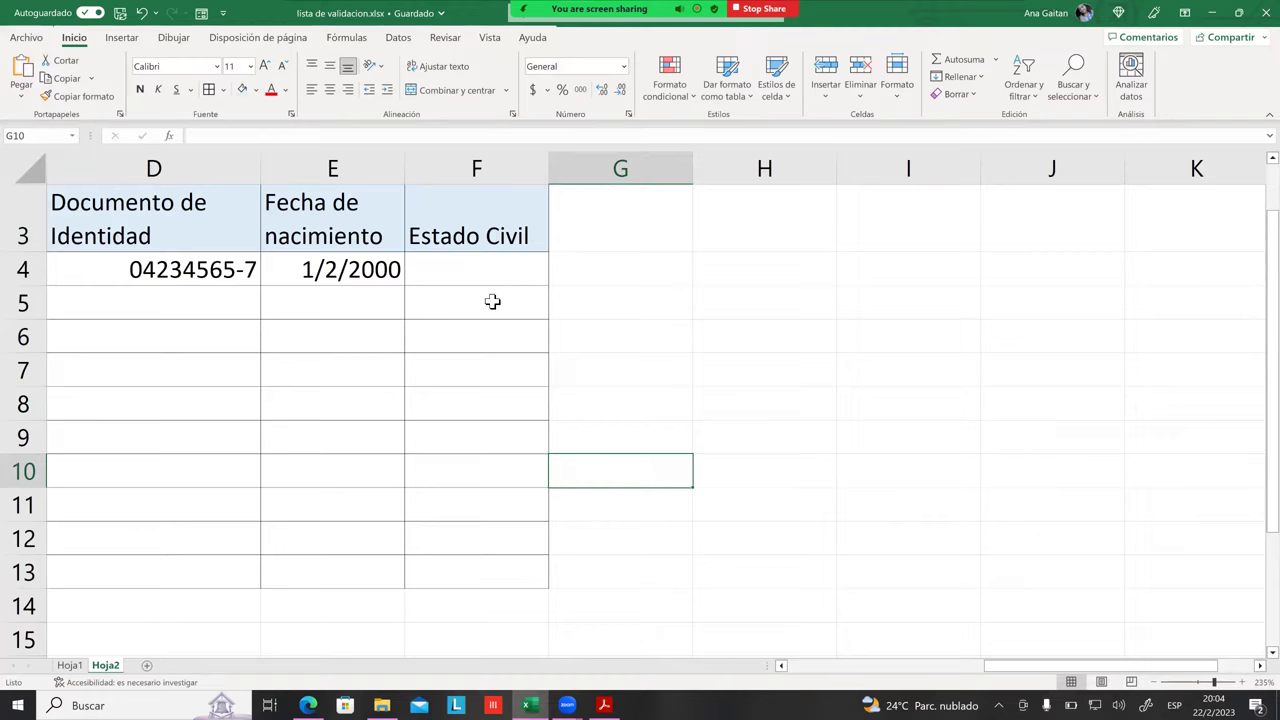
Step: Select the Estado Civil cells F4:F13 and set data validation to allow a List
left_click_drag(494, 262, 490, 572)
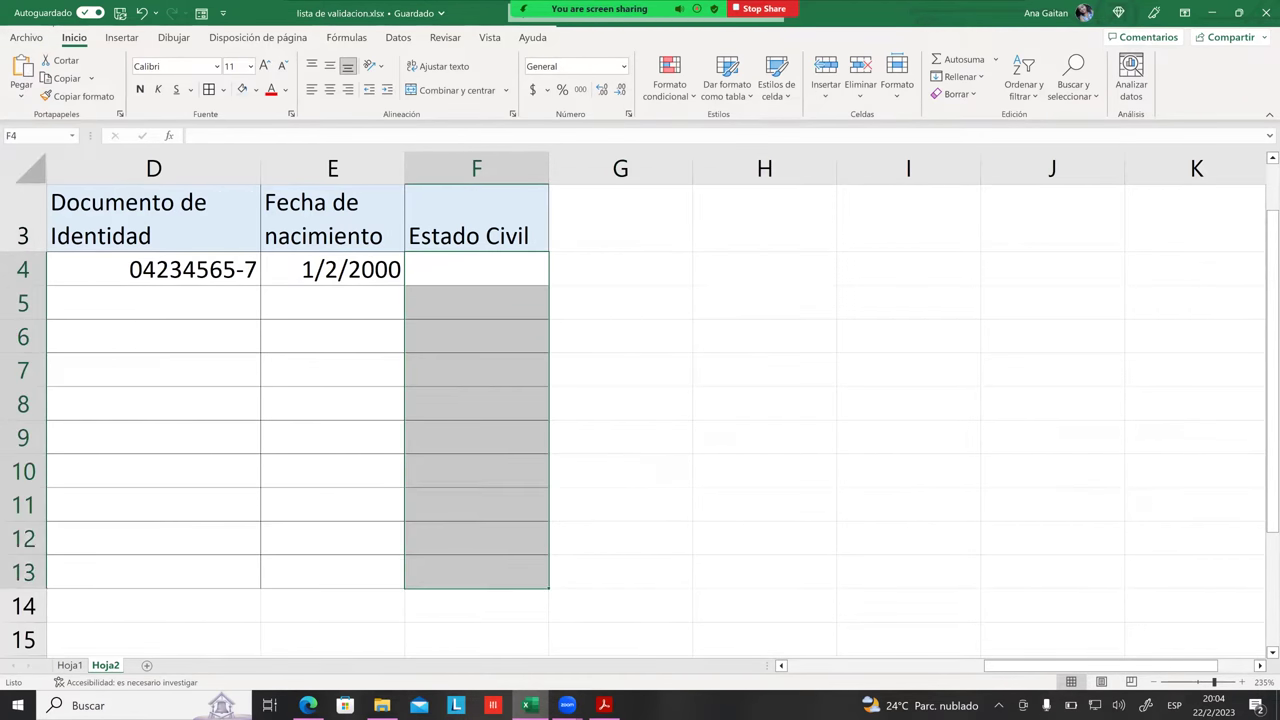
left_click(400, 40)
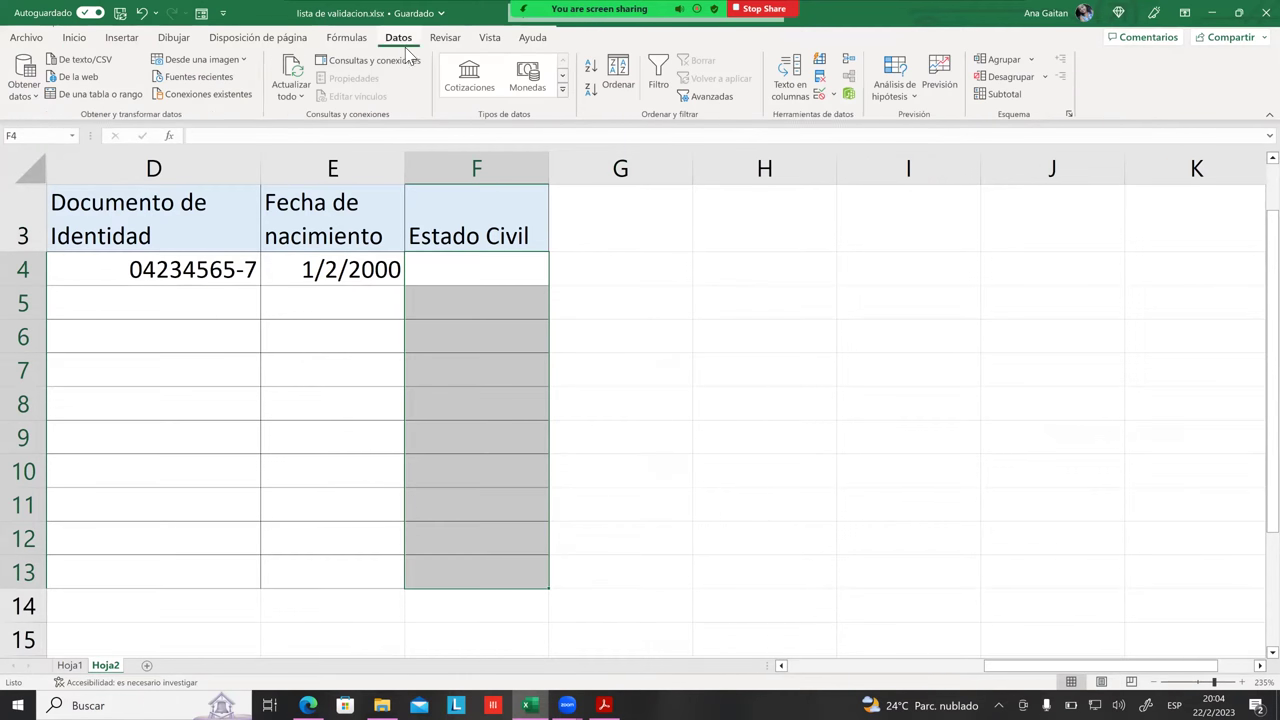
left_click(819, 96)
left_click_drag(481, 113, 891, 169)
left_click(757, 245)
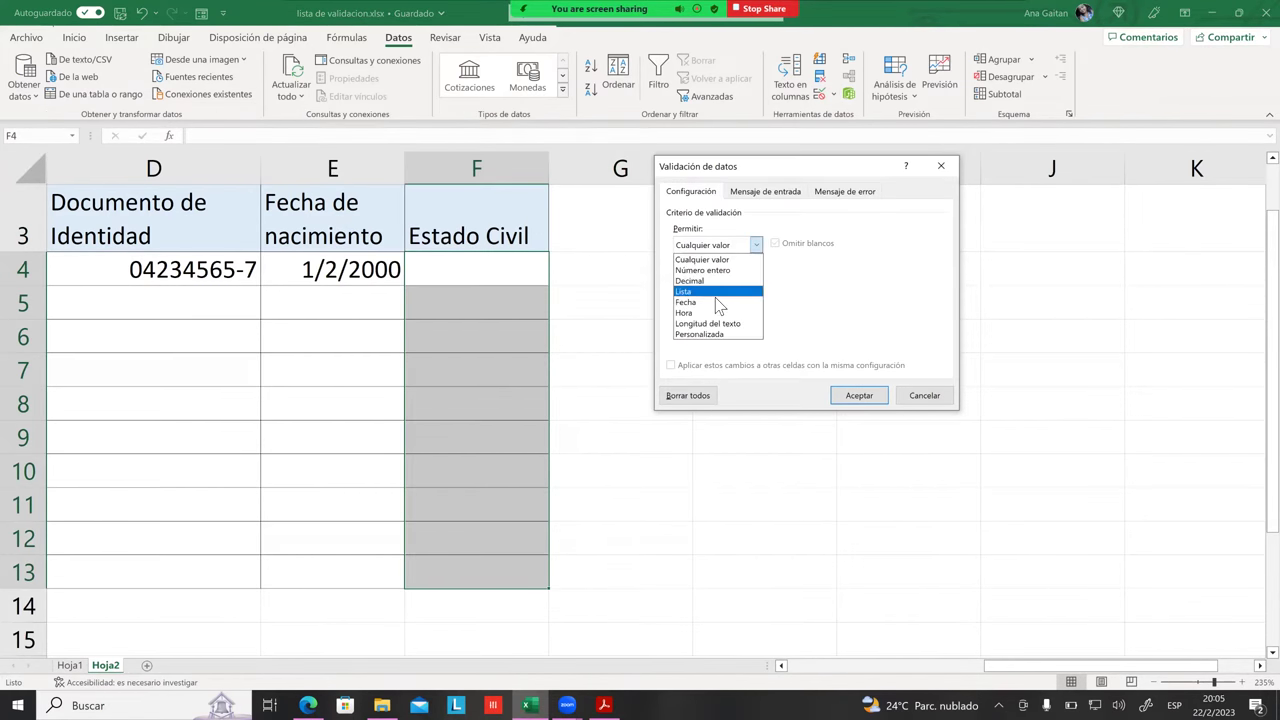
left_click(715, 297)
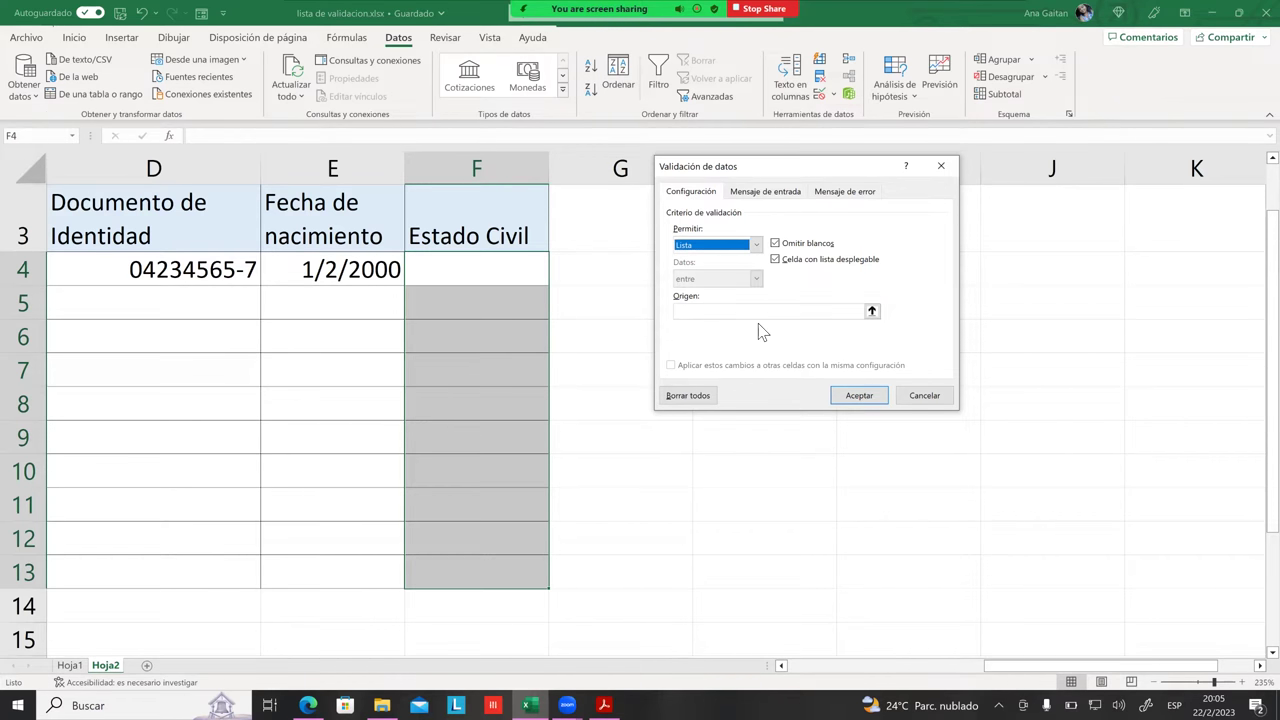
Step: Enter the source Soltero/a;Casado/a;Acompañado/a;Divorciado/a;Viudo/a and confirm the rule
left_click(744, 316)
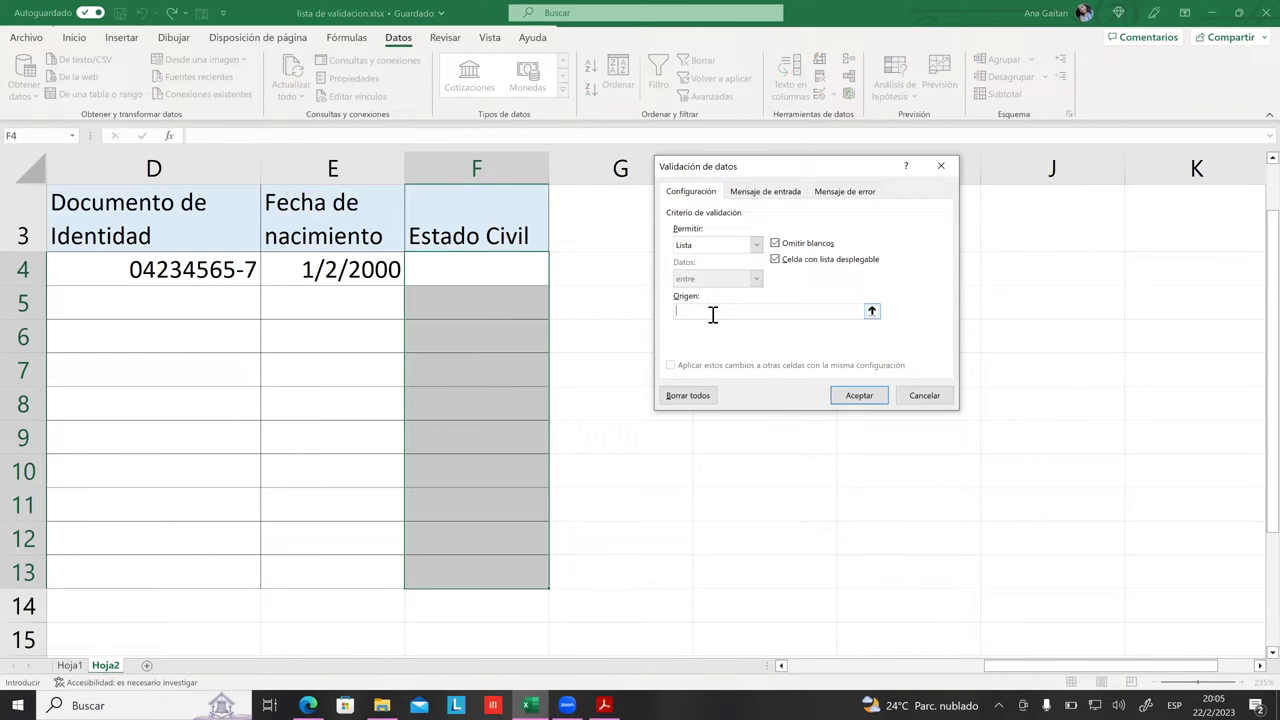
type("Solterpo/a")
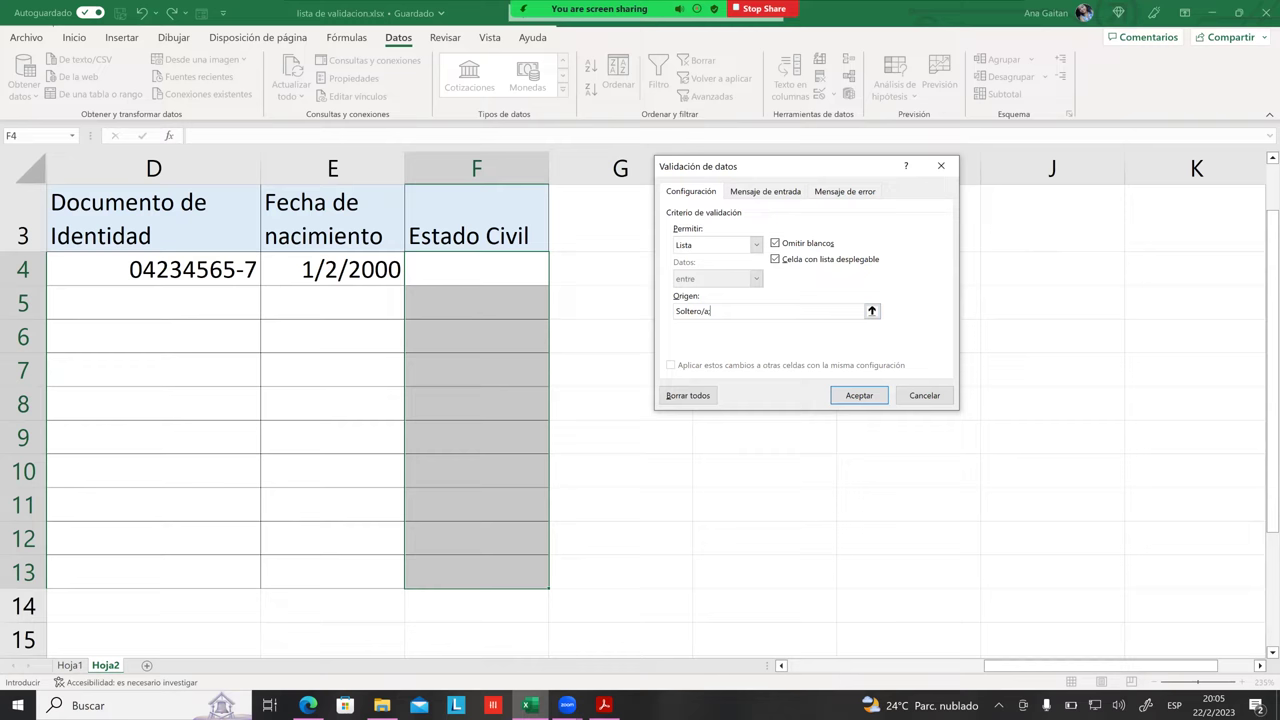
type("c")
type("Ca")
type("sado/a;")
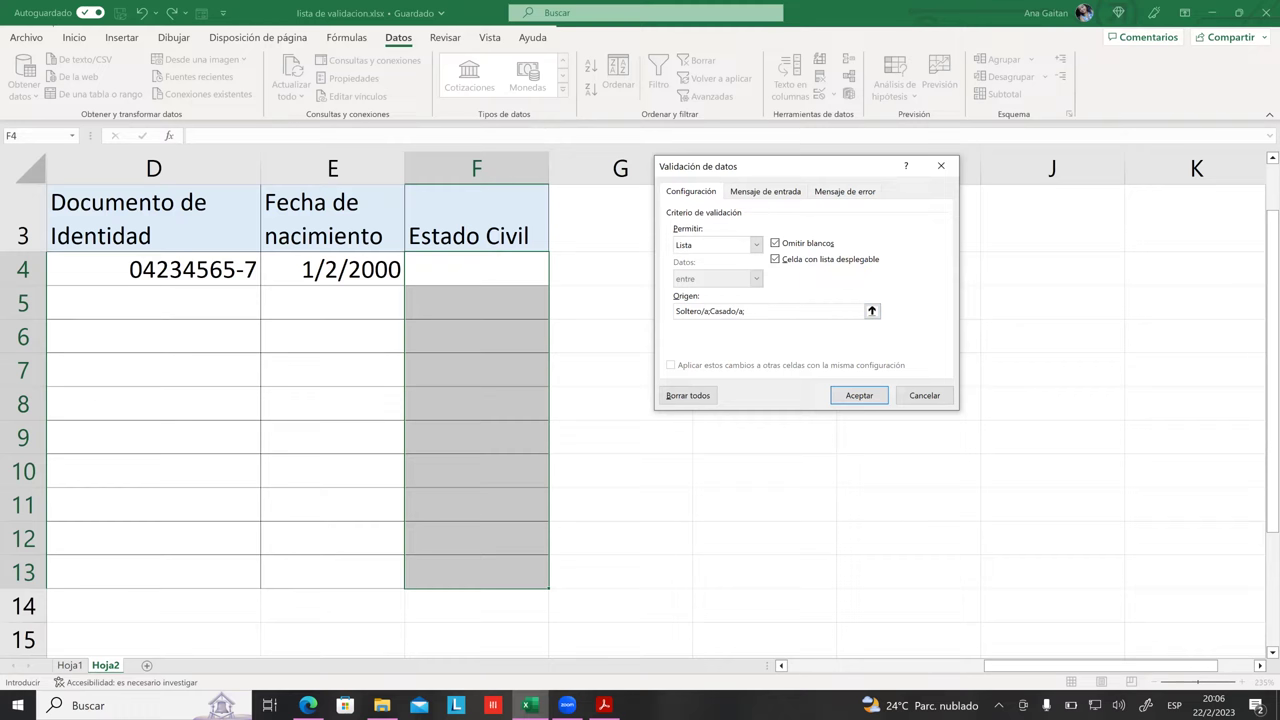
type("Acompañado/a;Divorc")
type("iado/a;Viudo/a")
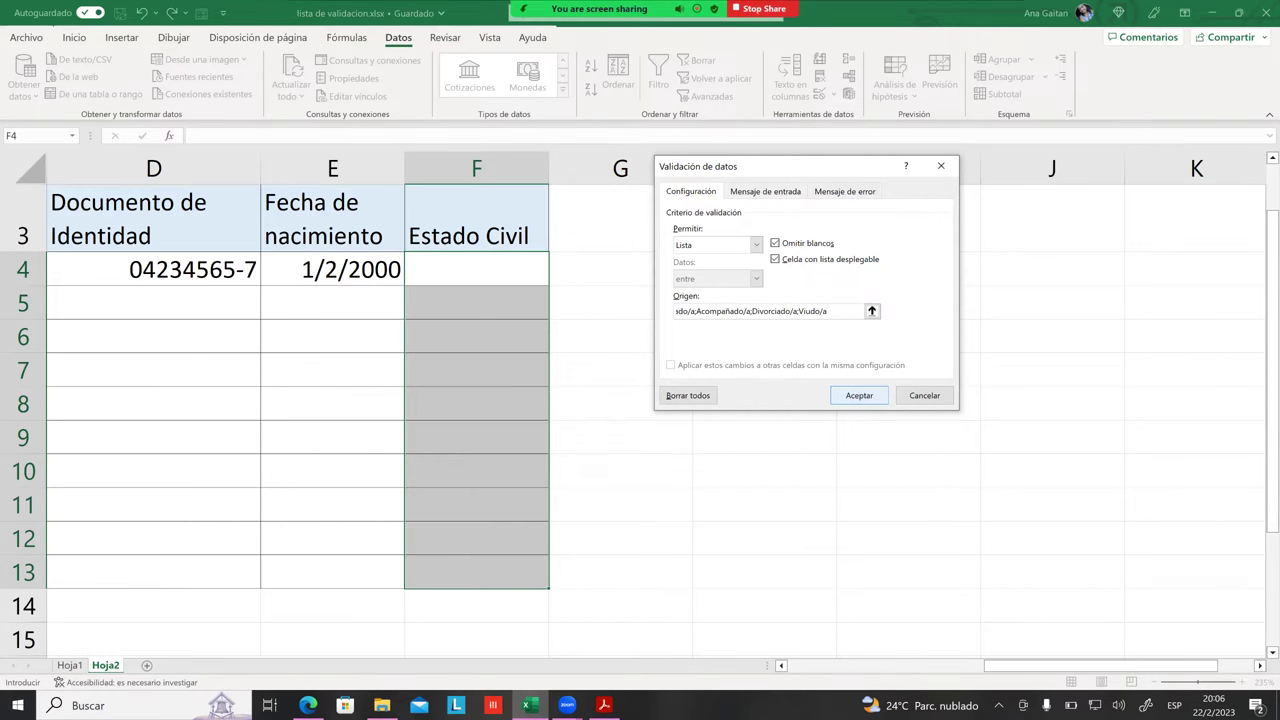
left_click(859, 395)
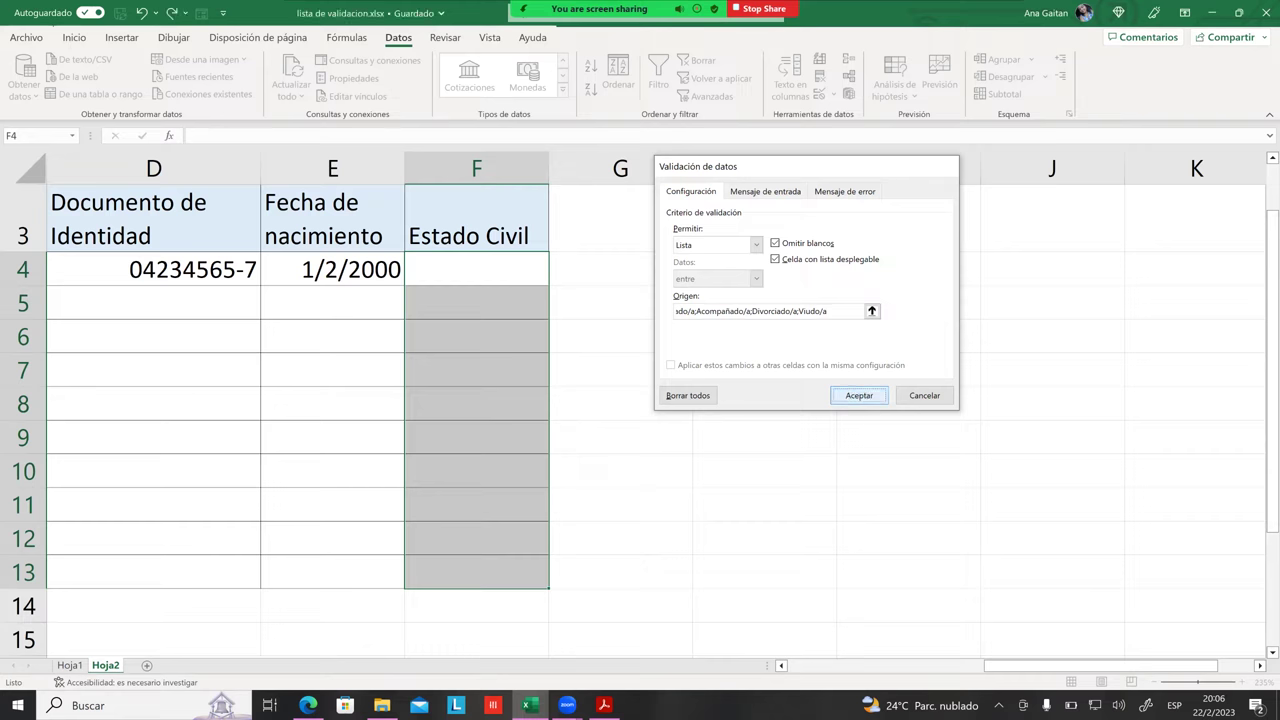
Step: Pick Divorciado/a for F4 and Casado/a for F5 from the dropdown
left_click(471, 250)
left_click(478, 266)
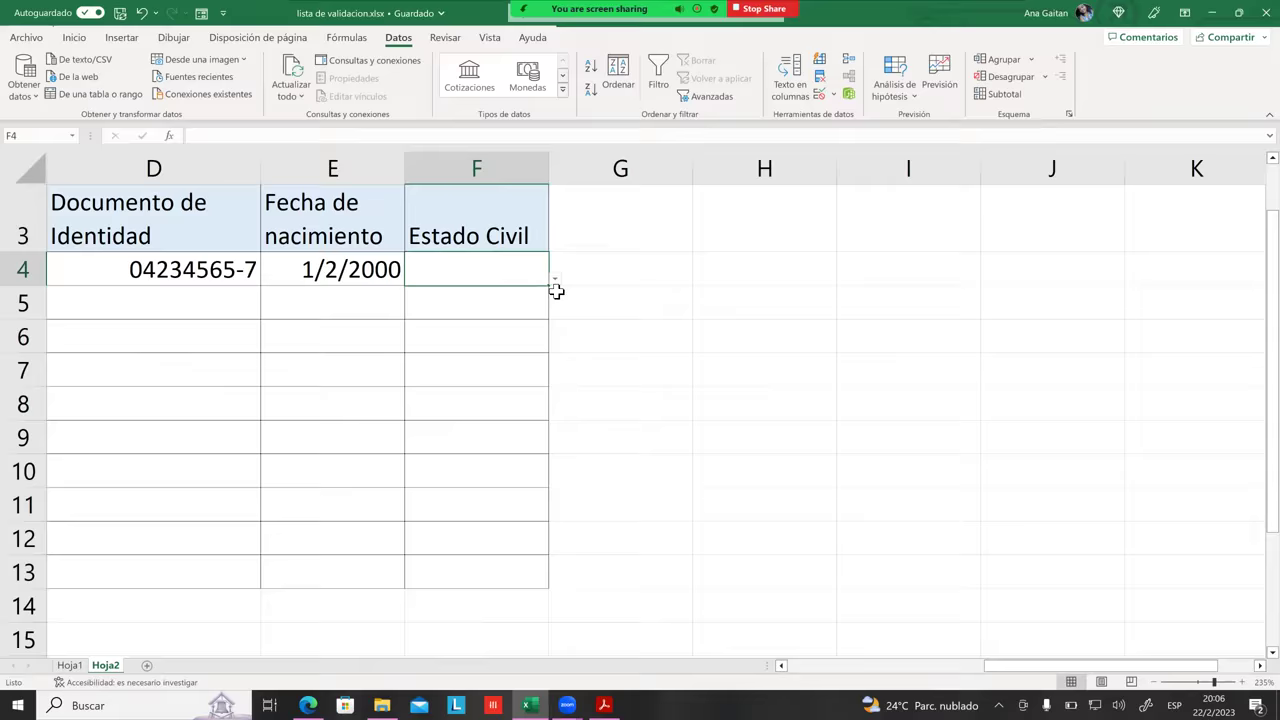
scroll(556, 290, "up", 1)
scroll(908, 645, "right", 2)
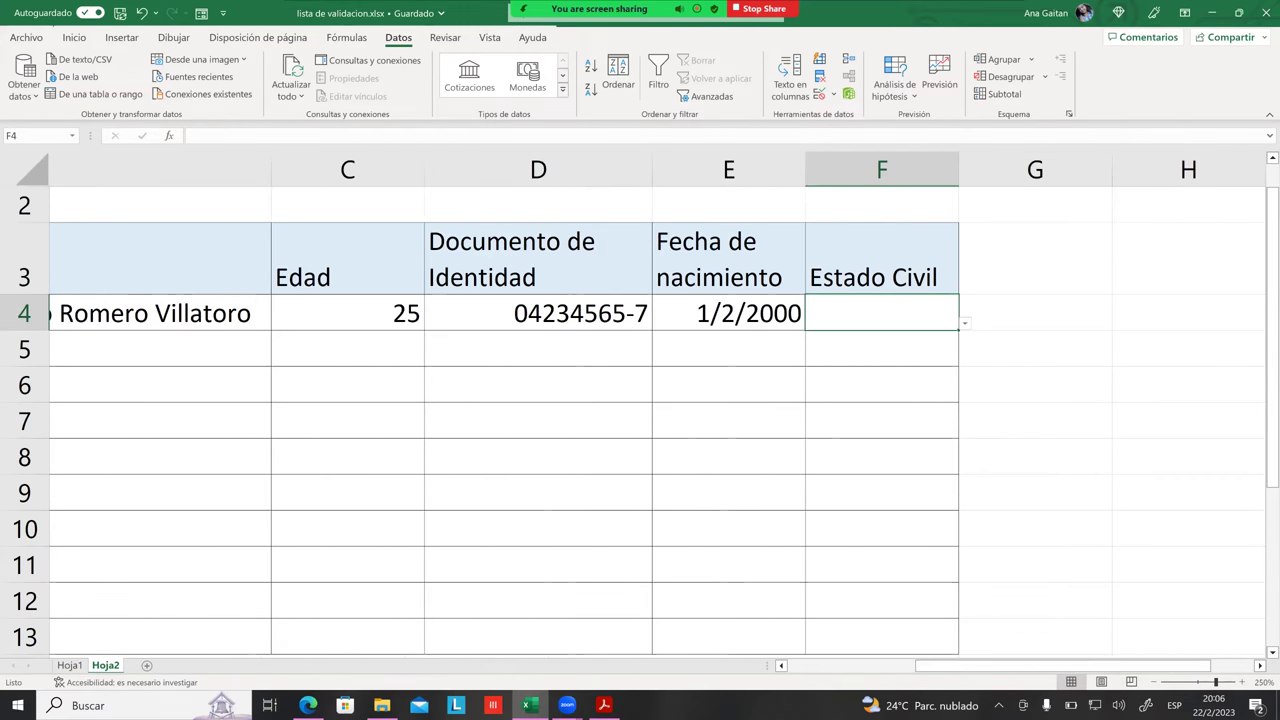
key("alt+Down")
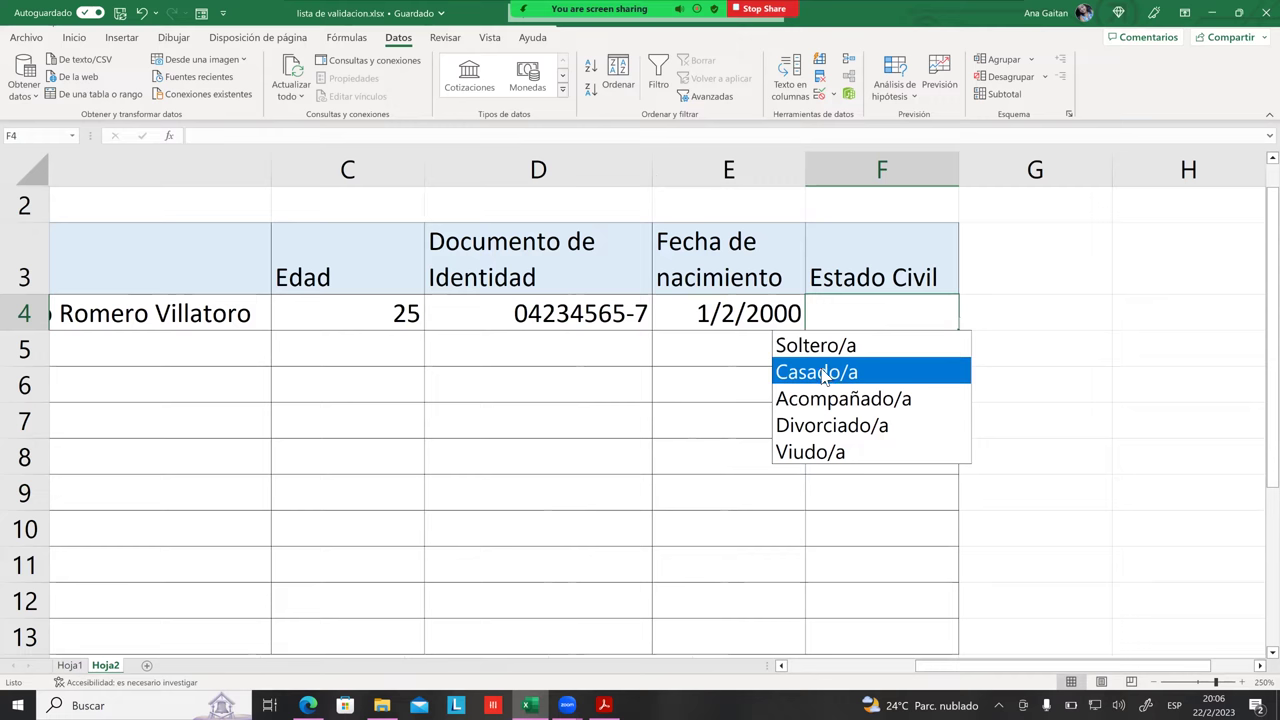
left_click(820, 425)
key("Down")
key("Down")
left_click(881, 349)
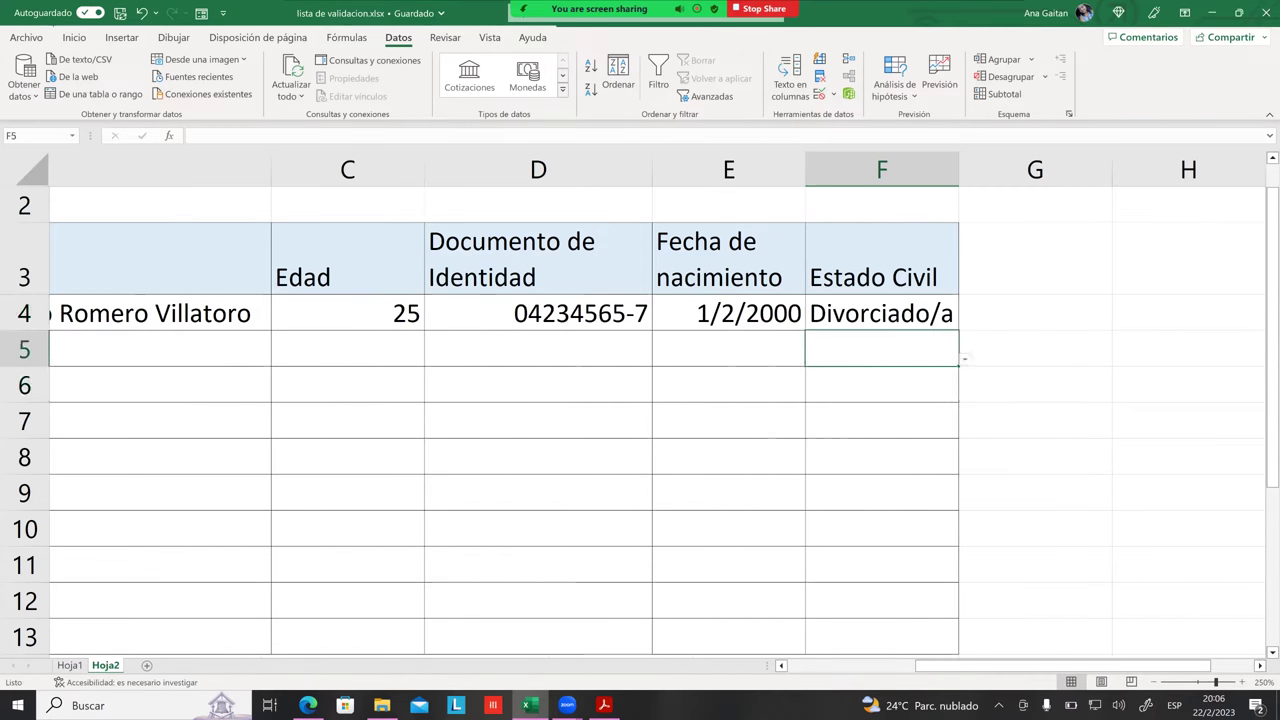
key("alt+Down")
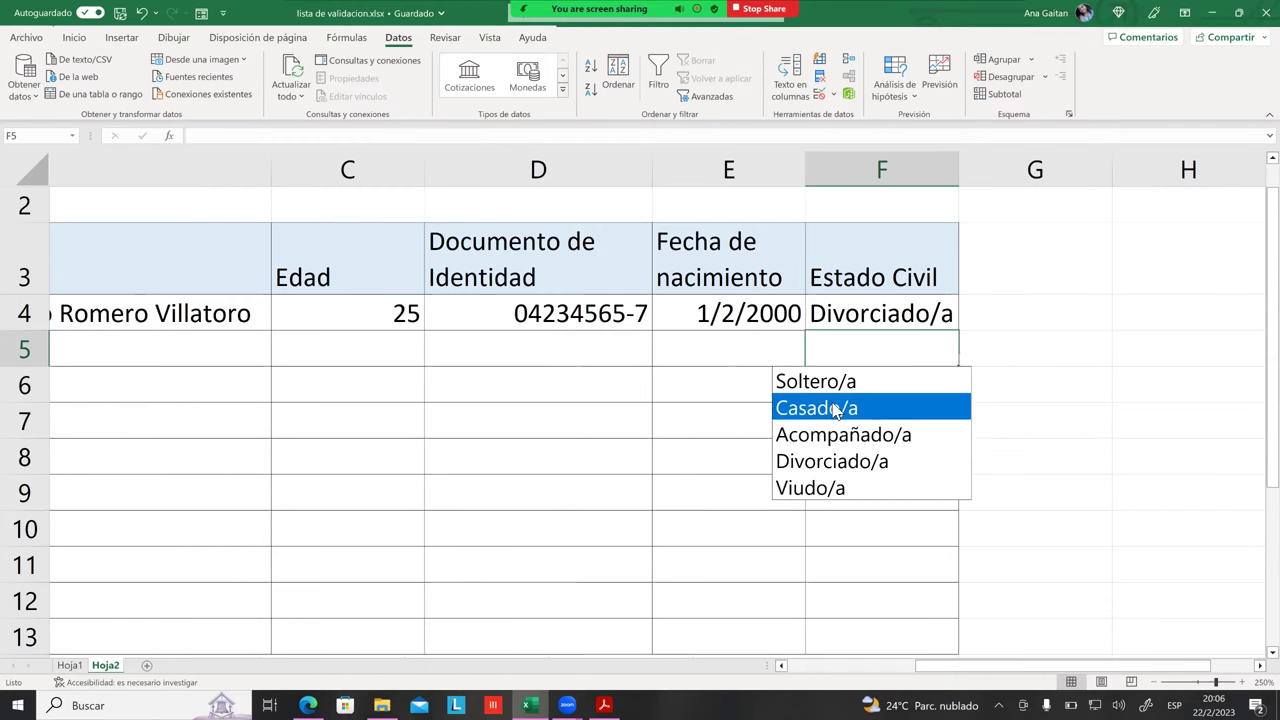
left_click(830, 406)
Step: Pick Divorciado/a for F6, Viudo/a for F7 and Acompañado/a for F8
key("Down")
key("alt+Down")
key("Down")
key("Return")
key("Down")
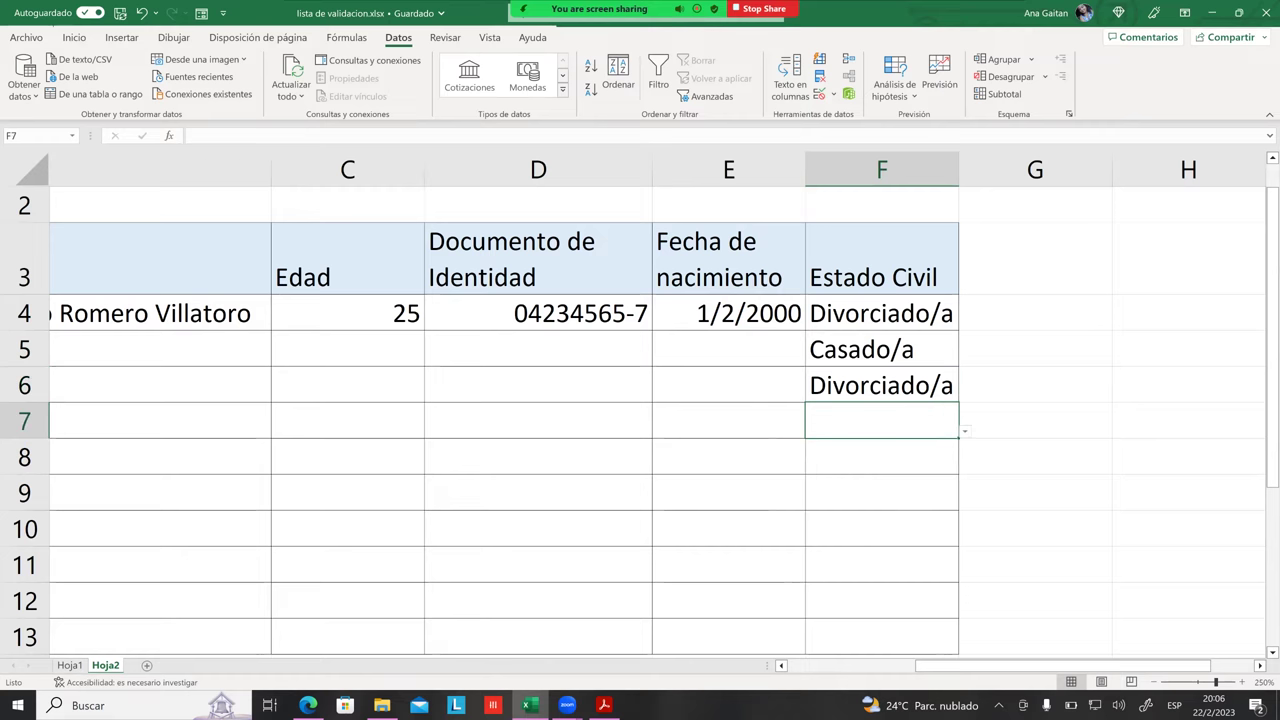
key("alt+Down")
key("Down")
key("Return")
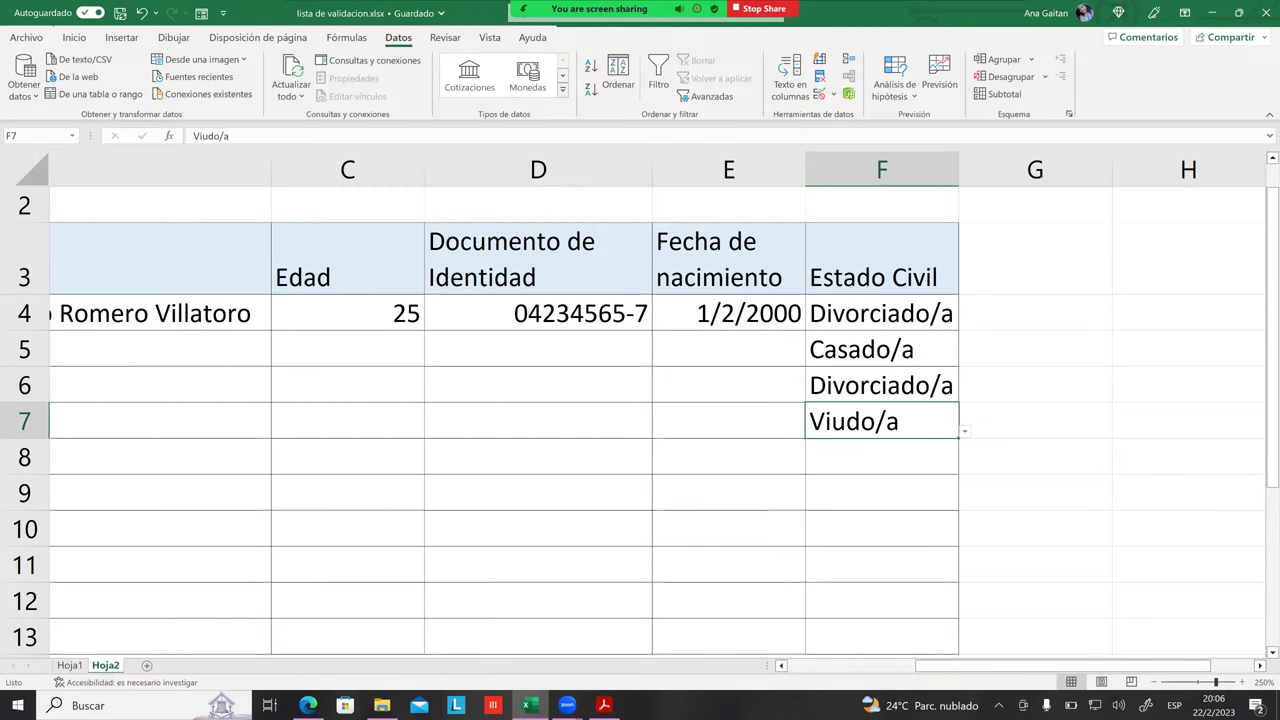
key("Down")
key("alt+Down")
key("Down")
key("Down")
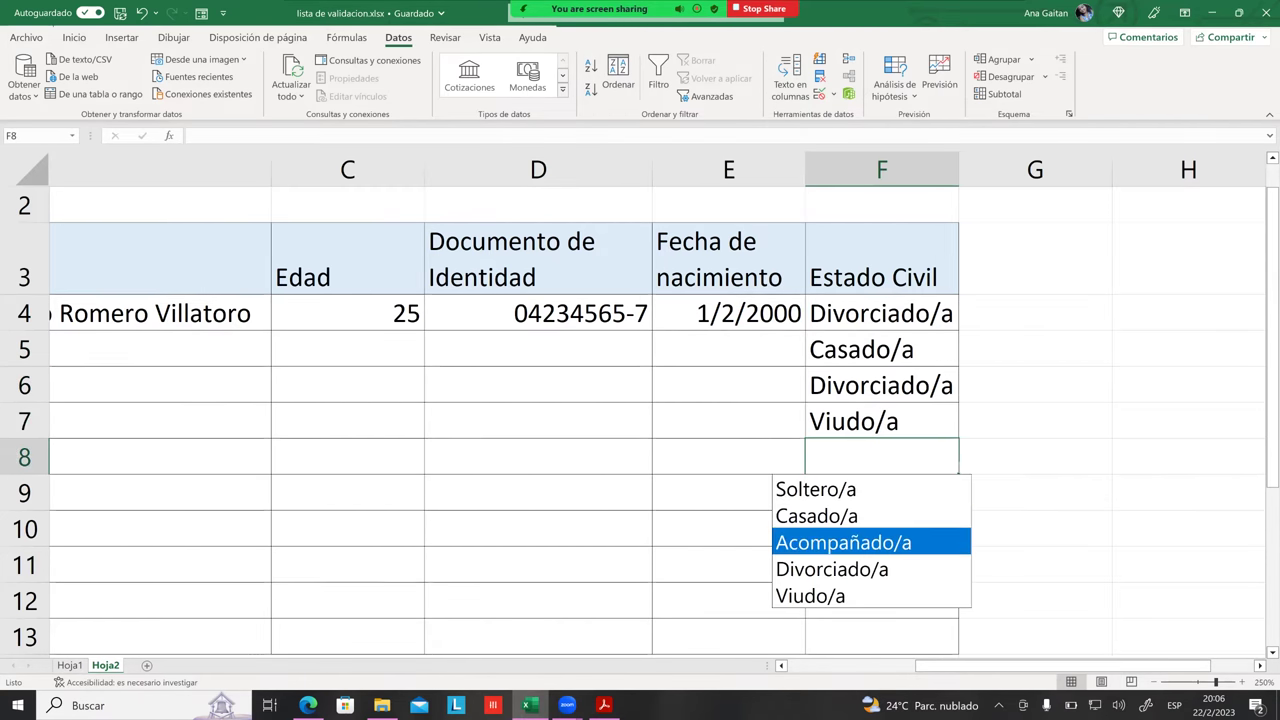
key("Return")
key("Down")
key("Down")
Step: Widen column F, then type the test text Ac0mpanado into G8
left_click_drag(958, 170, 1023, 170)
key("Up")
key("Up")
key("Down")
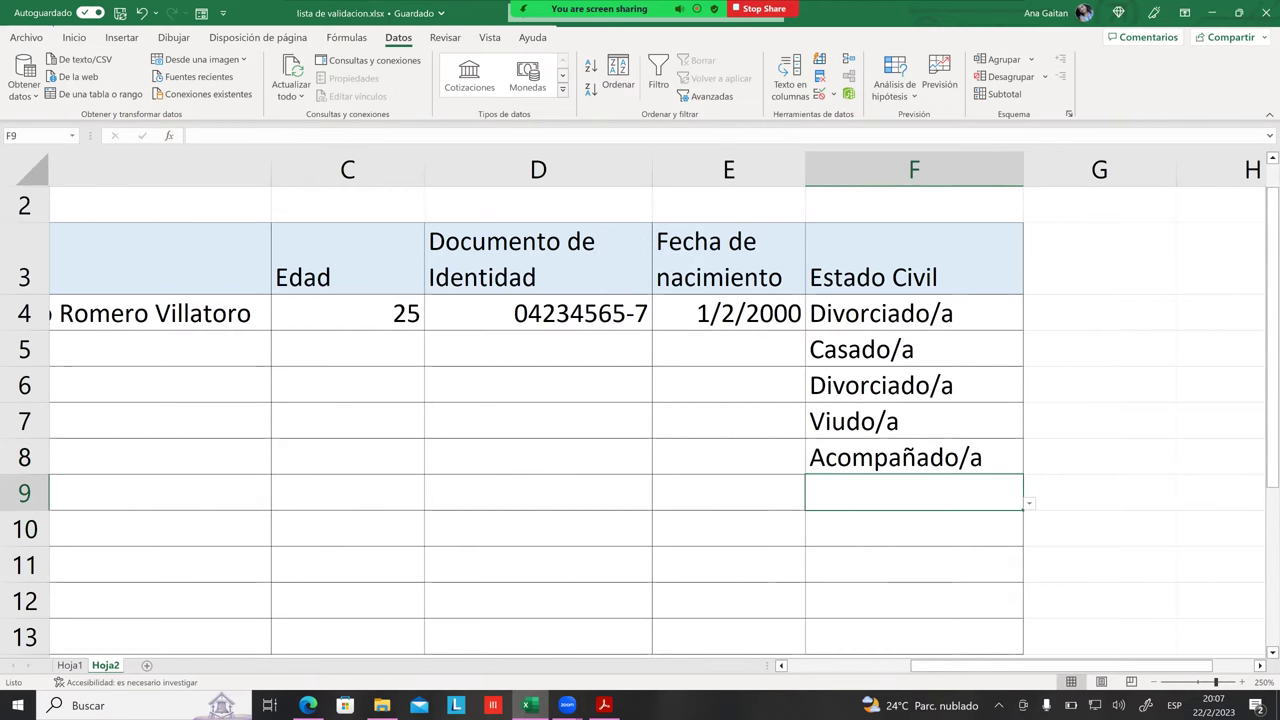
key("Left")
key("Up")
key("Right")
key("Right")
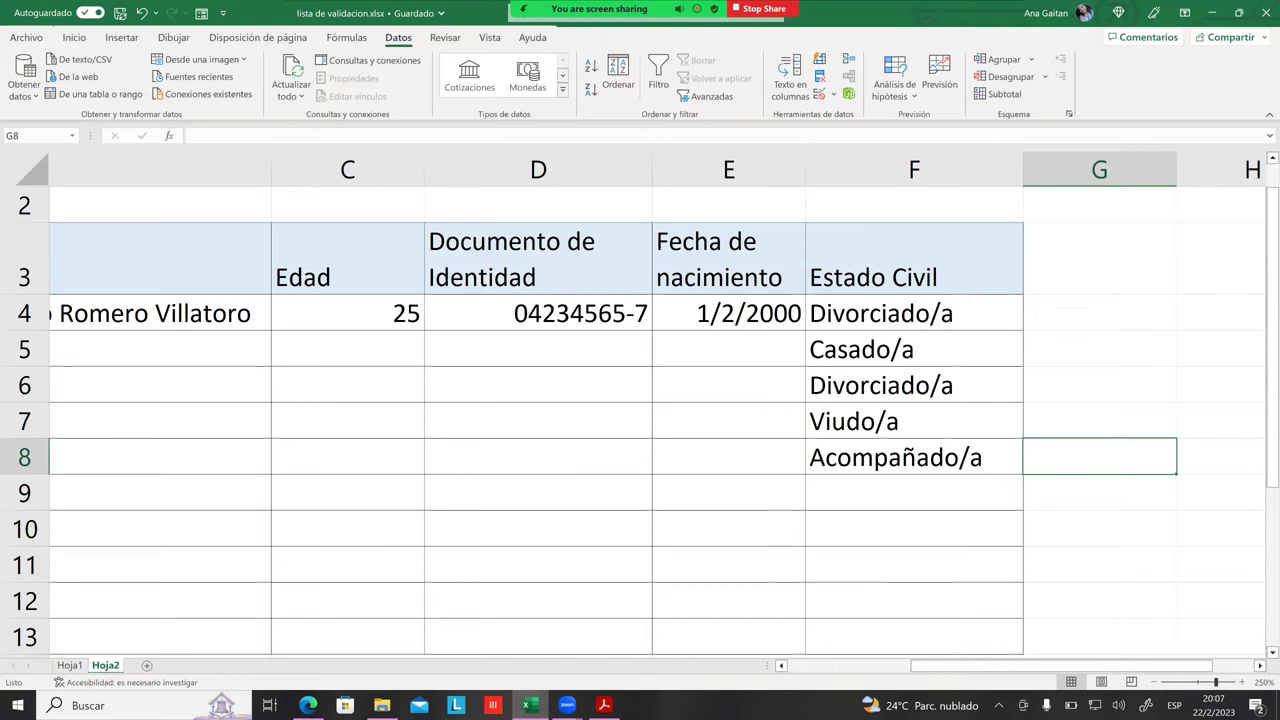
type("Ac0")
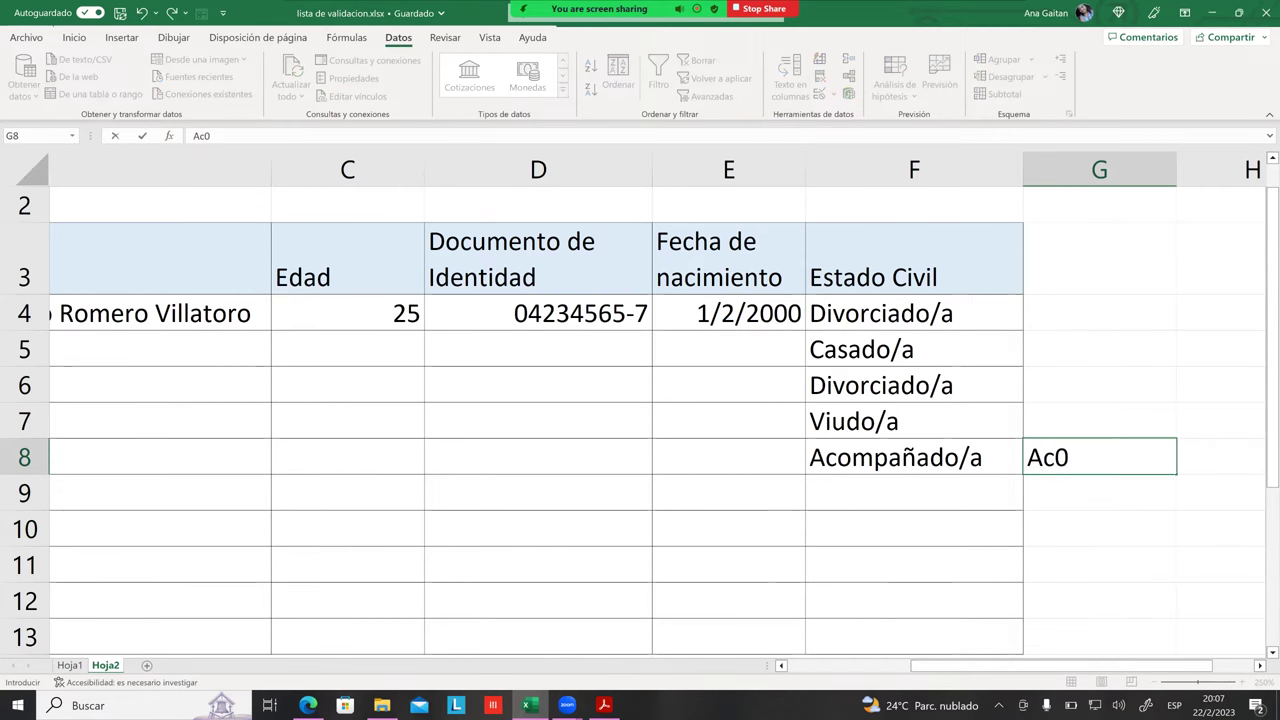
type("mpanado")
Step: Correct and commit the test entry in G8, then shift it down to G9
key("BackSpace")
key("BackSpace")
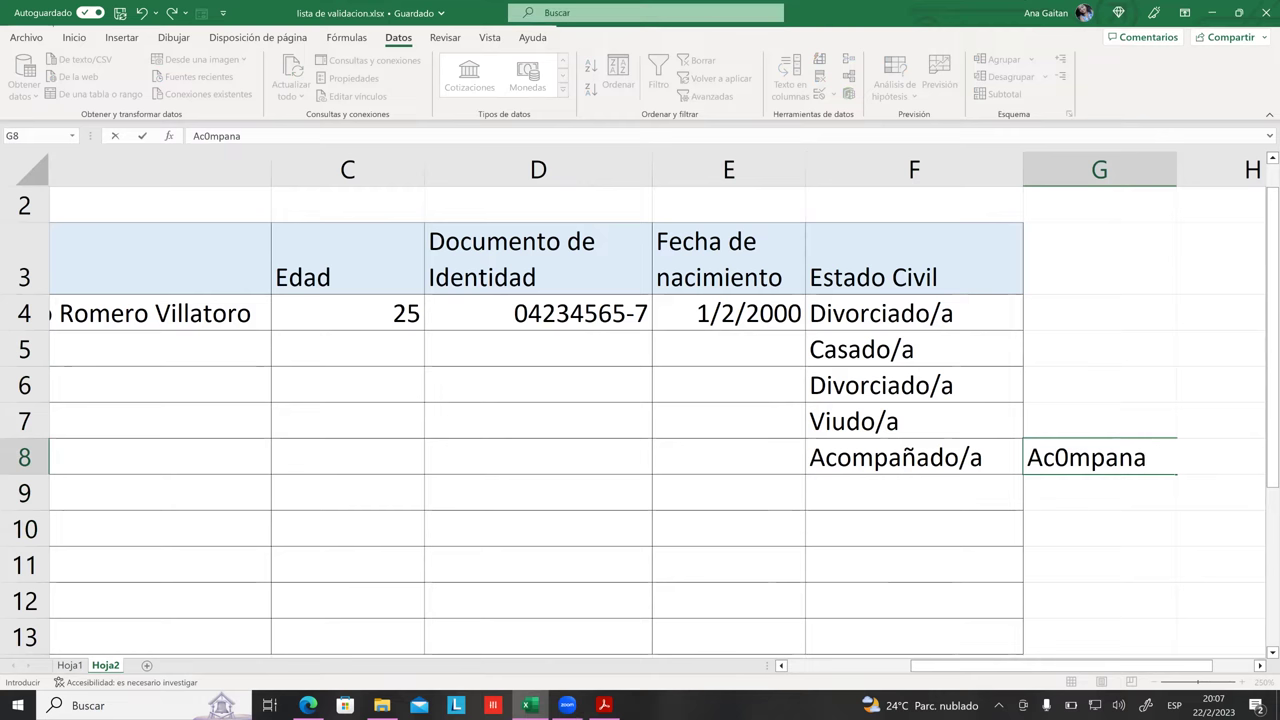
type("do")
key("Return")
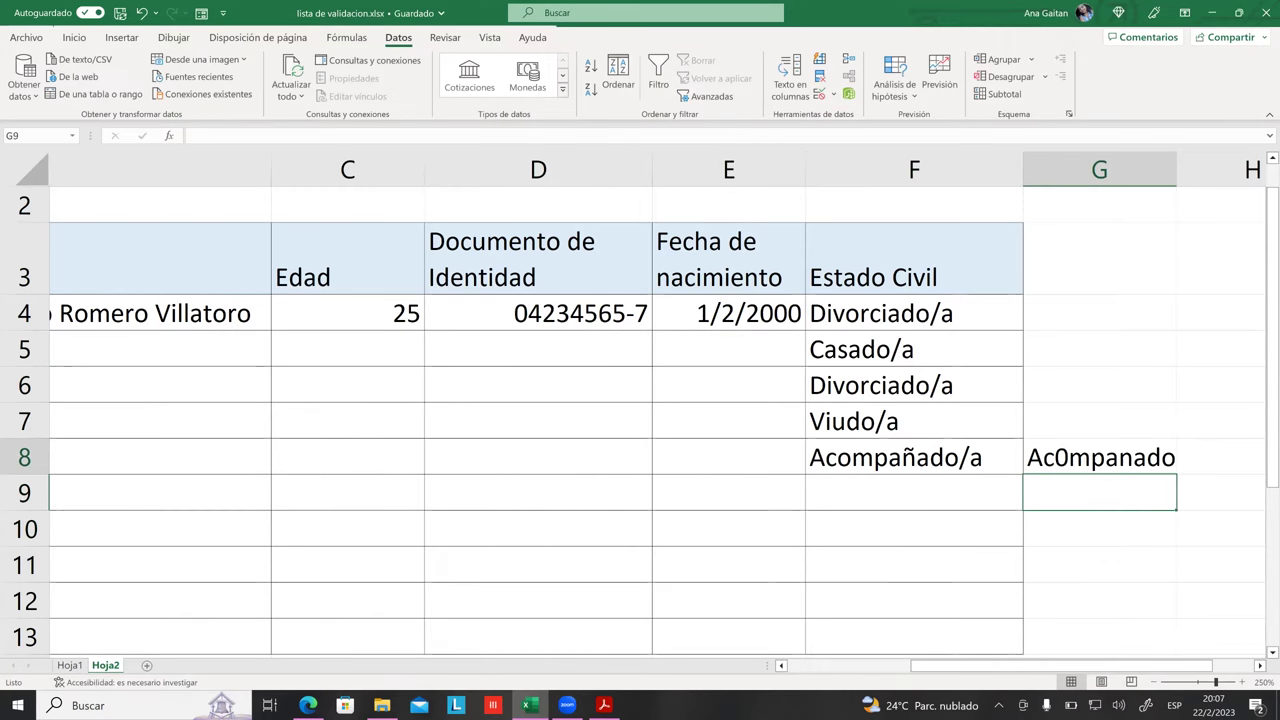
left_click(1099, 457)
left_click(1099, 493)
left_click(1099, 457)
key("ctrl+plus")
key("Return")
Step: Delete the test entry from G9, leaving column G empty
left_click(1099, 493)
left_click(1099, 457)
left_click(1099, 493)
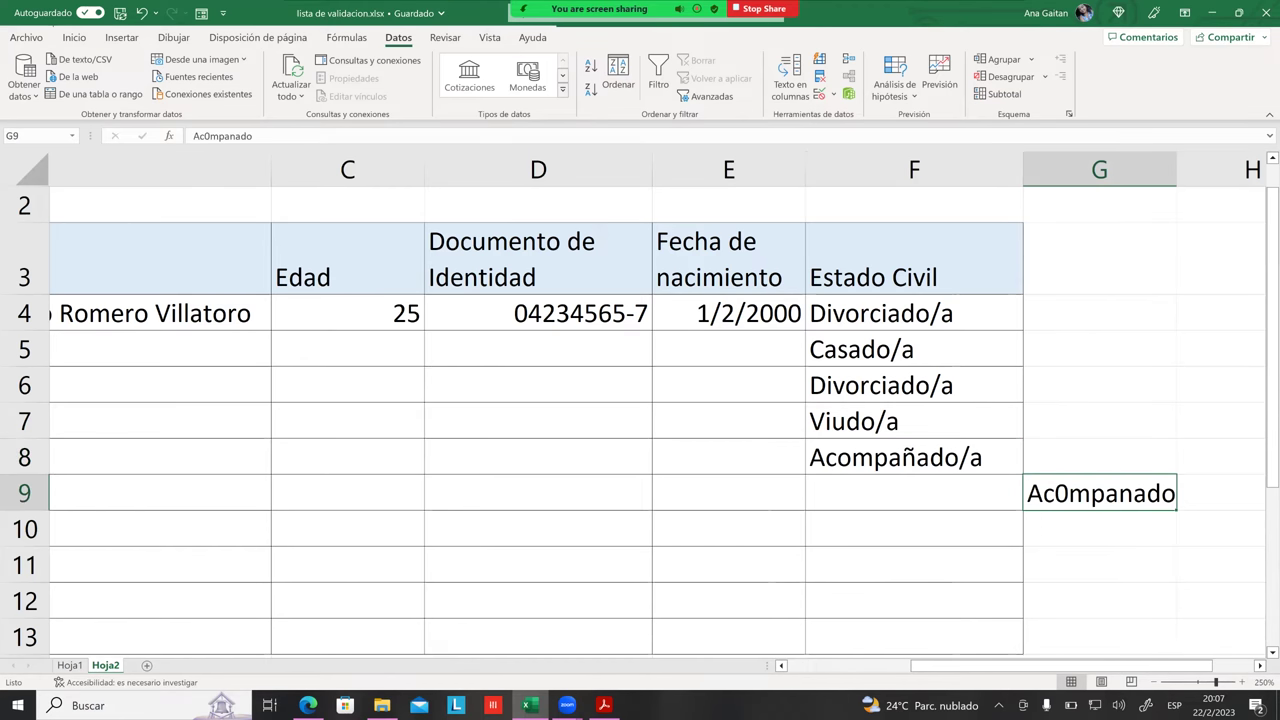
left_click(914, 421)
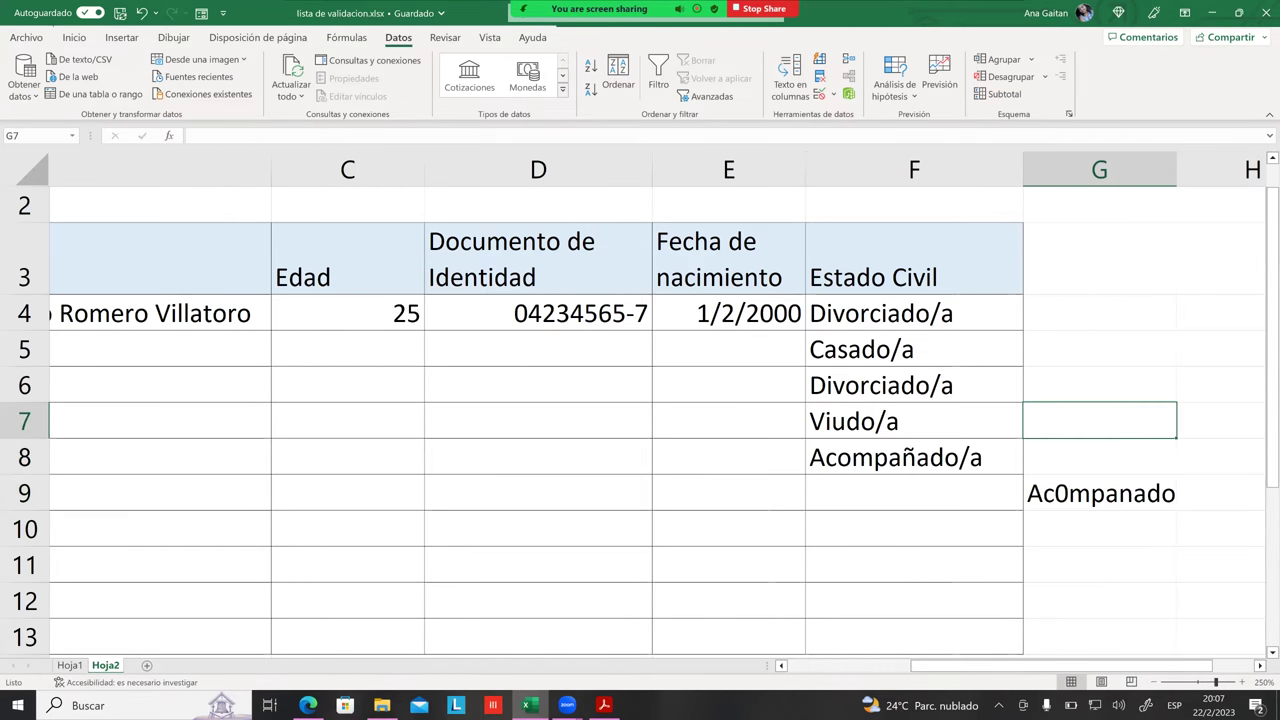
left_click(1099, 493)
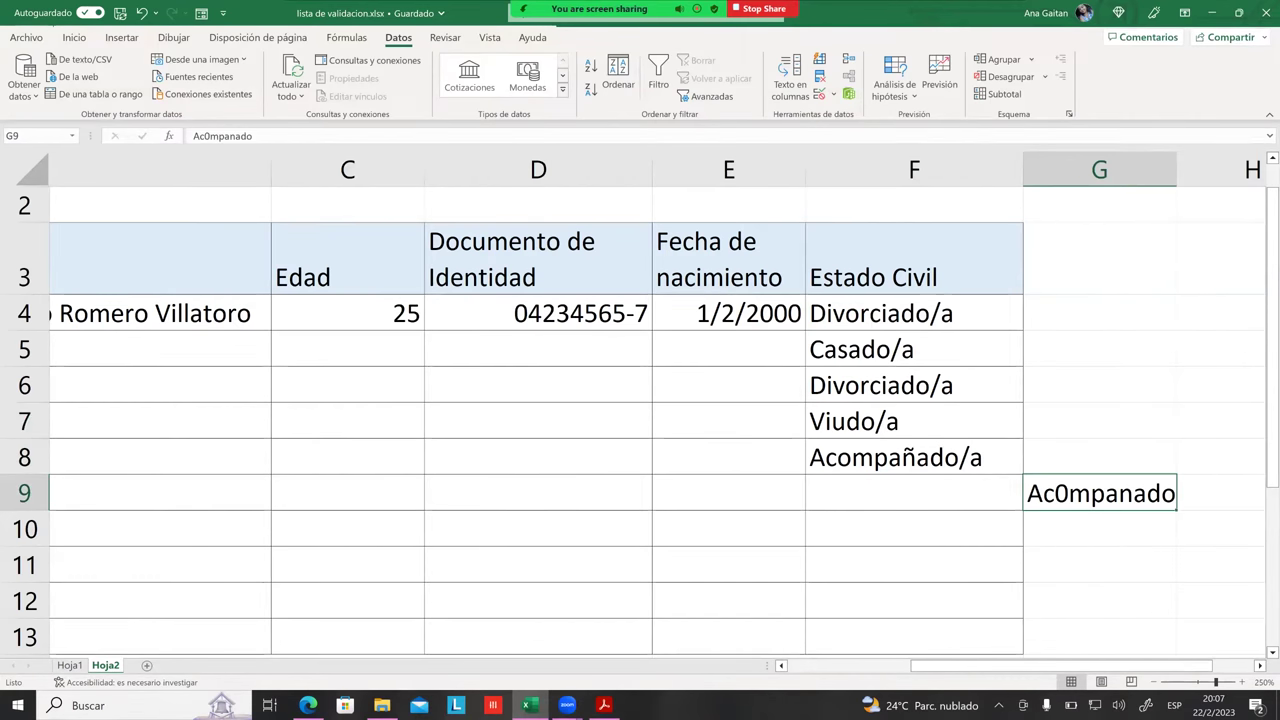
left_click(914, 457)
left_click(1099, 493)
left_click(1099, 528)
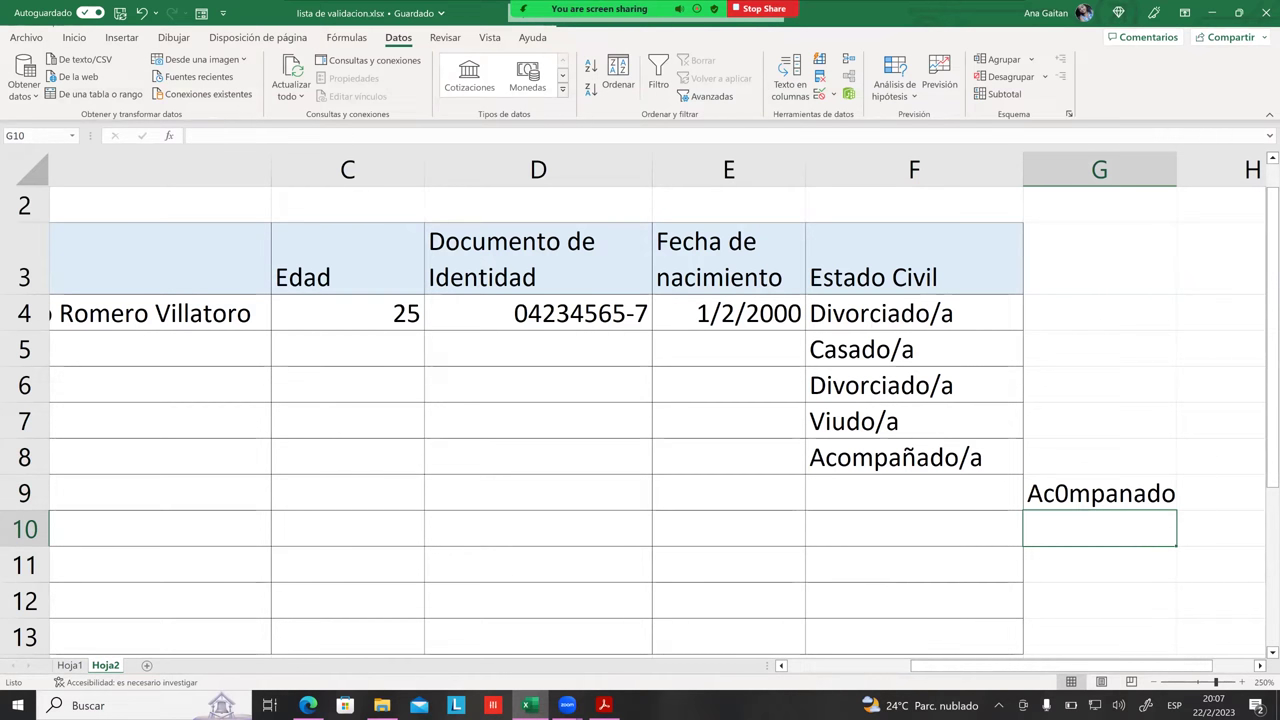
left_click(1099, 493)
left_click(1099, 421)
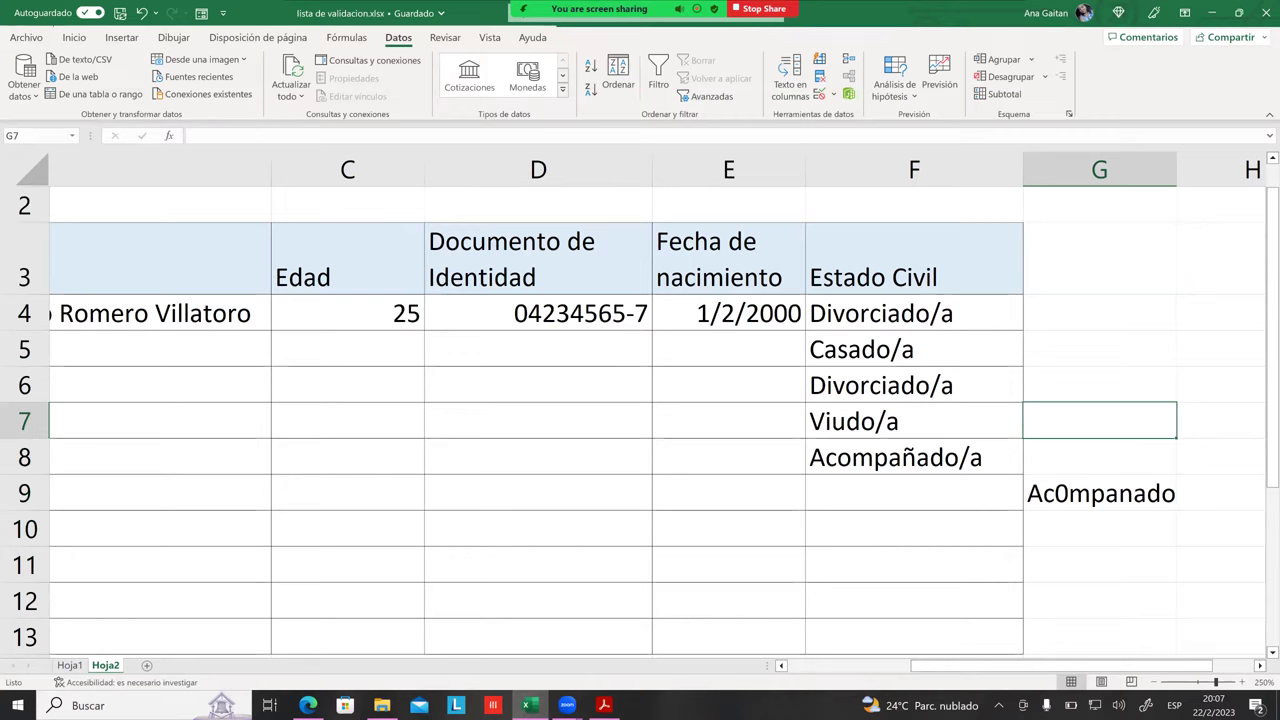
left_click(1099, 493)
key("BackSpace")
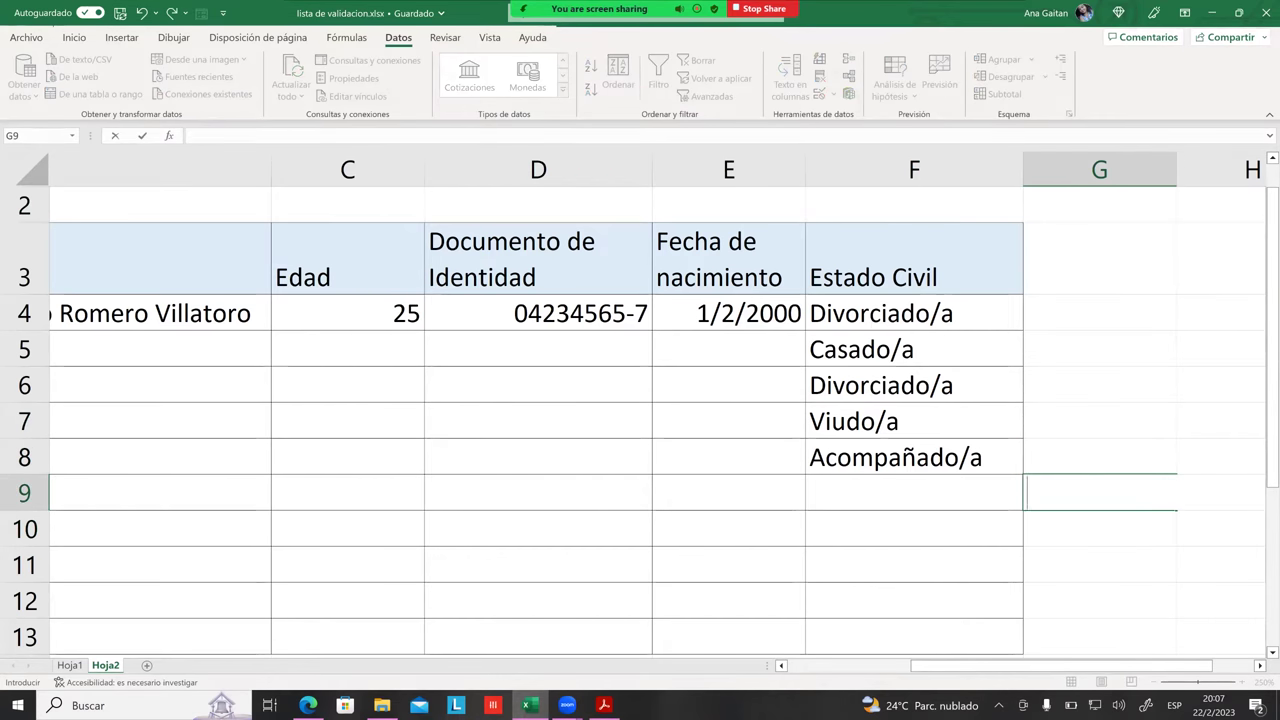
left_click(1099, 493)
left_click(1099, 385)
left_click(914, 313)
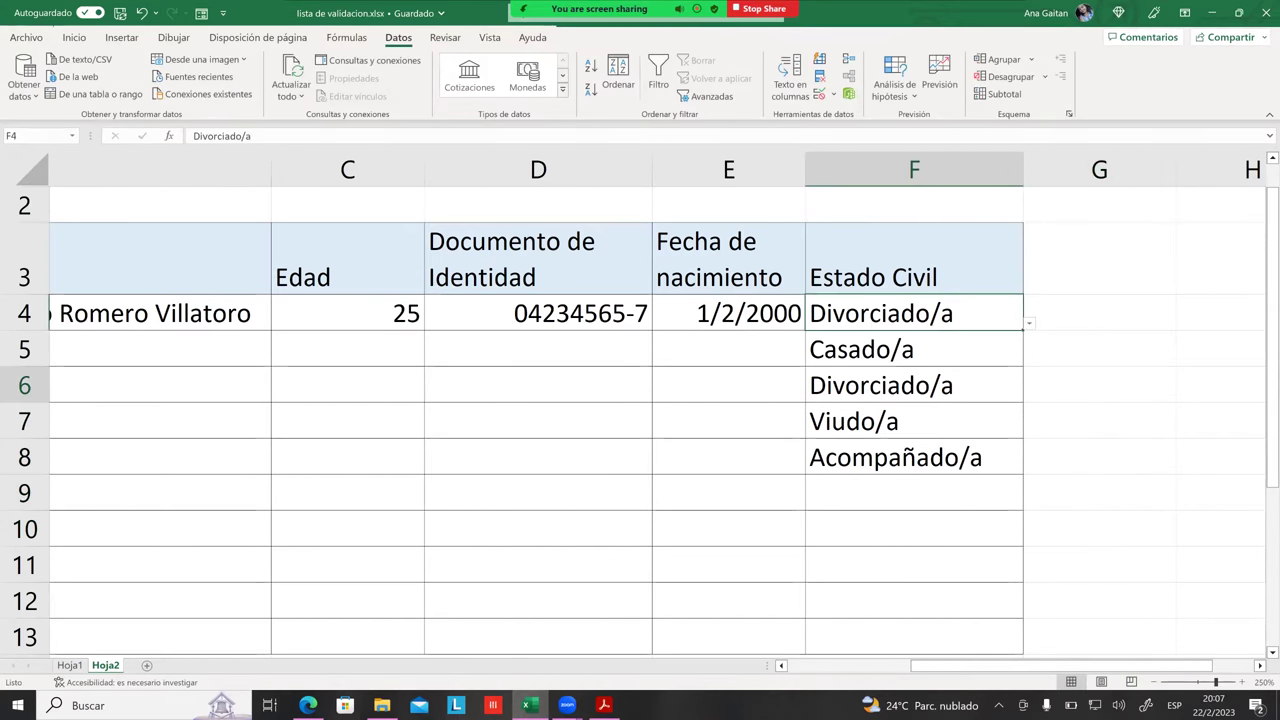
left_click(822, 100)
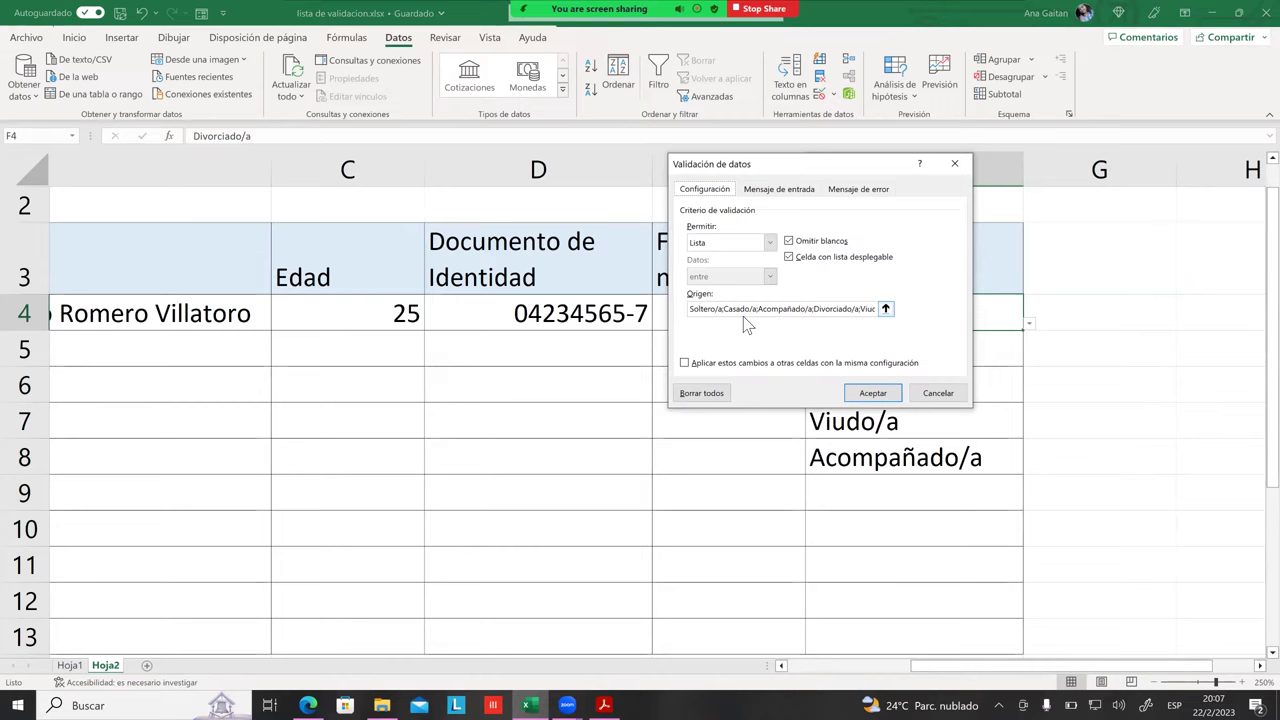
left_click(872, 393)
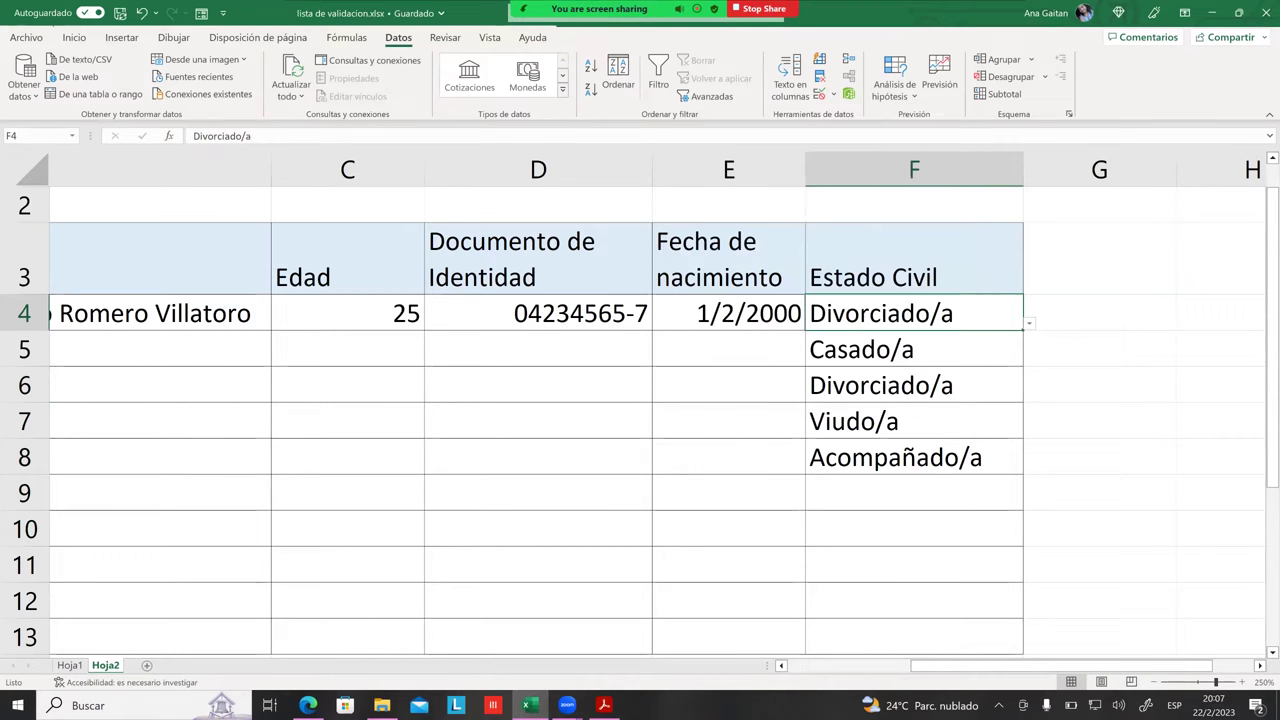
left_click(1099, 385)
type("?")
key("BackSpace")
type("=sum")
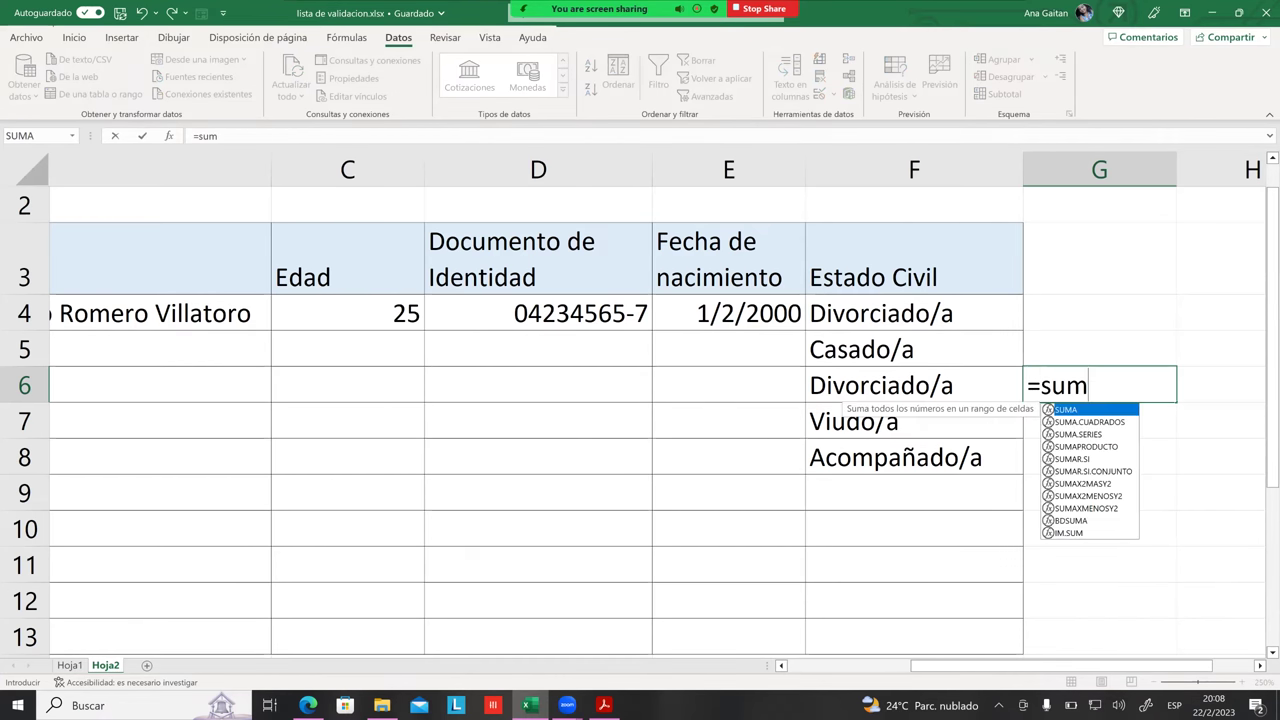
key("Tab")
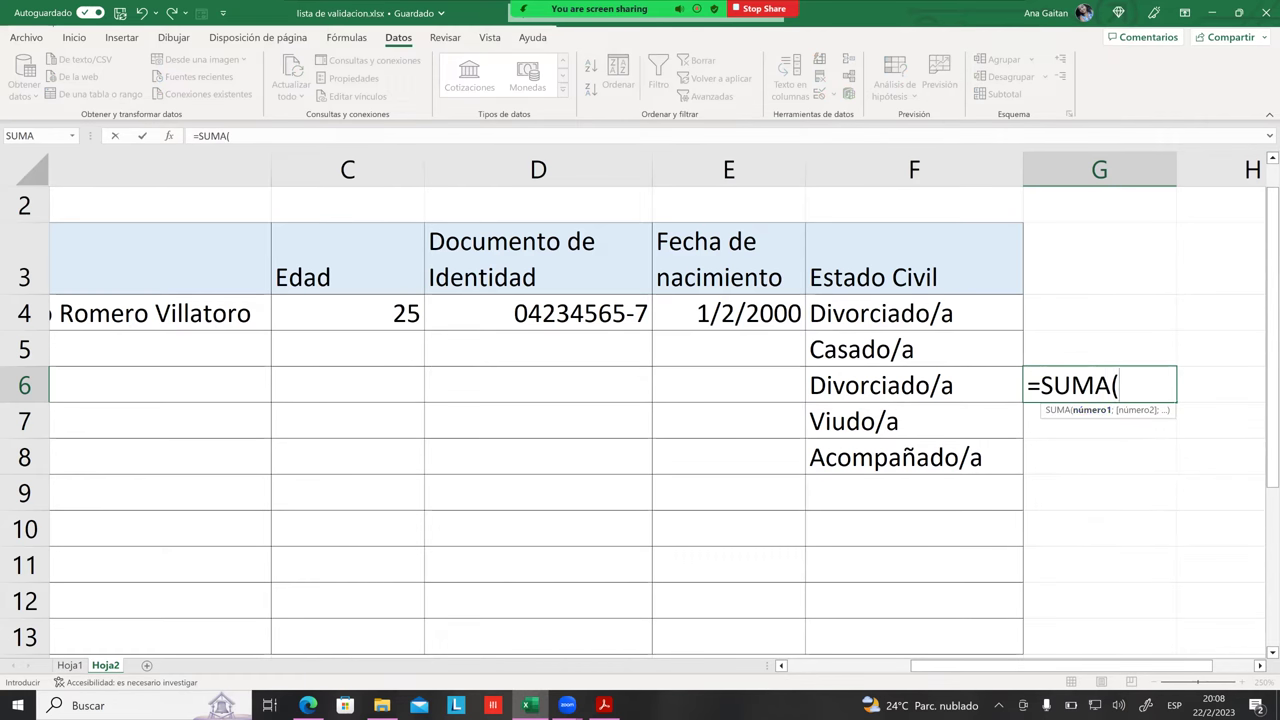
key("shift+Left")
key("shift+Left")
key("shift+Left")
key("shift+Left")
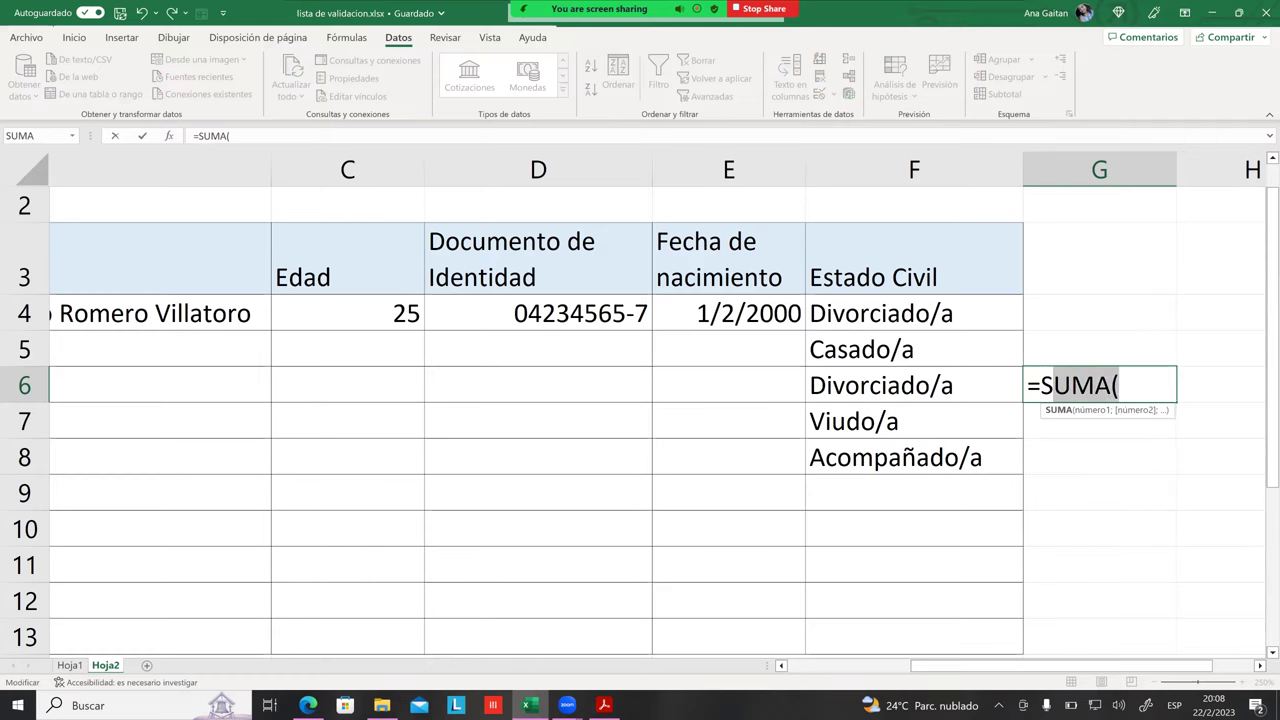
key("Escape")
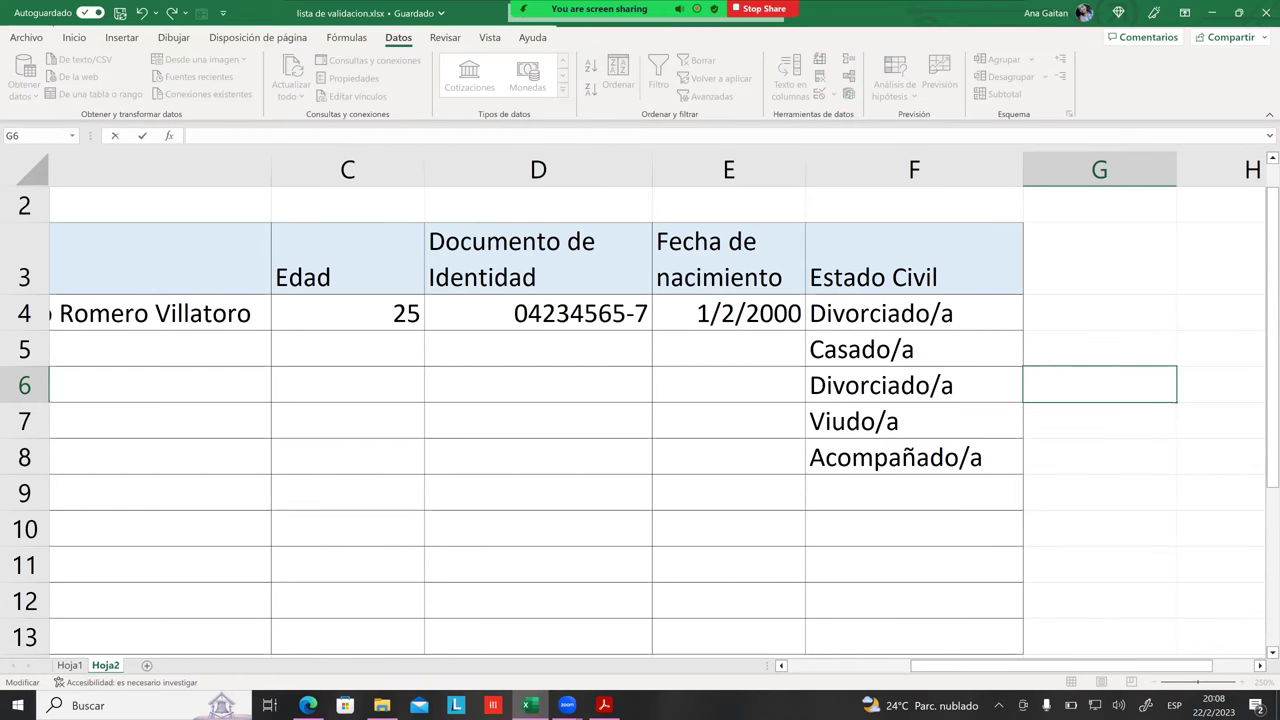
left_click(1099, 456)
left_click(1099, 384)
left_click(1099, 348)
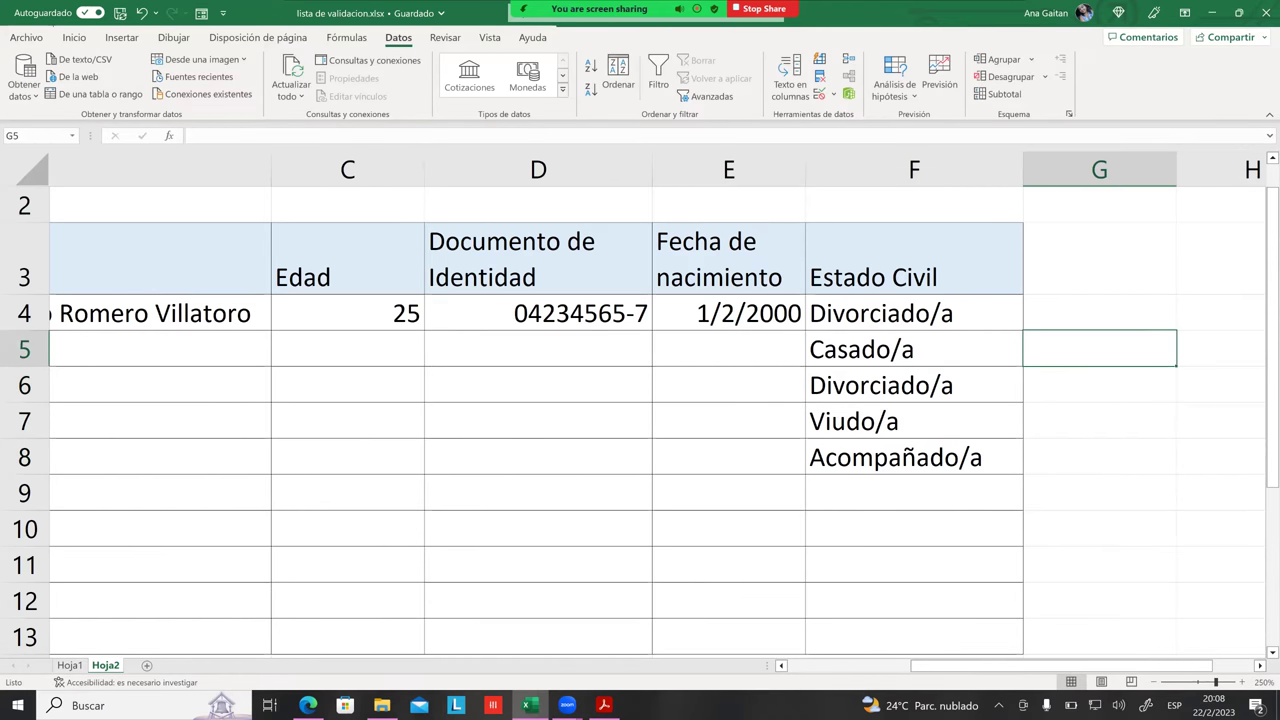
key("BackSpace")
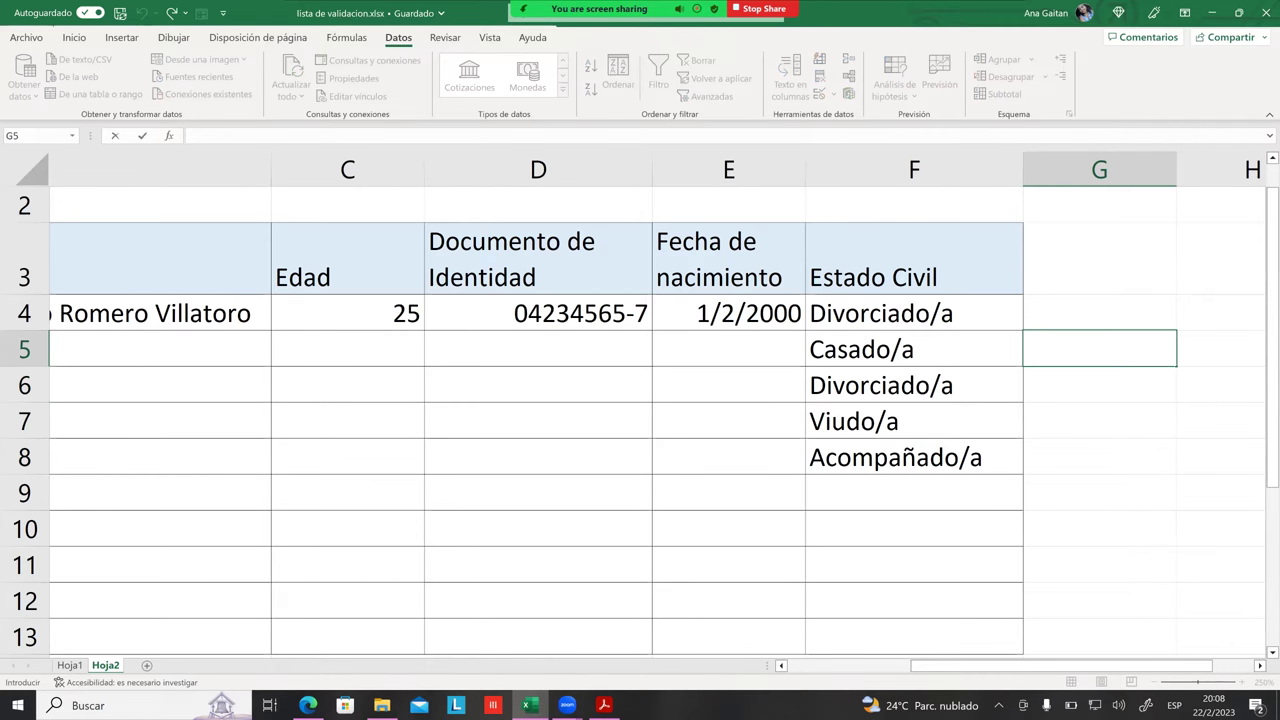
type("=si")
key("BackSpace")
type("uma")
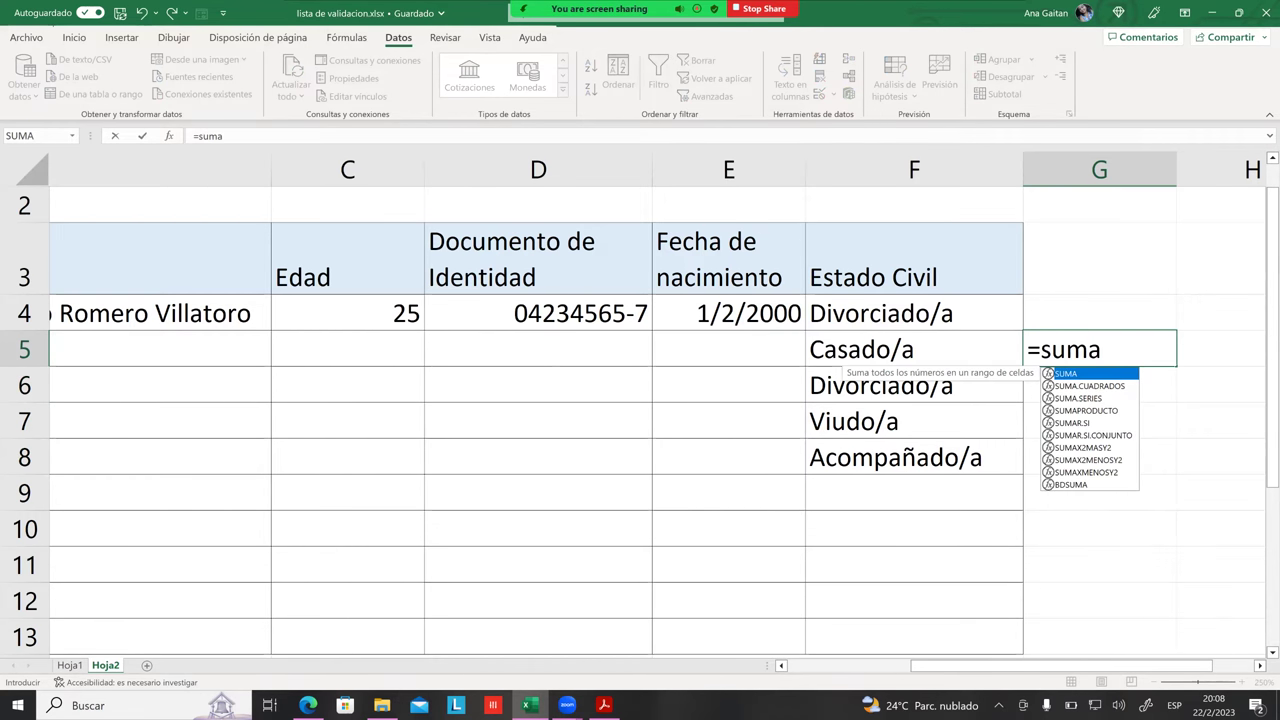
key("Tab")
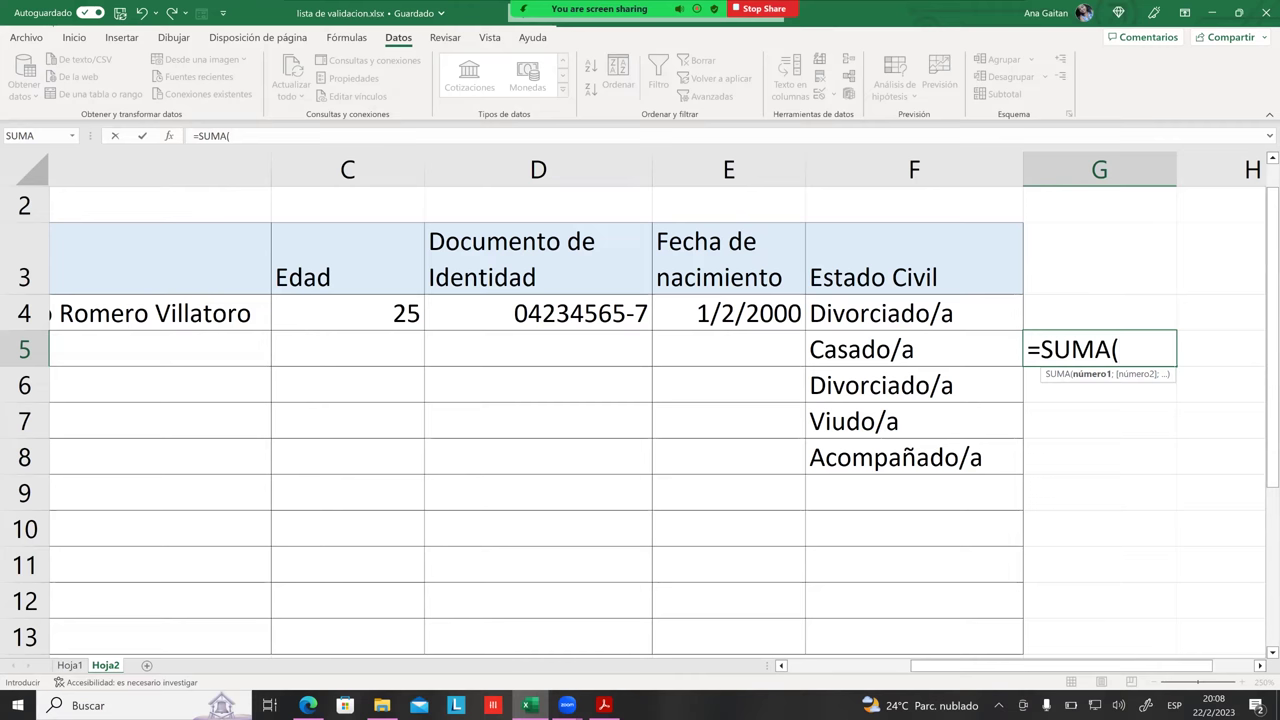
key("Escape")
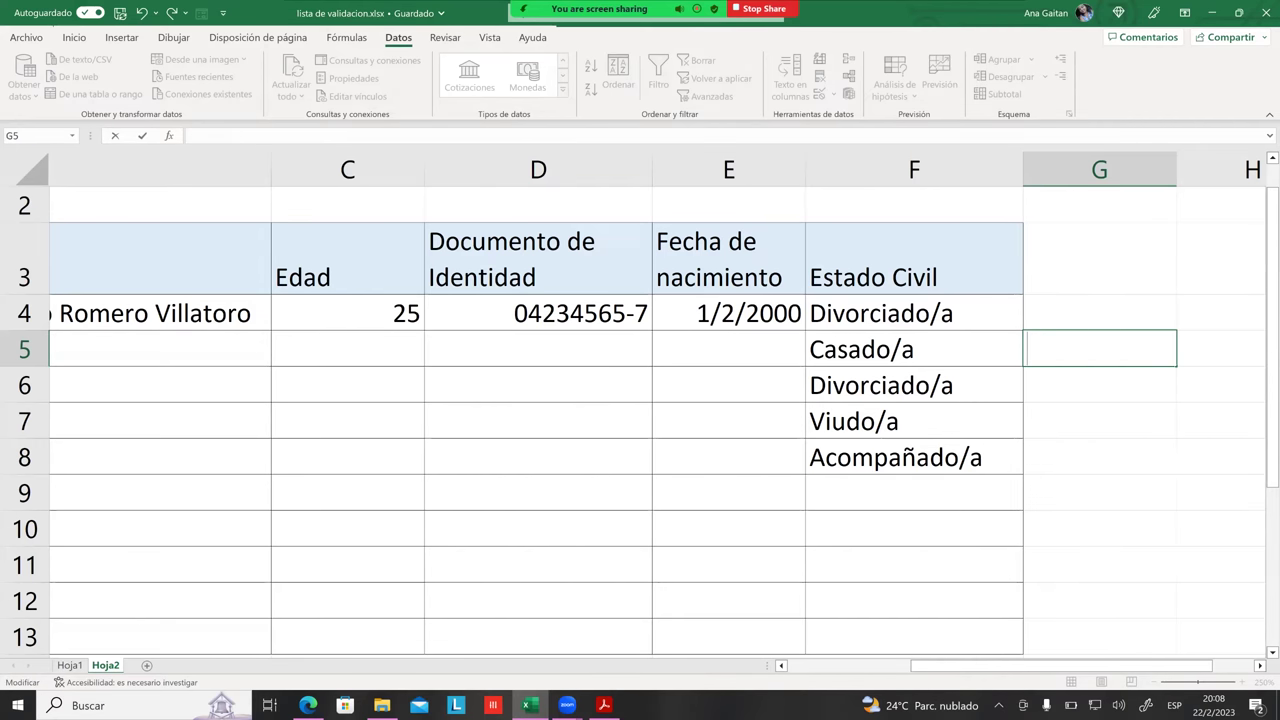
left_click(914, 421)
key("Up")
key("Up")
key("Up")
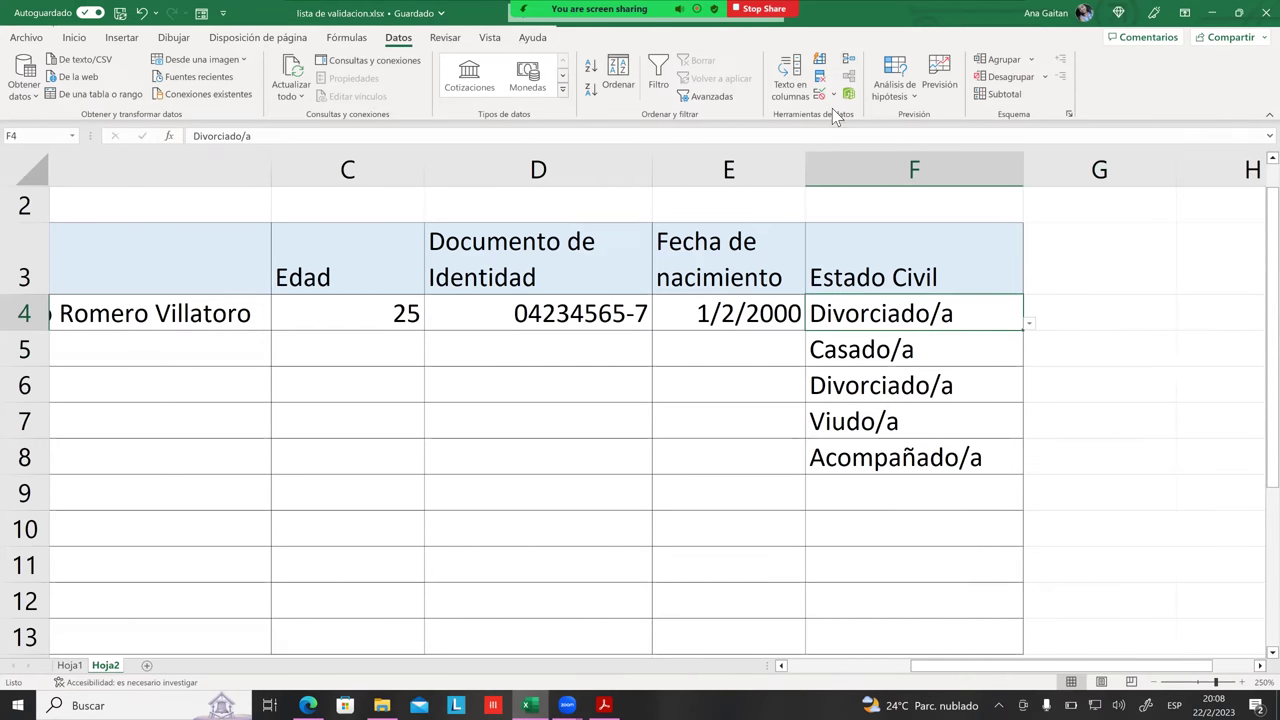
left_click(819, 97)
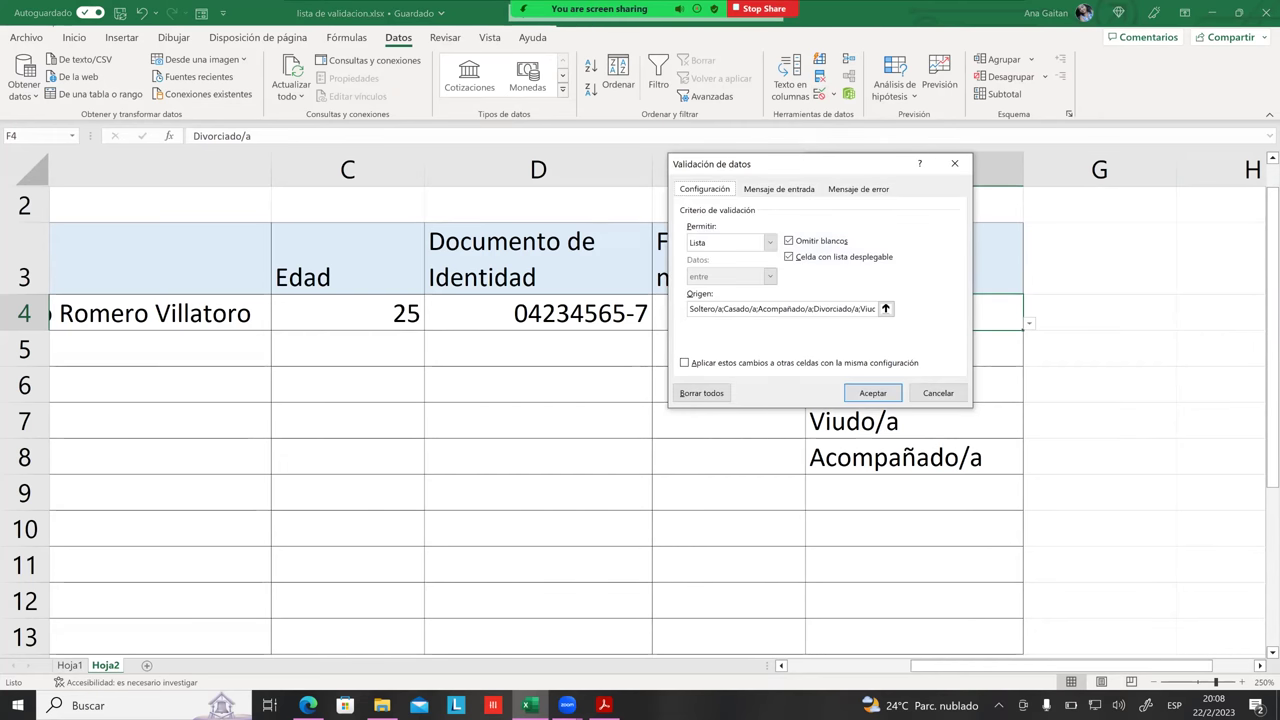
left_click(813, 313)
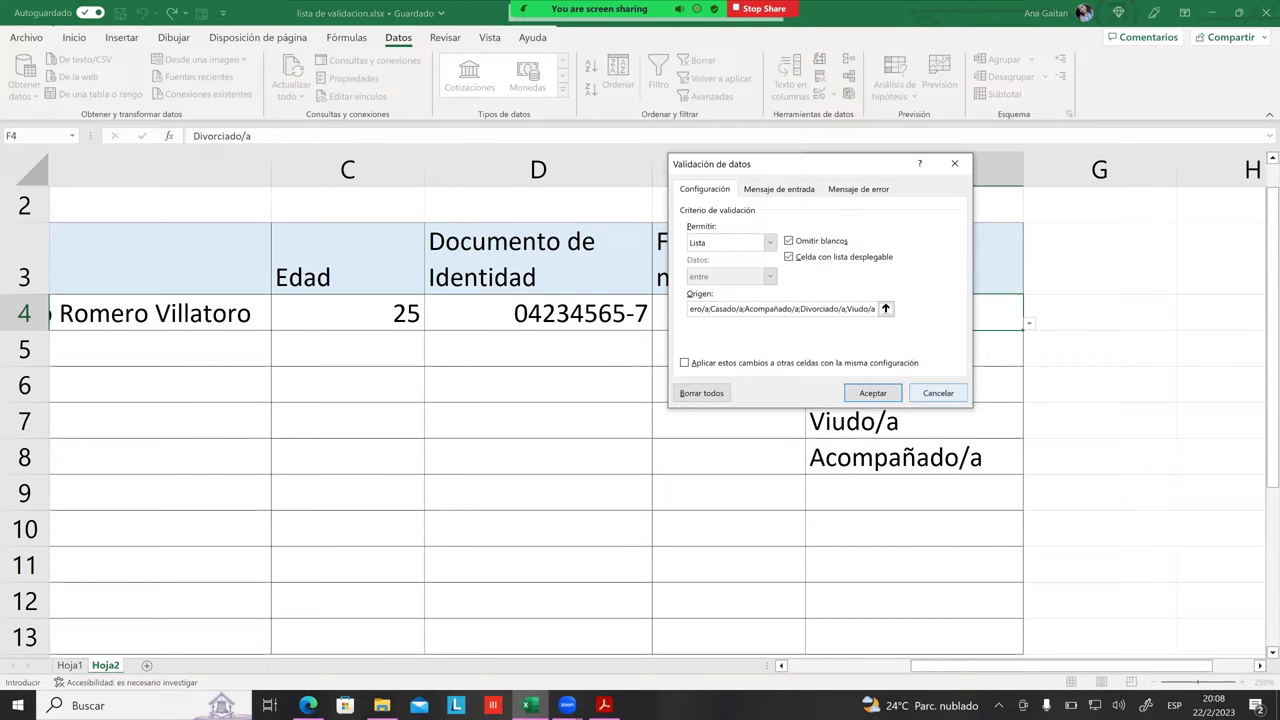
left_click(938, 393)
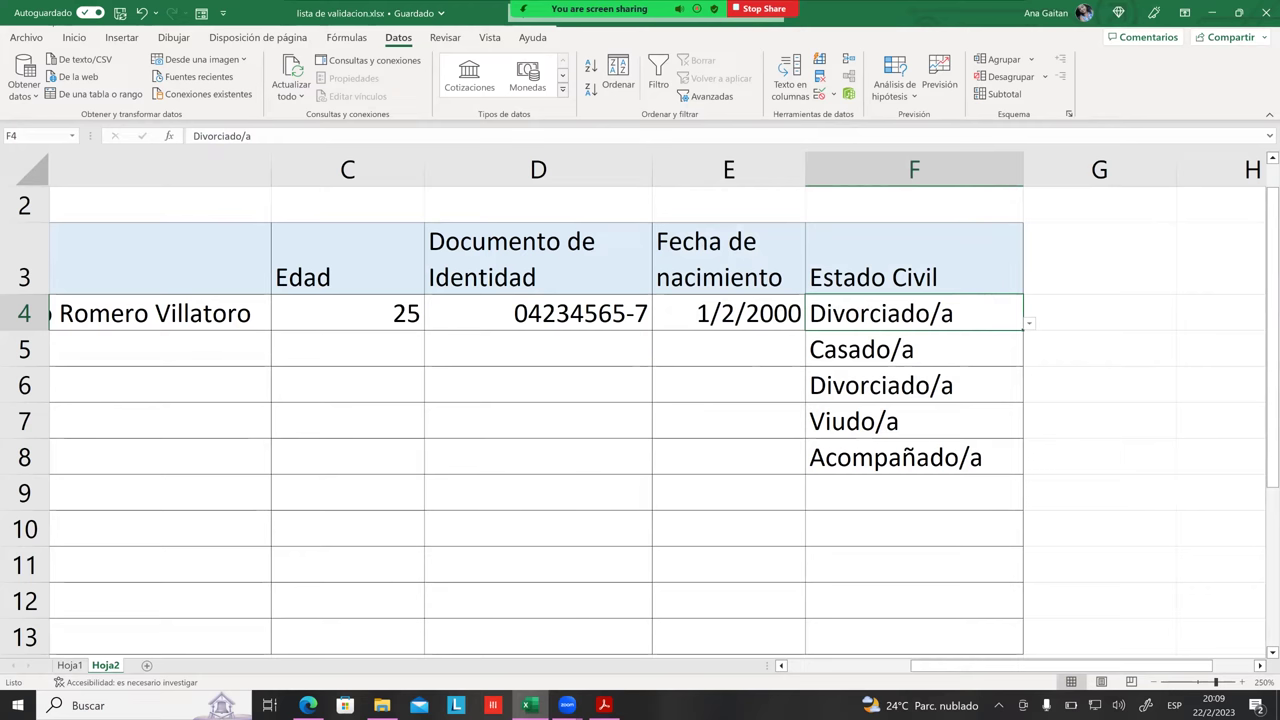
left_click_drag(930, 665, 876, 665)
left_click_drag(960, 665, 1035, 665)
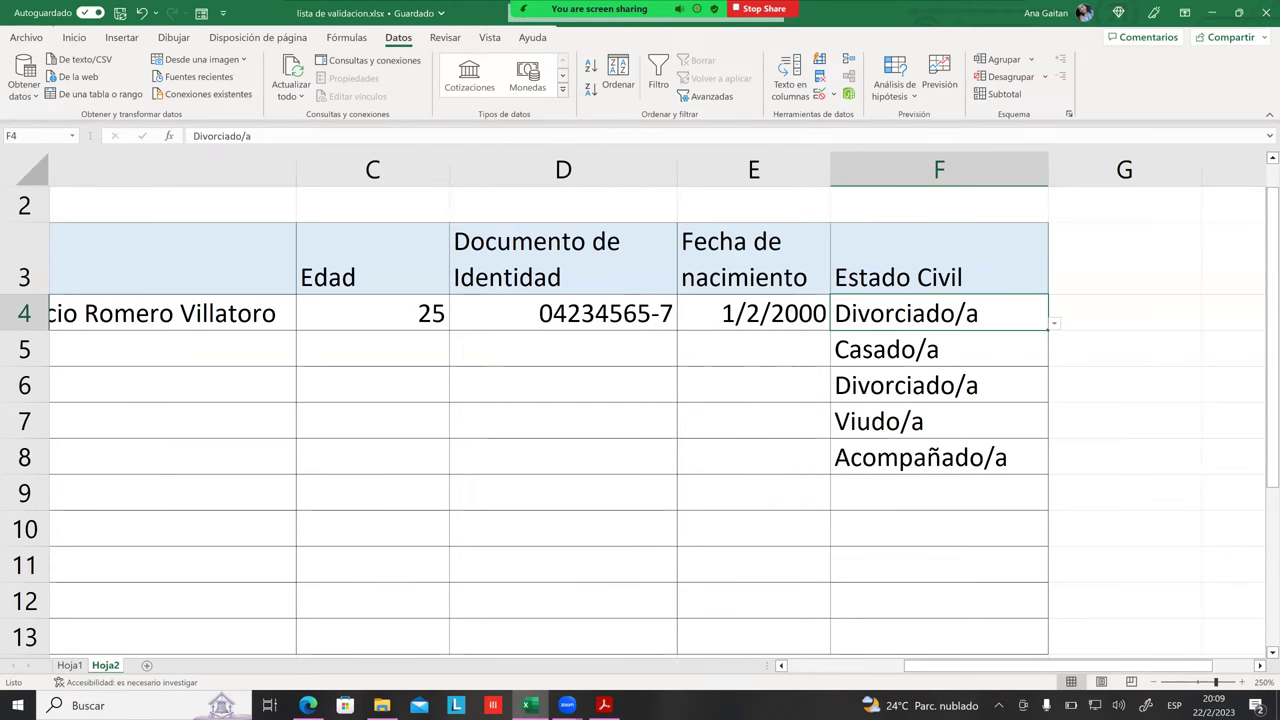
left_click(939, 385)
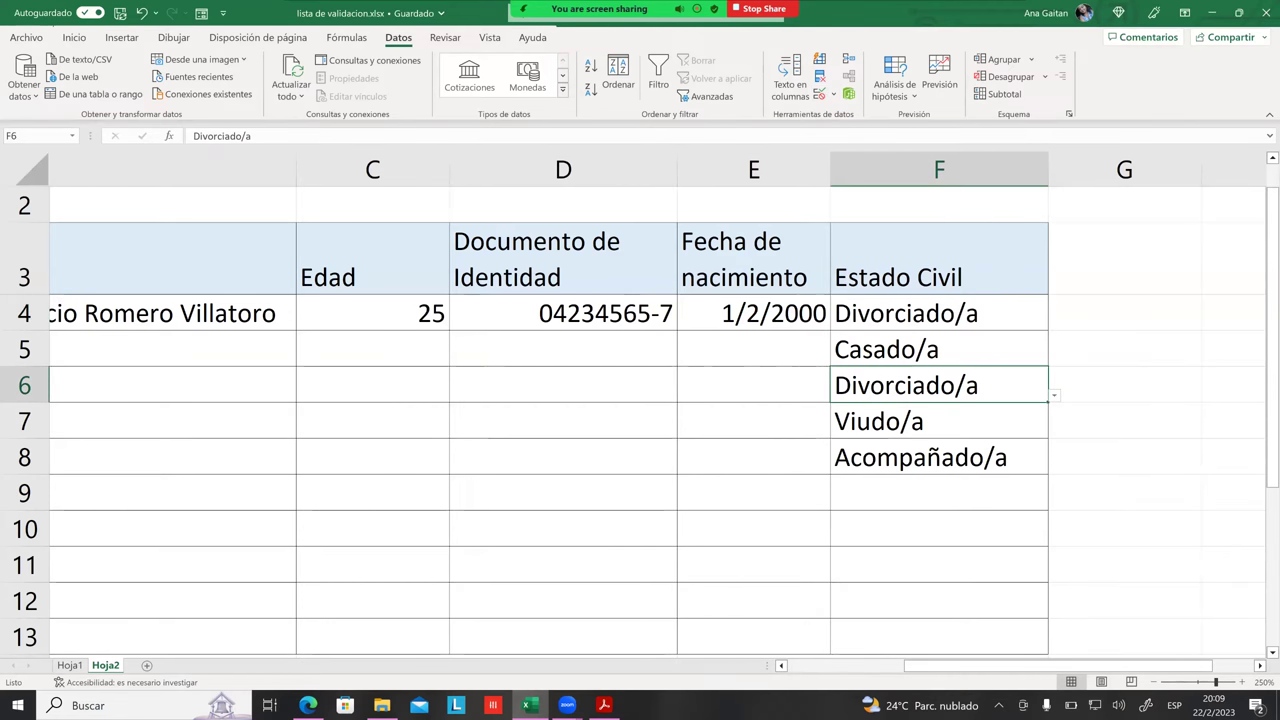
left_click(939, 421)
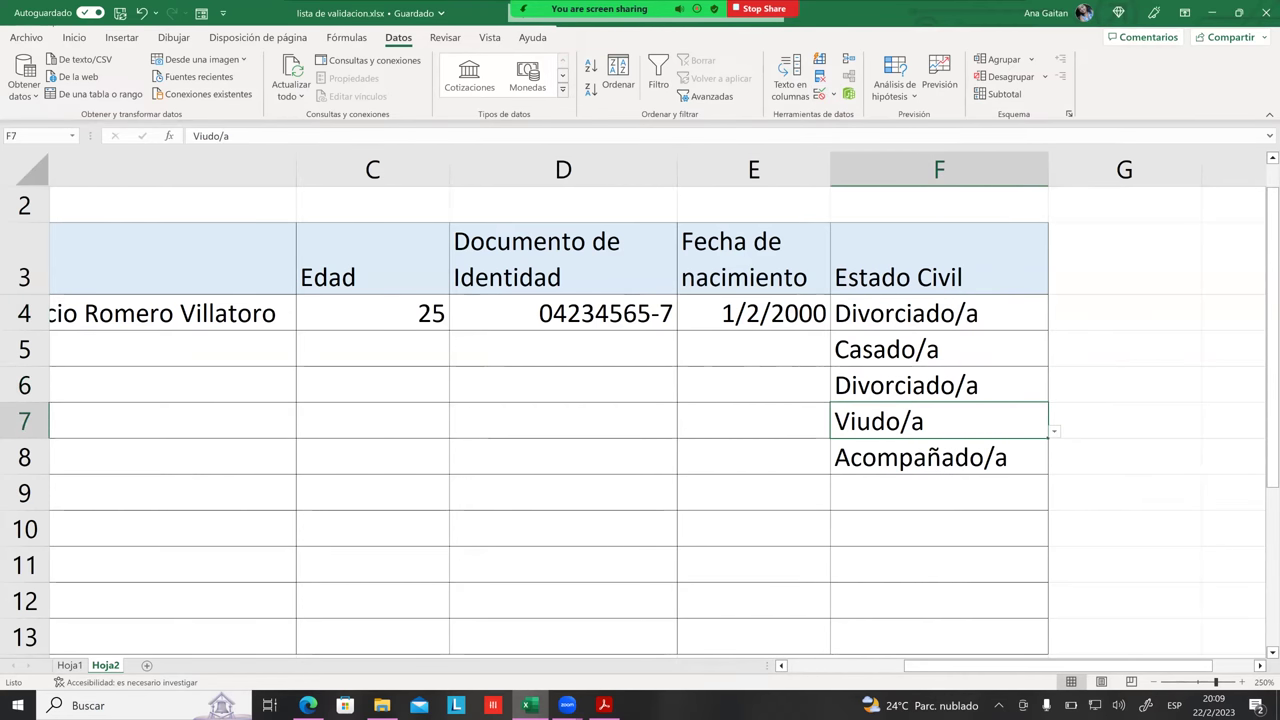
key("Up")
key("Up")
key("Up")
key("Left")
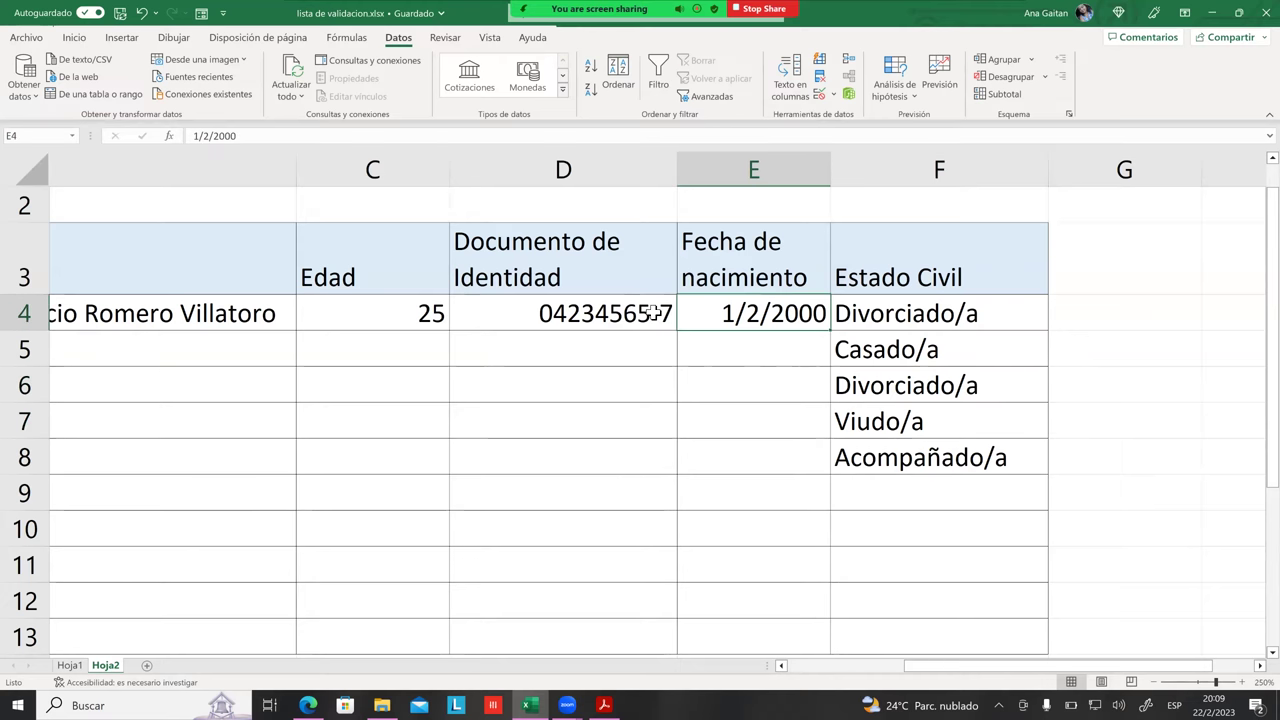
left_click(652, 313)
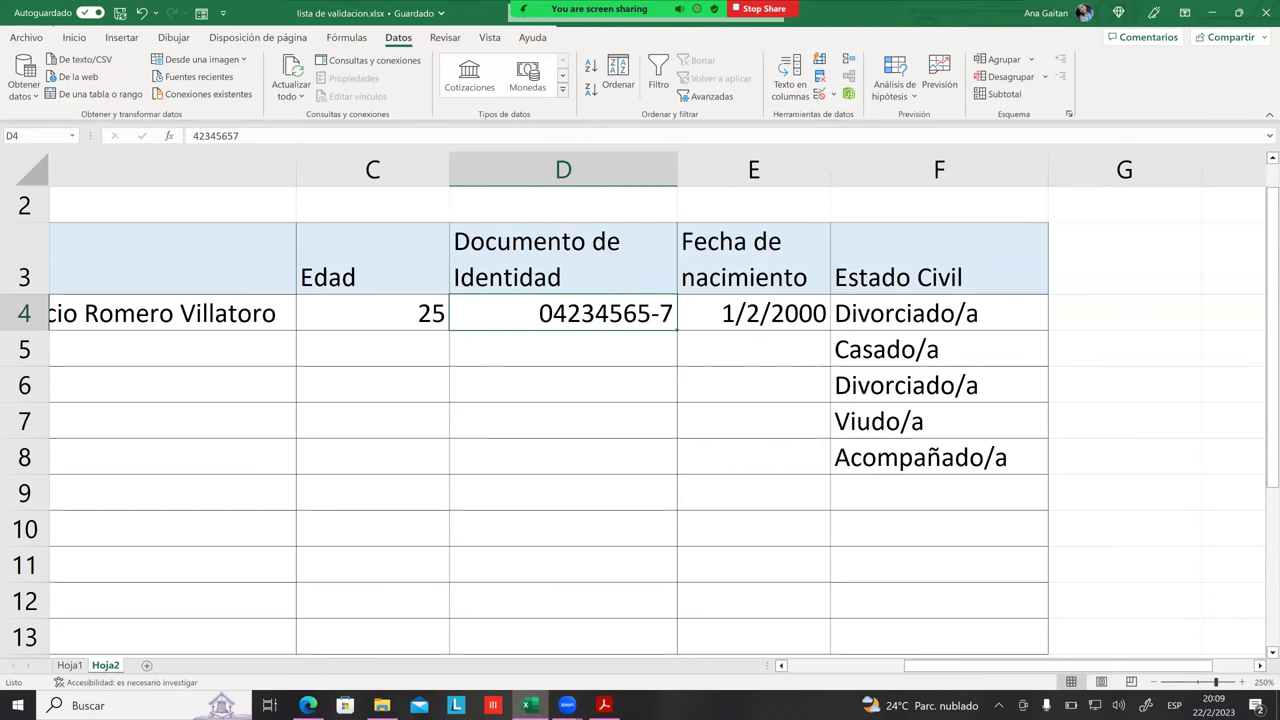
left_click_drag(1044, 666, 1005, 666)
left_click(916, 420)
left_click(916, 313)
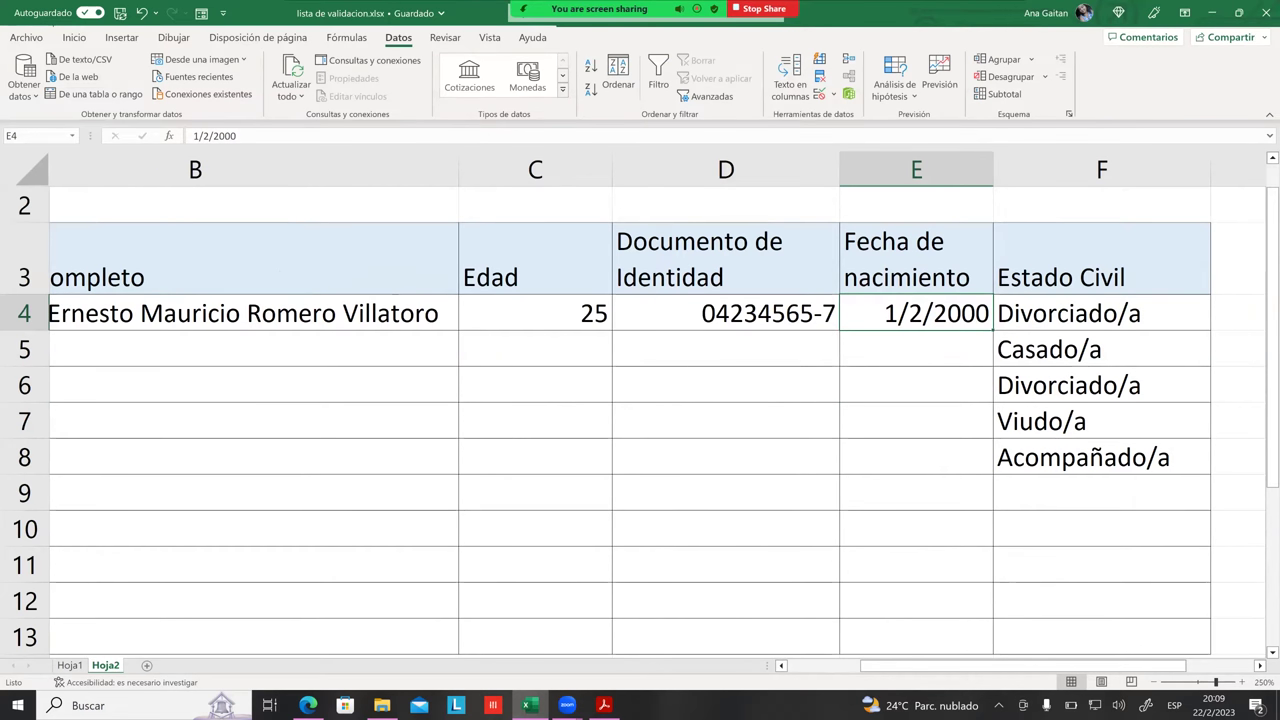
left_click(916, 349)
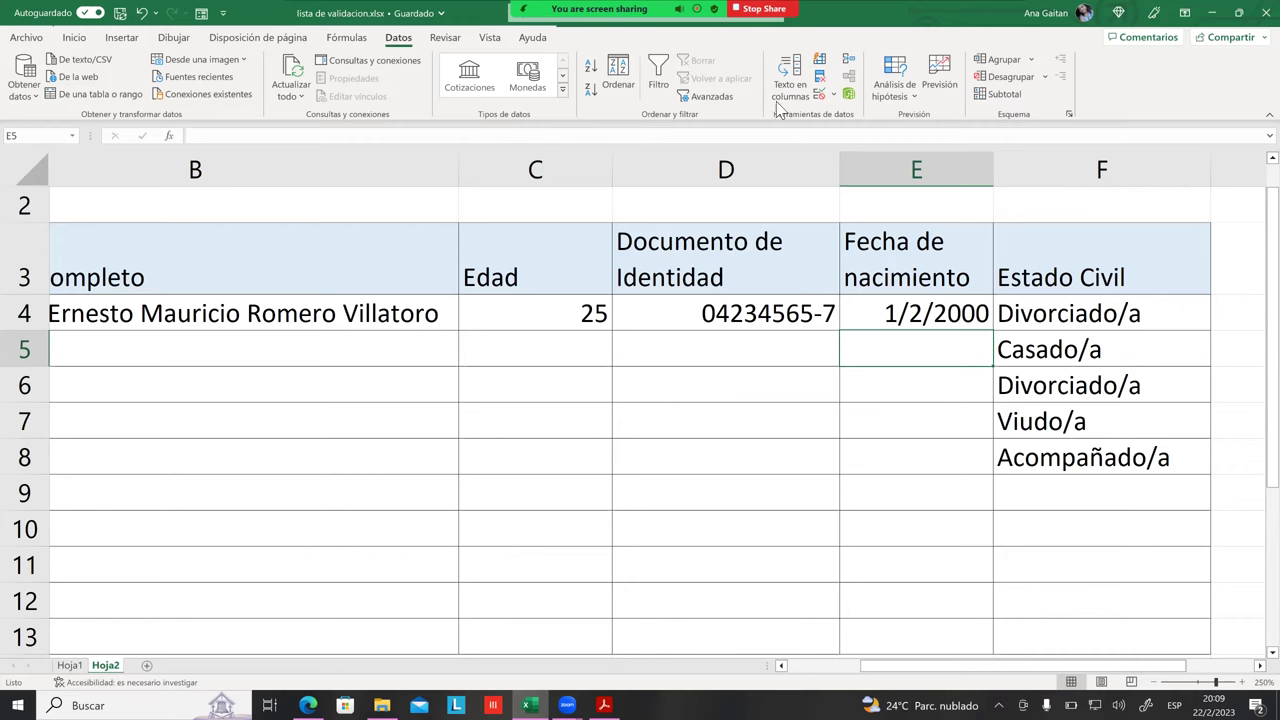
left_click(819, 94)
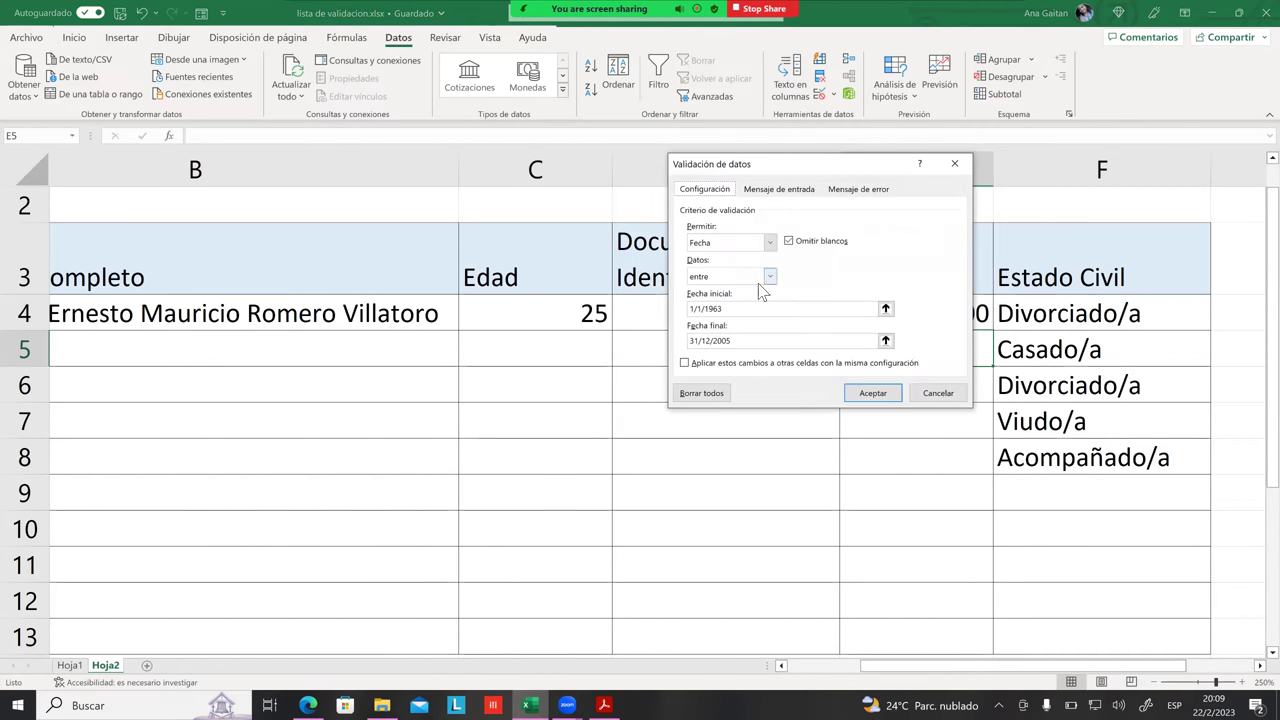
left_click(771, 280)
left_click(808, 296)
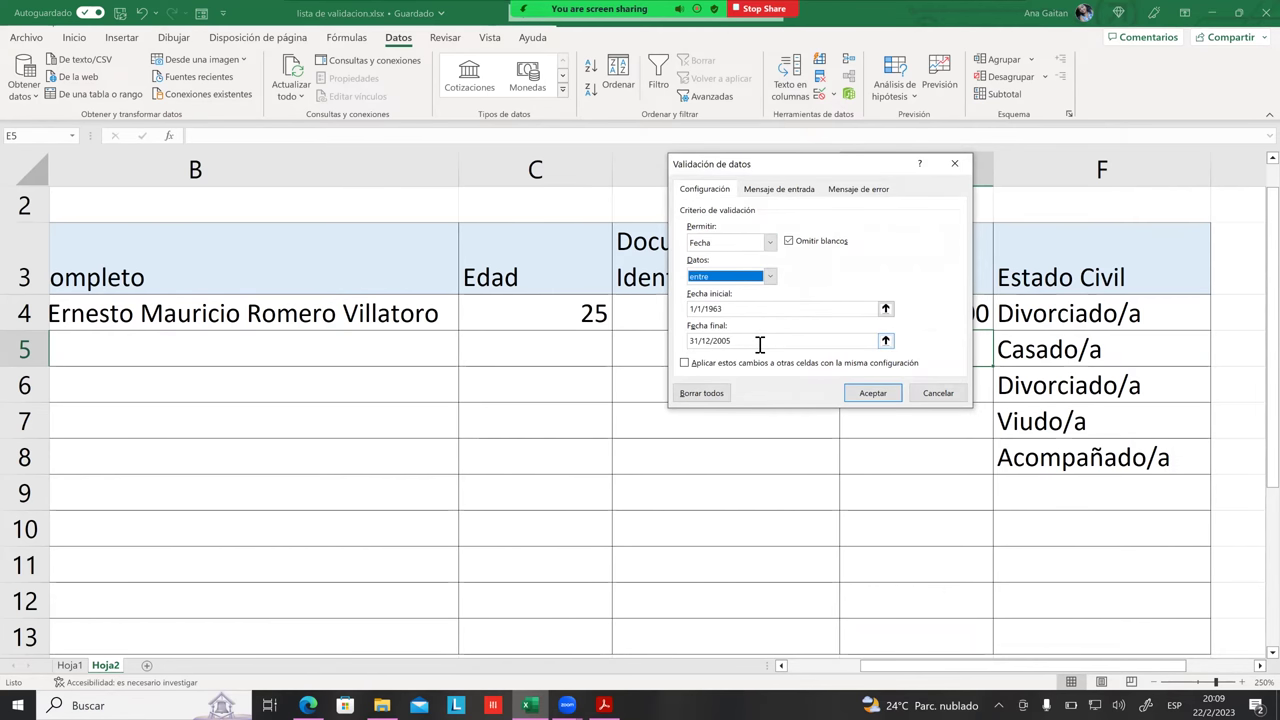
left_click(760, 344)
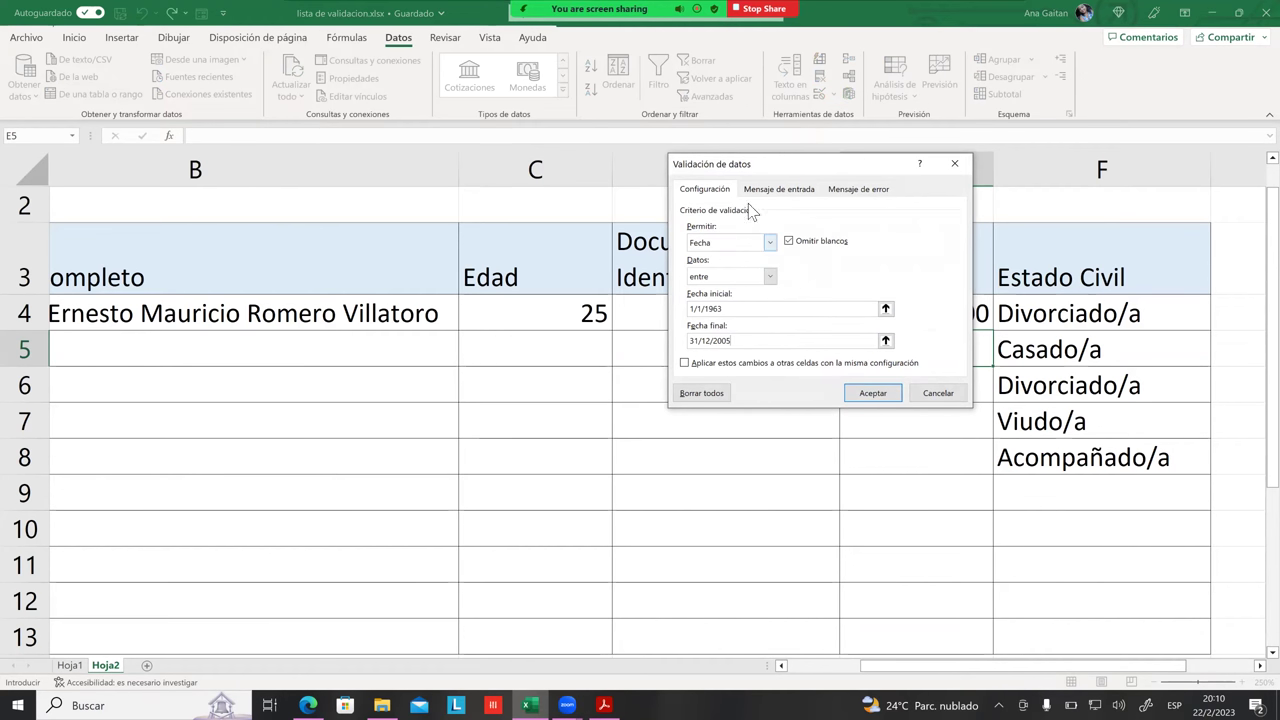
left_click(800, 189)
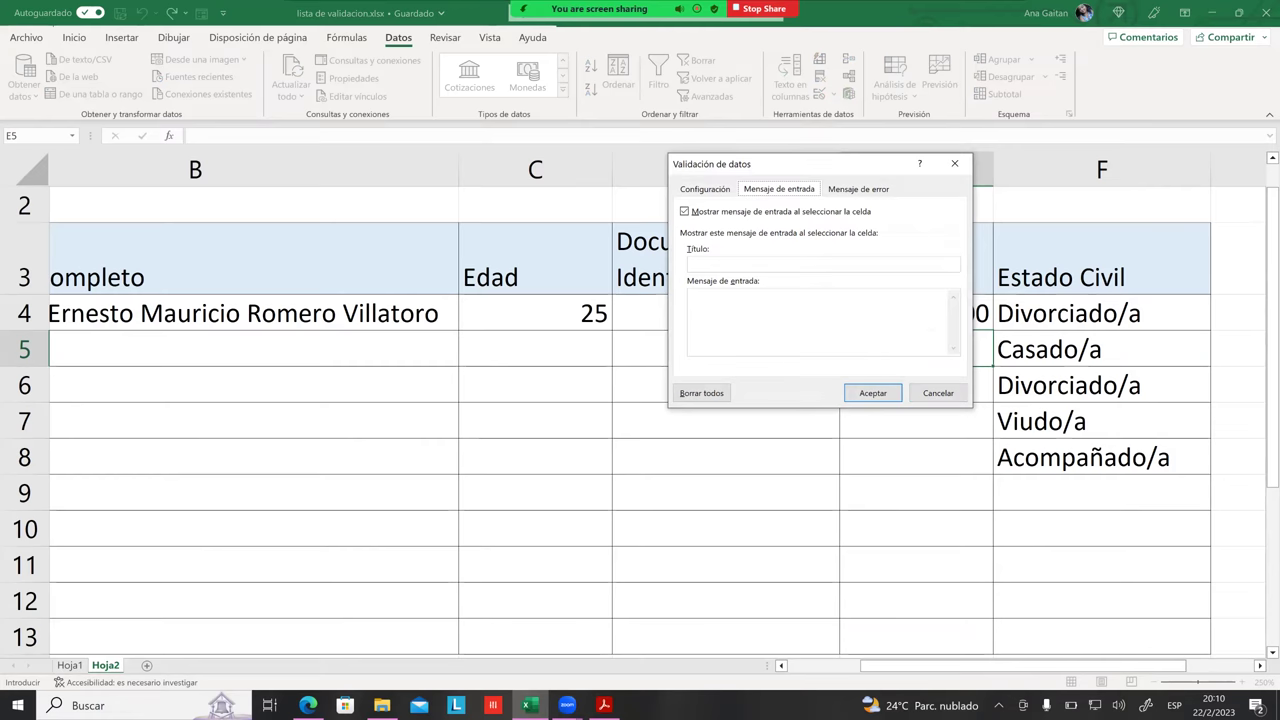
left_click(938, 393)
left_click(1102, 421)
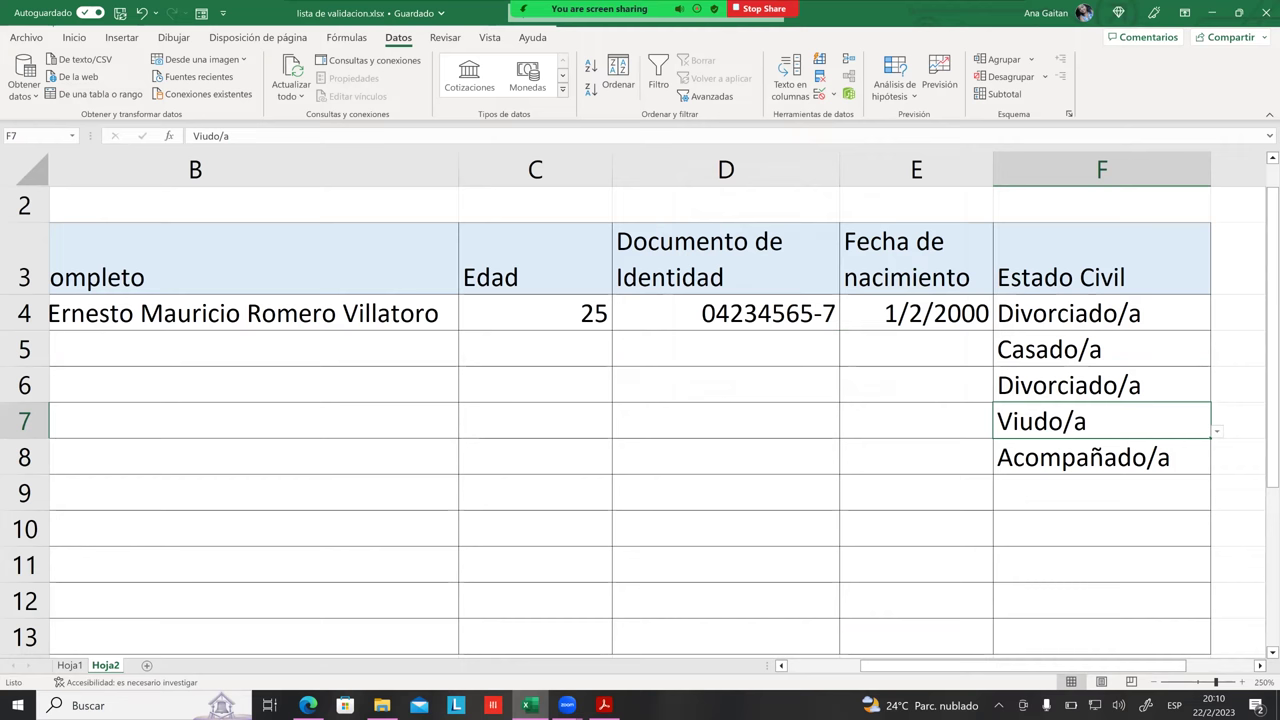
left_click(745, 345)
left_click(541, 318)
left_click(445, 316)
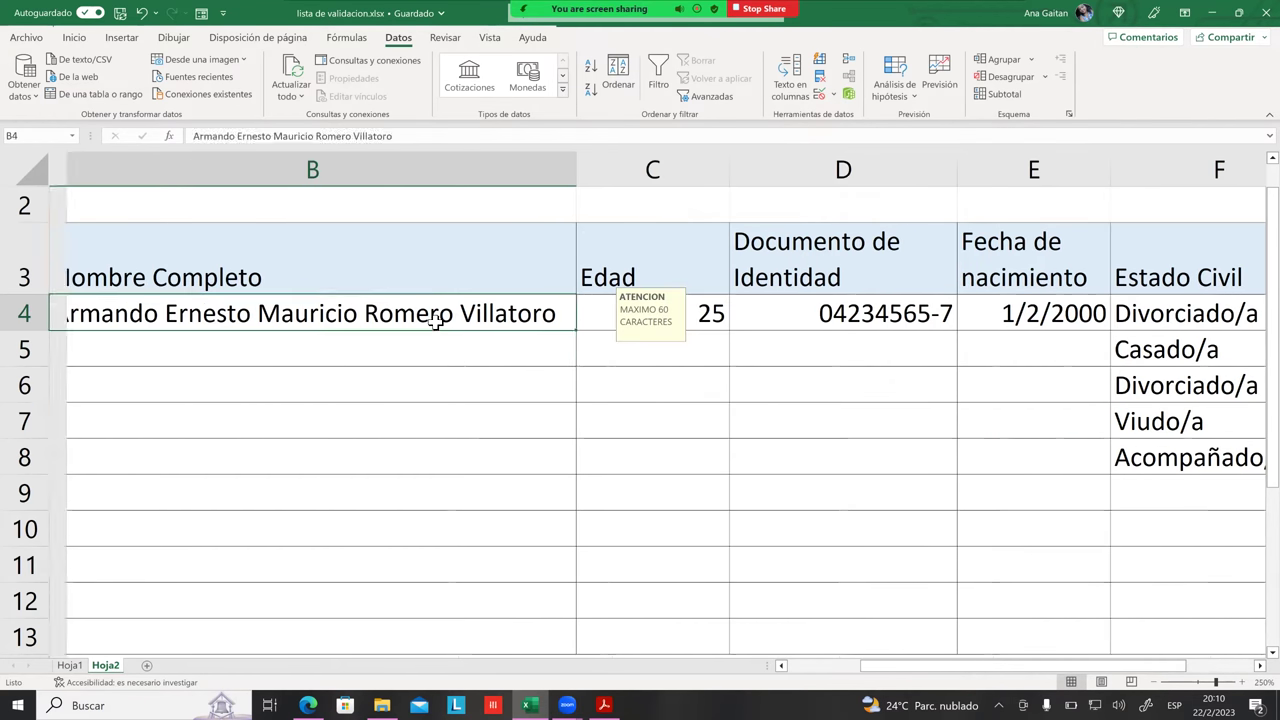
left_click(430, 352)
left_click(443, 380)
left_click(457, 348)
left_click(465, 328)
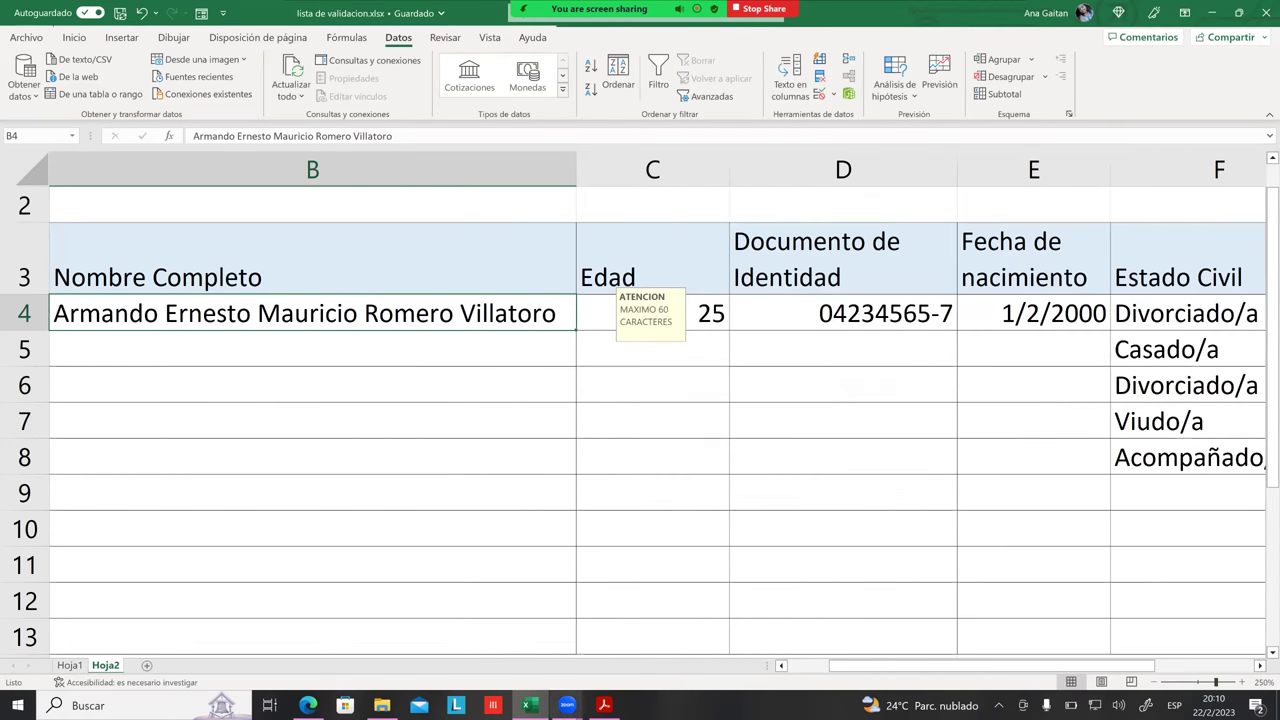
left_click(567, 705)
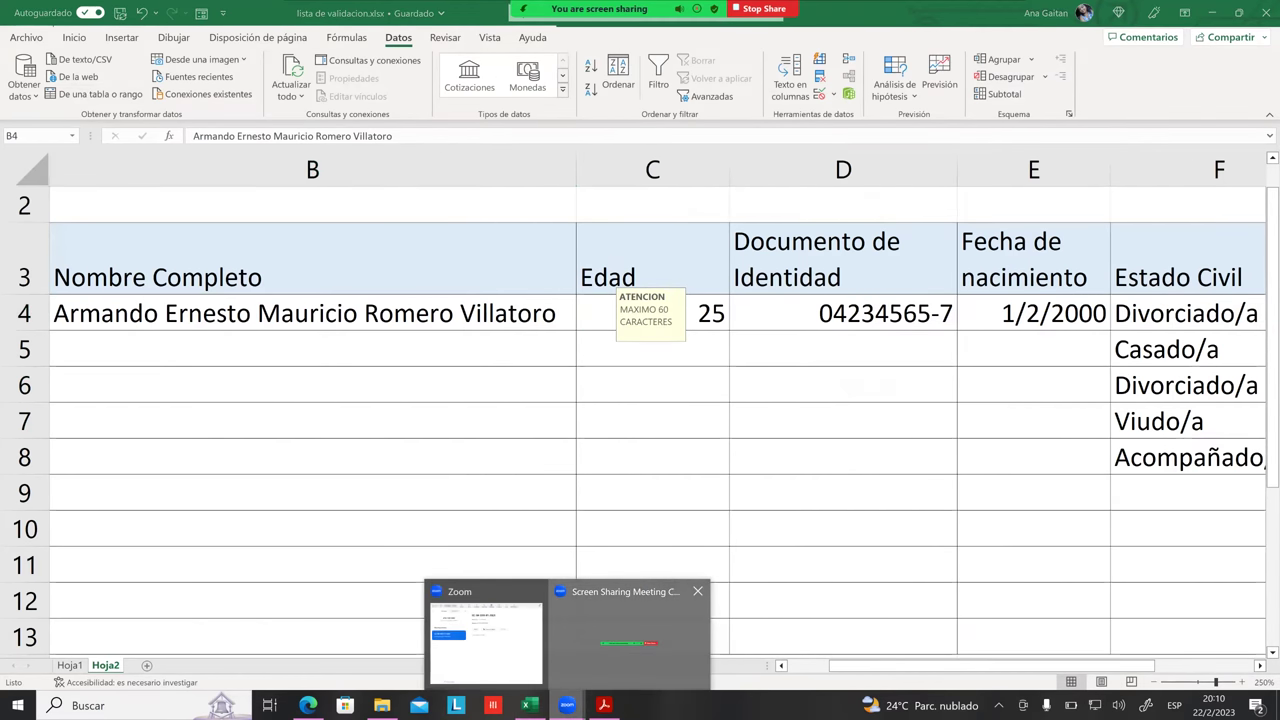